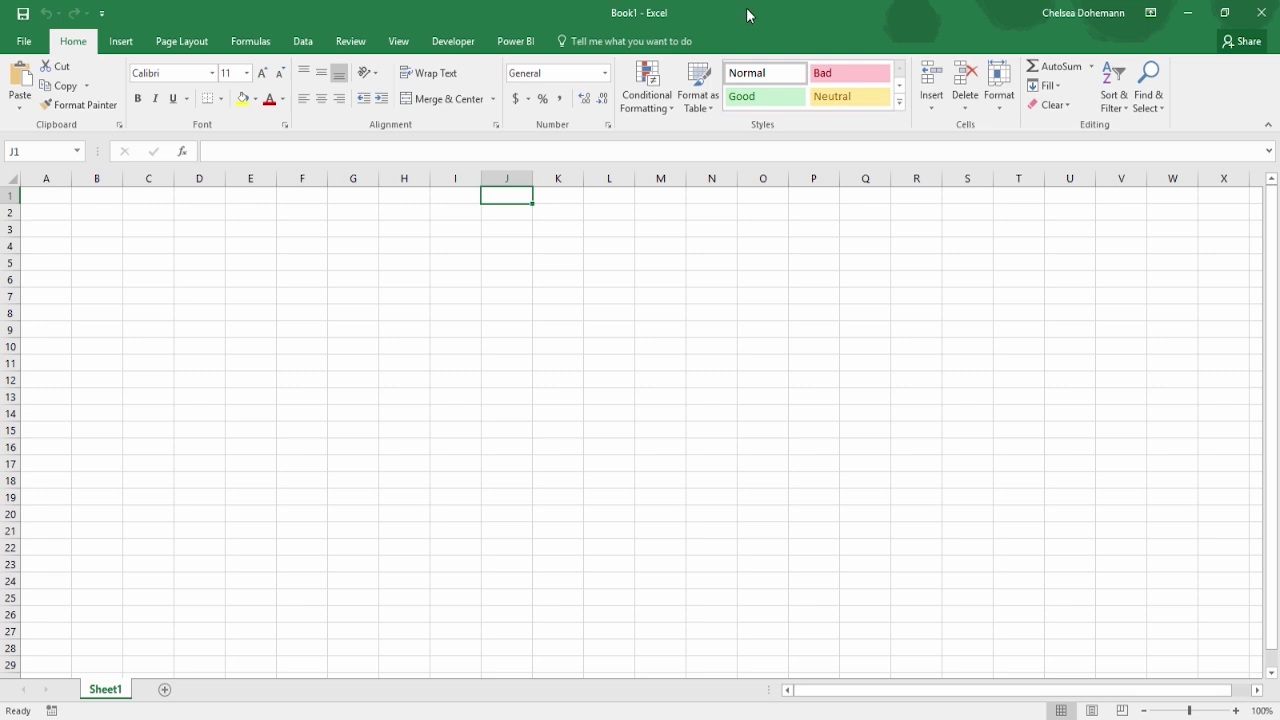
Step: Create a new query from a workbook file, importing GeographyAsia from the Student Files folder on the Desktop
{"action": "left_click", "coordinate": [296, 44]}
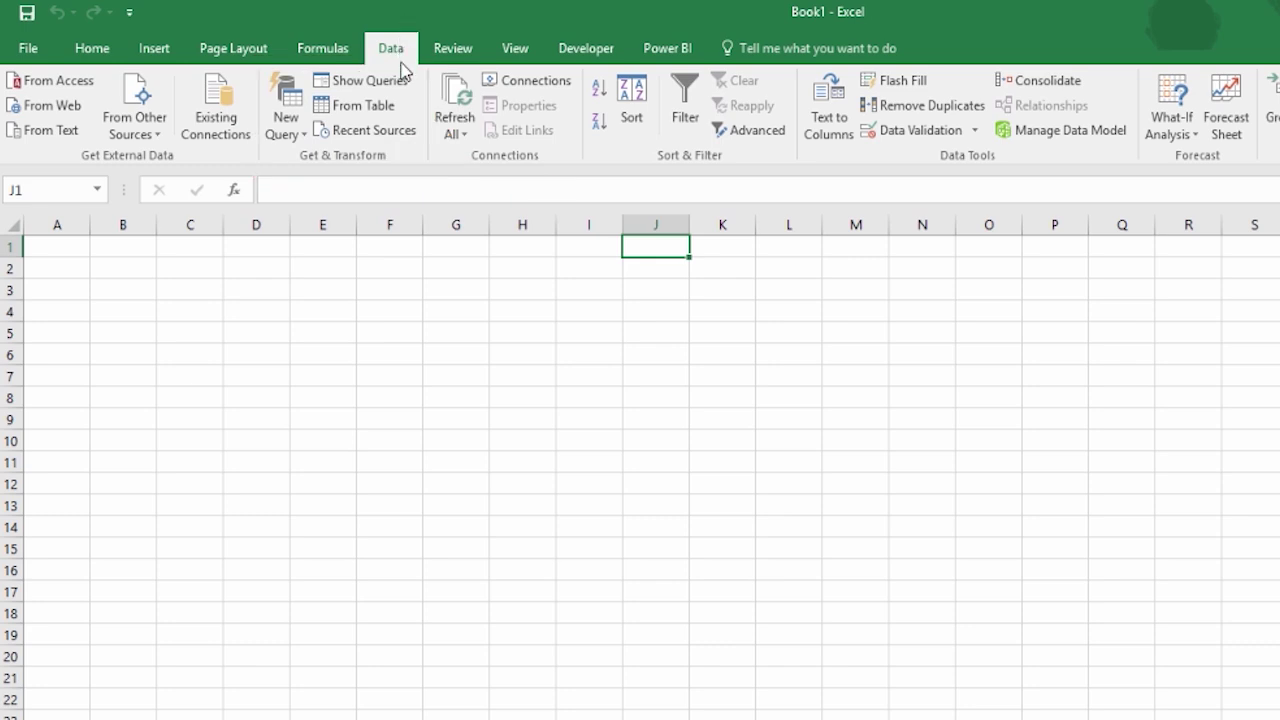
{"action": "left_click", "coordinate": [295, 132]}
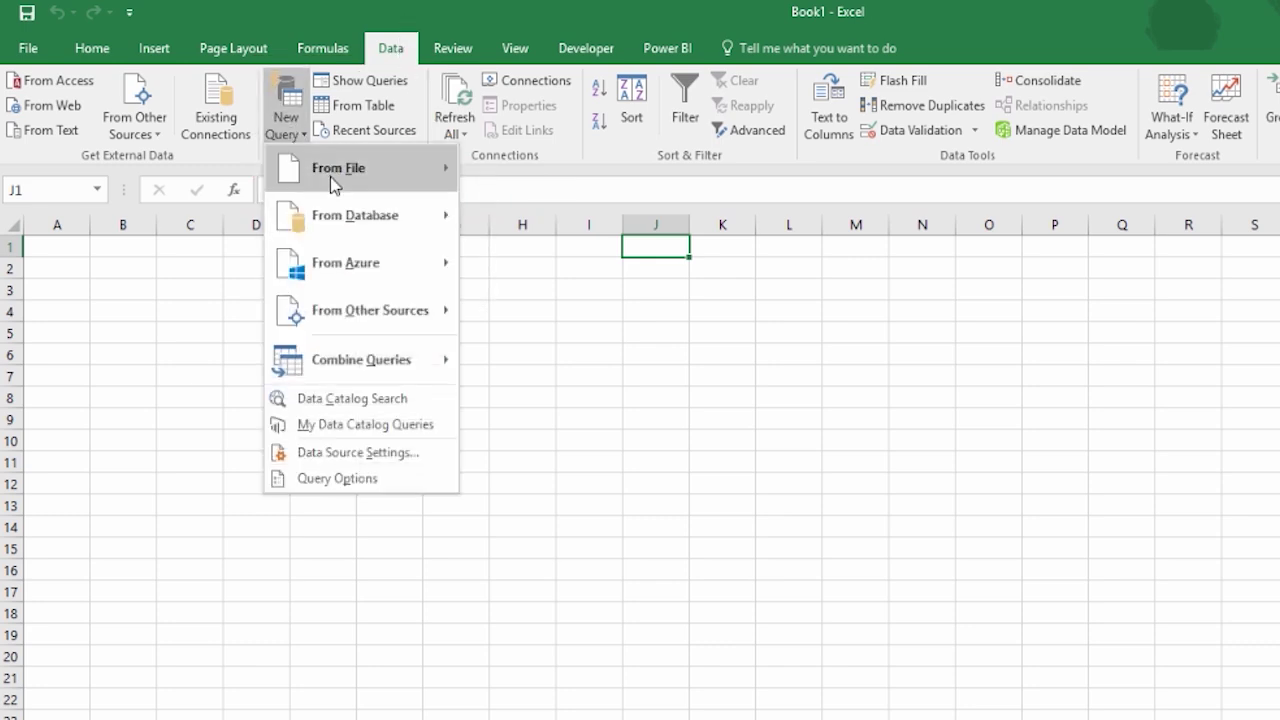
{"action": "mouse_move", "coordinate": [334, 177]}
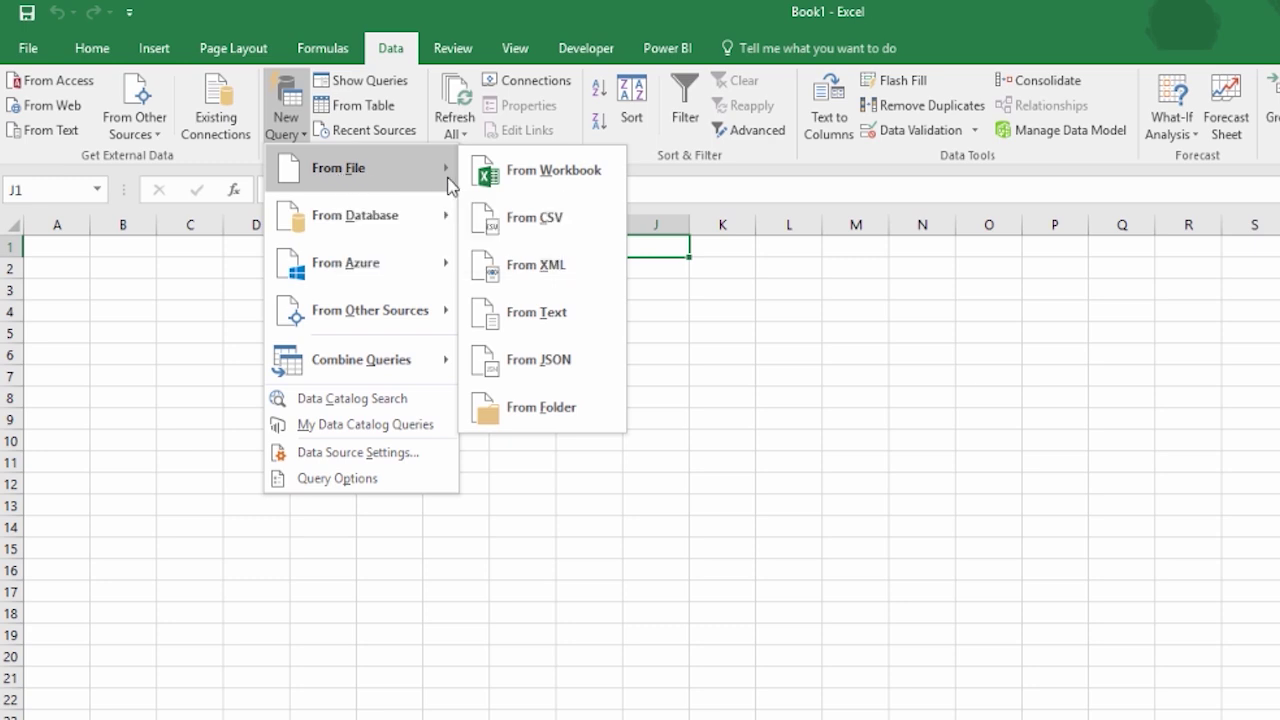
{"action": "left_click", "coordinate": [548, 172]}
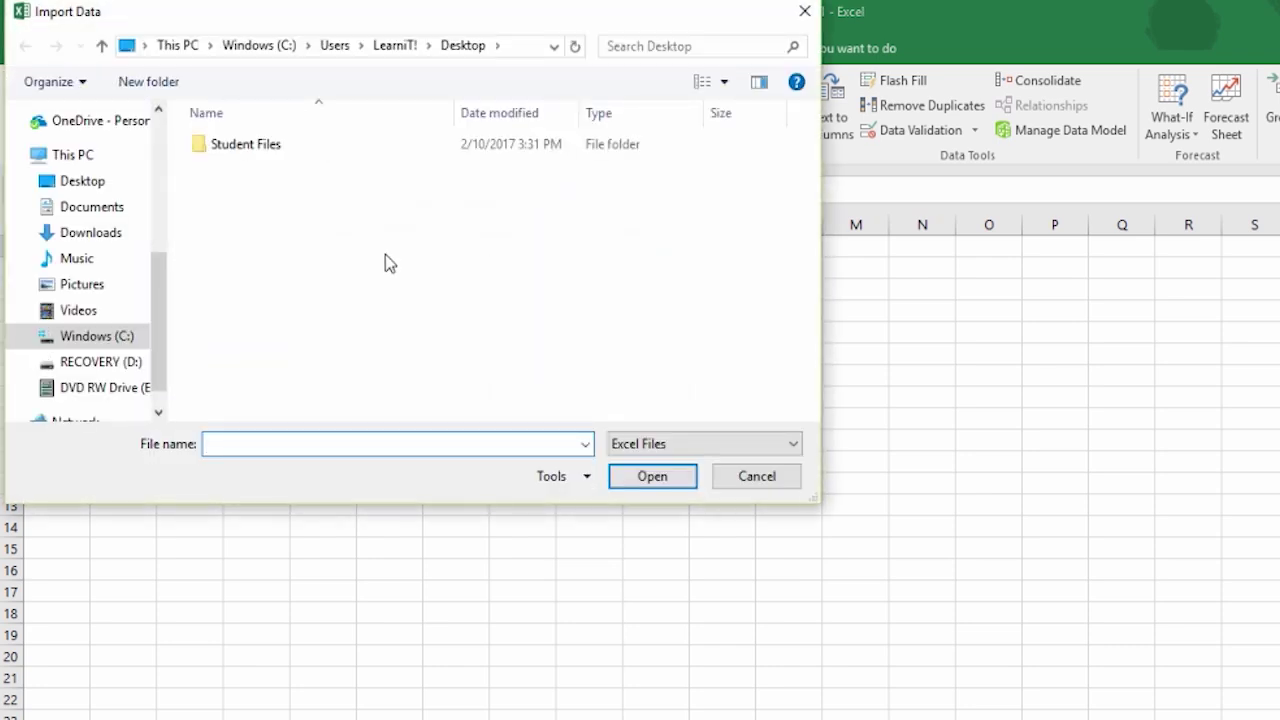
{"action": "double_click", "coordinate": [240, 150]}
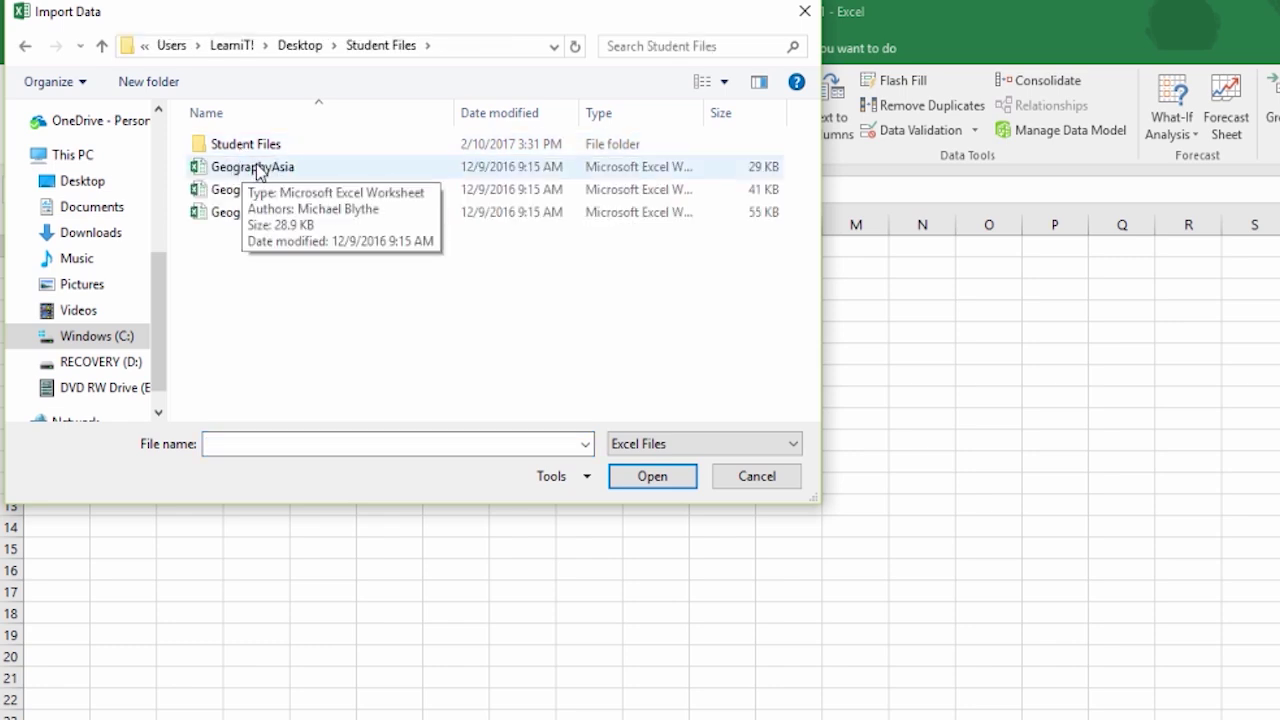
{"action": "left_click", "coordinate": [258, 170]}
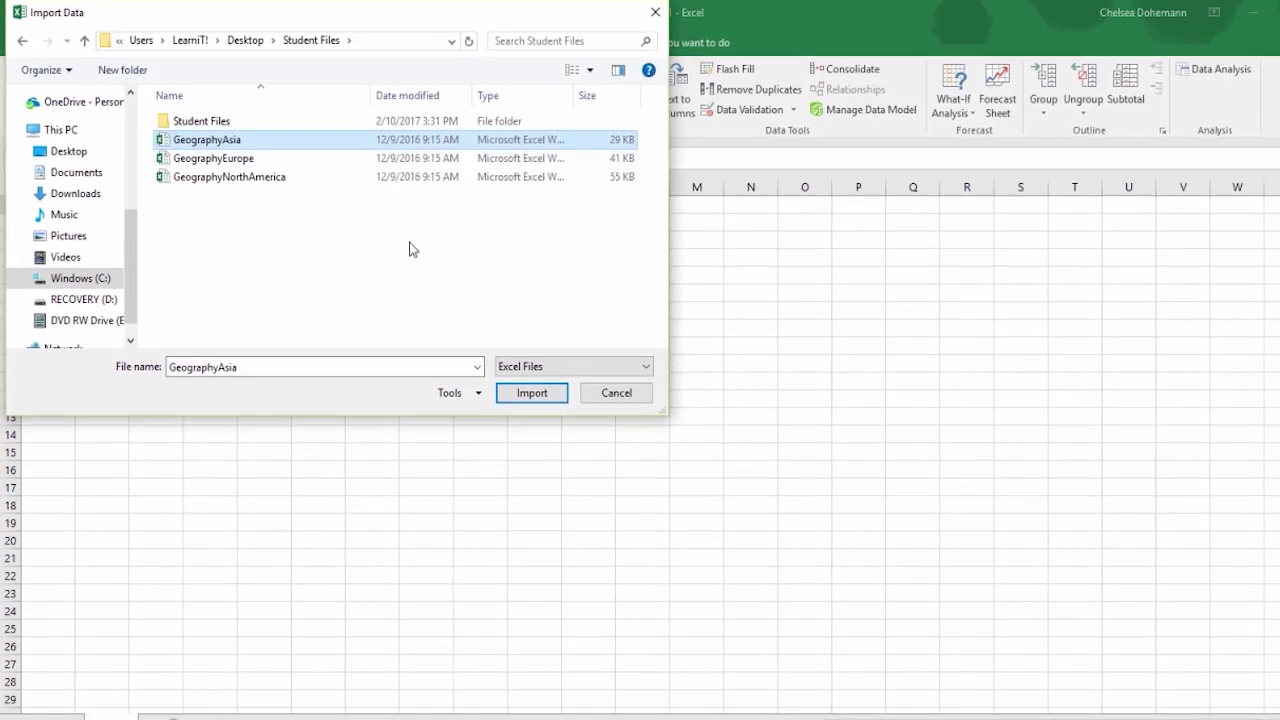
{"action": "left_click", "coordinate": [532, 392]}
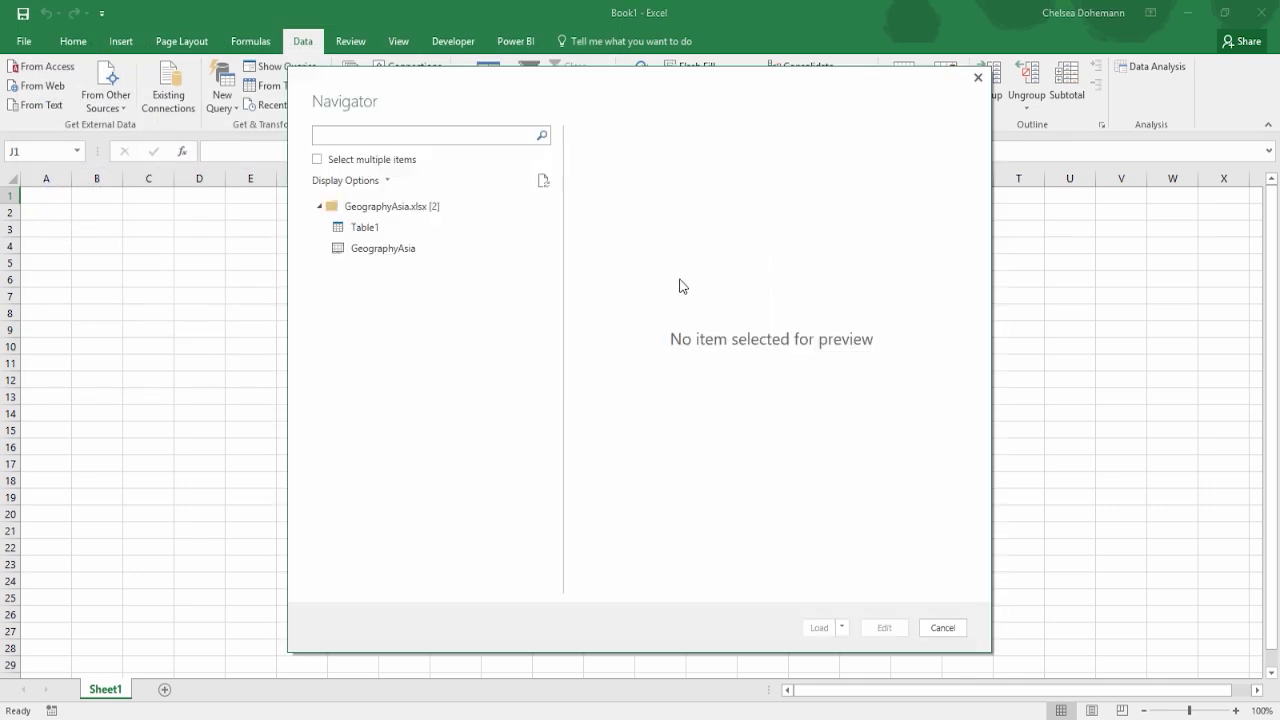
Step: Preview Table1 and the GeographyAsia sheet of the imported file, and load the GeographyAsia sheet into the workbook
{"action": "left_click", "coordinate": [358, 231]}
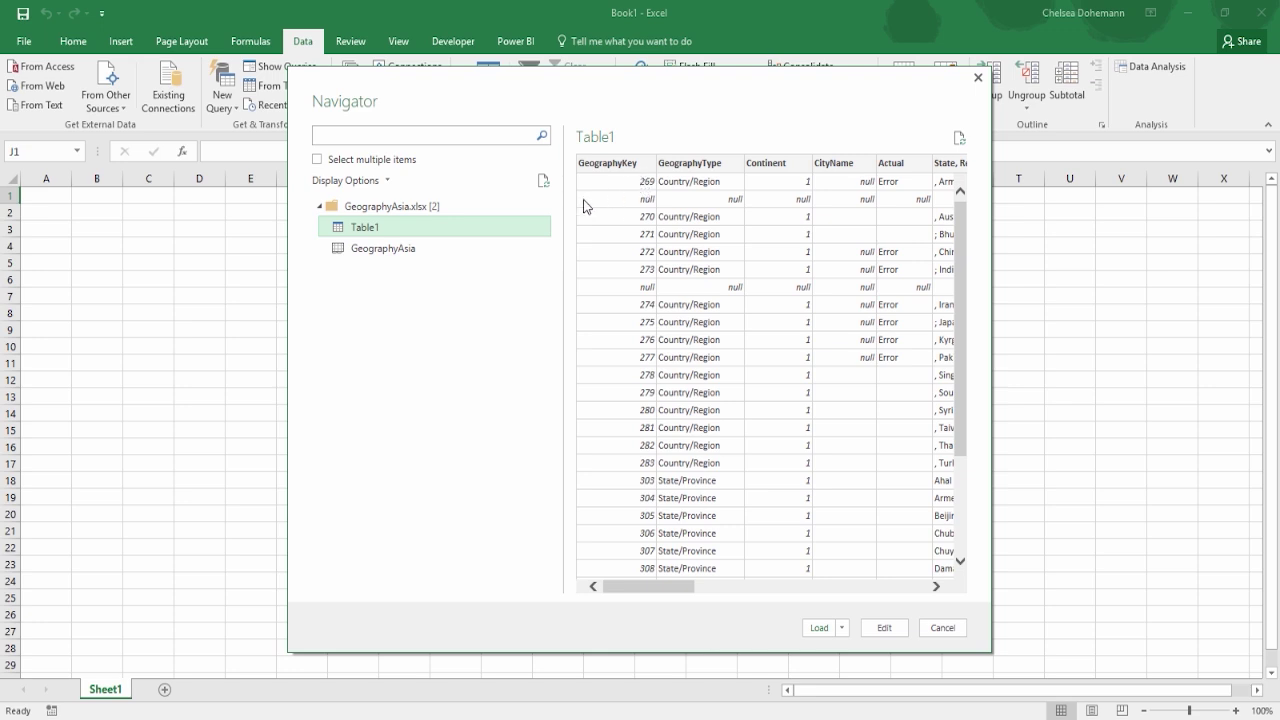
{"action": "left_click", "coordinate": [378, 252]}
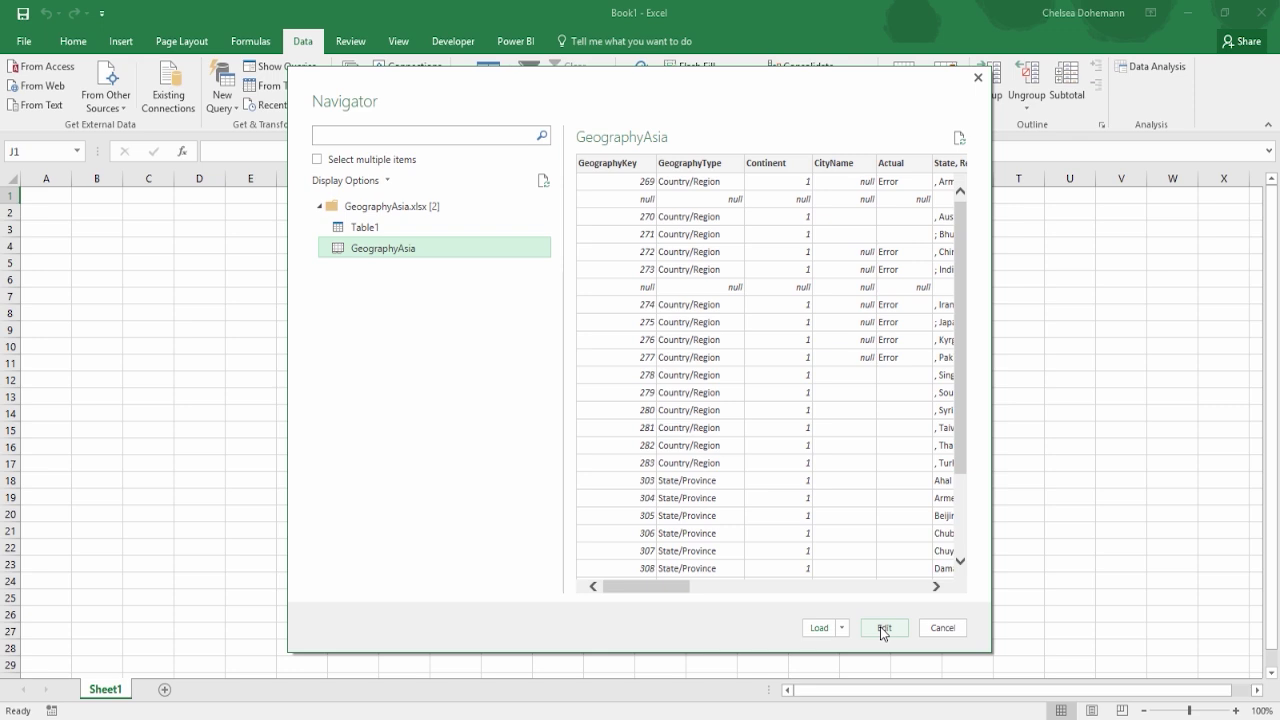
{"action": "left_click", "coordinate": [819, 631]}
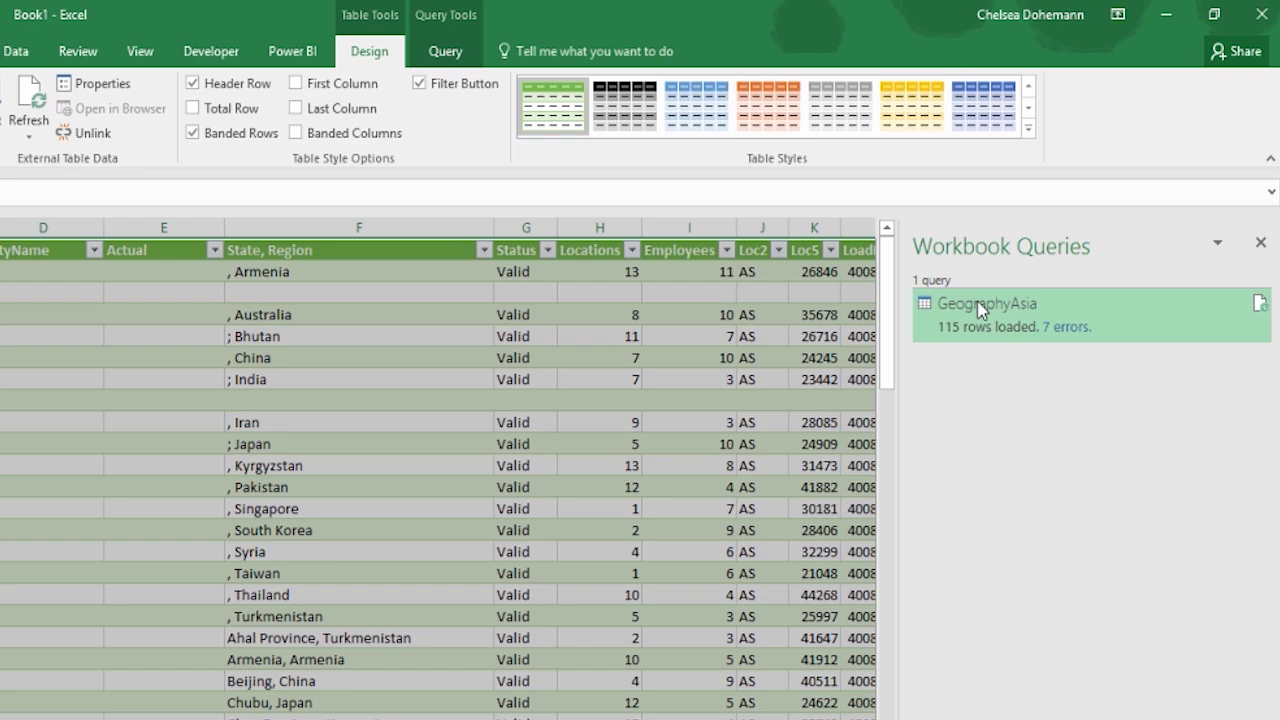
Step: Examine the GeographyAsia query's load summary, its data preview with source details, and the commands available for the query
{"action": "mouse_move", "coordinate": [1026, 320]}
{"action": "mouse_move", "coordinate": [986, 320]}
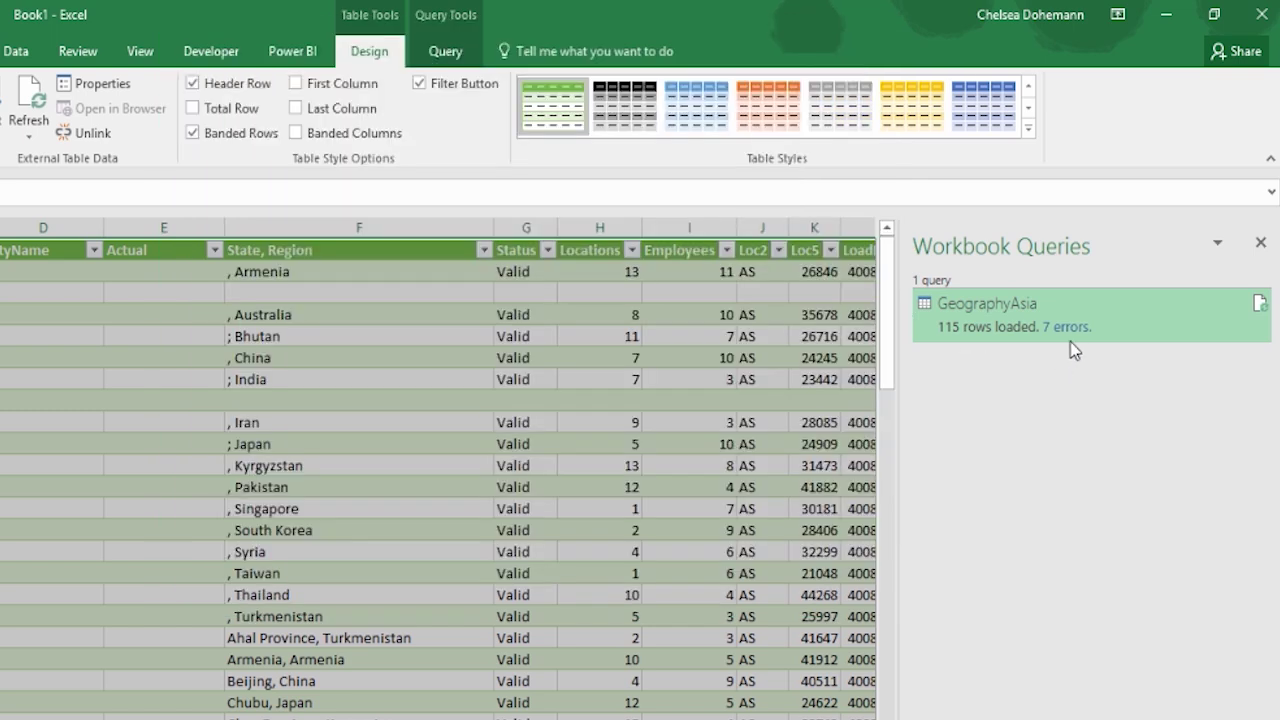
{"action": "mouse_move", "coordinate": [1072, 338]}
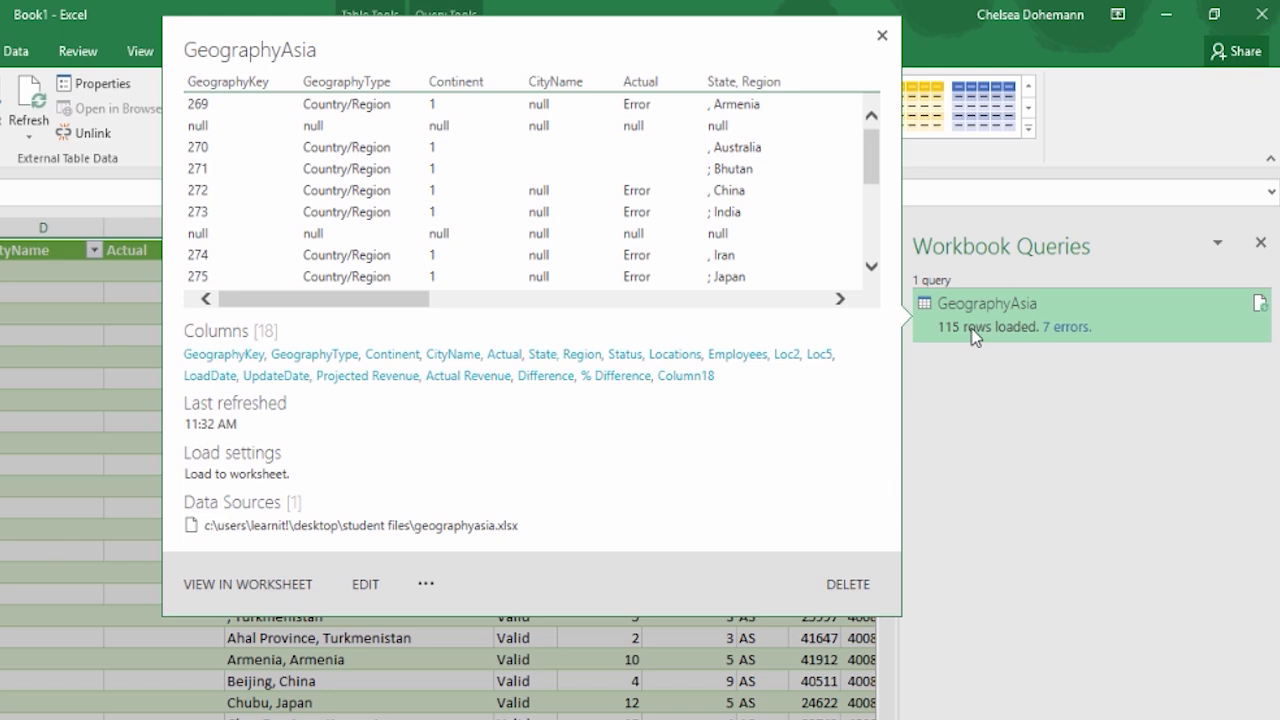
{"action": "left_click", "coordinate": [995, 313]}
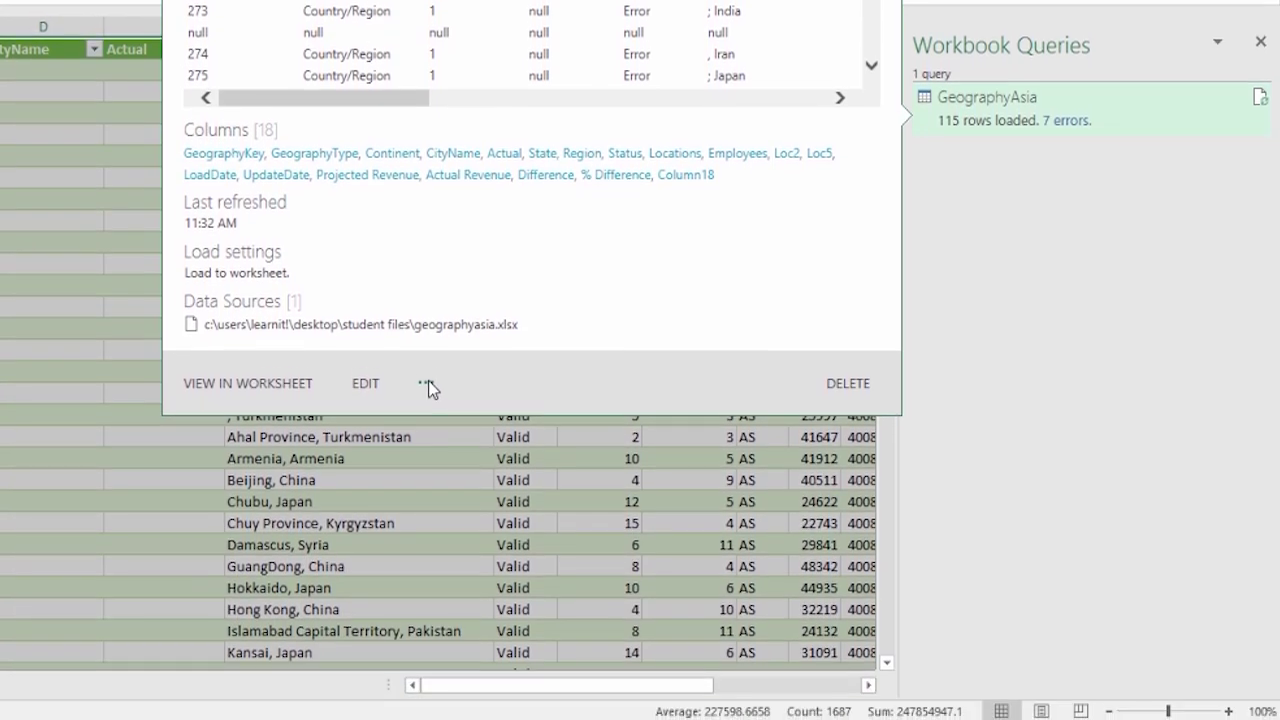
{"action": "left_click", "coordinate": [426, 386]}
{"action": "left_click", "coordinate": [426, 386]}
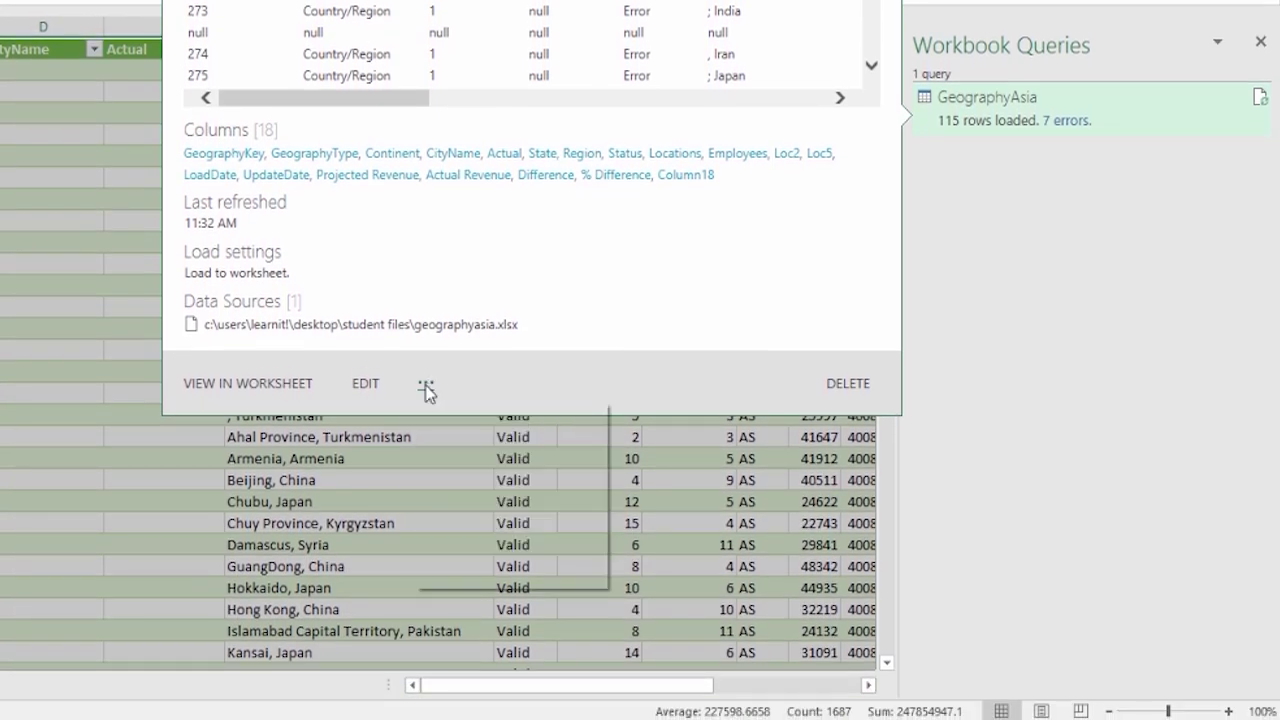
{"action": "left_click", "coordinate": [426, 386]}
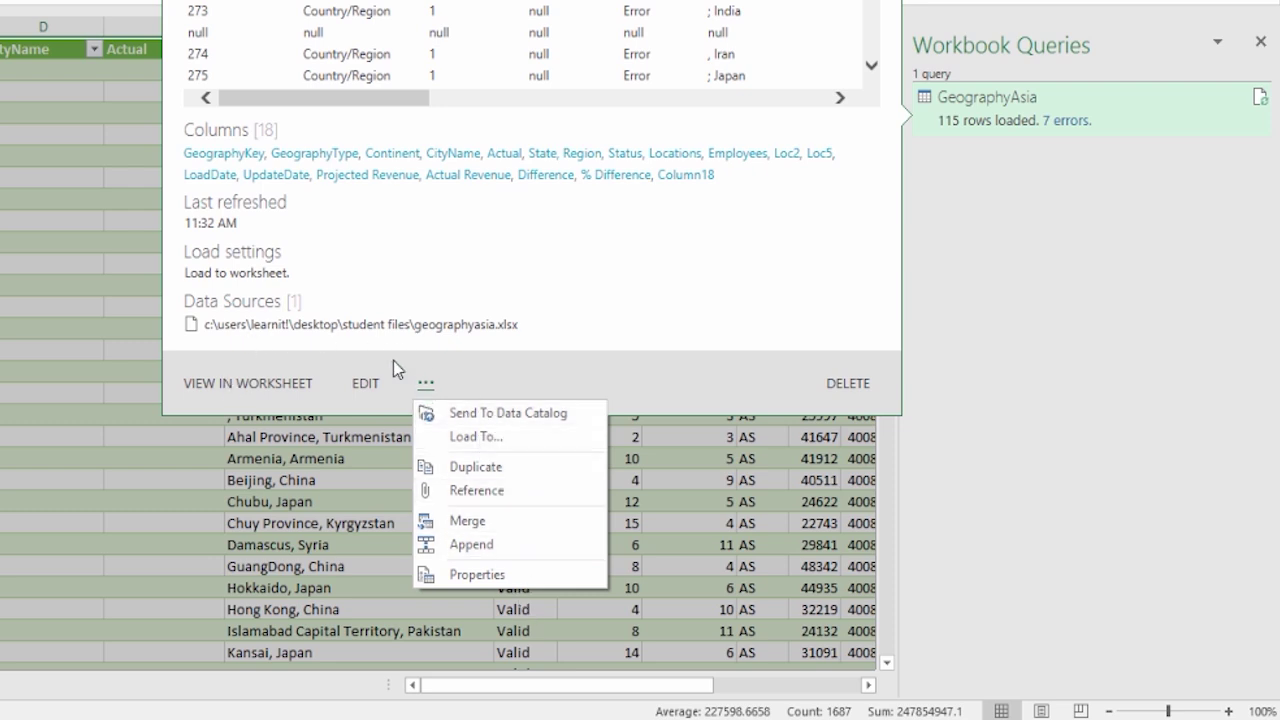
{"action": "left_click", "coordinate": [1030, 98]}
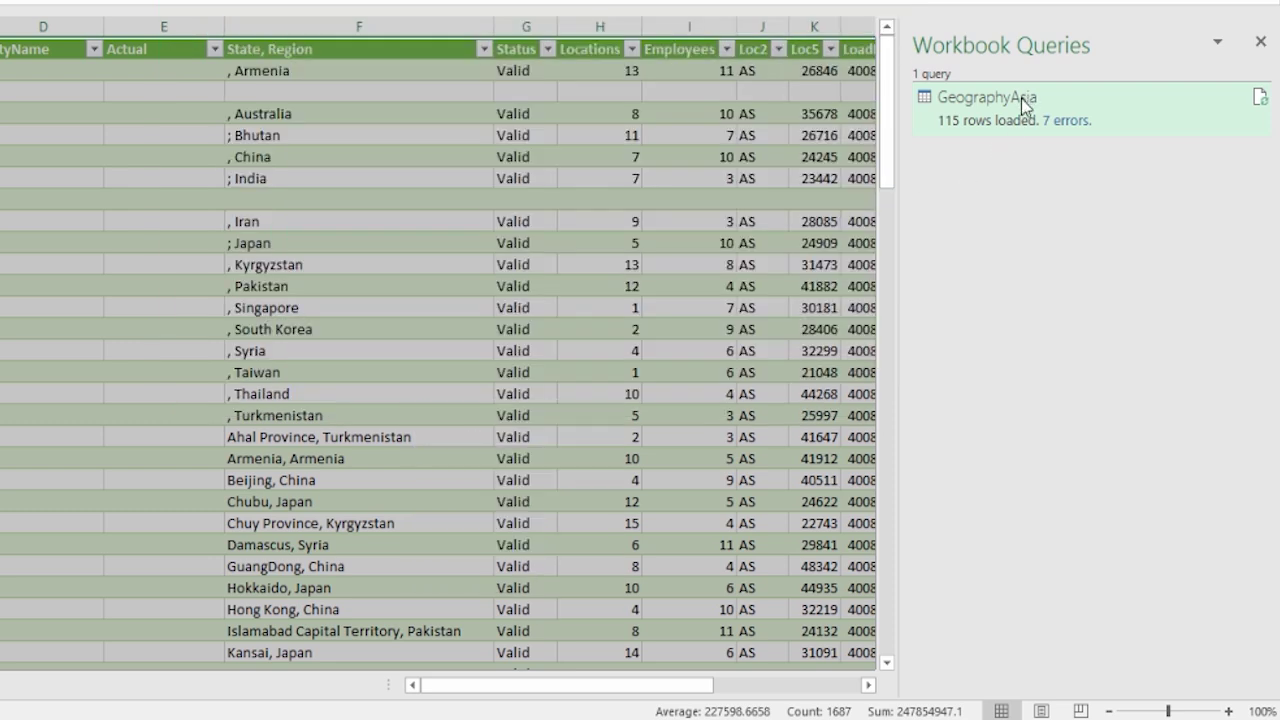
{"action": "right_click", "coordinate": [1021, 98]}
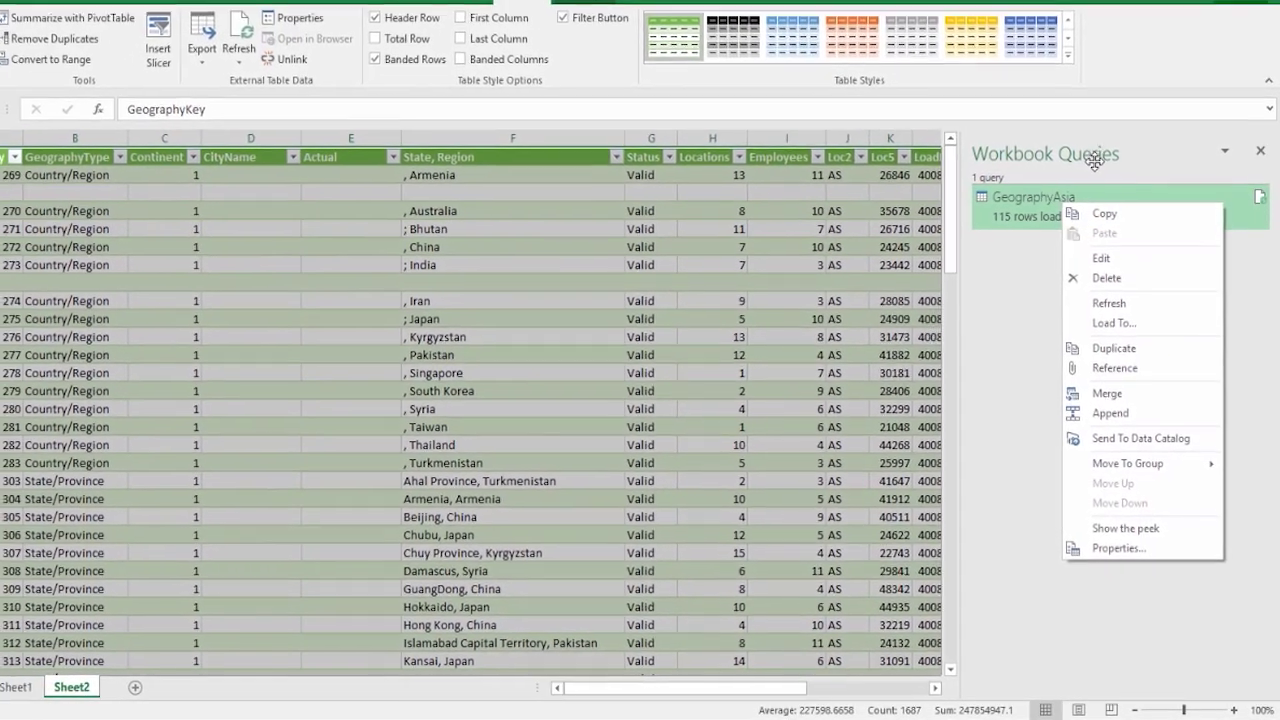
{"action": "left_click", "coordinate": [975, 247]}
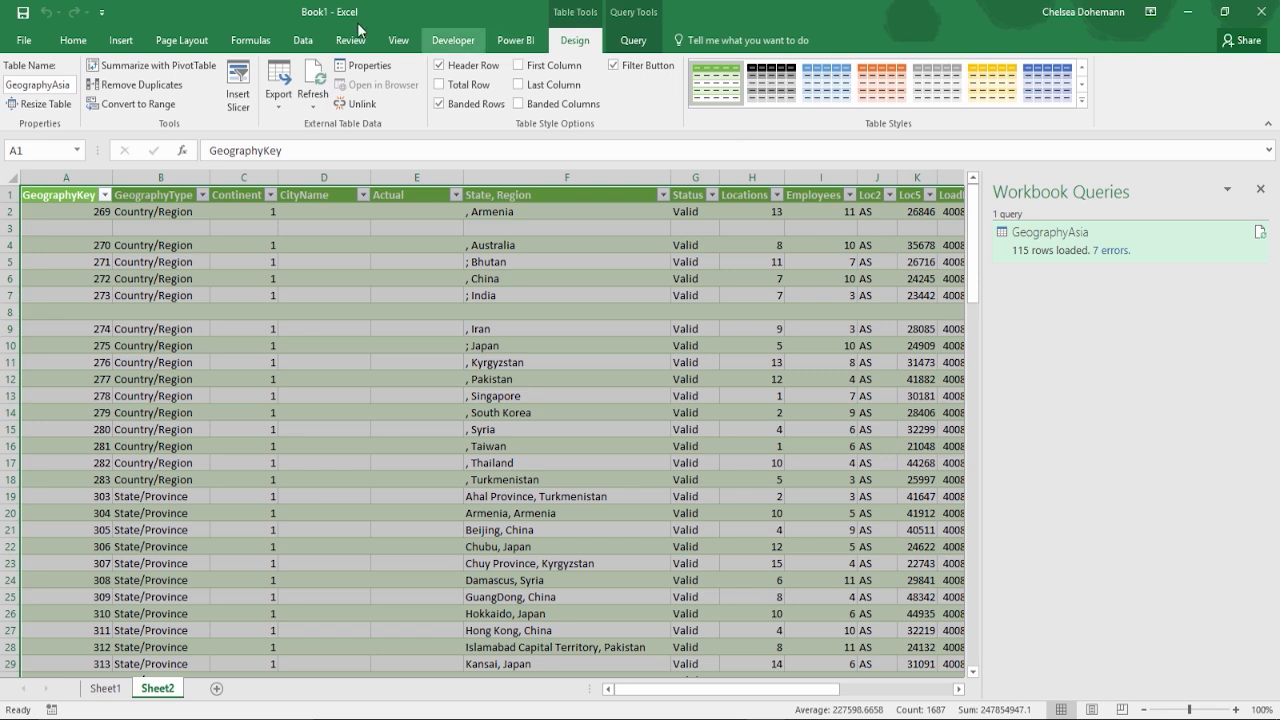
Step: Create a new query from the GeographyEurope workbook in Student Files and load its GeographyEurope sheet
{"action": "left_click", "coordinate": [303, 40]}
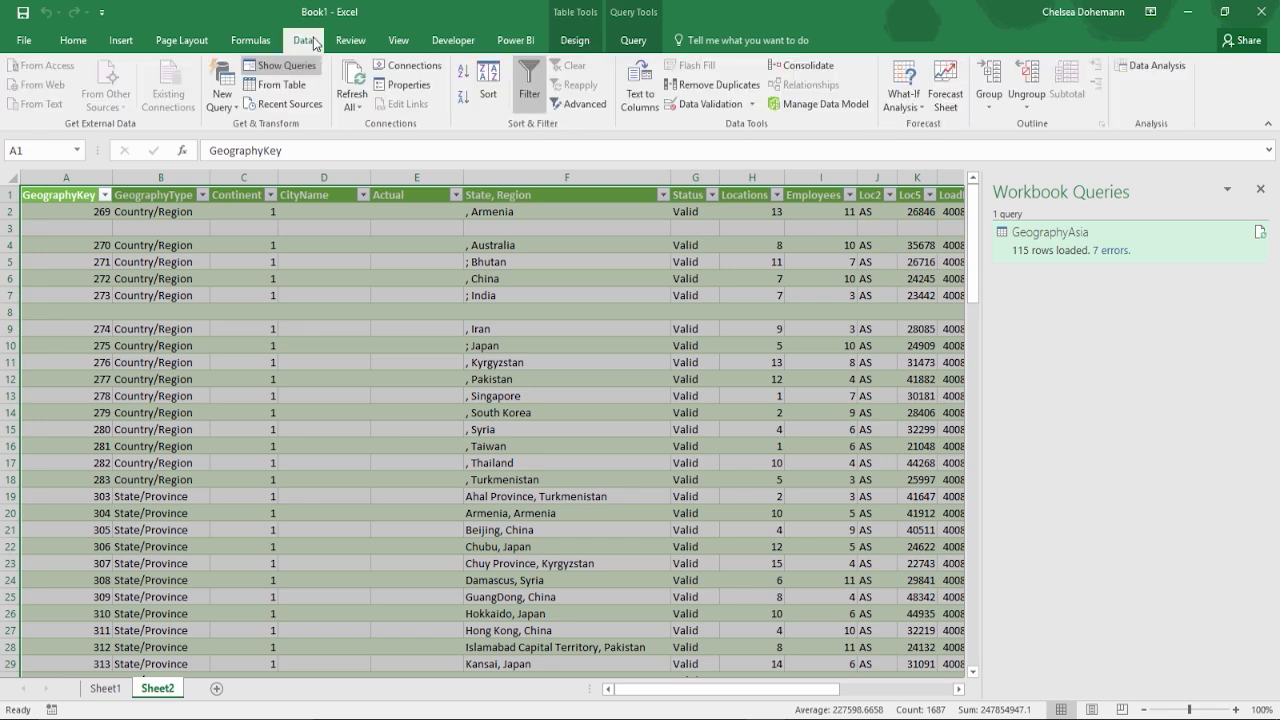
{"action": "left_click", "coordinate": [228, 100]}
{"action": "mouse_move", "coordinate": [245, 132]}
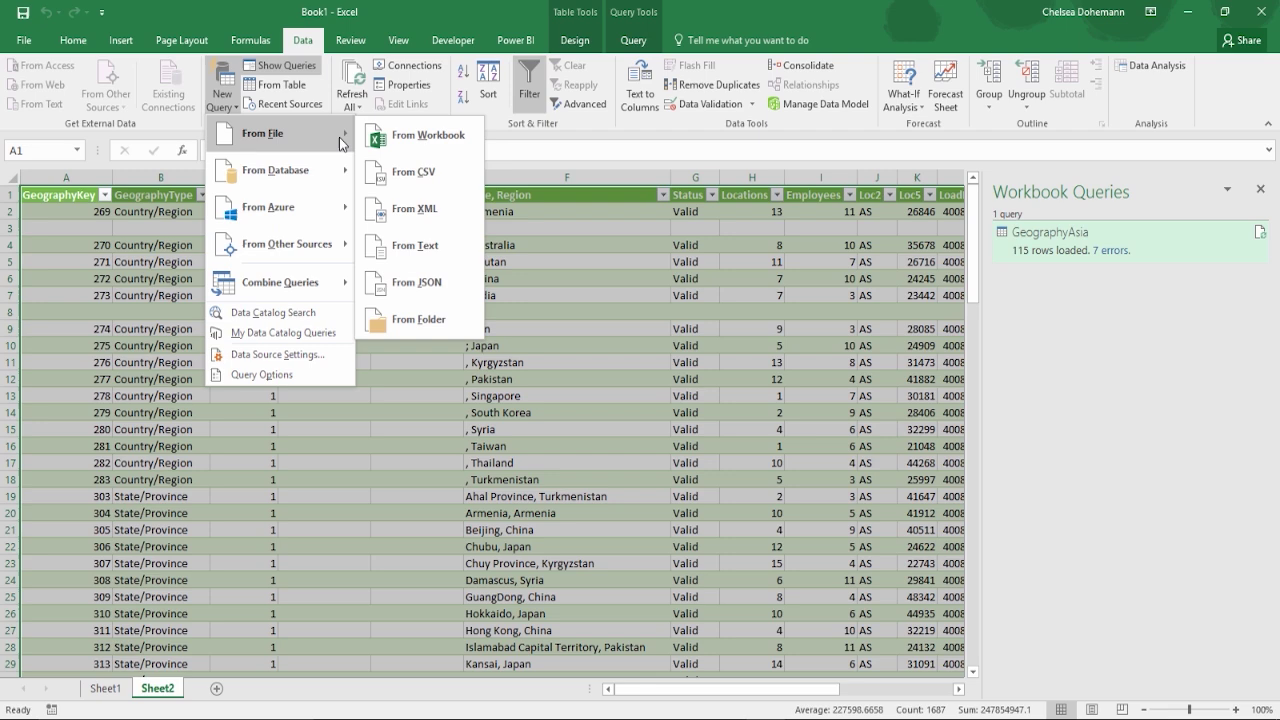
{"action": "left_click", "coordinate": [421, 139]}
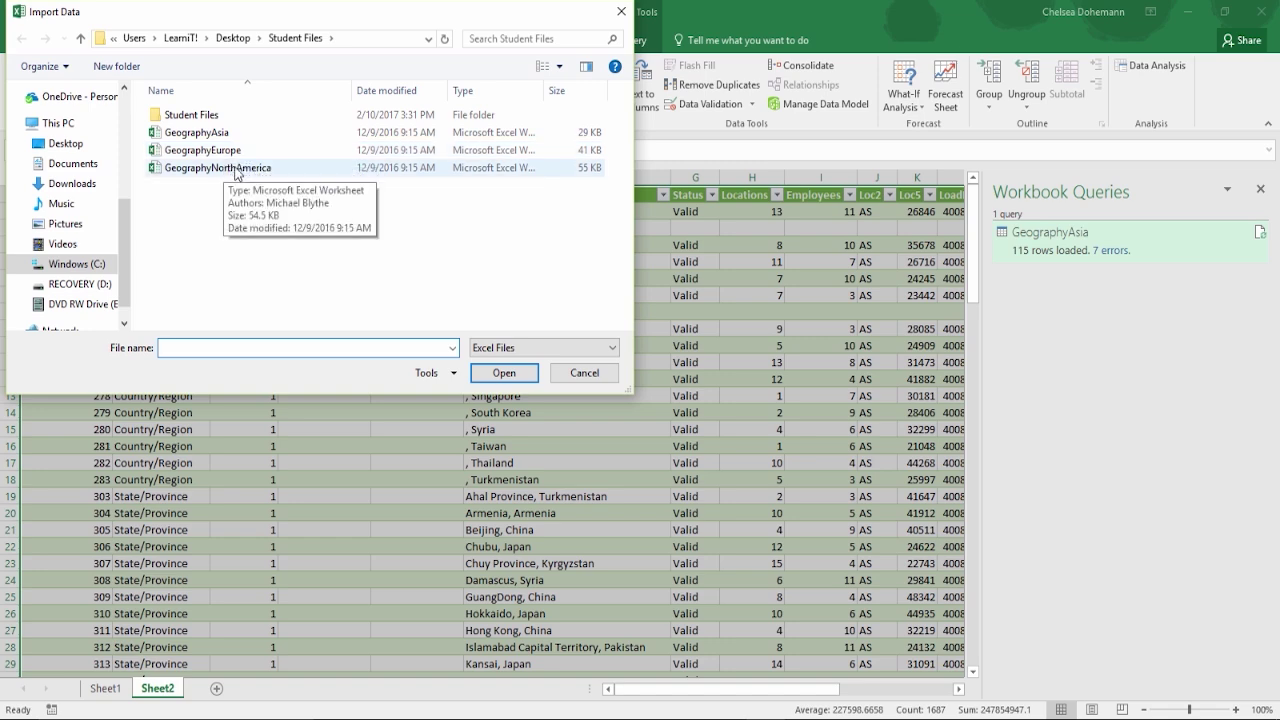
{"action": "left_click", "coordinate": [257, 152]}
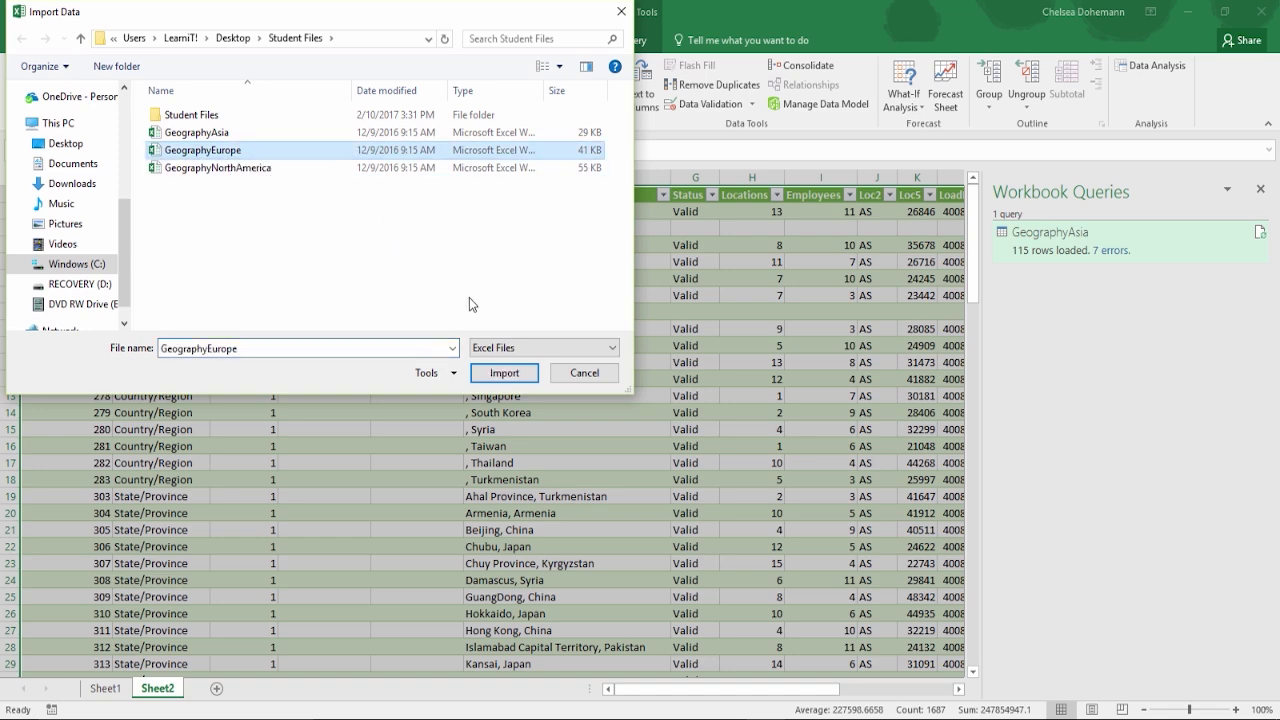
{"action": "left_click", "coordinate": [504, 374]}
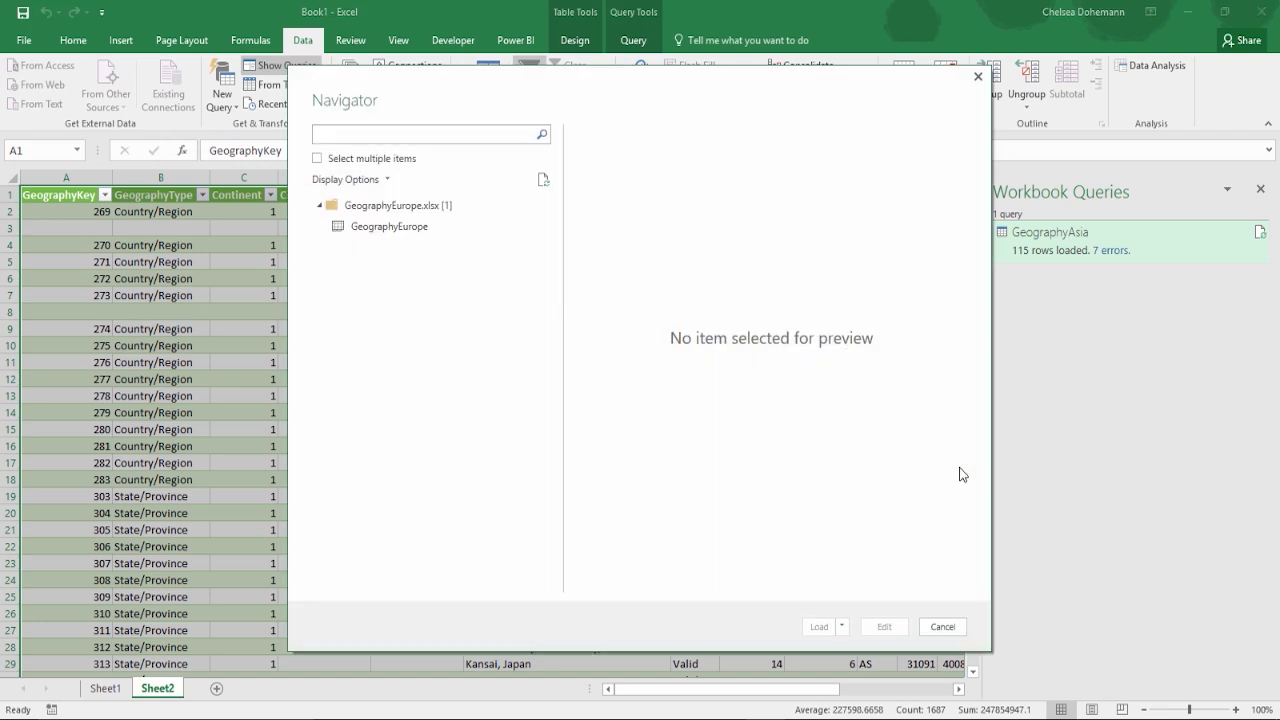
{"action": "left_click", "coordinate": [389, 230]}
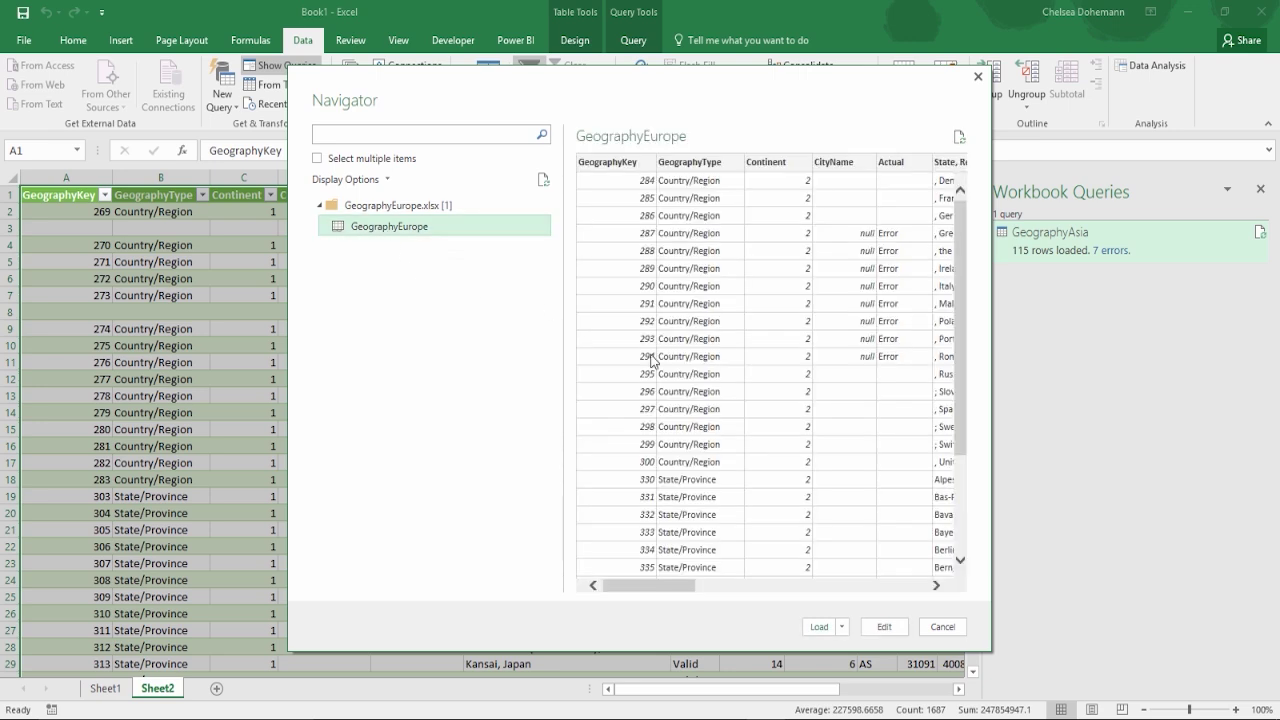
{"action": "left_click", "coordinate": [828, 628]}
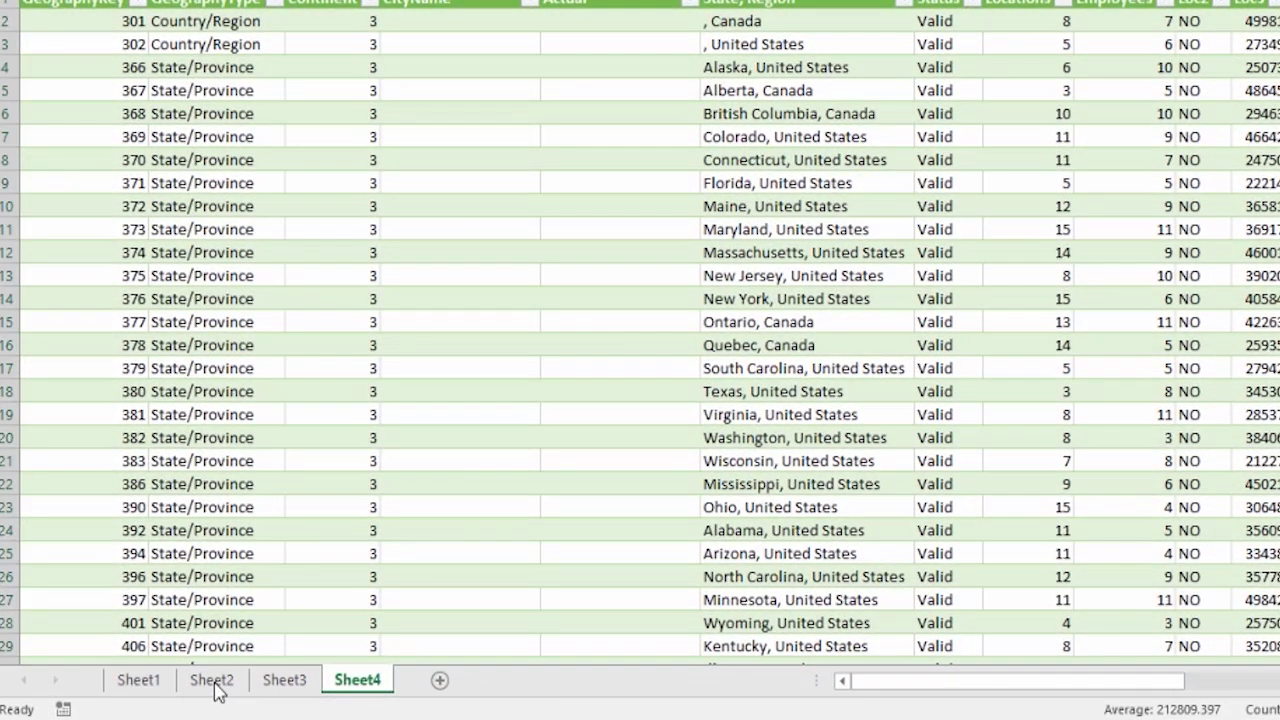
Step: Rename Sheet2, which holds the Asia data, as GeoASia
{"action": "left_click", "coordinate": [170, 688]}
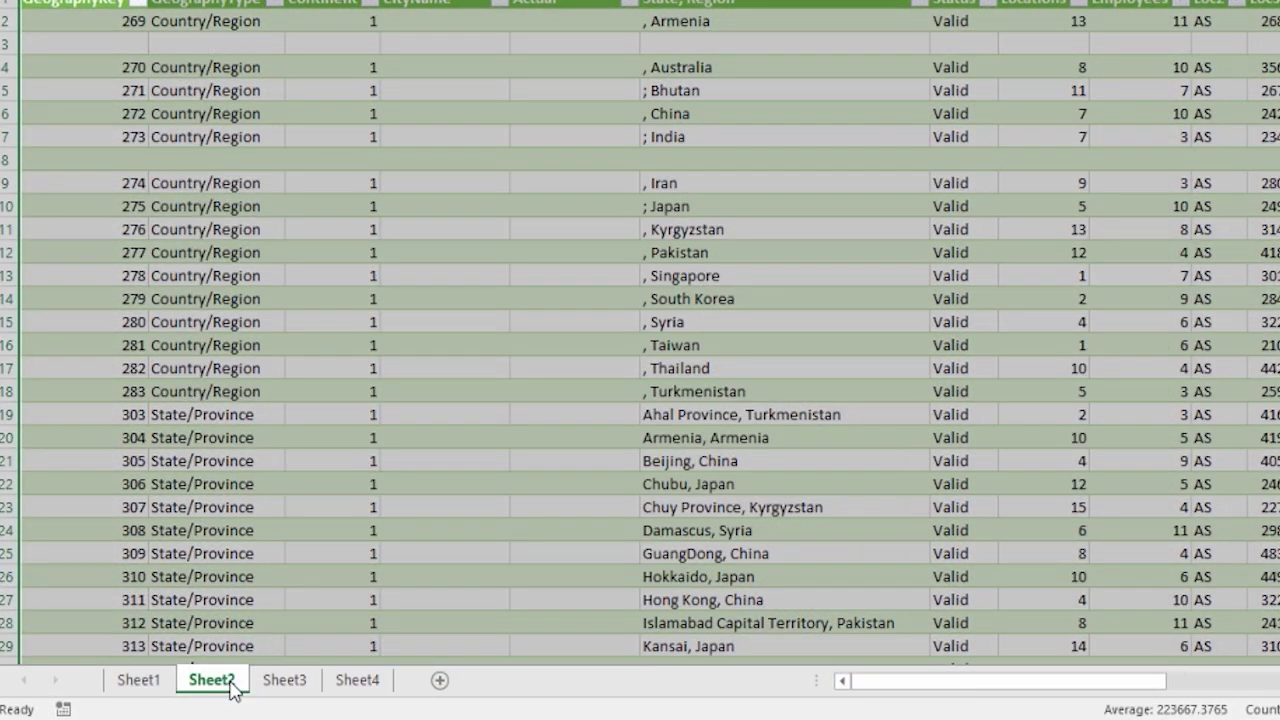
{"action": "double_click", "coordinate": [230, 684]}
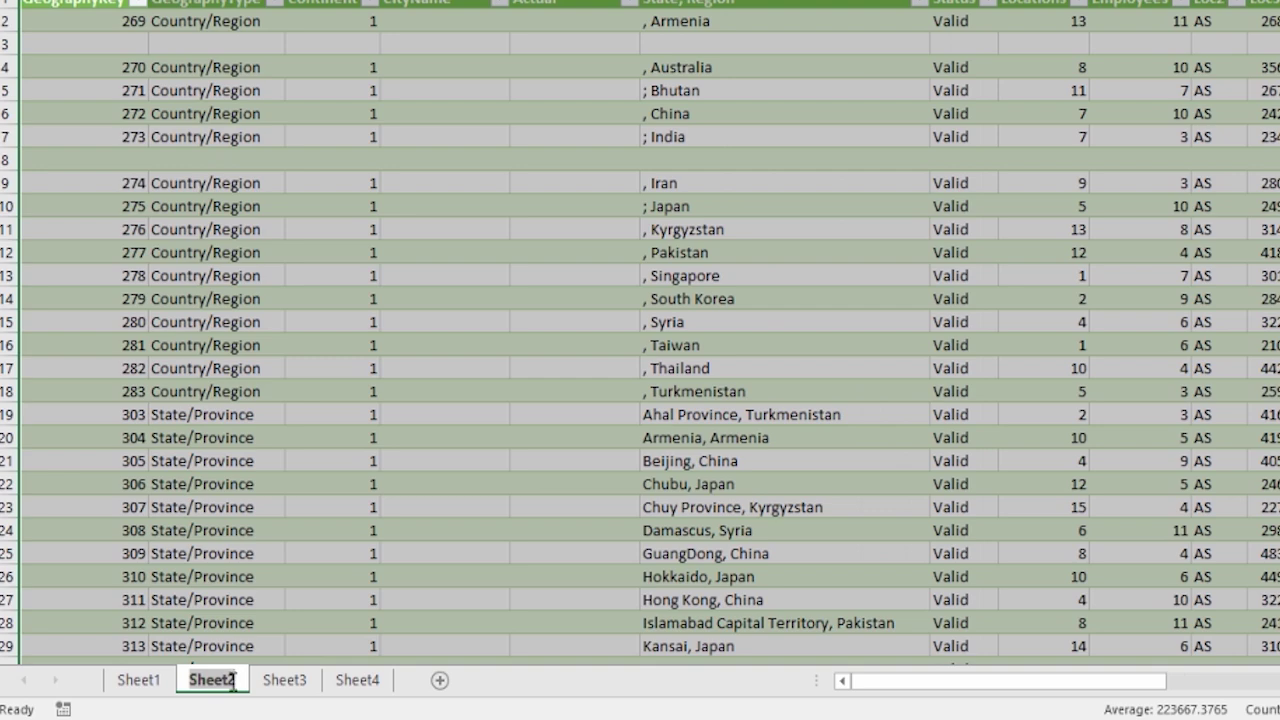
{"action": "type", "text": "GeoAsia"}
{"action": "key", "text": "Return"}
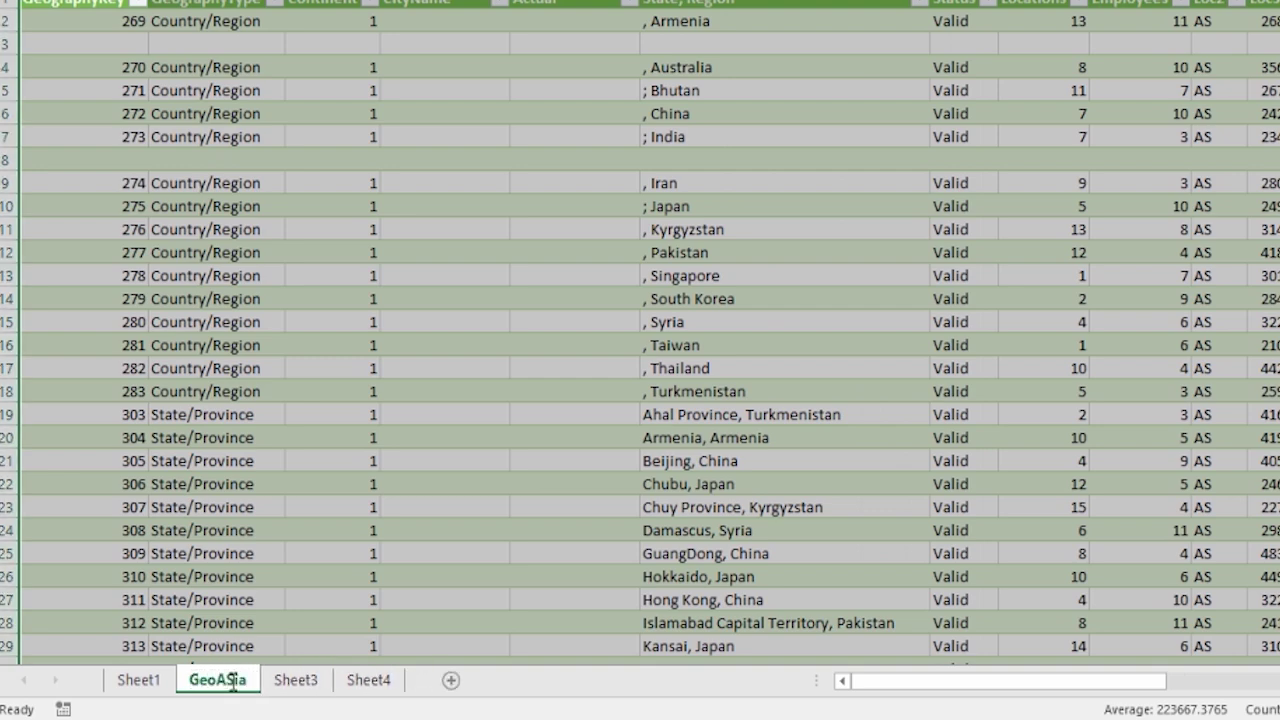
Step: Rename Sheet3, which holds the Europe data, as GeoEurope
{"action": "double_click", "coordinate": [295, 680]}
{"action": "type", "text": "GeoEurope"}
{"action": "key", "text": "Return"}
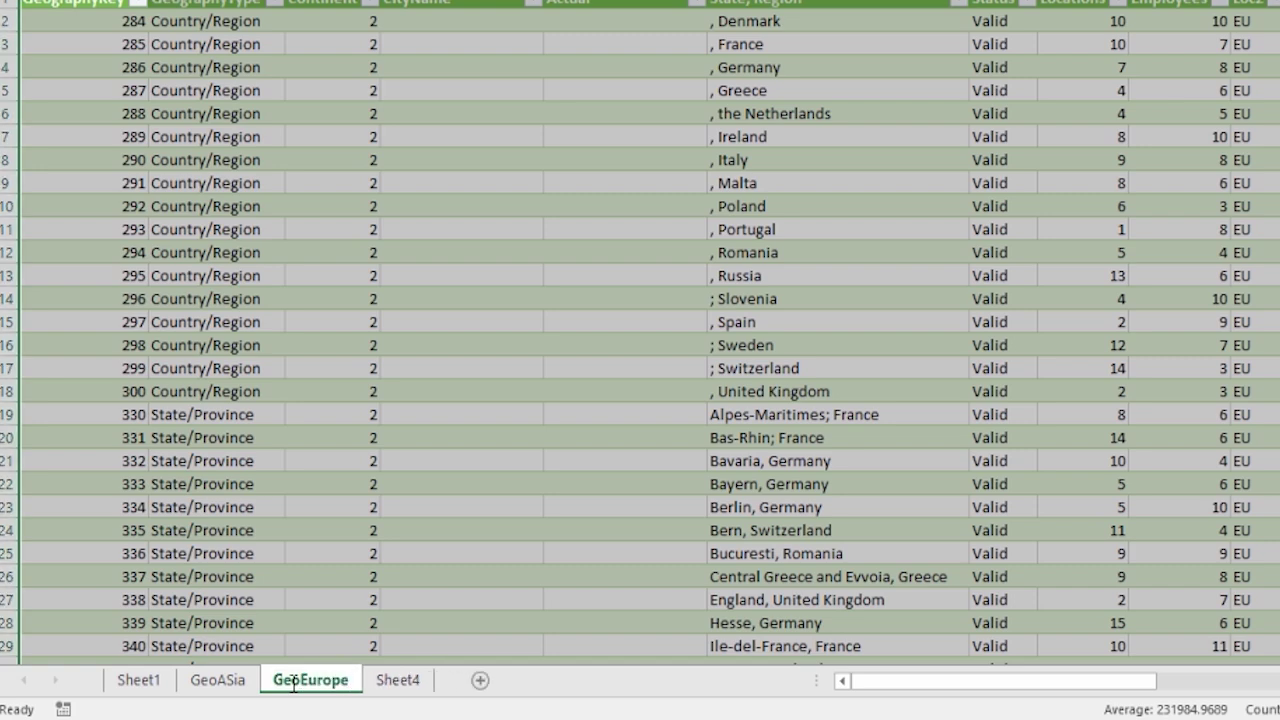
Step: Rename Sheet4, which holds the North America data, as GeoNorthAmerica
{"action": "double_click", "coordinate": [418, 684]}
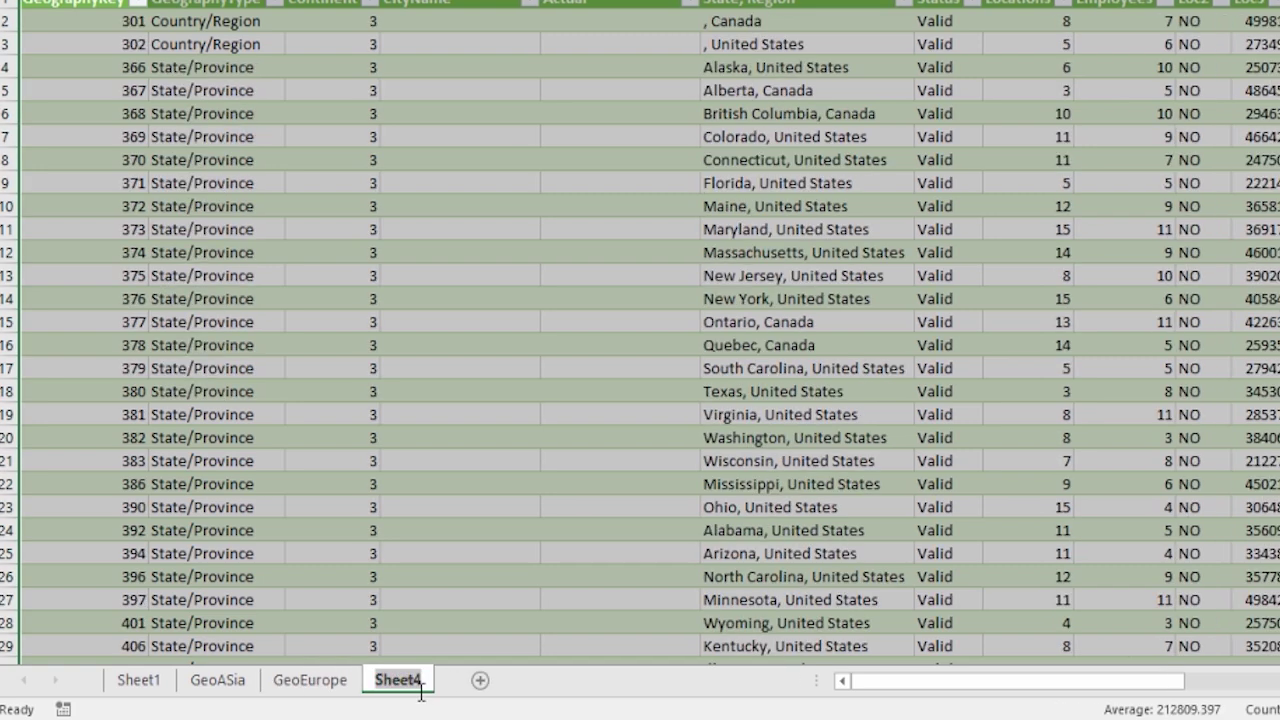
{"action": "type", "text": "GeoNorthAmerica"}
{"action": "key", "text": "Return"}
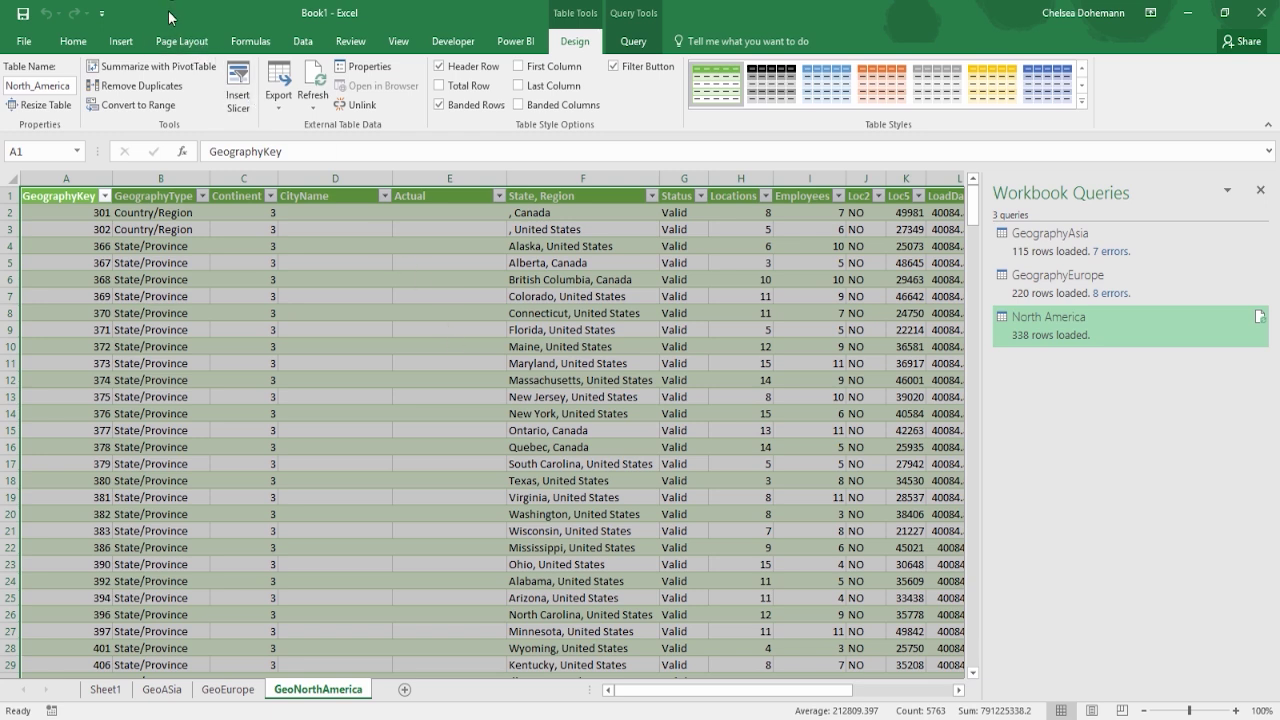
Step: Save the workbook as Geography in the Student Files folder on the desktop, as an Excel Workbook
{"action": "left_click", "coordinate": [21, 19]}
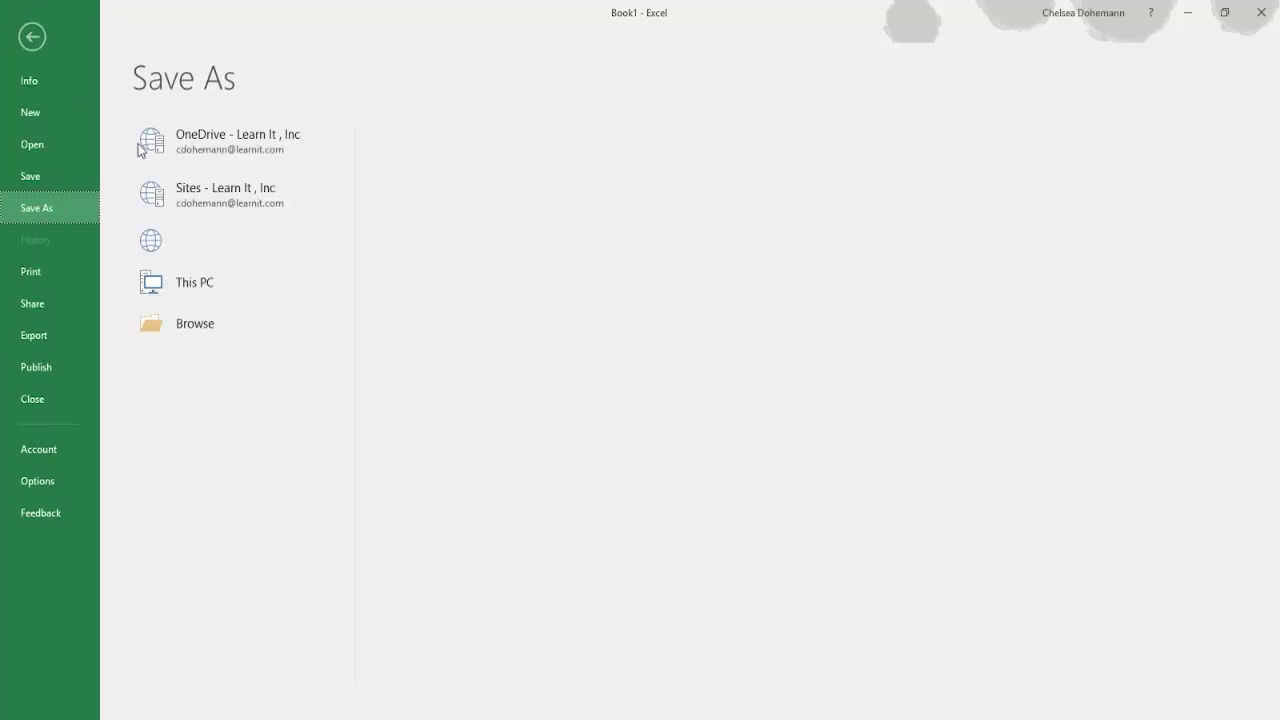
{"action": "left_click", "coordinate": [138, 143]}
{"action": "left_click", "coordinate": [473, 149]}
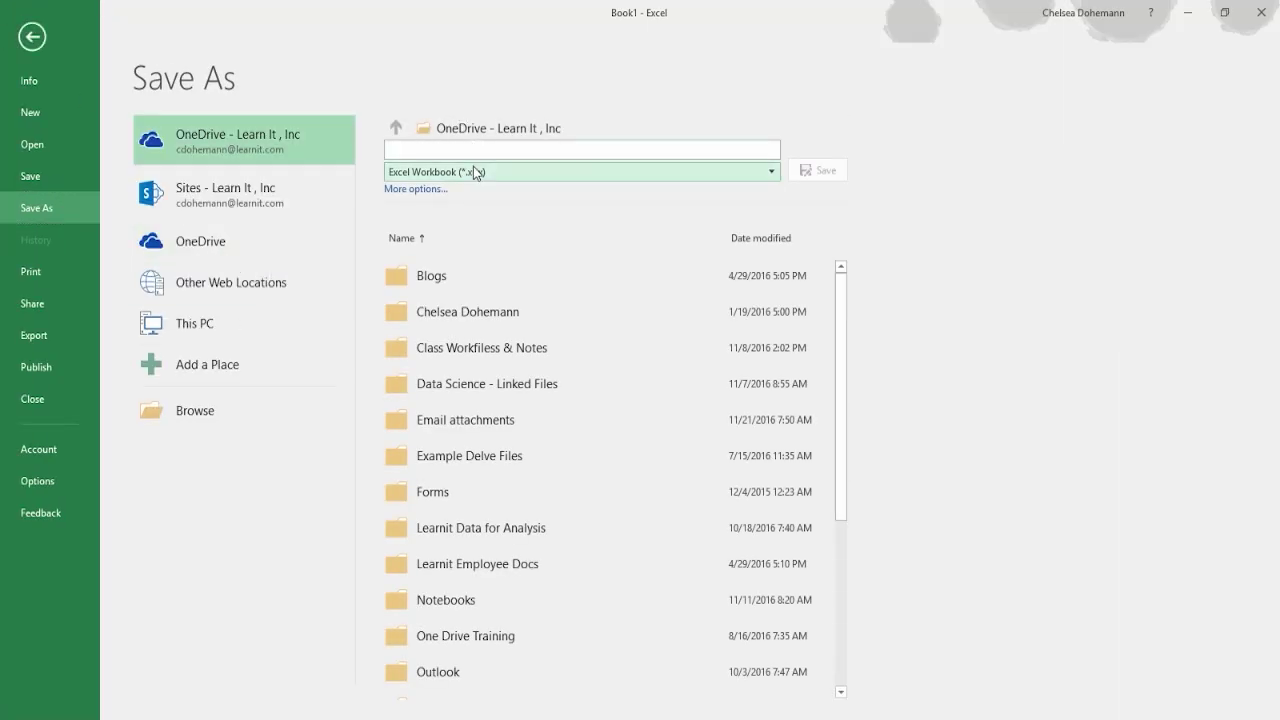
{"action": "type", "text": "Geography"}
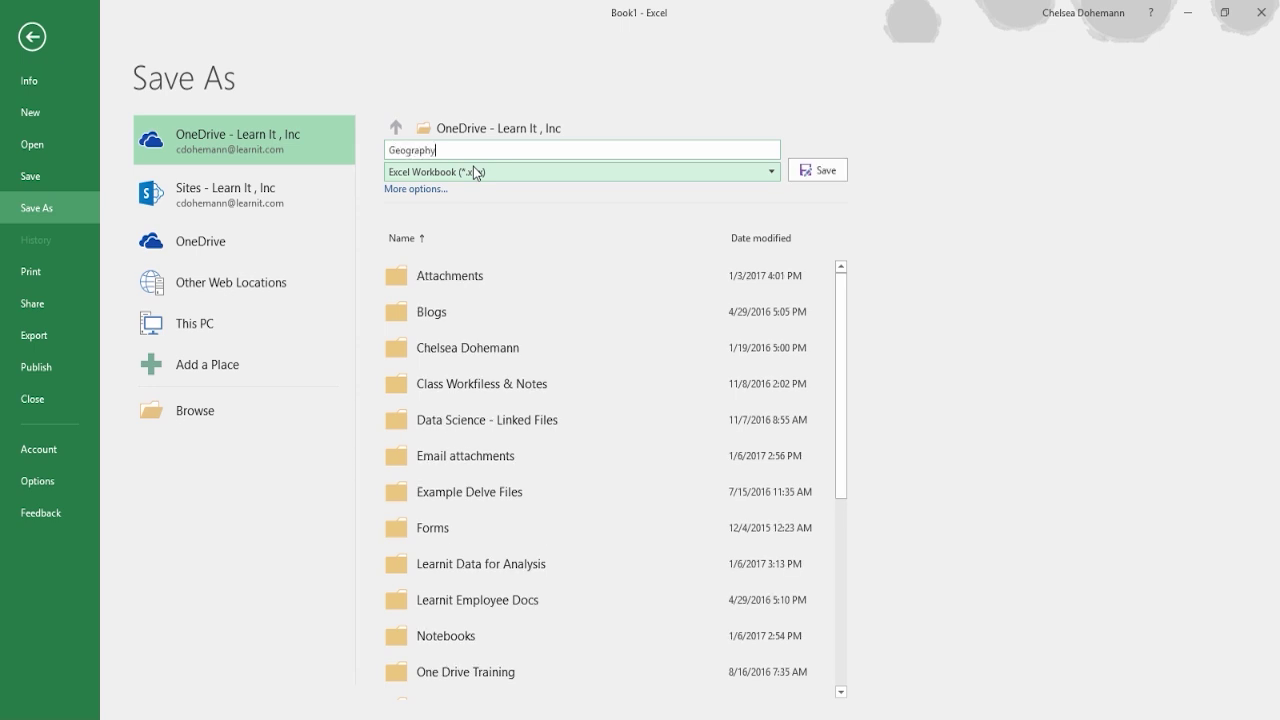
{"action": "left_click", "coordinate": [267, 410]}
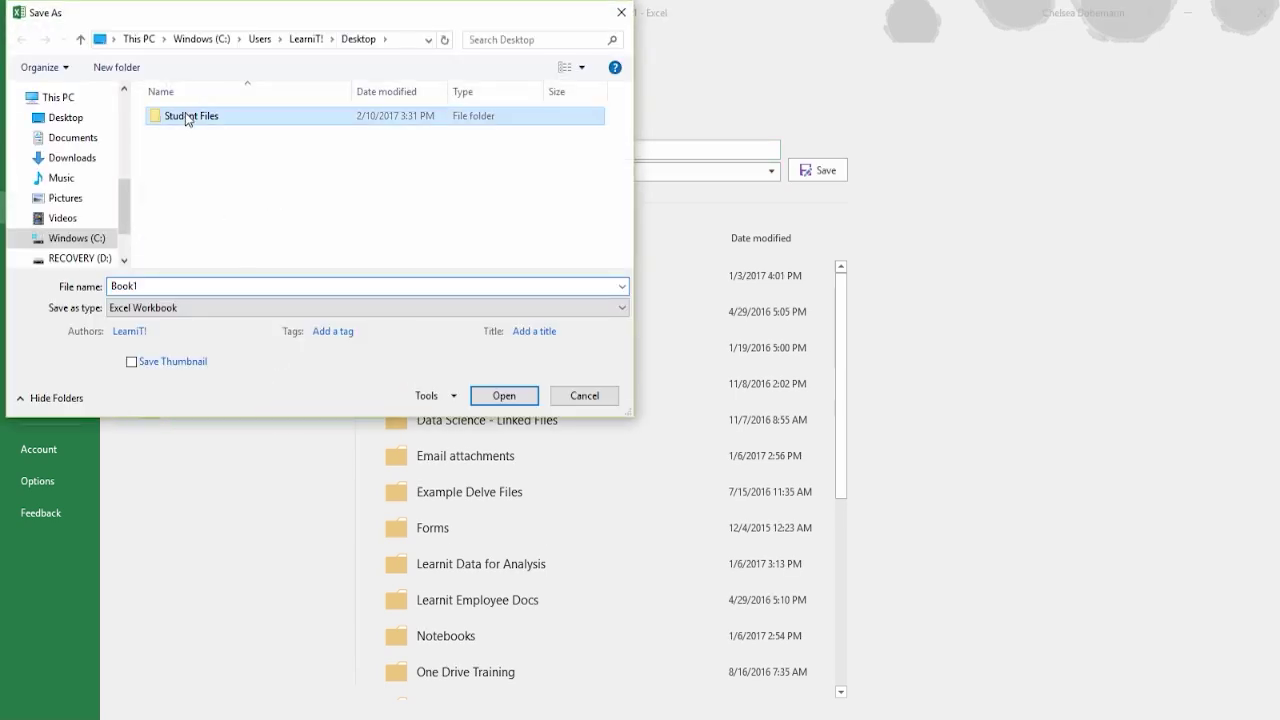
{"action": "double_click", "coordinate": [186, 119]}
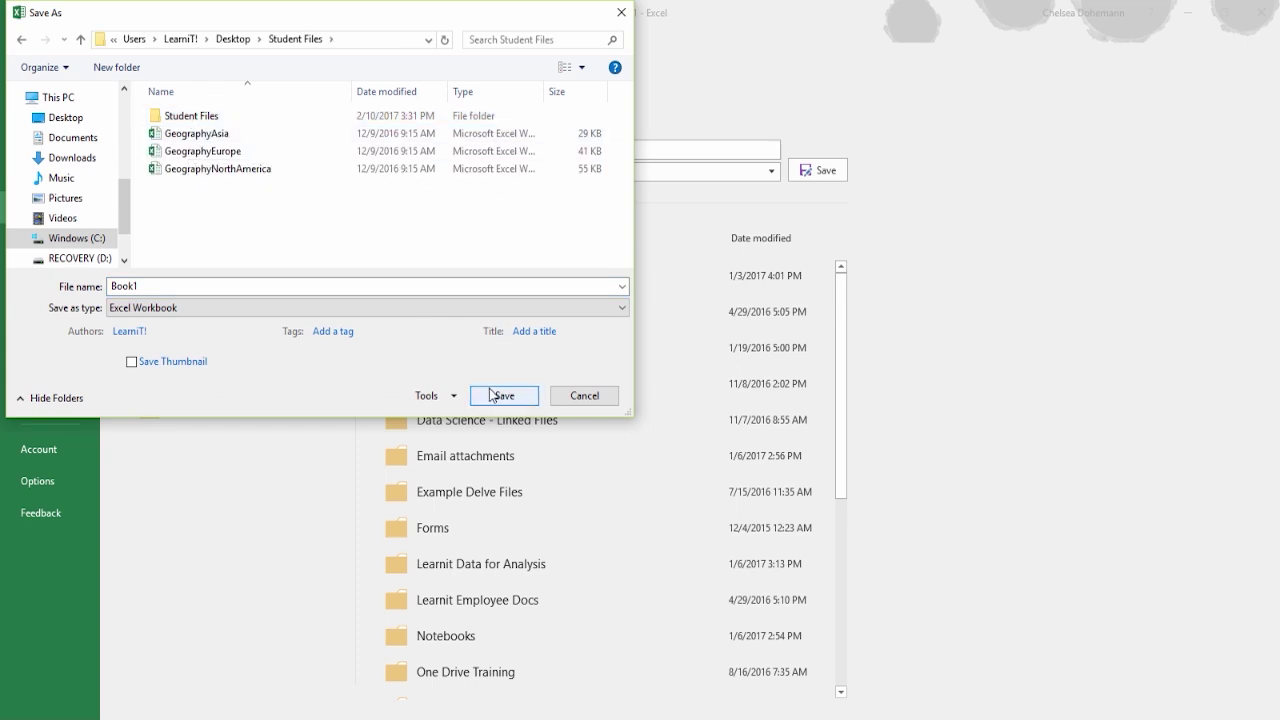
{"action": "double_click", "coordinate": [106, 288]}
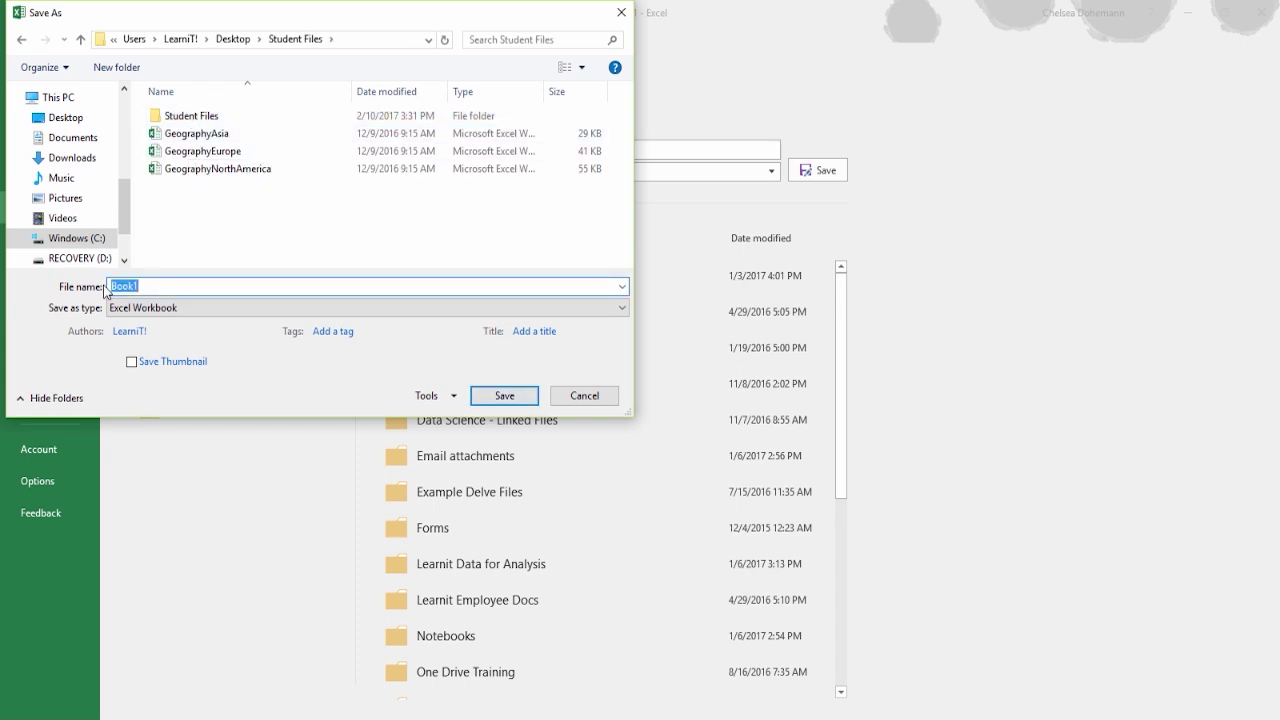
{"action": "type", "text": "Geography"}
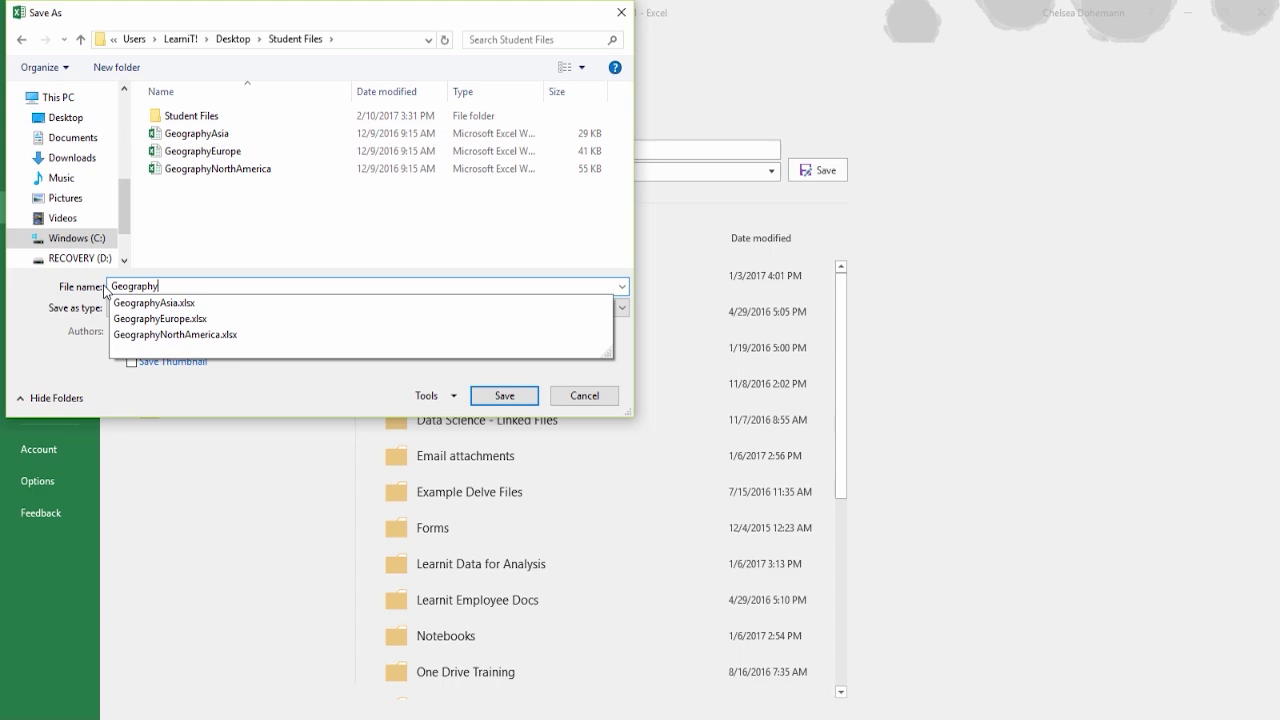
{"action": "left_click", "coordinate": [504, 395]}
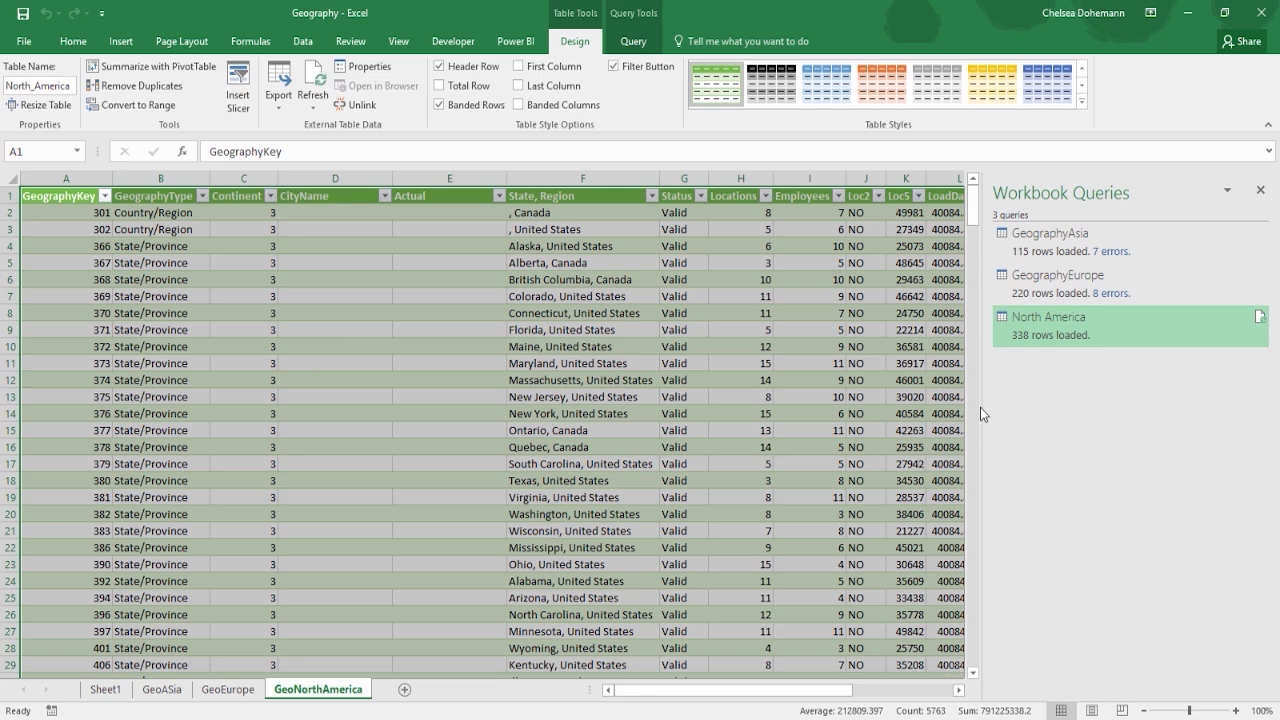
Step: Examine the loaded tables of the GeographyAsia, North America and GeographyEurope queries
{"action": "left_click", "coordinate": [1048, 241]}
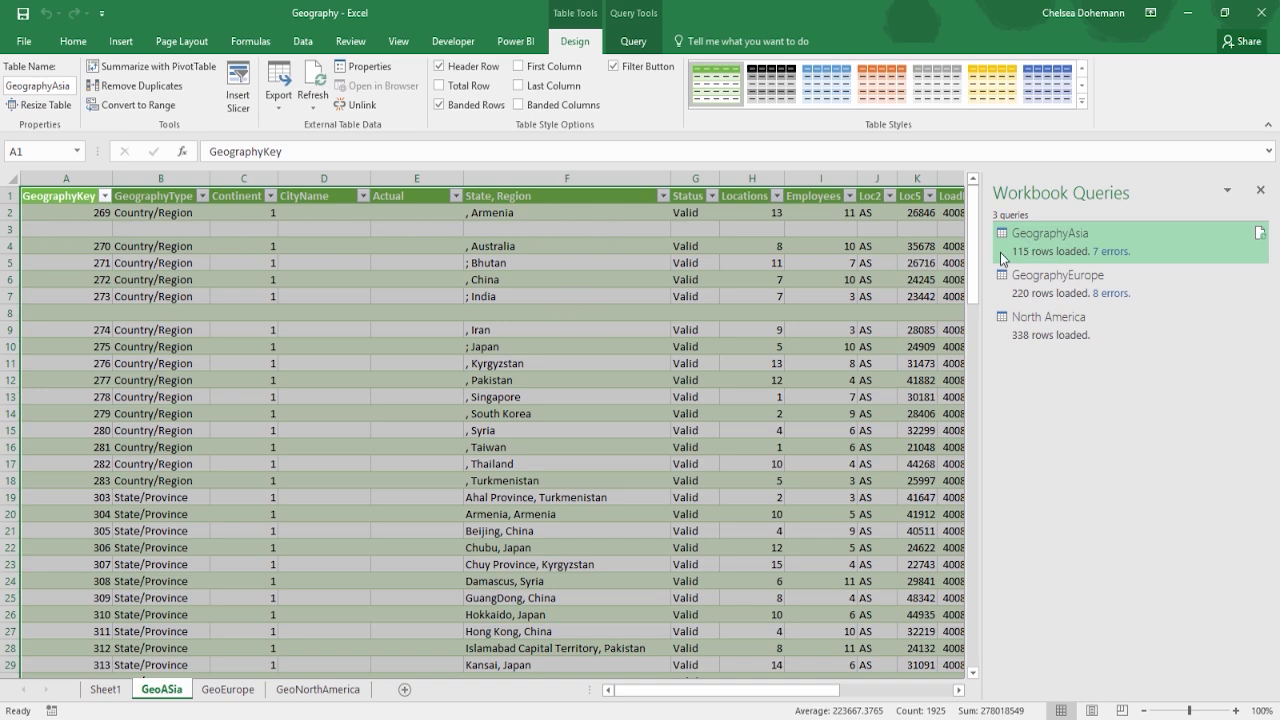
{"action": "mouse_move", "coordinate": [1022, 256]}
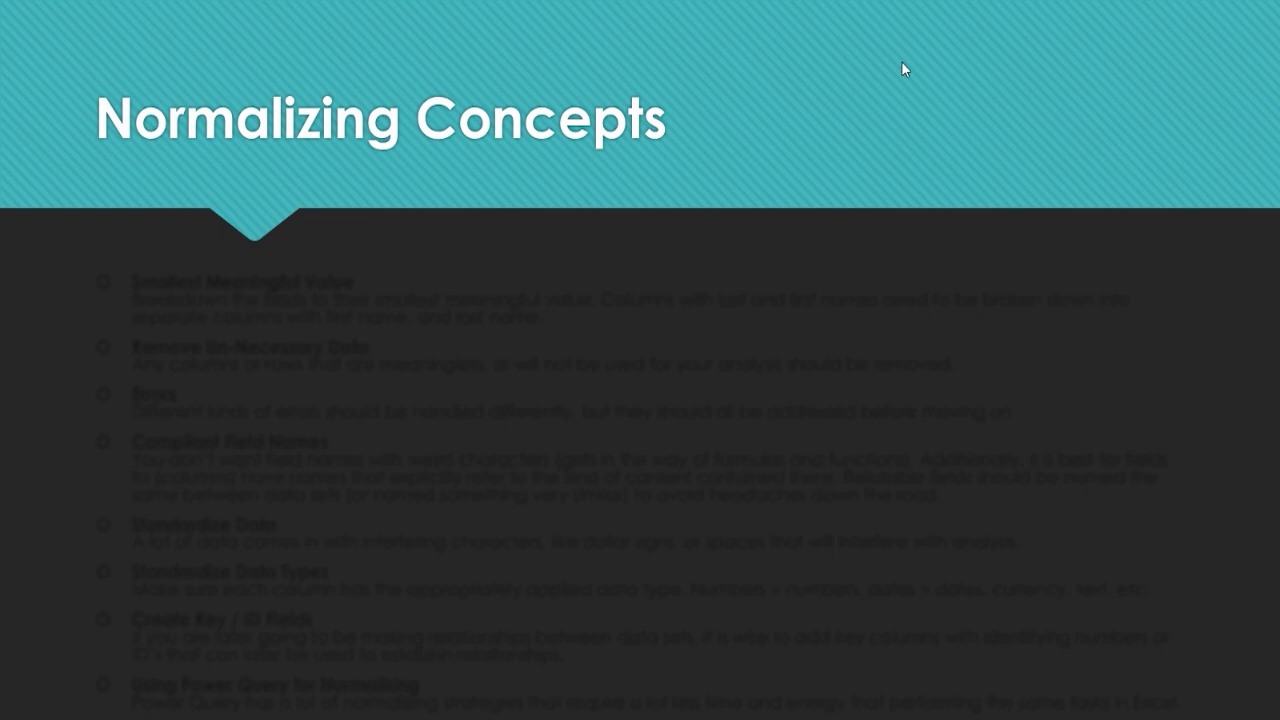
{"action": "key", "text": "Right"}
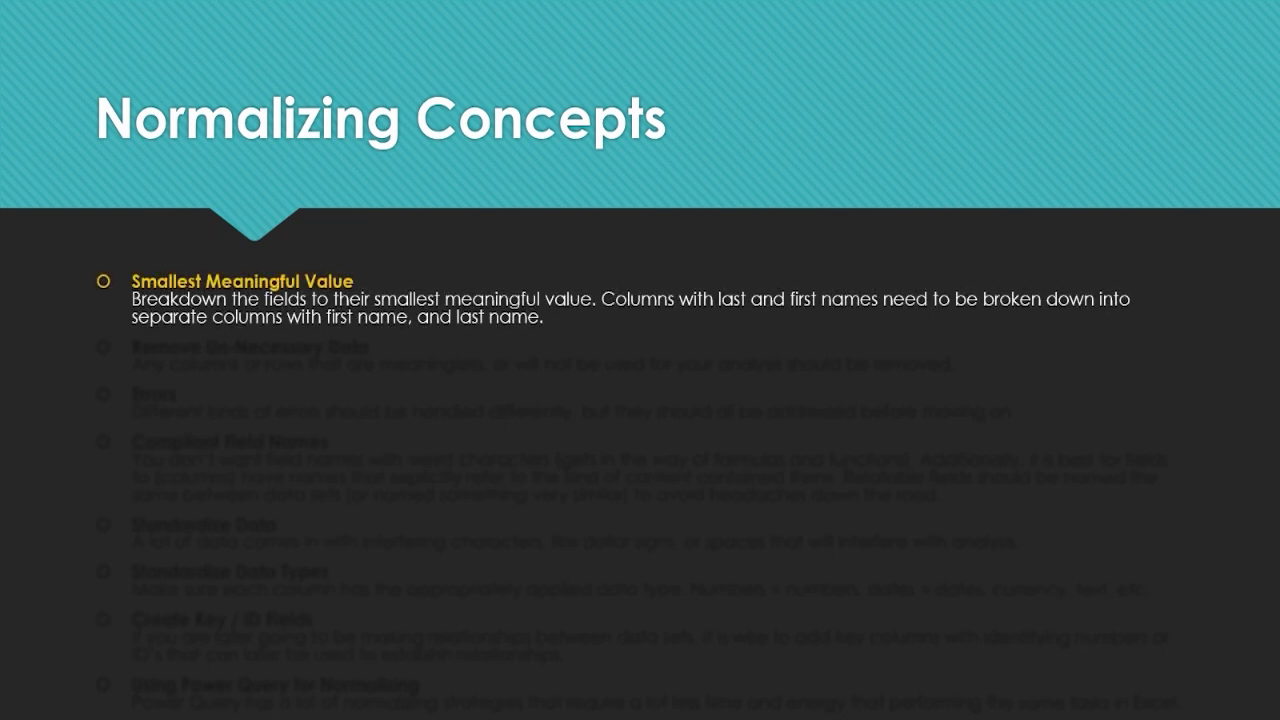
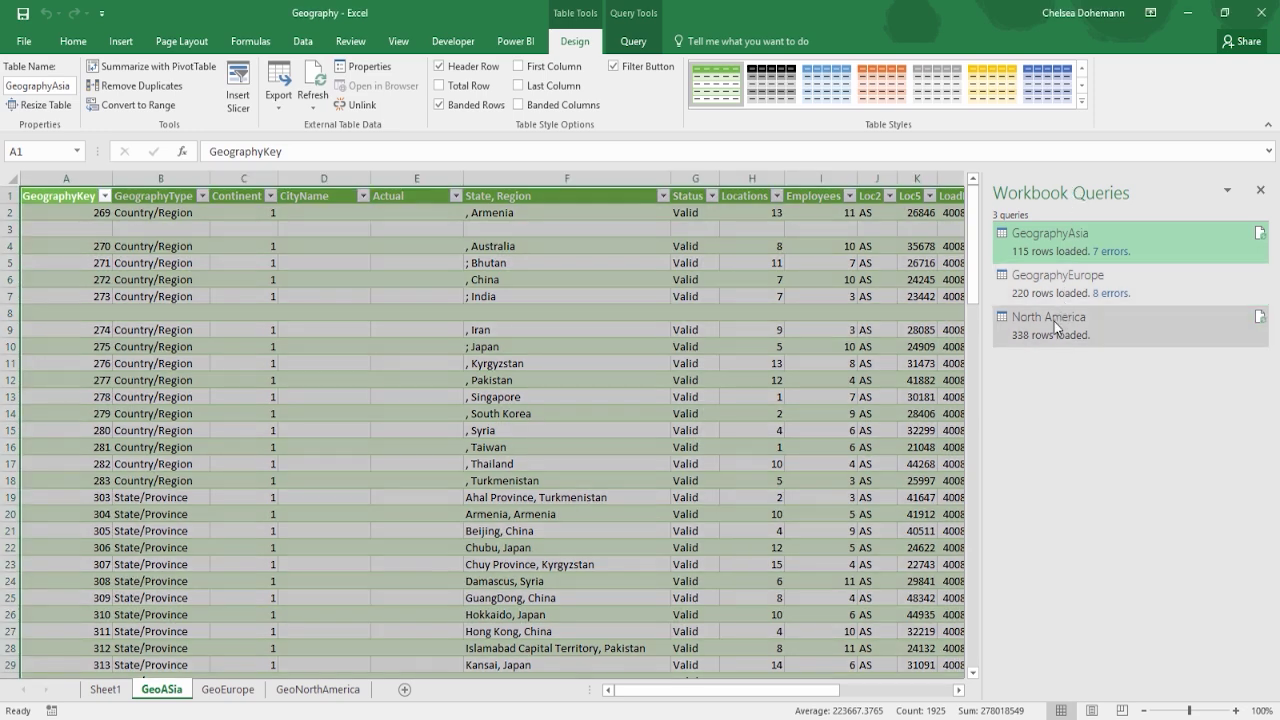
{"action": "left_click", "coordinate": [1054, 321]}
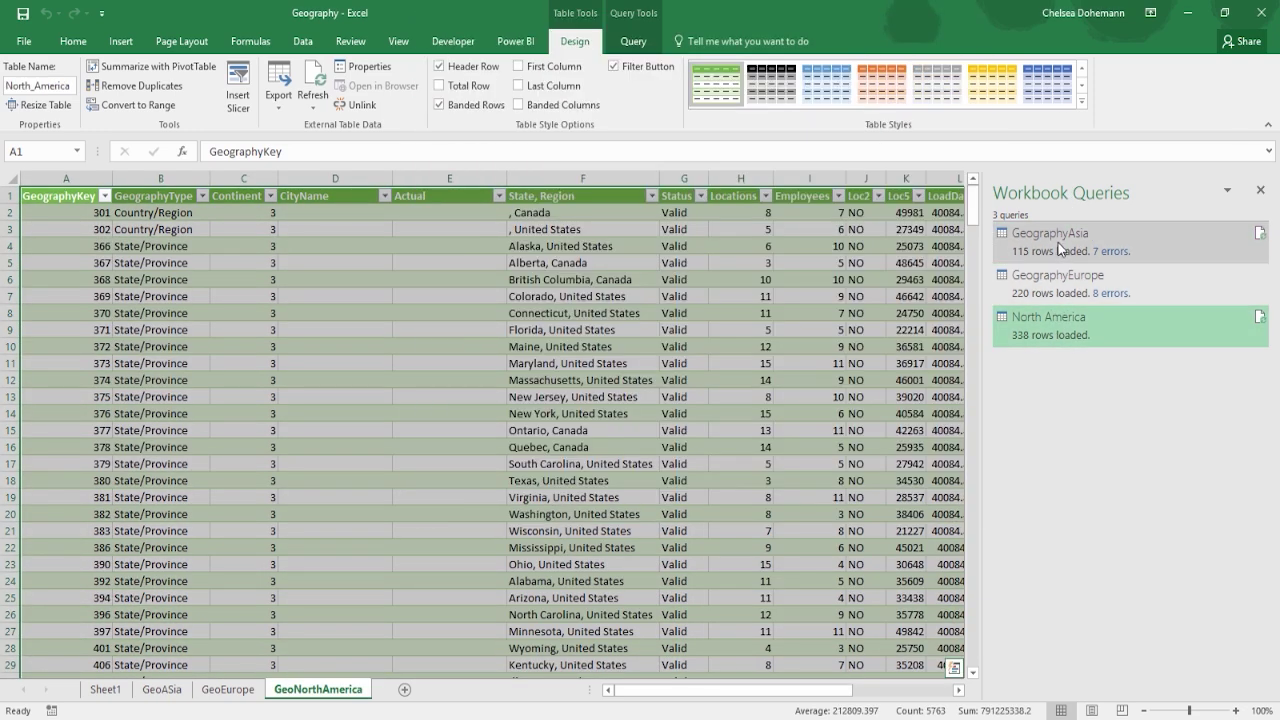
{"action": "left_click", "coordinate": [1056, 240]}
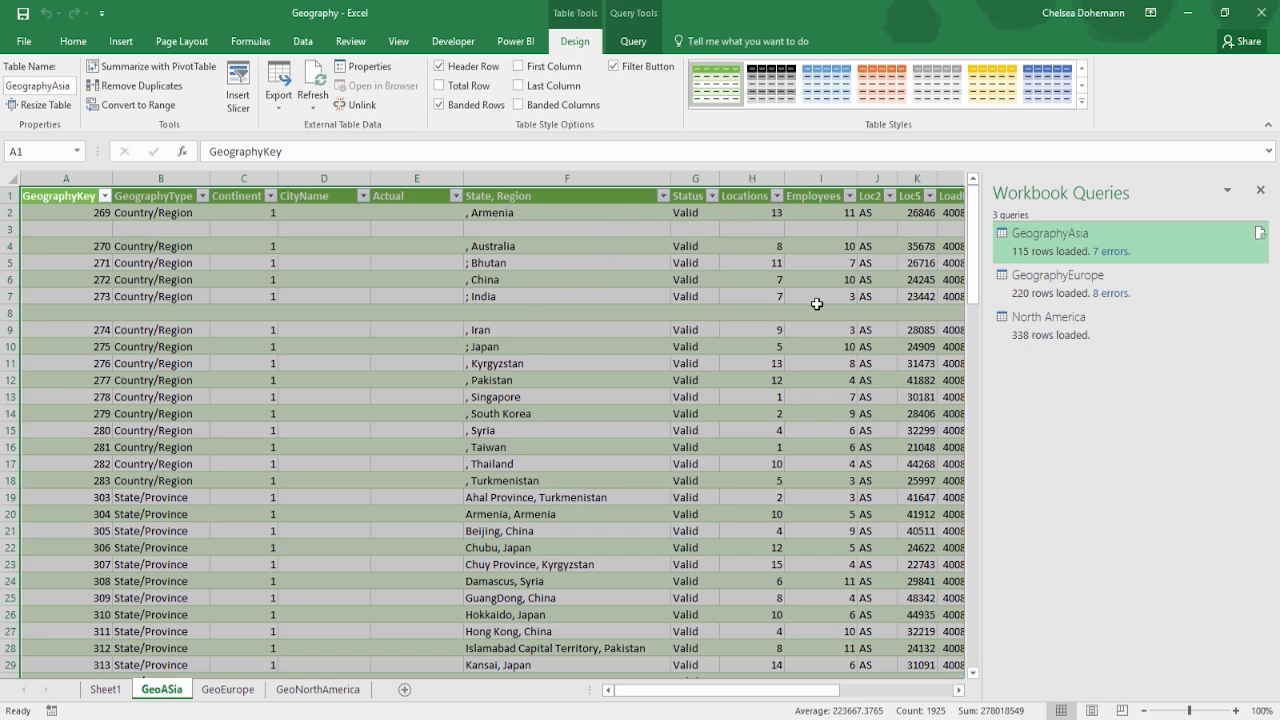
{"action": "left_click", "coordinate": [1062, 295]}
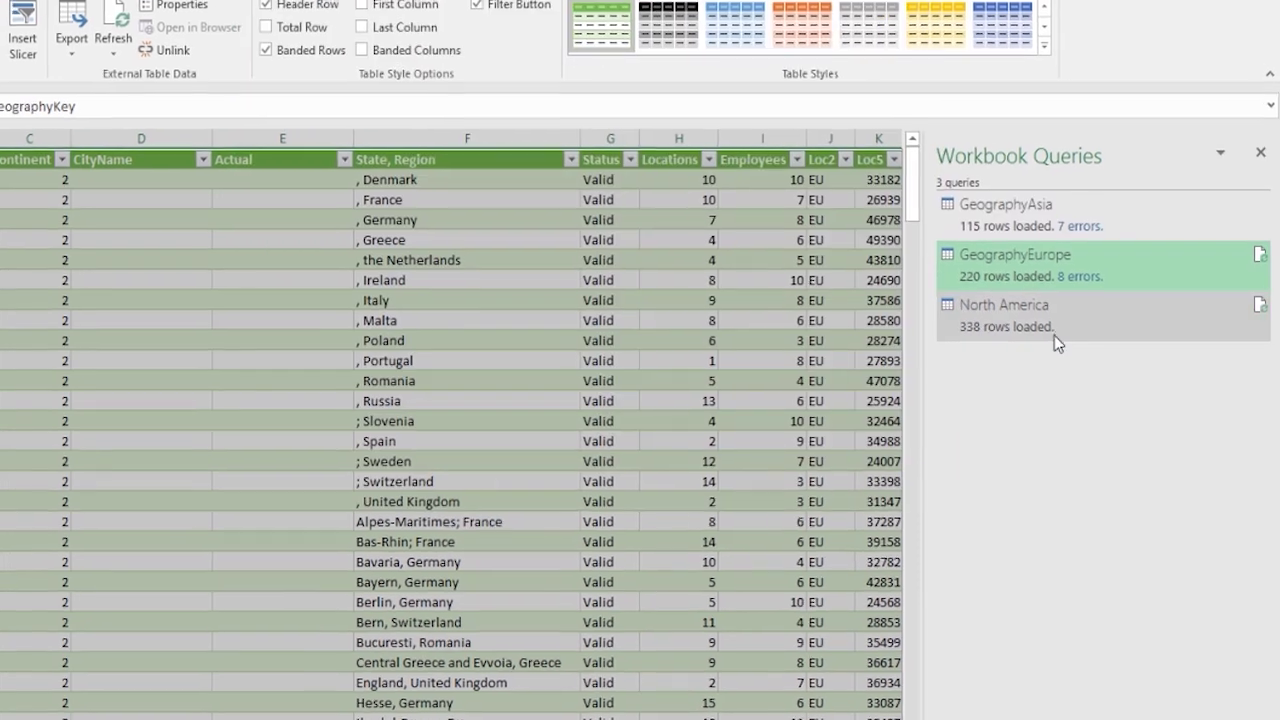
Step: Create a new query that references GeographyAsia, enlarge its Query Editor window and name the query AllRegions
{"action": "right_click", "coordinate": [1032, 208]}
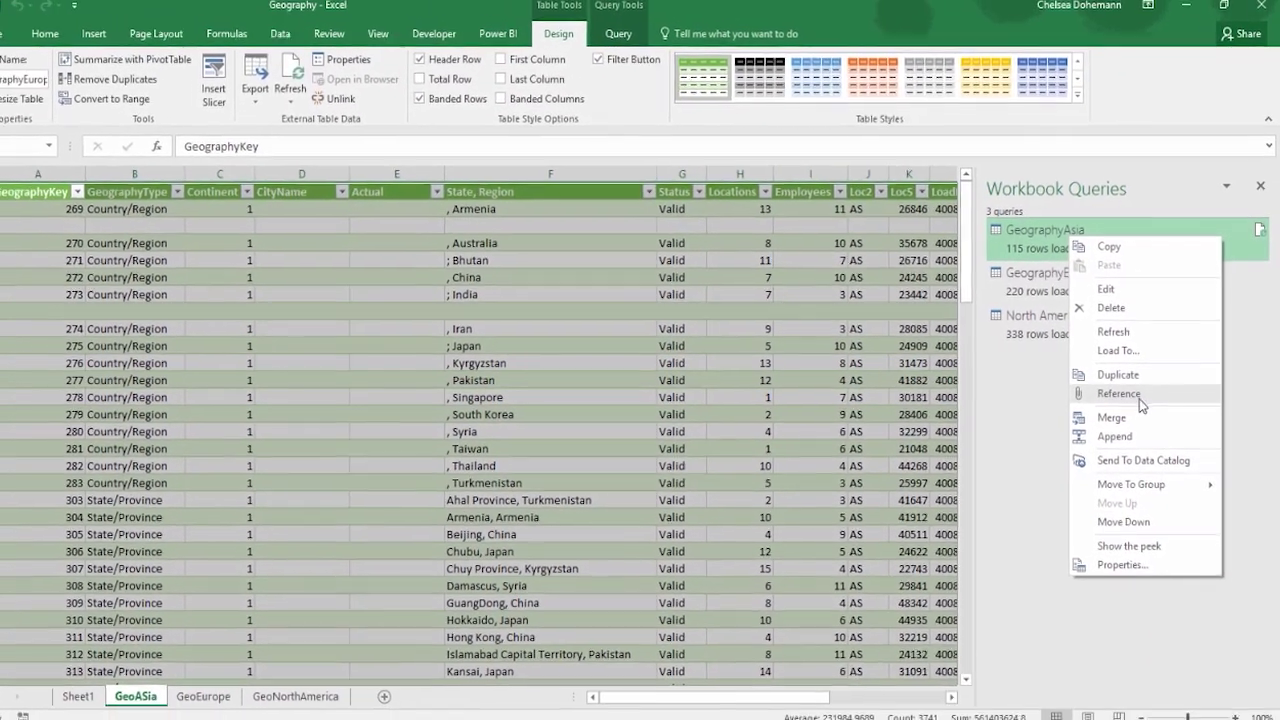
{"action": "left_click", "coordinate": [1110, 394]}
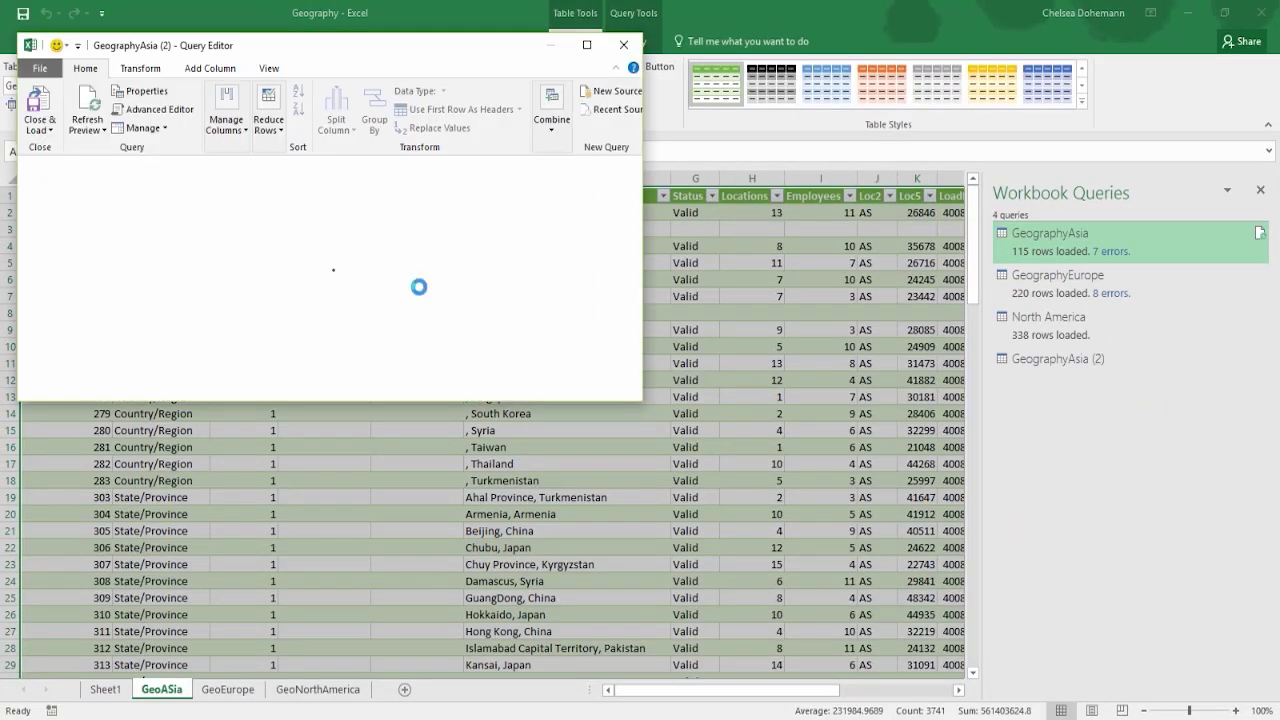
{"action": "left_click_drag", "start_coordinate": [444, 47], "coordinate": [549, 33]}
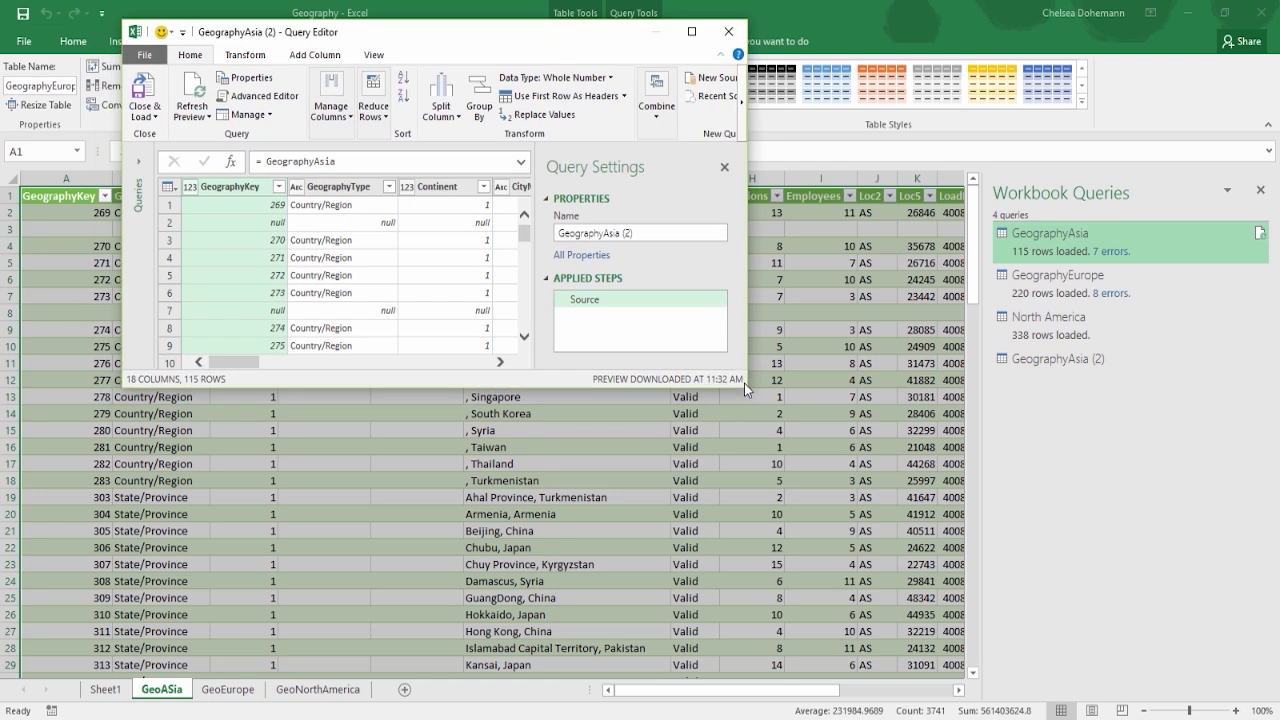
{"action": "left_click_drag", "start_coordinate": [747, 387], "coordinate": [1186, 678]}
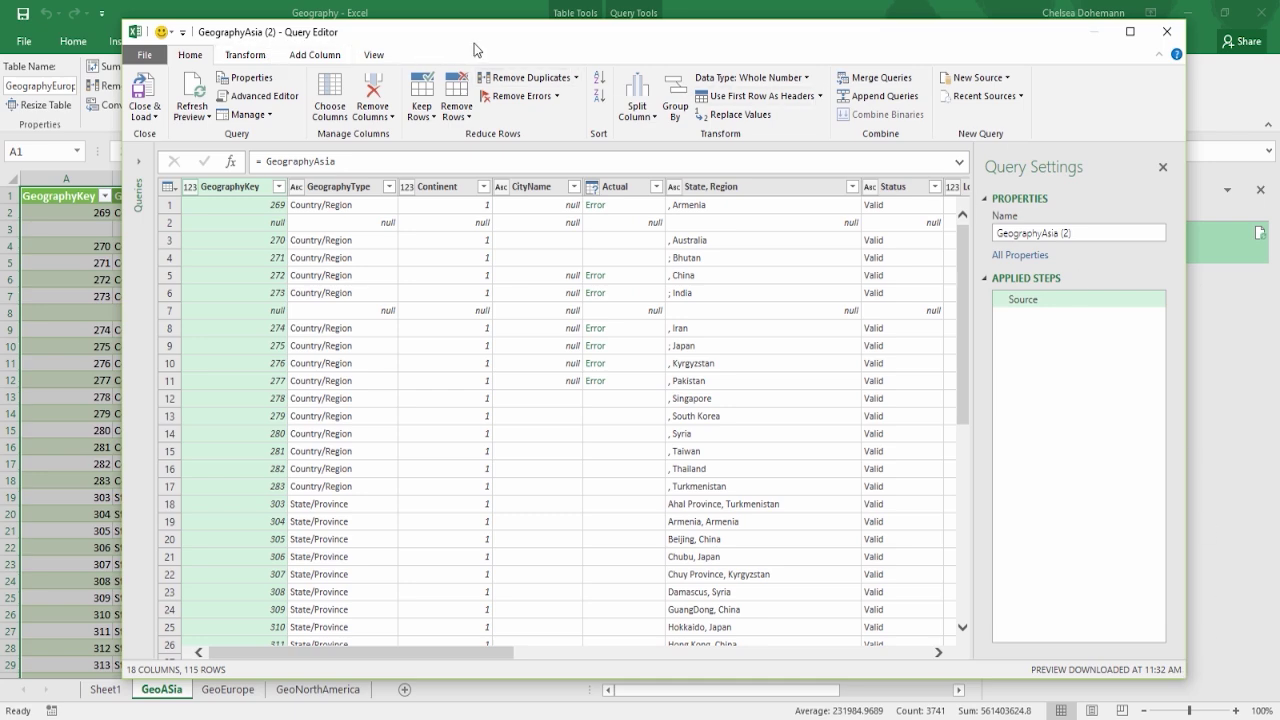
{"action": "left_click", "coordinate": [1130, 31]}
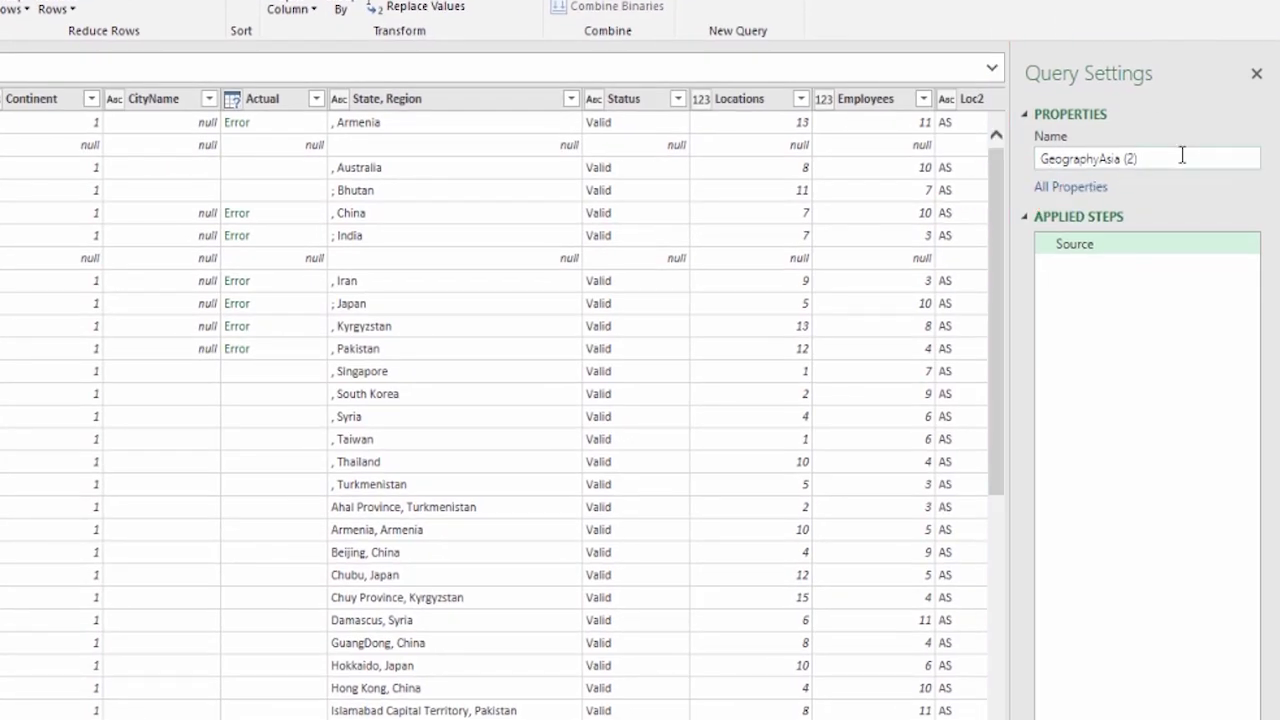
{"action": "left_click_drag", "start_coordinate": [1180, 155], "coordinate": [1038, 174]}
{"action": "type", "text": "AllRegions"}
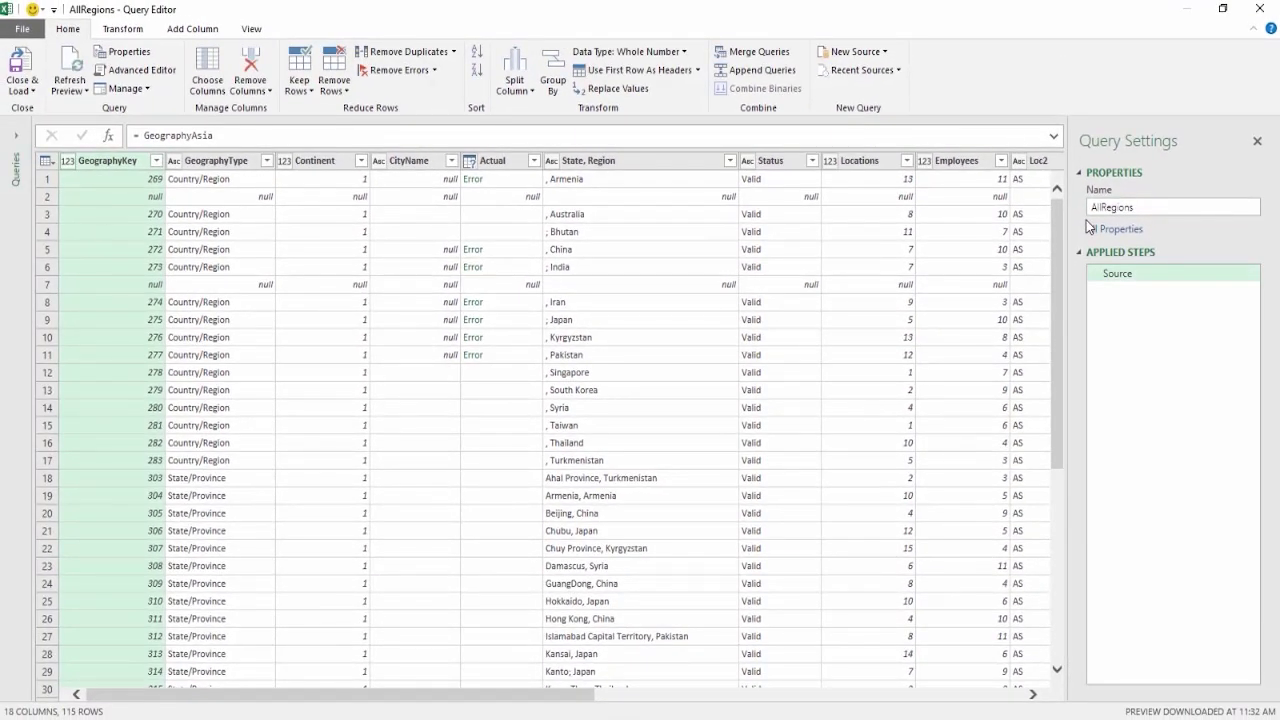
Step: Append the GeographyEurope and North America tables to the AllRegions query using the three or more tables option
{"action": "left_click", "coordinate": [16, 136]}
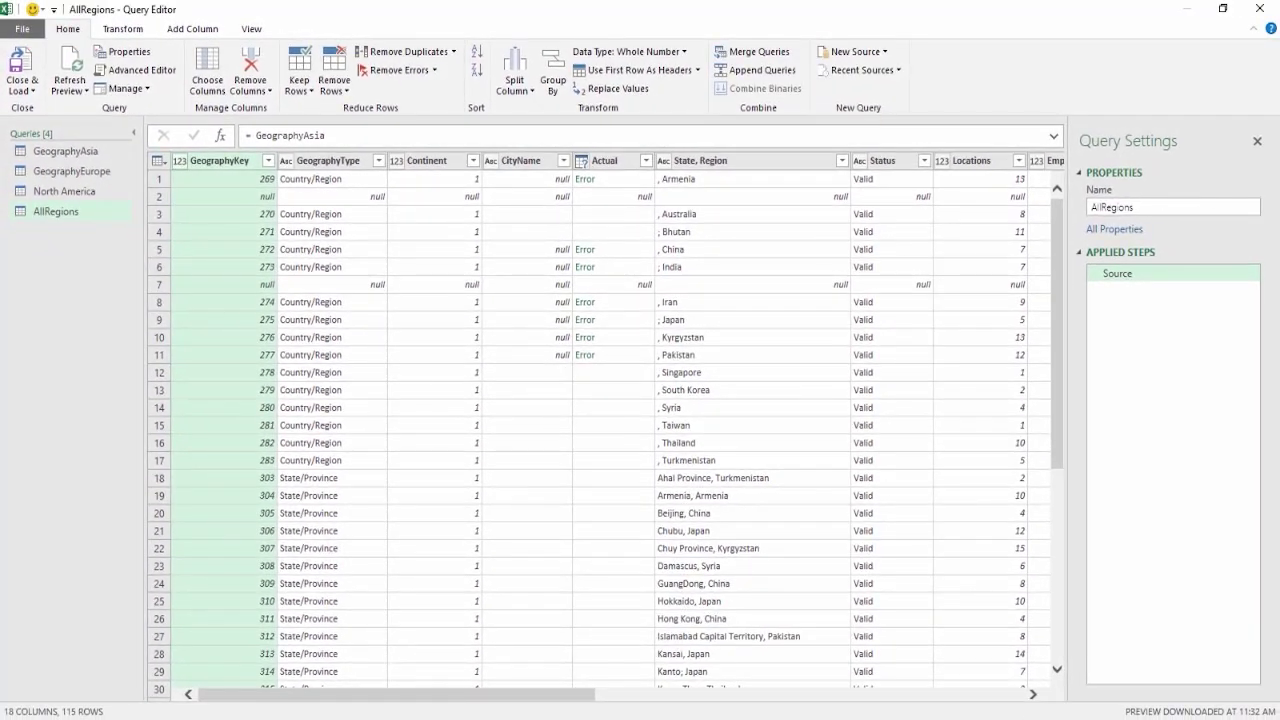
{"action": "left_click", "coordinate": [775, 72]}
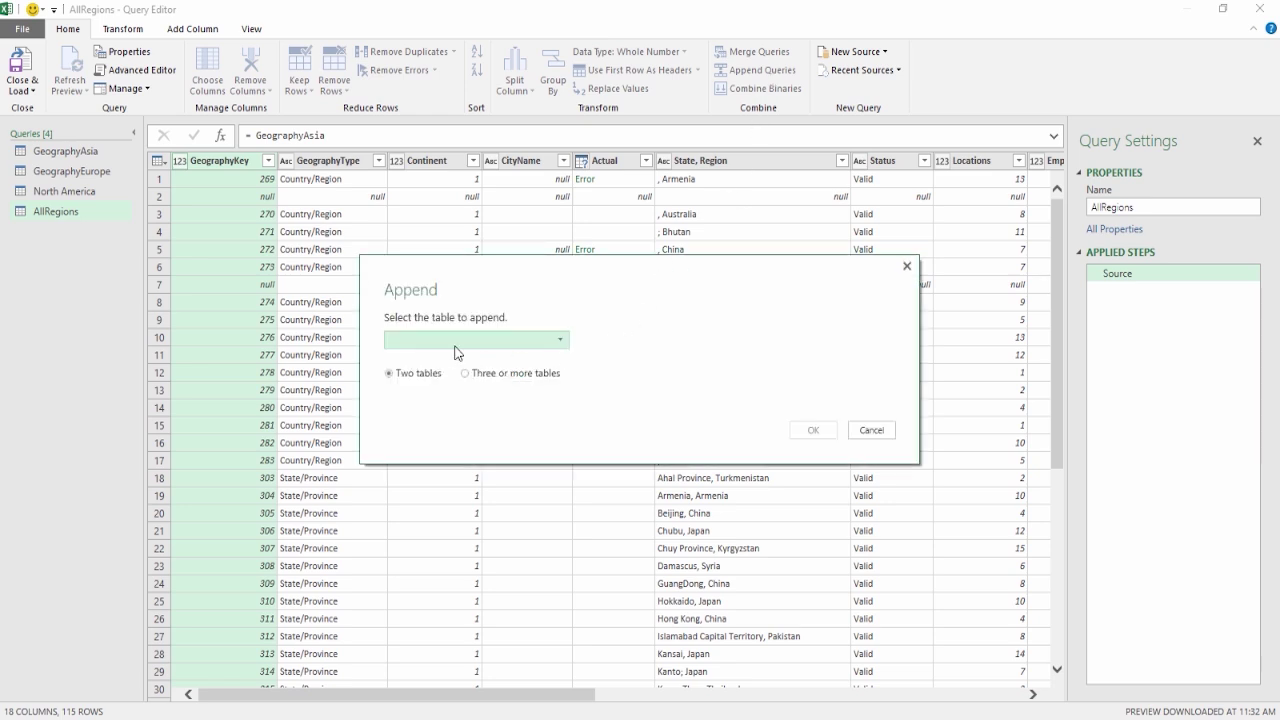
{"action": "left_click", "coordinate": [565, 338]}
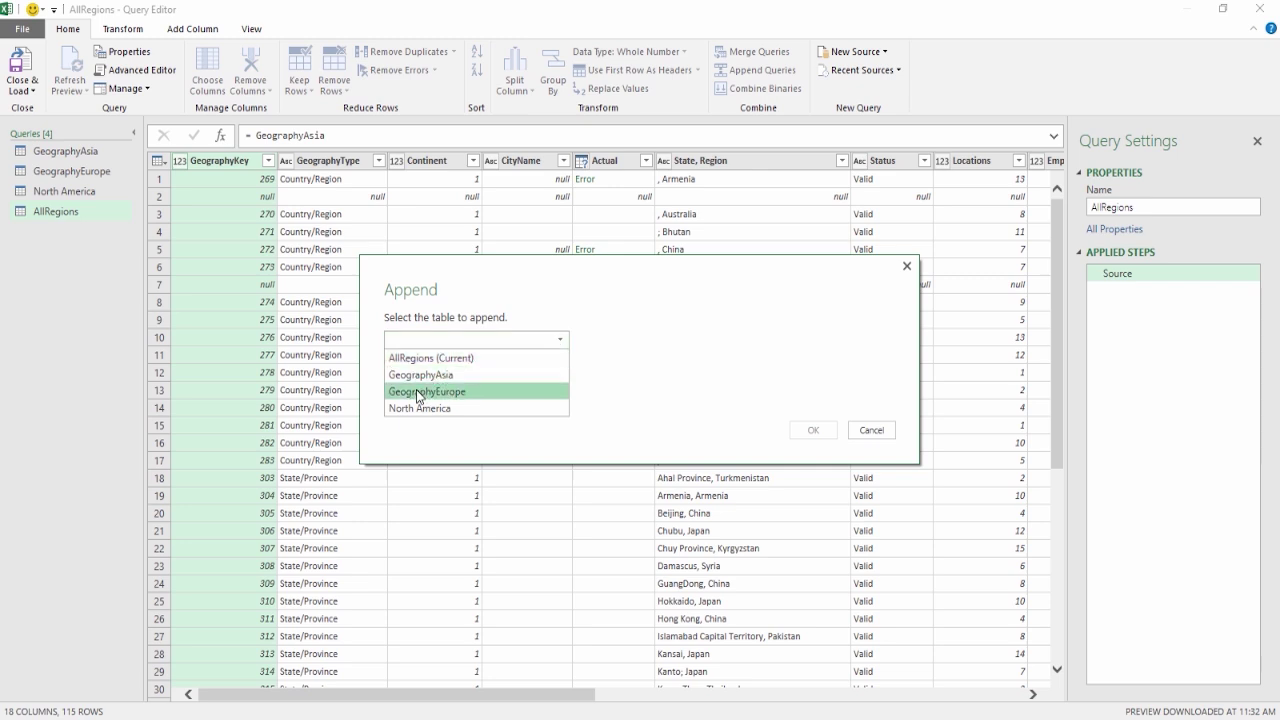
{"action": "left_click", "coordinate": [418, 392]}
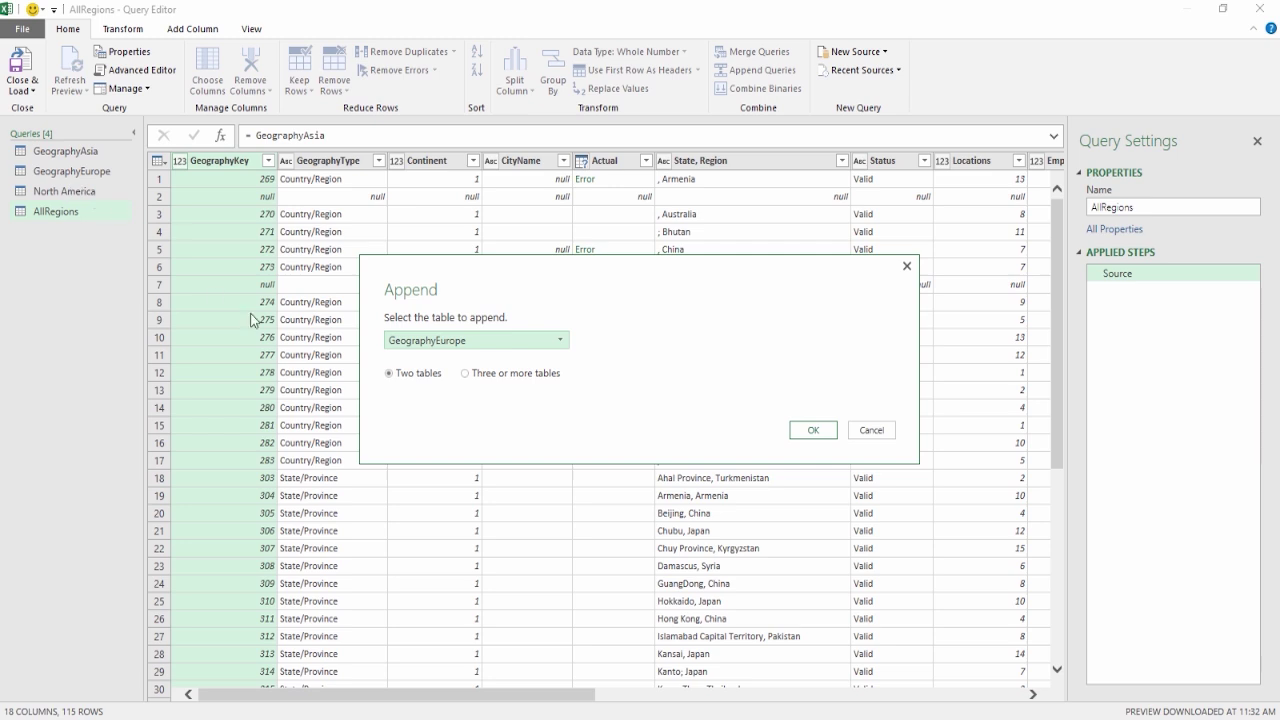
{"action": "left_click", "coordinate": [465, 374]}
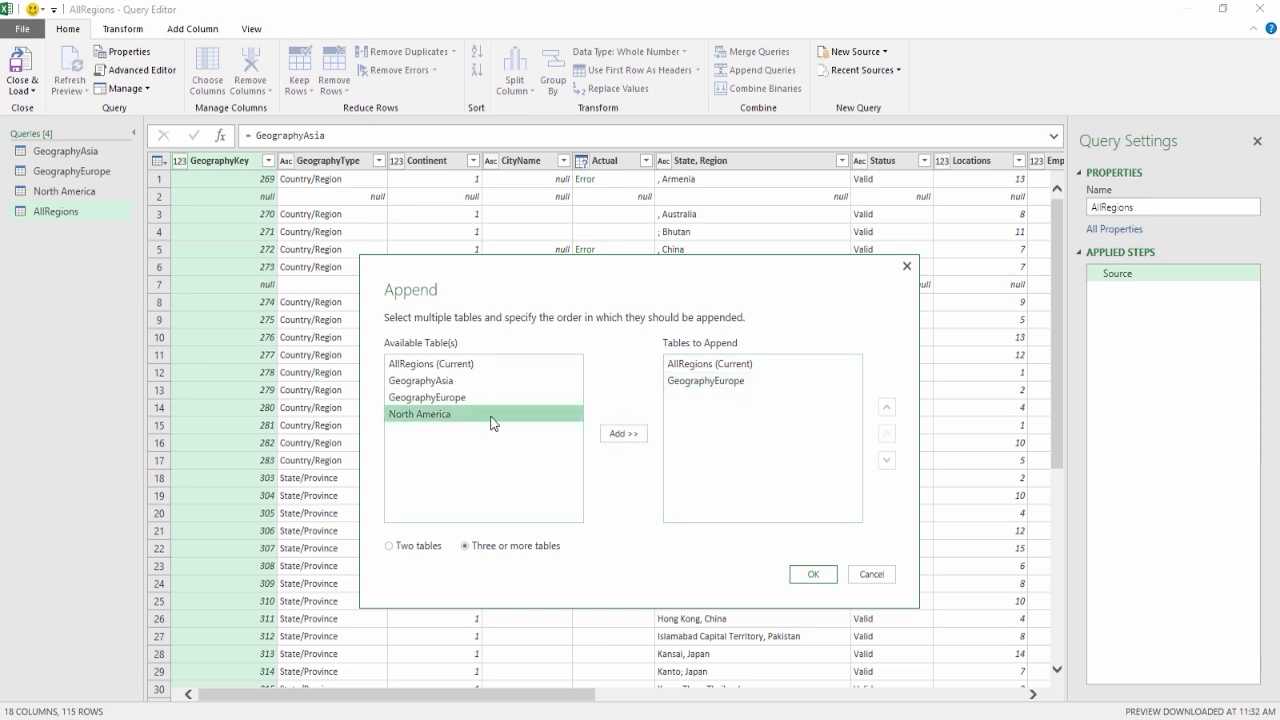
{"action": "left_click", "coordinate": [624, 433]}
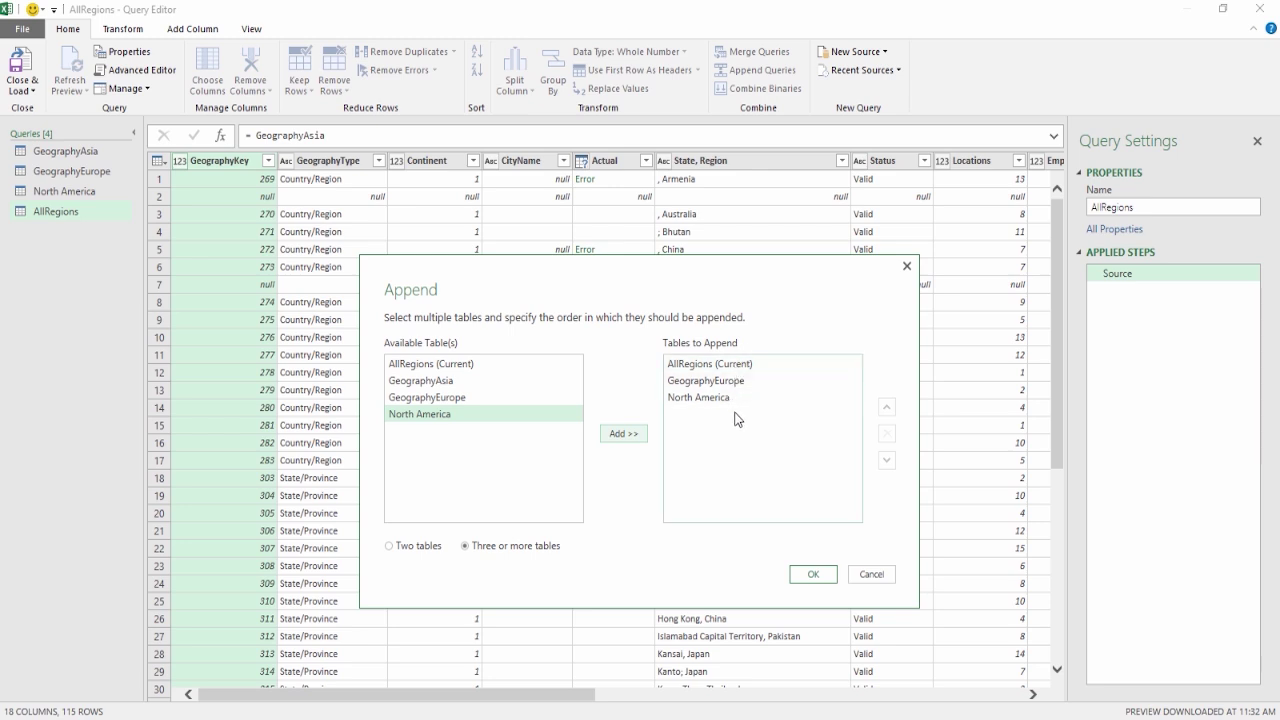
{"action": "left_click", "coordinate": [812, 576]}
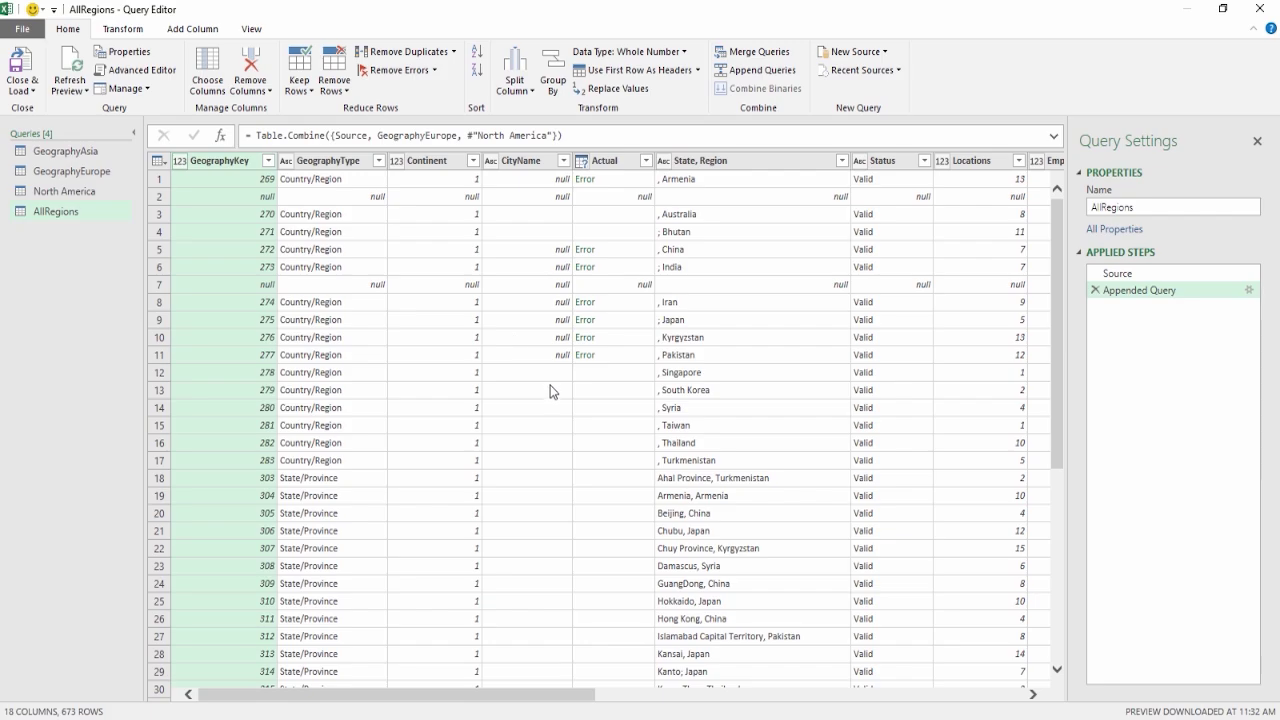
Step: Look through the appended rows of AllRegions, and close and load the query into the workbook
{"action": "scroll", "coordinate": [550, 390], "scroll_direction": "down", "scroll_amount": 20}
{"action": "scroll", "coordinate": [553, 392], "scroll_direction": "down", "scroll_amount": 10}
{"action": "scroll", "coordinate": [555, 395], "scroll_direction": "up", "scroll_amount": 20}
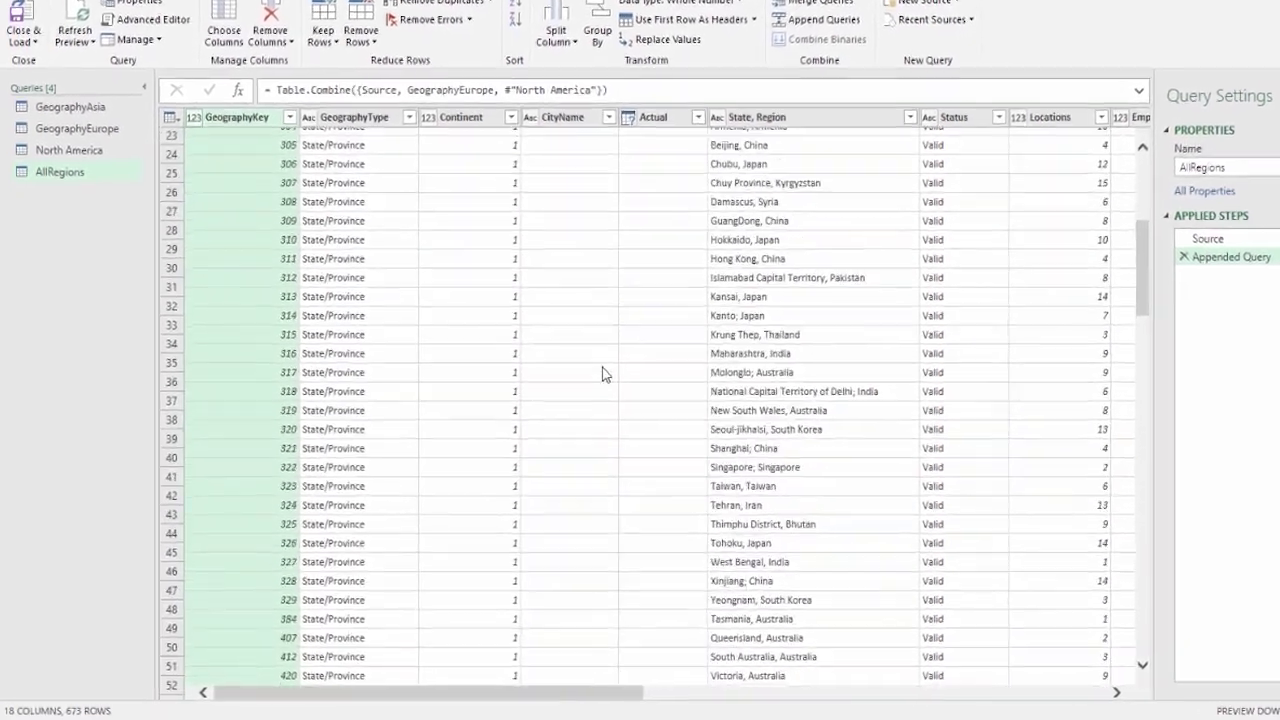
{"action": "scroll", "coordinate": [601, 375], "scroll_direction": "up", "scroll_amount": 7}
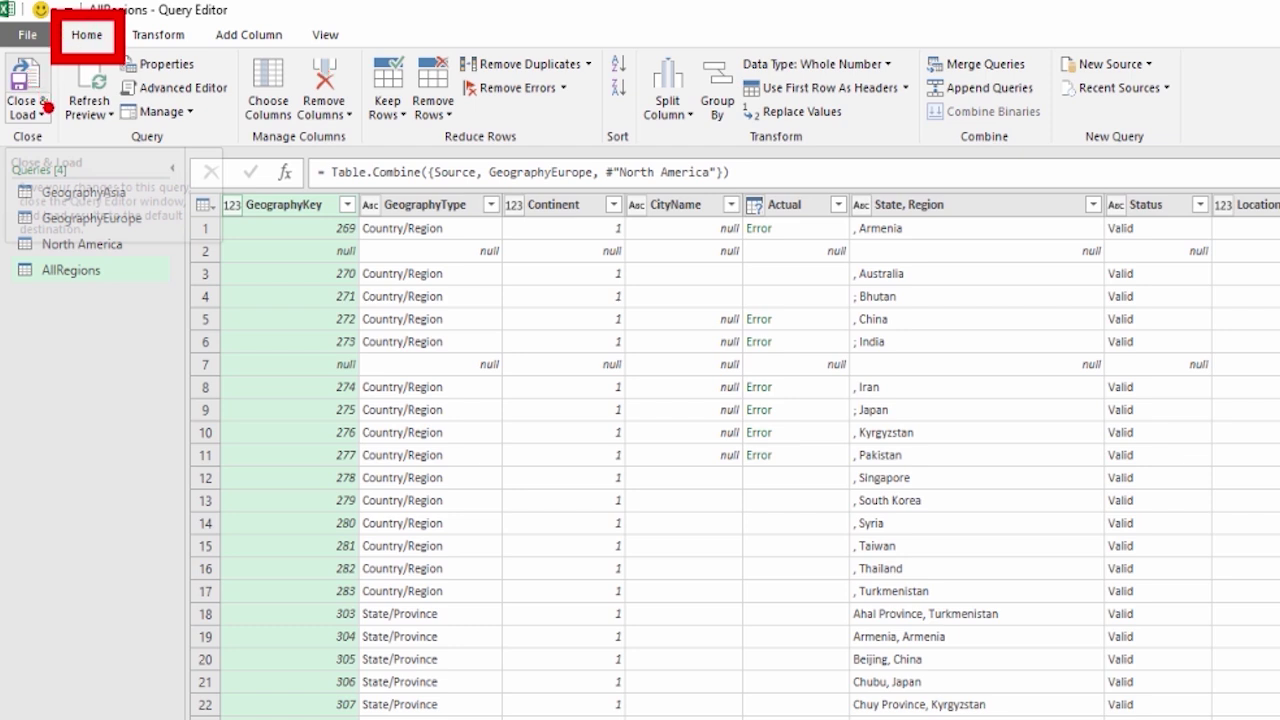
{"action": "left_click", "coordinate": [28, 113]}
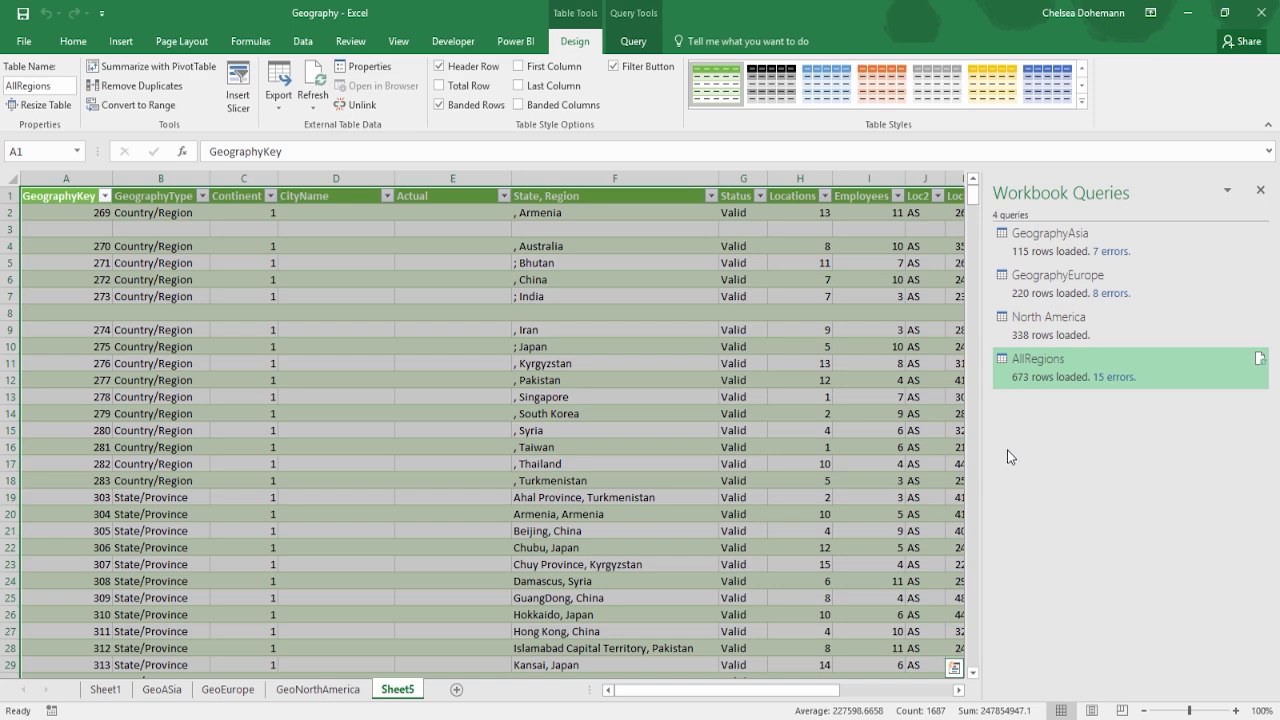
{"action": "mouse_move", "coordinate": [1042, 372]}
{"action": "right_click", "coordinate": [1054, 244]}
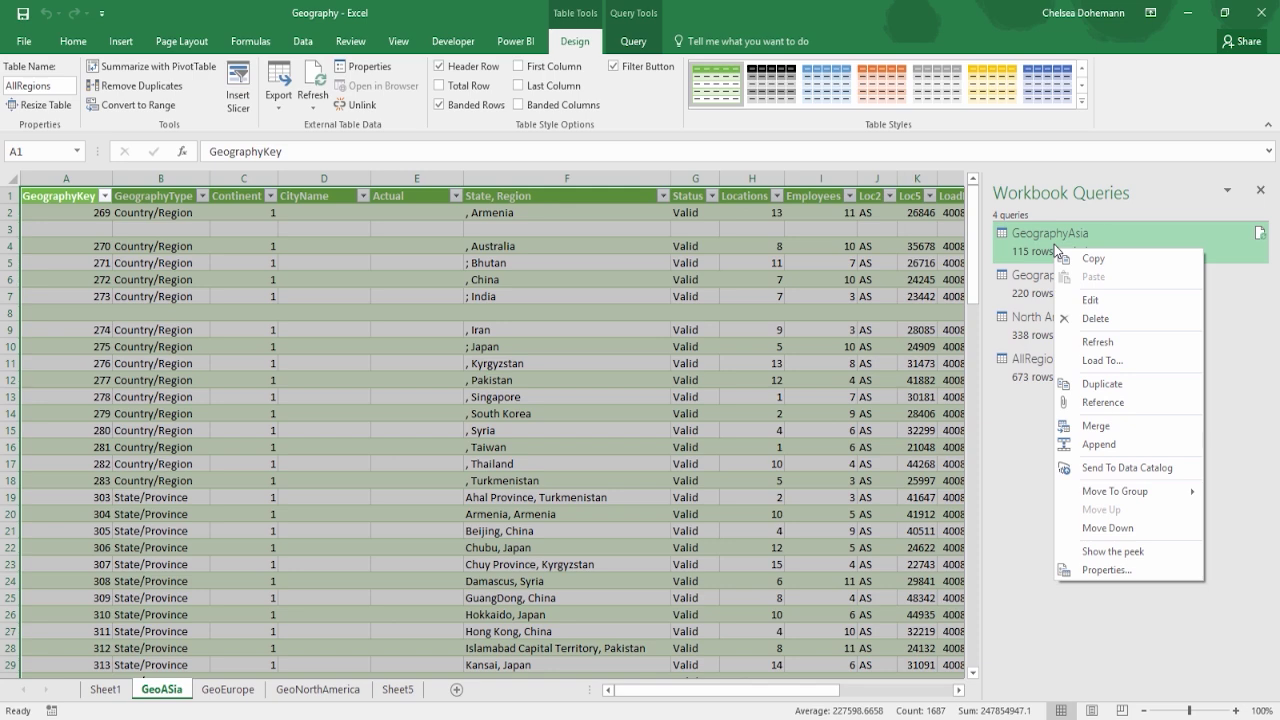
{"action": "left_click", "coordinate": [1099, 401]}
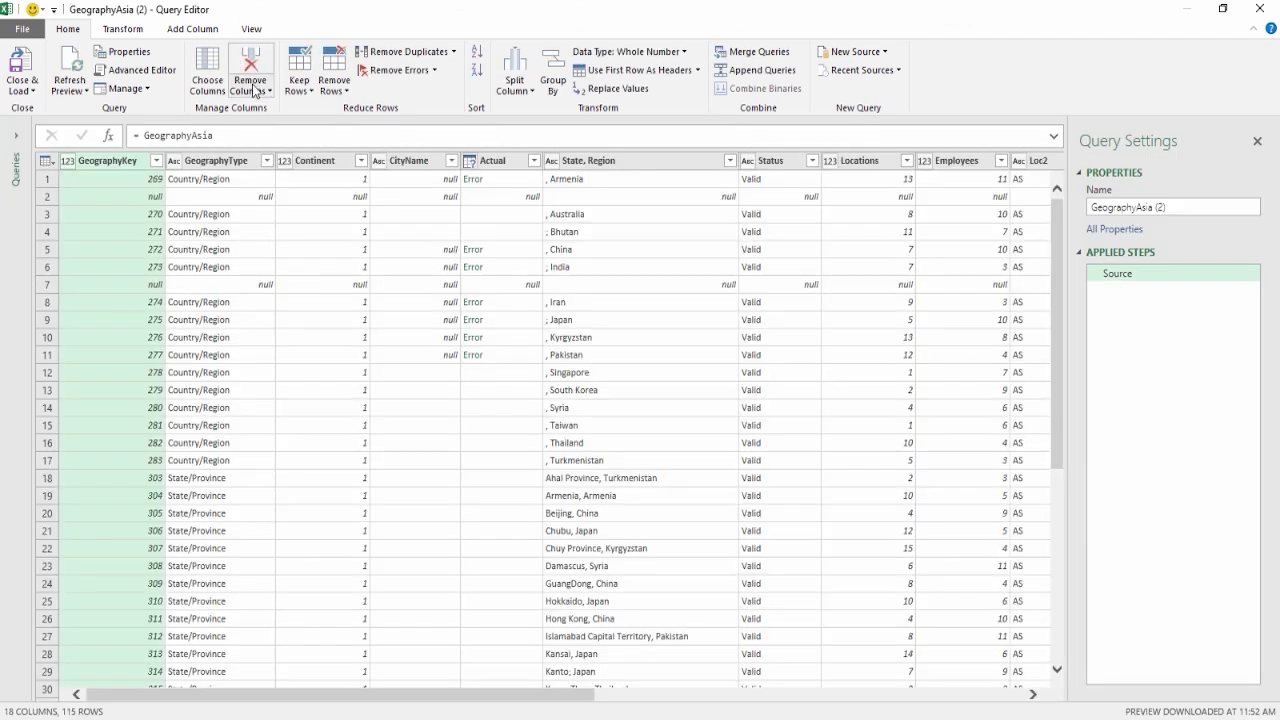
{"action": "left_click_drag", "start_coordinate": [1175, 207], "coordinate": [1049, 197]}
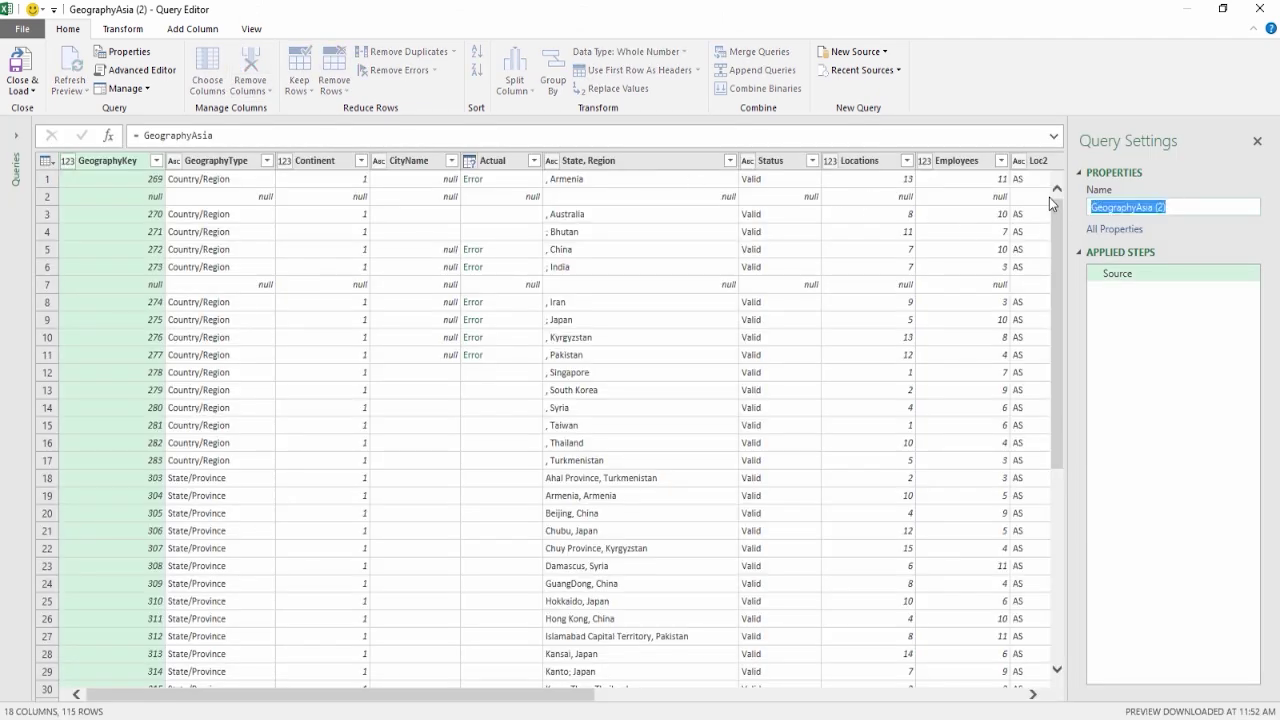
{"action": "left_click", "coordinate": [1188, 204]}
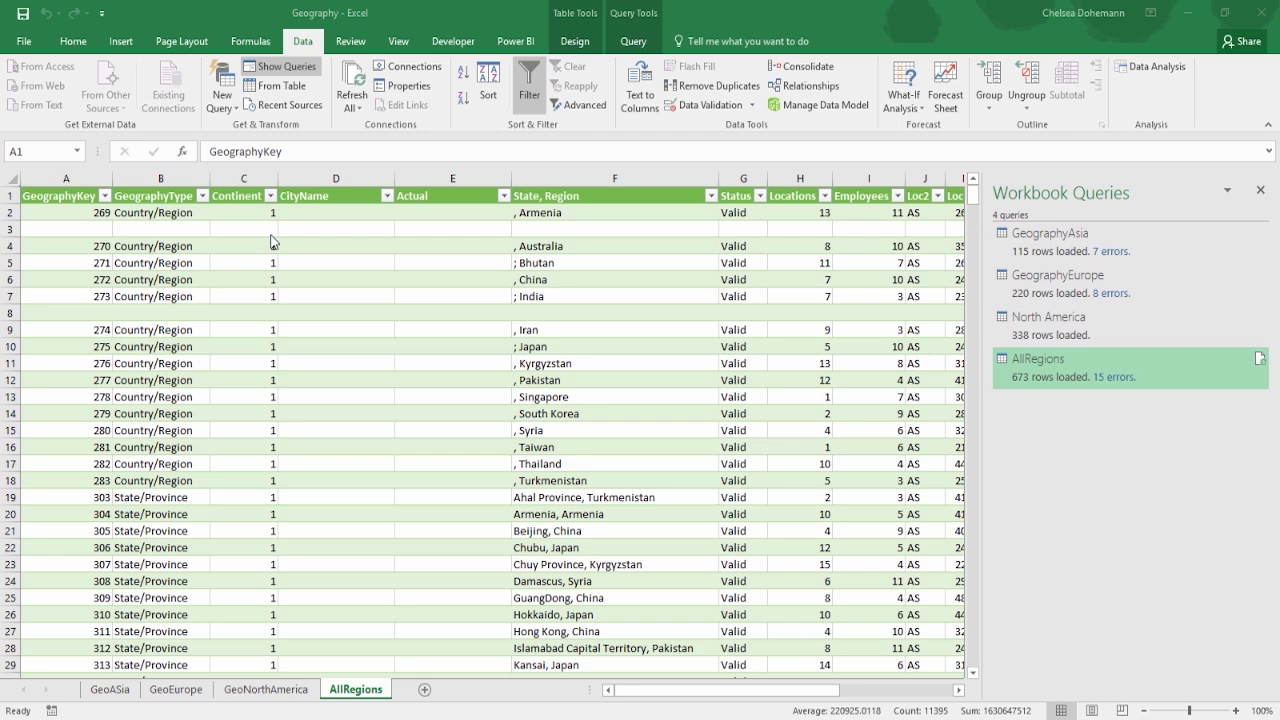
{"action": "left_click", "coordinate": [231, 112]}
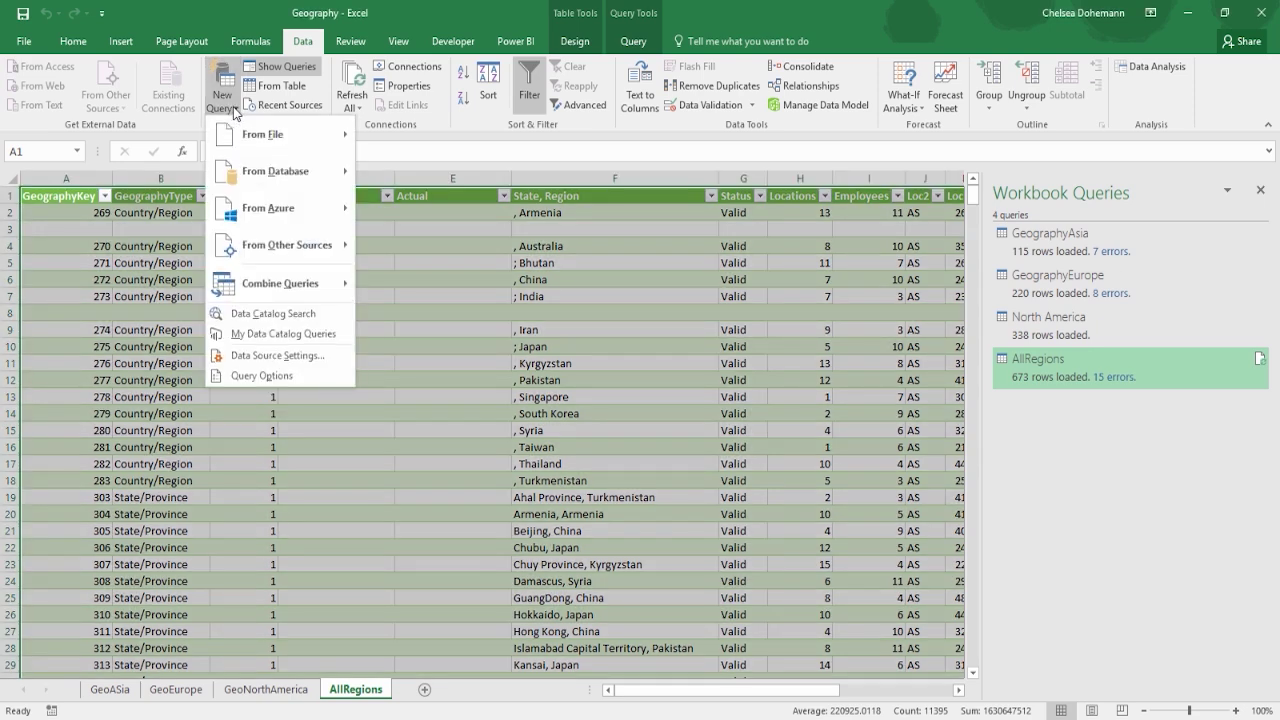
{"action": "mouse_move", "coordinate": [265, 247]}
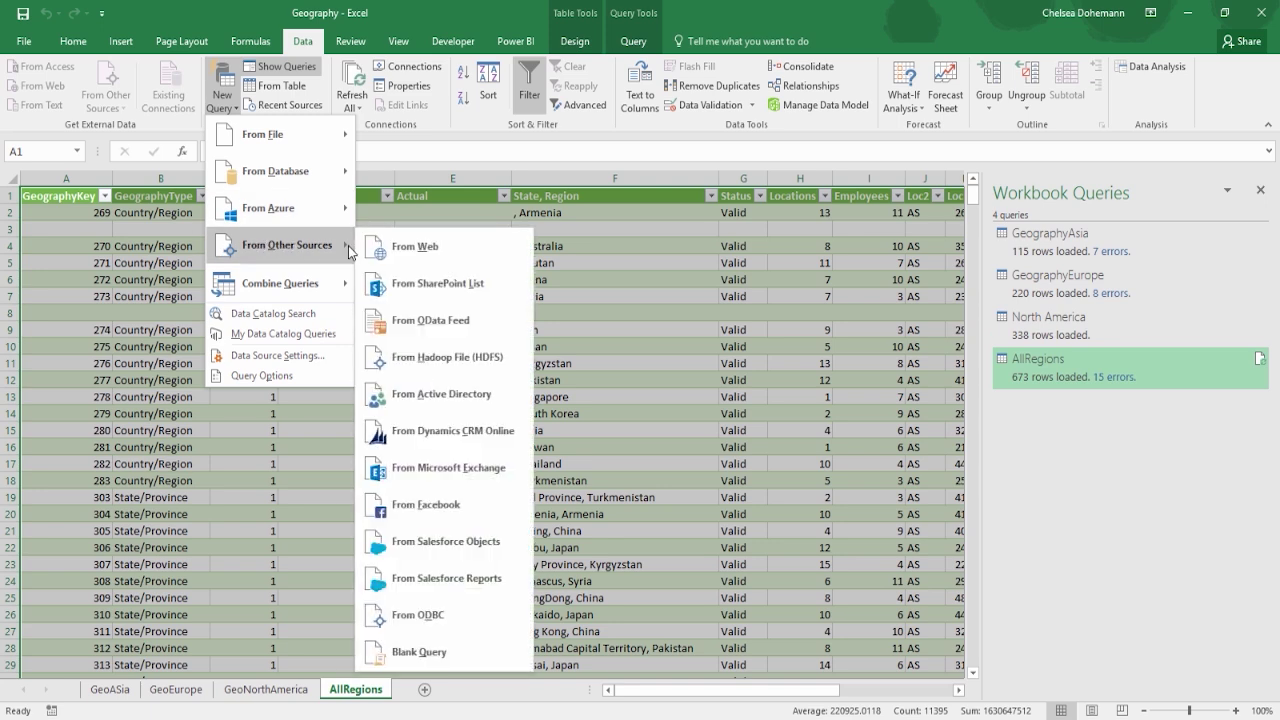
{"action": "left_click", "coordinate": [462, 247]}
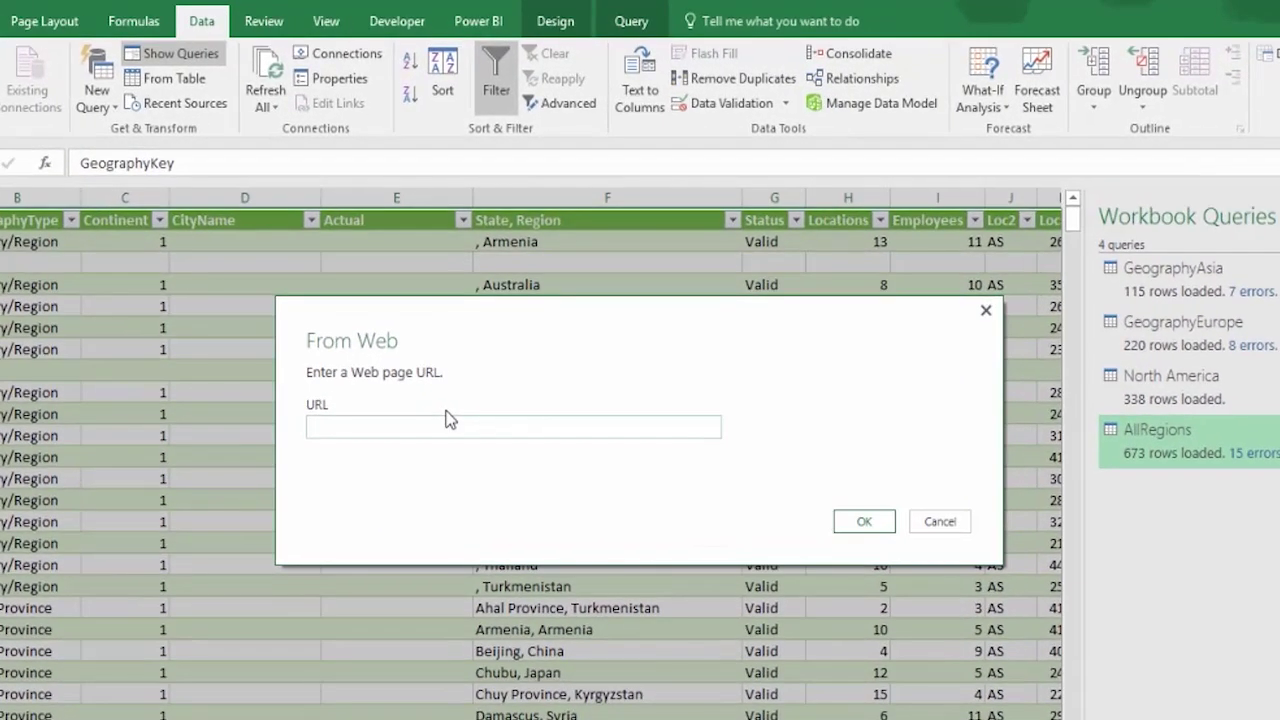
{"action": "type", "text": "http:"}
{"action": "type", "text": "//blog"}
{"action": "type", "text": ".learnit.com/Files/"}
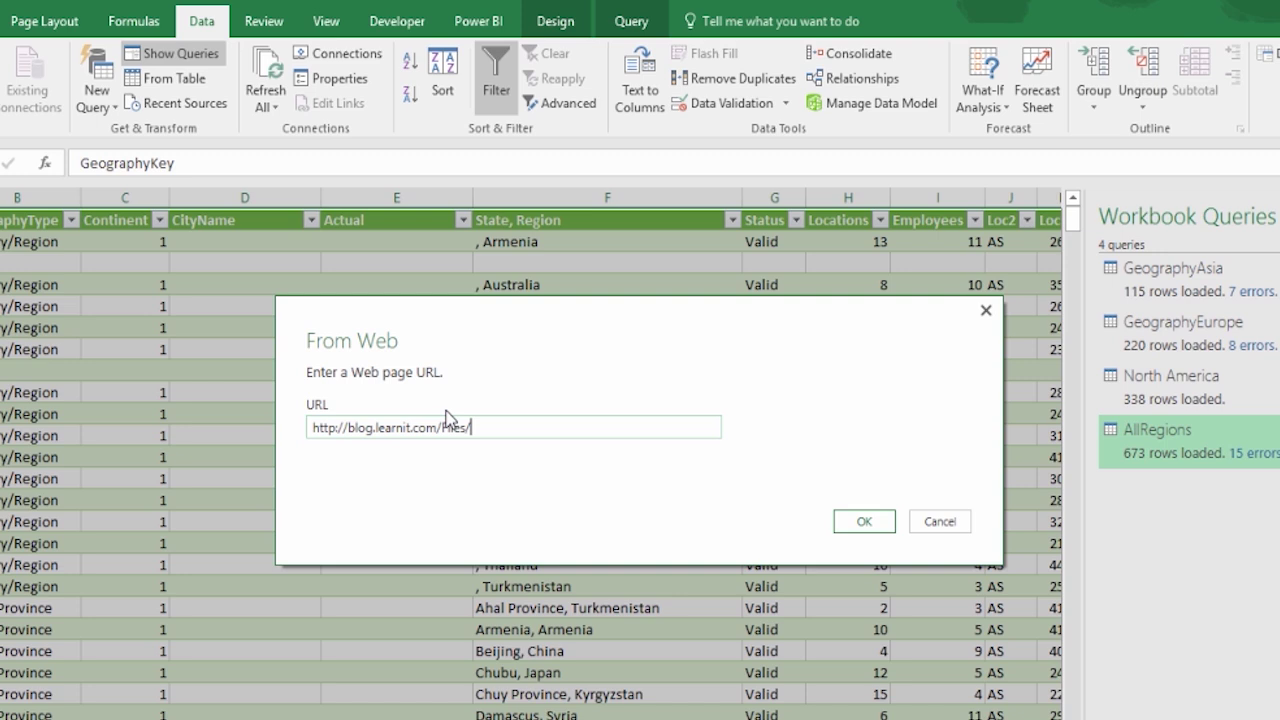
{"action": "type", "text": "powerbi.html"}
{"action": "left_click", "coordinate": [446, 427]}
{"action": "double_click", "coordinate": [446, 427]}
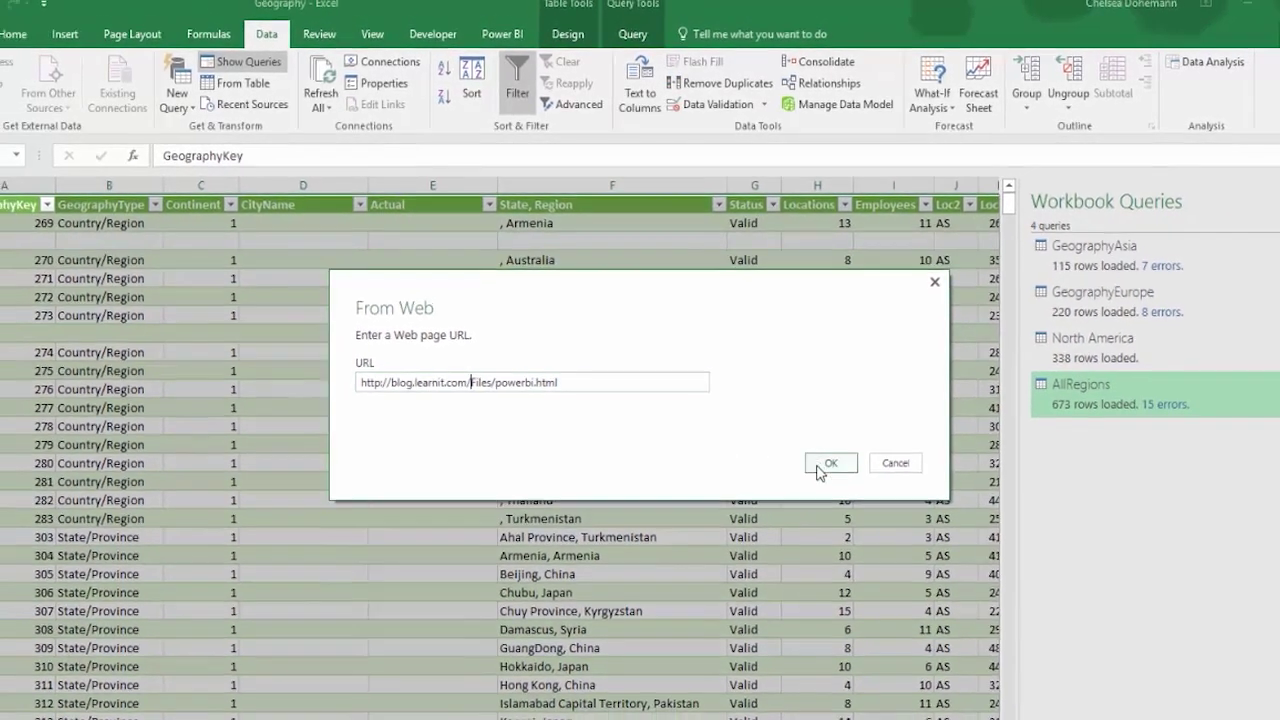
{"action": "left_click", "coordinate": [858, 524]}
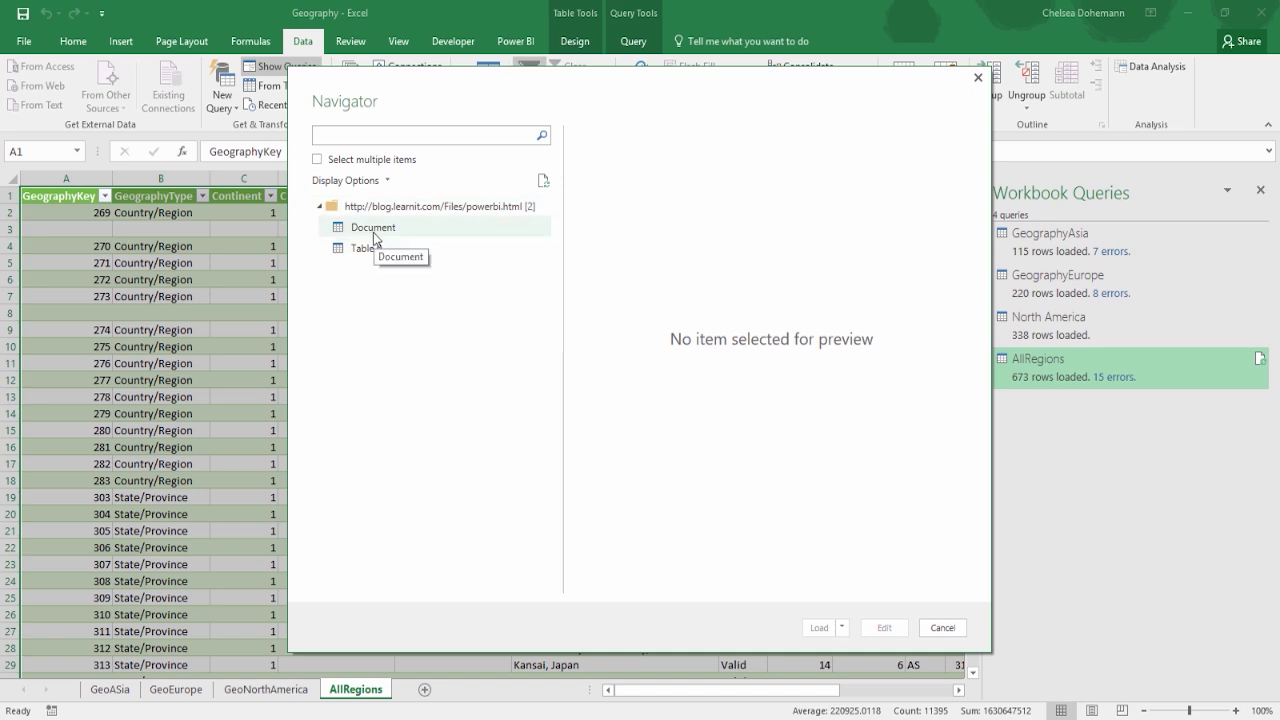
Step: Preview the web page's Document and Table 0 items, and load Table 0 into the workbook
{"action": "left_click", "coordinate": [357, 234]}
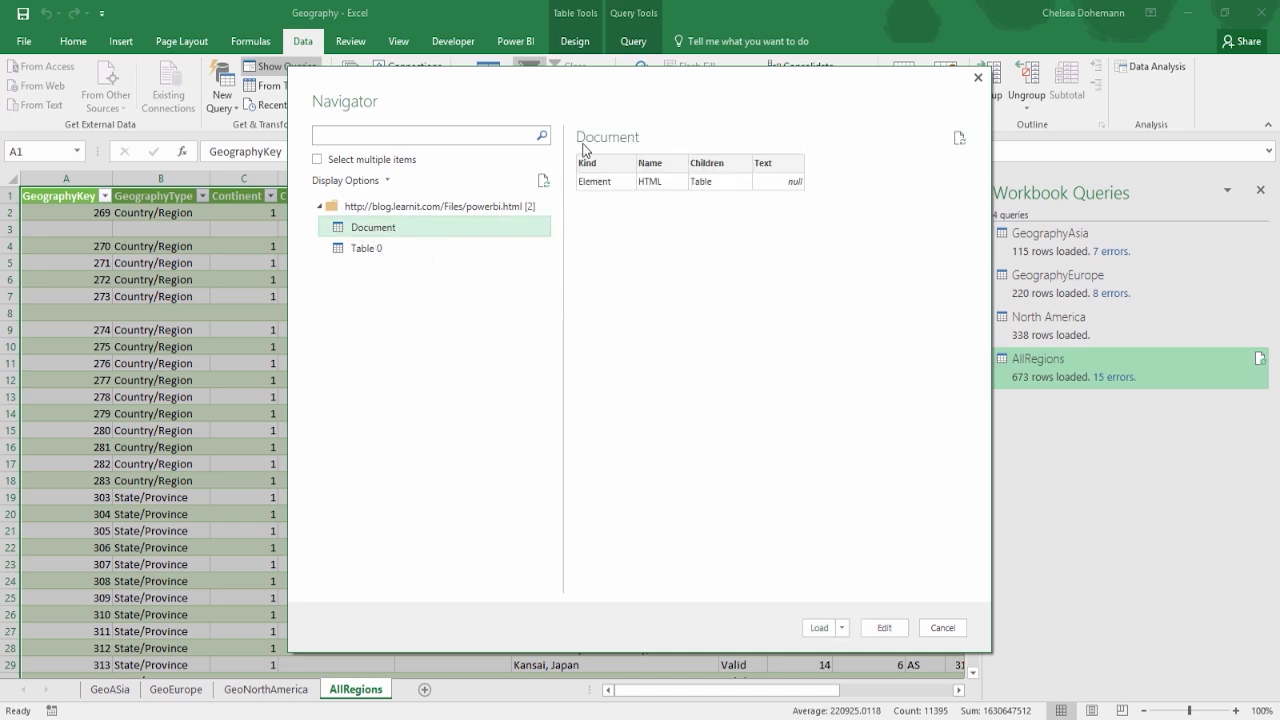
{"action": "left_click", "coordinate": [390, 254]}
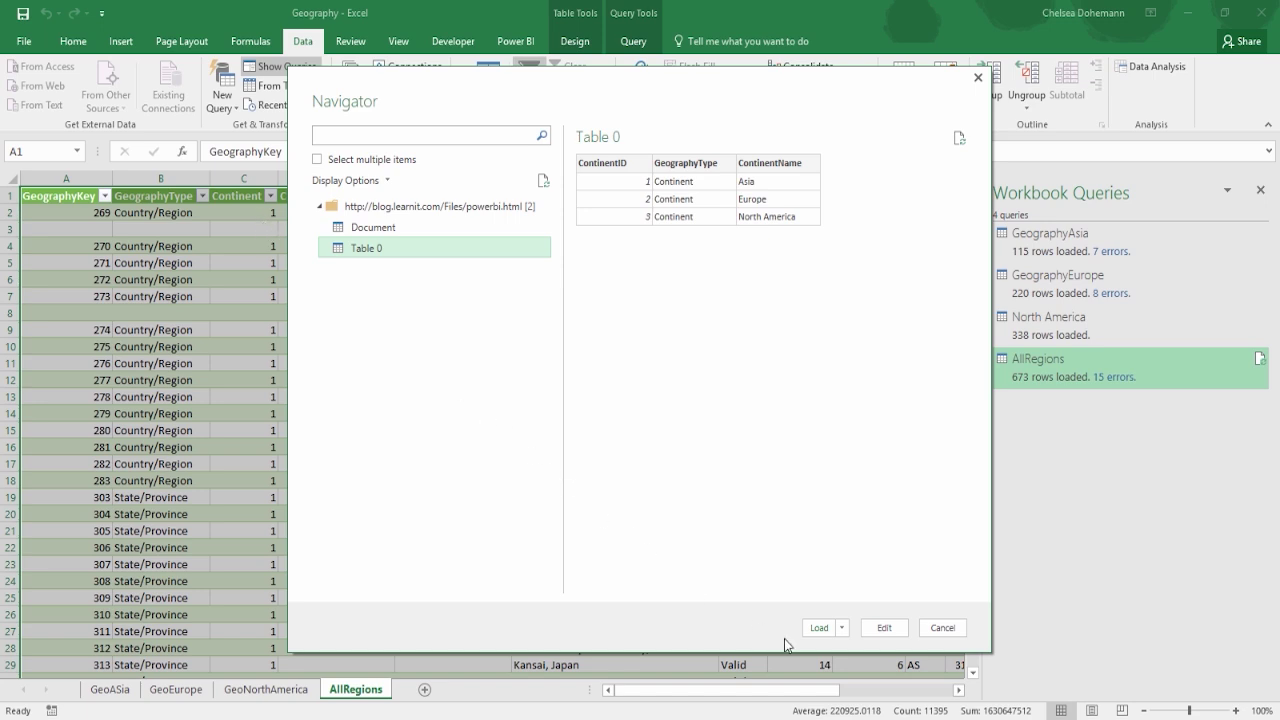
{"action": "left_click", "coordinate": [819, 628]}
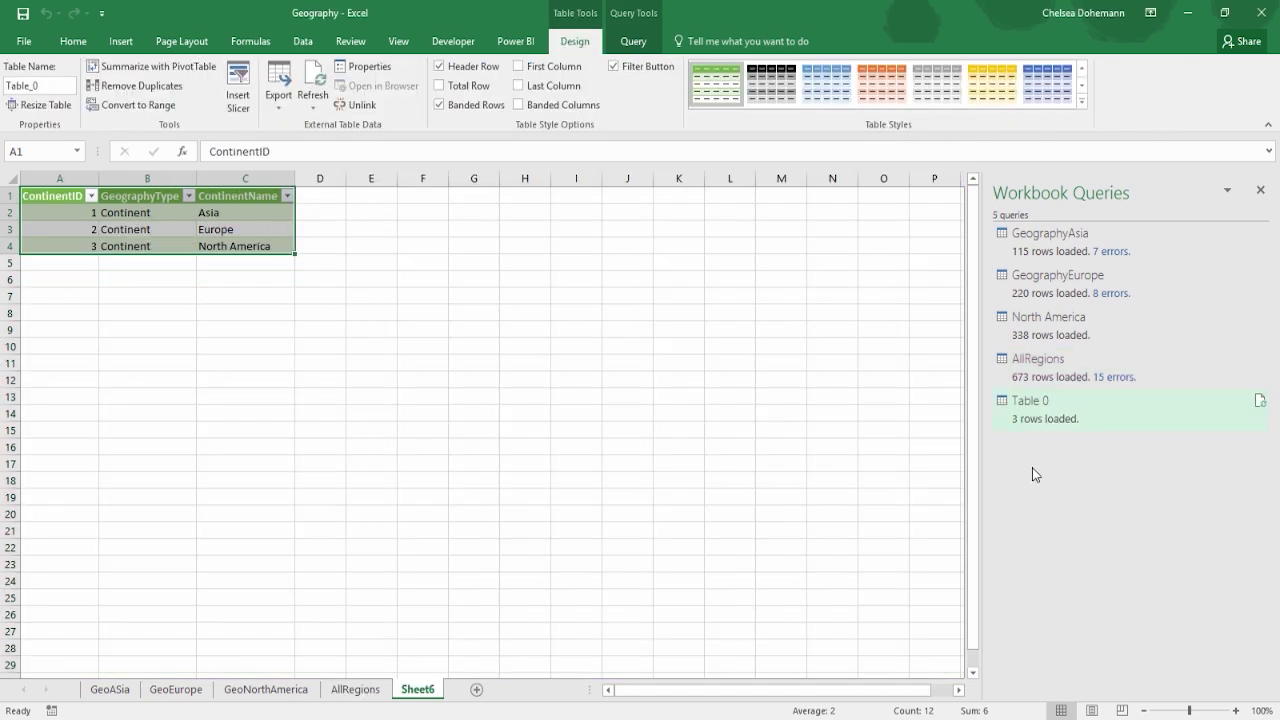
Step: Rename the Table 0 query as Continents, and close and load it back into the workbook
{"action": "double_click", "coordinate": [1063, 401]}
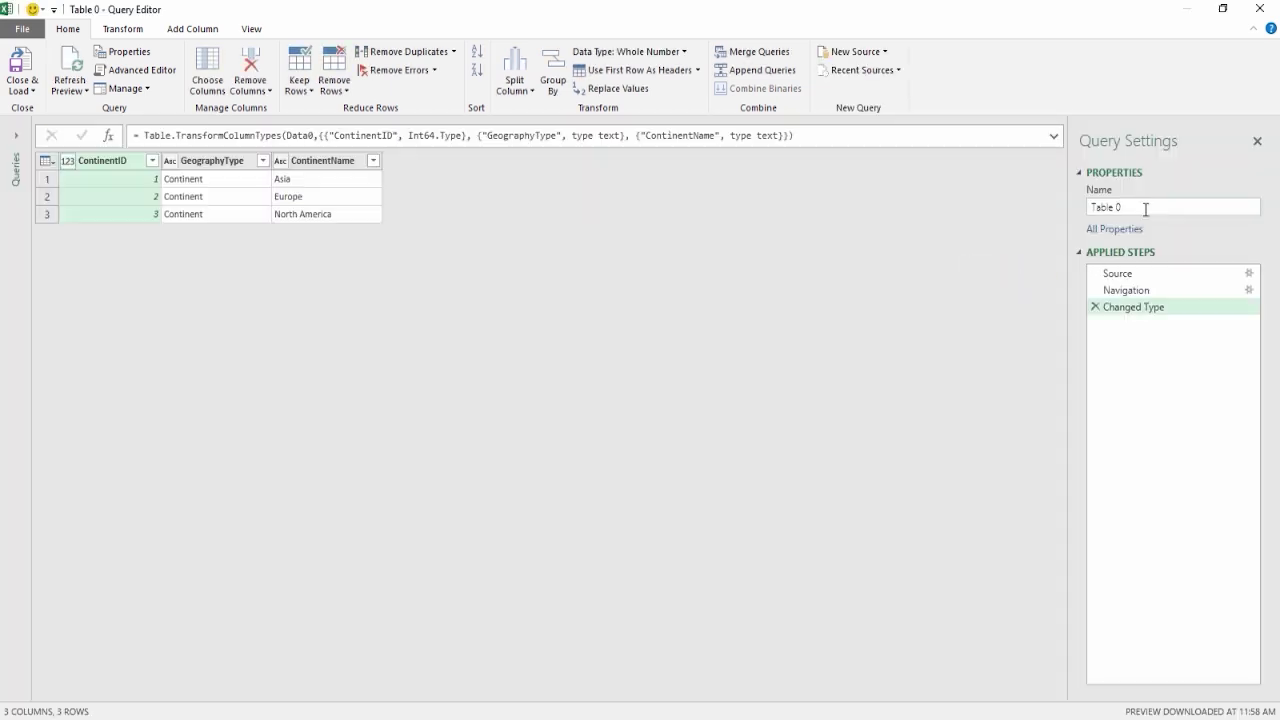
{"action": "left_click", "coordinate": [1138, 208]}
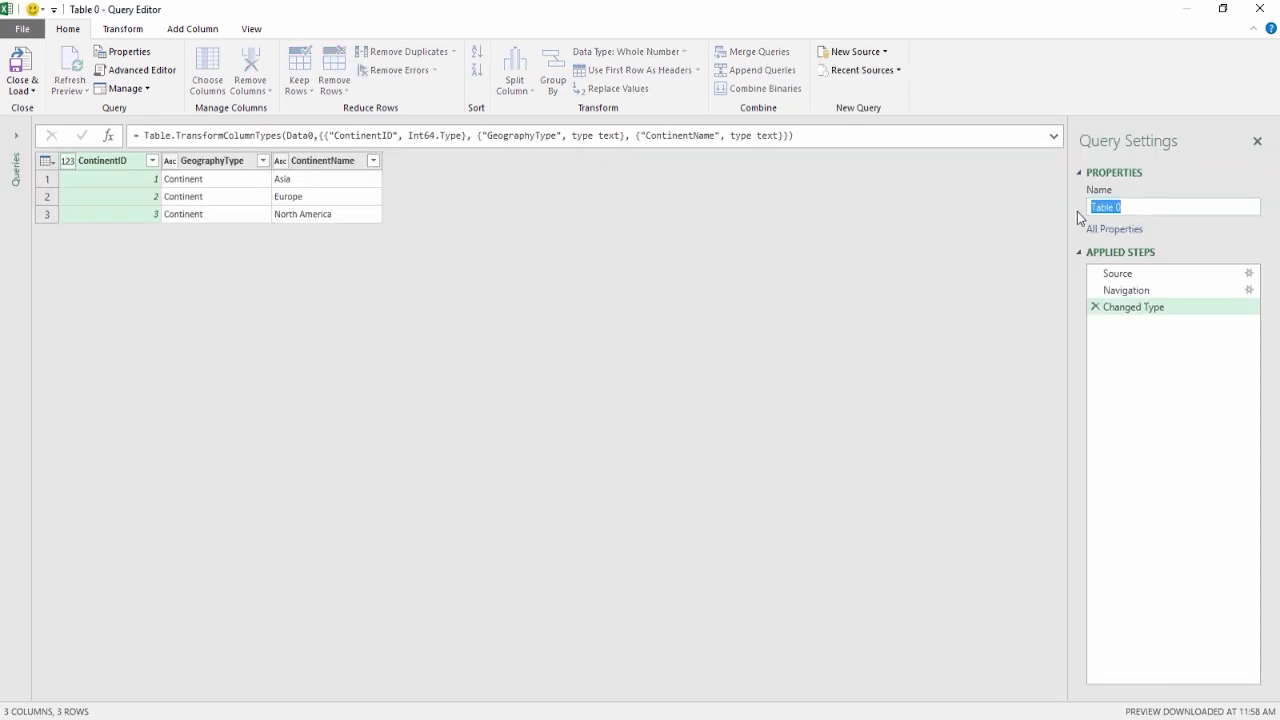
{"action": "type", "text": "Continents"}
{"action": "key", "text": "Return"}
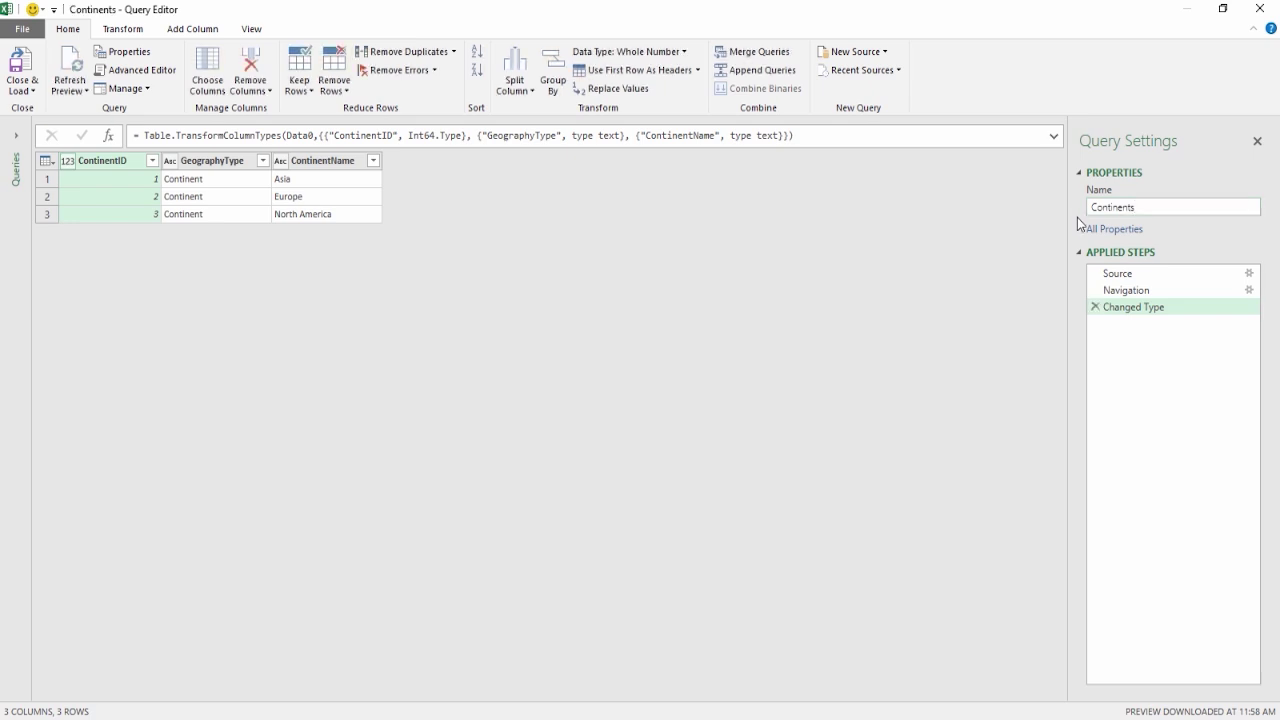
{"action": "left_click", "coordinate": [31, 72]}
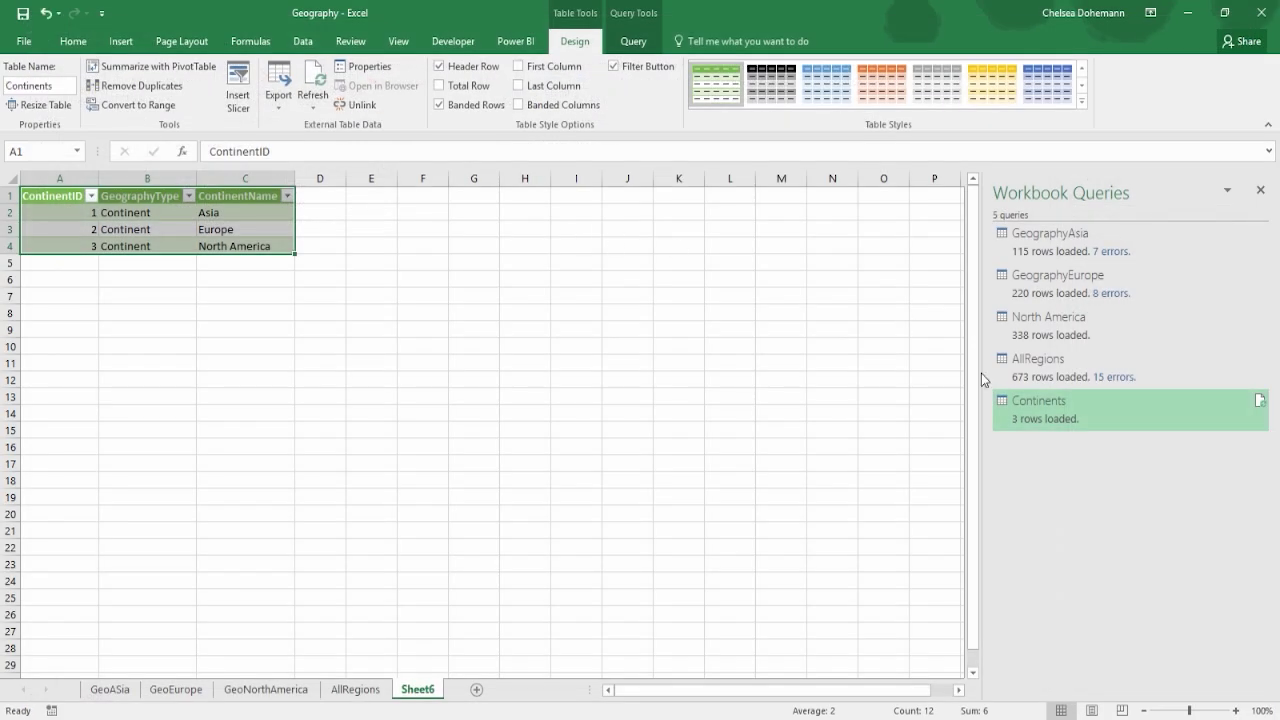
{"action": "mouse_move", "coordinate": [1040, 412]}
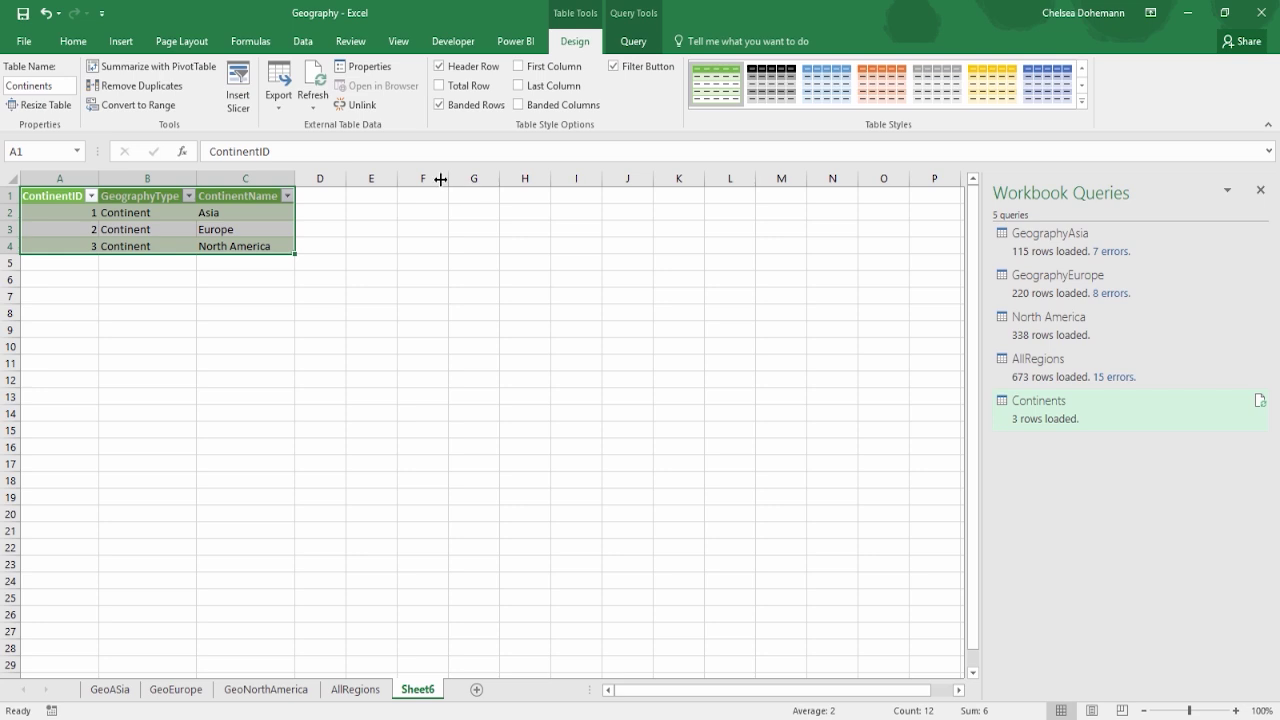
{"action": "left_click", "coordinate": [301, 41]}
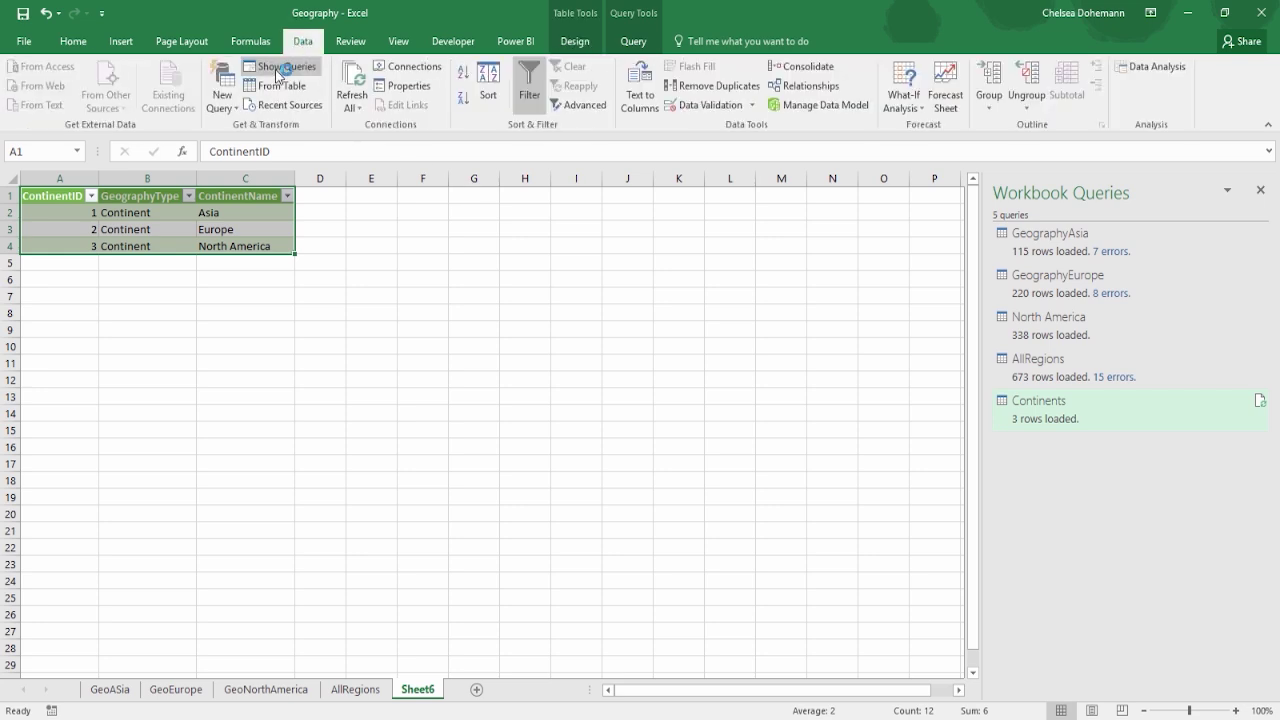
{"action": "left_click", "coordinate": [229, 106]}
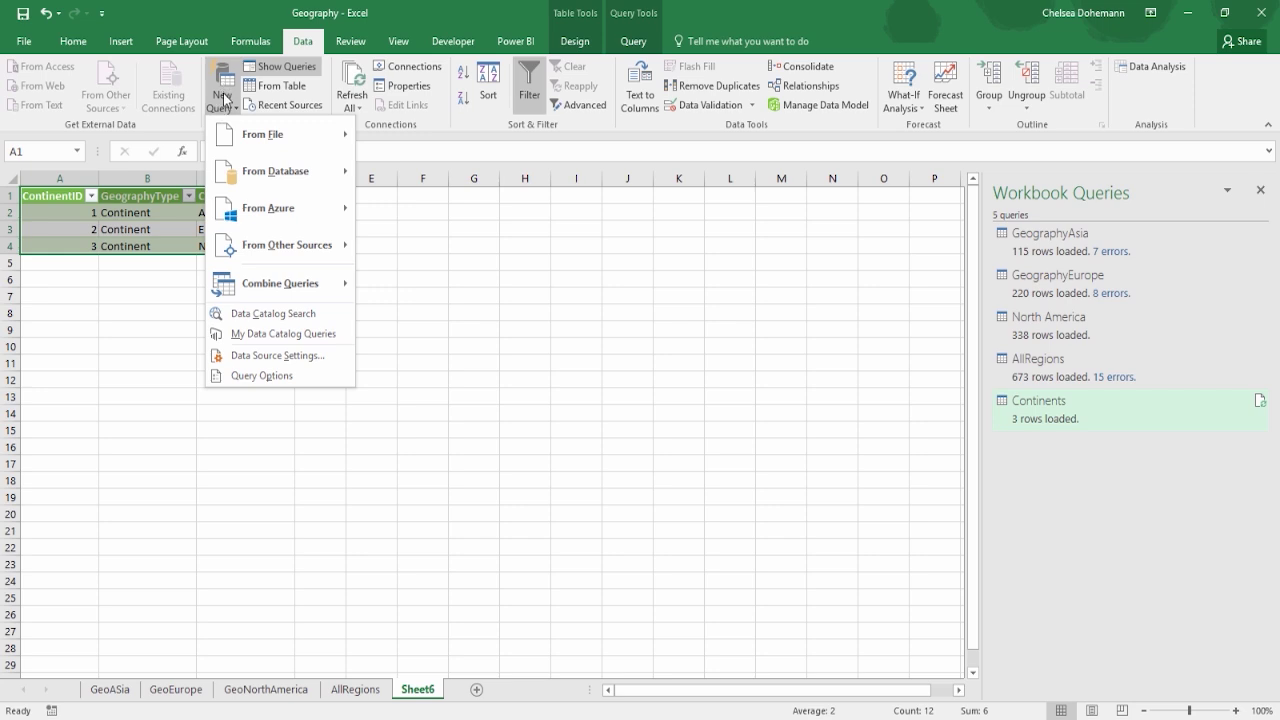
{"action": "mouse_move", "coordinate": [298, 245]}
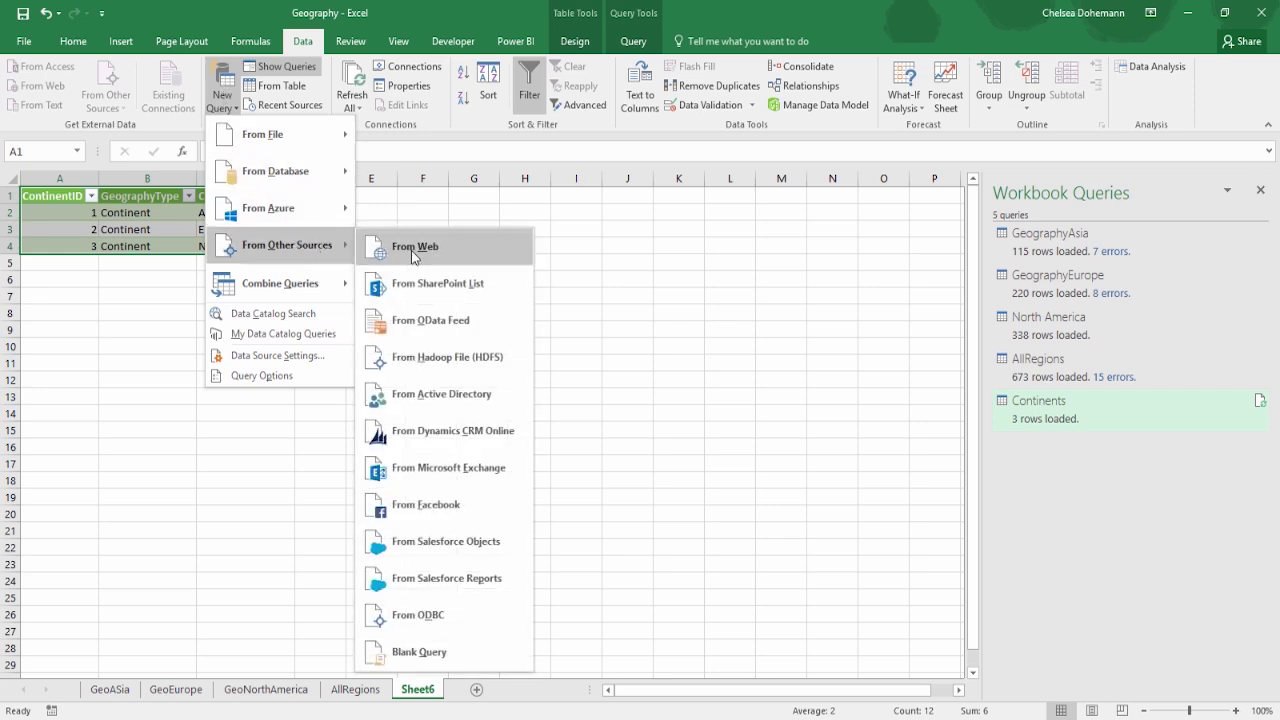
{"action": "left_click", "coordinate": [413, 256]}
{"action": "type", "text": "http://blog.learnit.com/Files/"}
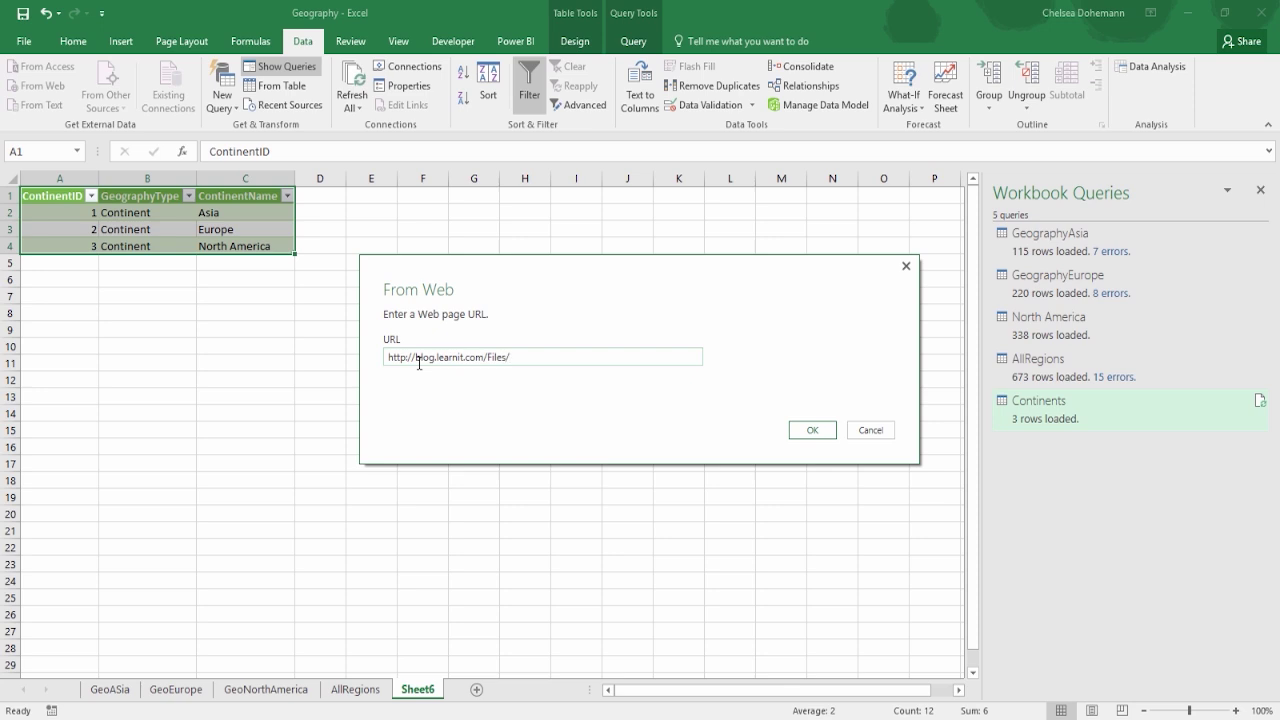
{"action": "type", "text": "powerbi.html"}
{"action": "left_click", "coordinate": [799, 436]}
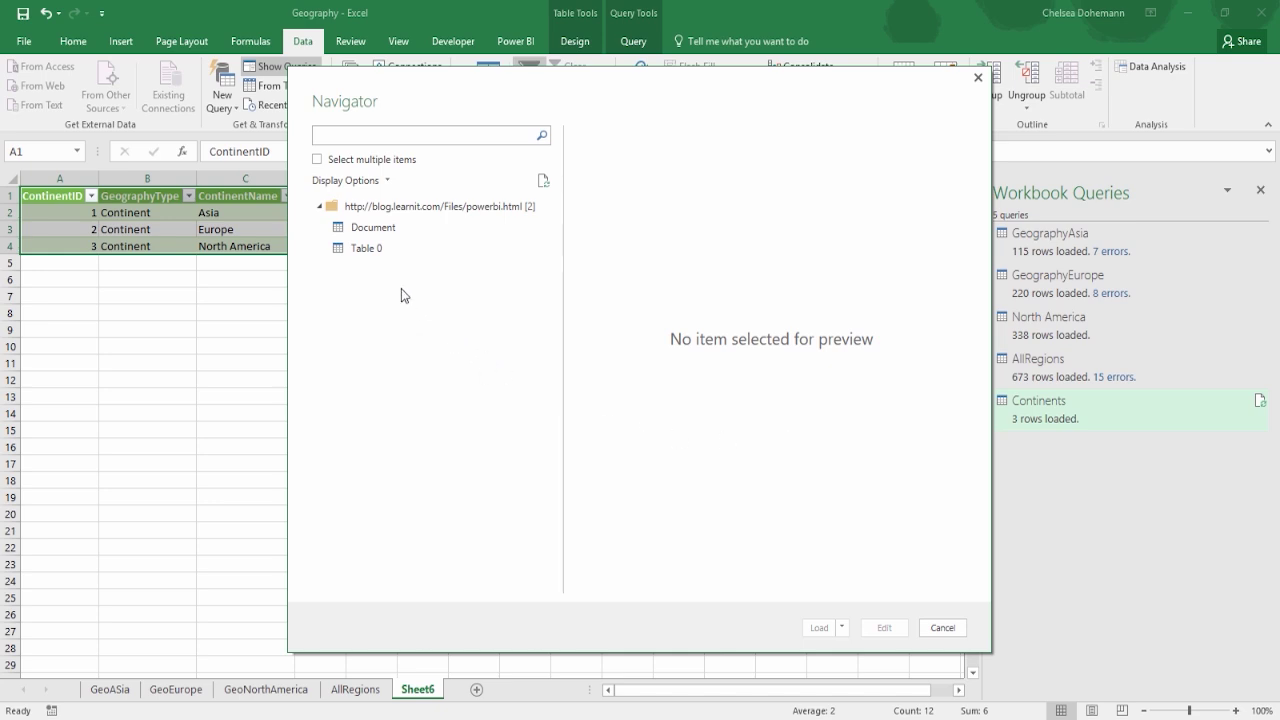
{"action": "left_click", "coordinate": [389, 250]}
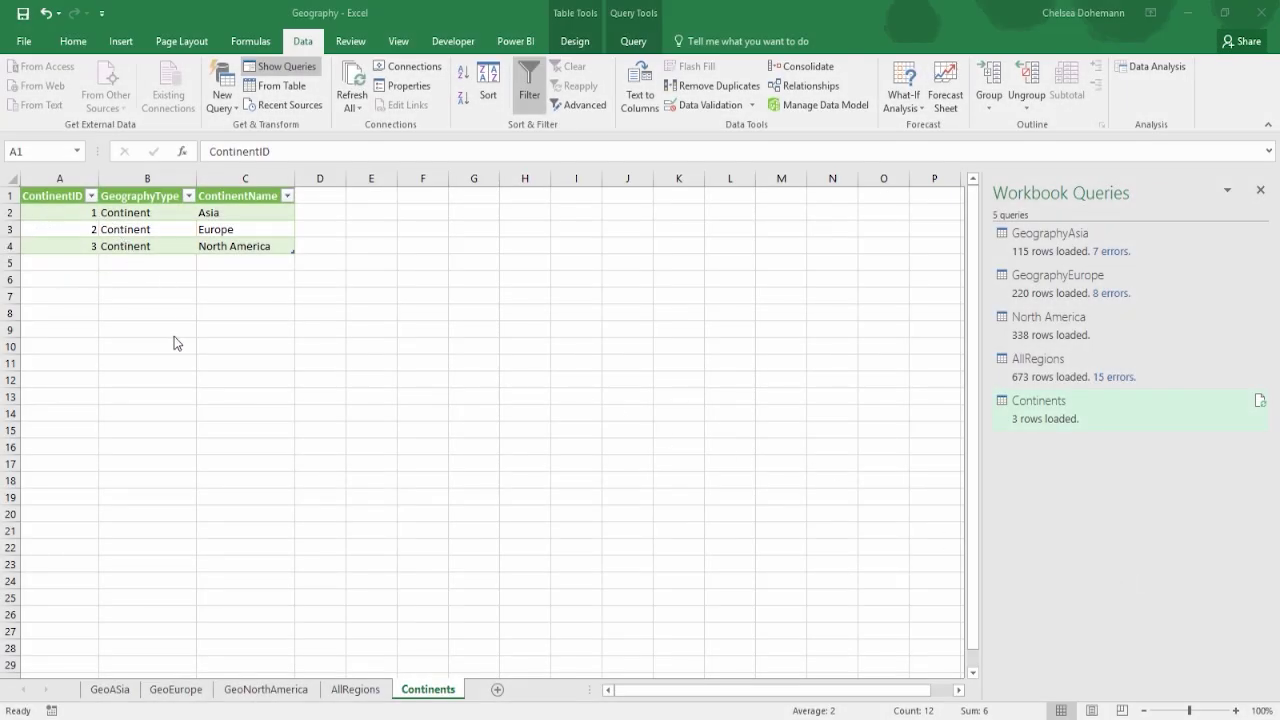
Step: Show the AllRegions worksheet and create a new query that references the AllRegions query
{"action": "left_click", "coordinate": [363, 694]}
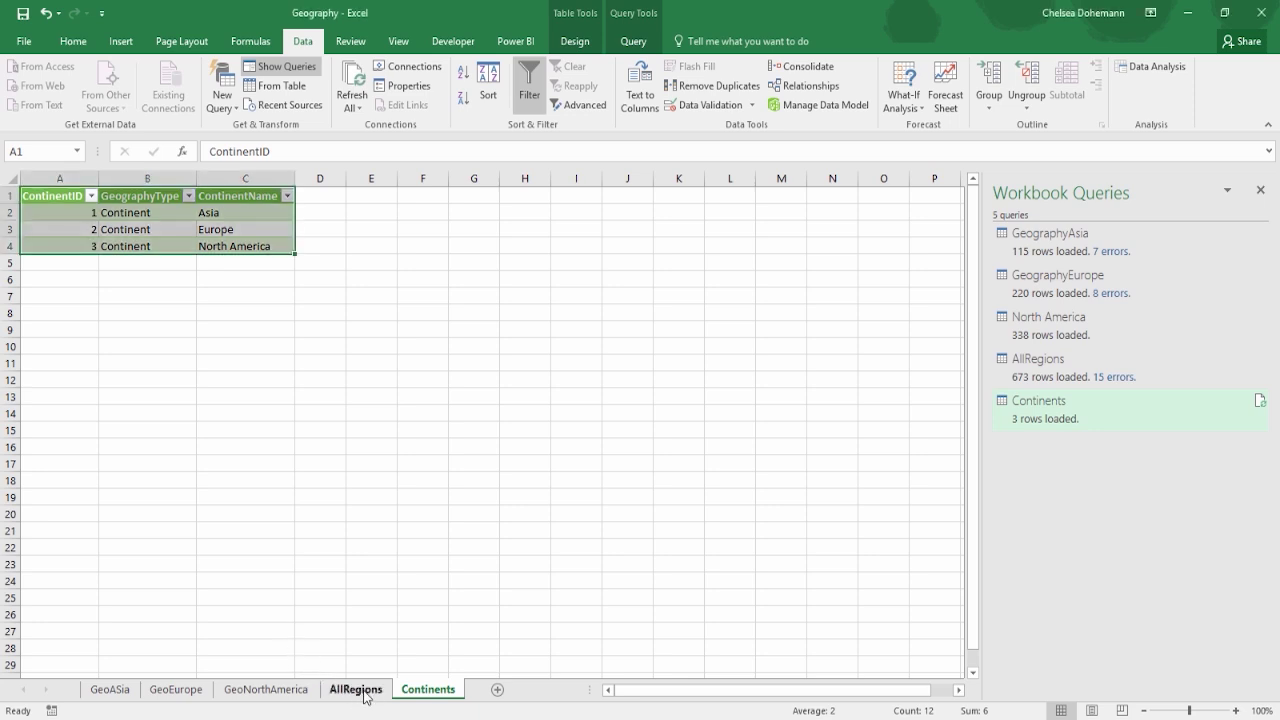
{"action": "right_click", "coordinate": [364, 694]}
{"action": "left_click", "coordinate": [362, 695]}
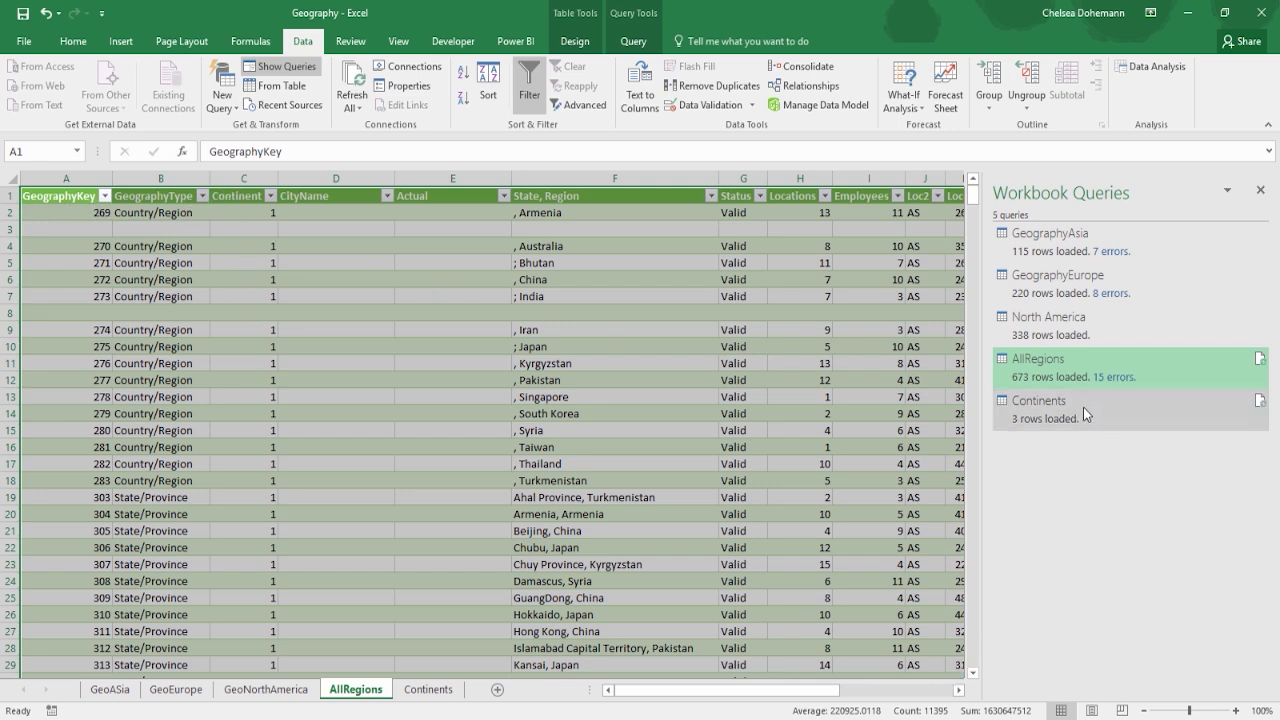
{"action": "mouse_move", "coordinate": [1059, 400]}
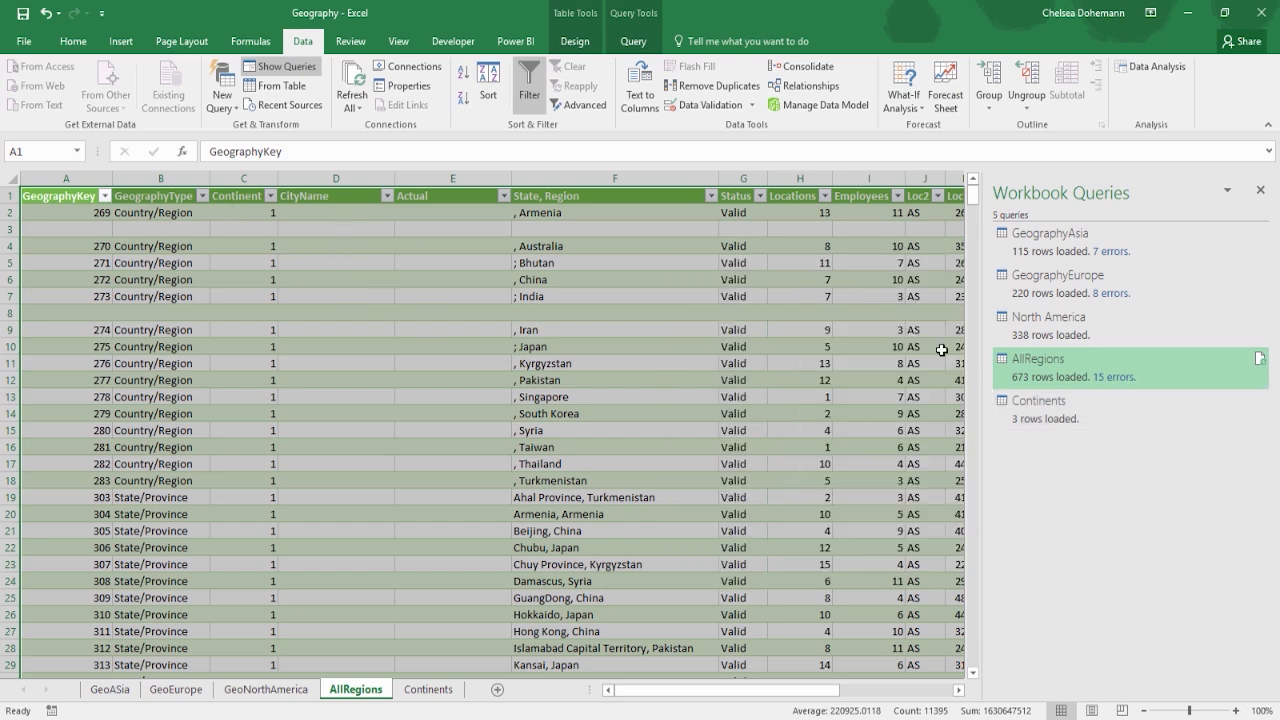
{"action": "mouse_move", "coordinate": [1041, 362]}
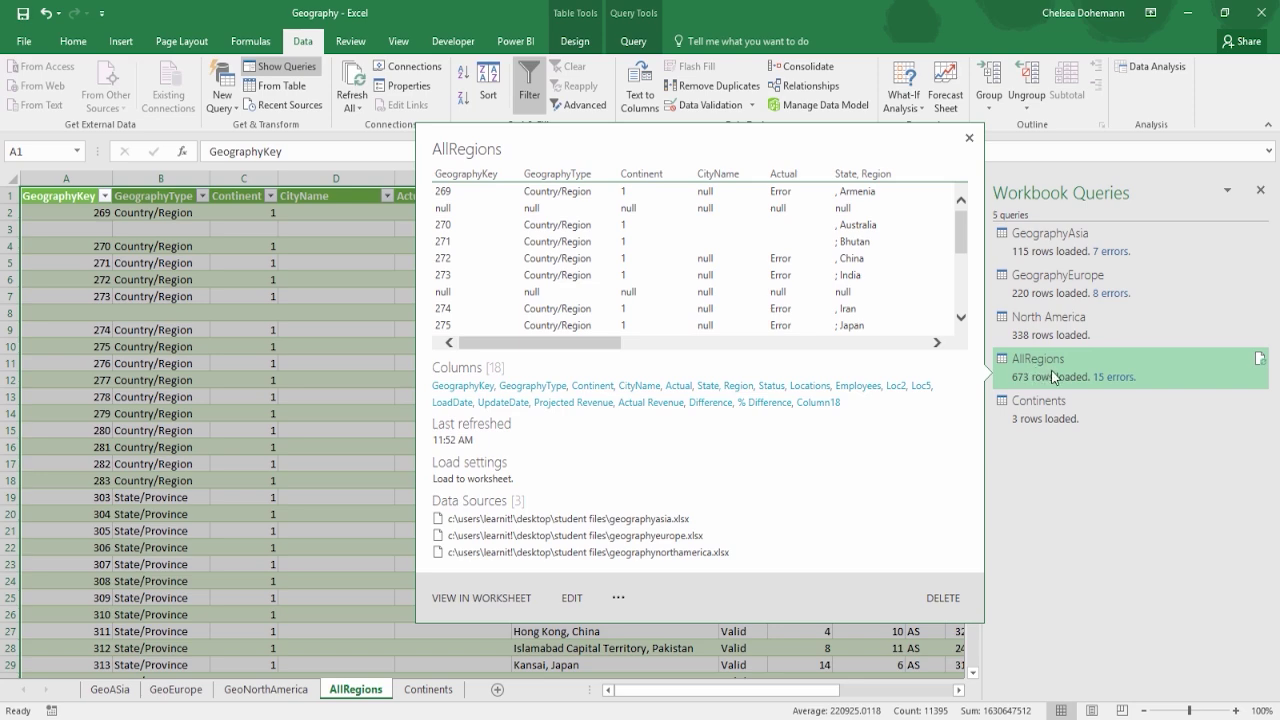
{"action": "right_click", "coordinate": [1051, 370]}
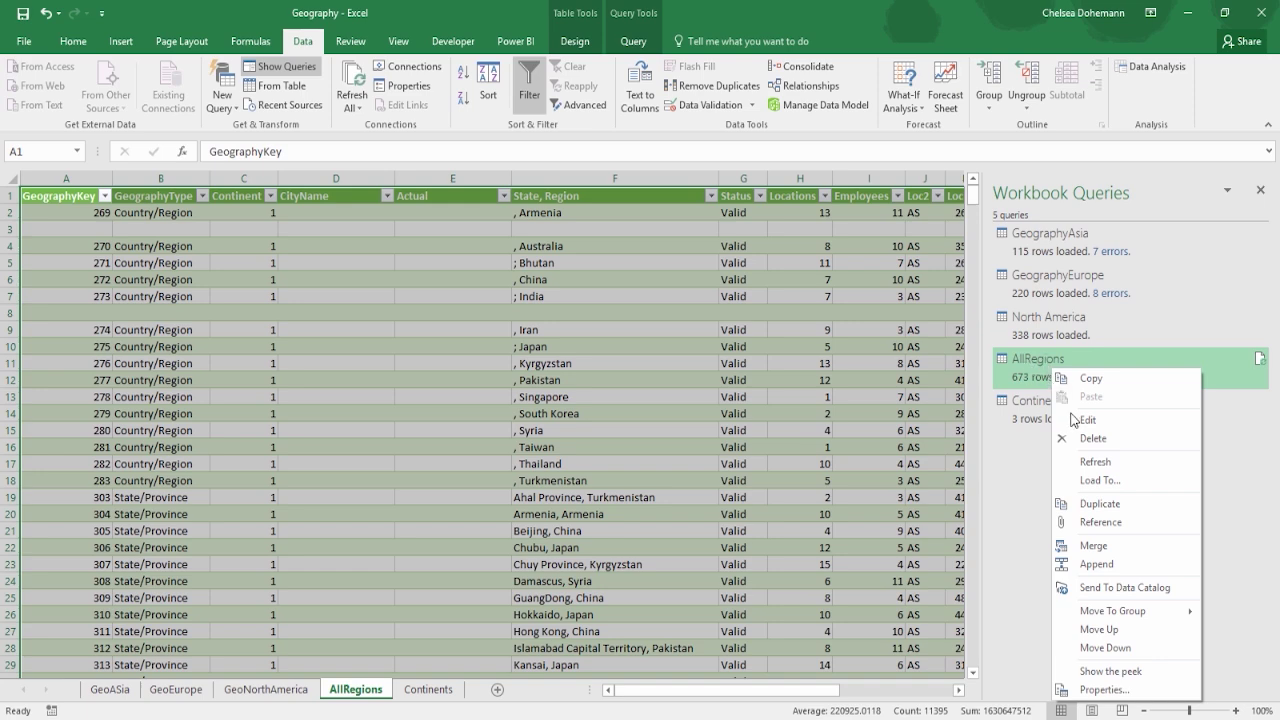
{"action": "left_click", "coordinate": [1104, 522]}
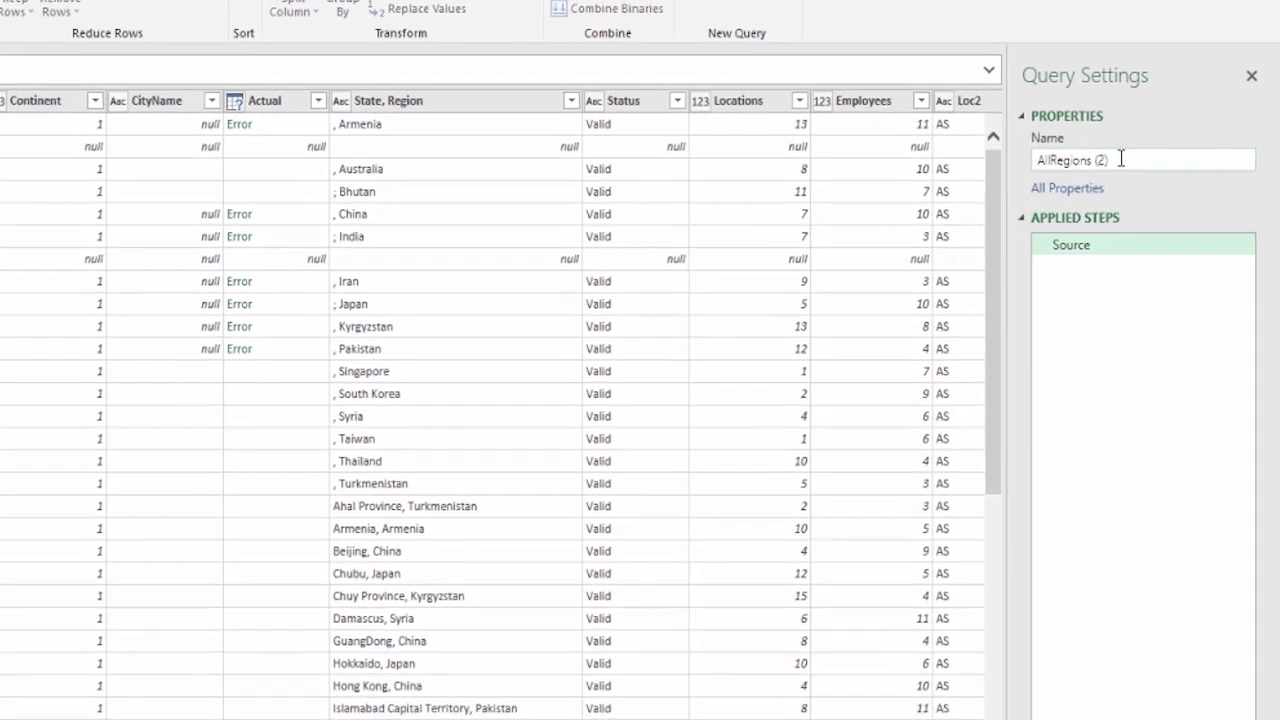
Step: Name the new referencing query AllRegionsandContinents
{"action": "left_click_drag", "start_coordinate": [1119, 159], "coordinate": [1063, 165]}
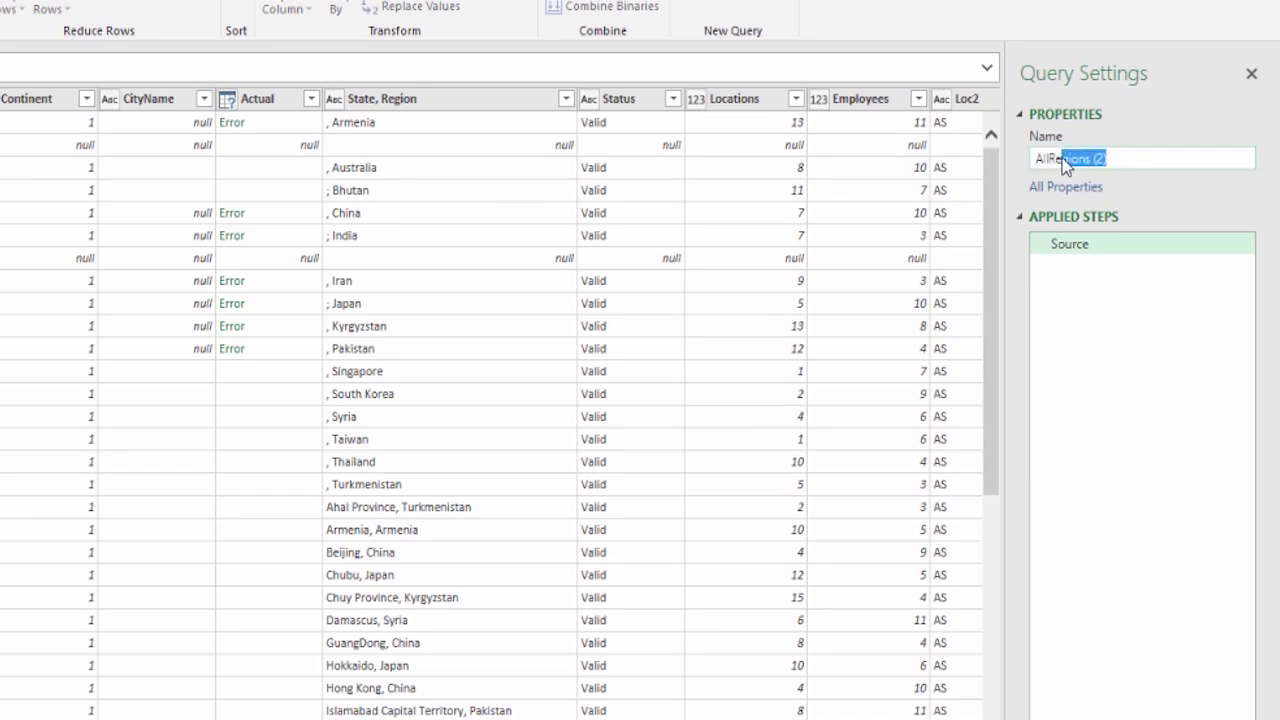
{"action": "key", "text": "End"}
{"action": "key", "text": "BackSpace"}
{"action": "key", "text": "BackSpace"}
{"action": "key", "text": "BackSpace"}
{"action": "key", "text": "BackSpace"}
{"action": "type", "text": "andContinents"}
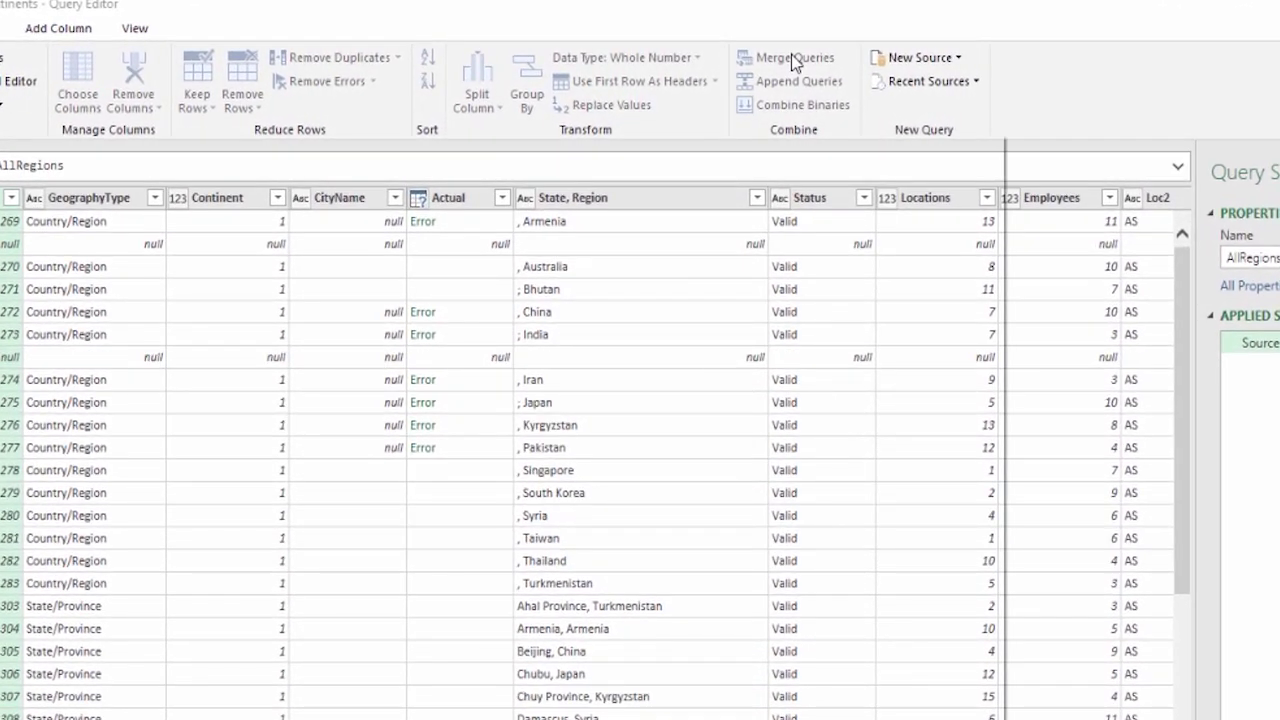
{"action": "left_click", "coordinate": [790, 58]}
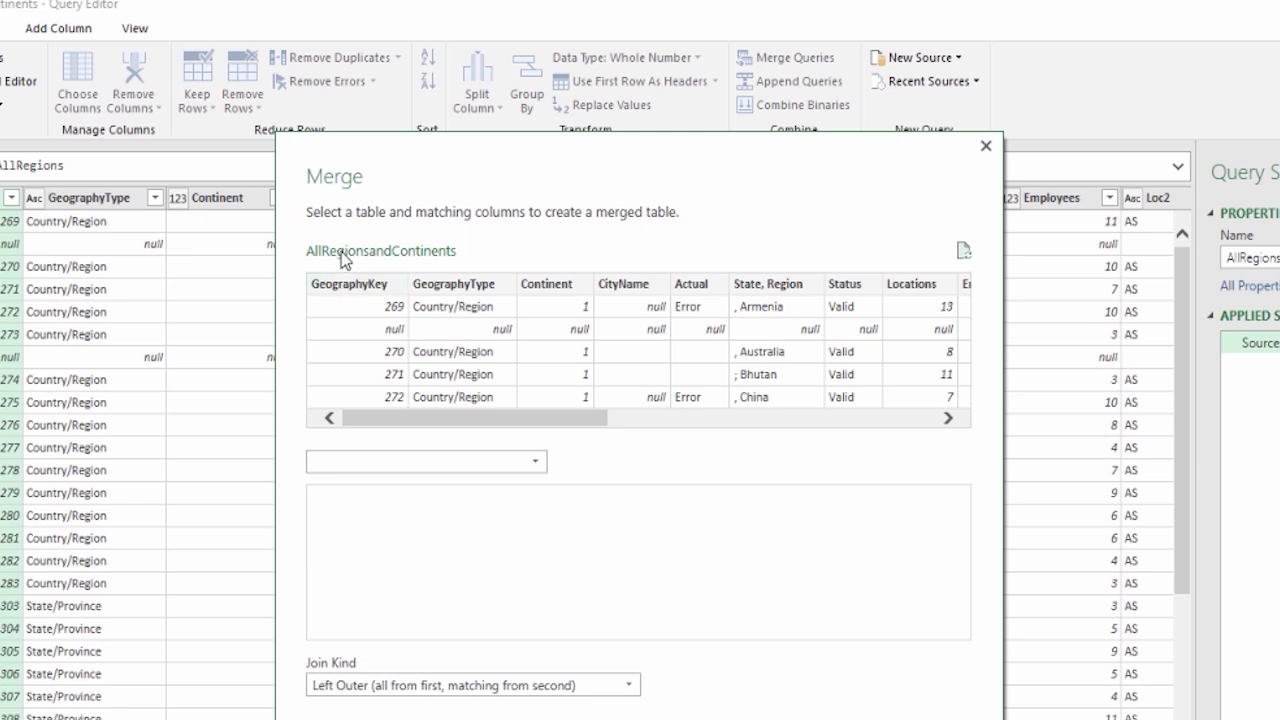
{"action": "left_click", "coordinate": [536, 460]}
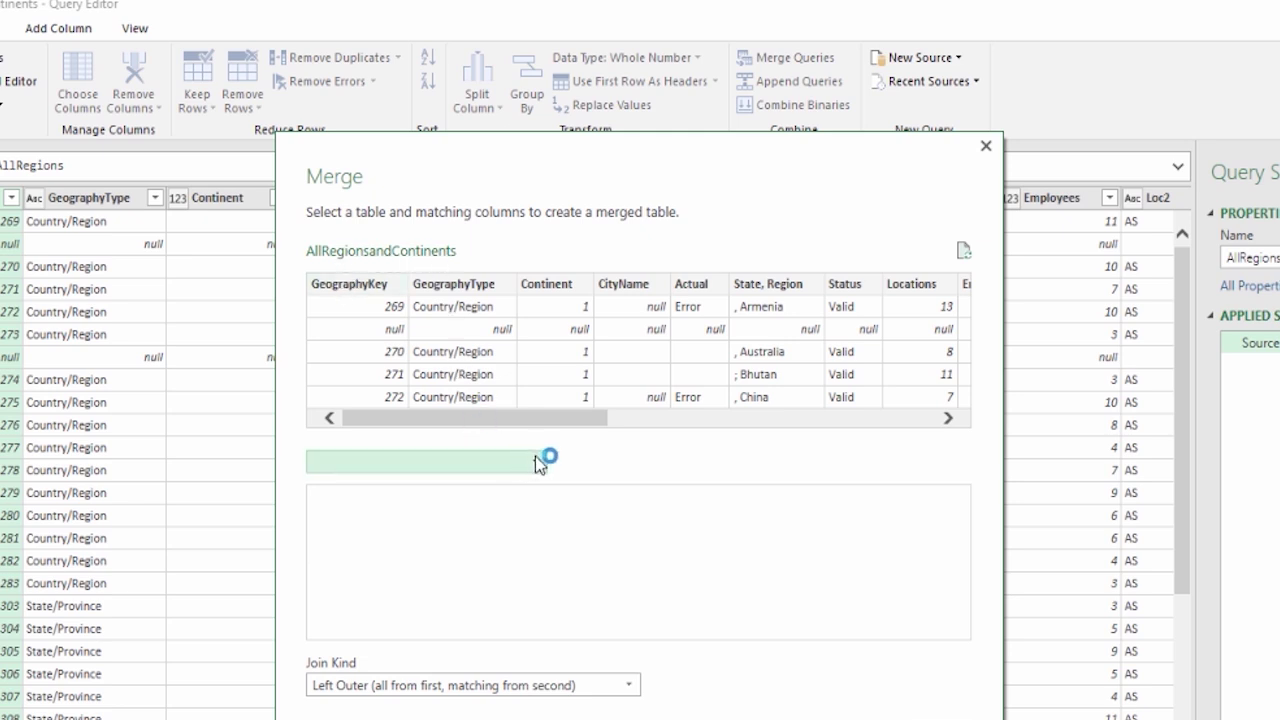
{"action": "left_click", "coordinate": [452, 528]}
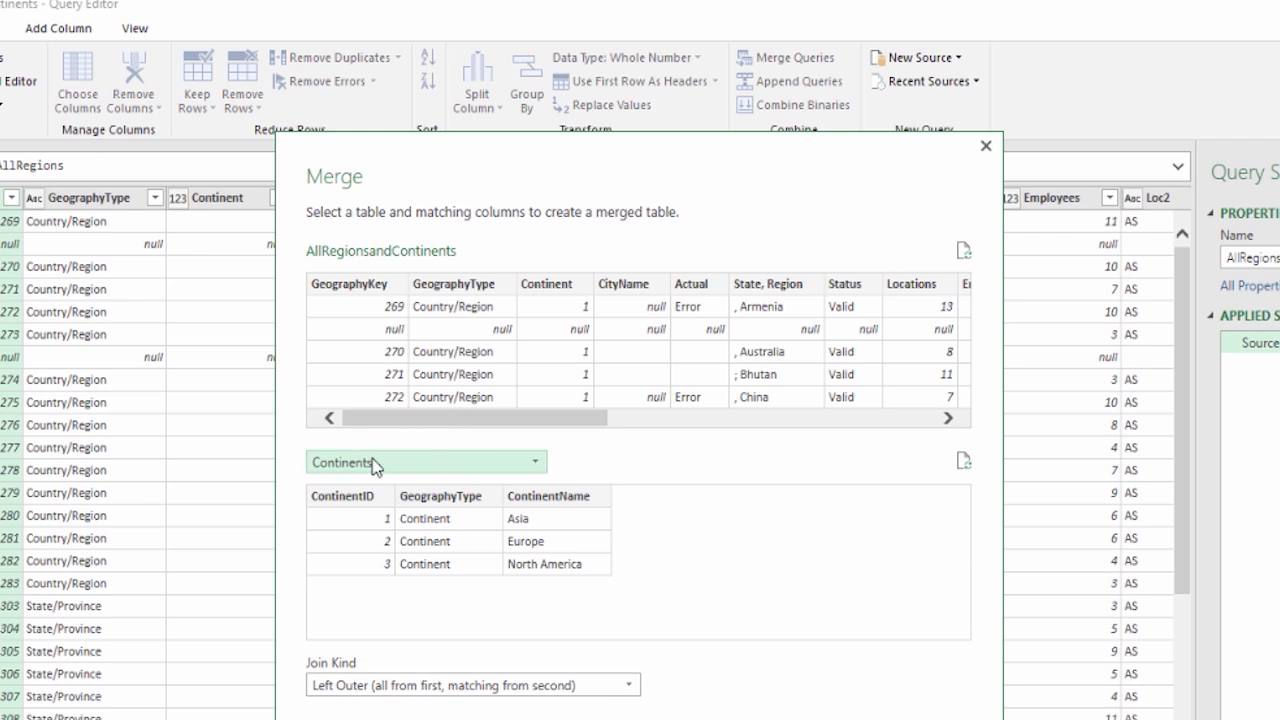
{"action": "left_click", "coordinate": [563, 284]}
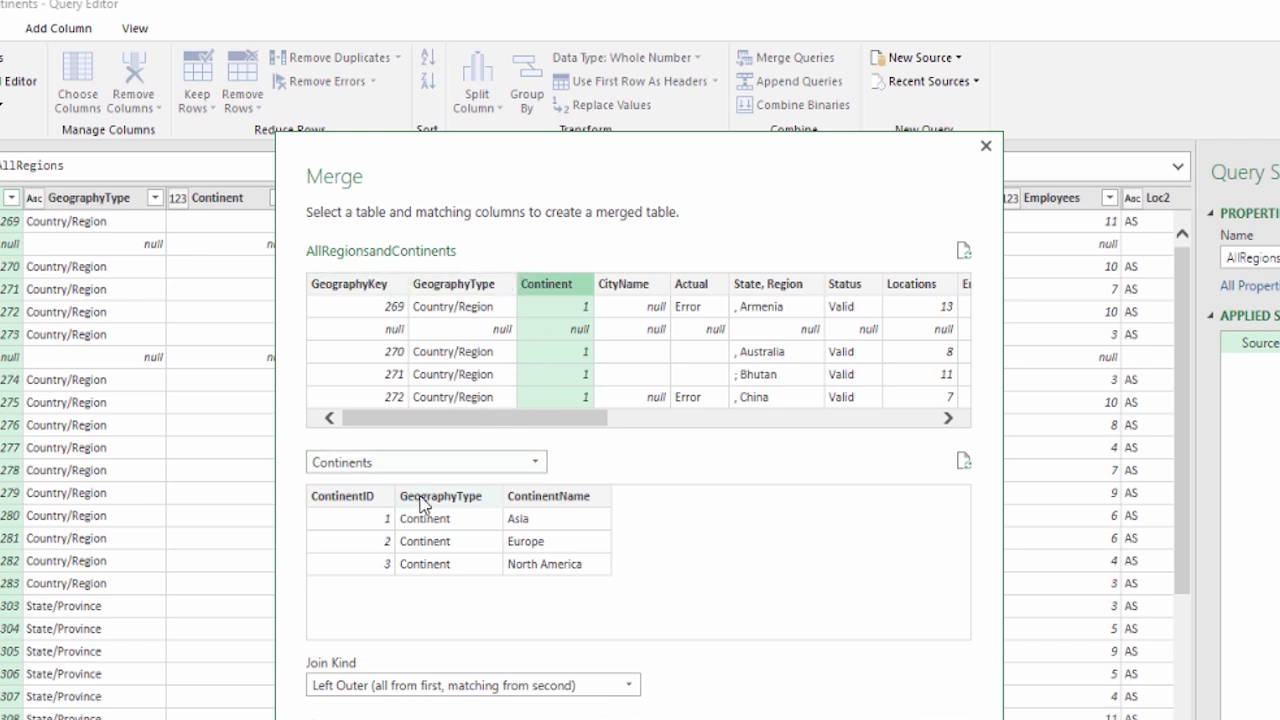
{"action": "left_click", "coordinate": [352, 502]}
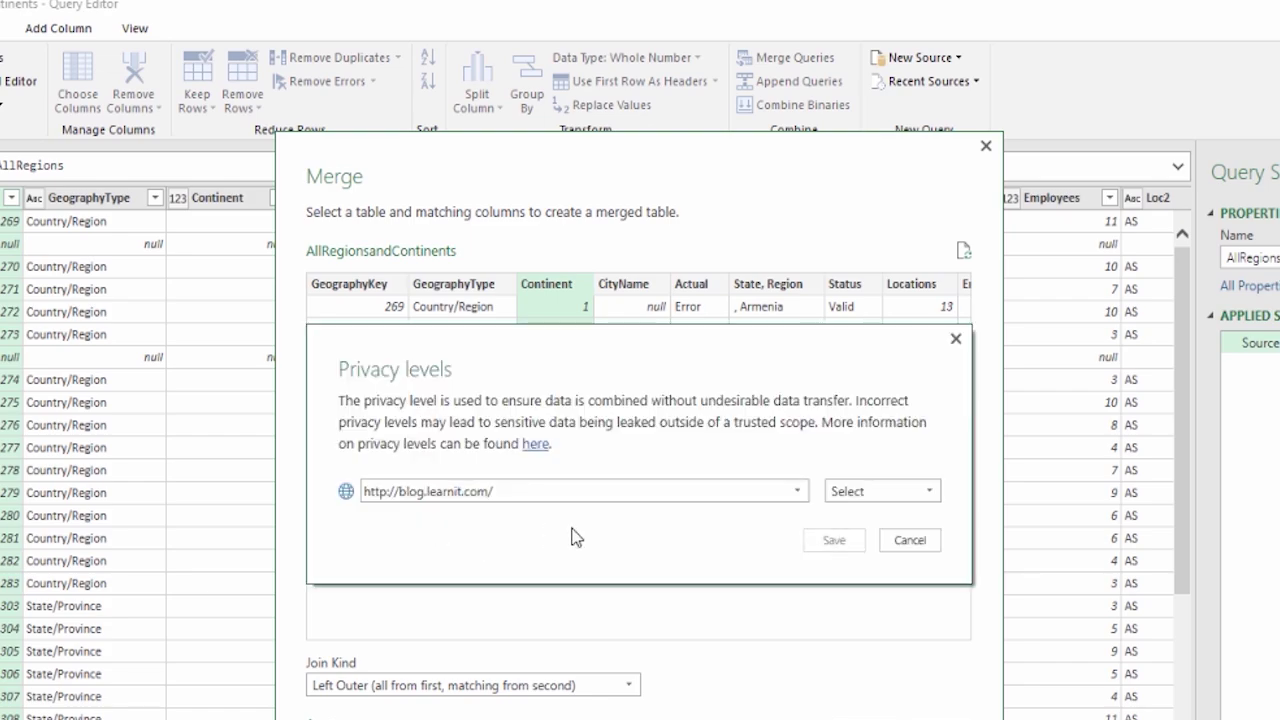
{"action": "left_click_drag", "start_coordinate": [627, 331], "coordinate": [967, 326]}
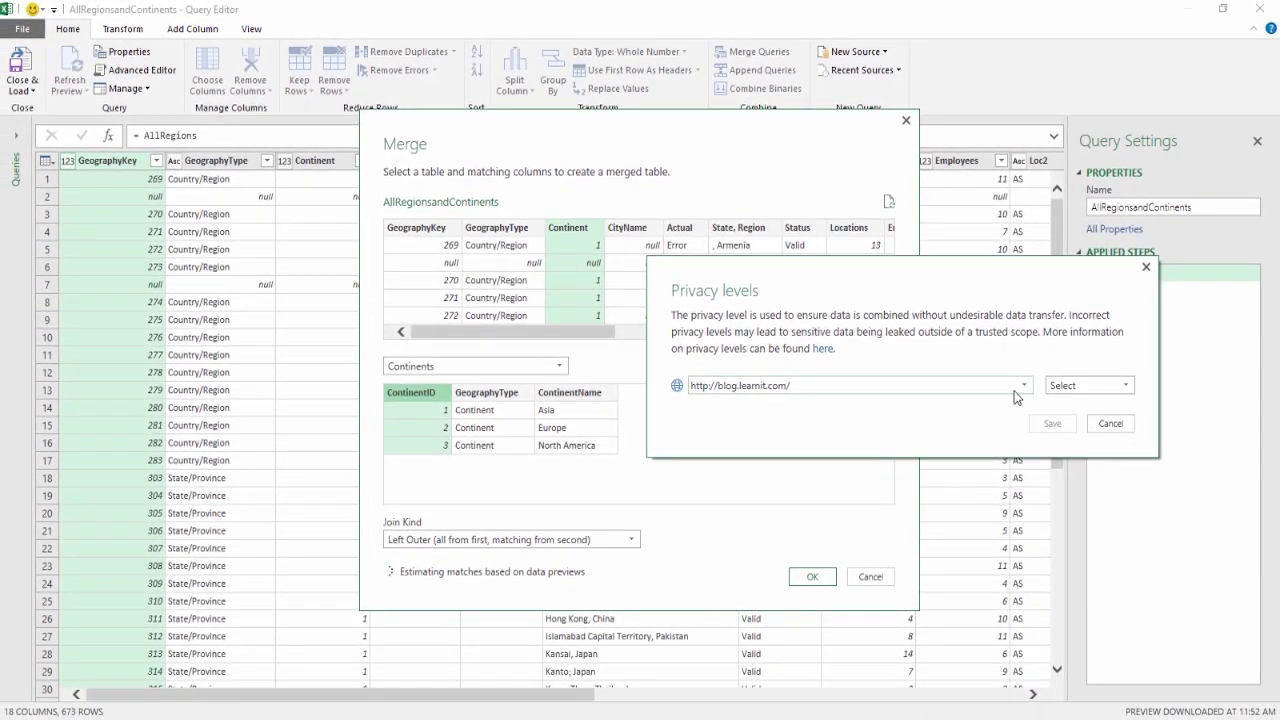
{"action": "left_click_drag", "start_coordinate": [955, 272], "coordinate": [915, 351]}
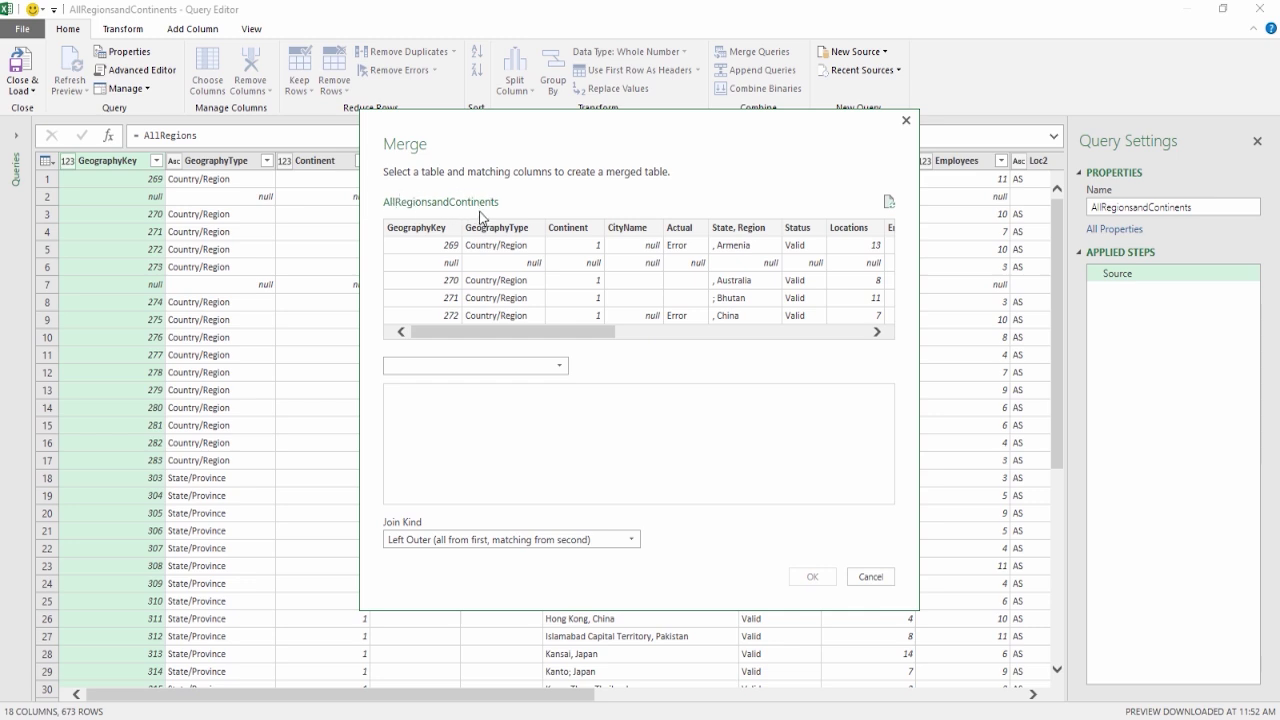
Step: In the merge, match the Continent column of AllRegionsandContinents with the ContinentID column of the Continents query
{"action": "left_click", "coordinate": [569, 230]}
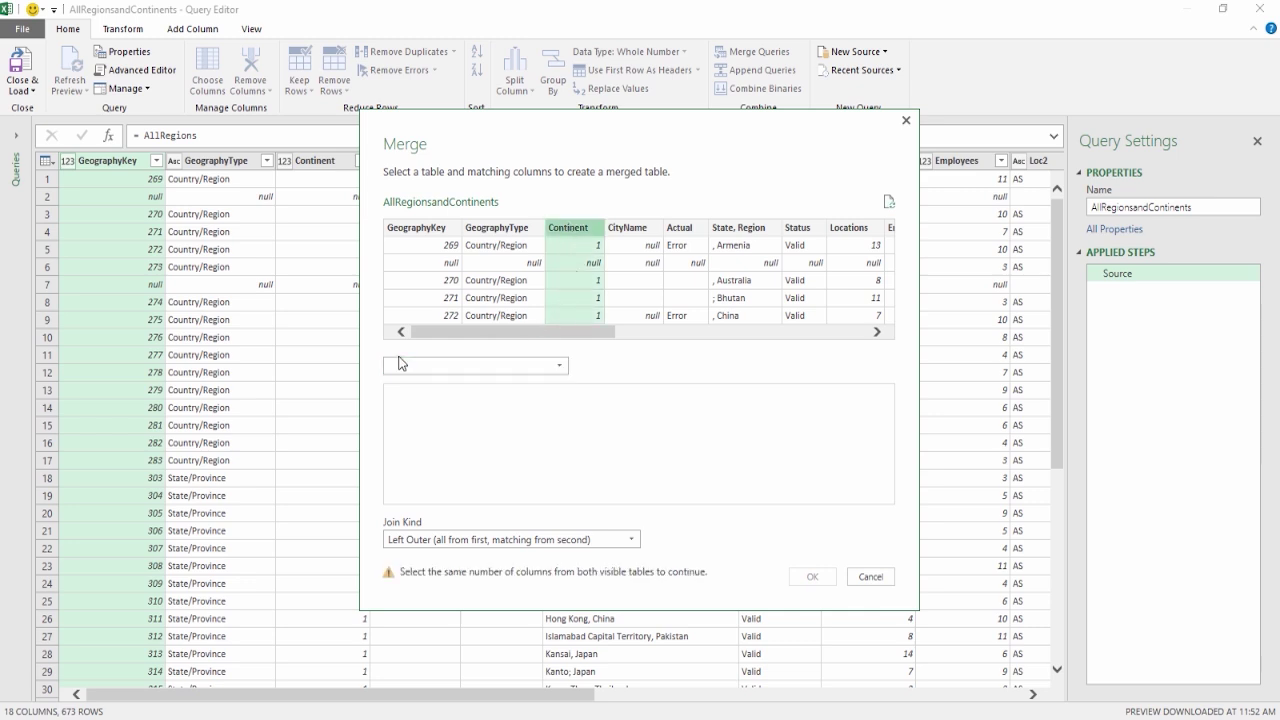
{"action": "left_click", "coordinate": [461, 370]}
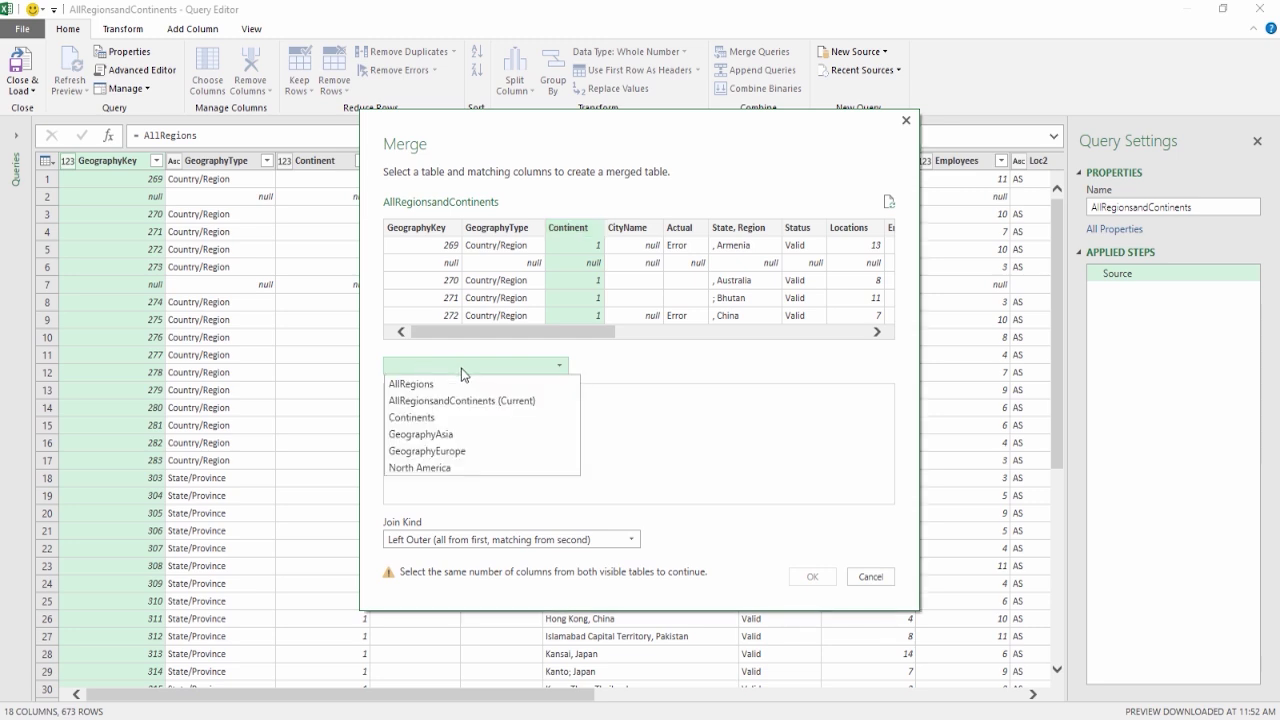
{"action": "left_click", "coordinate": [440, 420]}
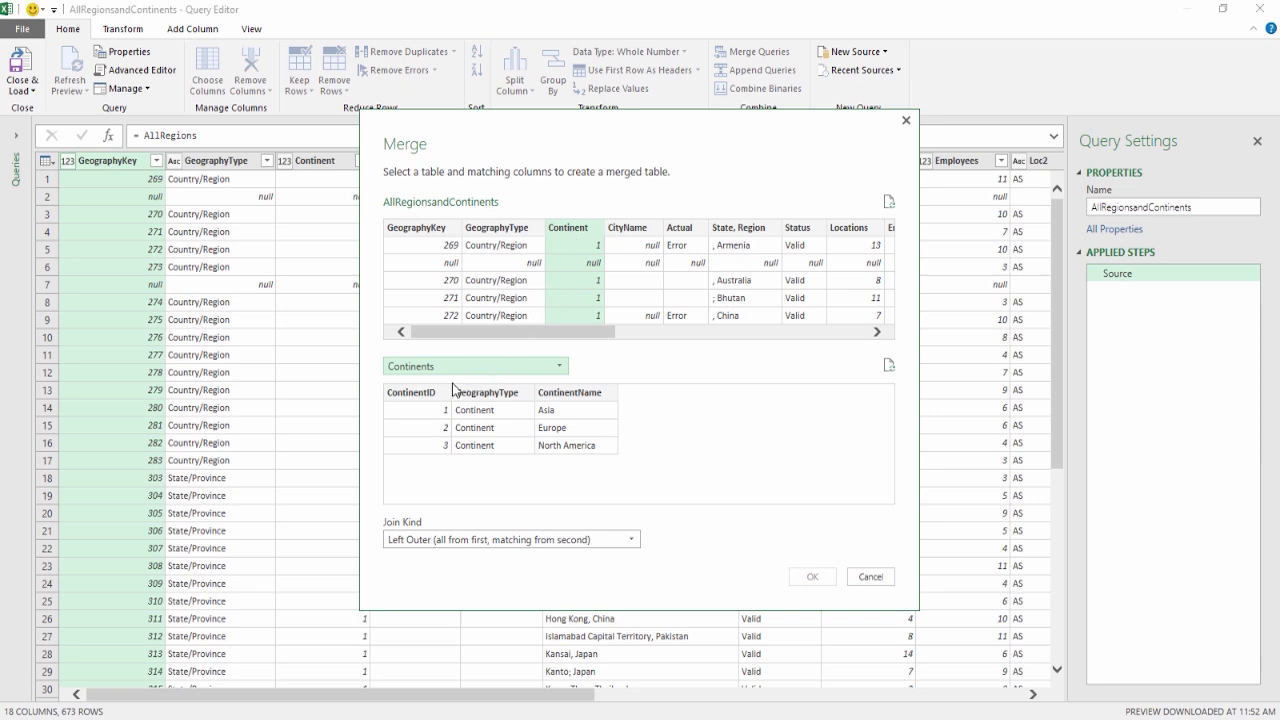
{"action": "left_click", "coordinate": [430, 399]}
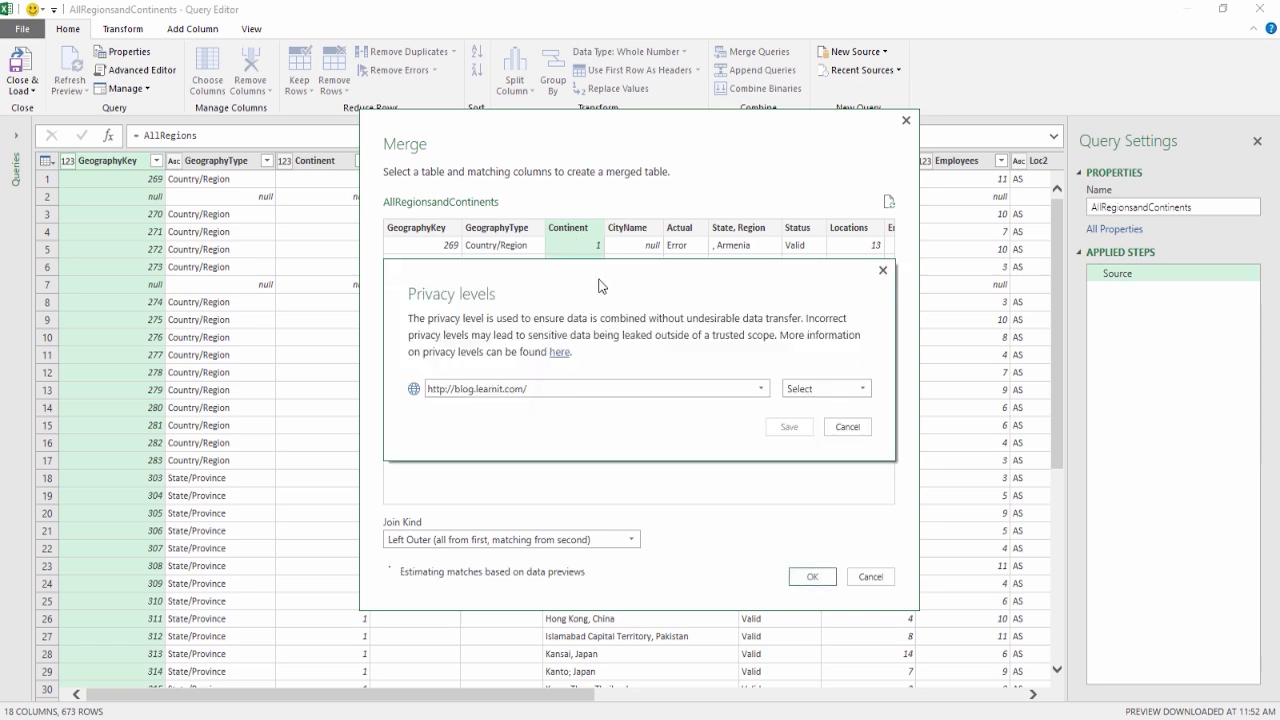
{"action": "left_click_drag", "start_coordinate": [597, 277], "coordinate": [771, 374]}
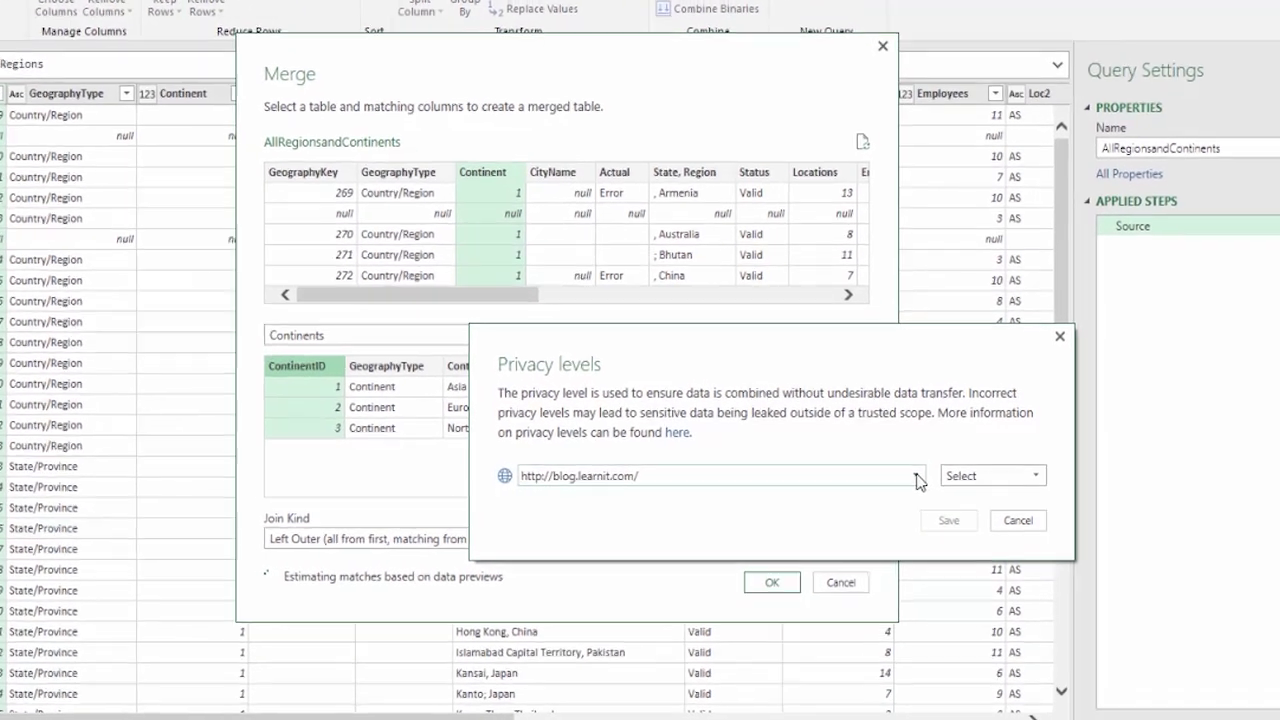
{"action": "left_click", "coordinate": [1031, 477]}
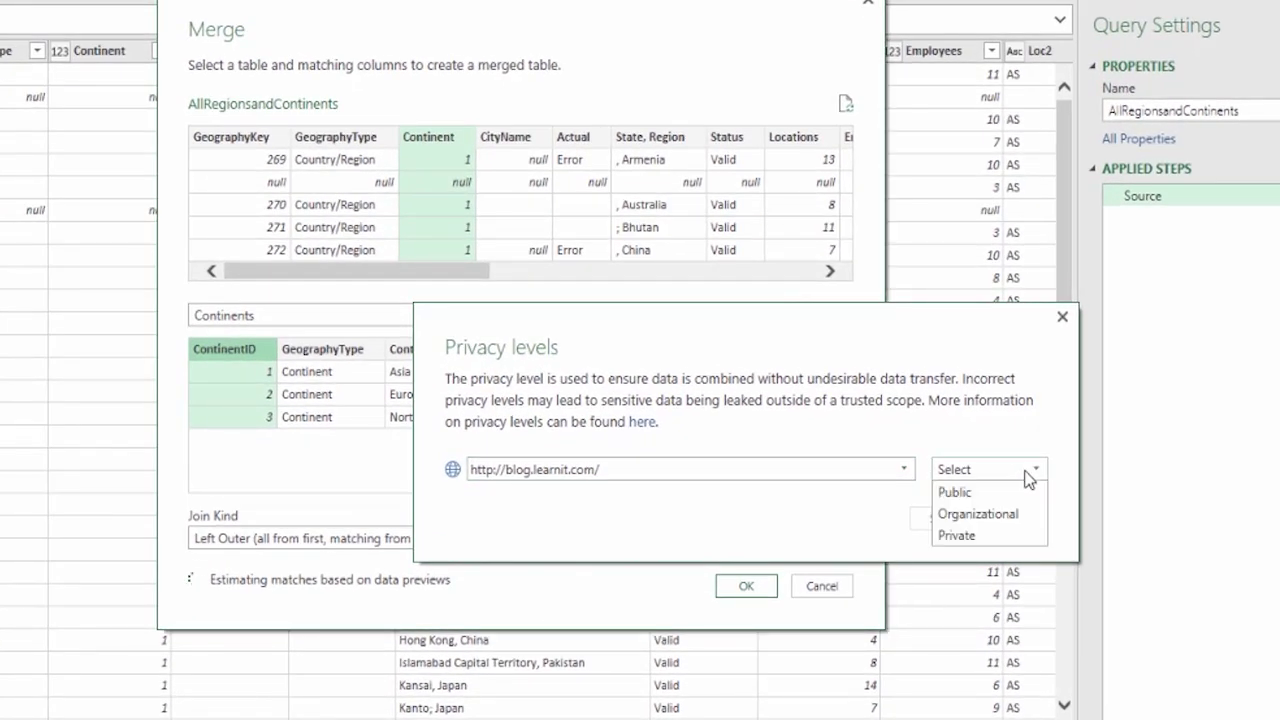
{"action": "left_click", "coordinate": [966, 494]}
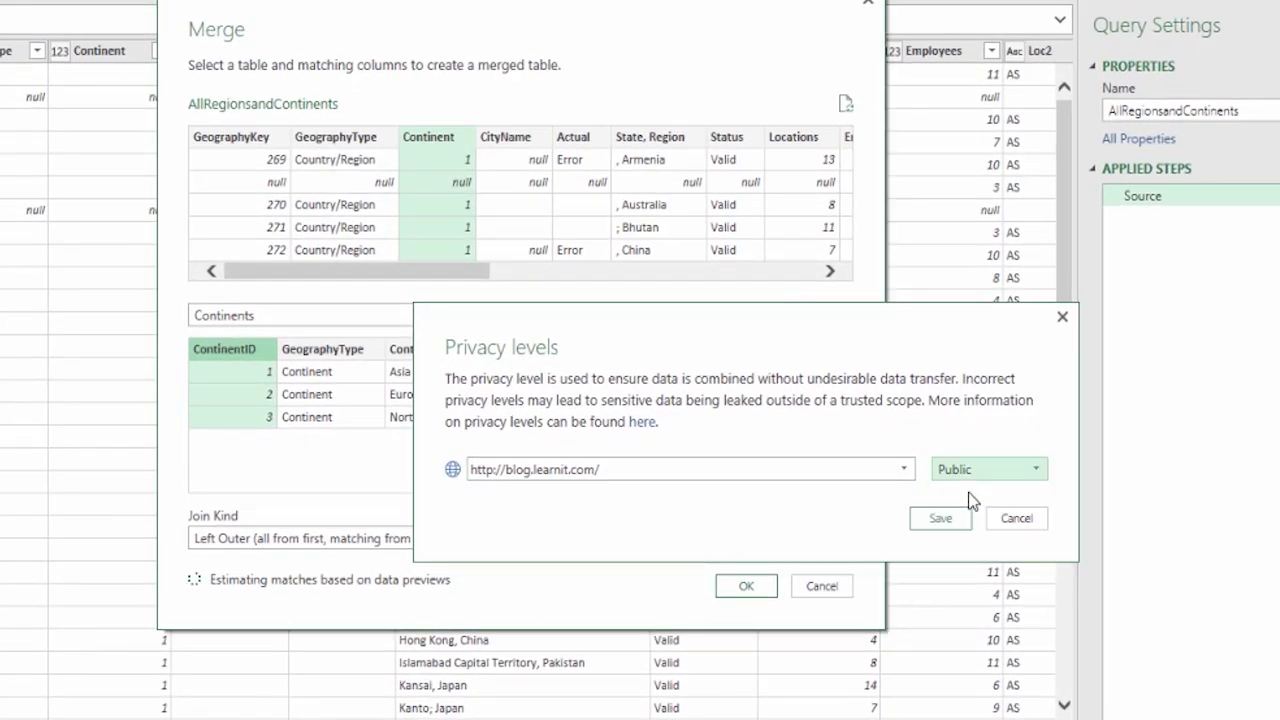
{"action": "left_click", "coordinate": [940, 518]}
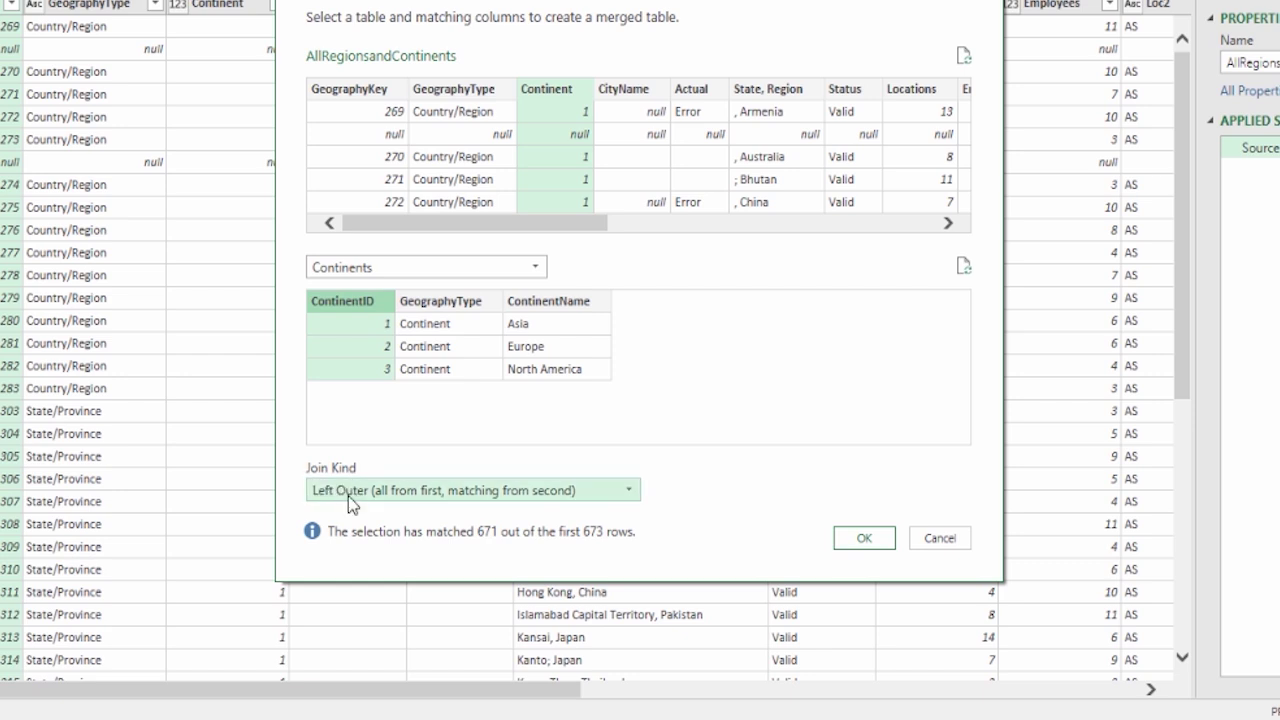
Step: Set the join kind to Full Outer (all rows from both) and complete the merge
{"action": "left_click", "coordinate": [400, 493]}
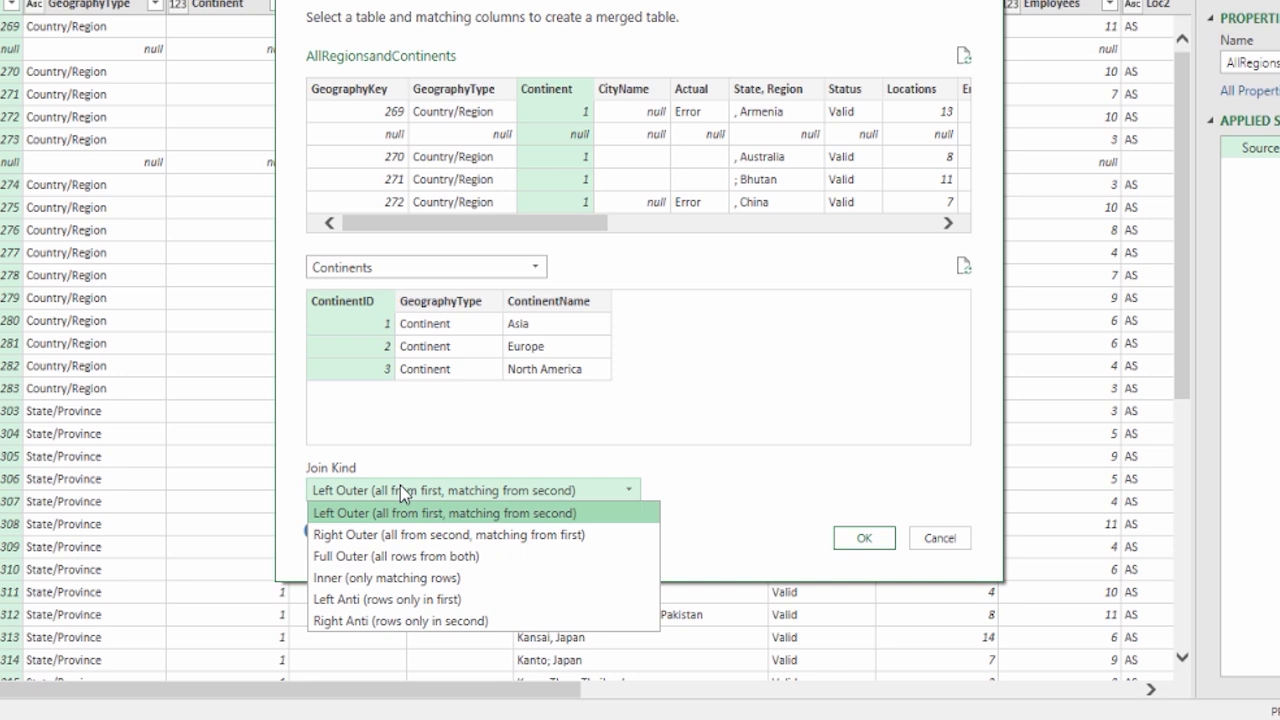
{"action": "left_click", "coordinate": [340, 556]}
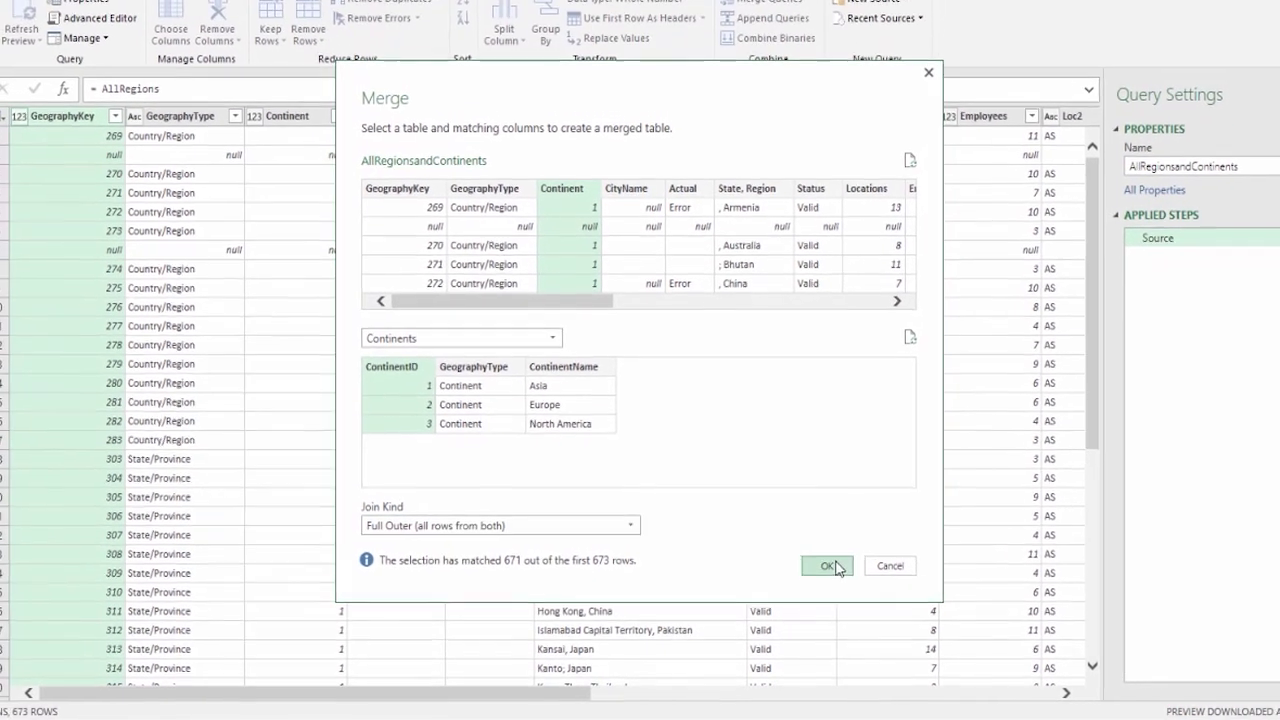
{"action": "left_click", "coordinate": [866, 549]}
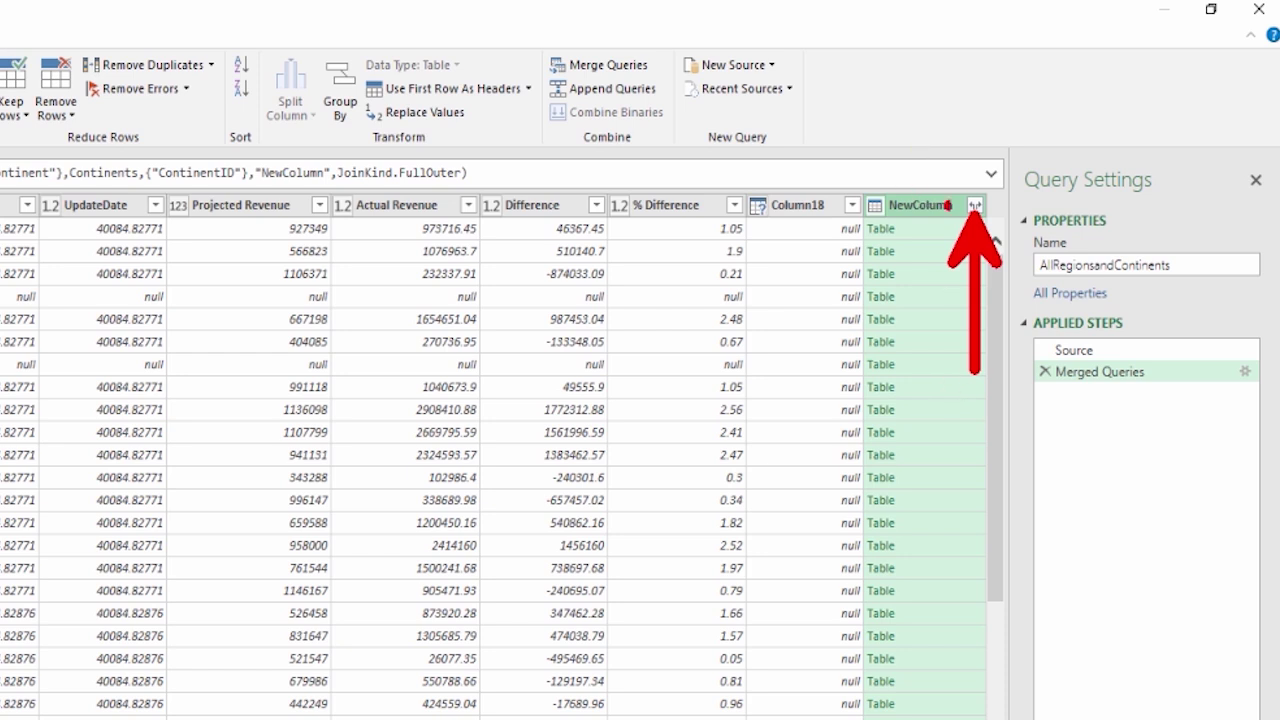
Step: Expand NewColumn to include only ContinentName, without using the original column name as prefix
{"action": "left_click", "coordinate": [975, 206]}
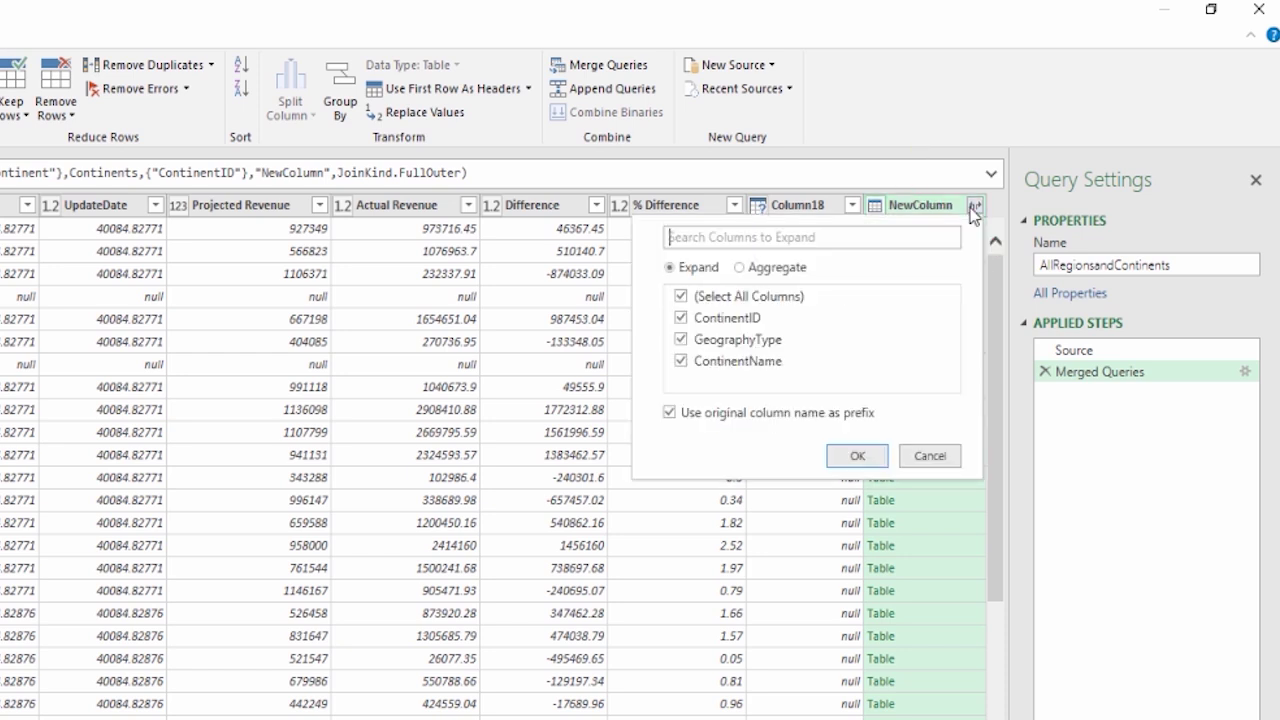
{"action": "left_click", "coordinate": [679, 299]}
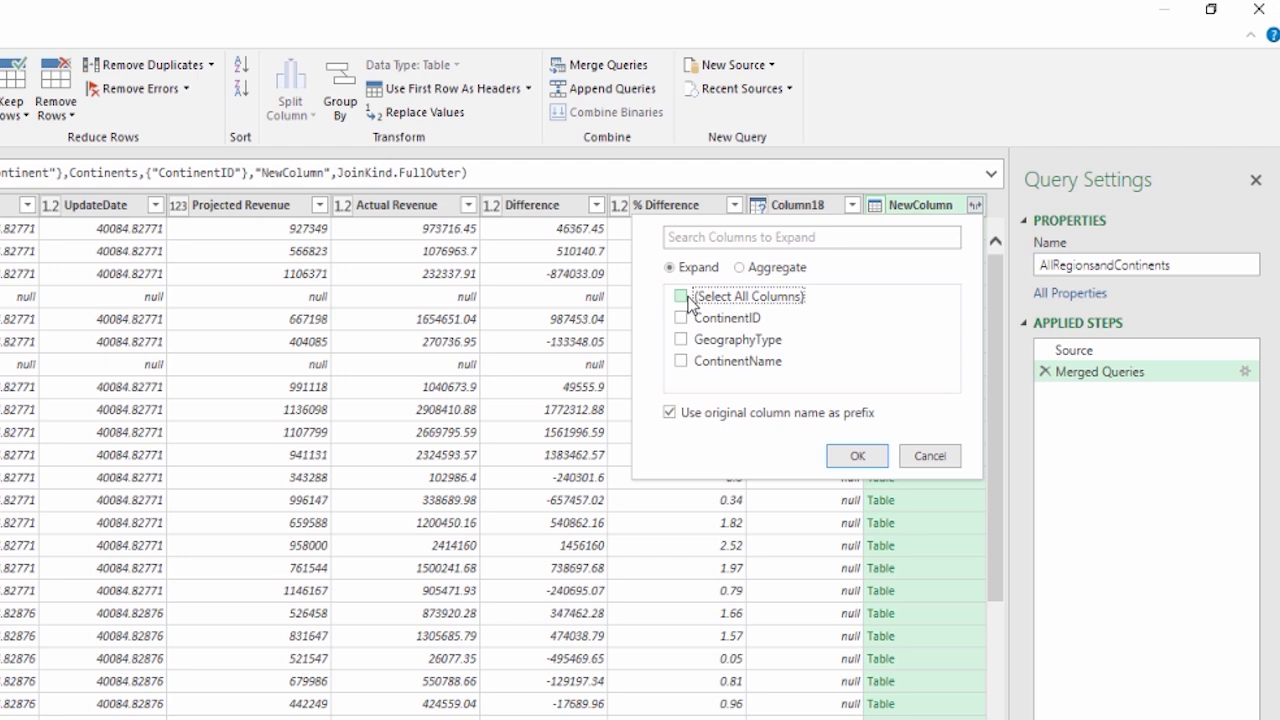
{"action": "left_click", "coordinate": [681, 364]}
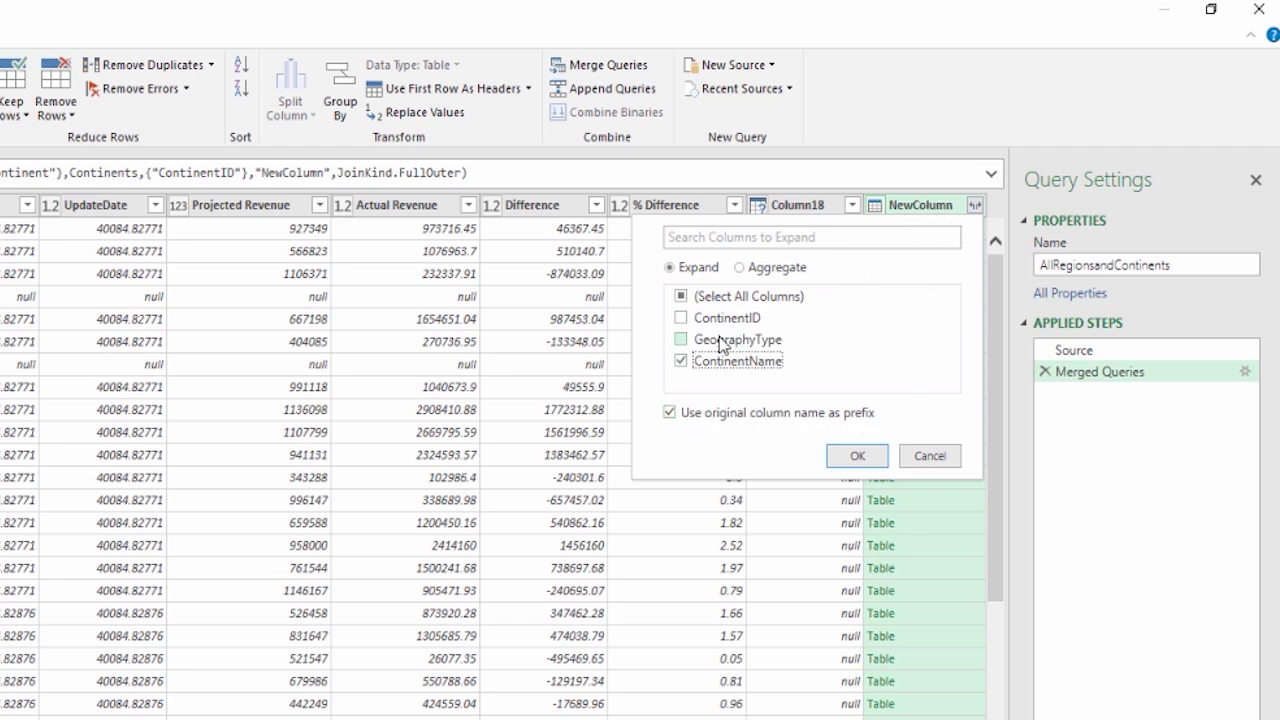
{"action": "left_click", "coordinate": [678, 416]}
{"action": "left_click", "coordinate": [855, 456]}
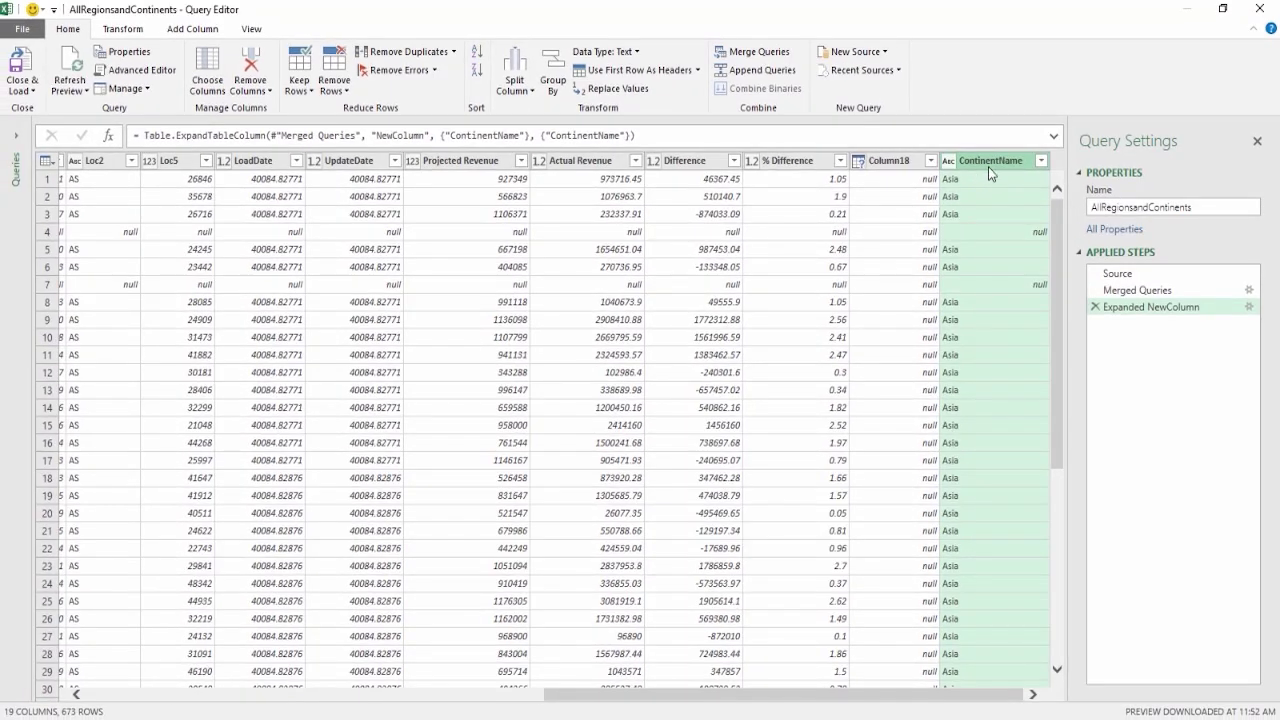
Step: Move the ContinentName column directly after the Continent column, and close and load the query into the workbook
{"action": "left_click_drag", "start_coordinate": [986, 166], "coordinate": [154, 197]}
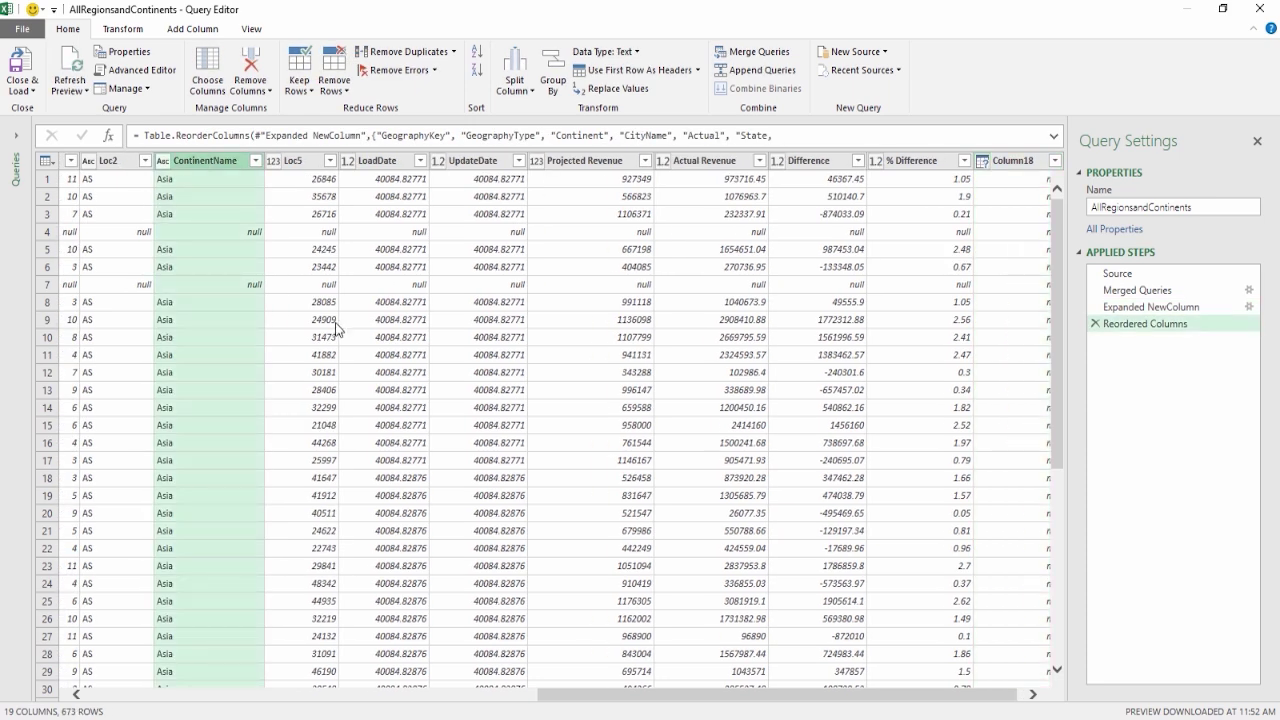
{"action": "left_click_drag", "start_coordinate": [760, 695], "coordinate": [489, 703]}
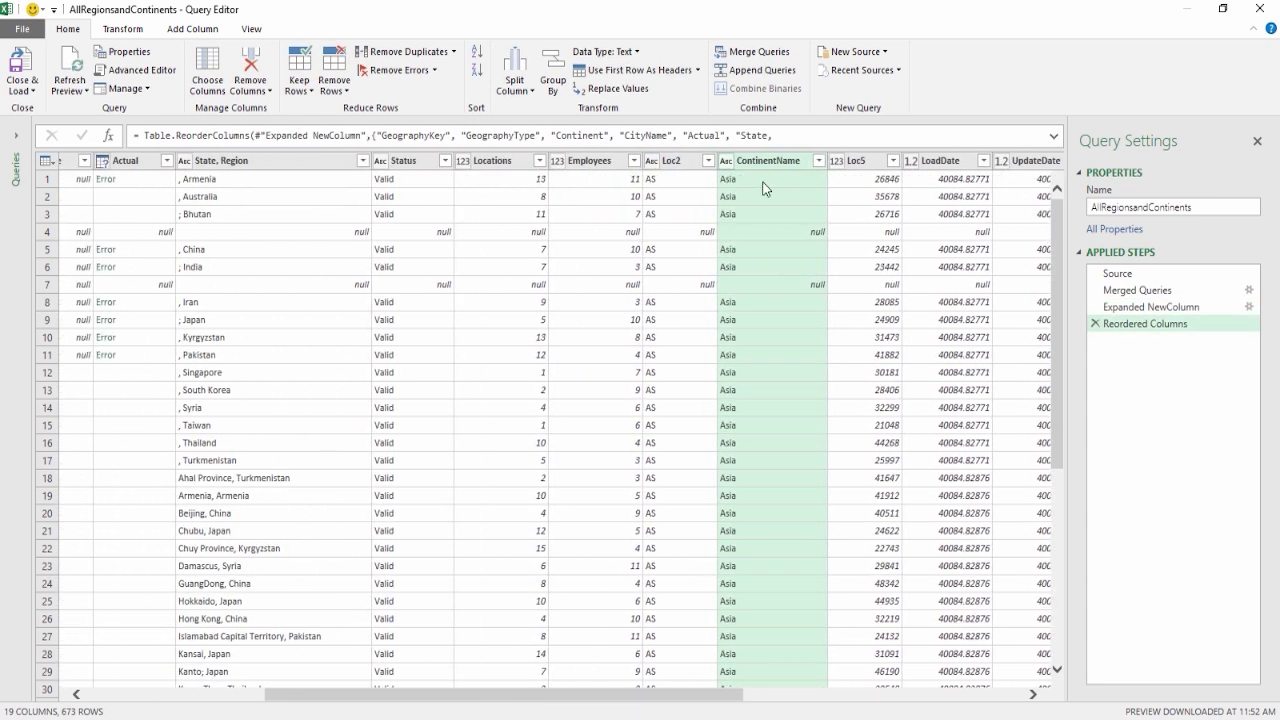
{"action": "left_click_drag", "start_coordinate": [757, 166], "coordinate": [105, 165]}
{"action": "left_click_drag", "start_coordinate": [528, 690], "coordinate": [297, 712]}
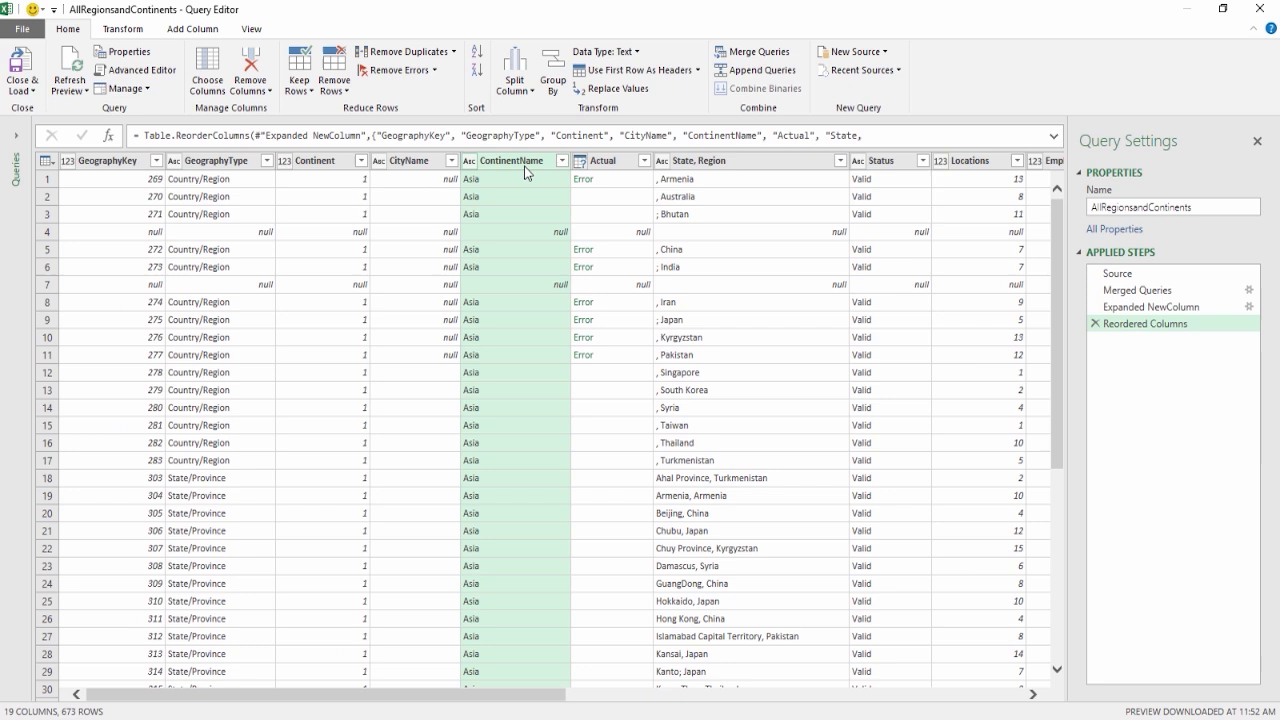
{"action": "left_click_drag", "start_coordinate": [518, 165], "coordinate": [430, 172]}
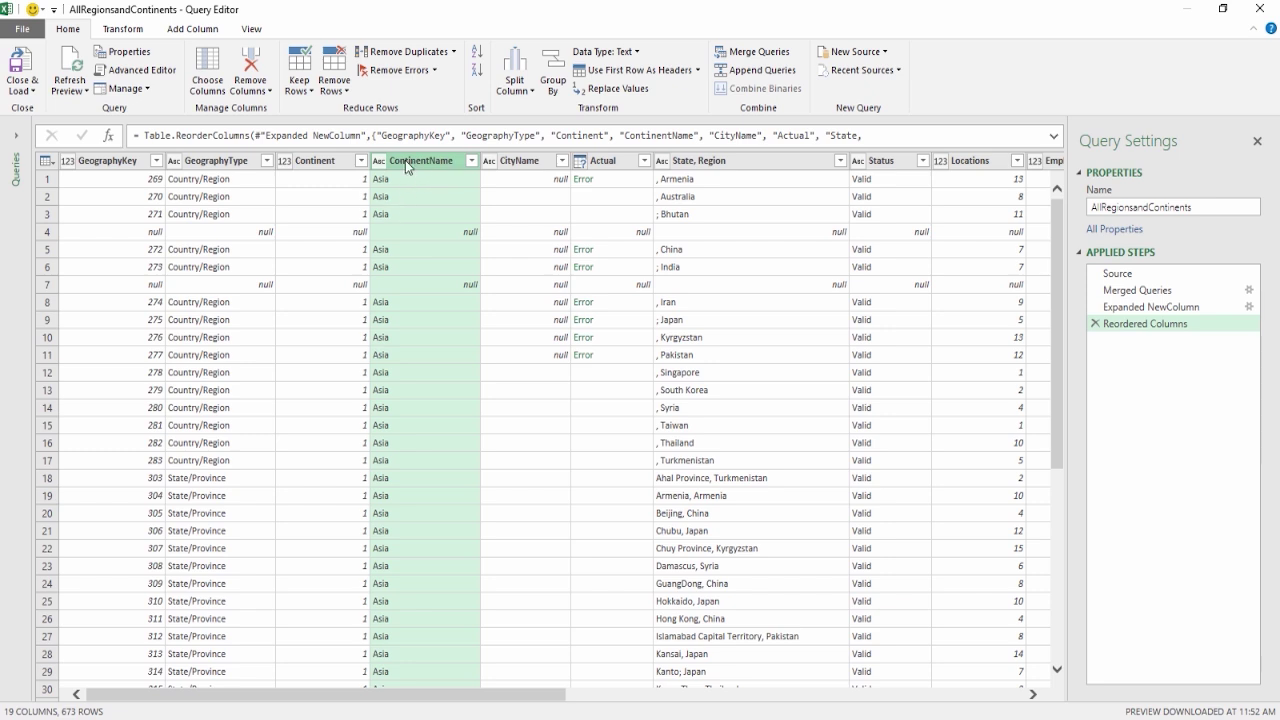
{"action": "left_click", "coordinate": [22, 70]}
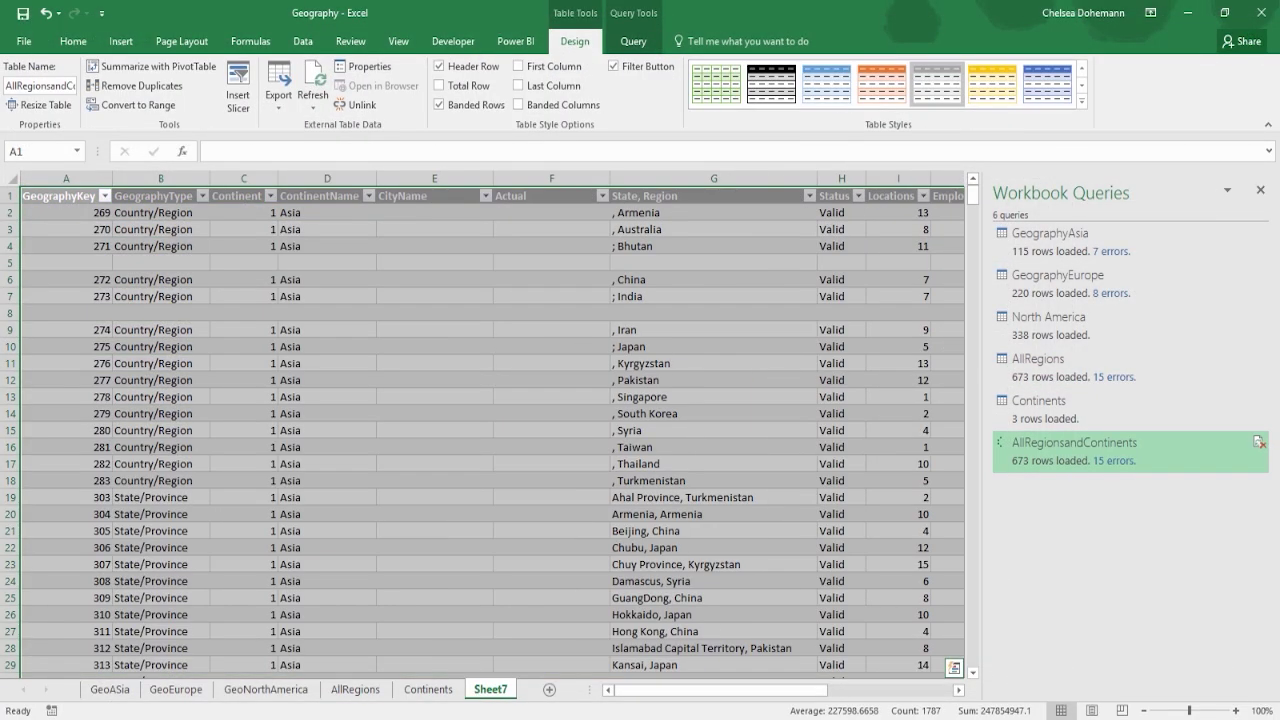
Step: Create another new query that references the AllRegions query
{"action": "mouse_move", "coordinate": [1117, 460]}
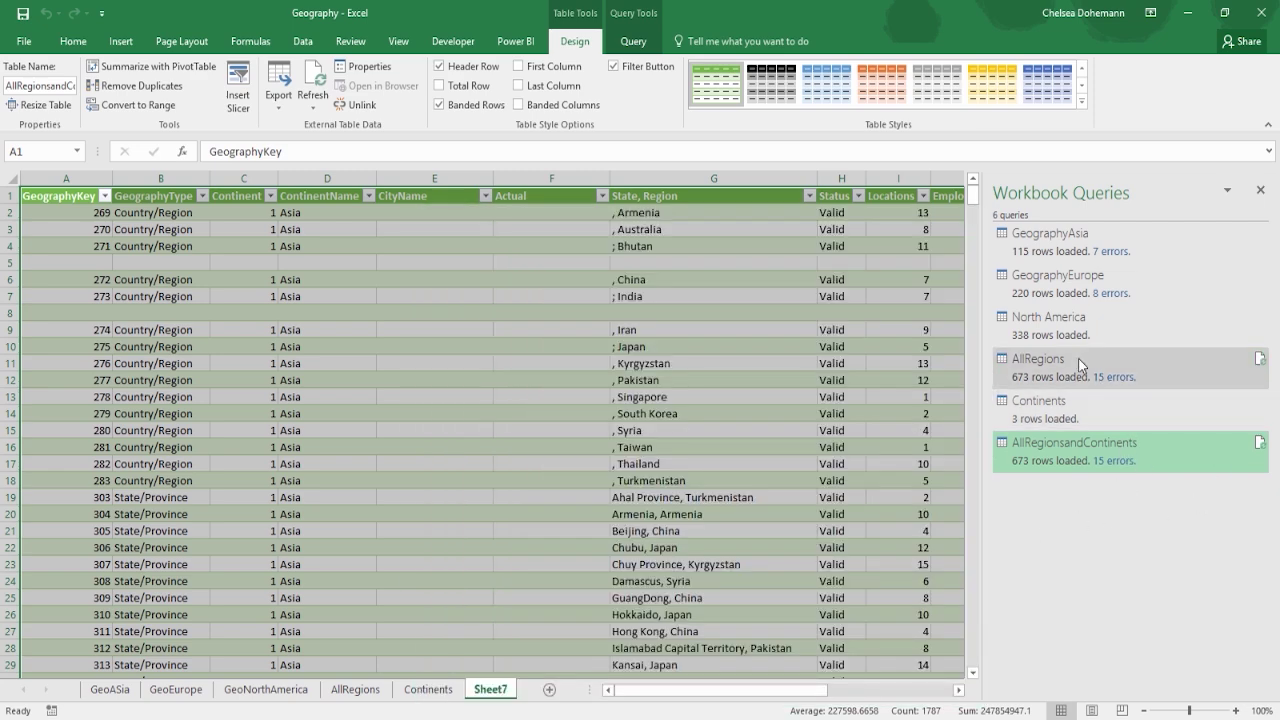
{"action": "right_click", "coordinate": [1084, 359]}
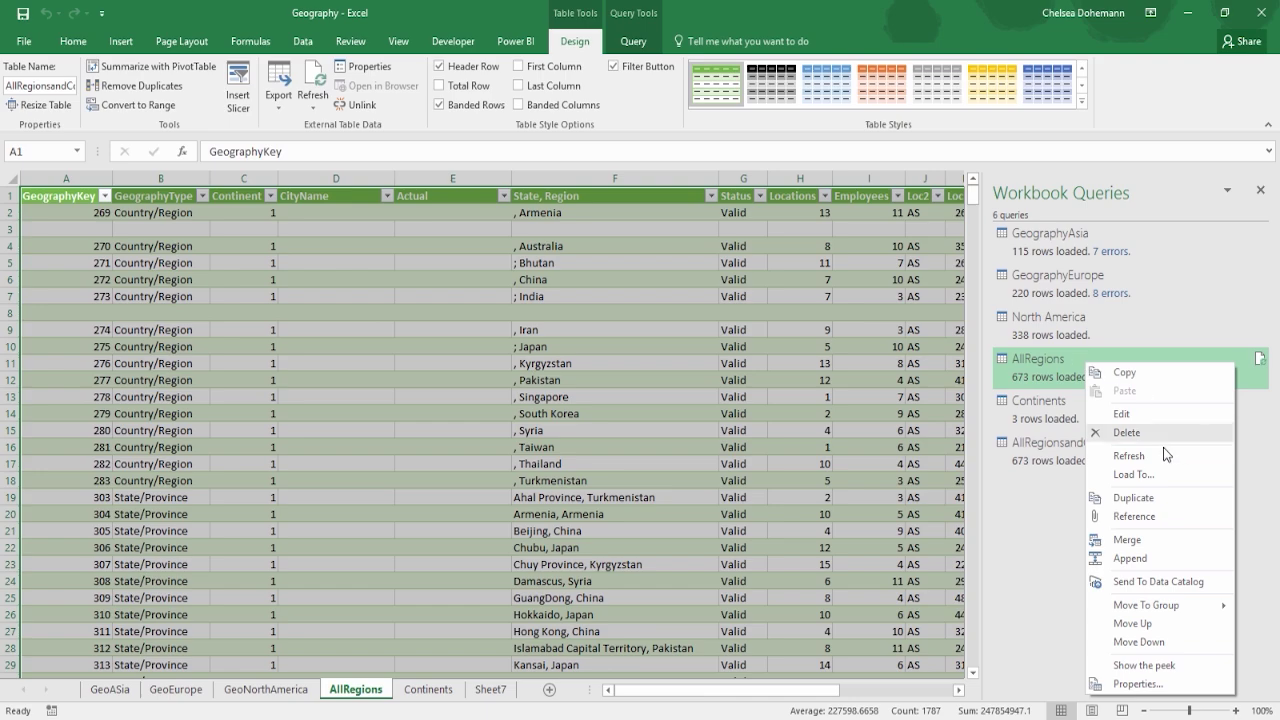
{"action": "left_click", "coordinate": [1188, 516]}
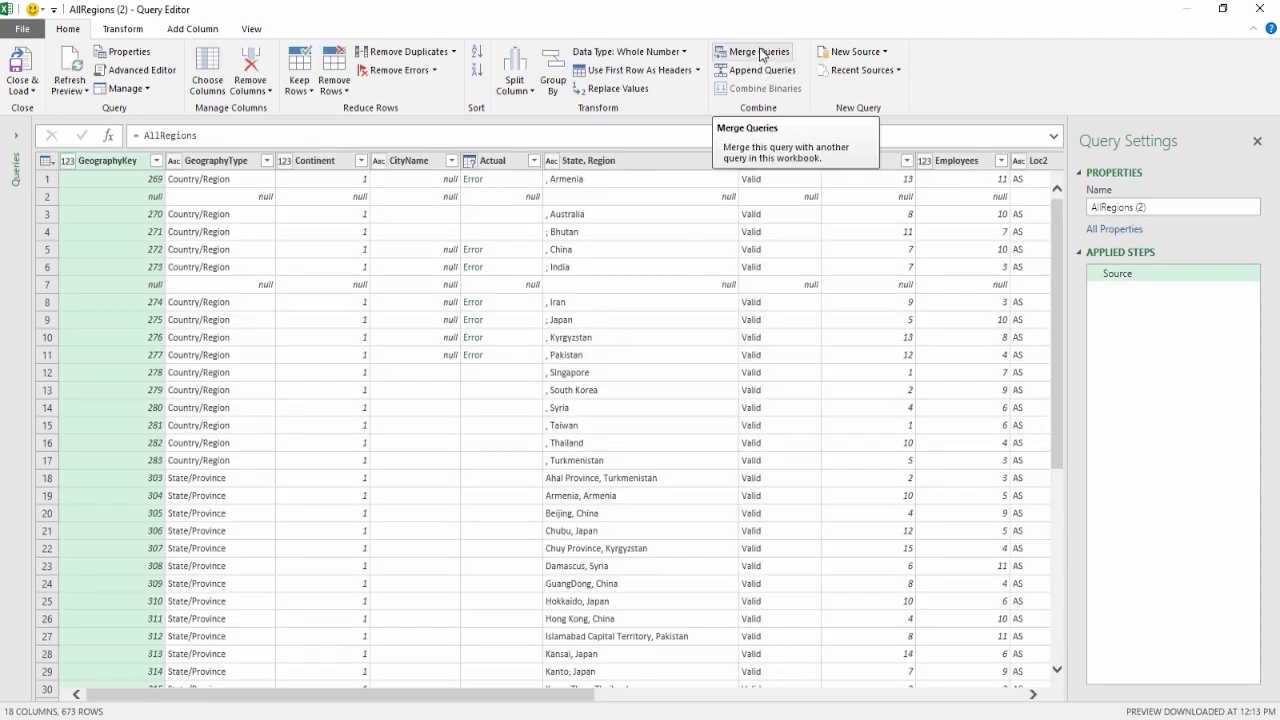
Step: Merge the current query with Continents, matching Continent to ContinentID and using a Left Outer join
{"action": "left_click", "coordinate": [759, 51]}
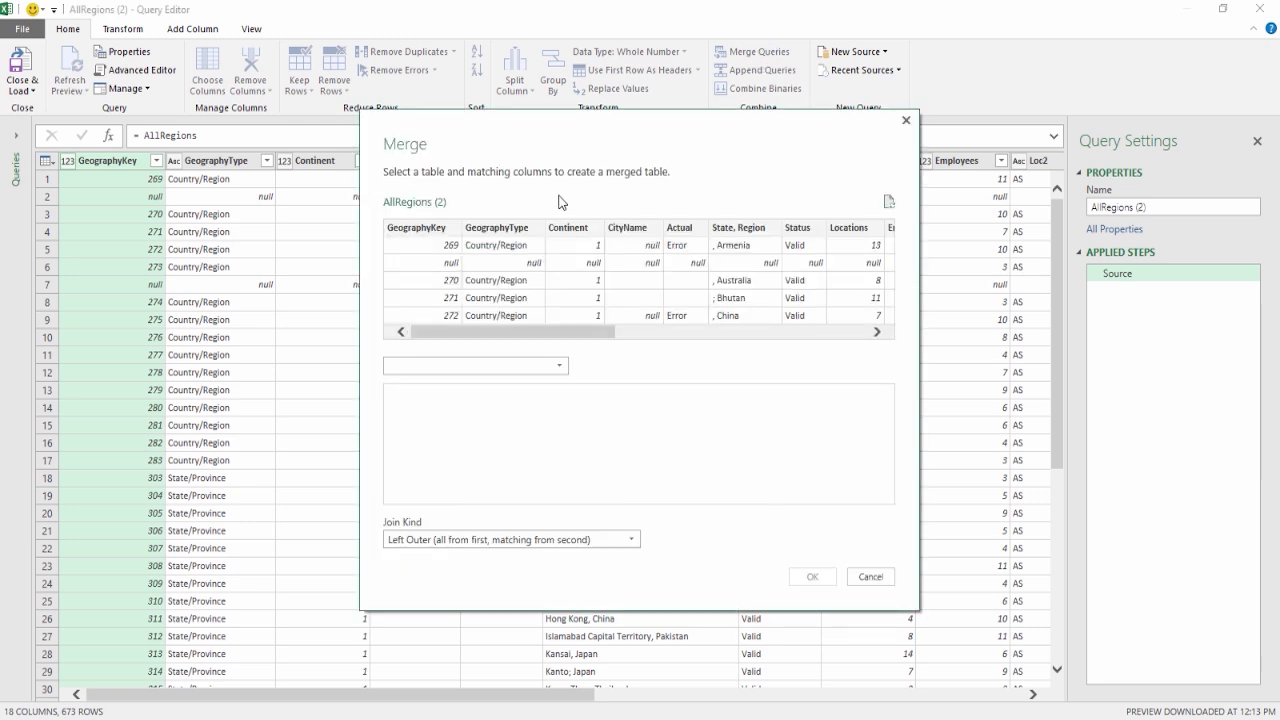
{"action": "left_click", "coordinate": [526, 366]}
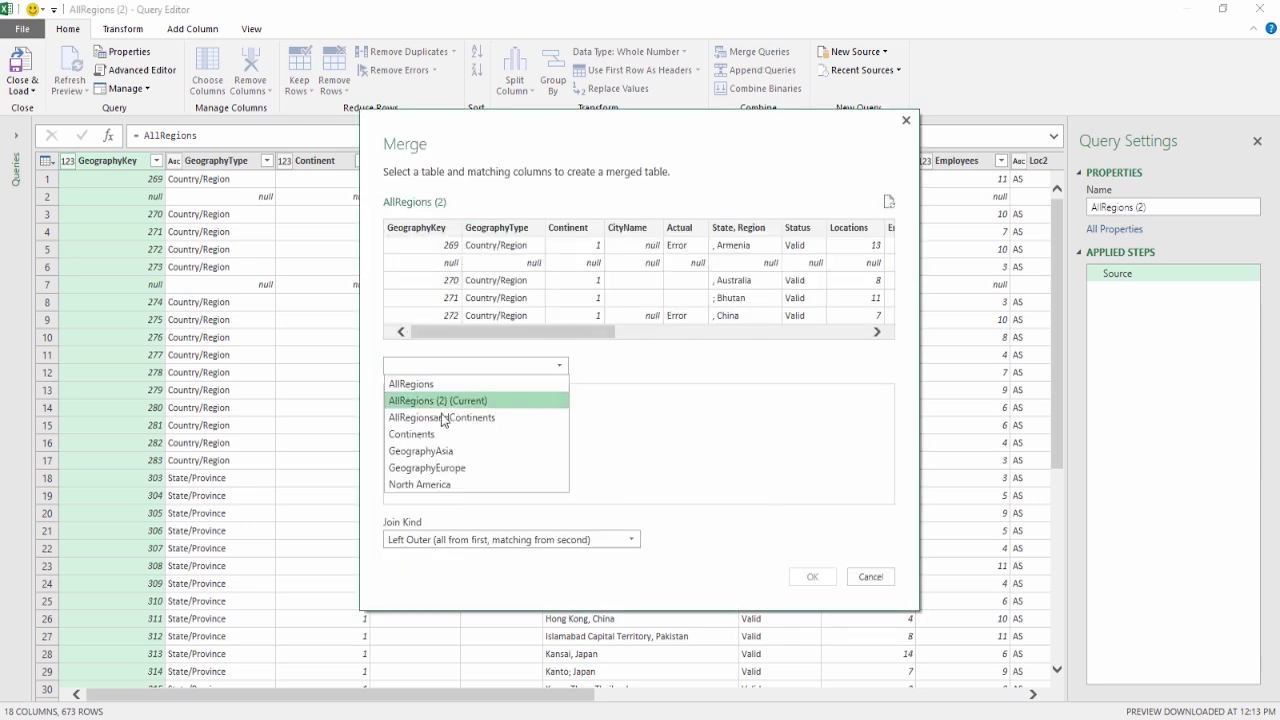
{"action": "left_click", "coordinate": [430, 435]}
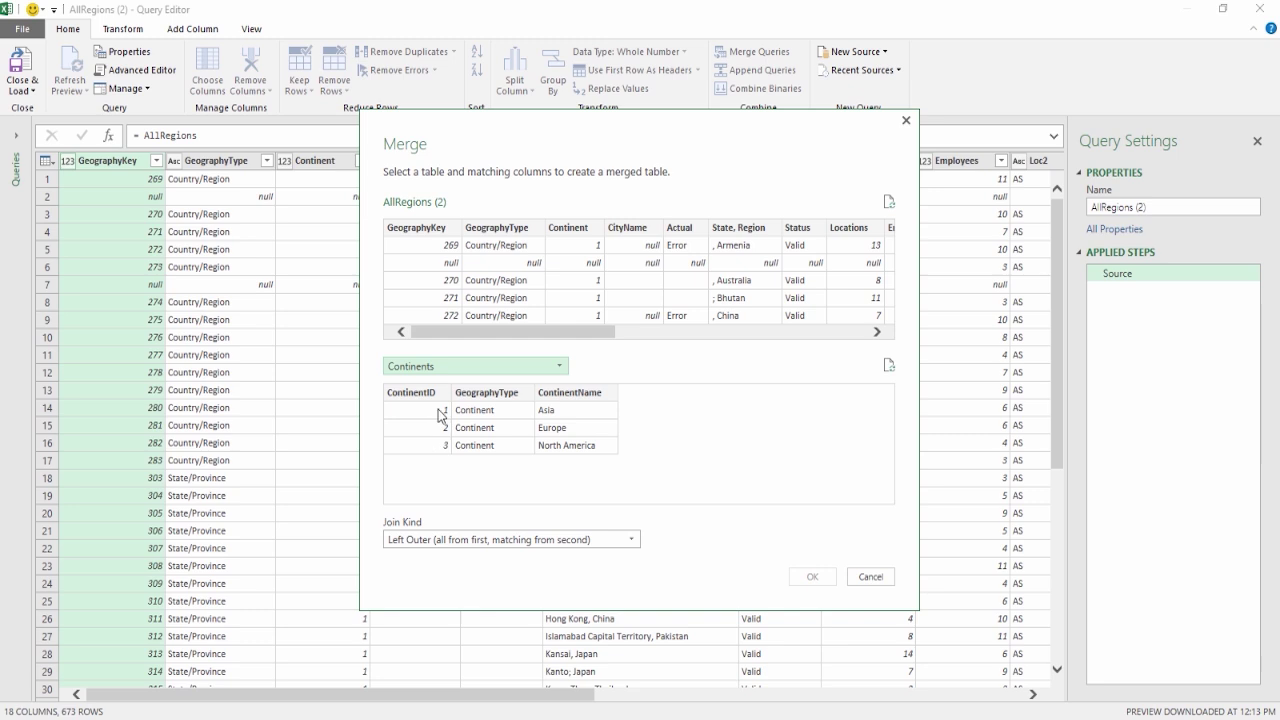
{"action": "left_click", "coordinate": [587, 230]}
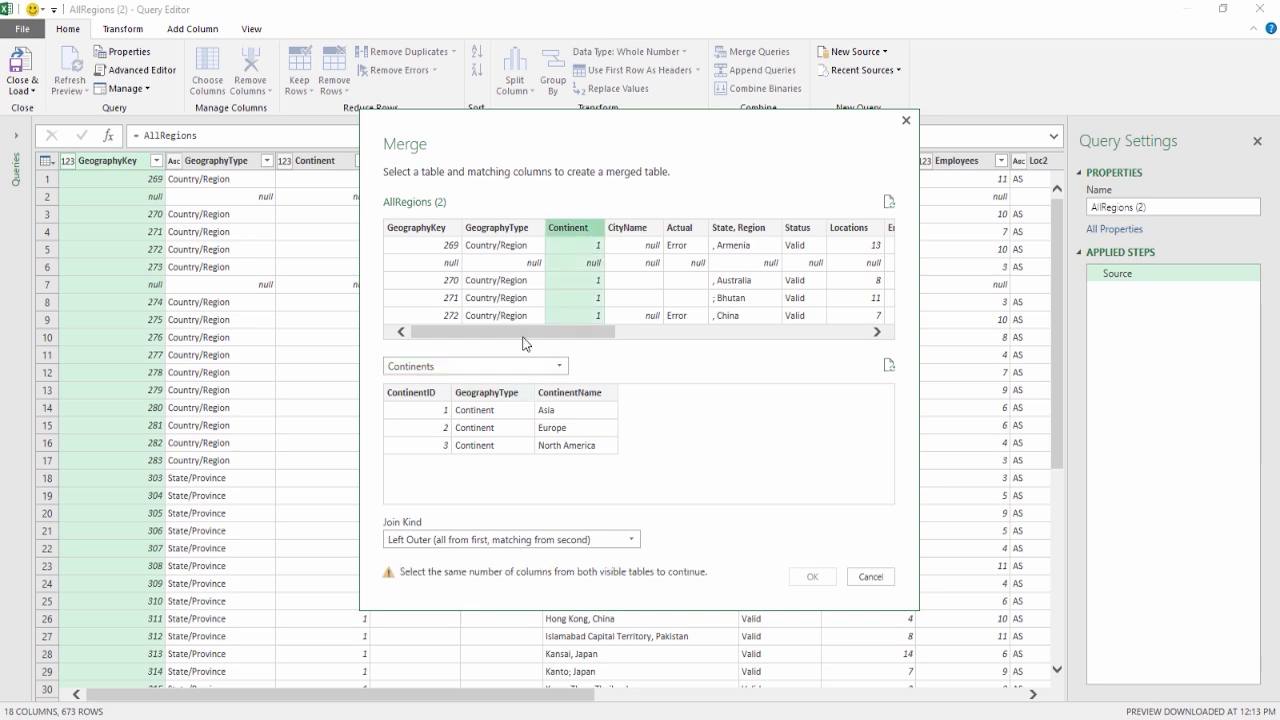
{"action": "left_click", "coordinate": [396, 402]}
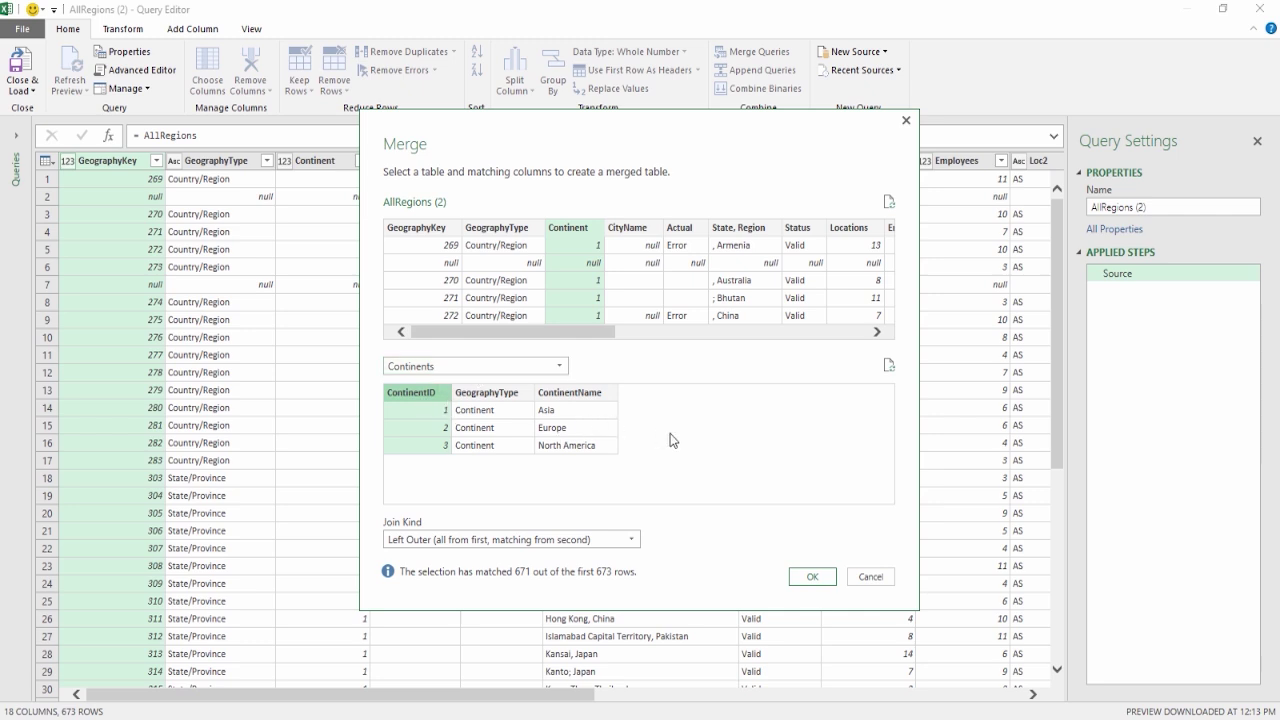
{"action": "left_click", "coordinate": [812, 578]}
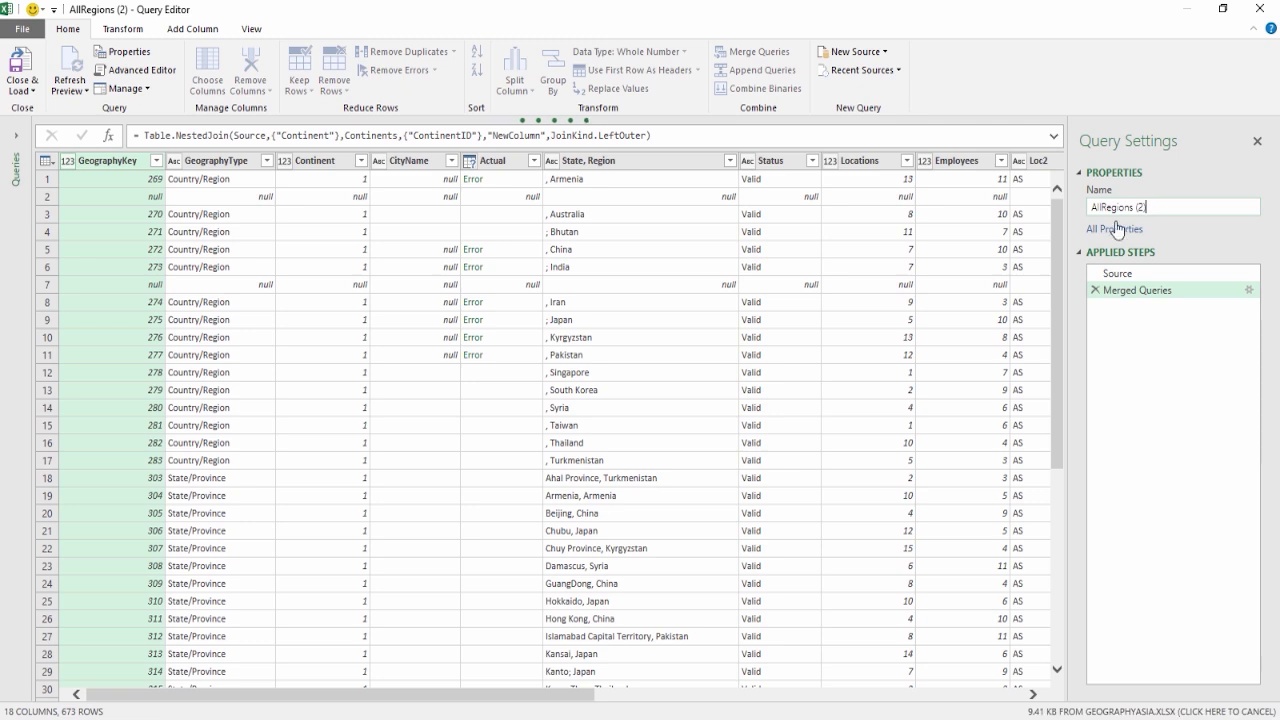
{"action": "left_click_drag", "start_coordinate": [1147, 208], "coordinate": [1092, 210]}
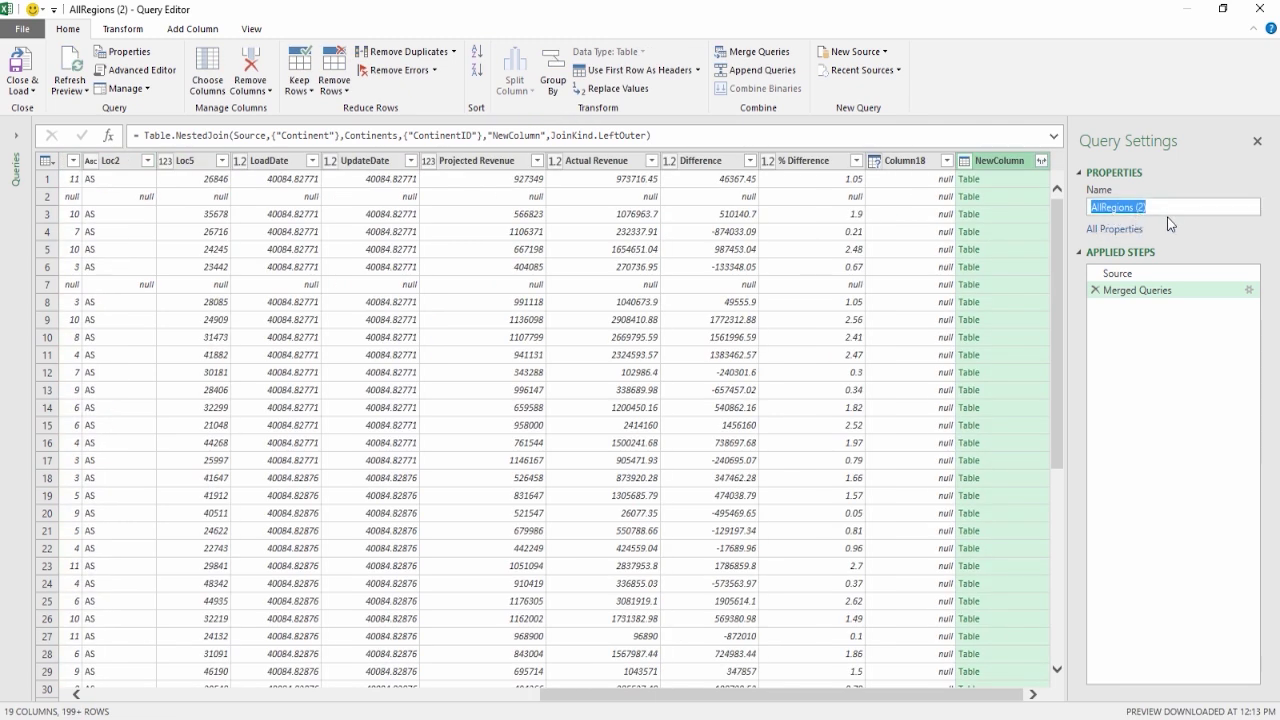
{"action": "left_click", "coordinate": [1157, 207]}
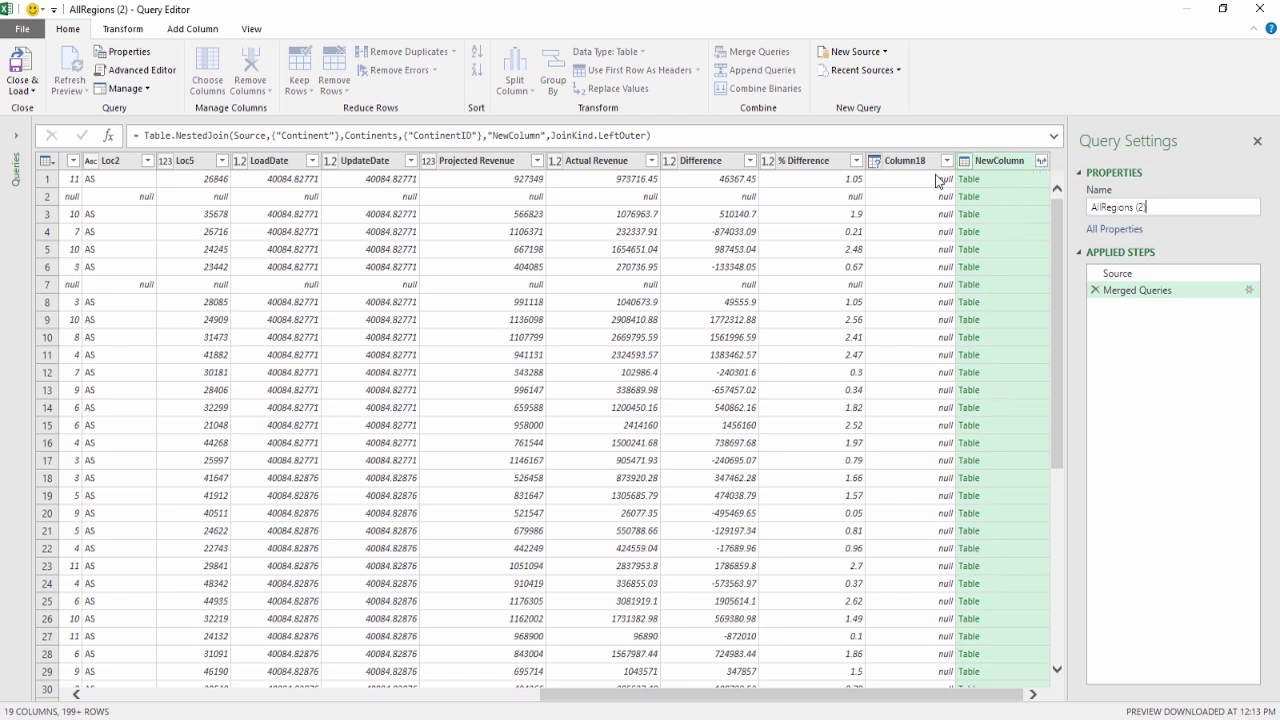
{"action": "left_click", "coordinate": [1023, 174]}
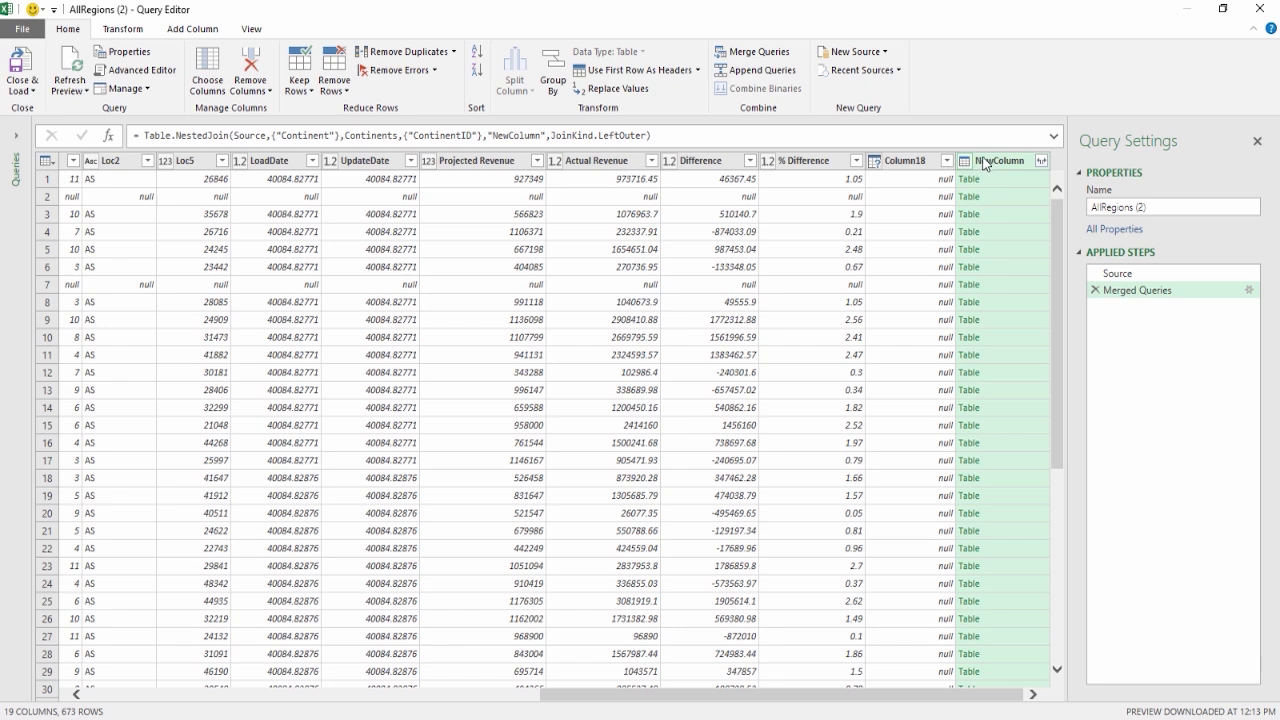
Step: Expand NewColumn into just the ContinentName field, leaving off the original column name prefix
{"action": "left_click", "coordinate": [1040, 162]}
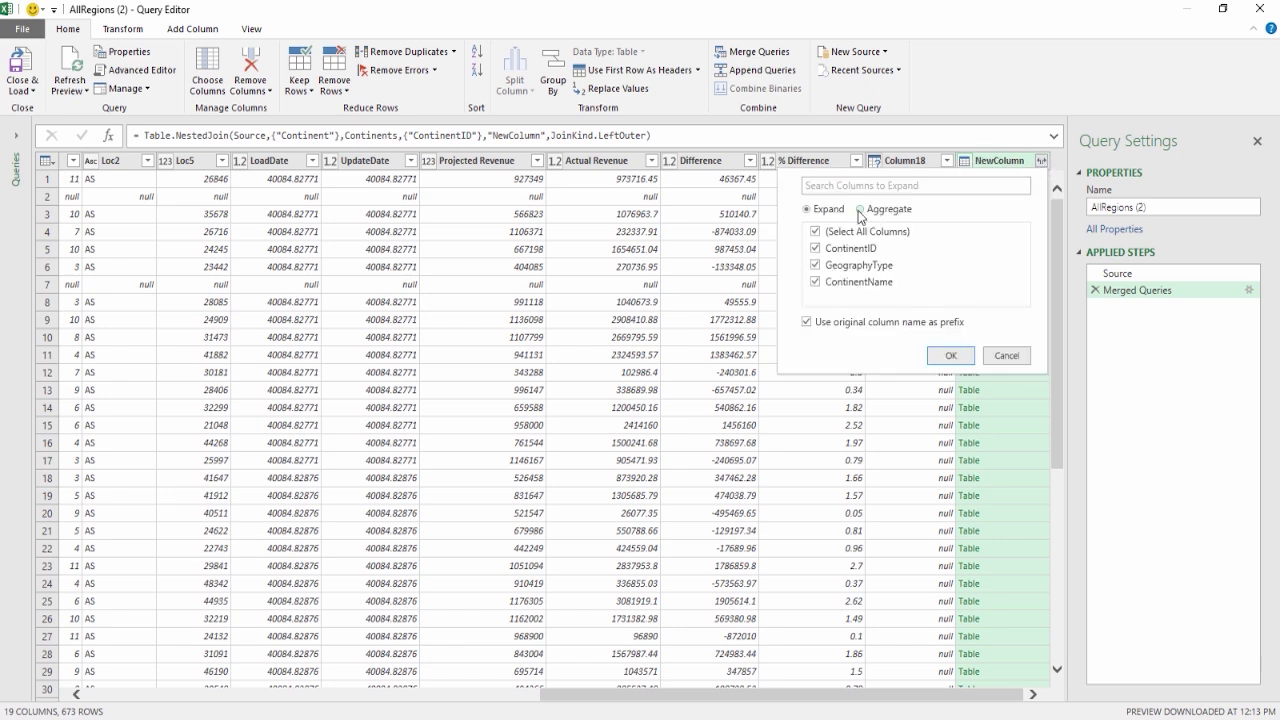
{"action": "left_click", "coordinate": [816, 283]}
{"action": "left_click", "coordinate": [806, 322]}
{"action": "left_click", "coordinate": [950, 357]}
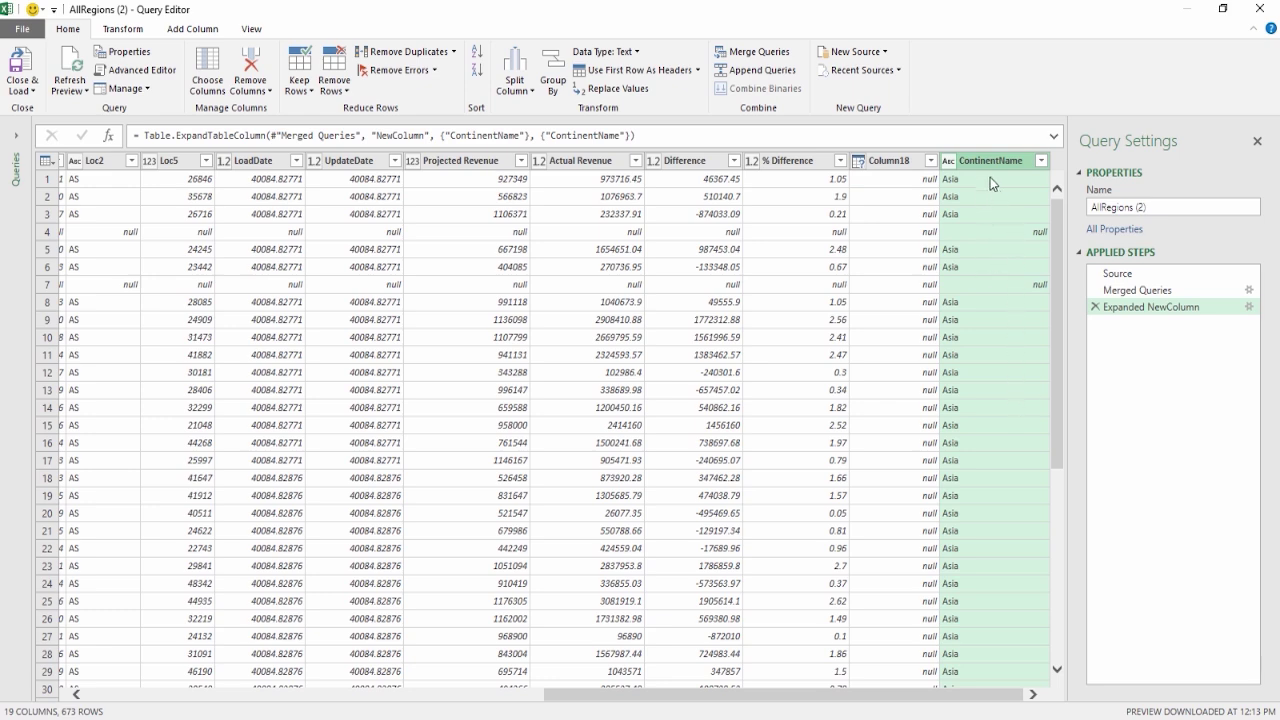
Step: Move the ContinentName column so that it directly follows the Continent column
{"action": "left_click_drag", "start_coordinate": [988, 163], "coordinate": [150, 165]}
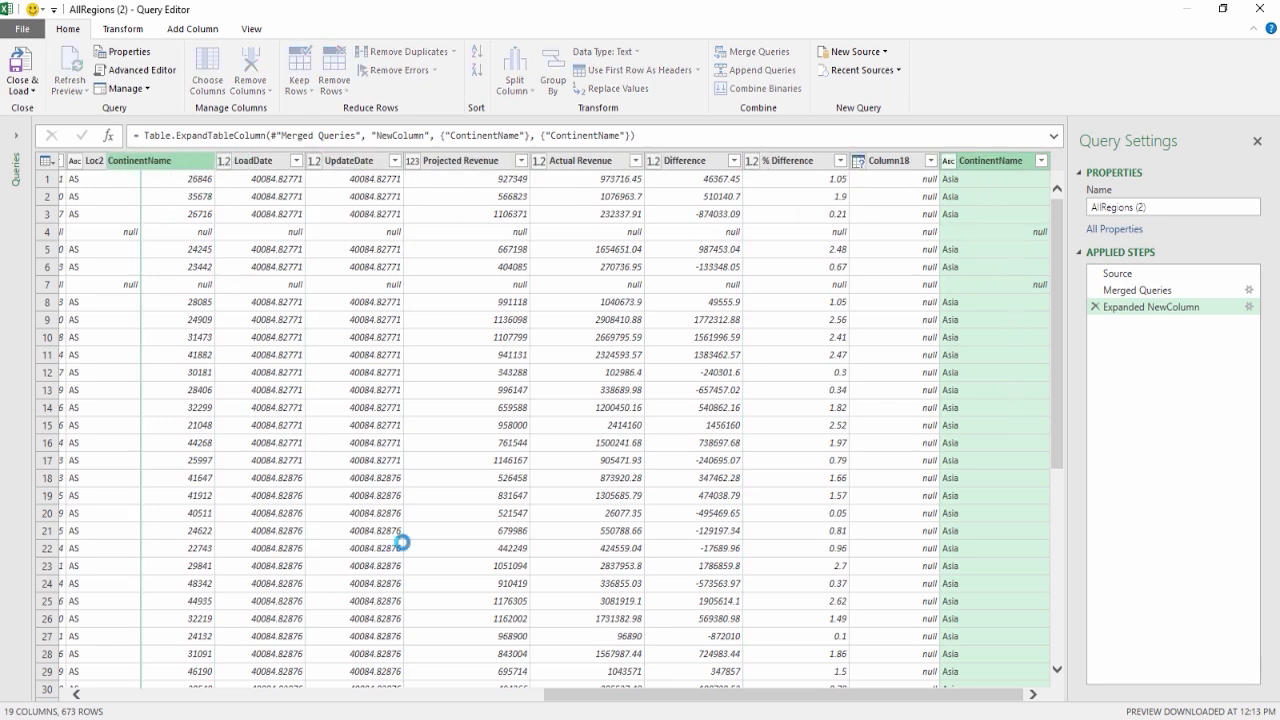
{"action": "left_click_drag", "start_coordinate": [663, 696], "coordinate": [303, 702]}
{"action": "left_click_drag", "start_coordinate": [961, 160], "coordinate": [209, 223]}
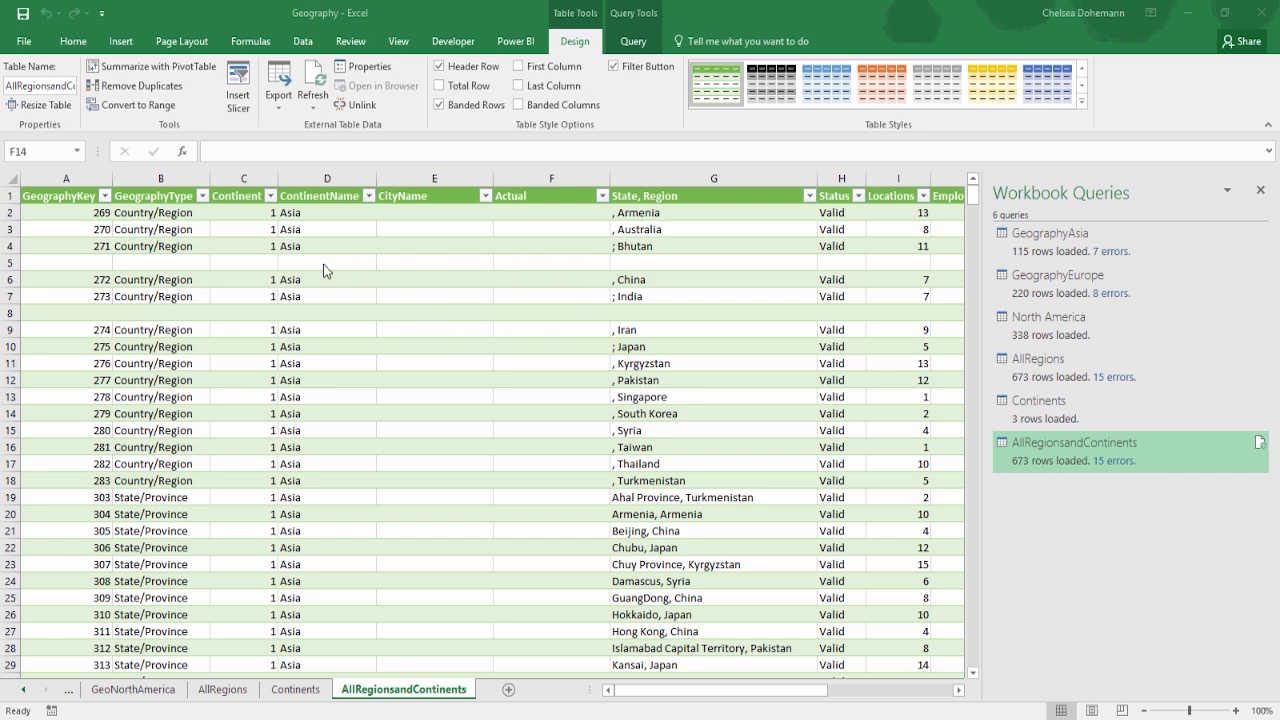
Step: Examine the AllRegionsandContinents sheet's blank rows 5 and 8 and compare its CityName and Actual columns
{"action": "left_click", "coordinate": [14, 262]}
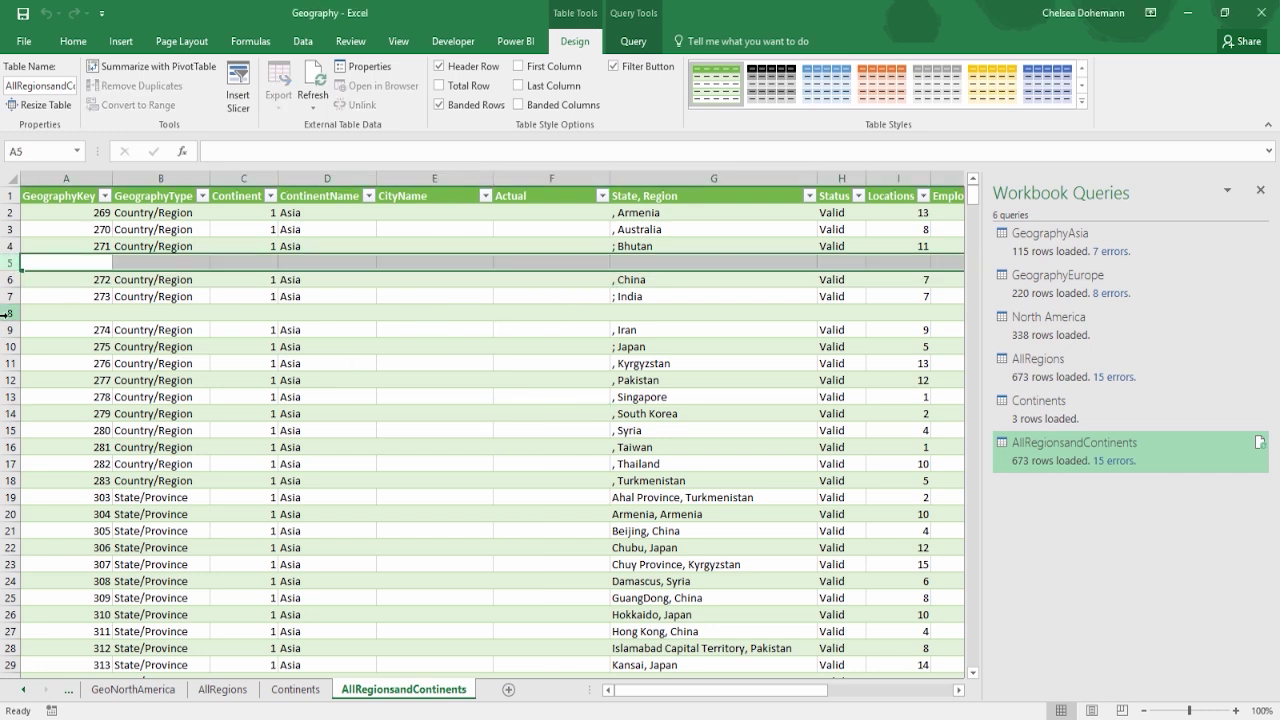
{"action": "left_click", "coordinate": [6, 313]}
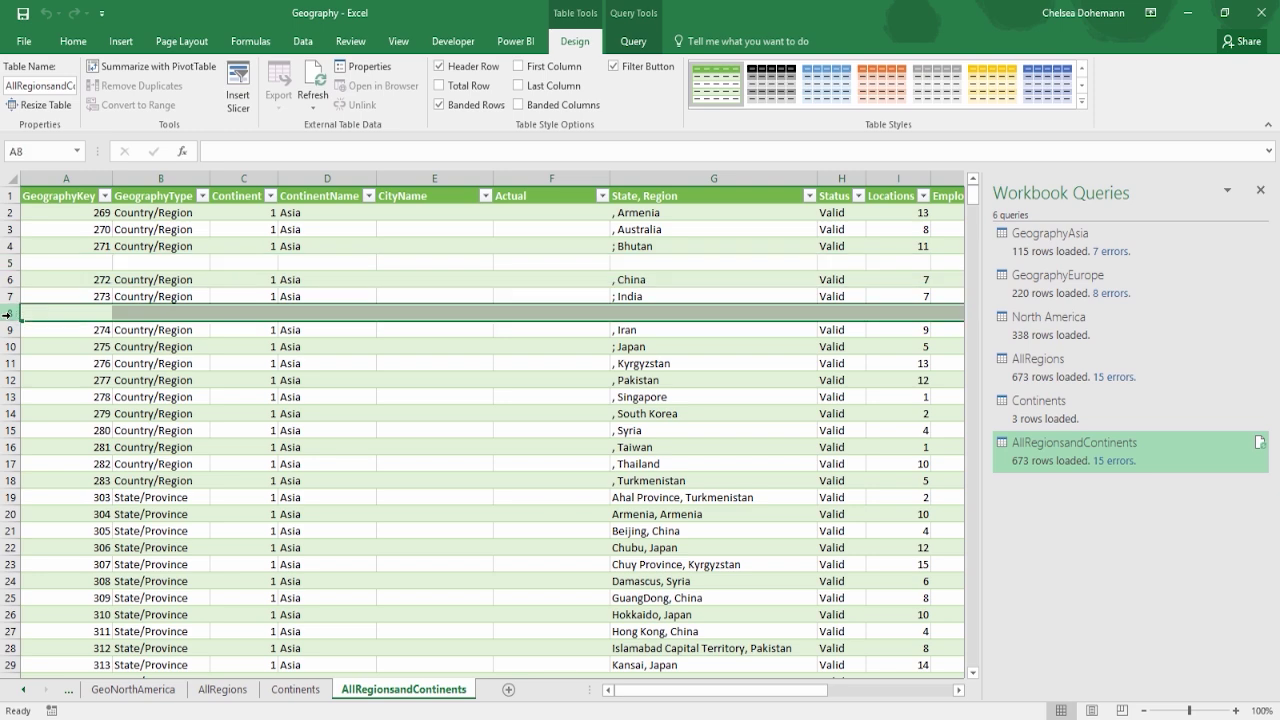
{"action": "left_click", "coordinate": [468, 197]}
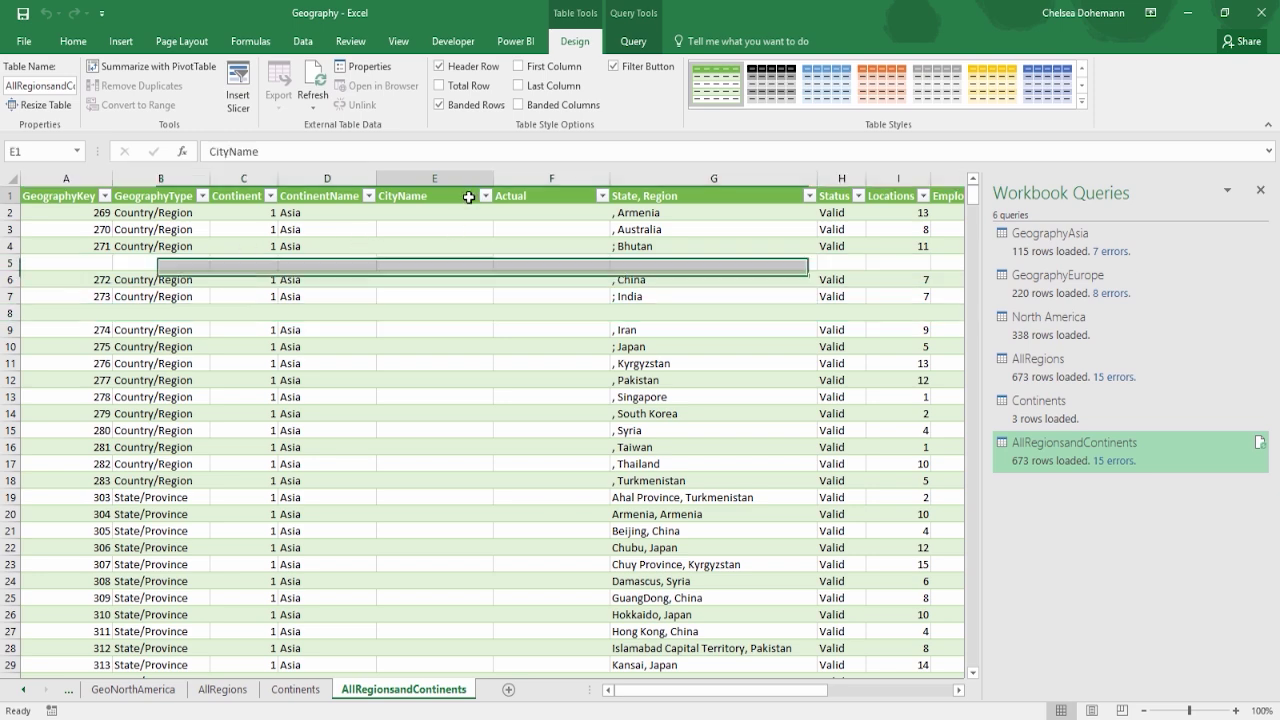
{"action": "left_click", "coordinate": [550, 197]}
{"action": "scroll", "coordinate": [528, 349], "scroll_direction": "down", "scroll_amount": 9}
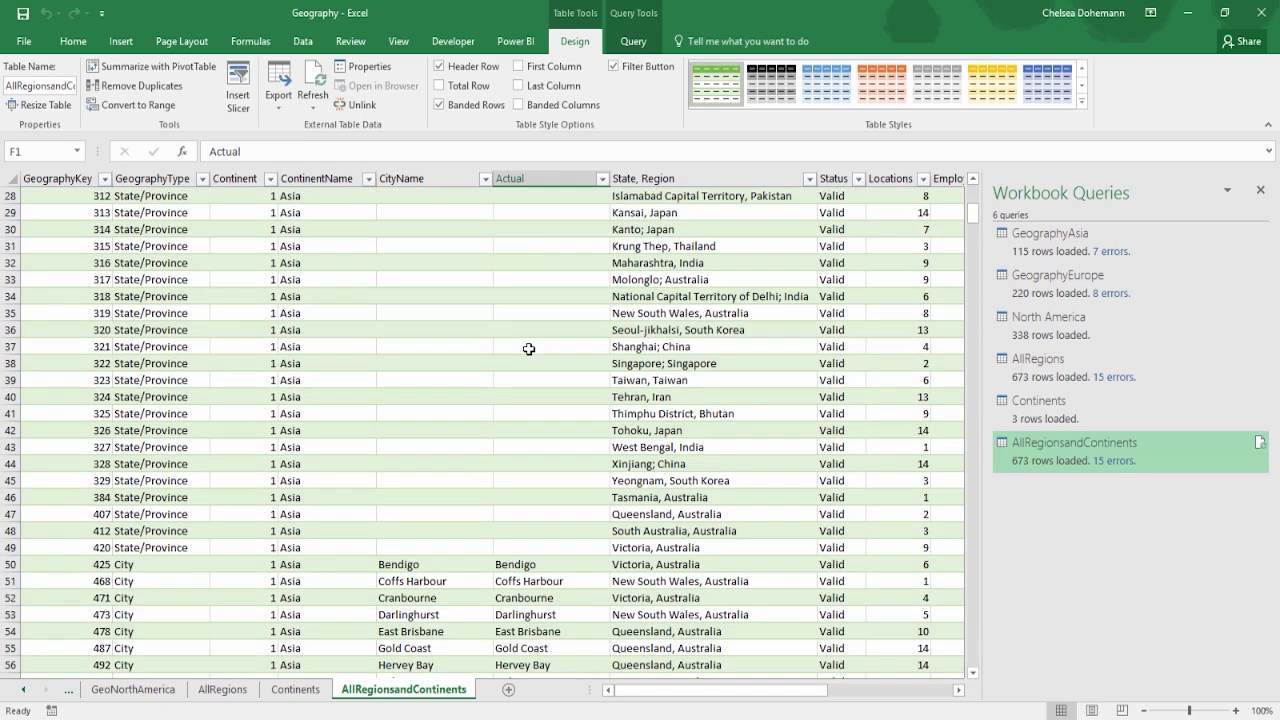
{"action": "scroll", "coordinate": [528, 349], "scroll_direction": "down", "scroll_amount": 5}
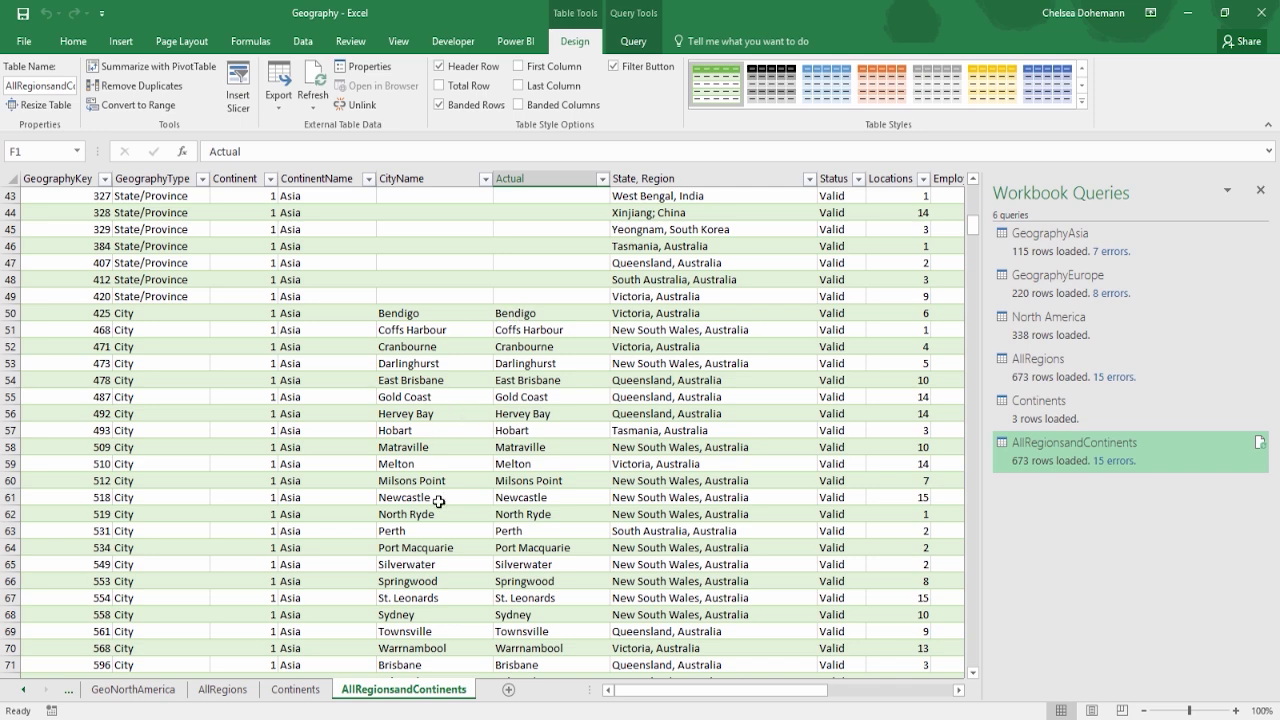
{"action": "scroll", "coordinate": [527, 580], "scroll_direction": "up", "scroll_amount": 13}
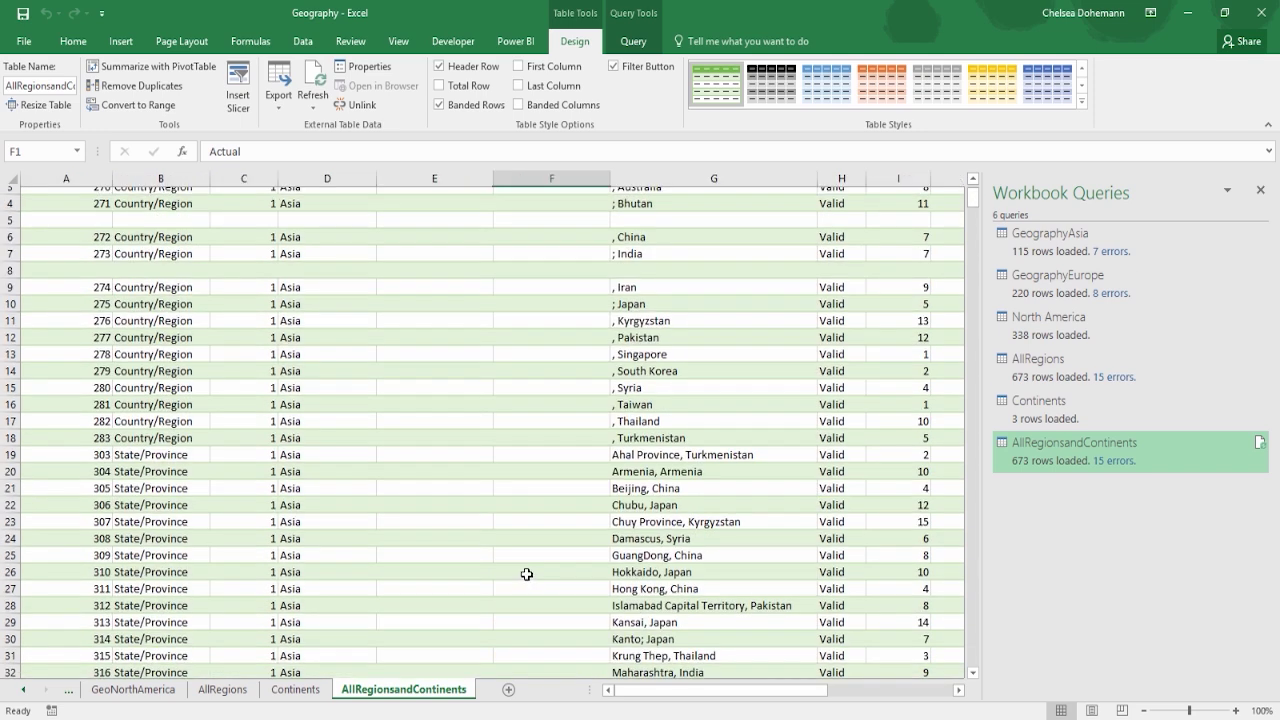
{"action": "scroll", "coordinate": [527, 574], "scroll_direction": "up", "scroll_amount": 1}
Step: Check the entries in the Status column of the AllRegionsandContinents table
{"action": "left_click", "coordinate": [826, 190]}
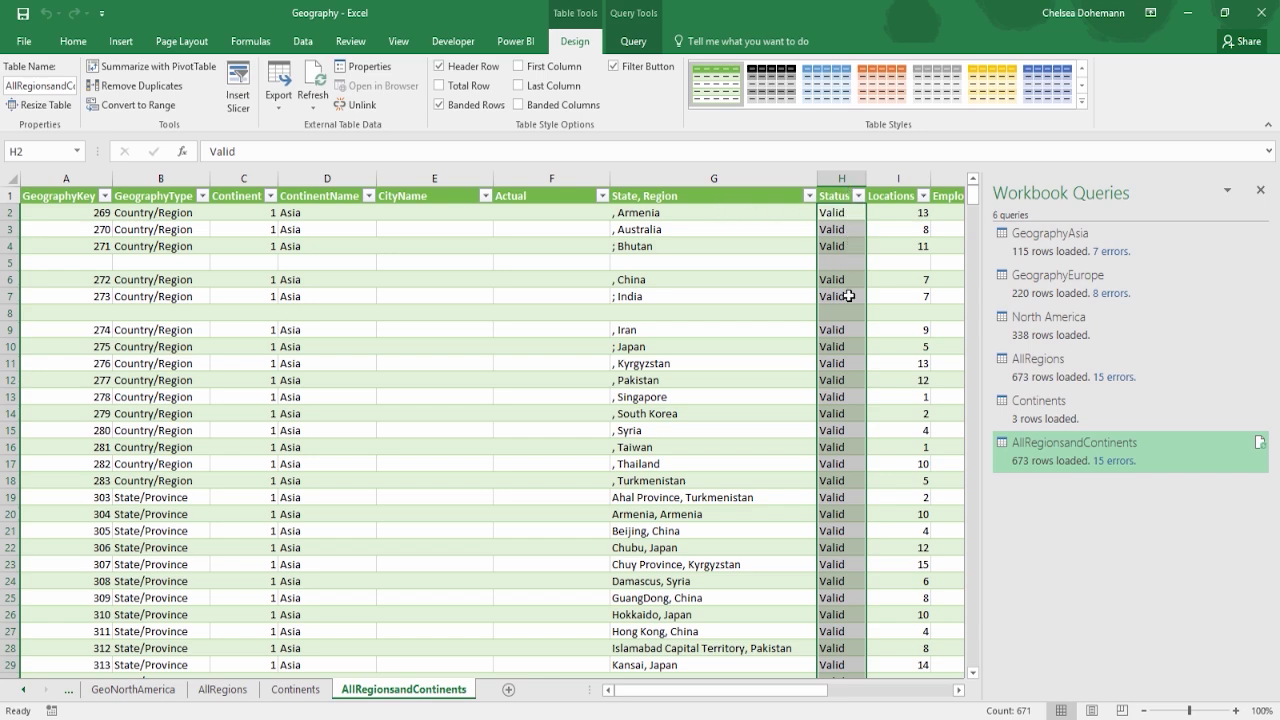
{"action": "scroll", "coordinate": [838, 385], "scroll_direction": "down", "scroll_amount": 10}
{"action": "scroll", "coordinate": [836, 385], "scroll_direction": "up", "scroll_amount": 8}
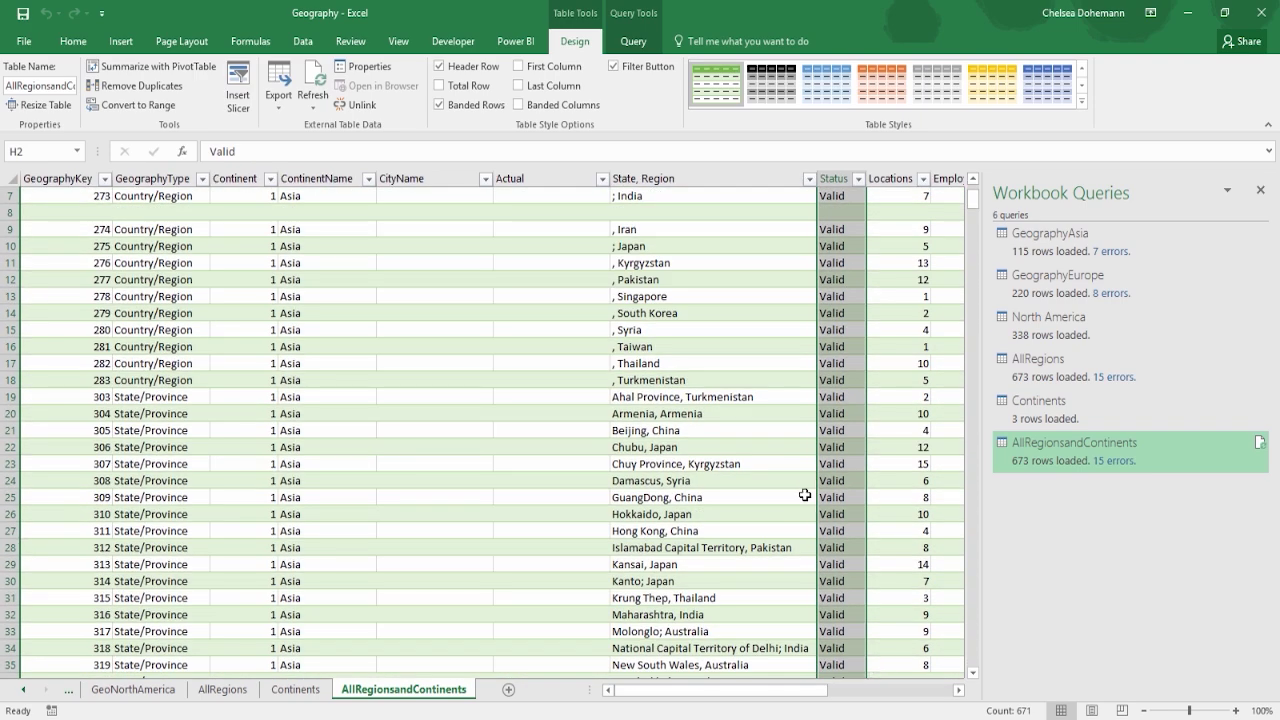
{"action": "scroll", "coordinate": [805, 495], "scroll_direction": "up", "scroll_amount": 2}
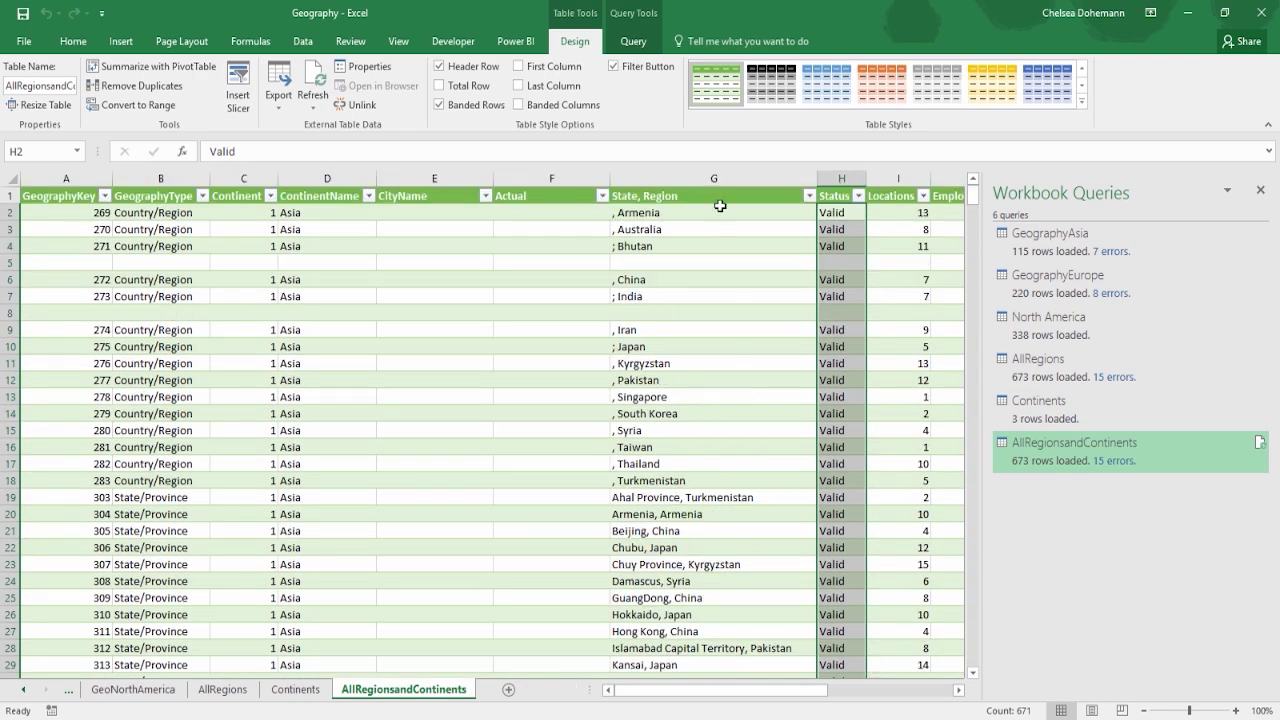
Step: Examine how state and region are combined in the State, Region column, comparing the comma and semicolon delimiters
{"action": "left_click", "coordinate": [712, 196]}
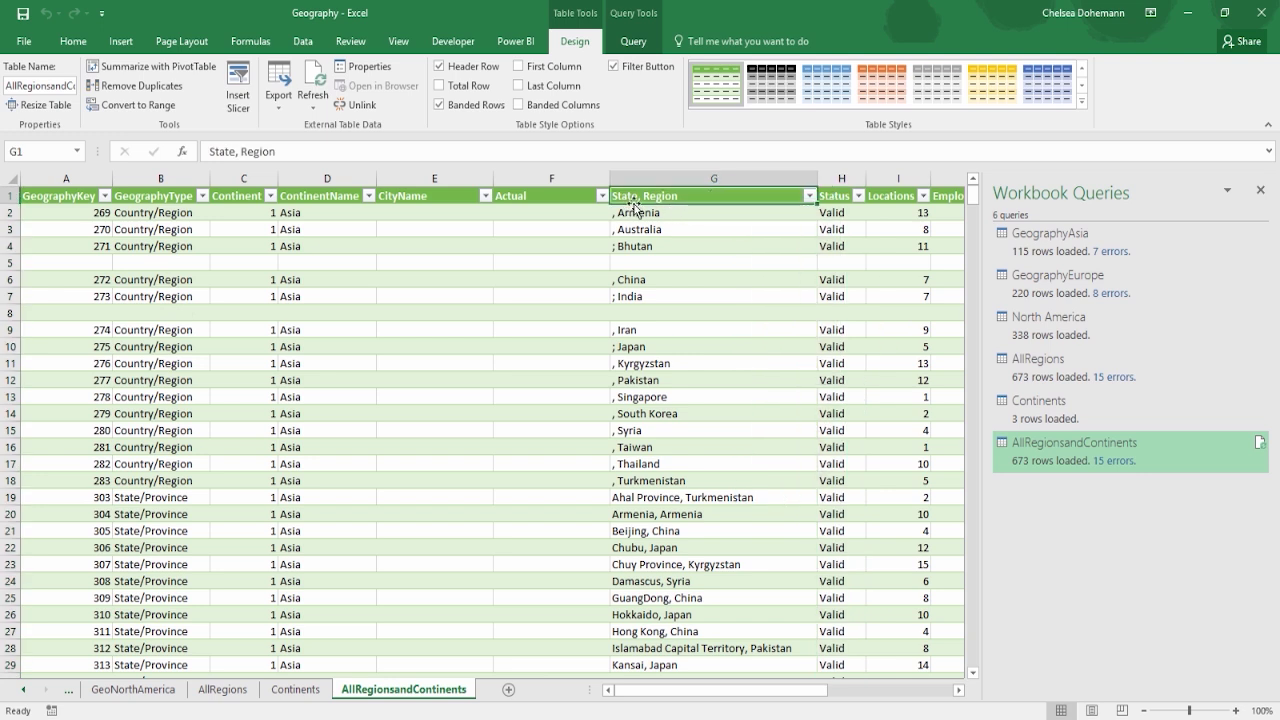
{"action": "left_click", "coordinate": [623, 213]}
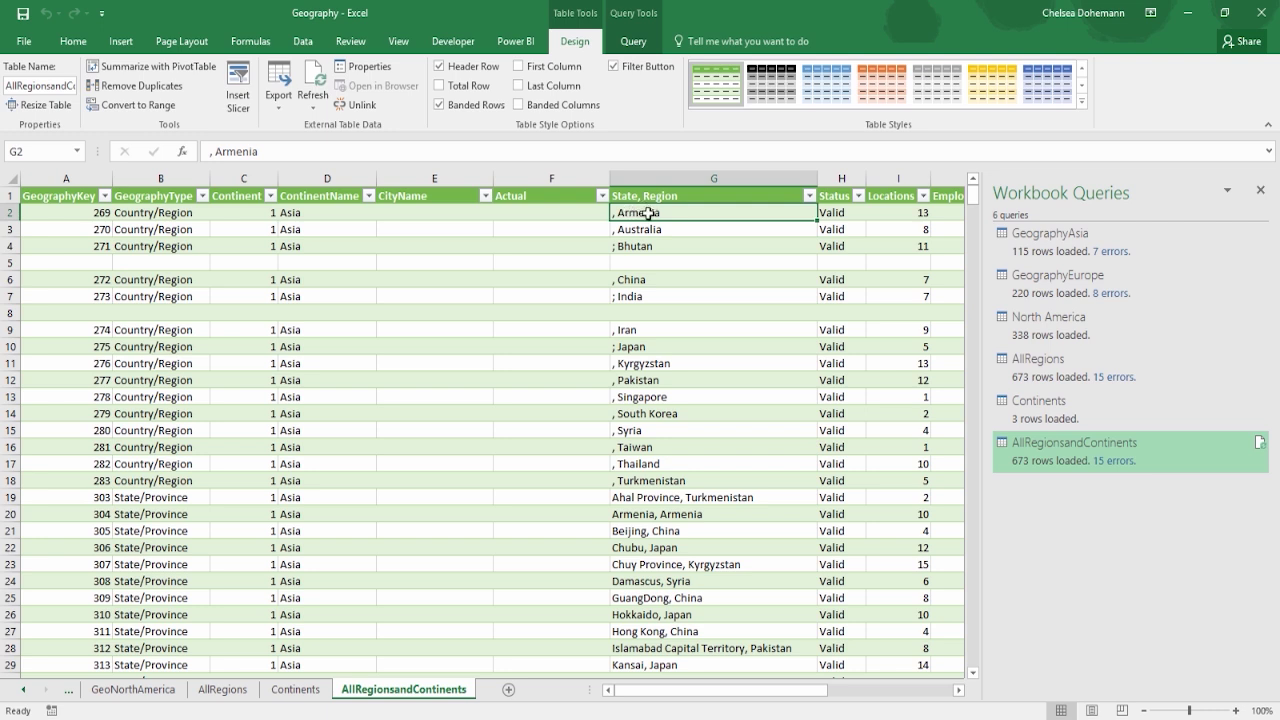
{"action": "left_click", "coordinate": [649, 228]}
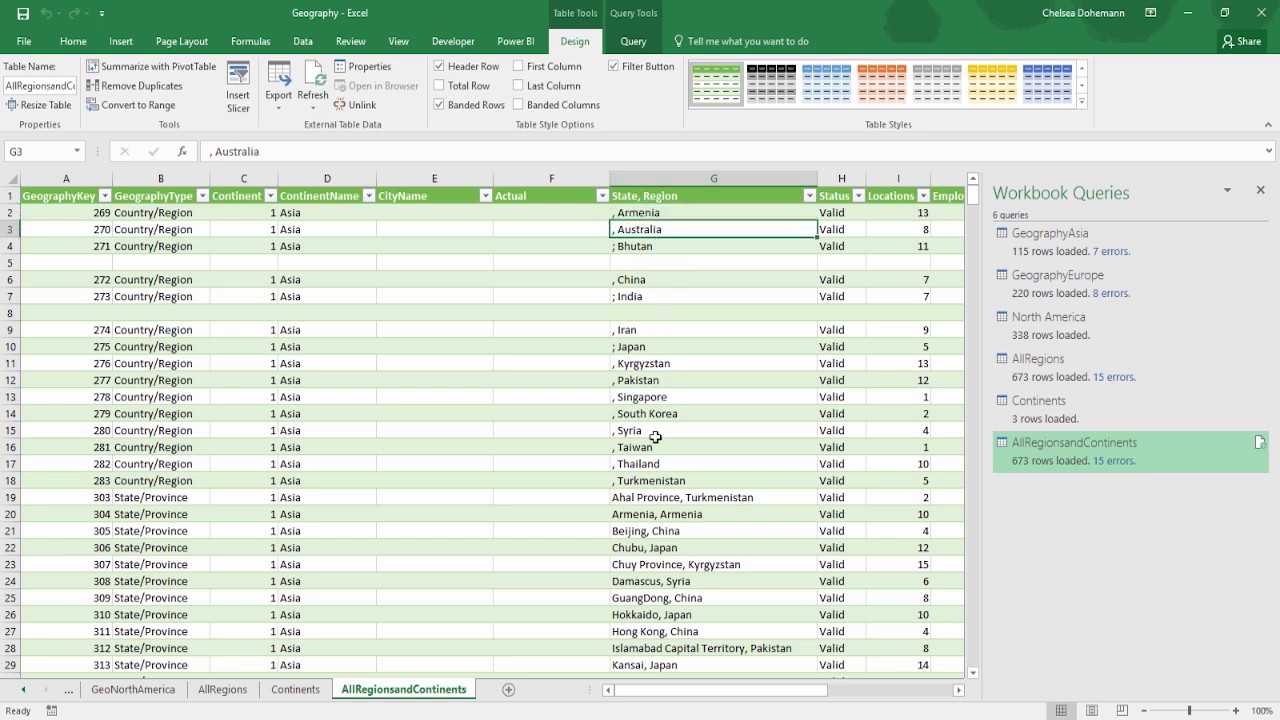
{"action": "left_click", "coordinate": [654, 531]}
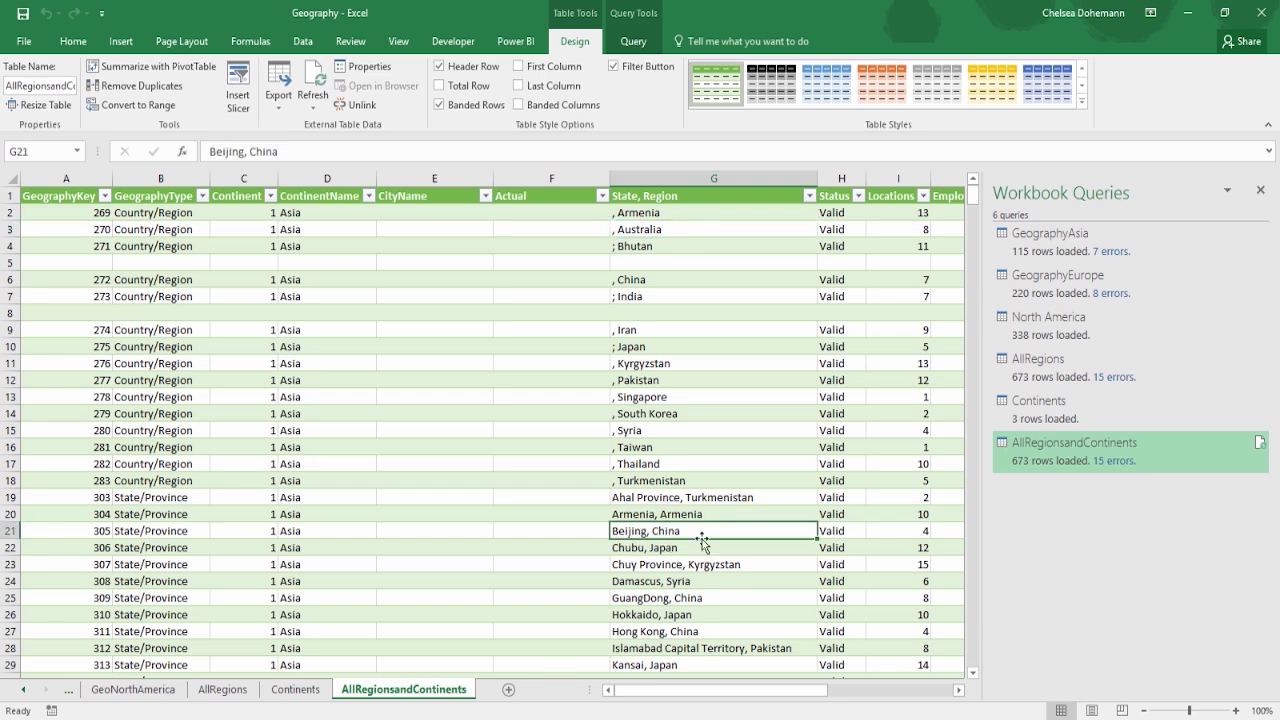
{"action": "scroll", "coordinate": [617, 621], "scroll_direction": "down", "scroll_amount": 1}
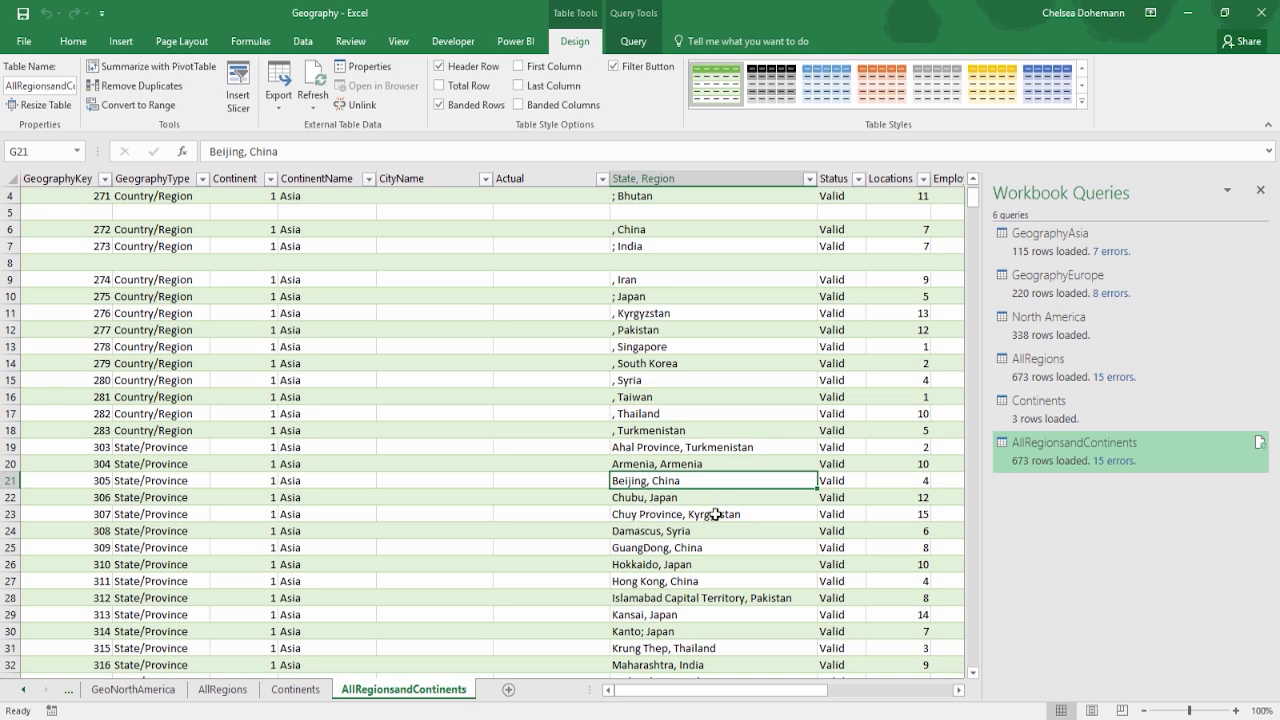
{"action": "scroll", "coordinate": [690, 480], "scroll_direction": "up", "scroll_amount": 1}
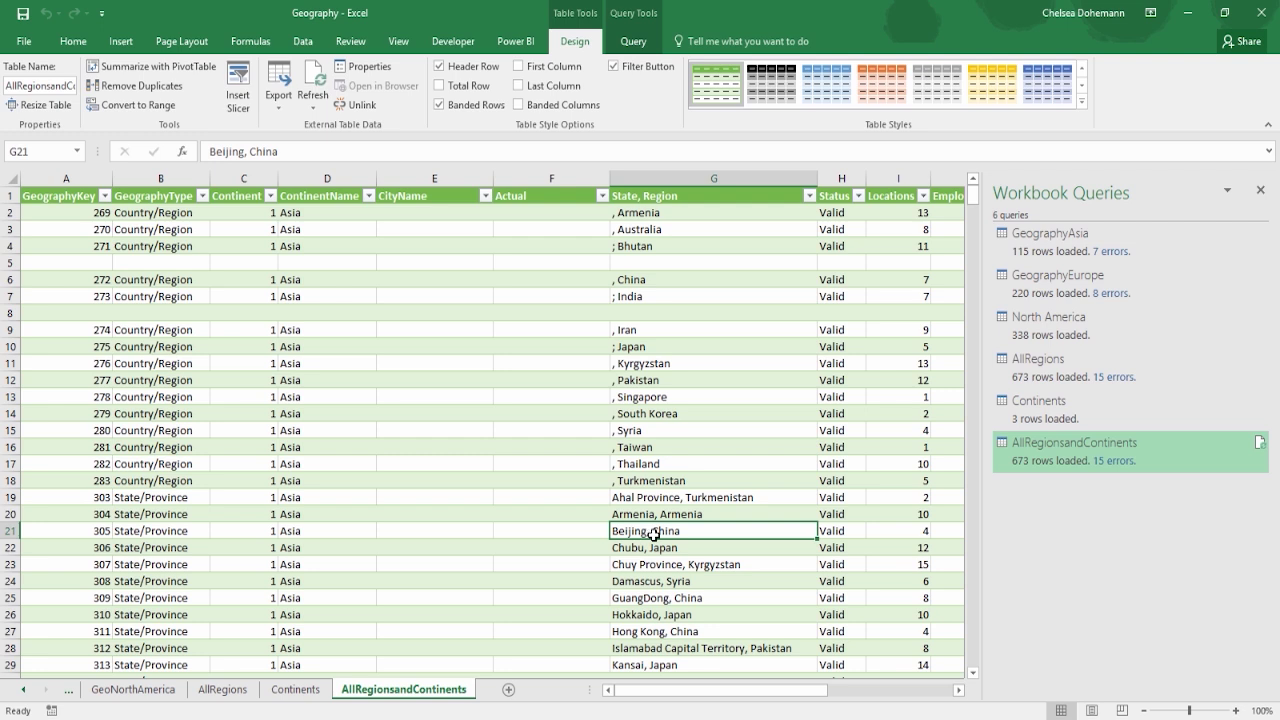
{"action": "left_click", "coordinate": [646, 250]}
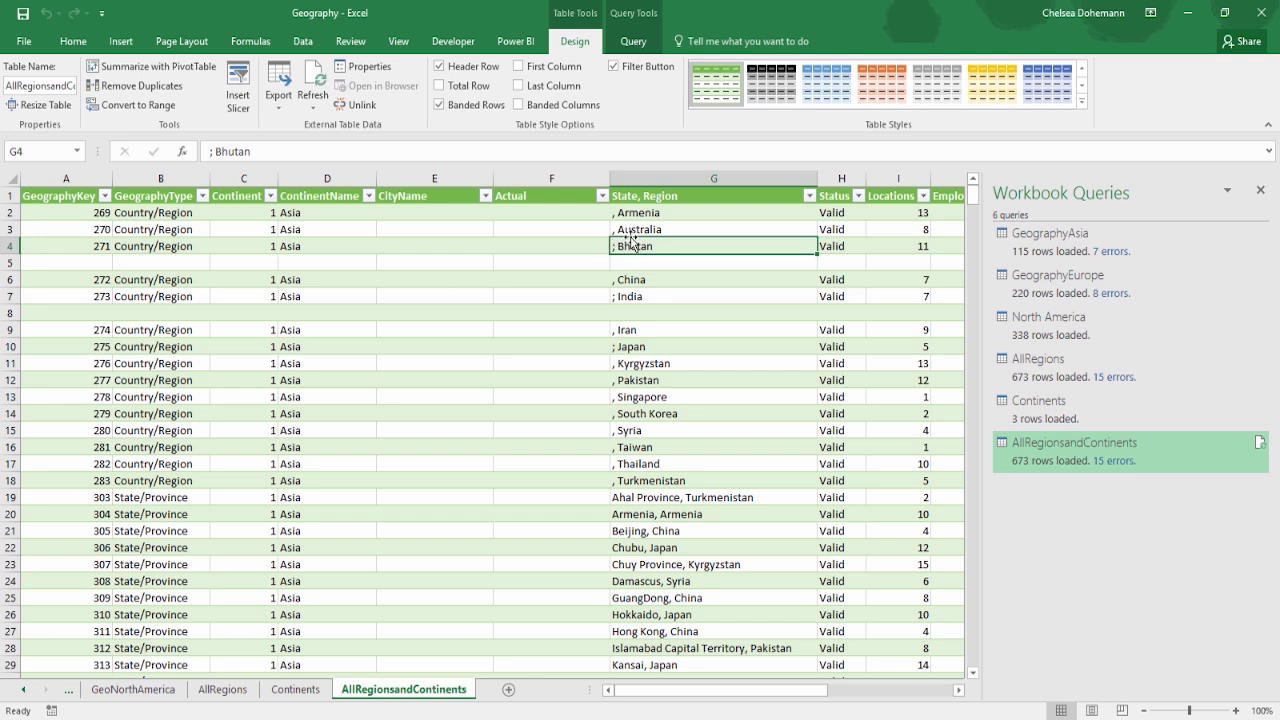
{"action": "left_click", "coordinate": [638, 176]}
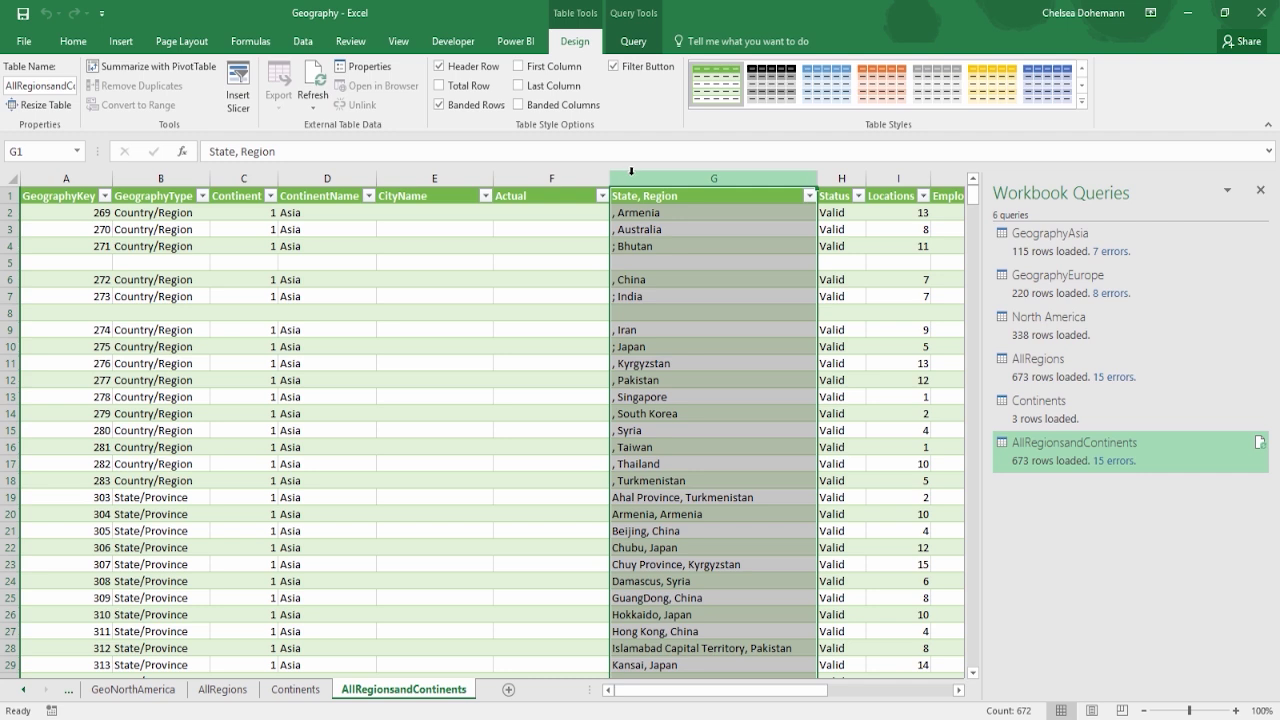
{"action": "left_click", "coordinate": [616, 250]}
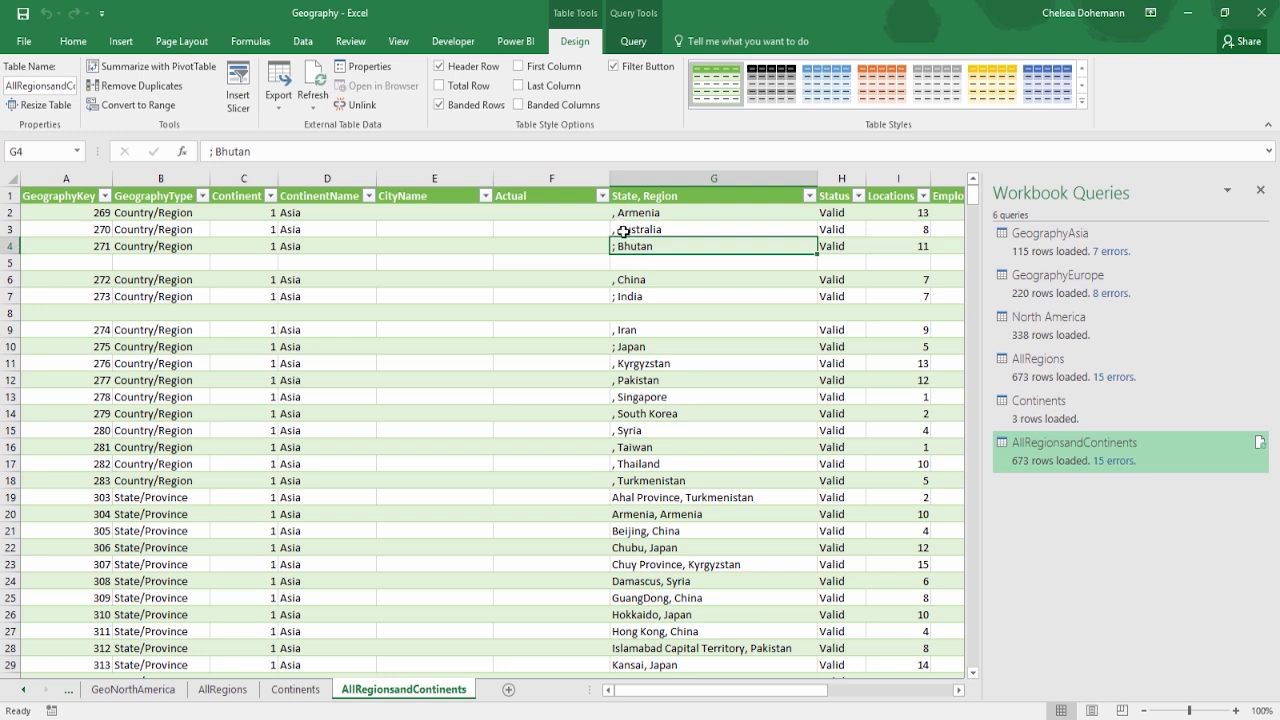
{"action": "left_click_drag", "start_coordinate": [620, 230], "coordinate": [620, 256]}
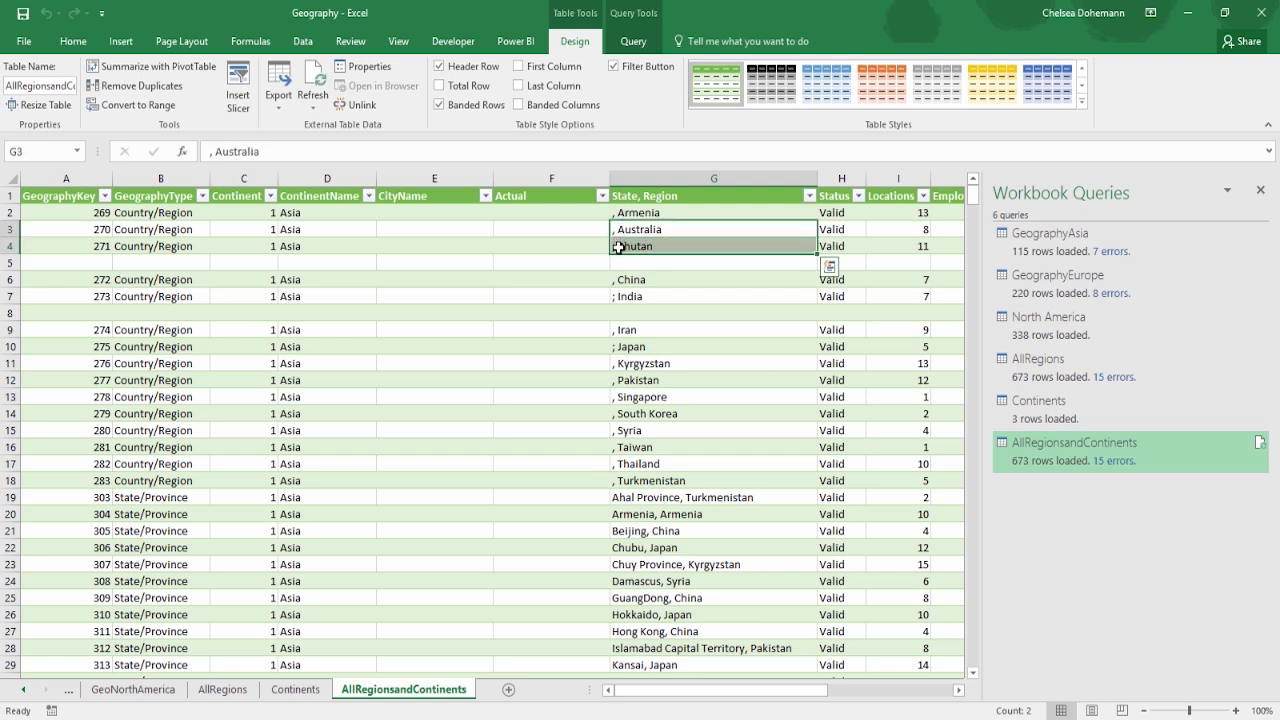
{"action": "left_click", "coordinate": [630, 247]}
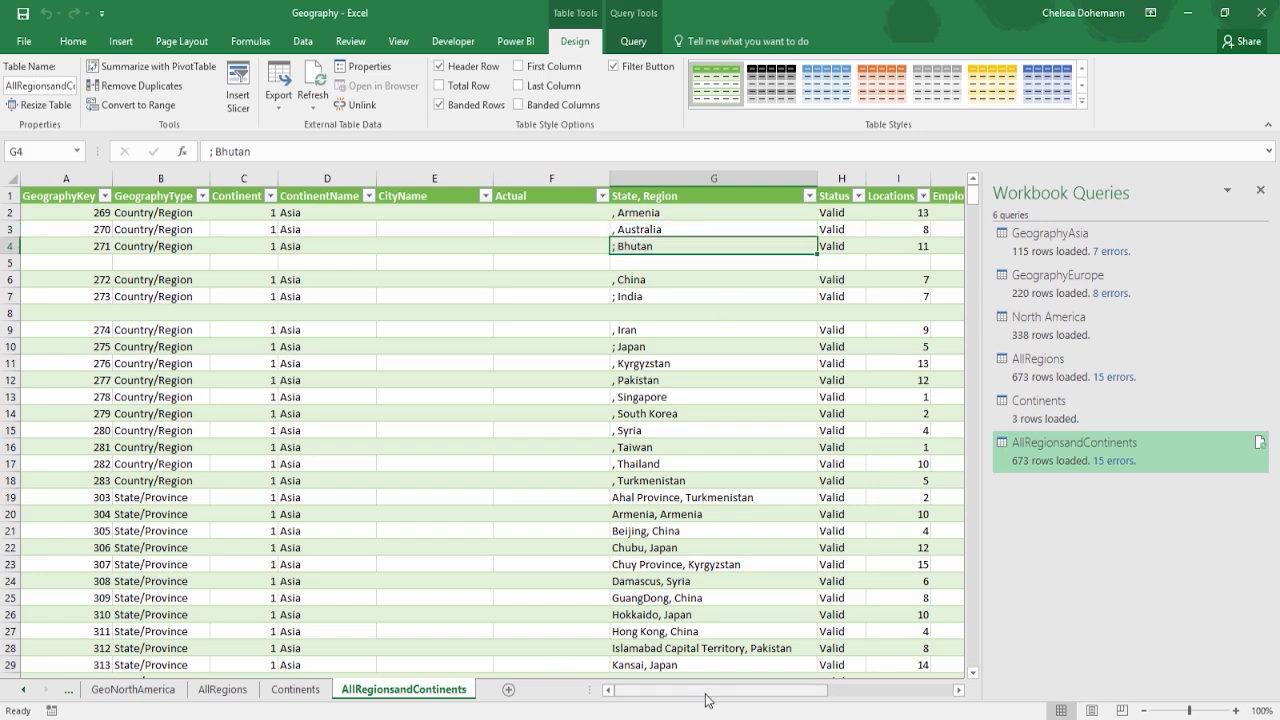
Step: Examine the LoadDate and UpdateDate columns of the AllRegionsandContinents table, checking how their dates are formatted
{"action": "left_click_drag", "start_coordinate": [806, 692], "coordinate": [852, 692]}
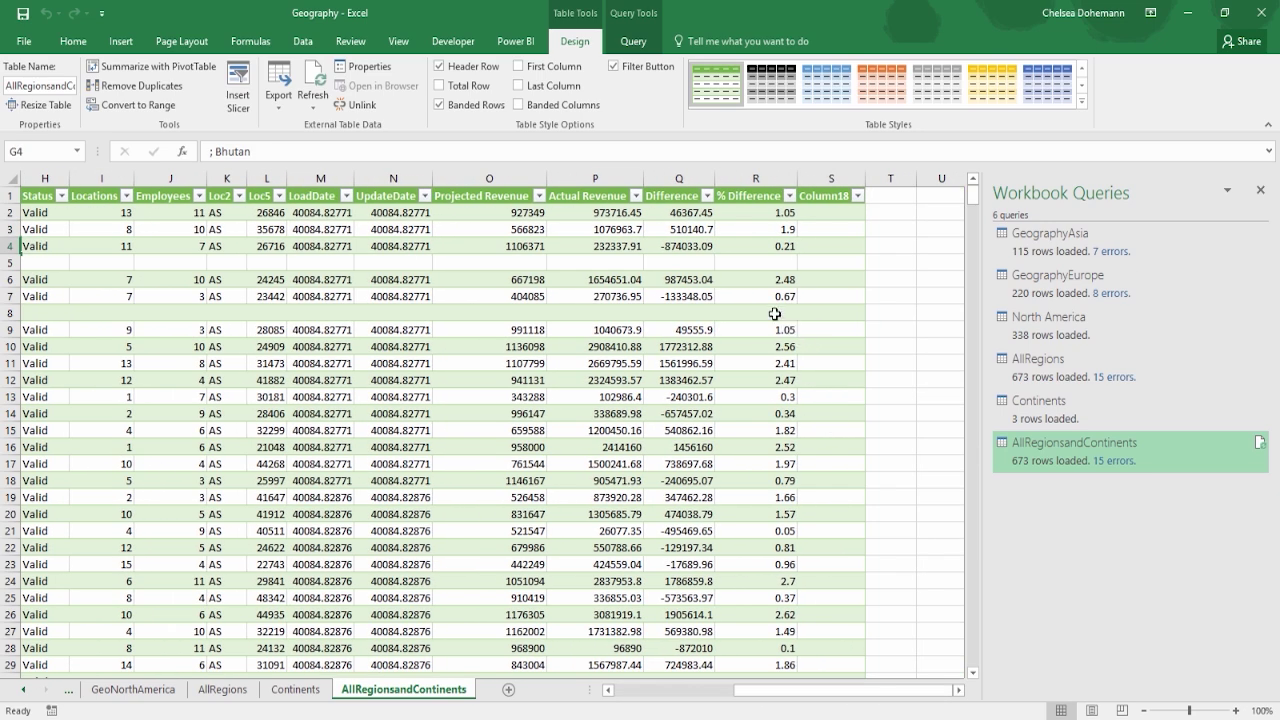
{"action": "left_click_drag", "start_coordinate": [400, 195], "coordinate": [320, 196]}
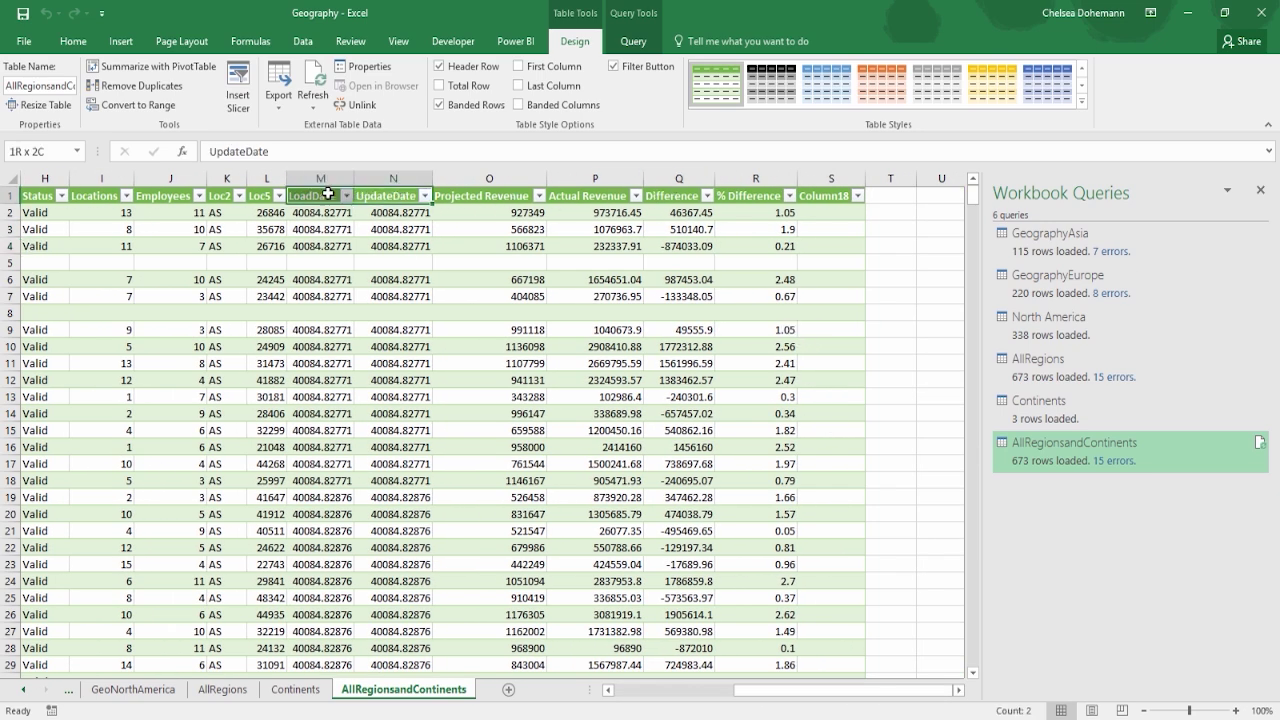
{"action": "left_click", "coordinate": [326, 245]}
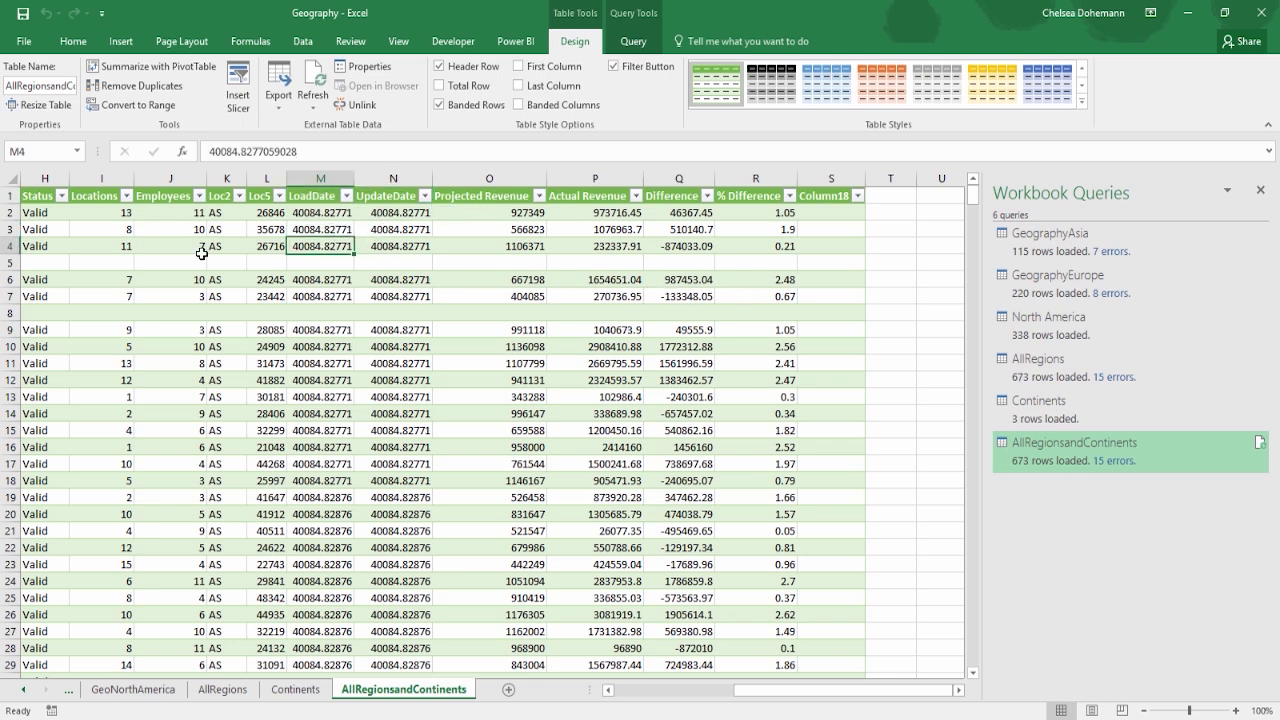
Step: Examine the Loc2 and Loc5 columns of the AllRegionsandContinents table as two parts of a location code
{"action": "left_click_drag", "start_coordinate": [874, 689], "coordinate": [840, 690]}
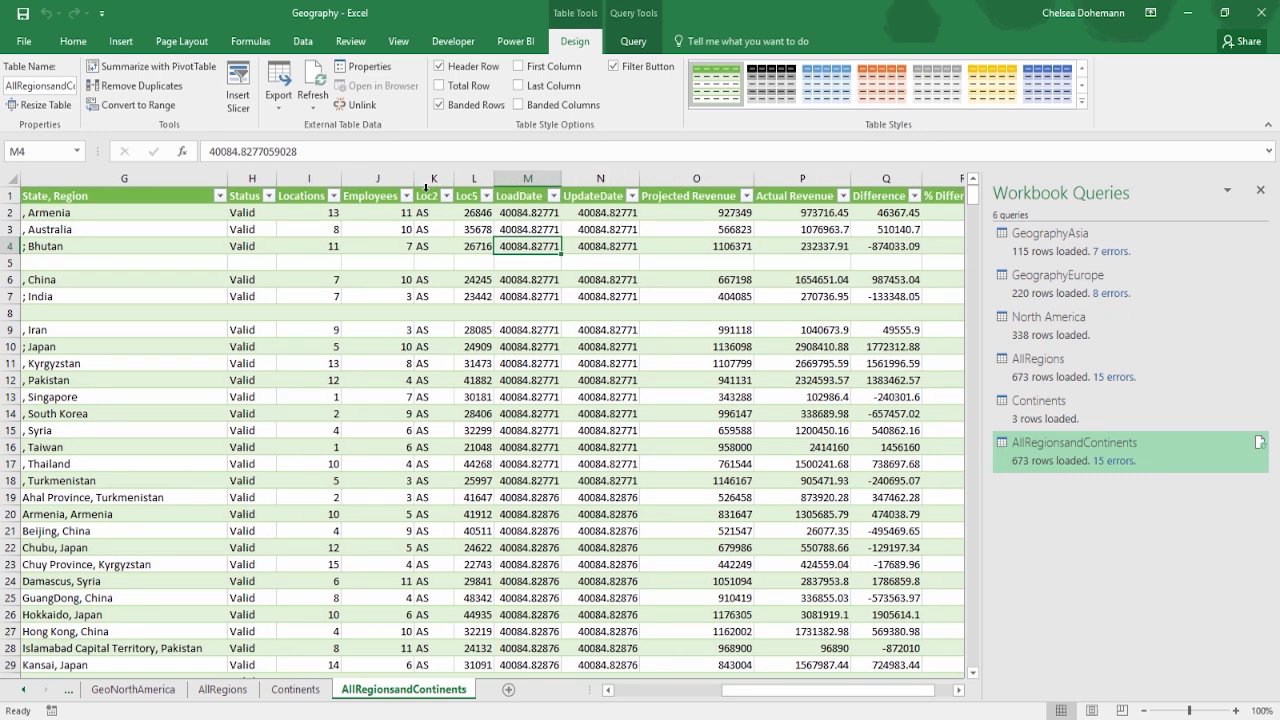
{"action": "left_click", "coordinate": [432, 193]}
{"action": "left_click_drag", "start_coordinate": [432, 193], "coordinate": [474, 194]}
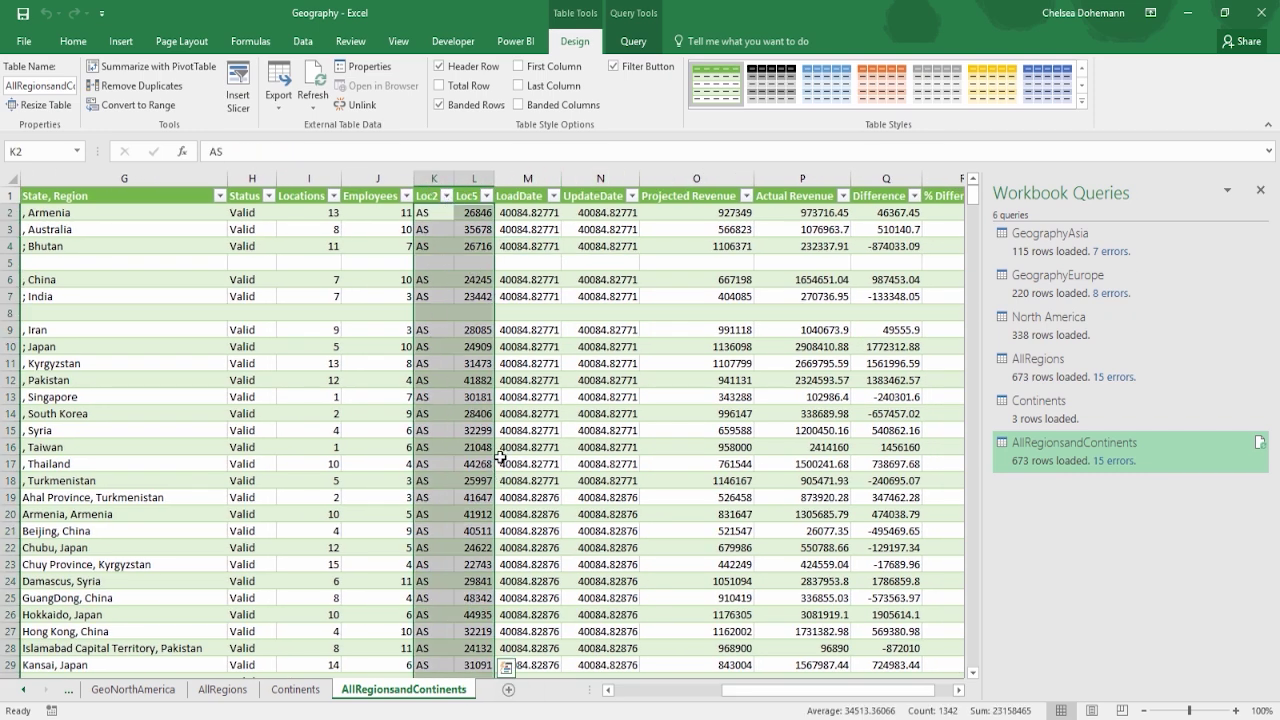
{"action": "left_click", "coordinate": [430, 230]}
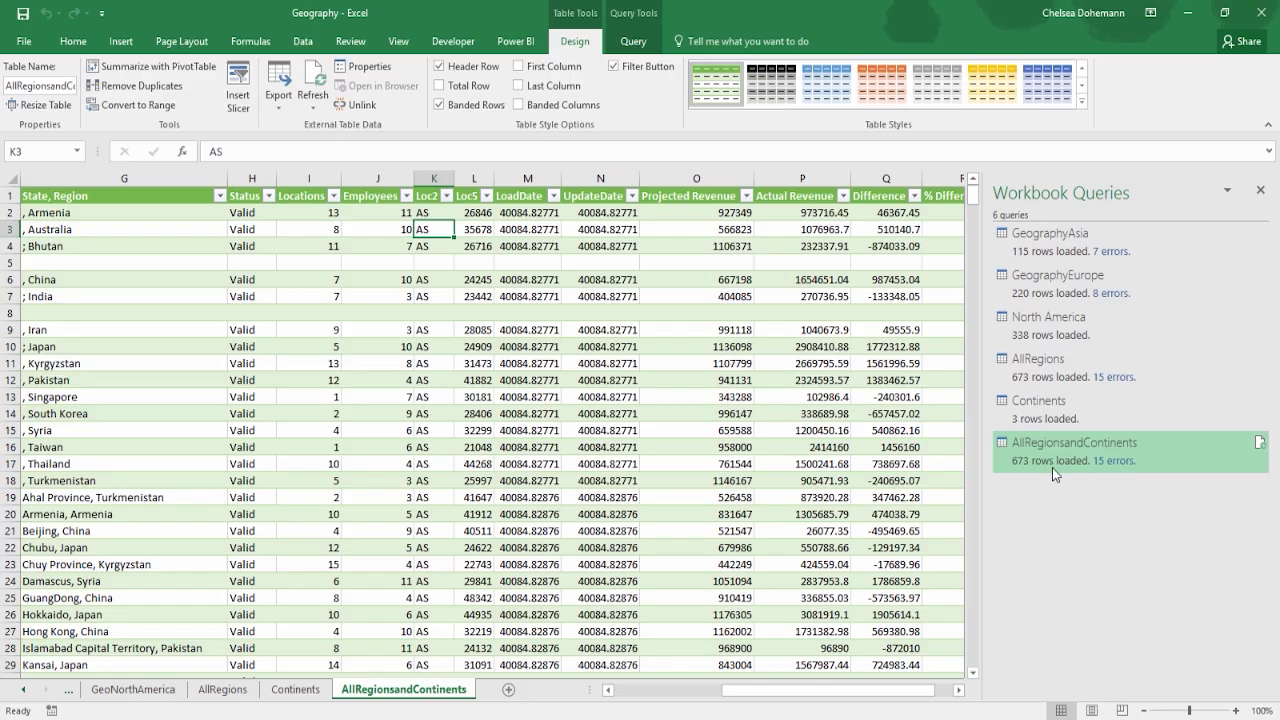
Step: Open the AllRegionsandContinents query for editing in the Query Editor
{"action": "mouse_move", "coordinate": [1033, 451]}
{"action": "right_click", "coordinate": [1054, 446]}
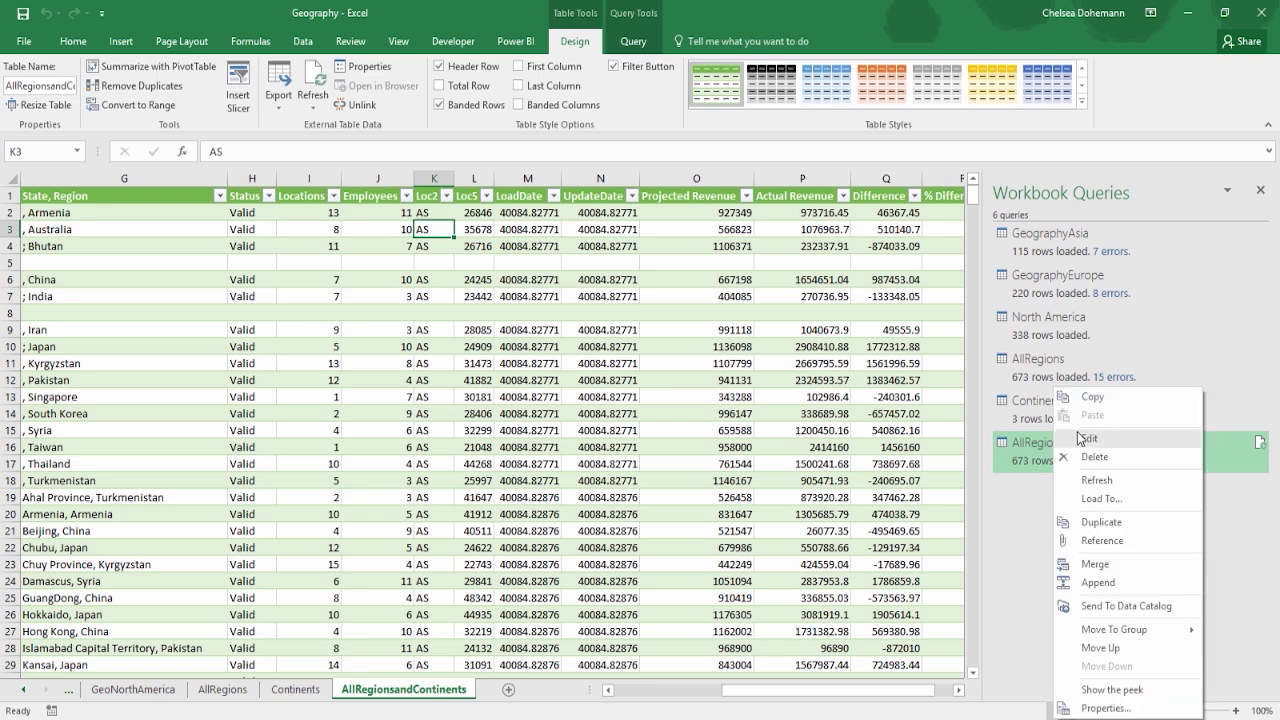
{"action": "left_click", "coordinate": [1016, 450]}
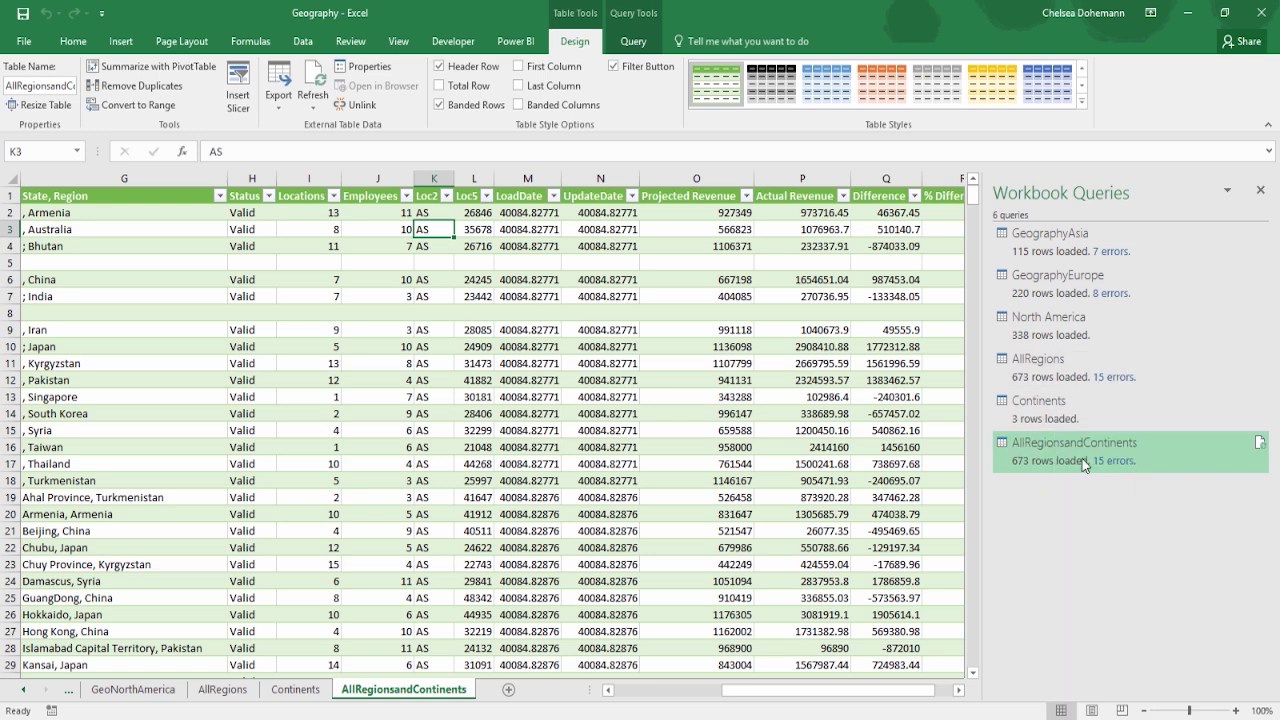
{"action": "mouse_move", "coordinate": [1084, 464]}
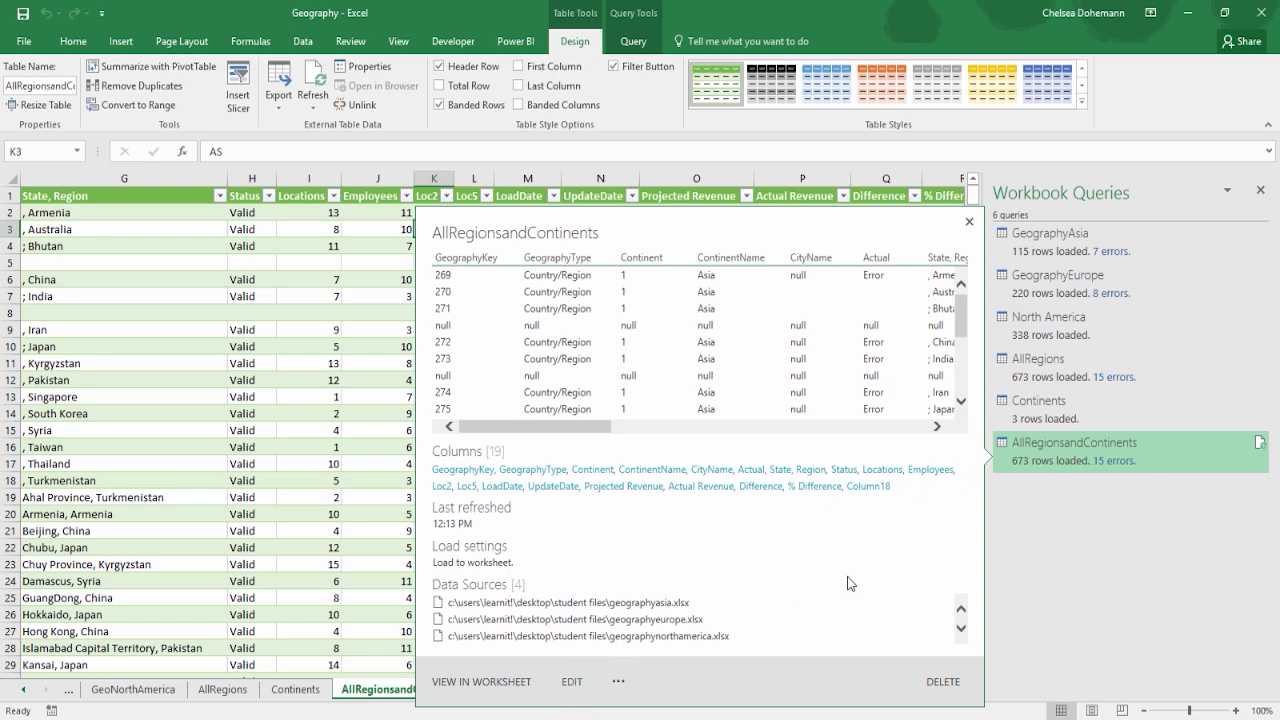
{"action": "double_click", "coordinate": [1062, 441]}
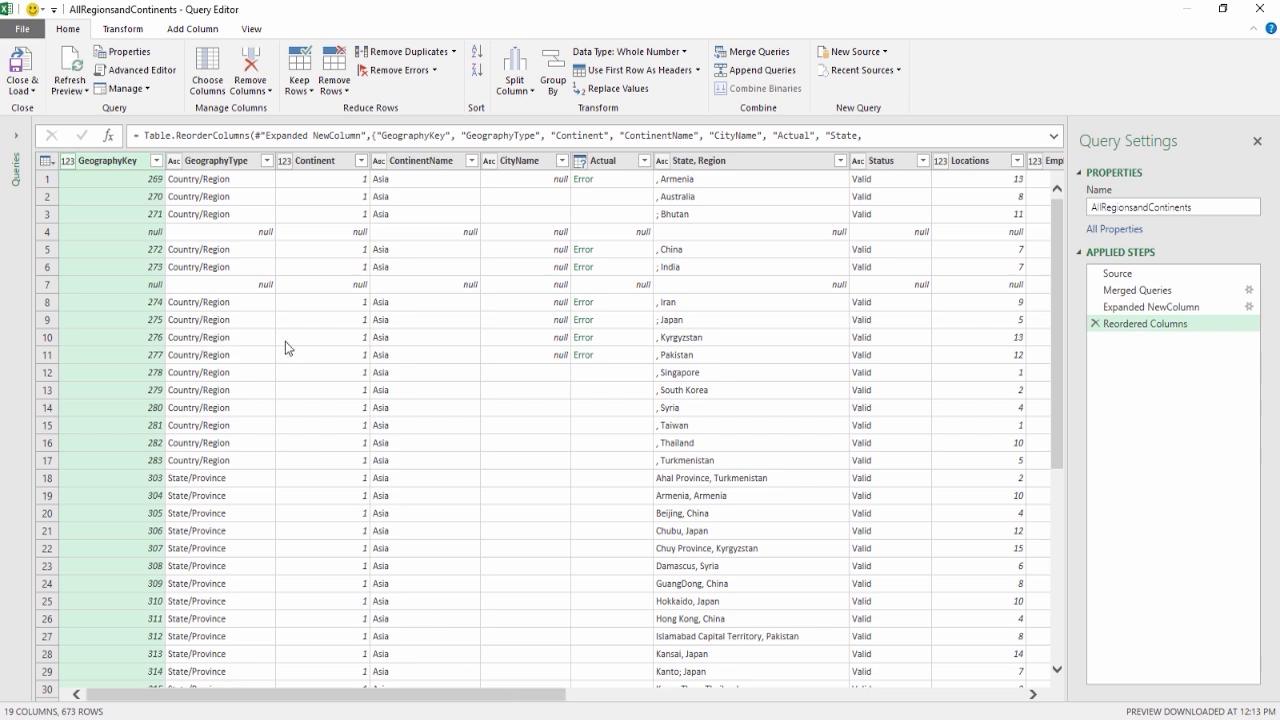
Step: Compare the CityName and Actual columns in the query preview, including the city rows further down
{"action": "left_click", "coordinate": [540, 162]}
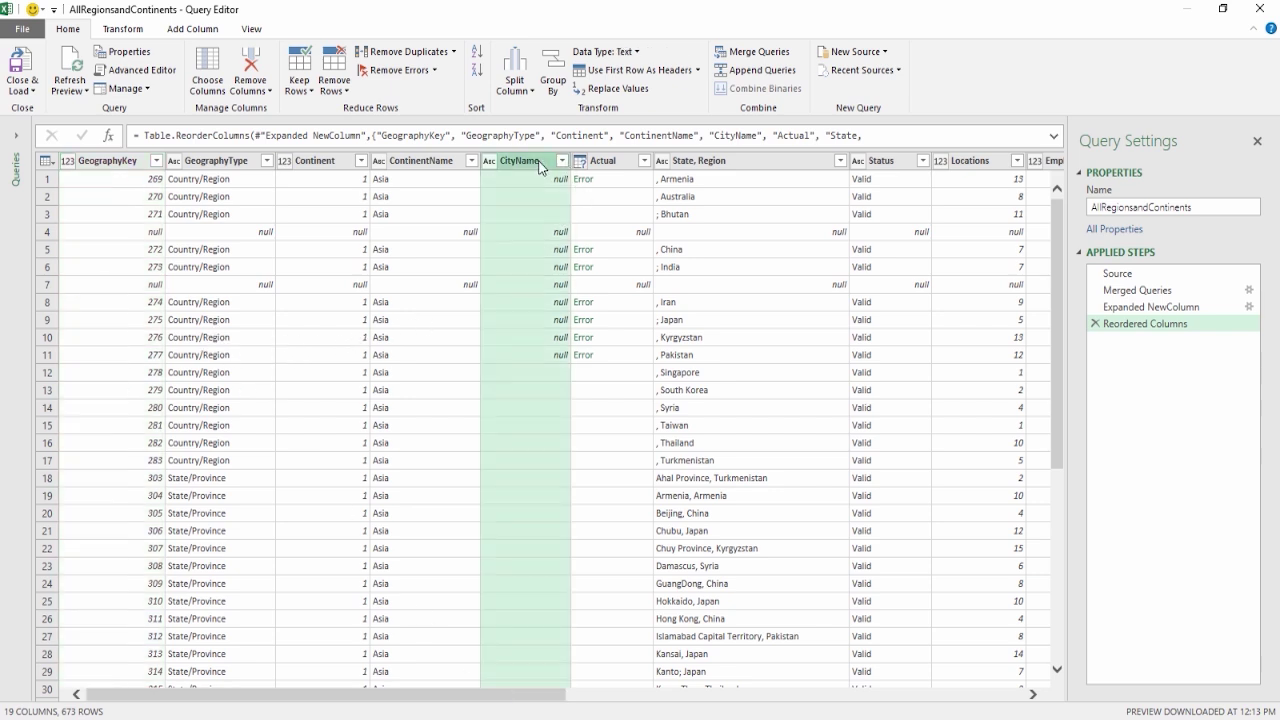
{"action": "left_click", "coordinate": [601, 160]}
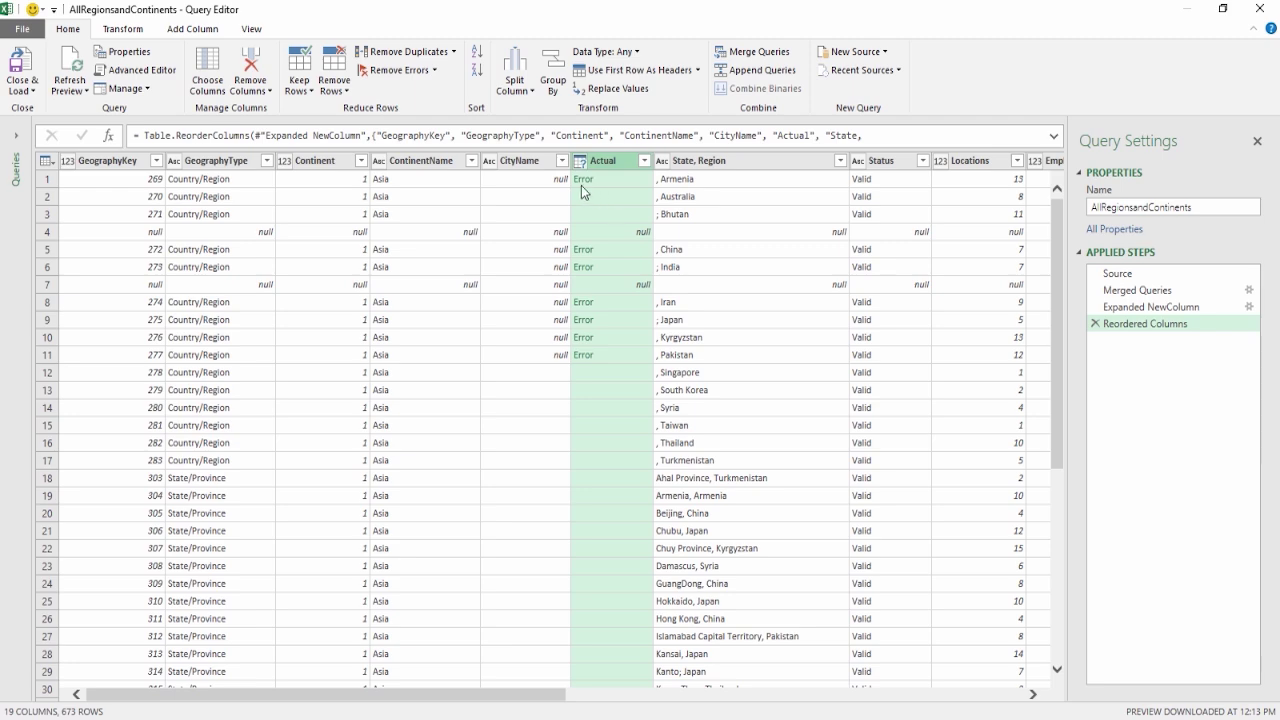
{"action": "scroll", "coordinate": [591, 327], "scroll_direction": "down", "scroll_amount": 4}
{"action": "scroll", "coordinate": [596, 368], "scroll_direction": "down", "scroll_amount": 8}
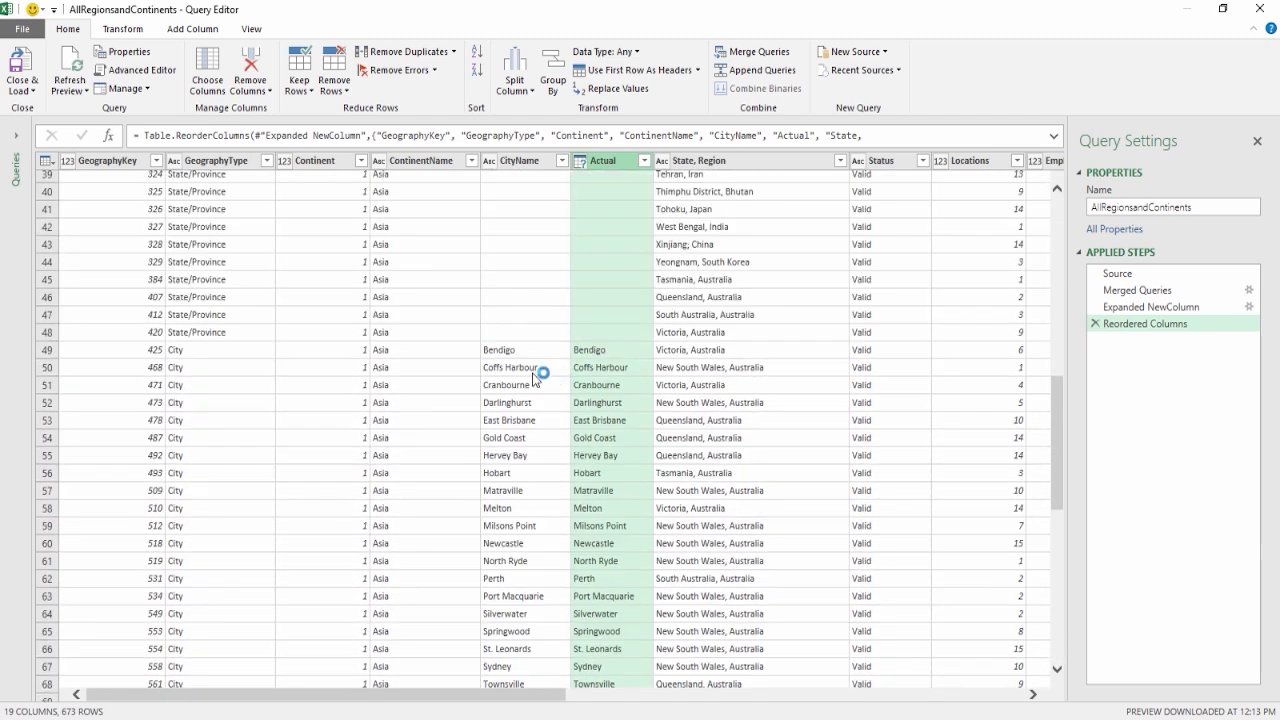
{"action": "scroll", "coordinate": [550, 433], "scroll_direction": "up", "scroll_amount": 12}
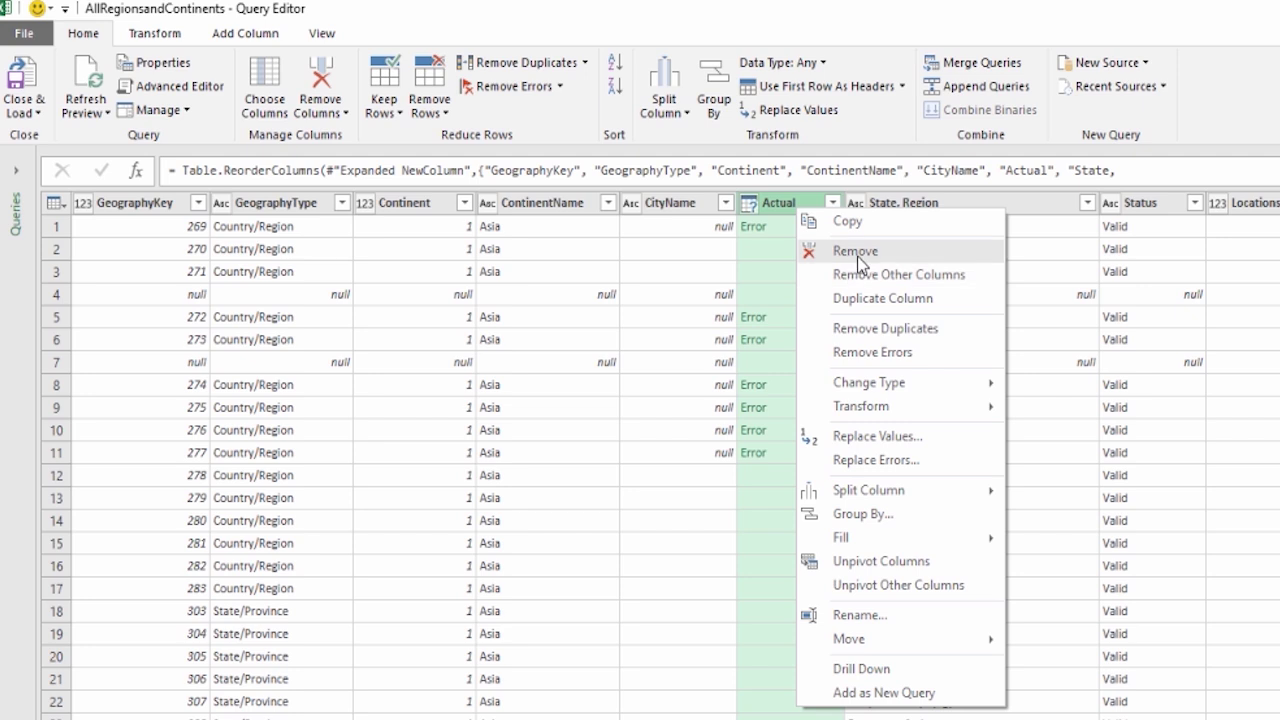
Step: Remove the Actual column and the Status column from the AllRegionsandContinents query
{"action": "left_click", "coordinate": [779, 206]}
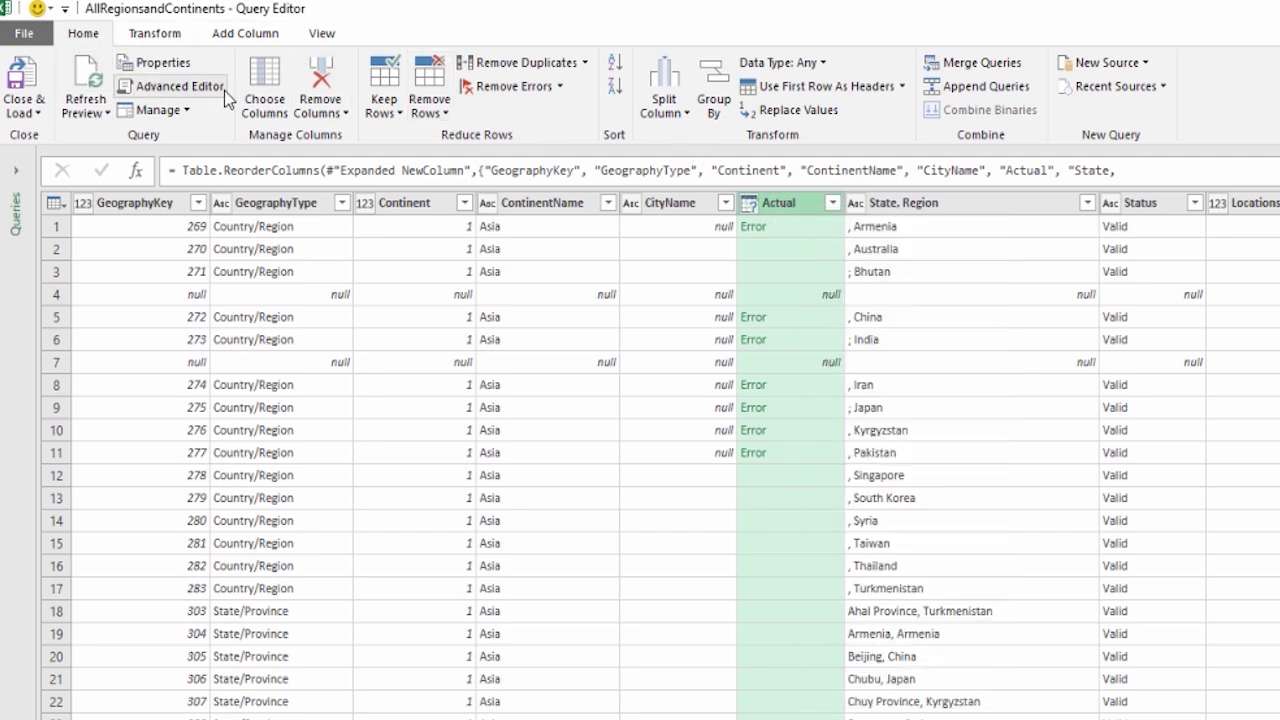
{"action": "left_click", "coordinate": [326, 113]}
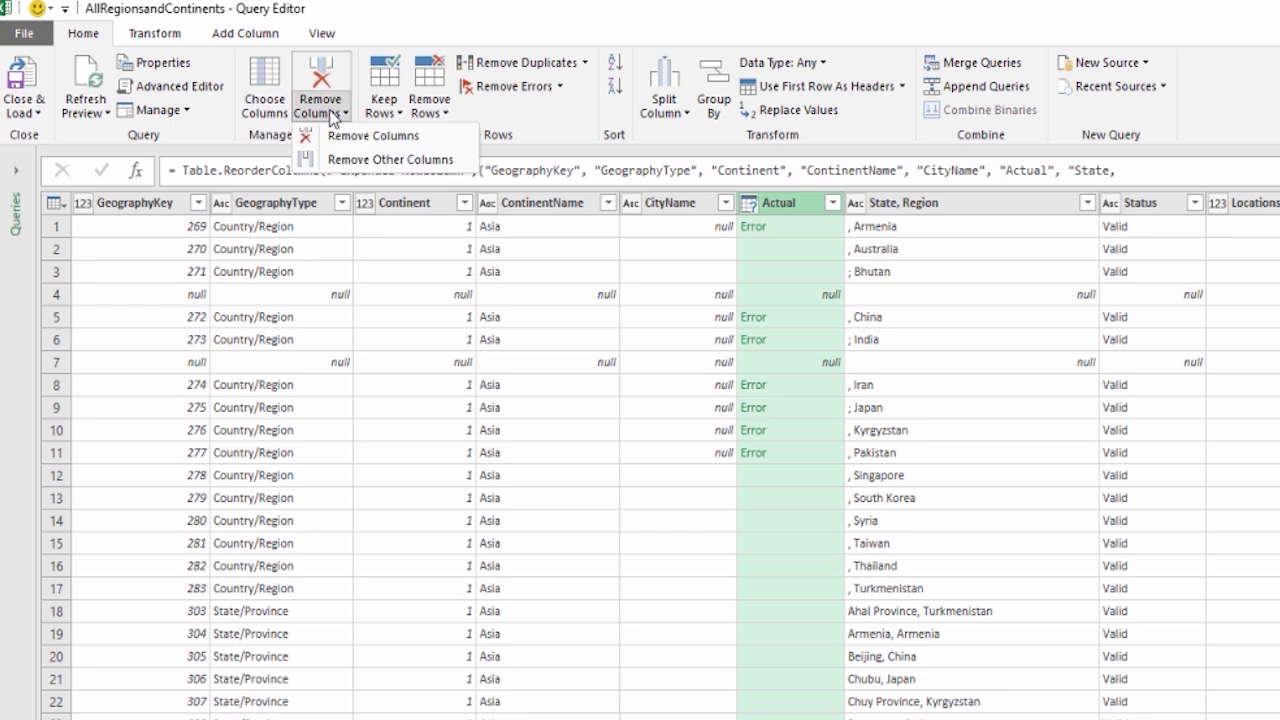
{"action": "left_click", "coordinate": [352, 141]}
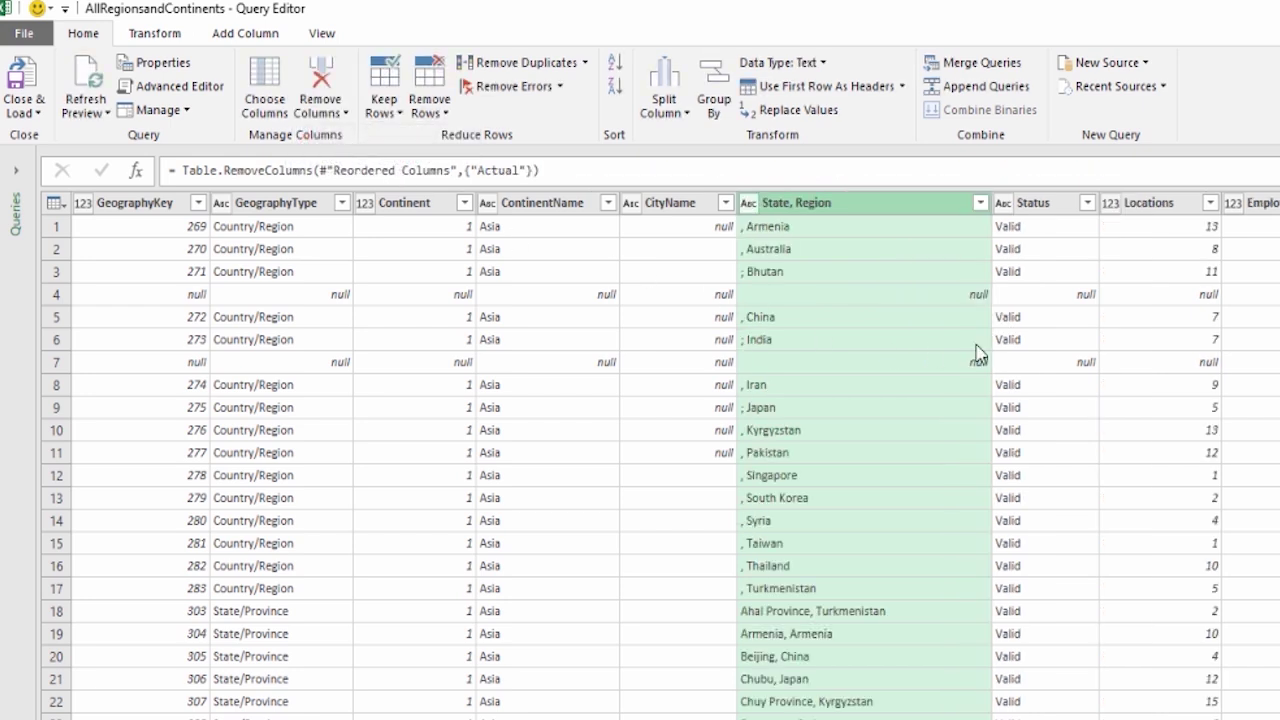
{"action": "left_click", "coordinate": [1036, 203]}
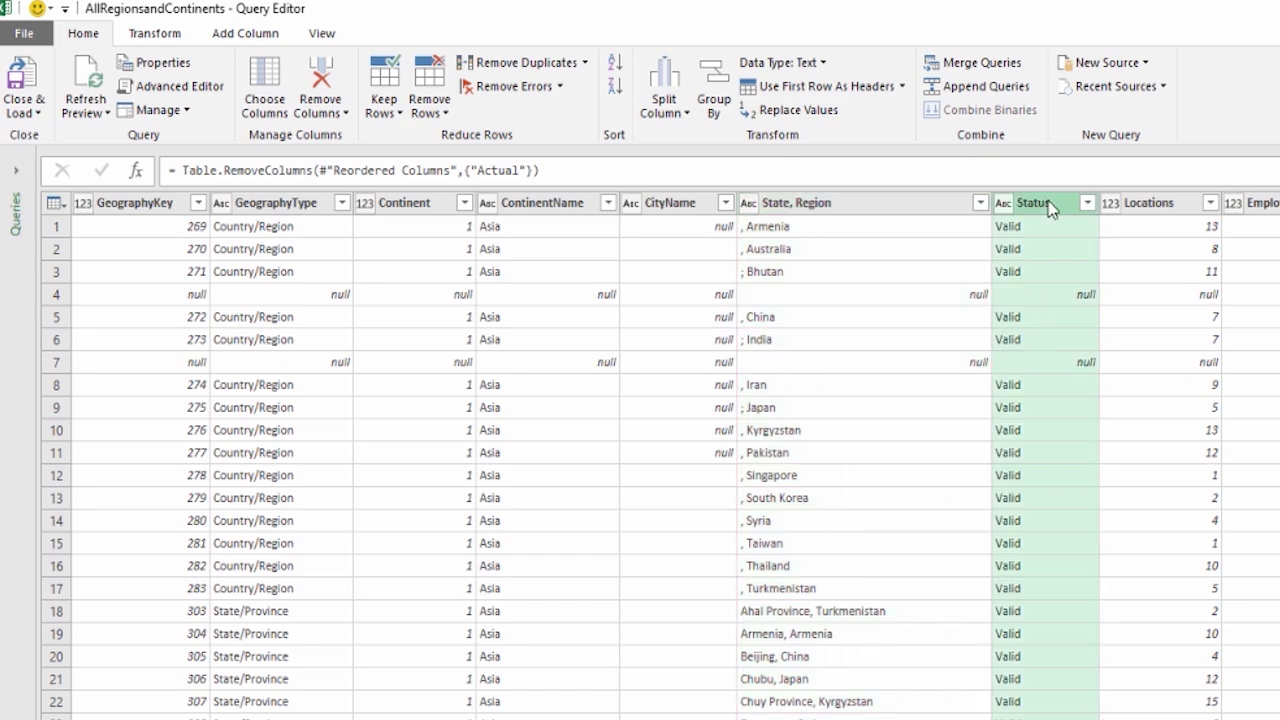
{"action": "left_click", "coordinate": [340, 112]}
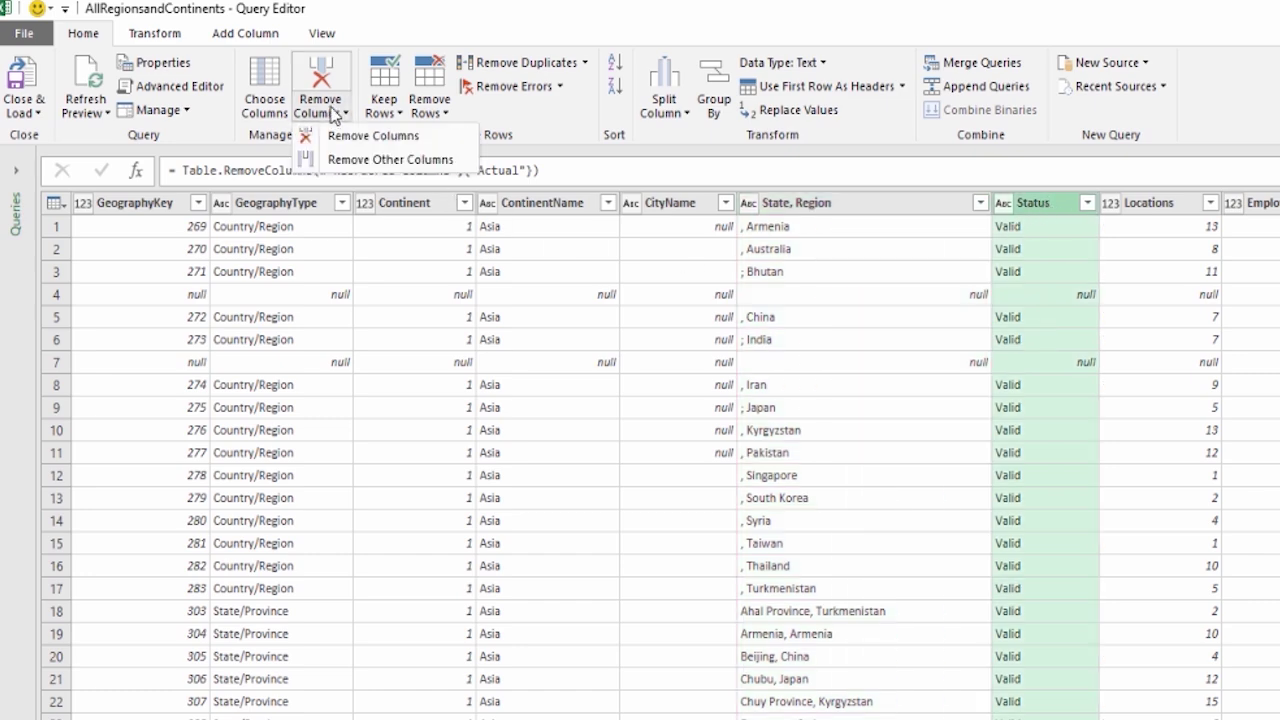
{"action": "left_click", "coordinate": [340, 135]}
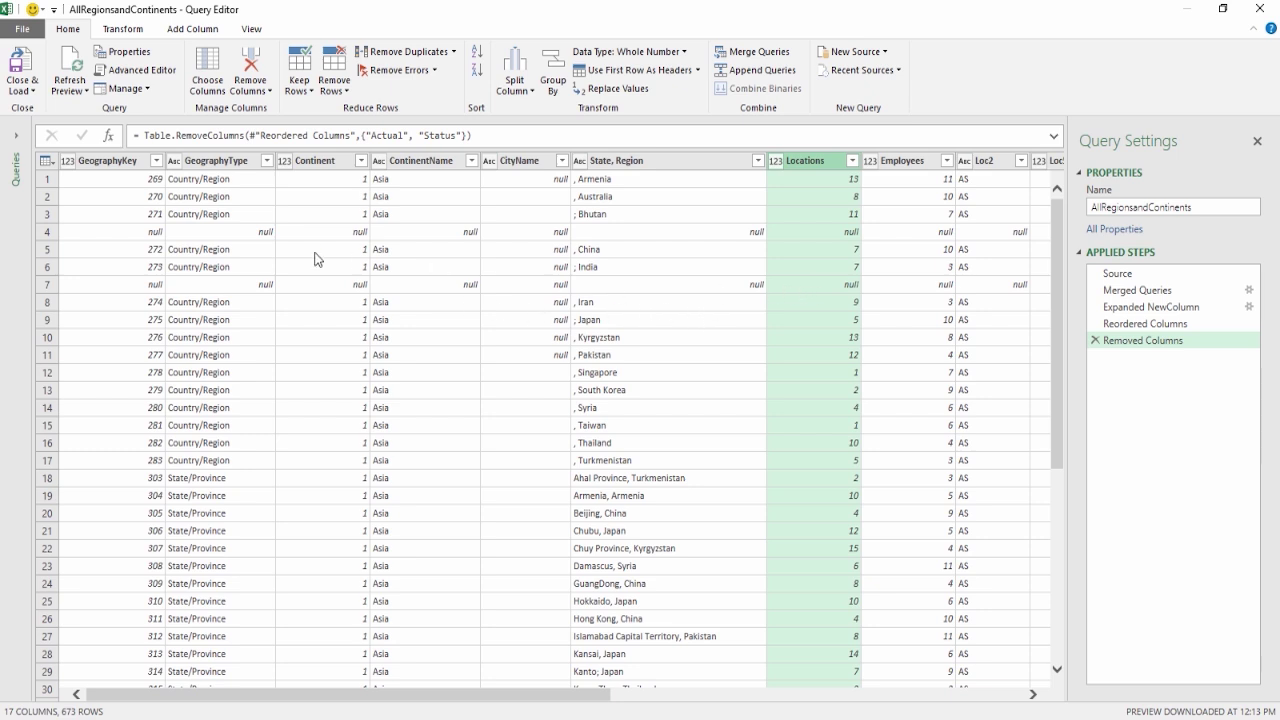
Step: Remove all blank rows from the AllRegionsandContinents query
{"action": "left_click", "coordinate": [71, 270]}
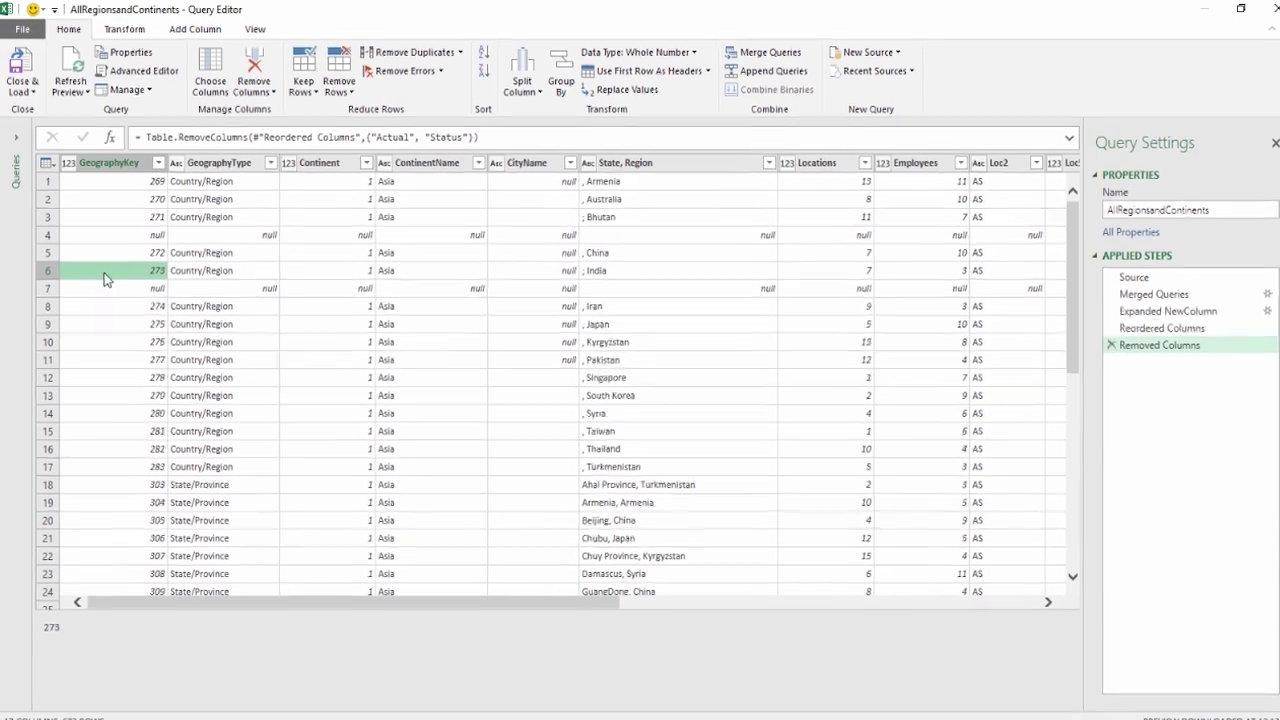
{"action": "left_click", "coordinate": [200, 268]}
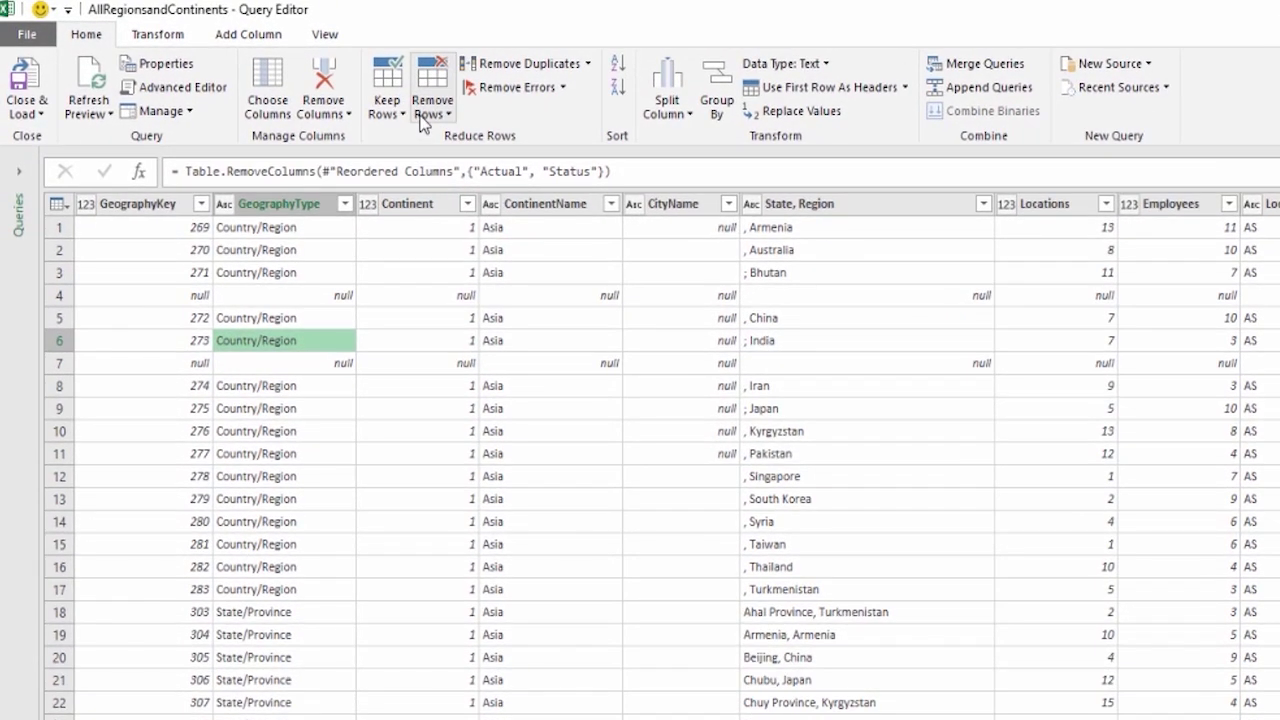
{"action": "left_click", "coordinate": [420, 110]}
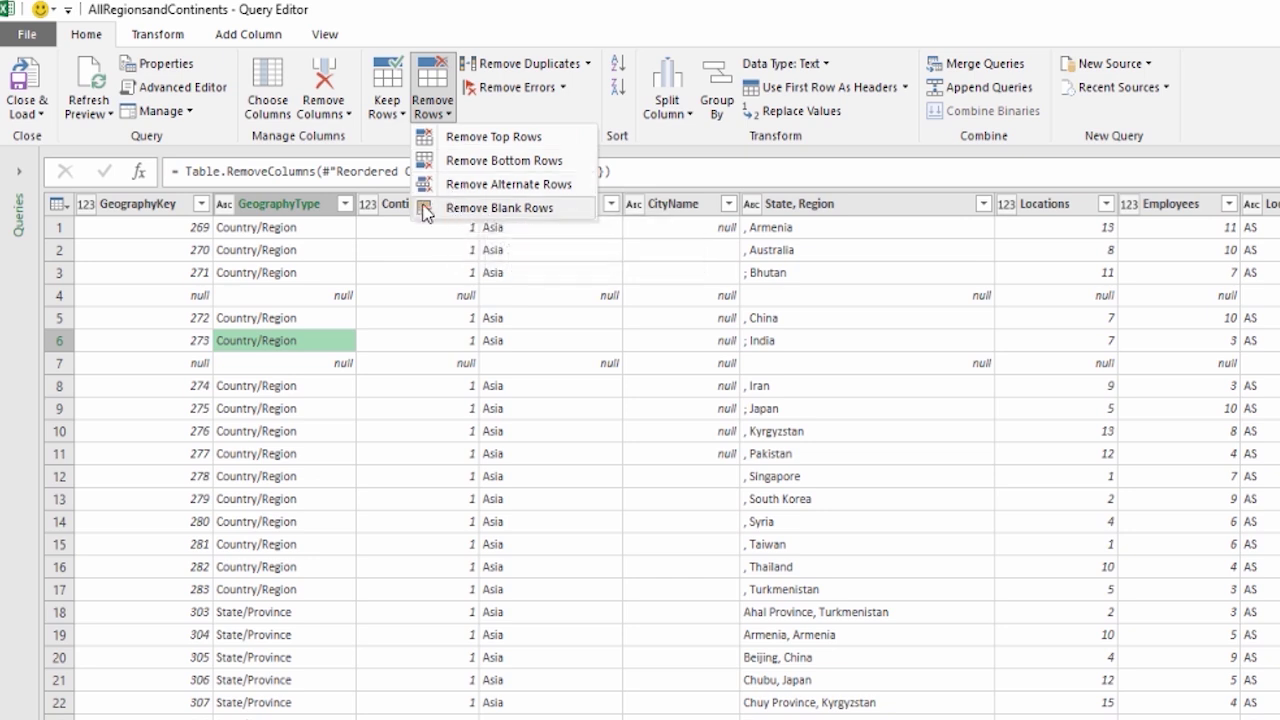
{"action": "left_click", "coordinate": [492, 210]}
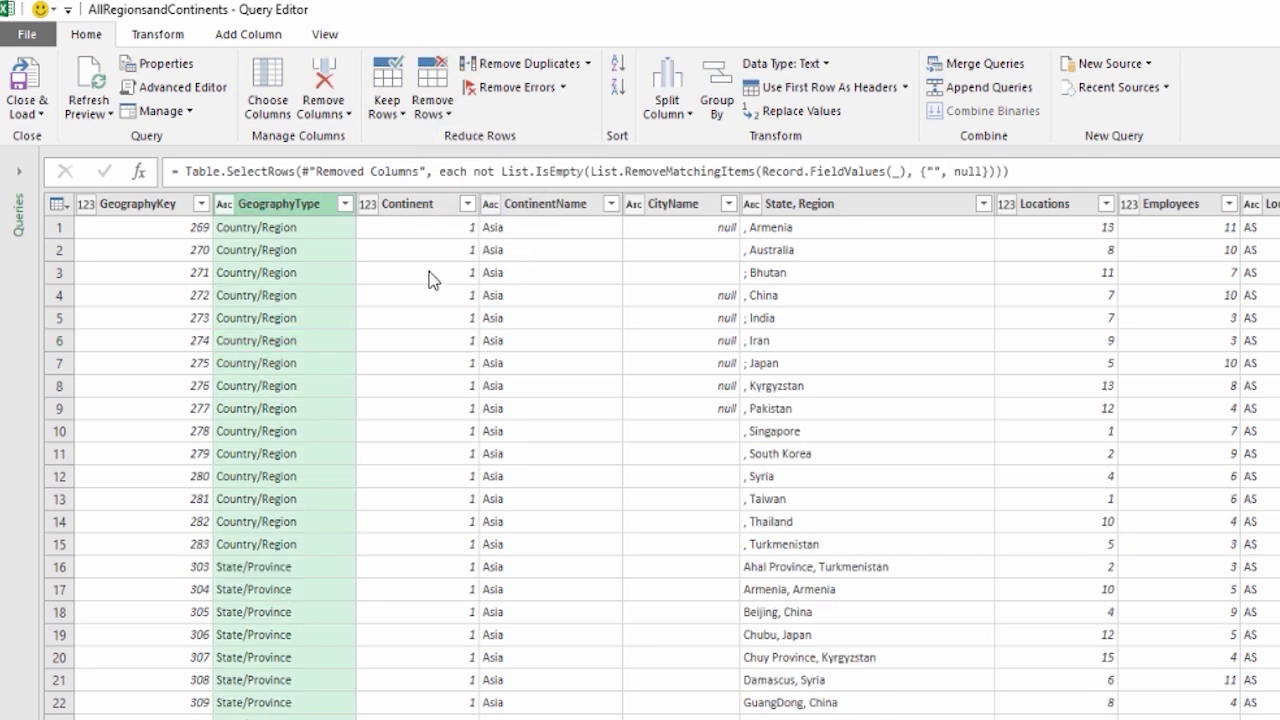
{"action": "left_click", "coordinate": [432, 104]}
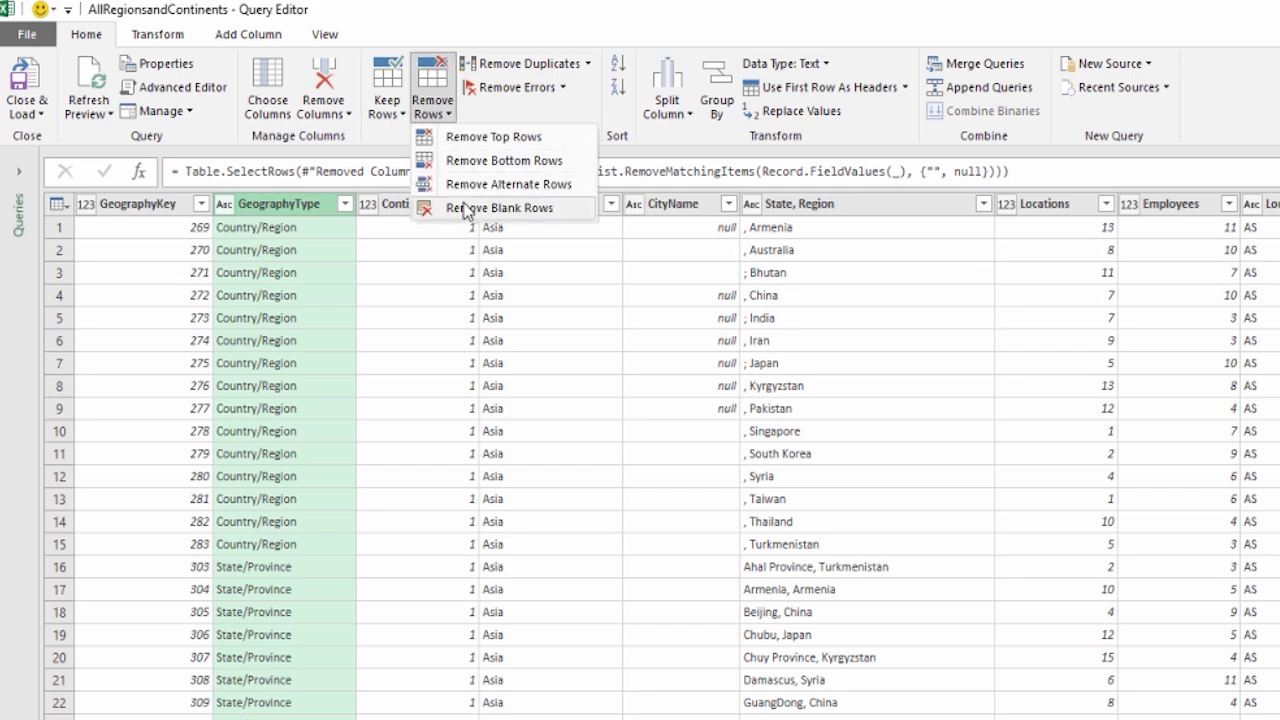
{"action": "left_click", "coordinate": [447, 125]}
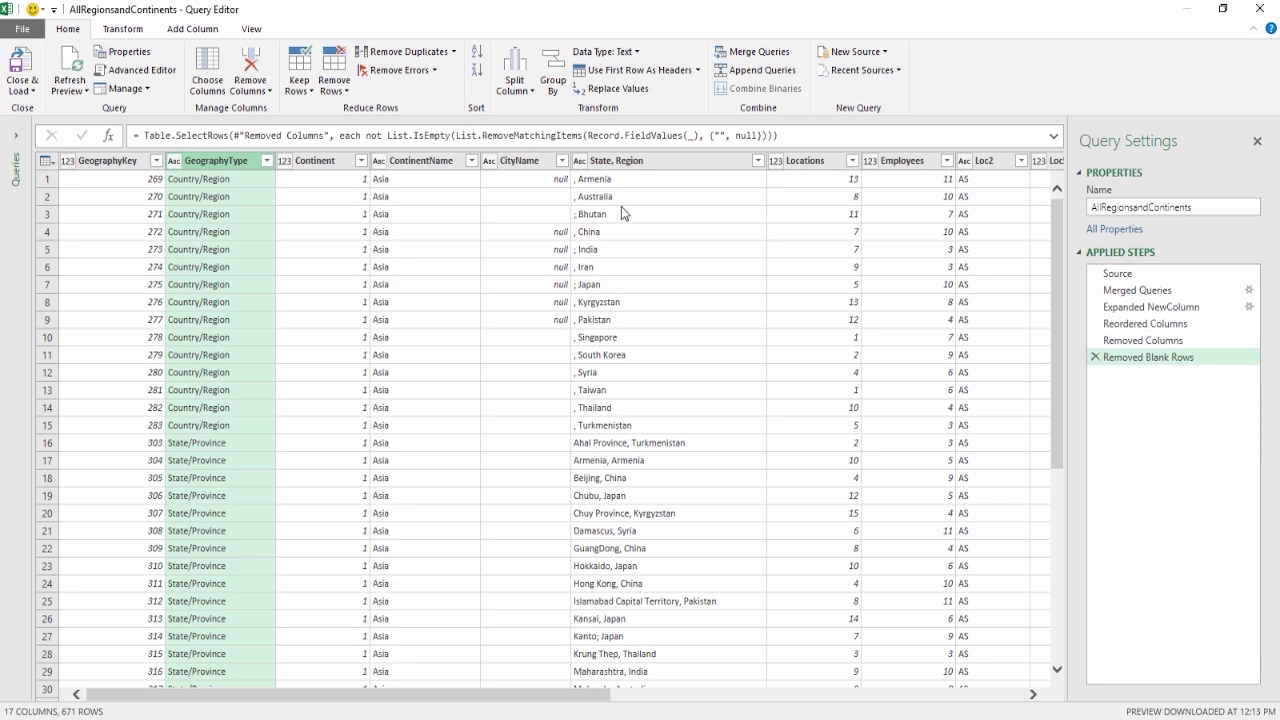
Step: Replace every comma with a semicolon in the State, Region column
{"action": "left_click", "coordinate": [617, 168]}
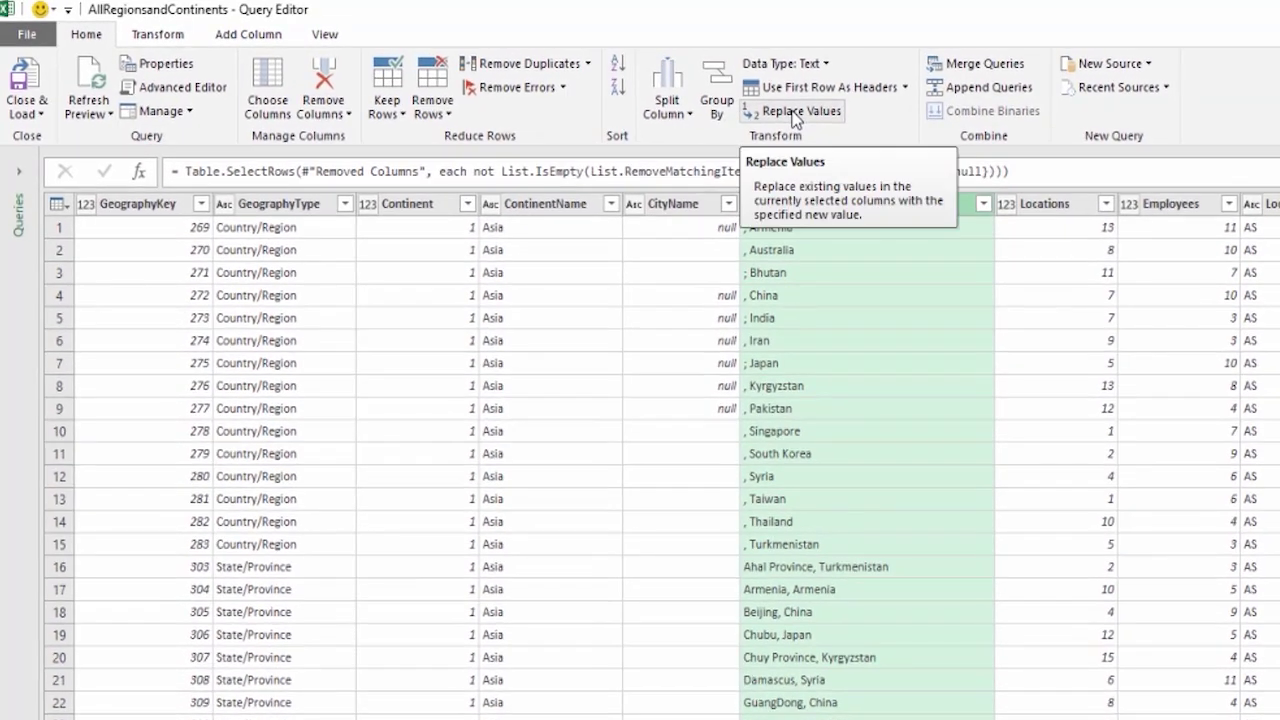
{"action": "left_click", "coordinate": [768, 110]}
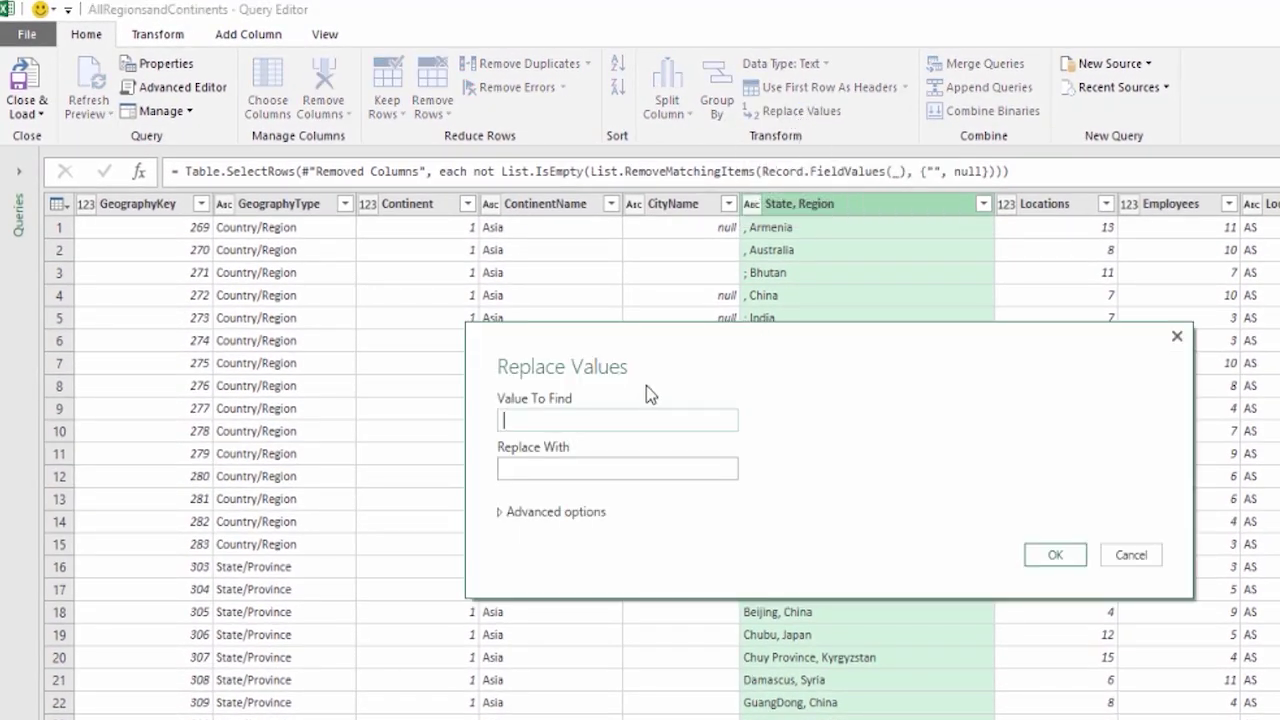
{"action": "type", "text": ","}
{"action": "key", "text": "Tab"}
{"action": "type", "text": ";"}
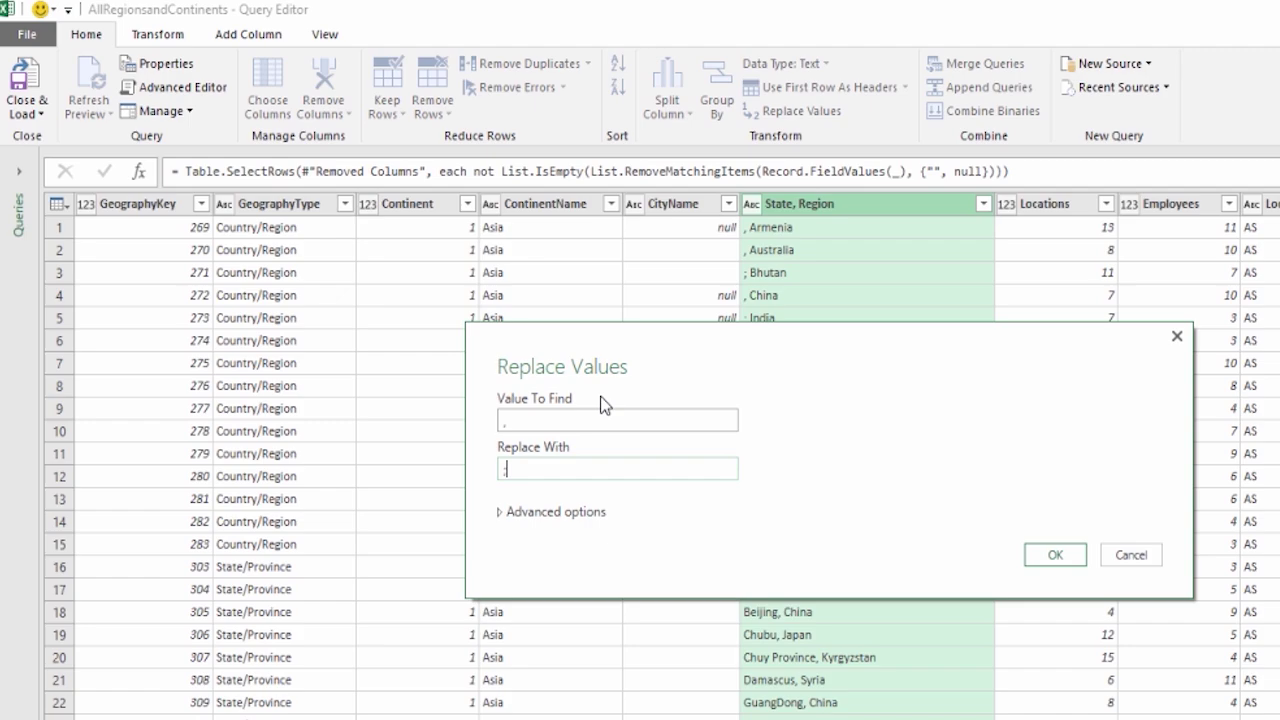
{"action": "left_click", "coordinate": [1055, 554]}
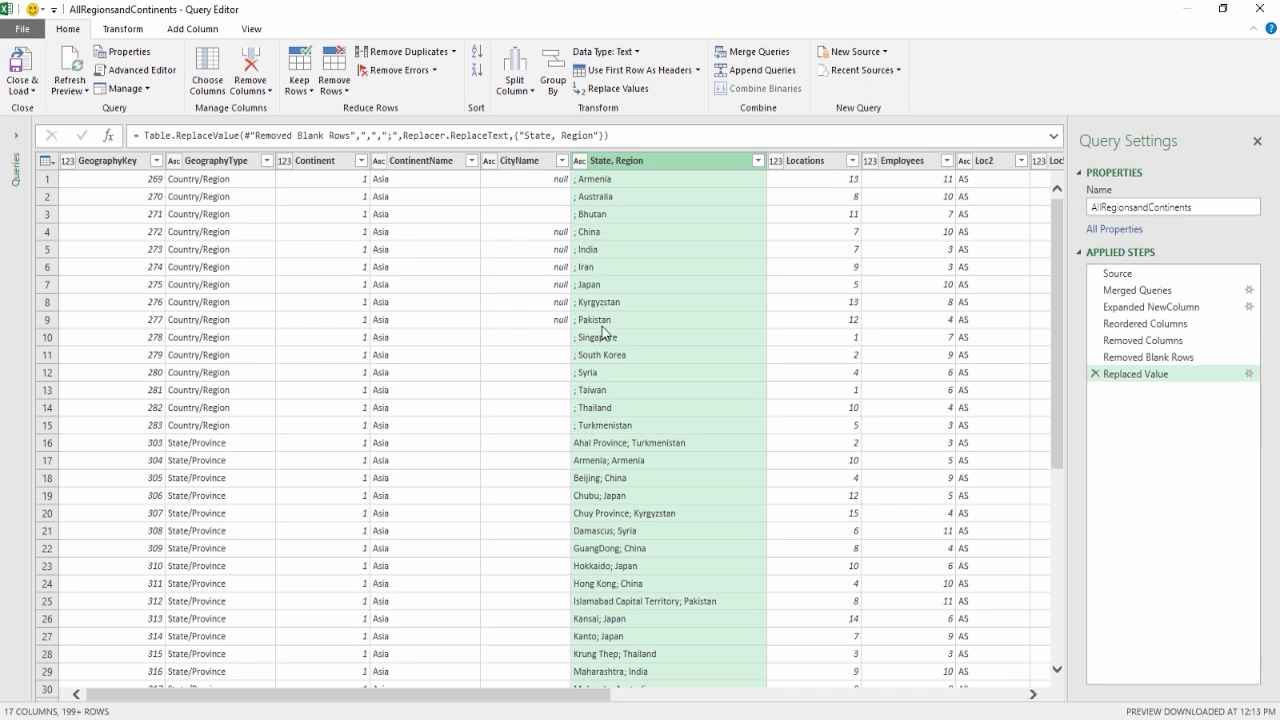
Step: Split the State, Region column by a custom semicolon delimiter at each occurrence of the delimiter
{"action": "left_click", "coordinate": [514, 90]}
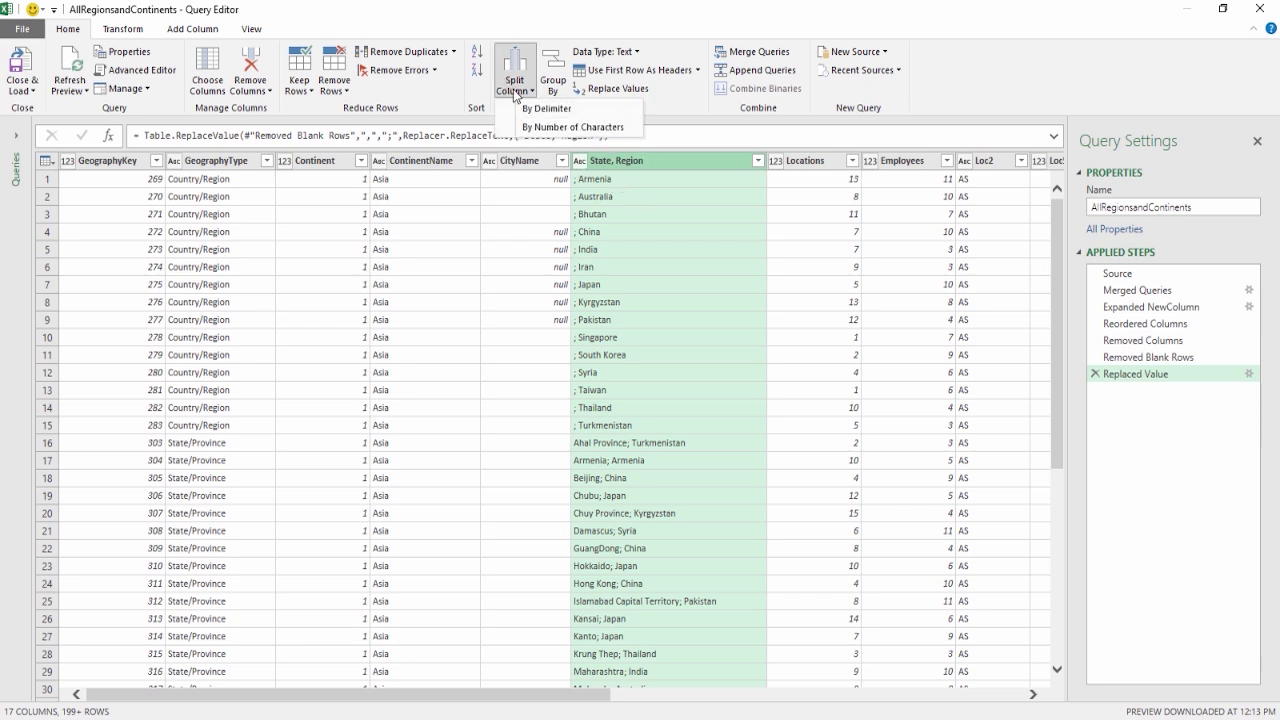
{"action": "left_click", "coordinate": [535, 110]}
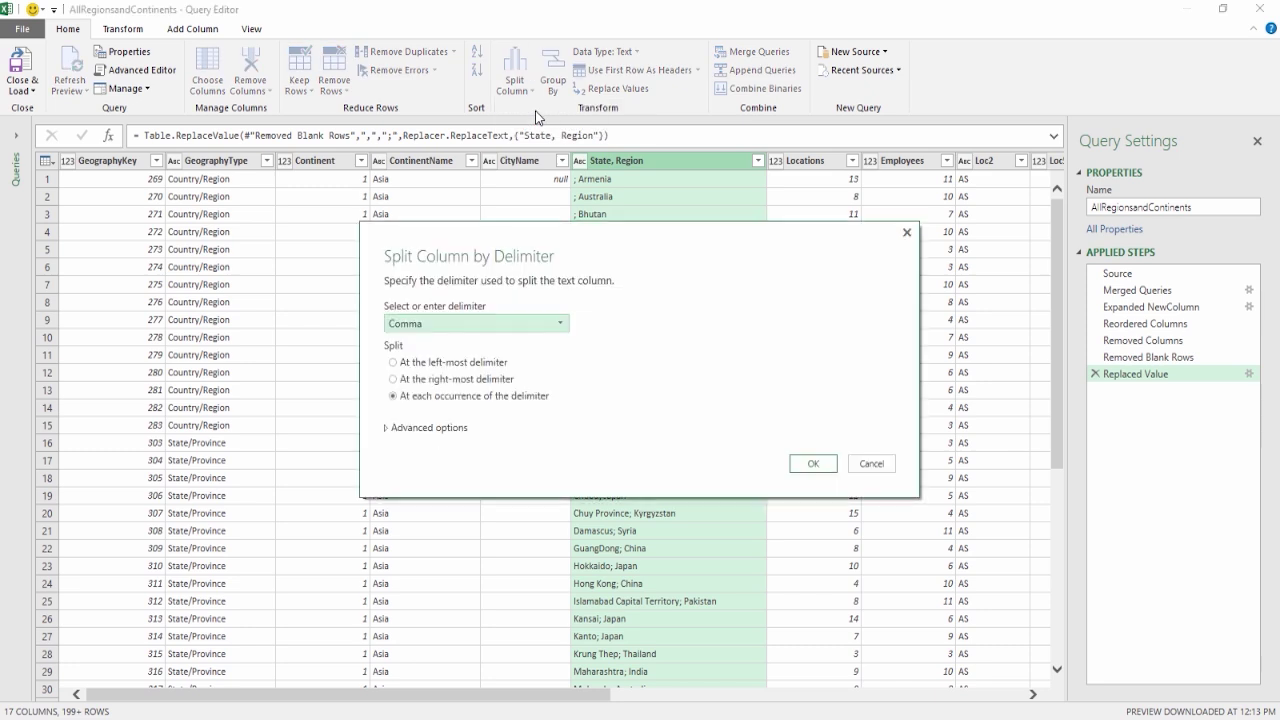
{"action": "left_click", "coordinate": [420, 324]}
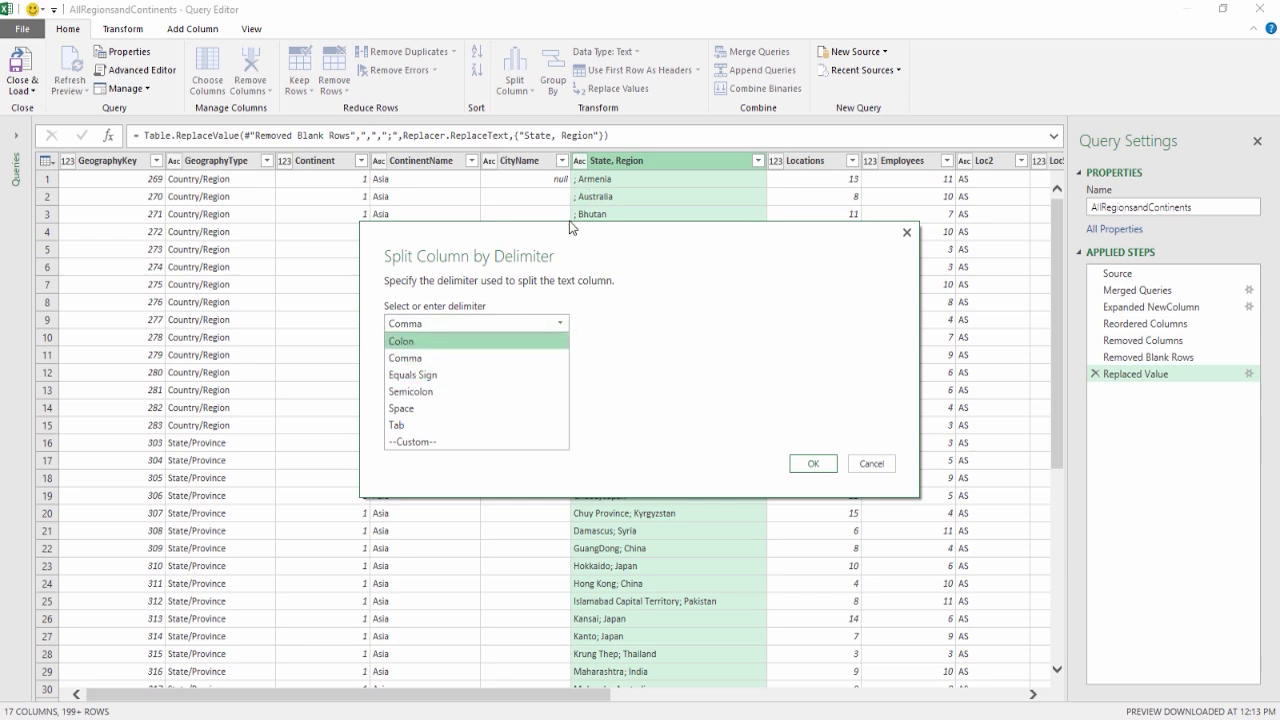
{"action": "left_click", "coordinate": [432, 442]}
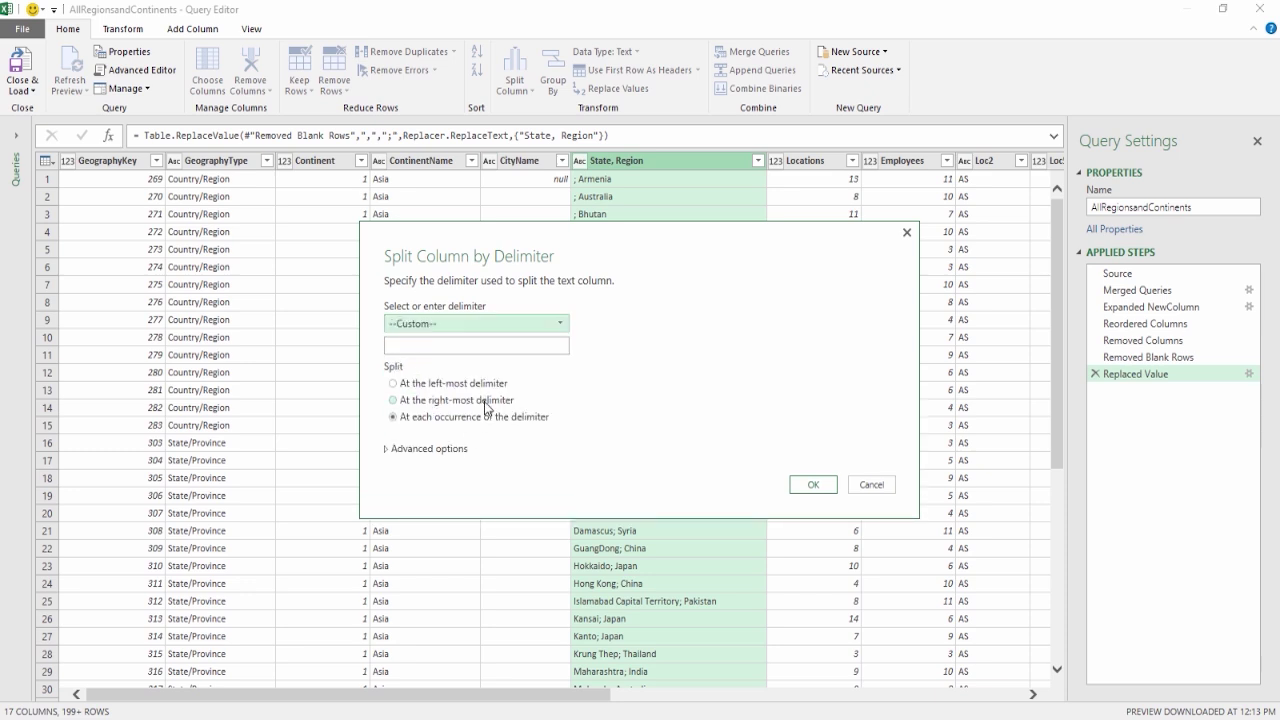
{"action": "left_click", "coordinate": [454, 347]}
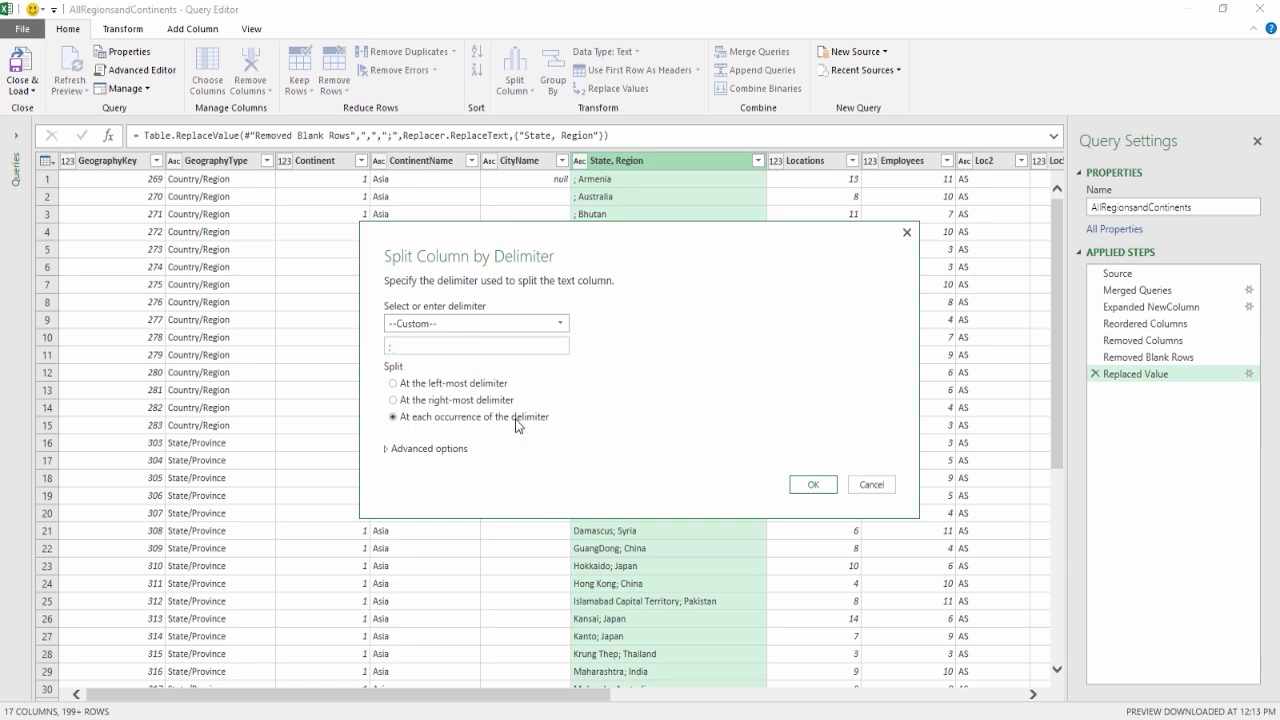
{"action": "left_click", "coordinate": [810, 485]}
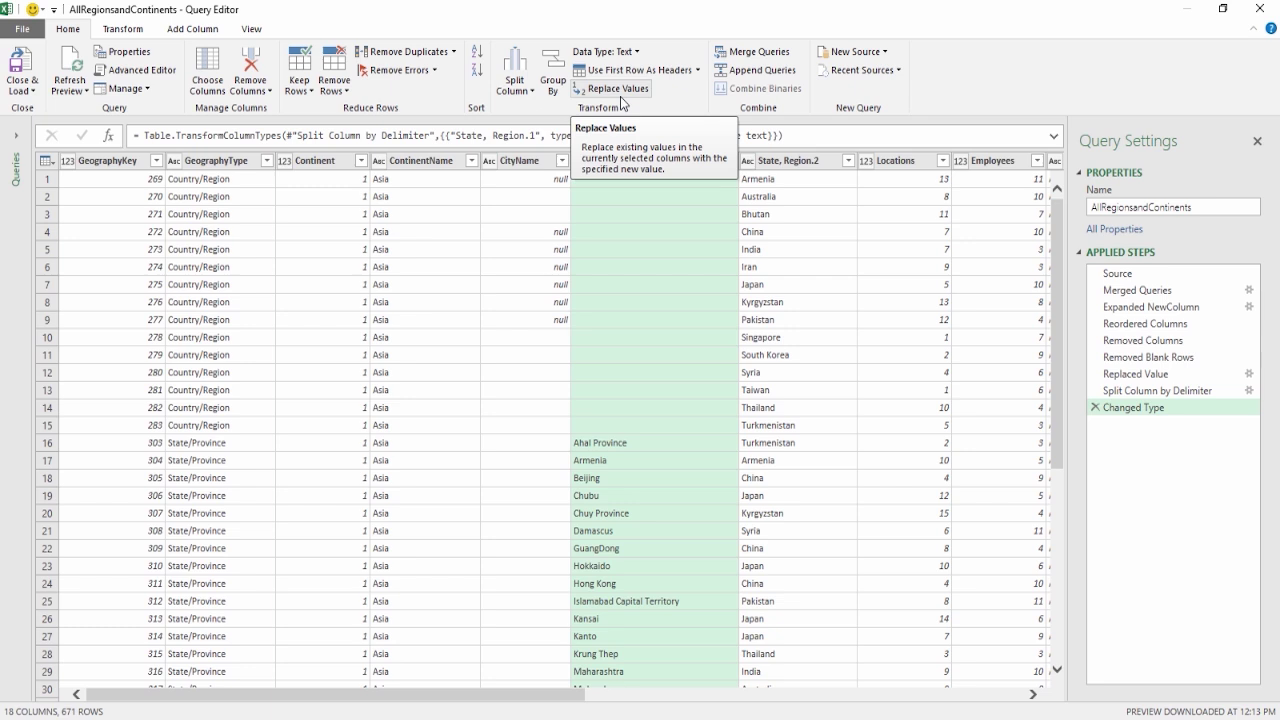
Step: Rename the State, Region.1 column as Region and the State, Region.2 column as States
{"action": "left_click", "coordinate": [533, 93]}
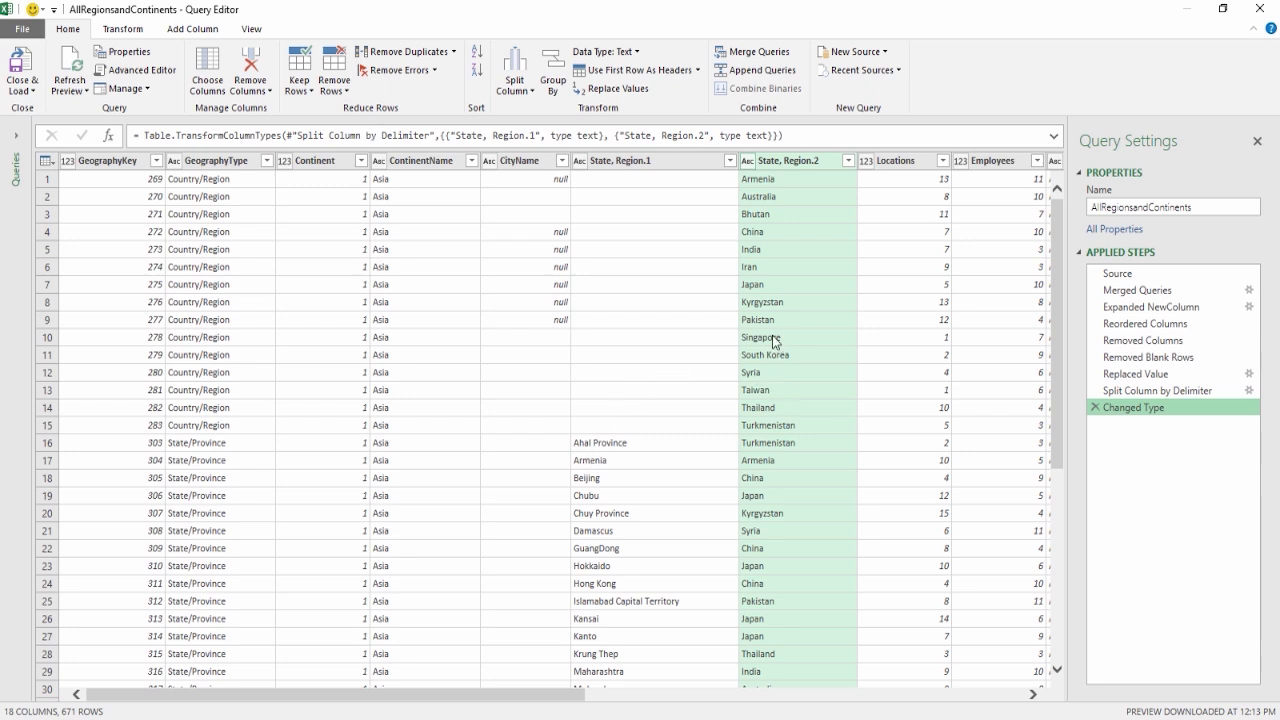
{"action": "double_click", "coordinate": [636, 165]}
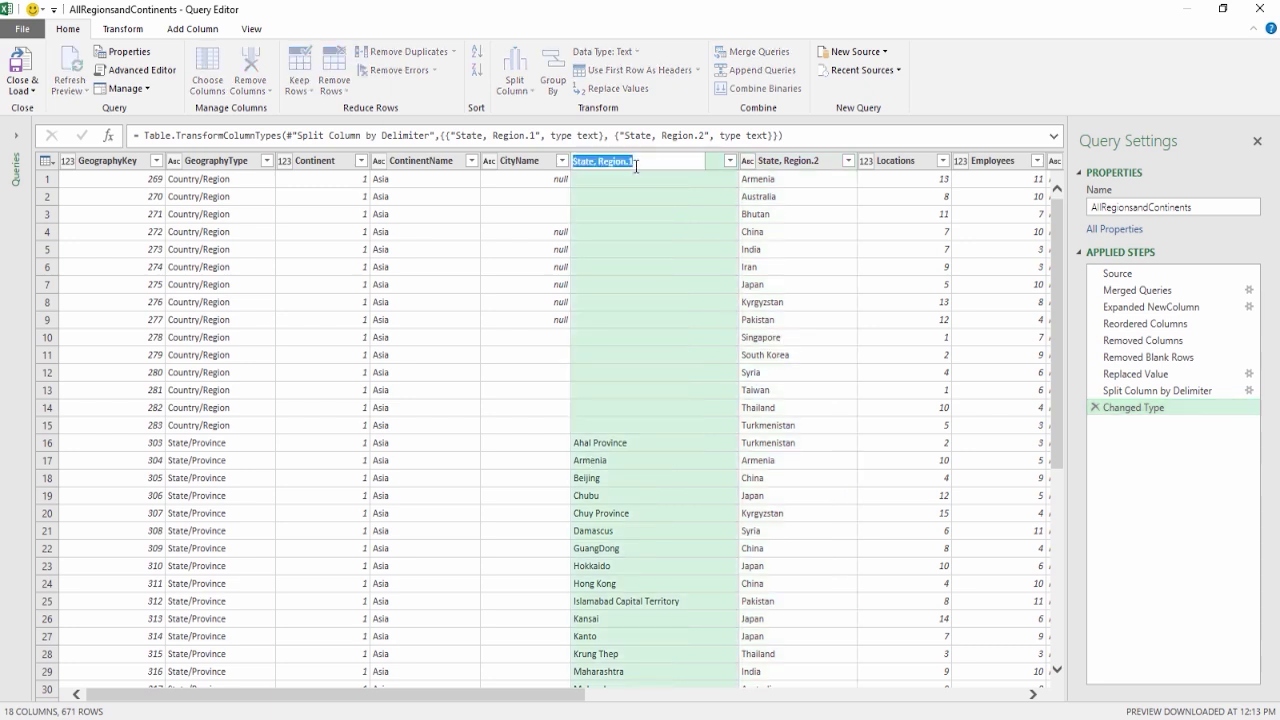
{"action": "type", "text": "Region"}
{"action": "key", "text": "Return"}
{"action": "left_click", "coordinate": [776, 165]}
{"action": "double_click", "coordinate": [776, 165]}
{"action": "type", "text": "States"}
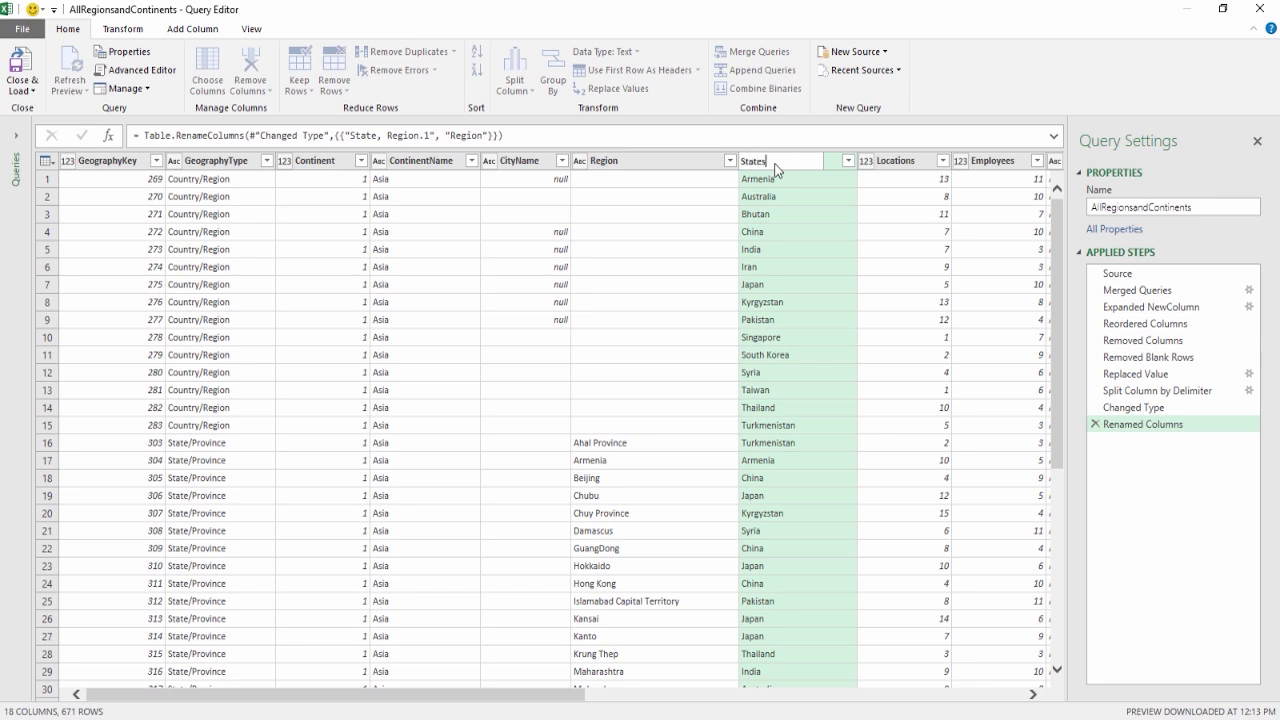
{"action": "key", "text": "Return"}
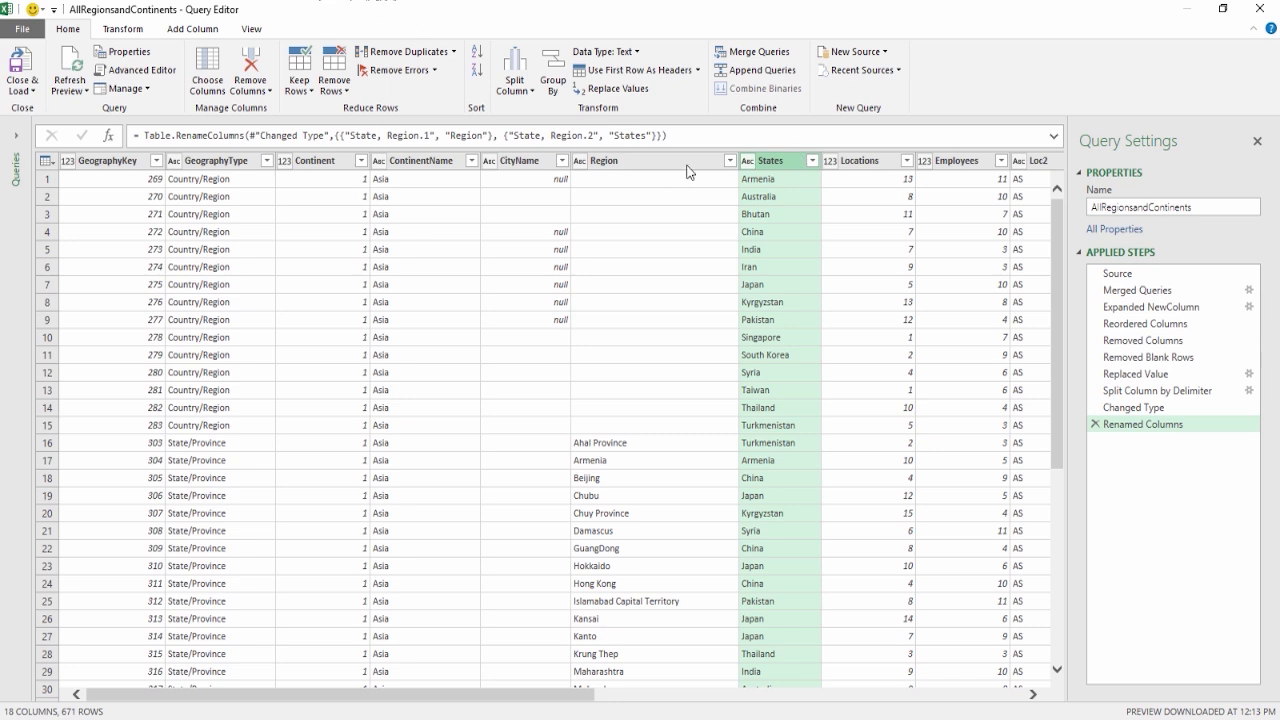
Step: Merge the Loc2 and Loc5 columns without a separator into one column named Location ID
{"action": "left_click_drag", "start_coordinate": [587, 695], "coordinate": [733, 698]}
{"action": "left_click", "coordinate": [784, 164]}
{"action": "left_click", "coordinate": [848, 165]}
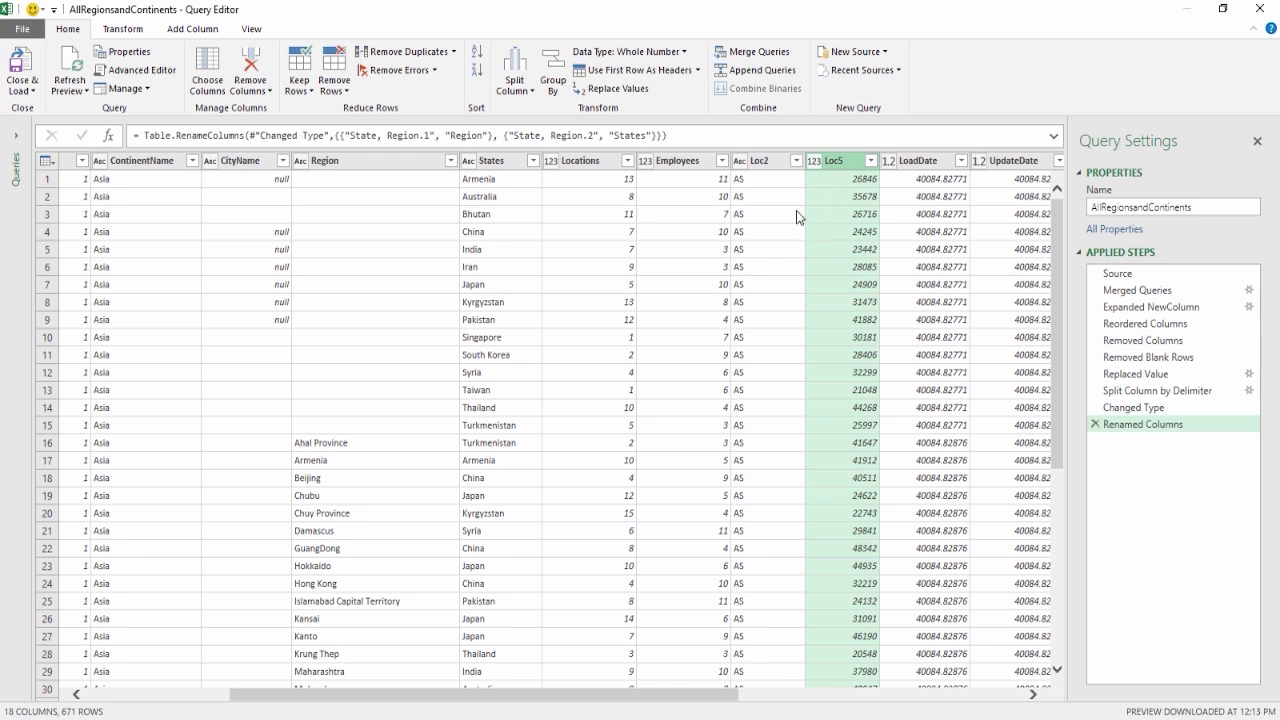
{"action": "left_click", "coordinate": [770, 163]}
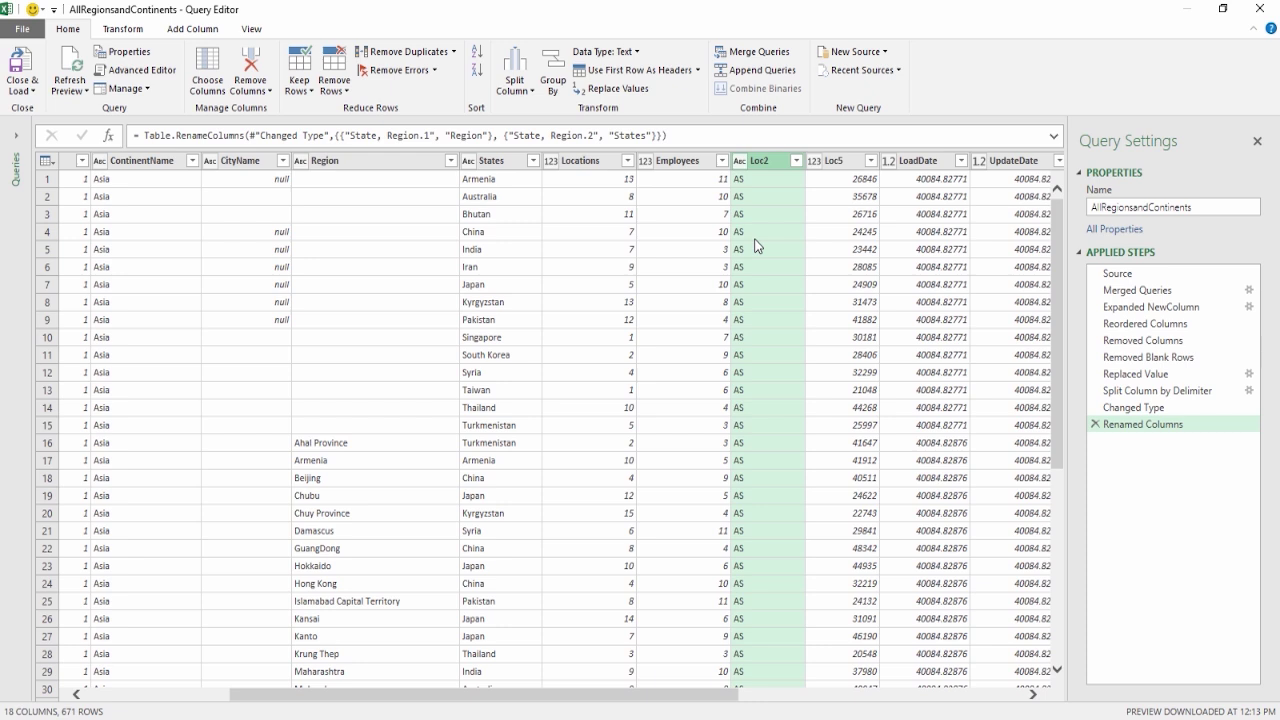
{"action": "left_click", "coordinate": [853, 163], "text": "ctrl"}
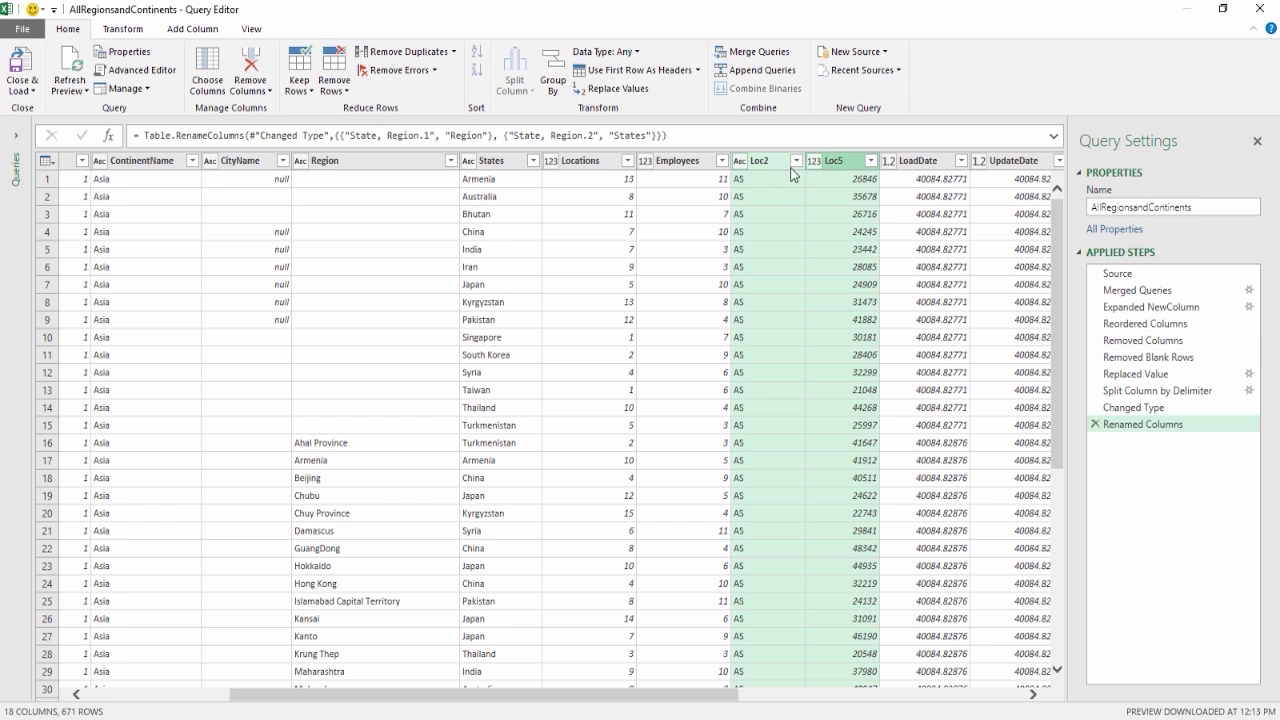
{"action": "left_click", "coordinate": [761, 162]}
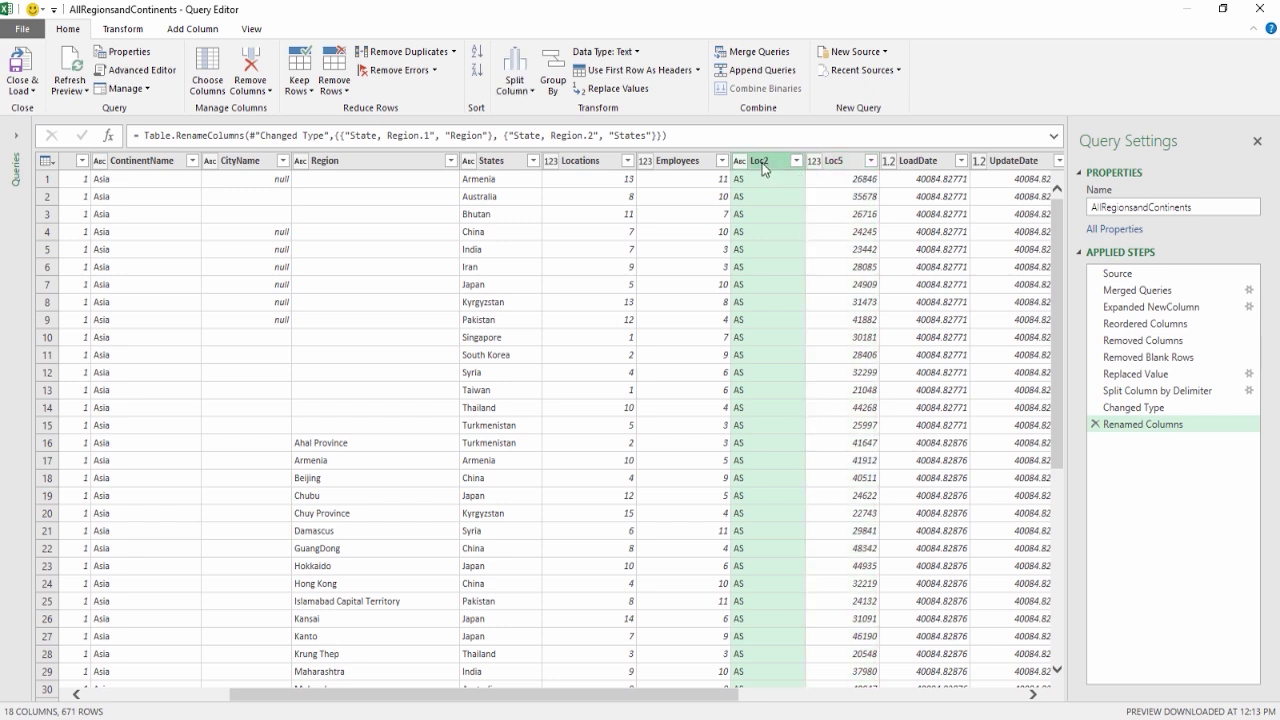
{"action": "left_click", "coordinate": [849, 163], "text": "ctrl"}
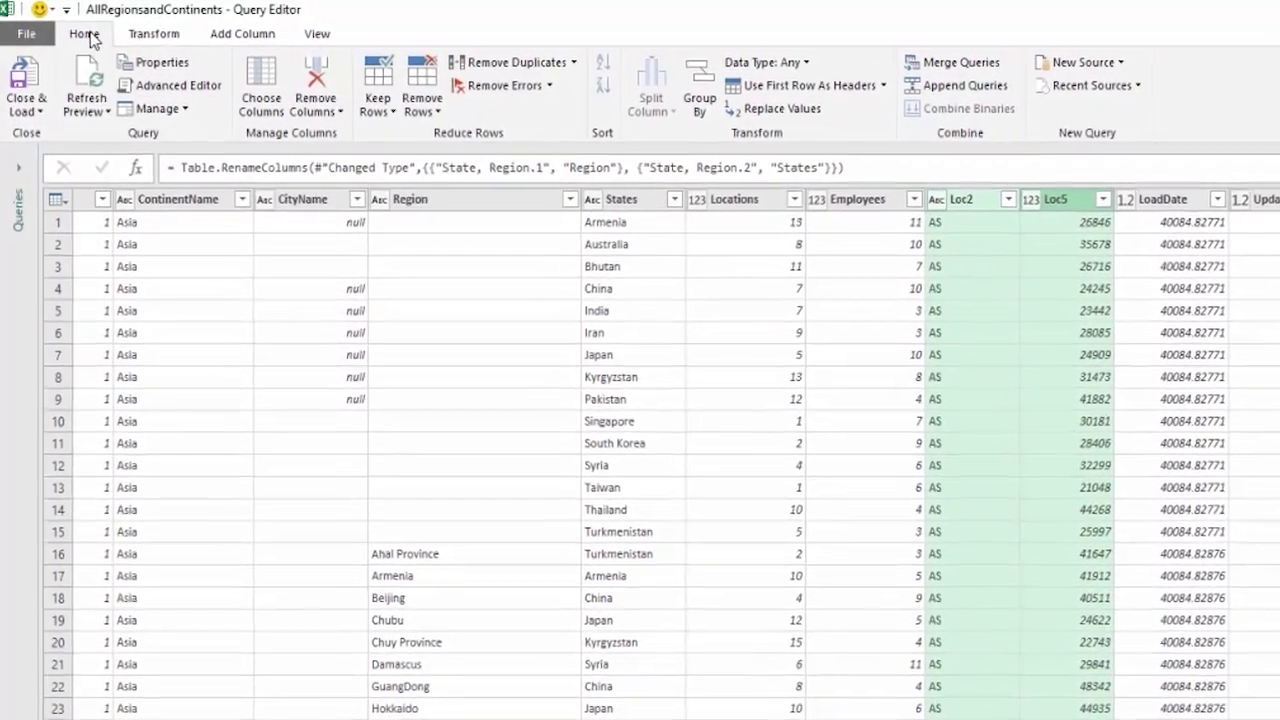
{"action": "left_click", "coordinate": [152, 38]}
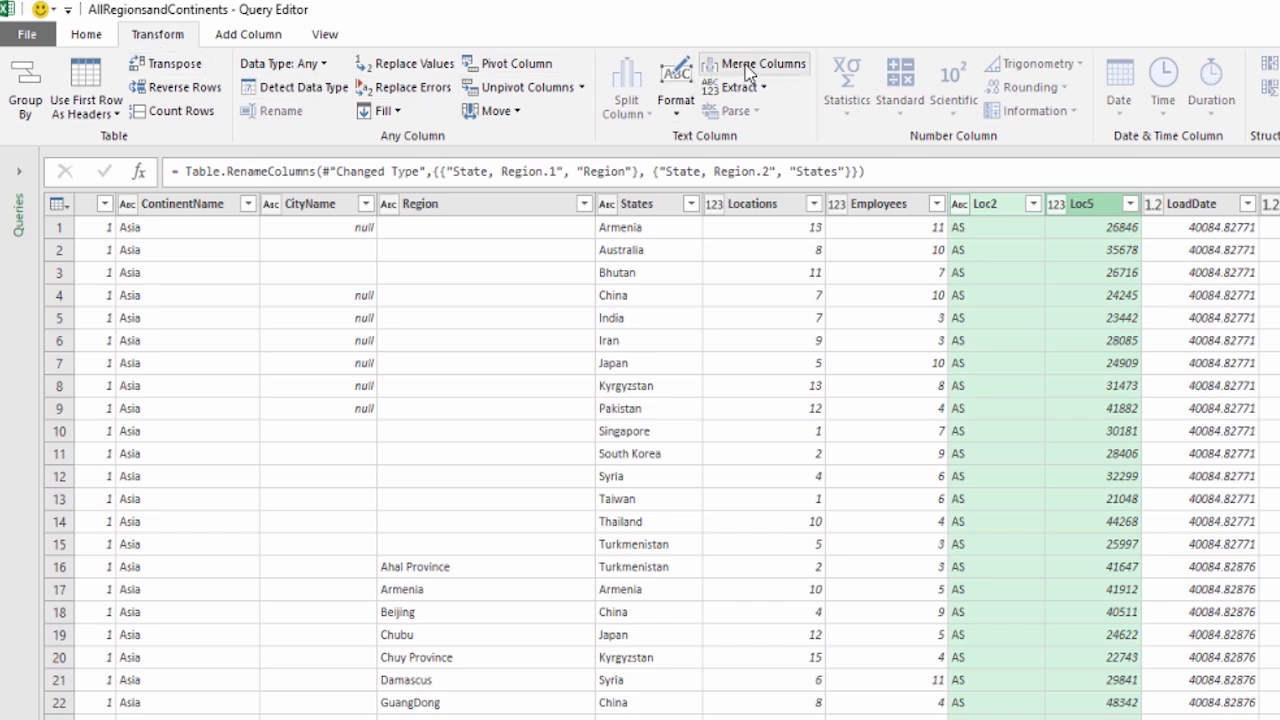
{"action": "key", "text": "ctrl+2"}
{"action": "mouse_move", "coordinate": [690, 38]}
{"action": "left_mouse_down"}
{"action": "mouse_move", "coordinate": [767, 84]}
{"action": "mouse_move", "coordinate": [820, 80]}
{"action": "left_mouse_up"}
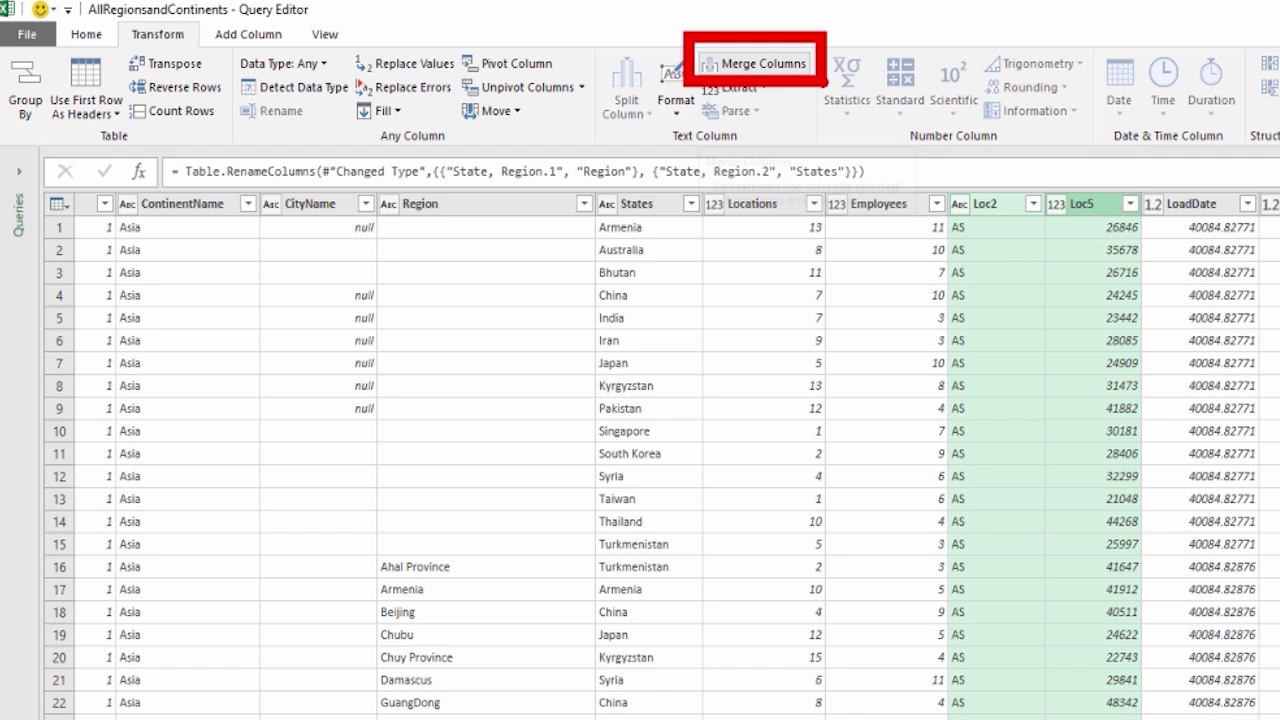
{"action": "key", "text": "Escape"}
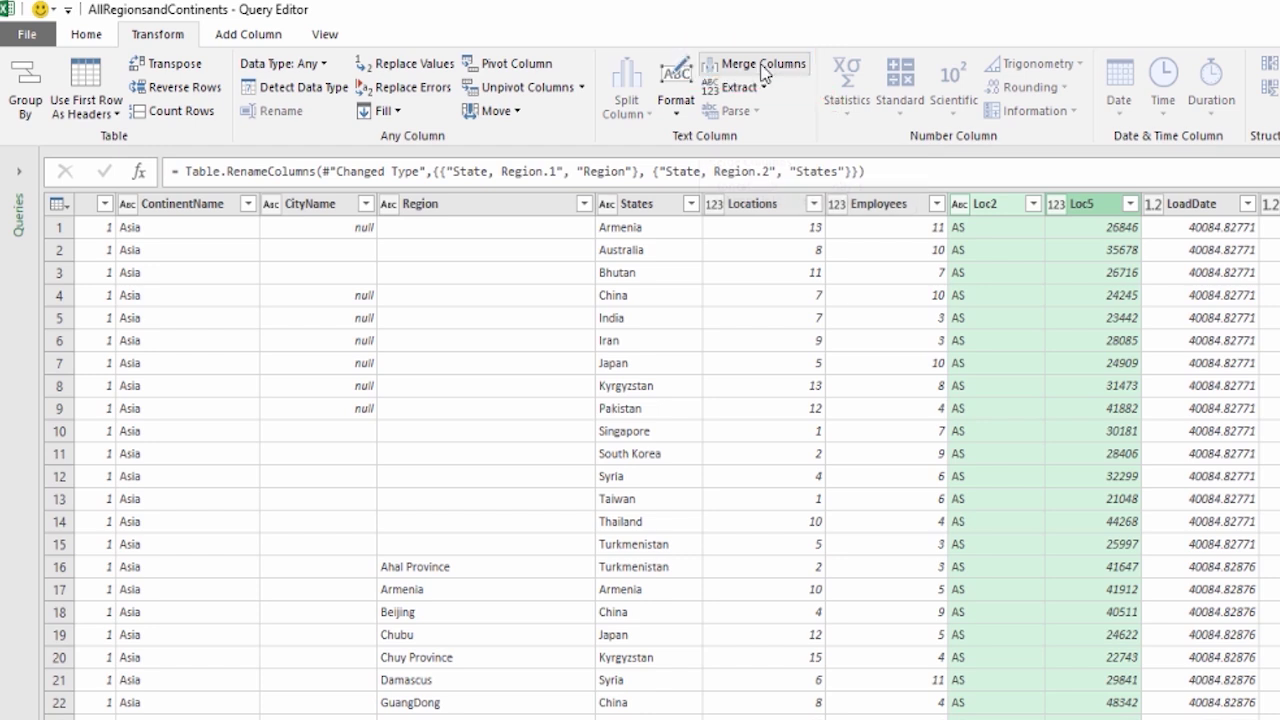
{"action": "left_click", "coordinate": [764, 66]}
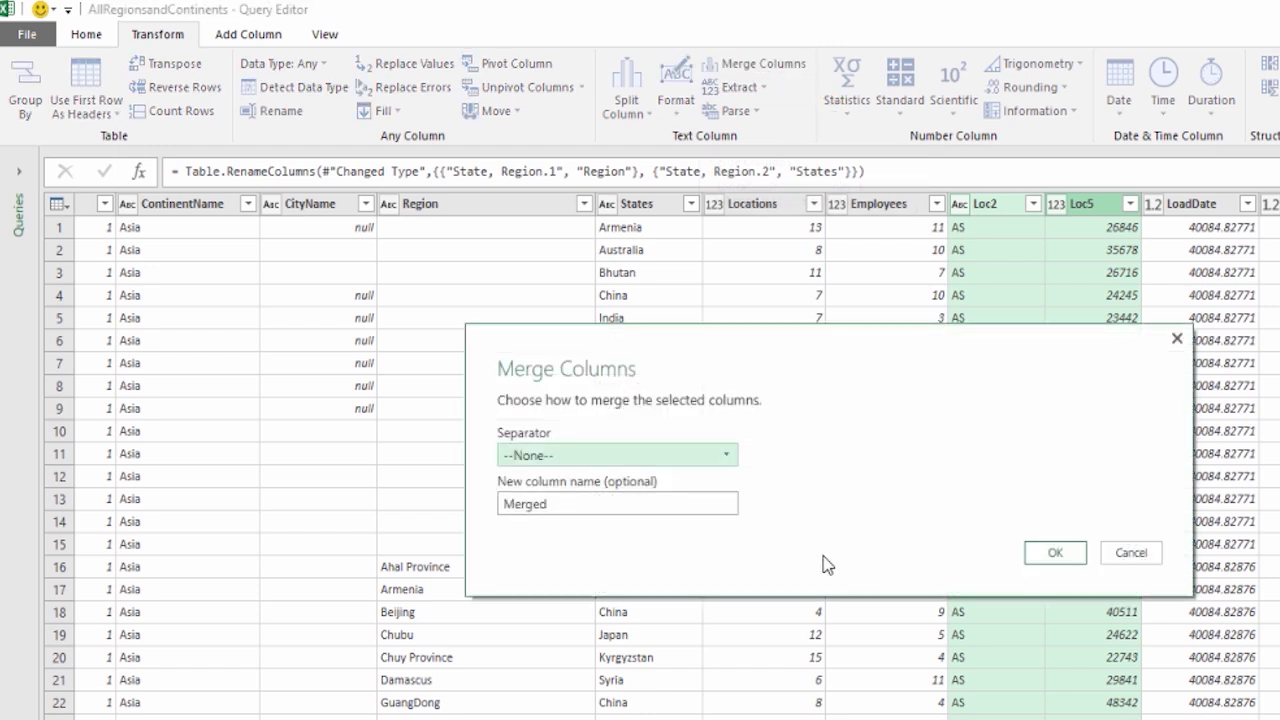
{"action": "left_click", "coordinate": [549, 507]}
{"action": "key", "text": "BackSpace"}
{"action": "key", "text": "BackSpace"}
{"action": "key", "text": "BackSpace"}
{"action": "key", "text": "BackSpace"}
{"action": "key", "text": "BackSpace"}
{"action": "key", "text": "BackSpace"}
{"action": "type", "text": "Location"}
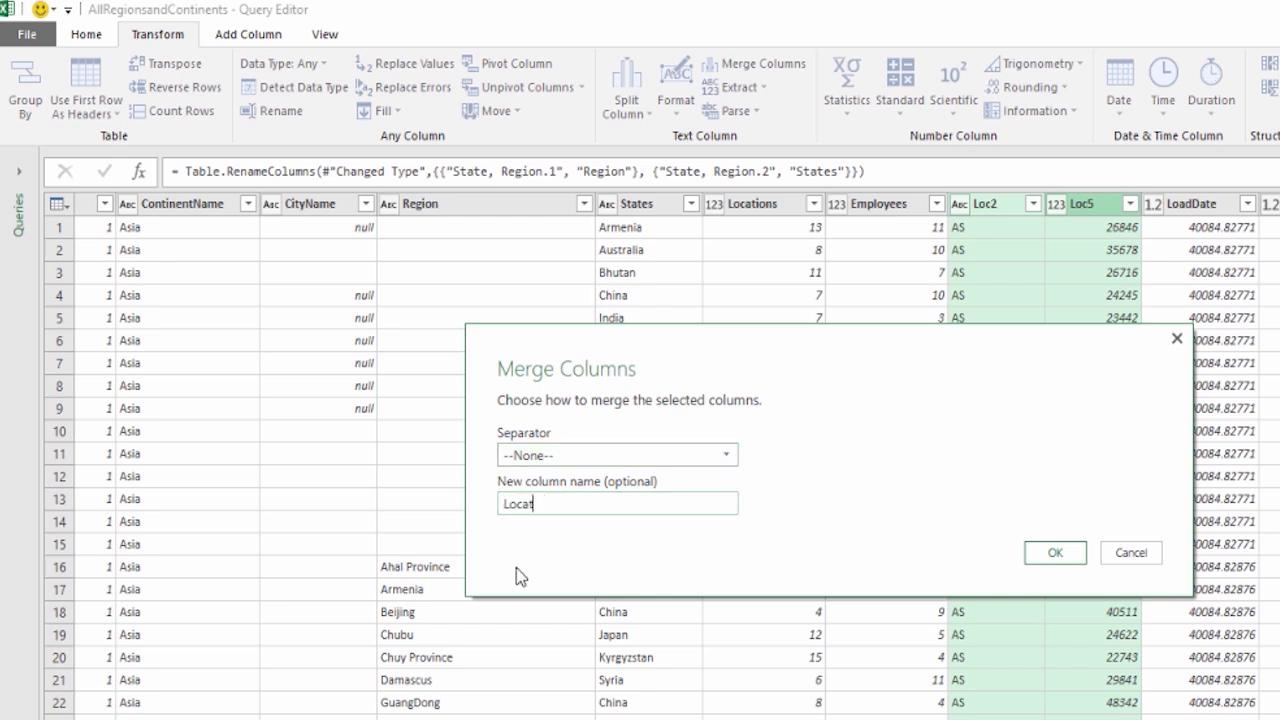
{"action": "type", "text": " ID"}
{"action": "left_click", "coordinate": [1055, 553]}
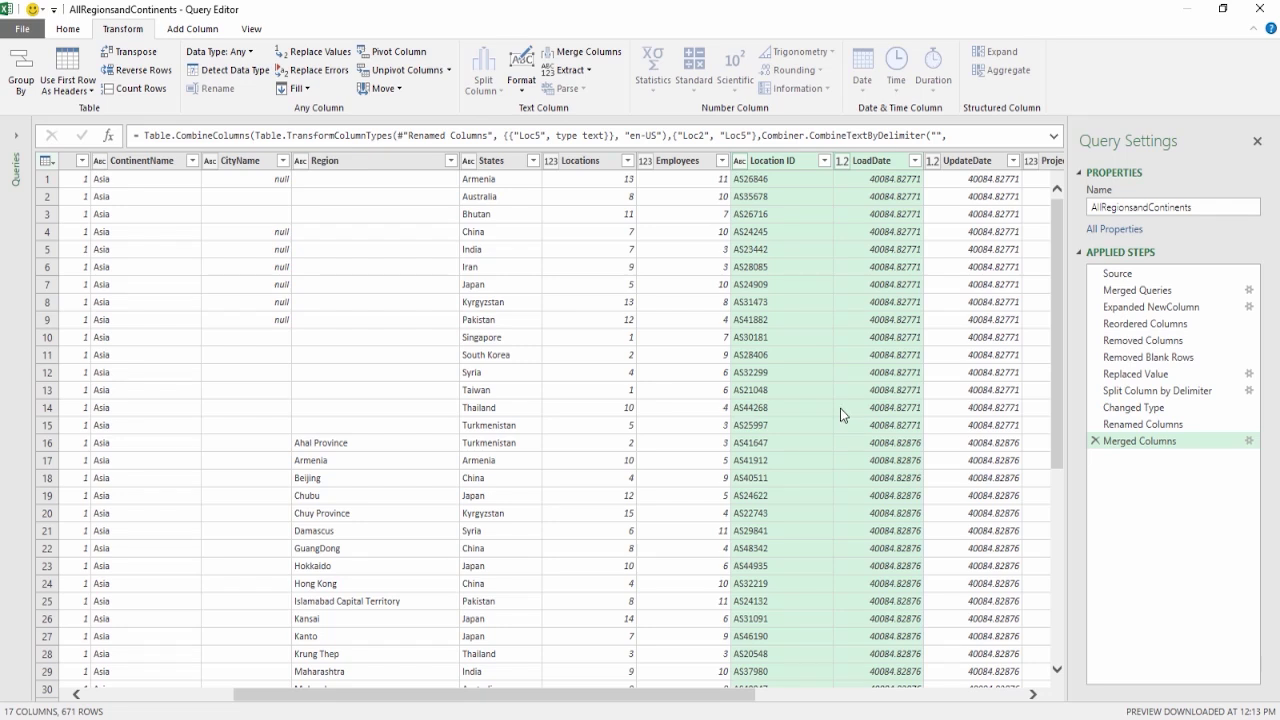
Step: Set the data type of the LoadDate column to Date
{"action": "left_click", "coordinate": [784, 162]}
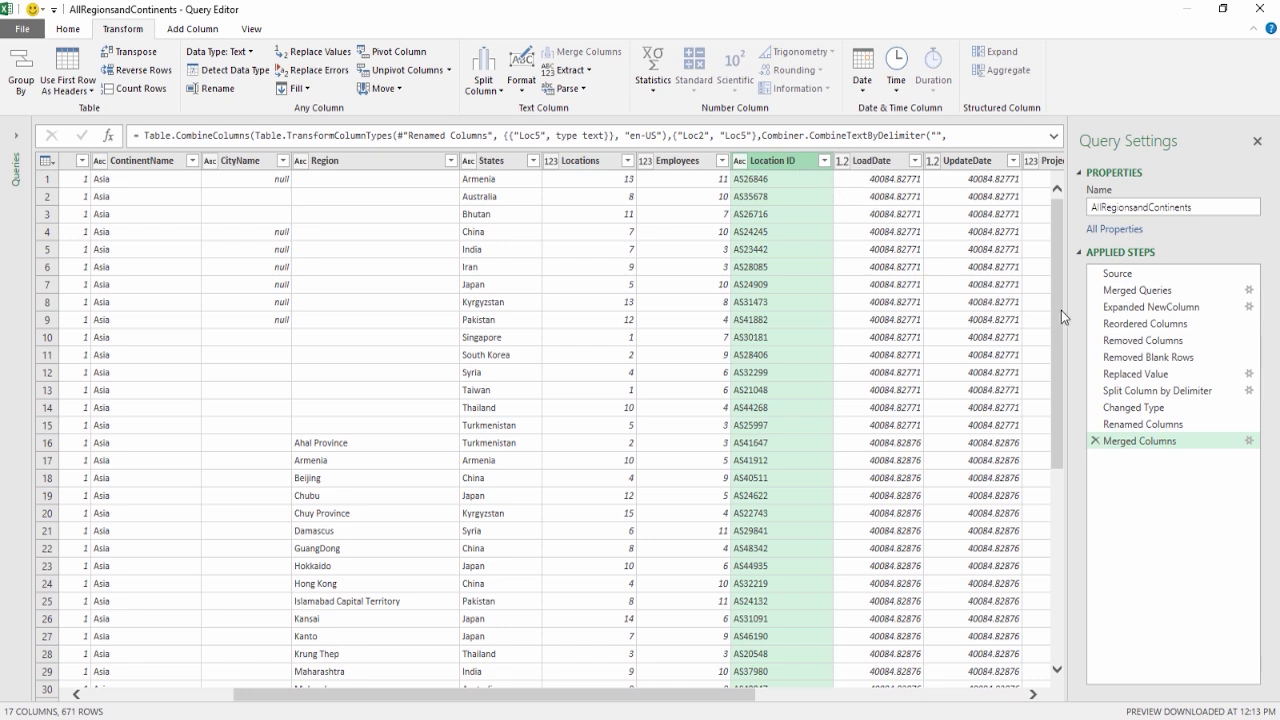
{"action": "left_click", "coordinate": [881, 161]}
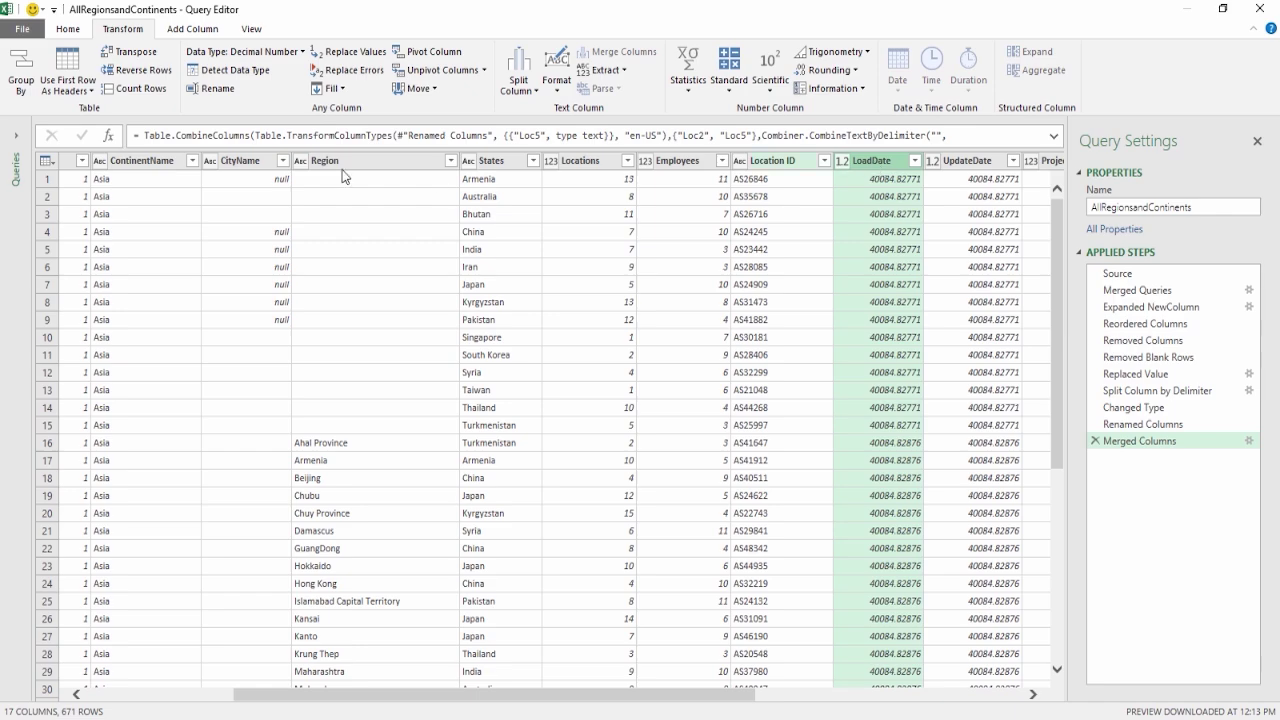
{"action": "left_click", "coordinate": [78, 33]}
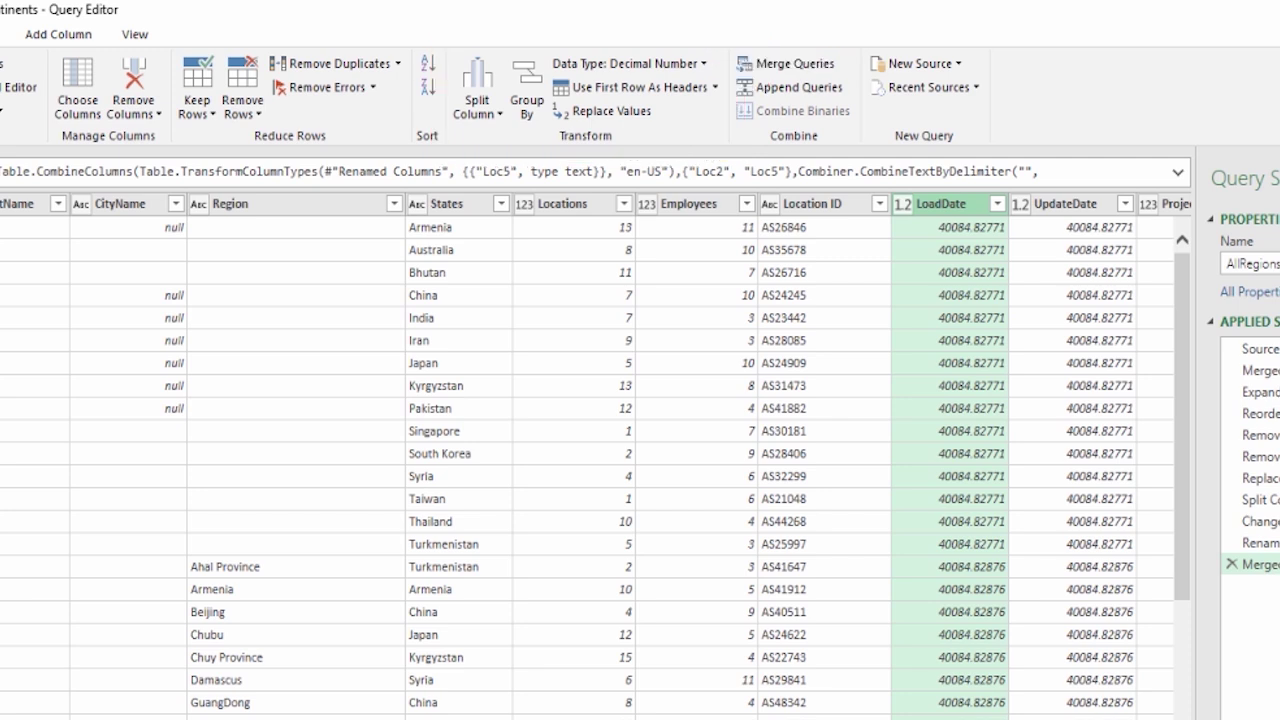
{"action": "left_click", "coordinate": [682, 64]}
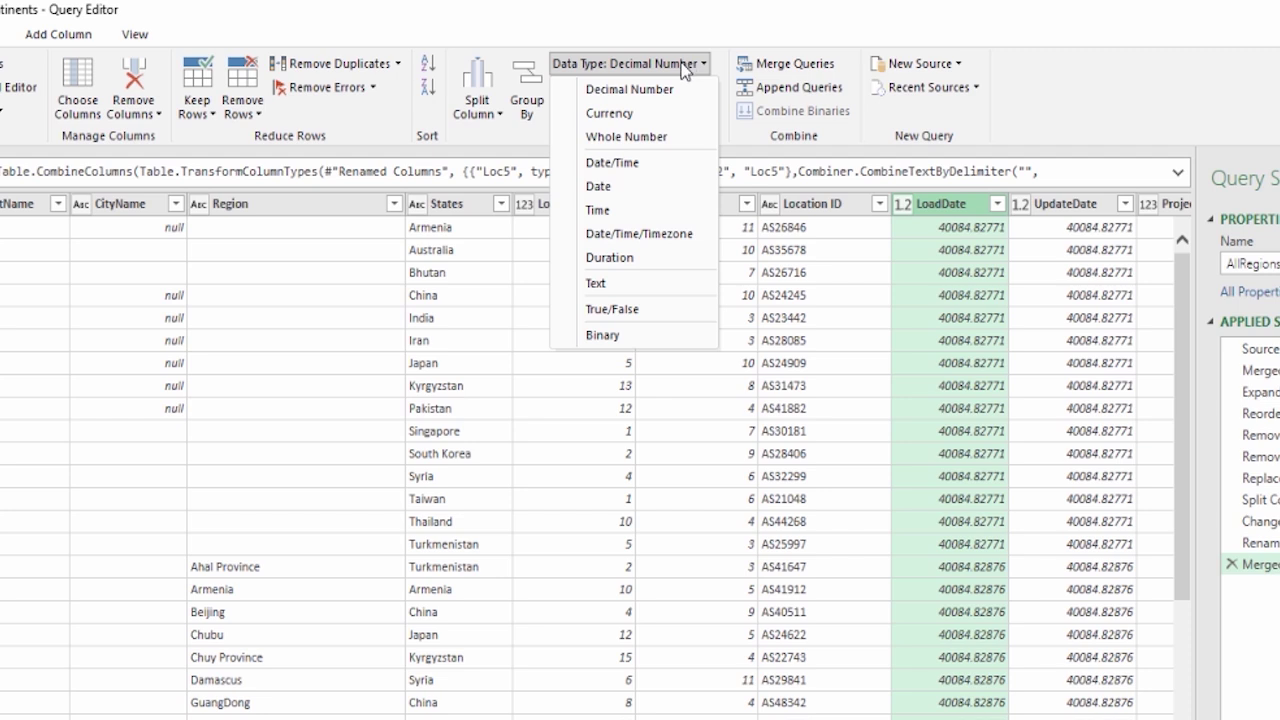
{"action": "left_click", "coordinate": [625, 190]}
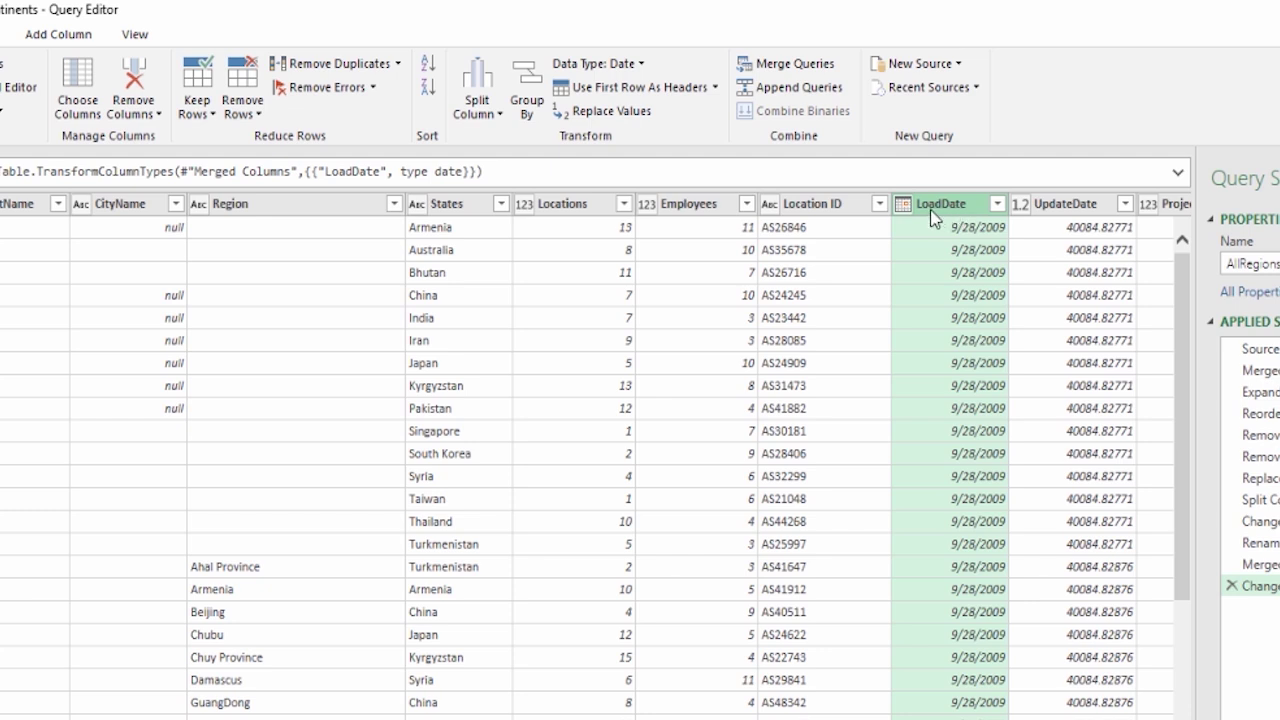
Step: Set the data type of the UpdateDate column to Date, and close and load the query to the worksheet
{"action": "left_click", "coordinate": [1073, 206]}
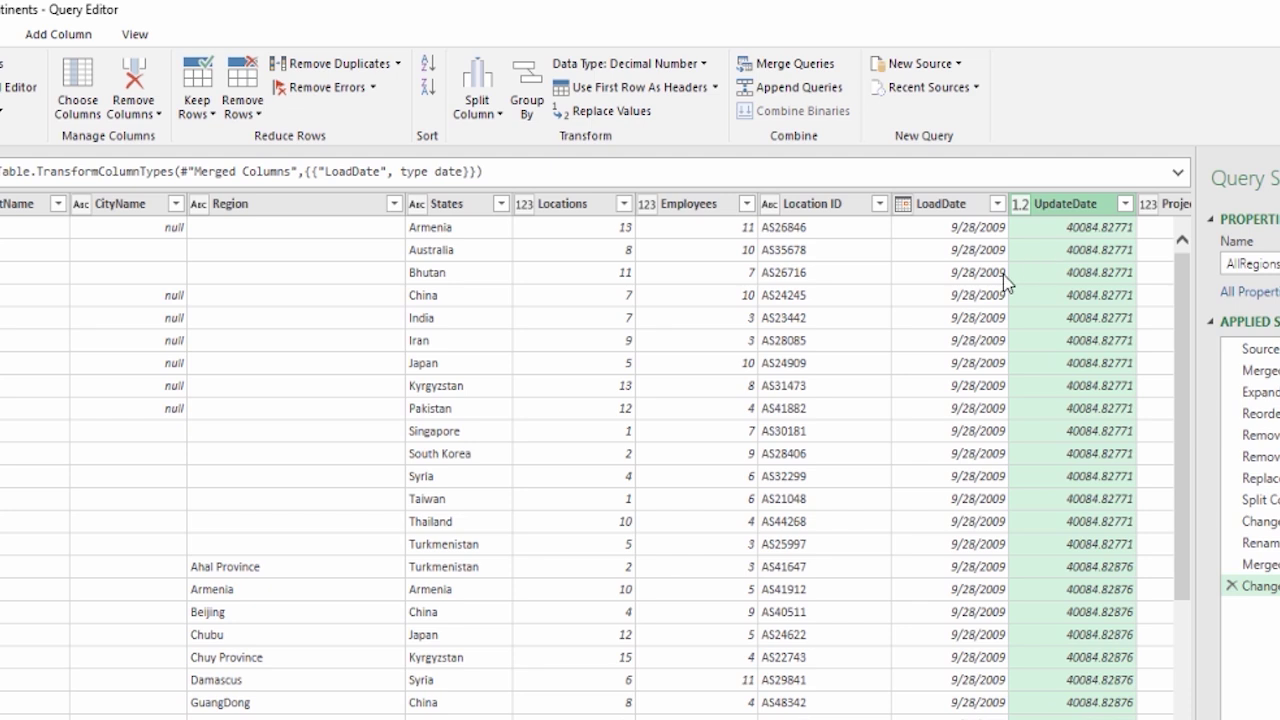
{"action": "left_click", "coordinate": [959, 207]}
{"action": "left_click", "coordinate": [1073, 212]}
{"action": "left_click", "coordinate": [701, 63]}
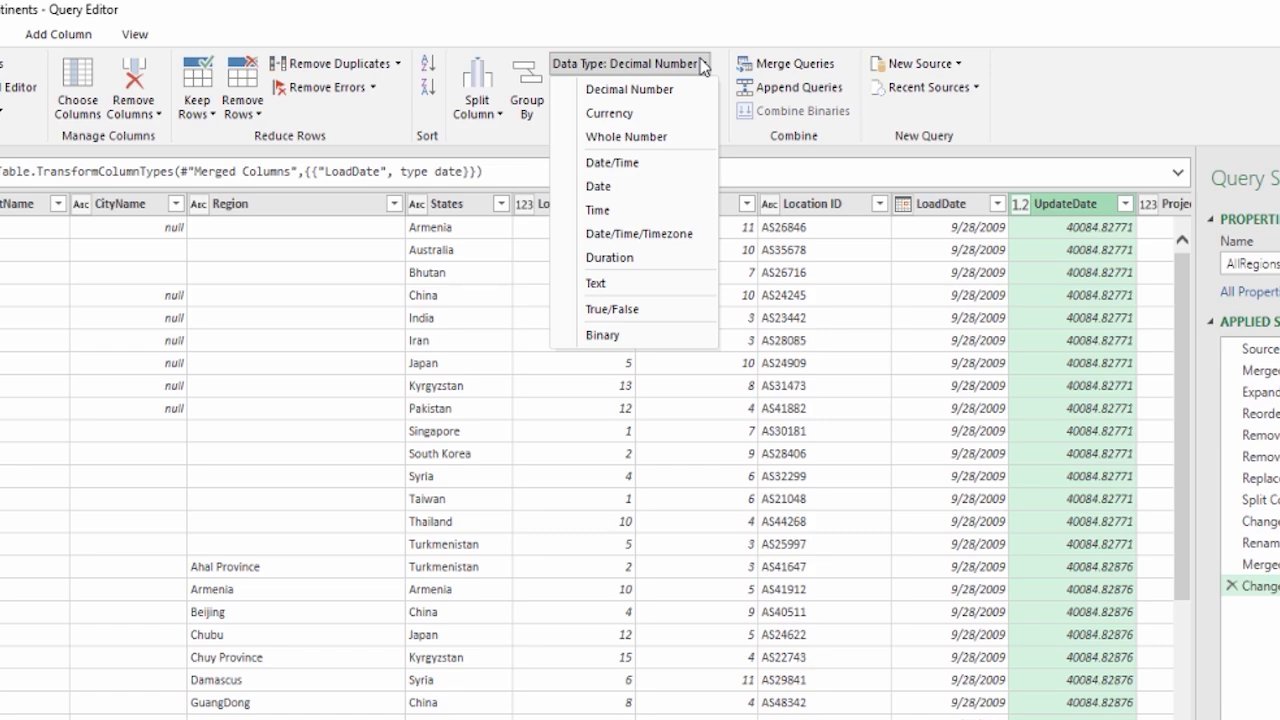
{"action": "left_click", "coordinate": [680, 188]}
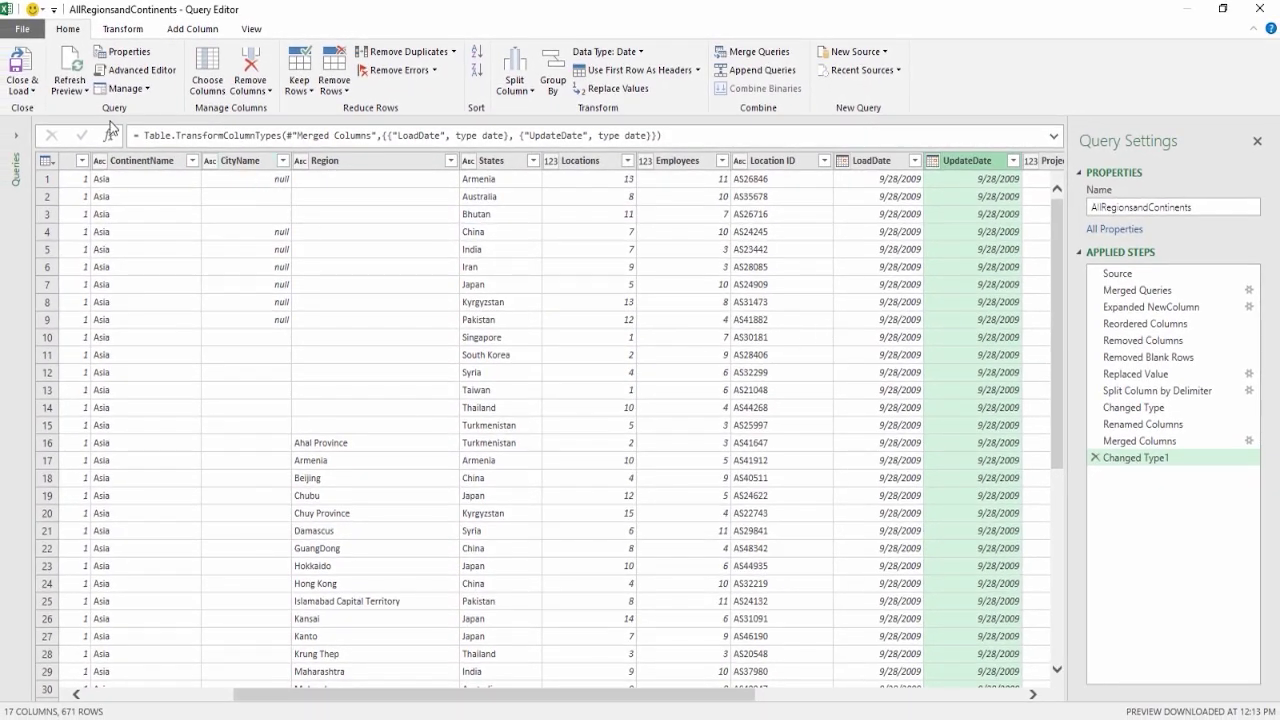
{"action": "left_click", "coordinate": [25, 65]}
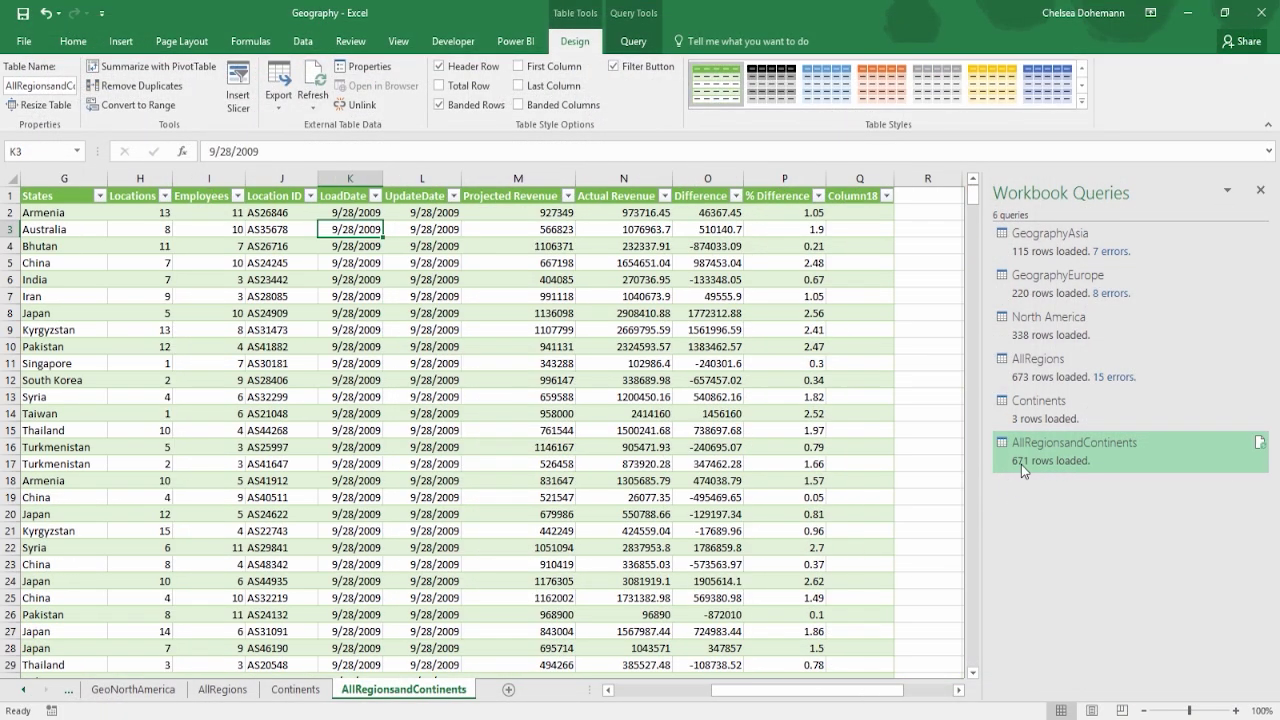
Step: Reopen the AllRegionsandContinents query in the Query Editor to view its load options, and close the editor without changes
{"action": "mouse_move", "coordinate": [1045, 461]}
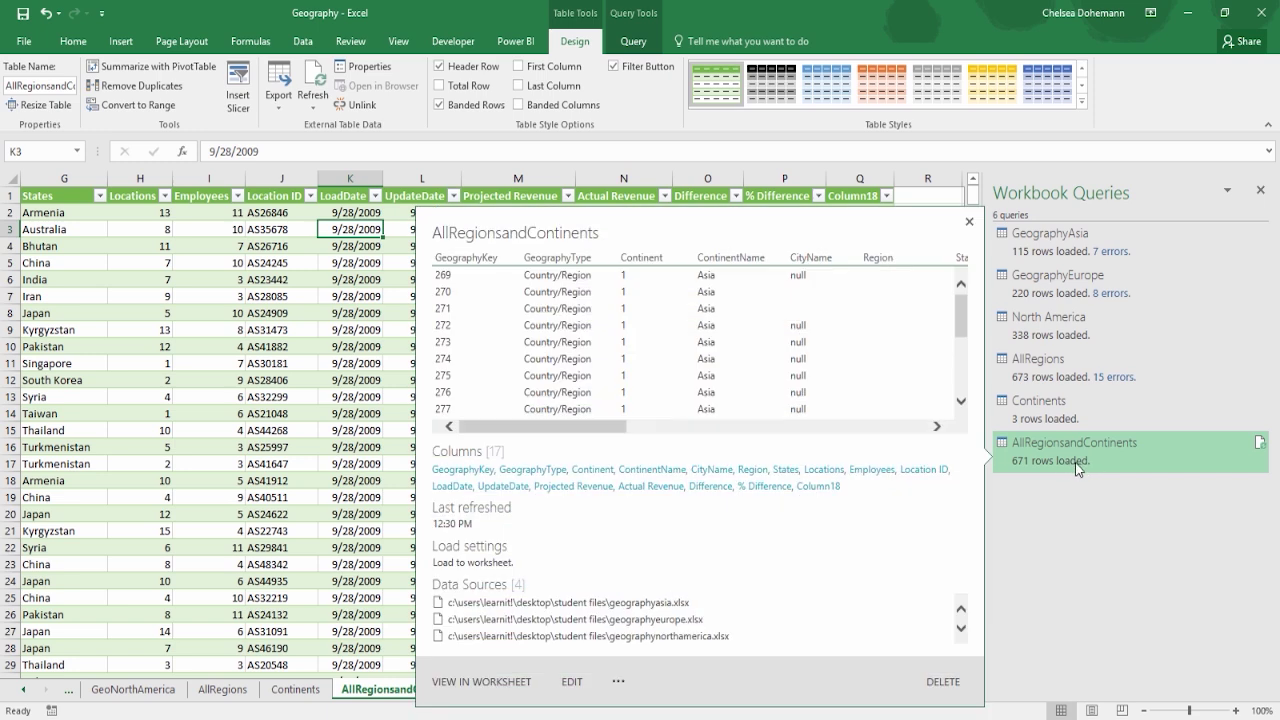
{"action": "double_click", "coordinate": [1073, 454]}
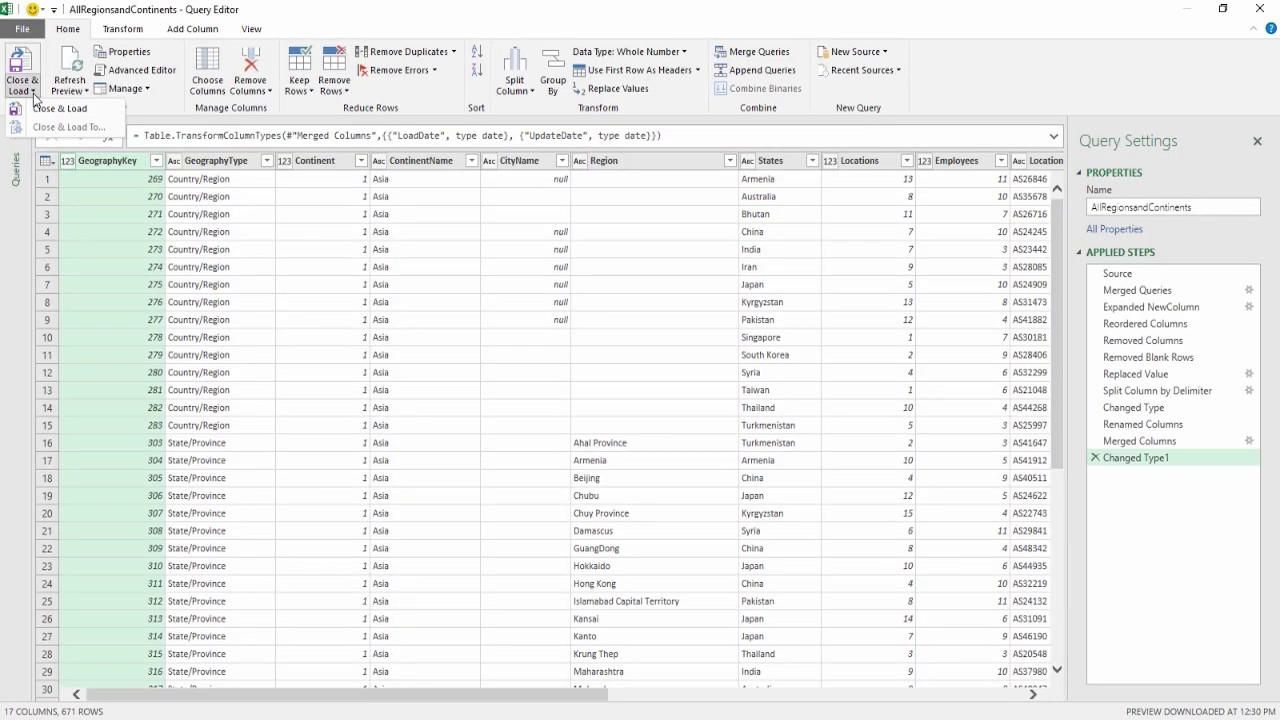
{"action": "left_click", "coordinate": [33, 92]}
{"action": "left_click", "coordinate": [16, 96]}
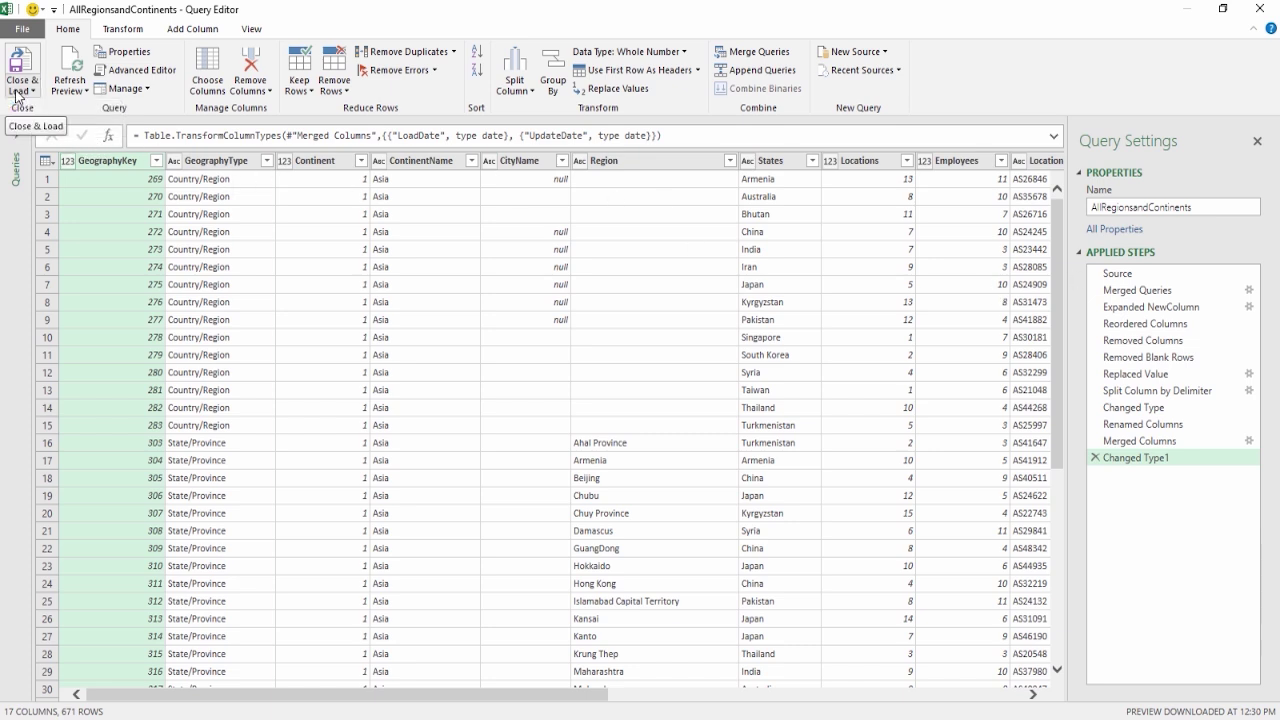
{"action": "left_click", "coordinate": [1255, 9]}
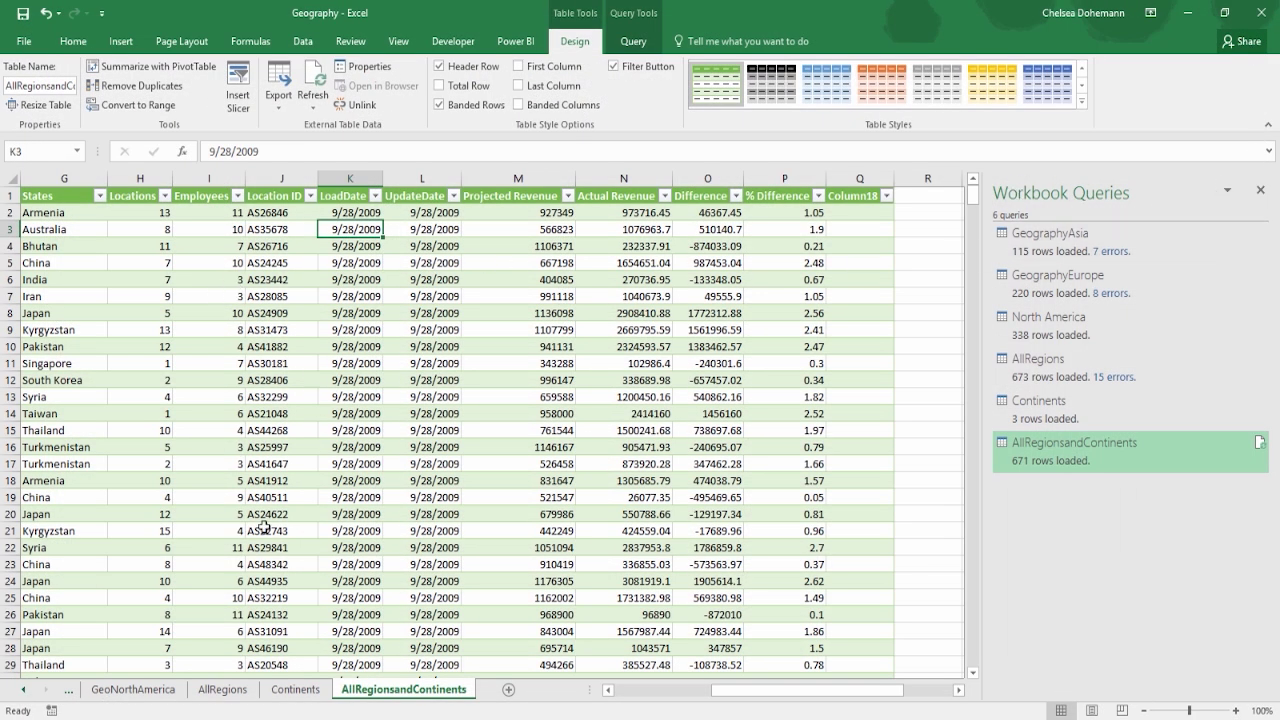
{"action": "mouse_move", "coordinate": [1048, 252]}
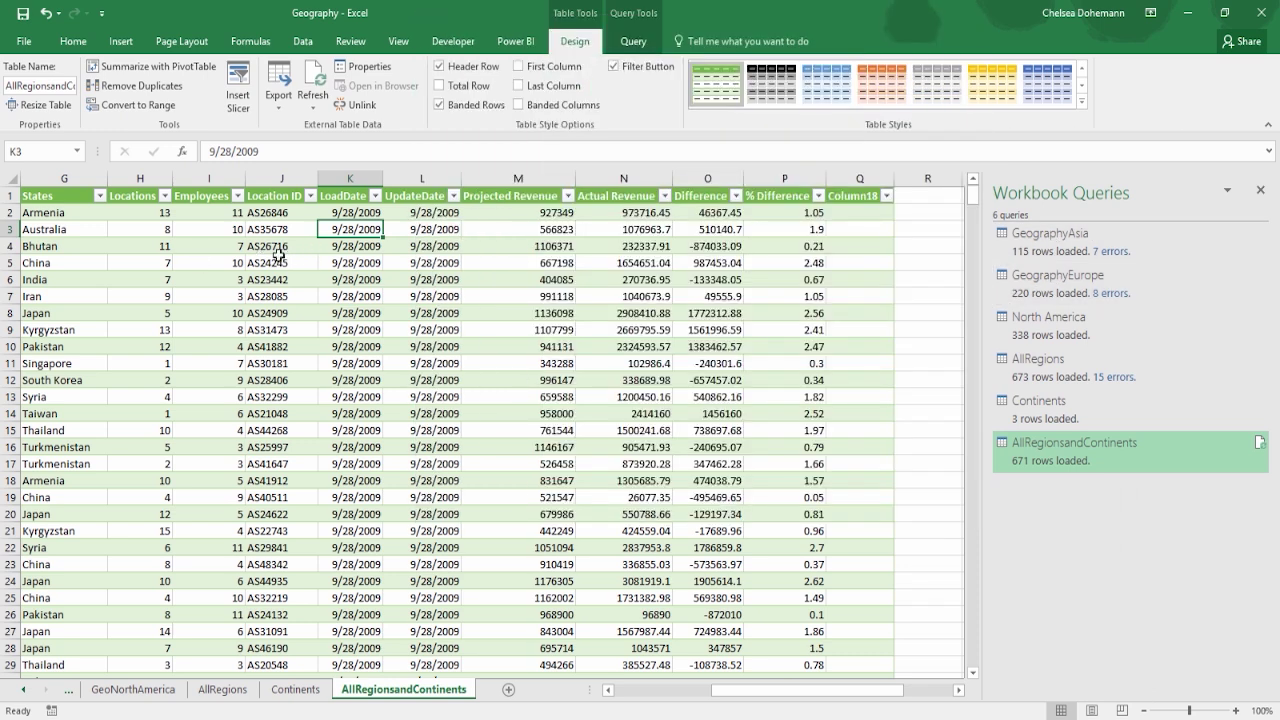
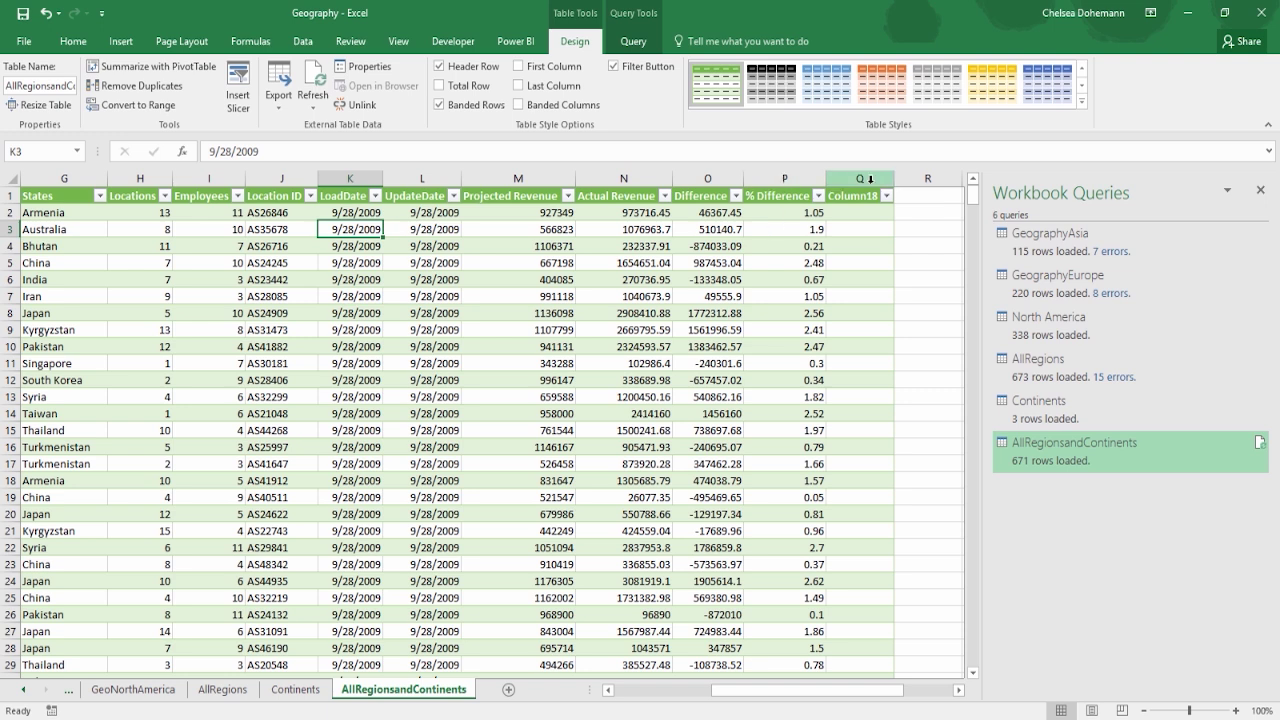
Step: Review the Load To options of the AllRegionsandContinents query from the workbook and dismiss them without changes
{"action": "right_click", "coordinate": [1051, 458]}
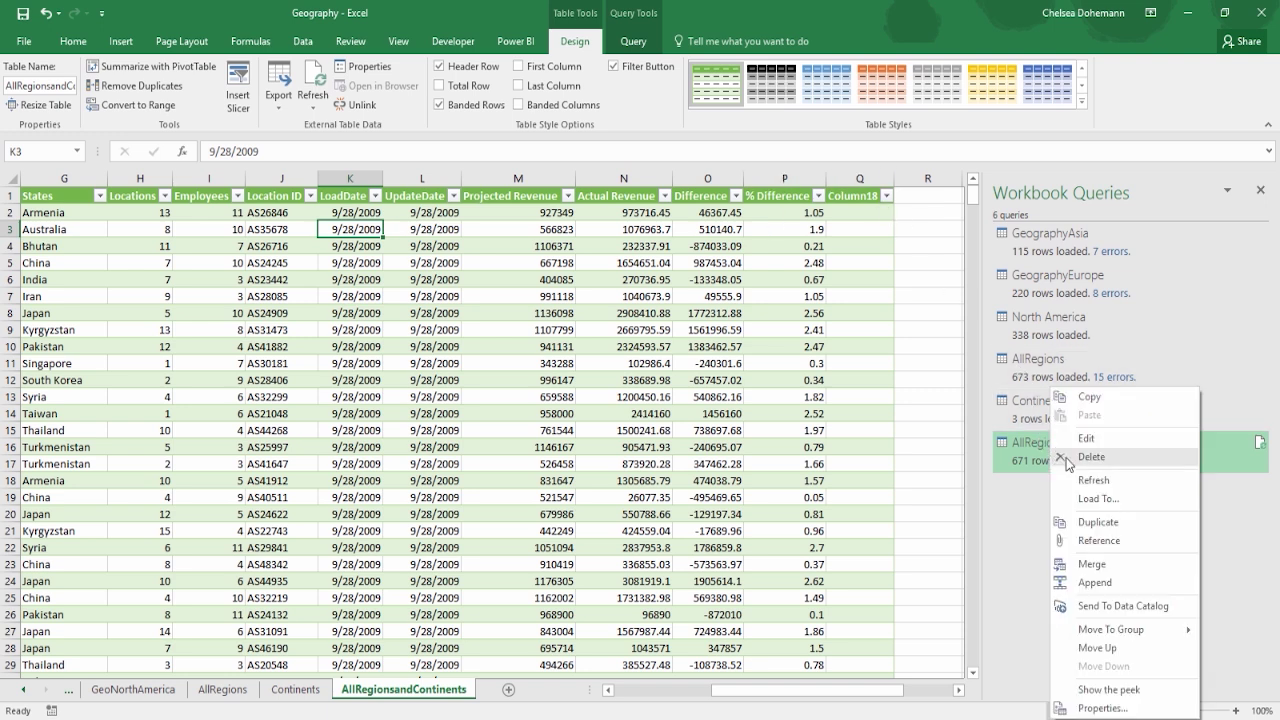
{"action": "left_click", "coordinate": [1089, 500]}
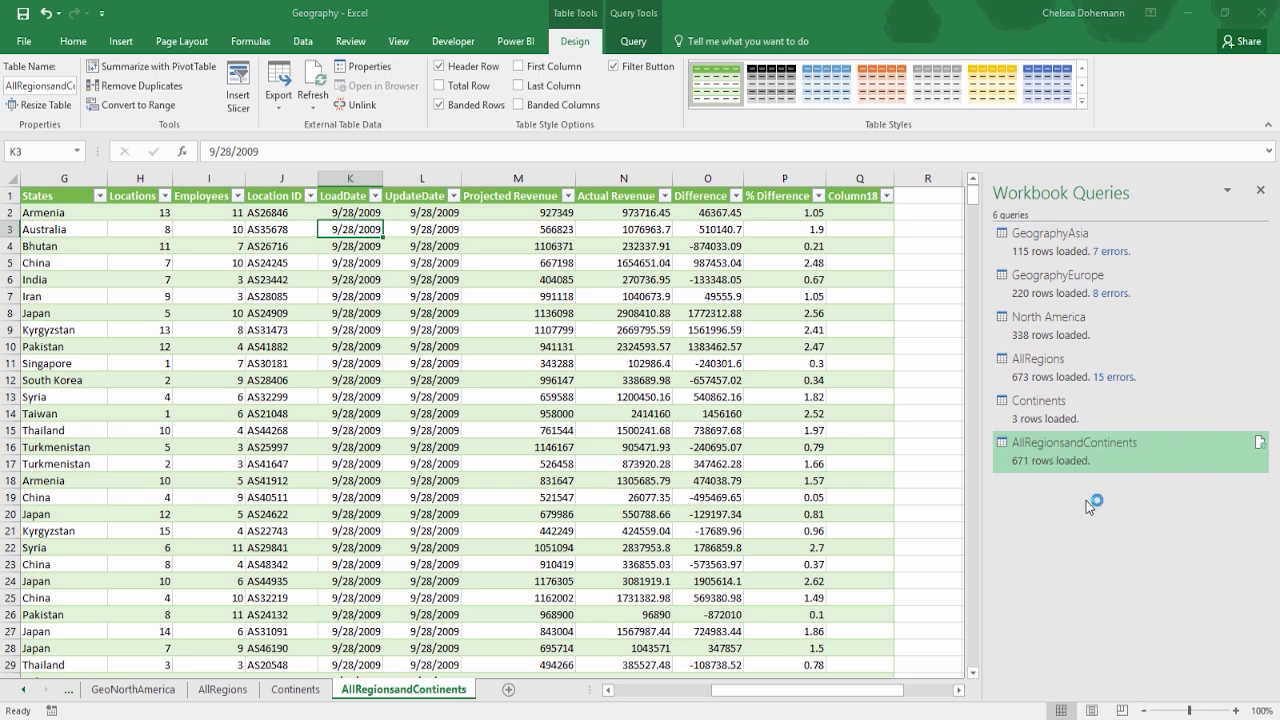
{"action": "left_click_drag", "start_coordinate": [683, 231], "coordinate": [1008, 145]}
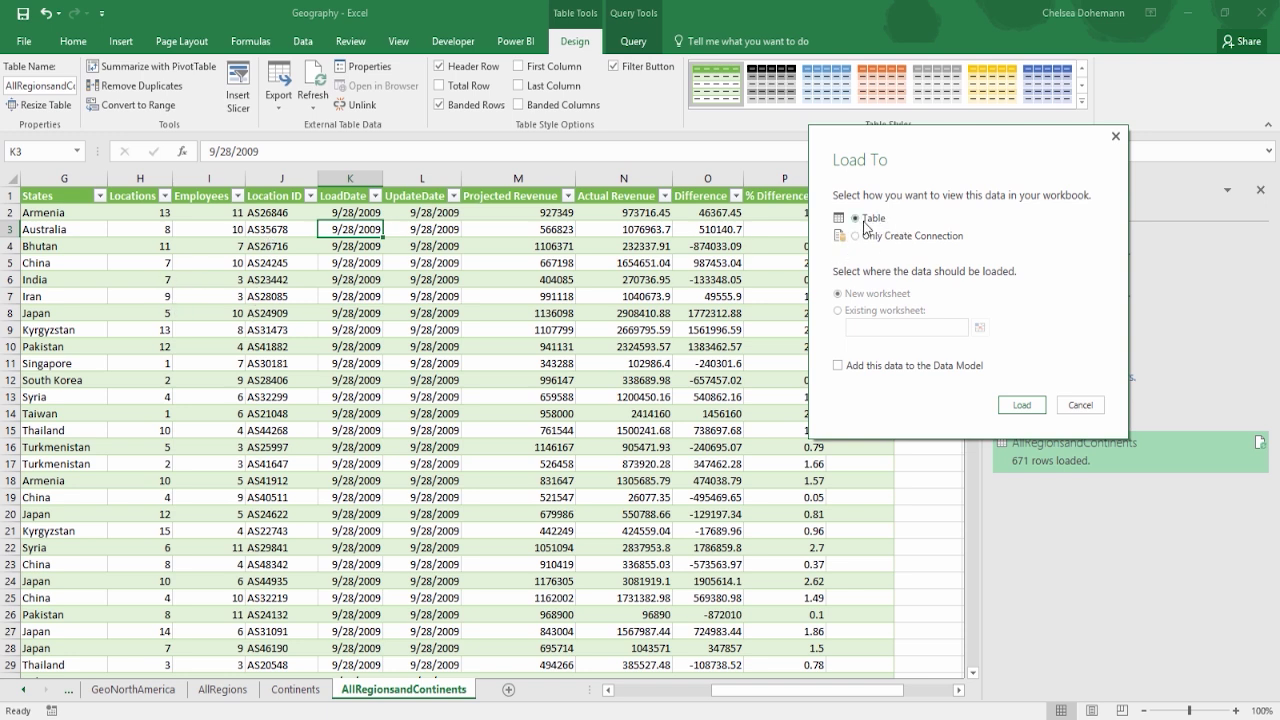
{"action": "left_click", "coordinate": [1114, 140]}
Step: Open the AllRegionsandContinents query in the Query Editor, check its Close & Load choices, and close the editor without changes
{"action": "right_click", "coordinate": [1039, 450]}
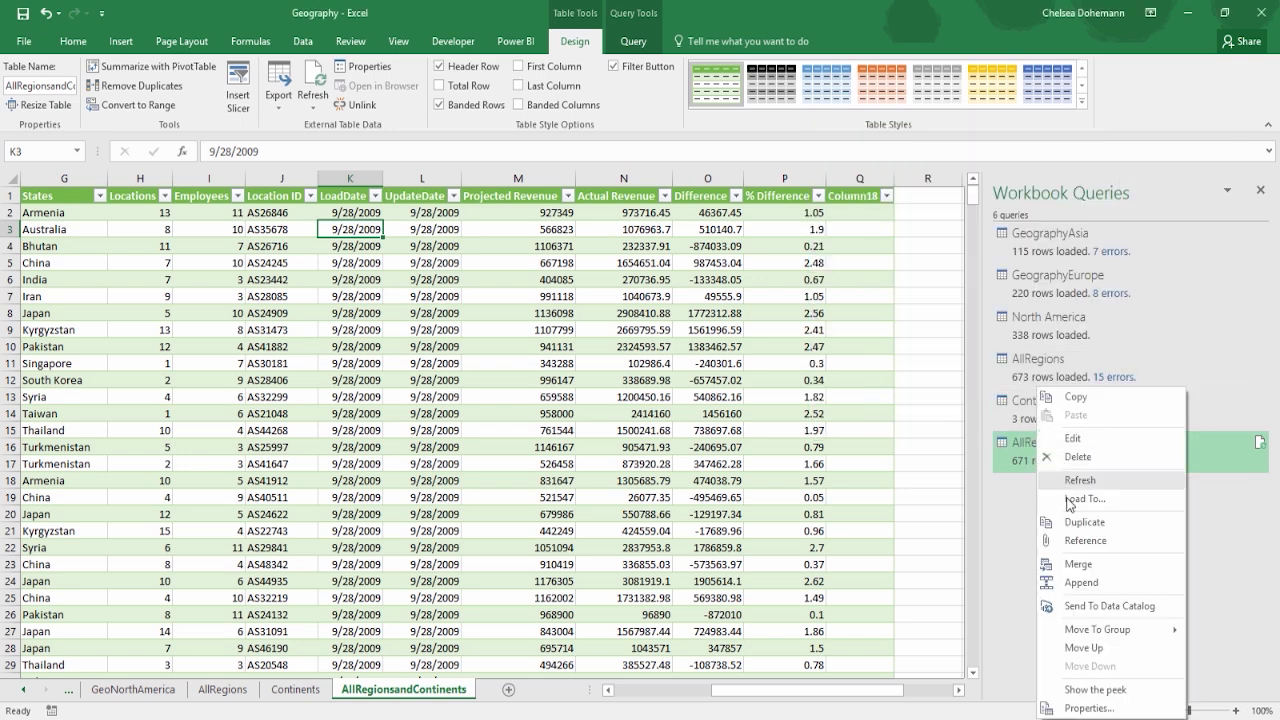
{"action": "double_click", "coordinate": [1023, 452]}
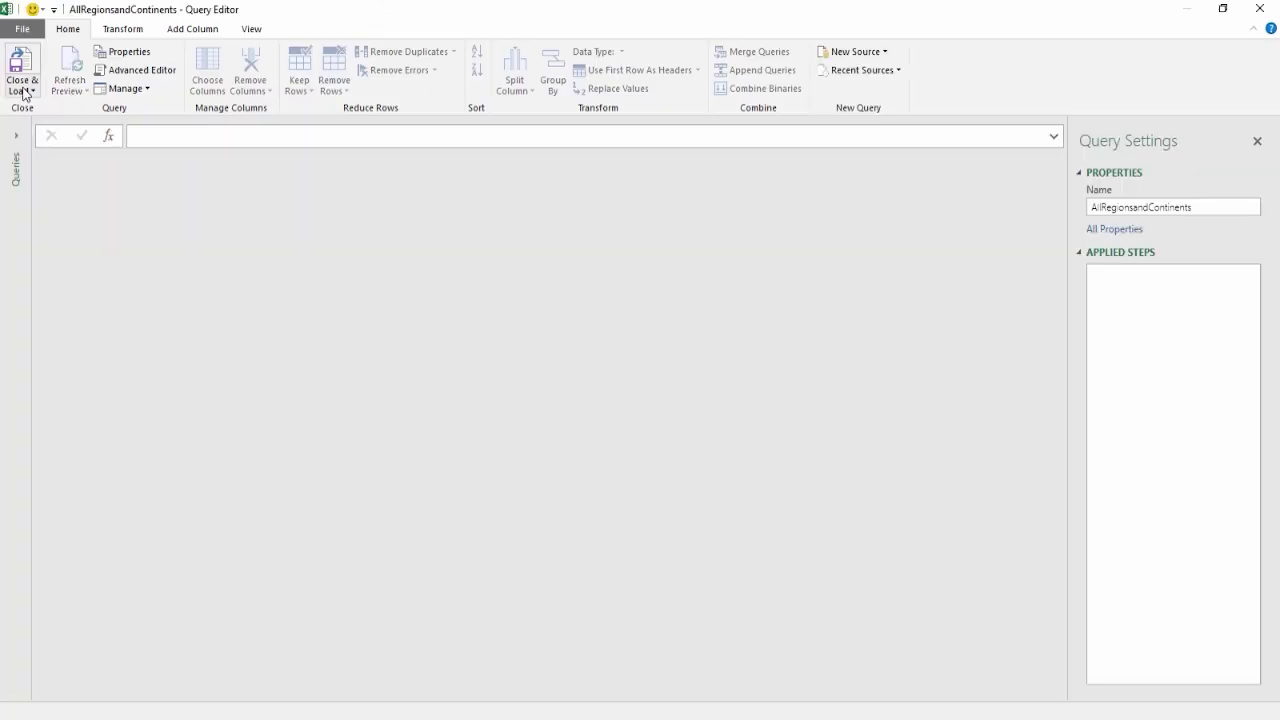
{"action": "left_click", "coordinate": [22, 90]}
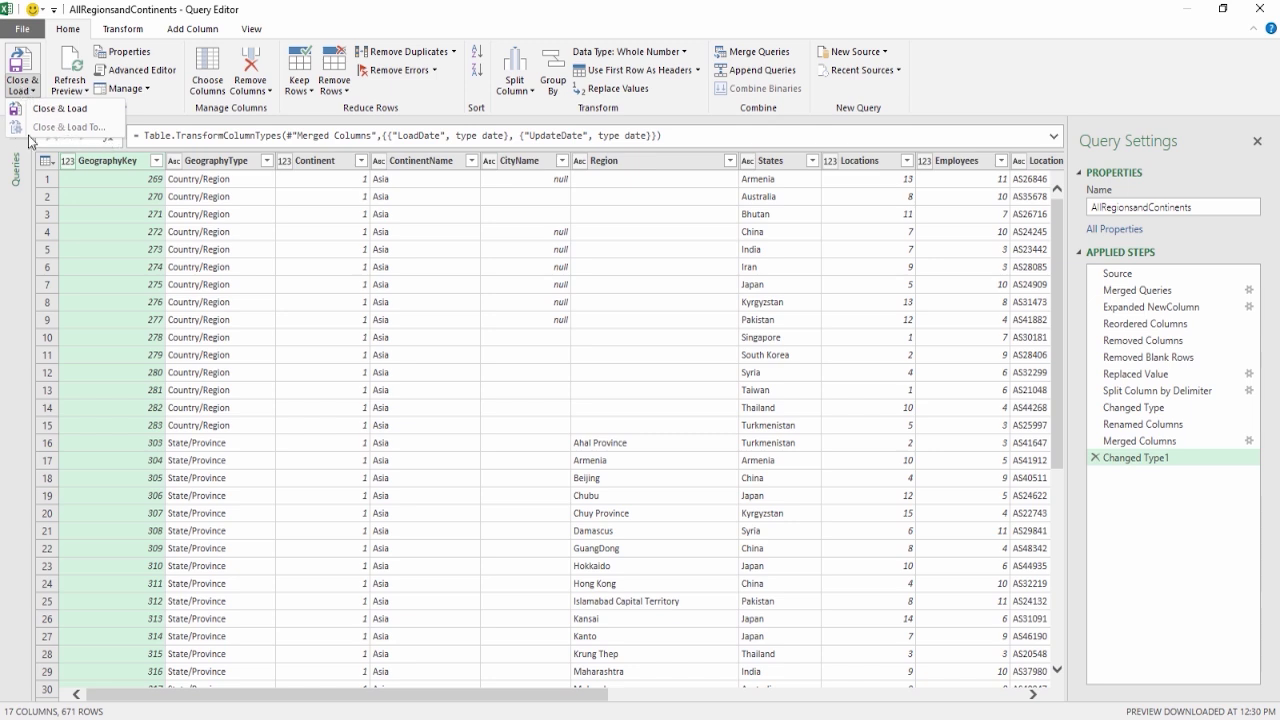
{"action": "left_click", "coordinate": [1262, 12]}
{"action": "left_click", "coordinate": [1262, 12]}
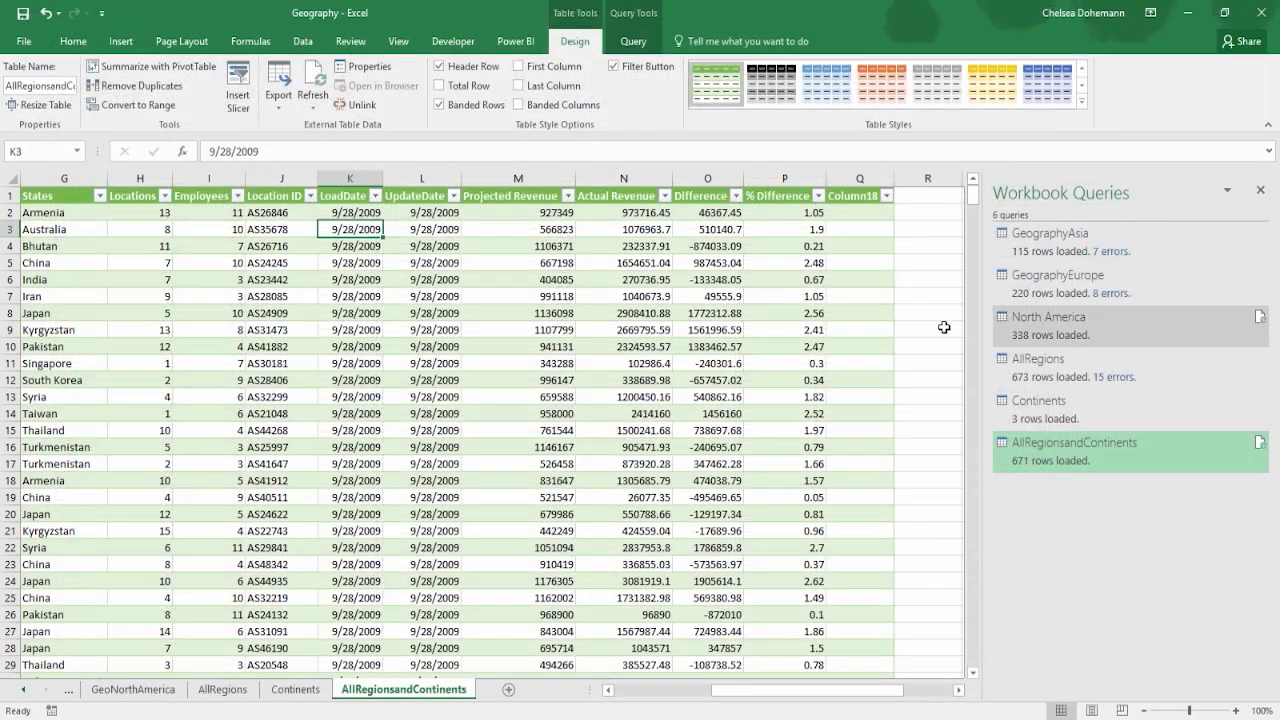
Step: Examine the AllRegionsandContinents query's view and destination settings in Load To once more, and cancel
{"action": "right_click", "coordinate": [1055, 440]}
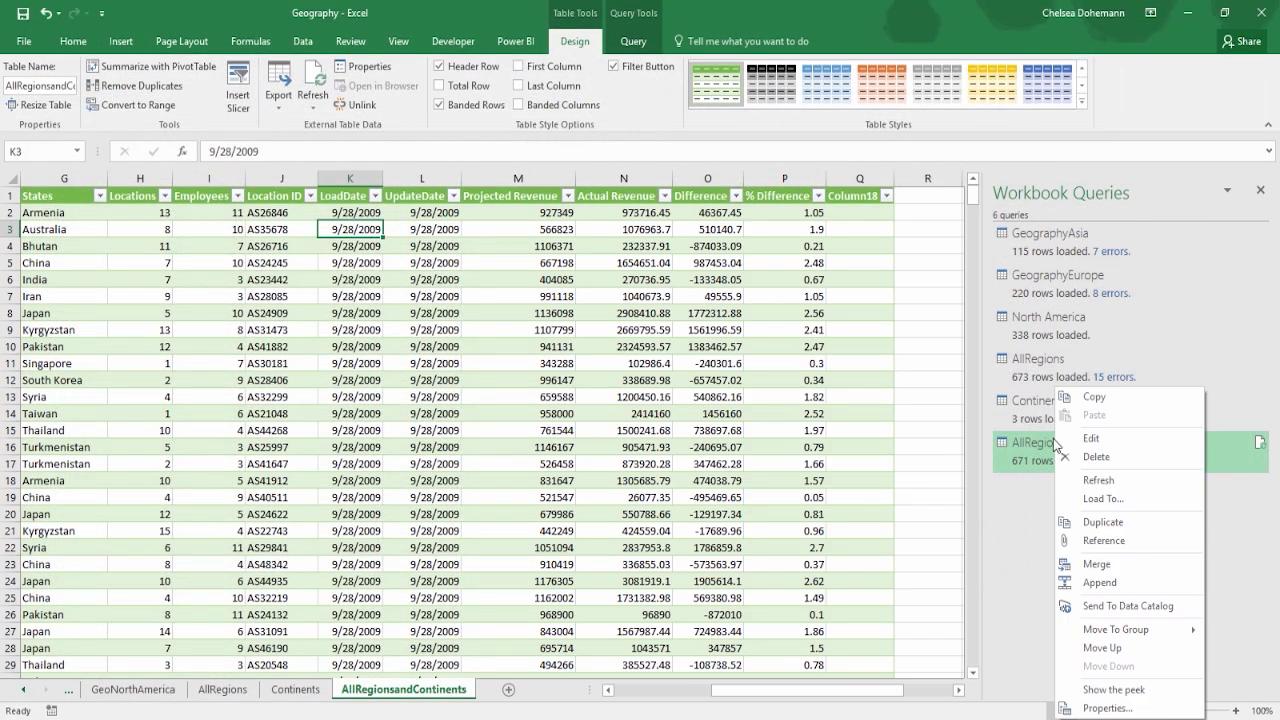
{"action": "left_click", "coordinate": [1087, 500]}
{"action": "left_click_drag", "start_coordinate": [645, 218], "coordinate": [968, 161]}
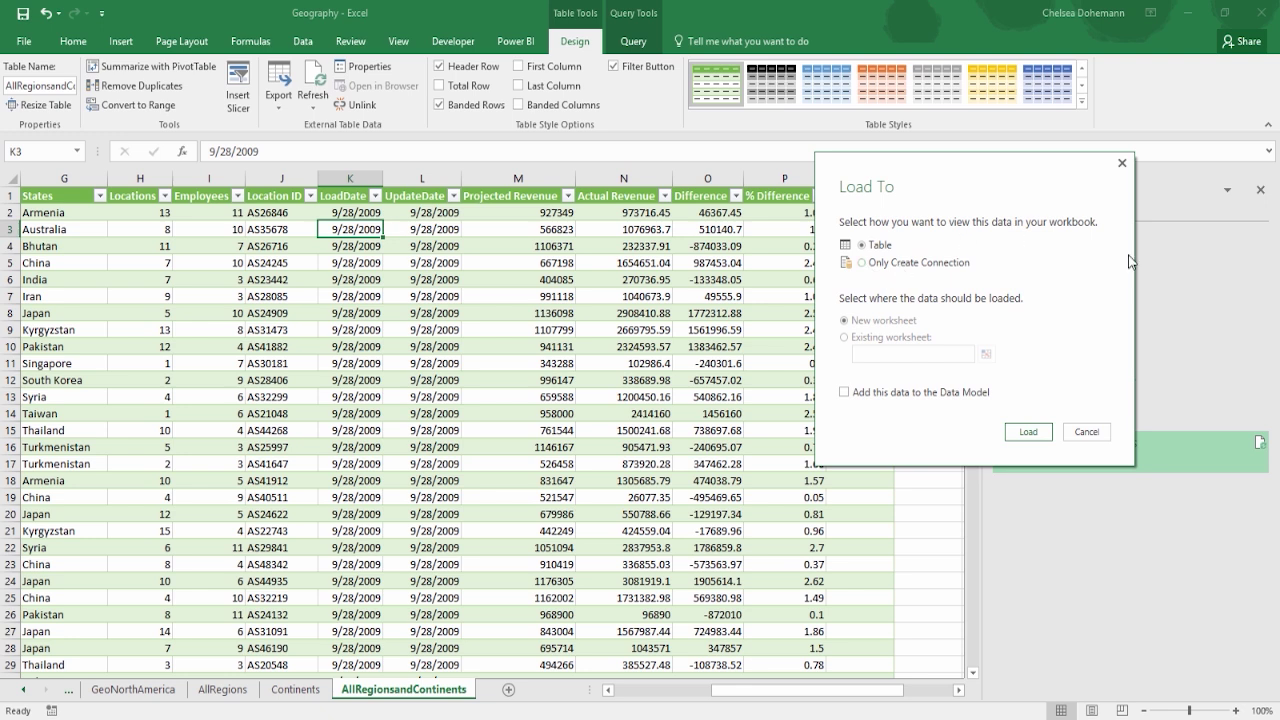
{"action": "left_click", "coordinate": [1104, 428]}
Step: Change the GeographyAsia query to Only Create Connection, accepting the removal of its worksheet table
{"action": "left_click", "coordinate": [1062, 249]}
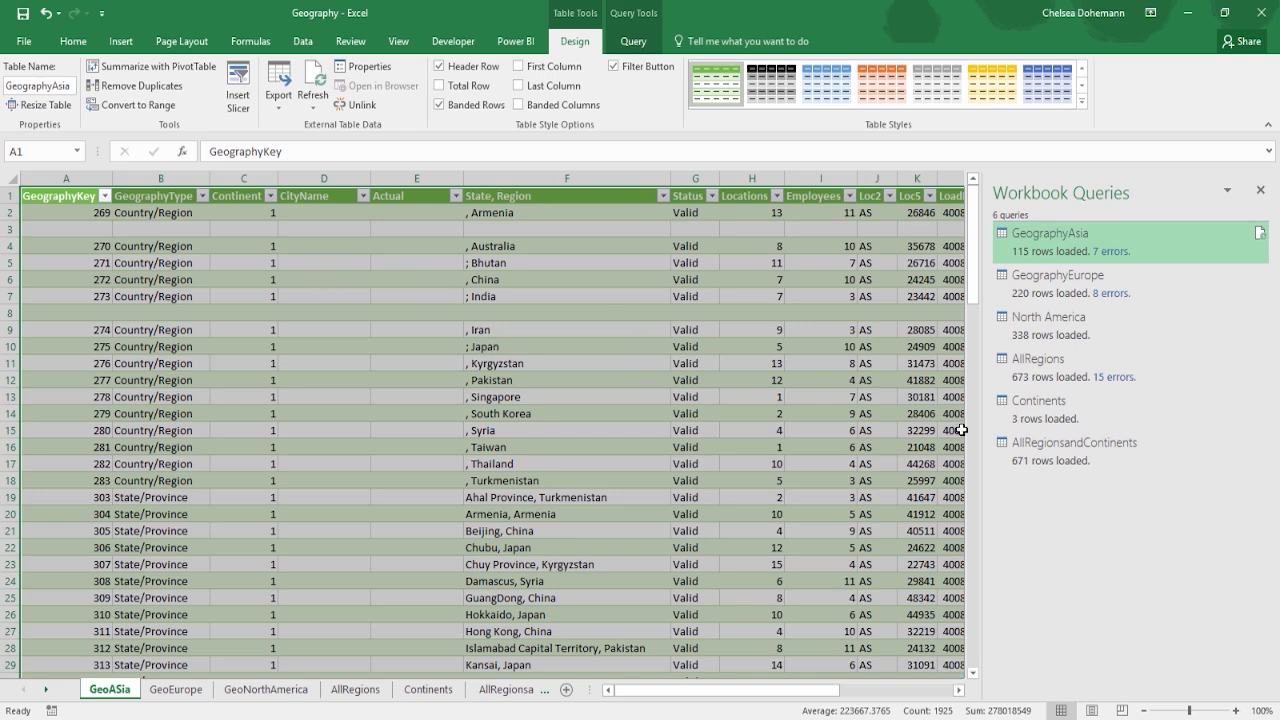
{"action": "left_click", "coordinate": [1057, 460]}
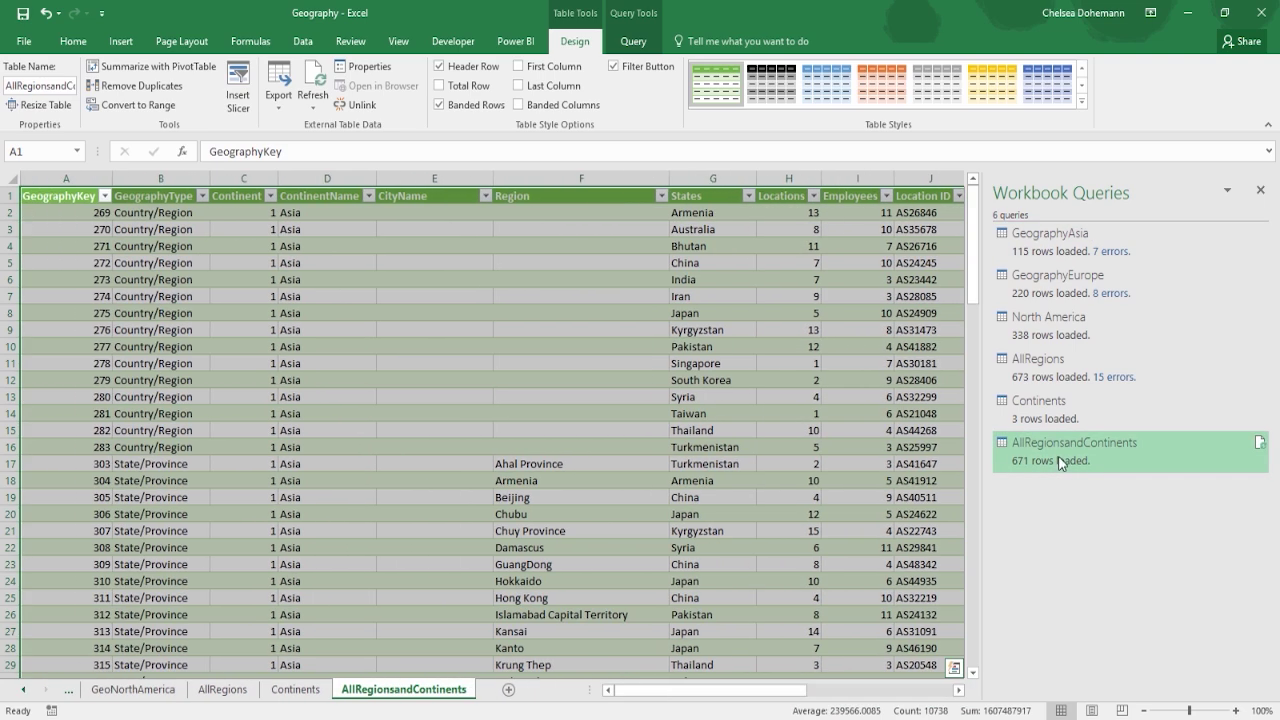
{"action": "right_click", "coordinate": [1117, 238]}
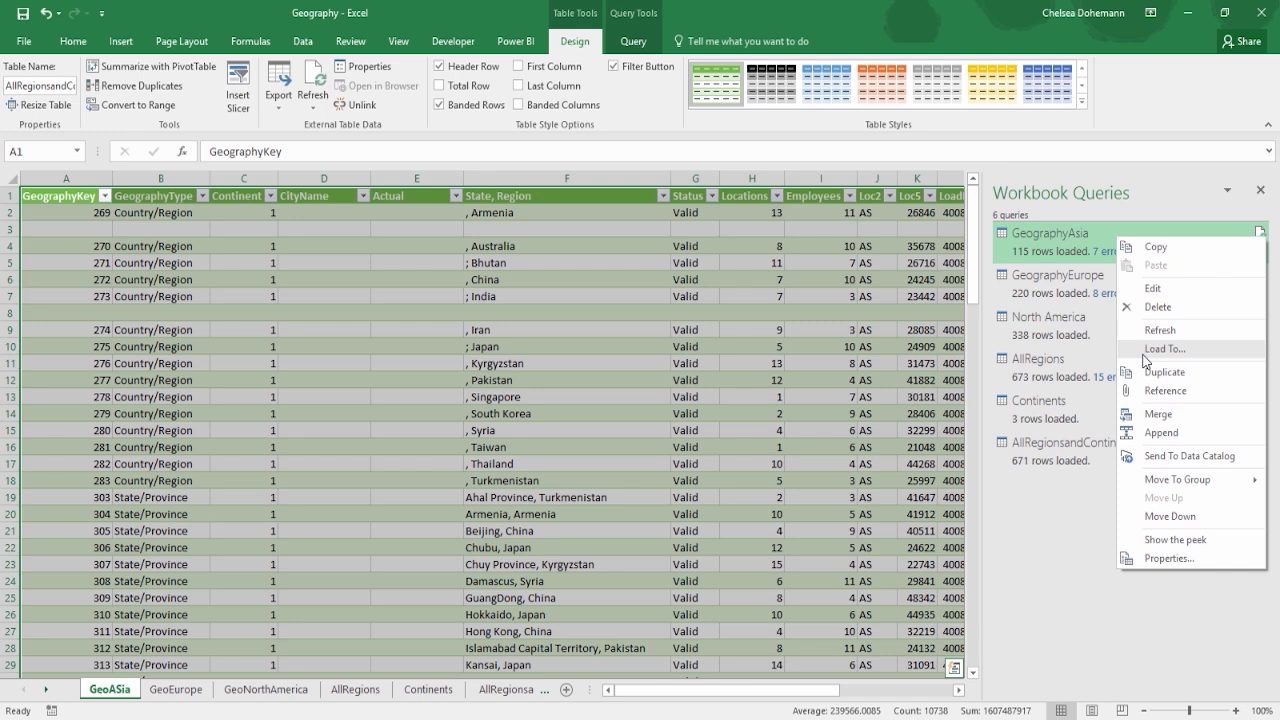
{"action": "left_click", "coordinate": [1153, 355]}
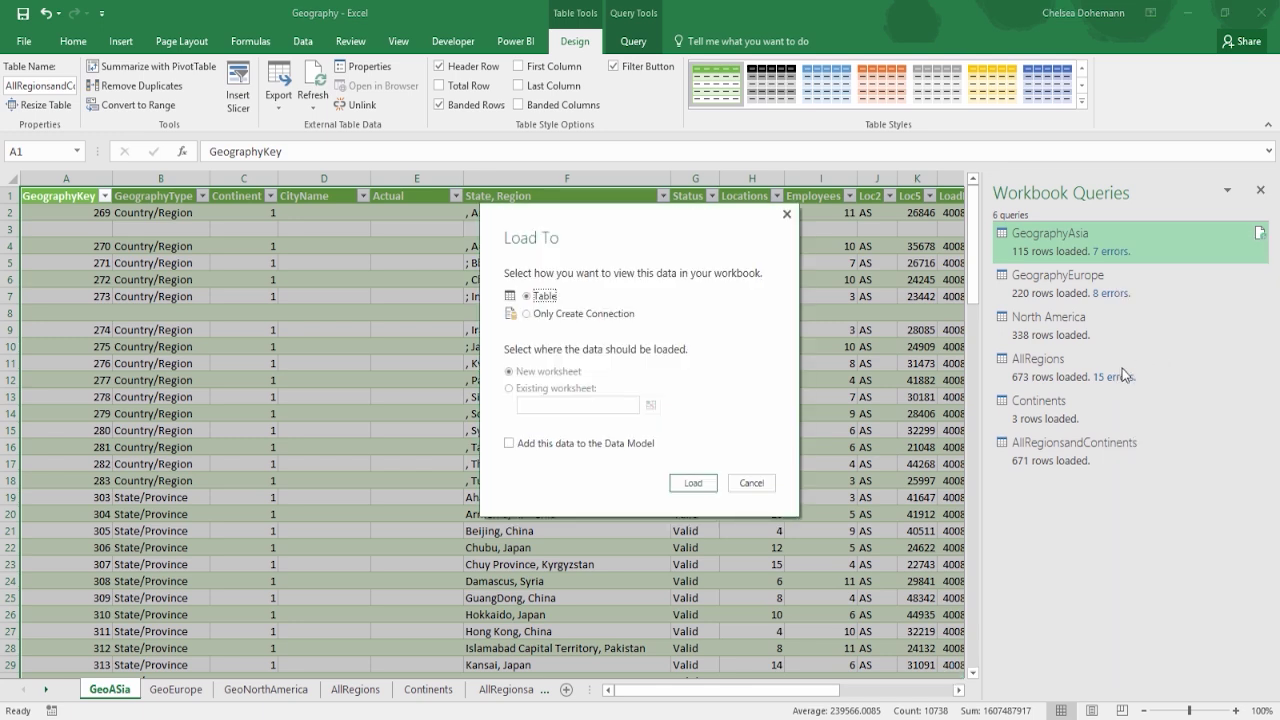
{"action": "left_click", "coordinate": [535, 318]}
{"action": "left_click", "coordinate": [695, 484]}
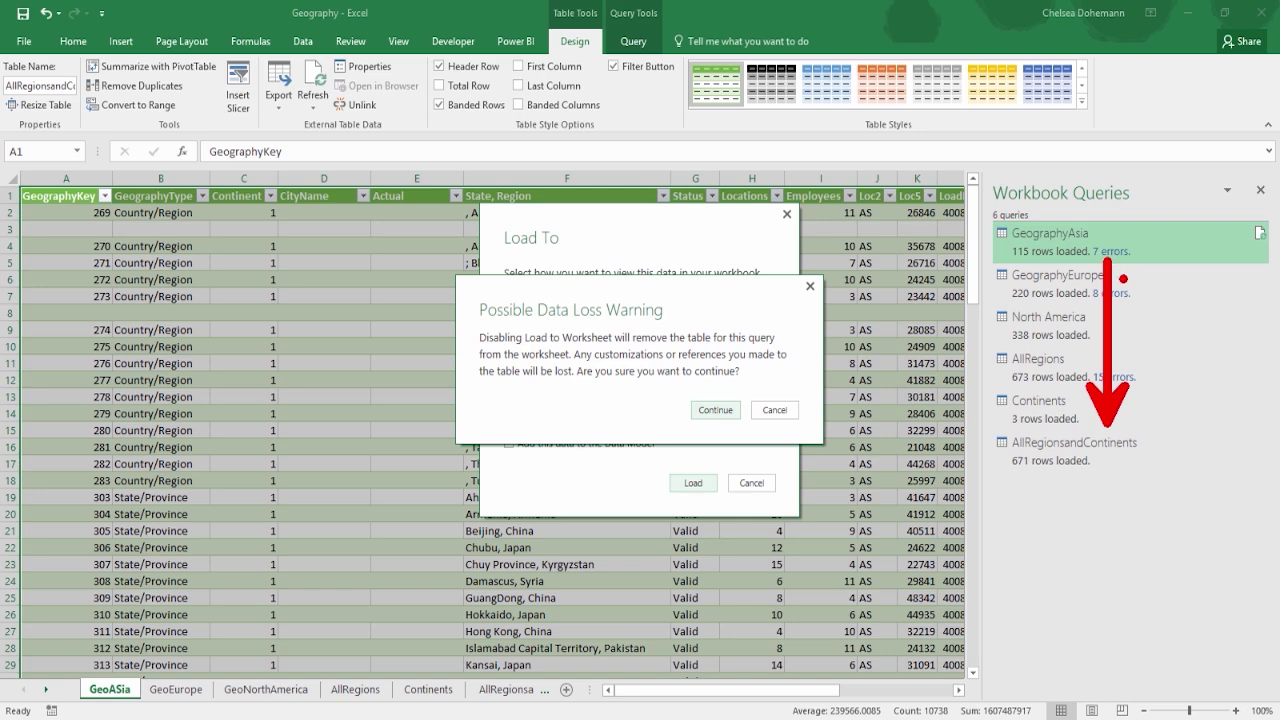
{"action": "left_click", "coordinate": [716, 410]}
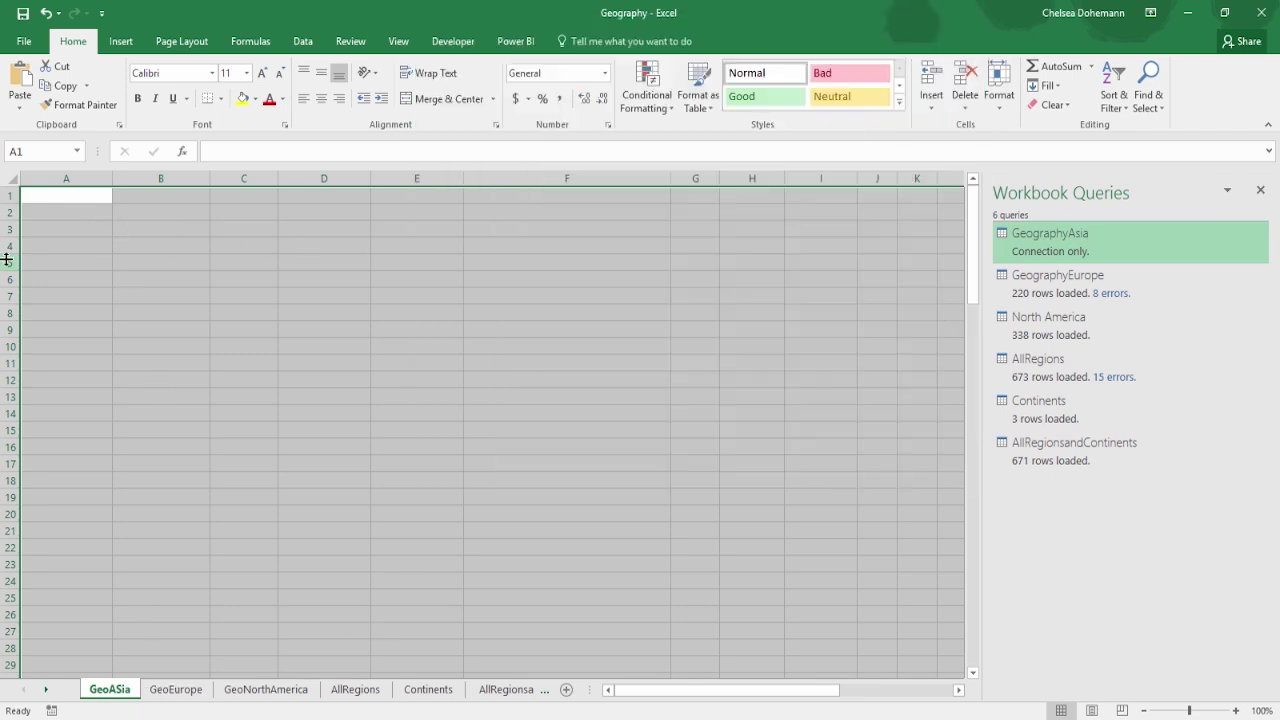
{"action": "left_click", "coordinate": [88, 200]}
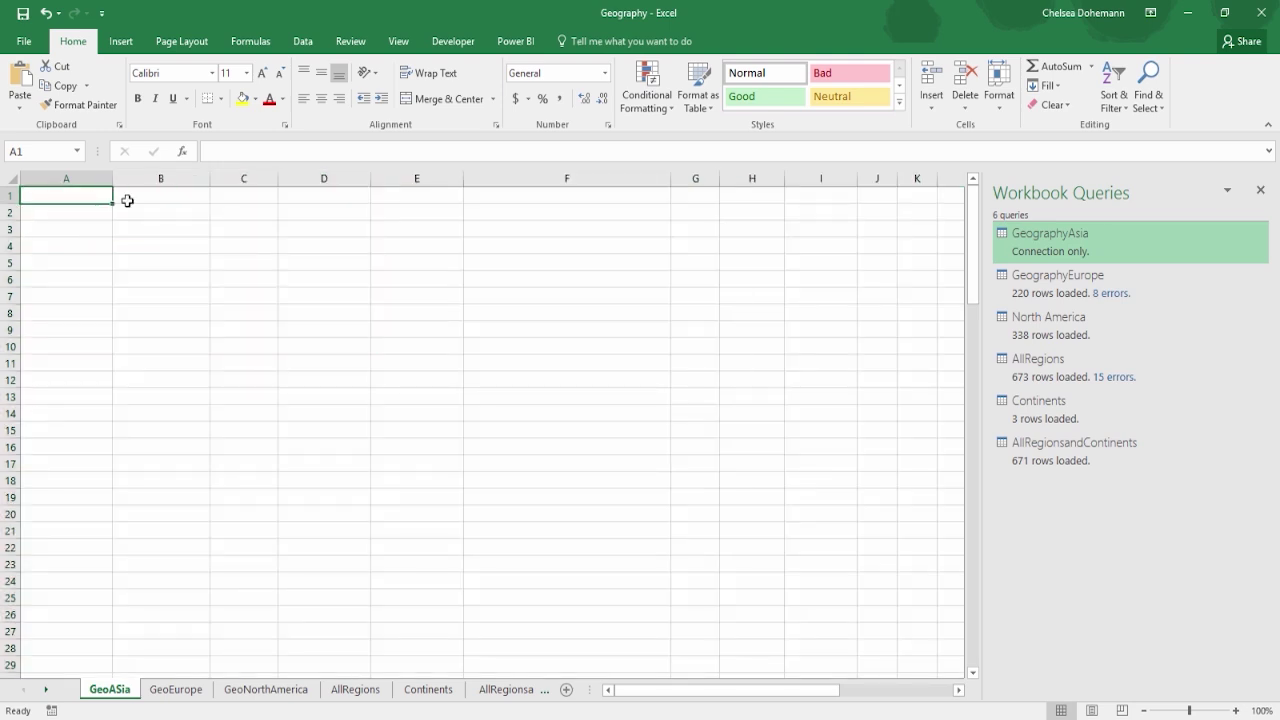
Step: Change the GeographyEurope query to Only Create Connection and accept the removal of its worksheet table
{"action": "right_click", "coordinate": [1063, 275]}
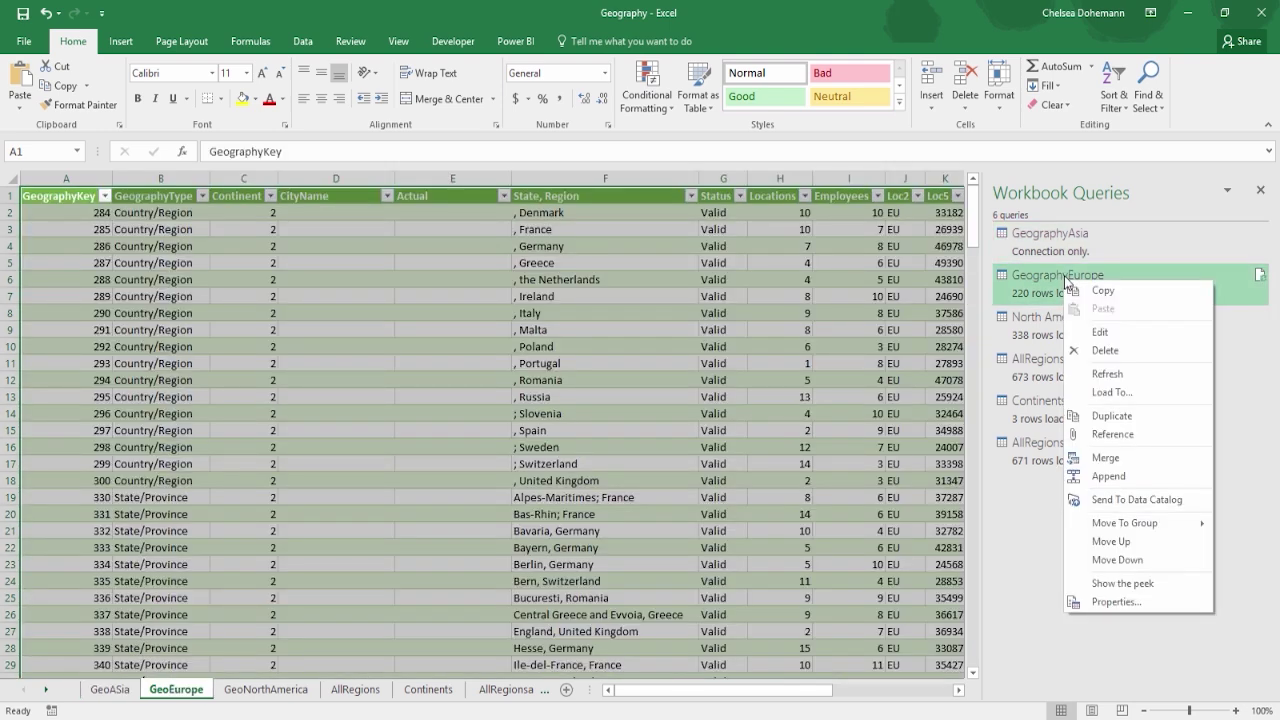
{"action": "left_click", "coordinate": [1122, 392]}
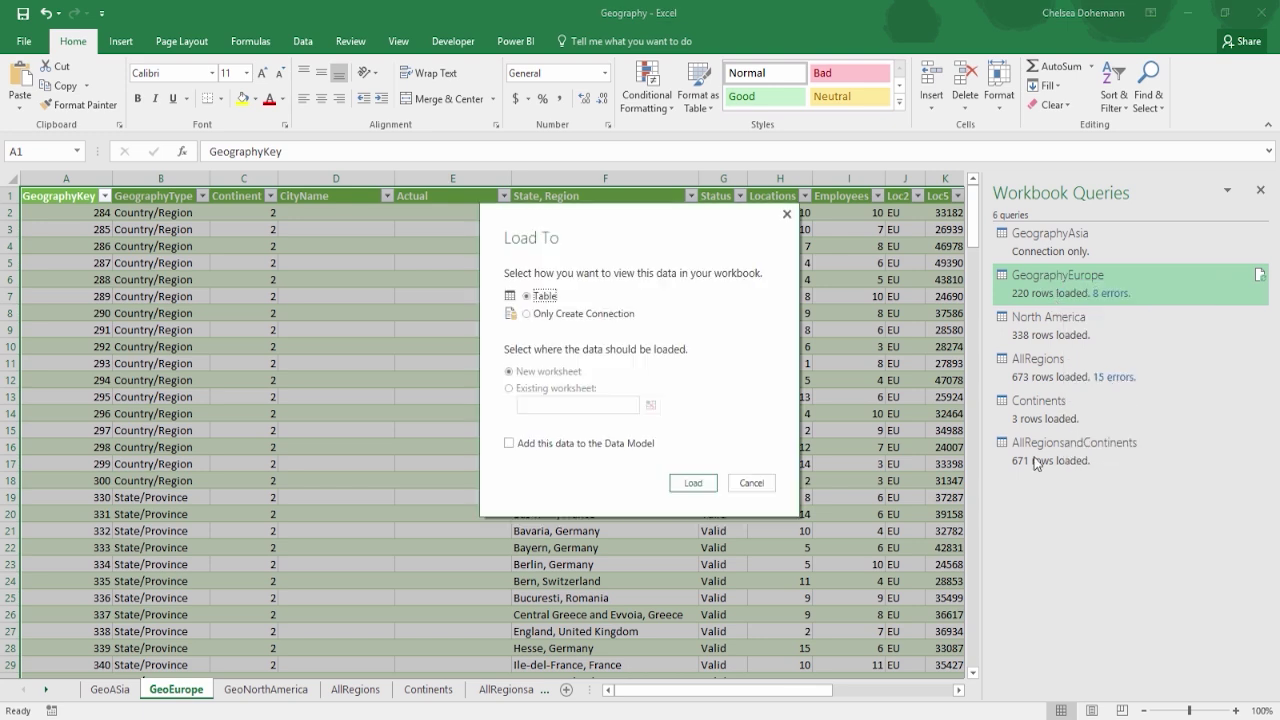
{"action": "left_click", "coordinate": [552, 316]}
{"action": "left_click", "coordinate": [697, 485]}
{"action": "left_click", "coordinate": [718, 409]}
Step: Change the North America query to Only Create Connection and accept the removal of its worksheet table
{"action": "right_click", "coordinate": [1098, 328]}
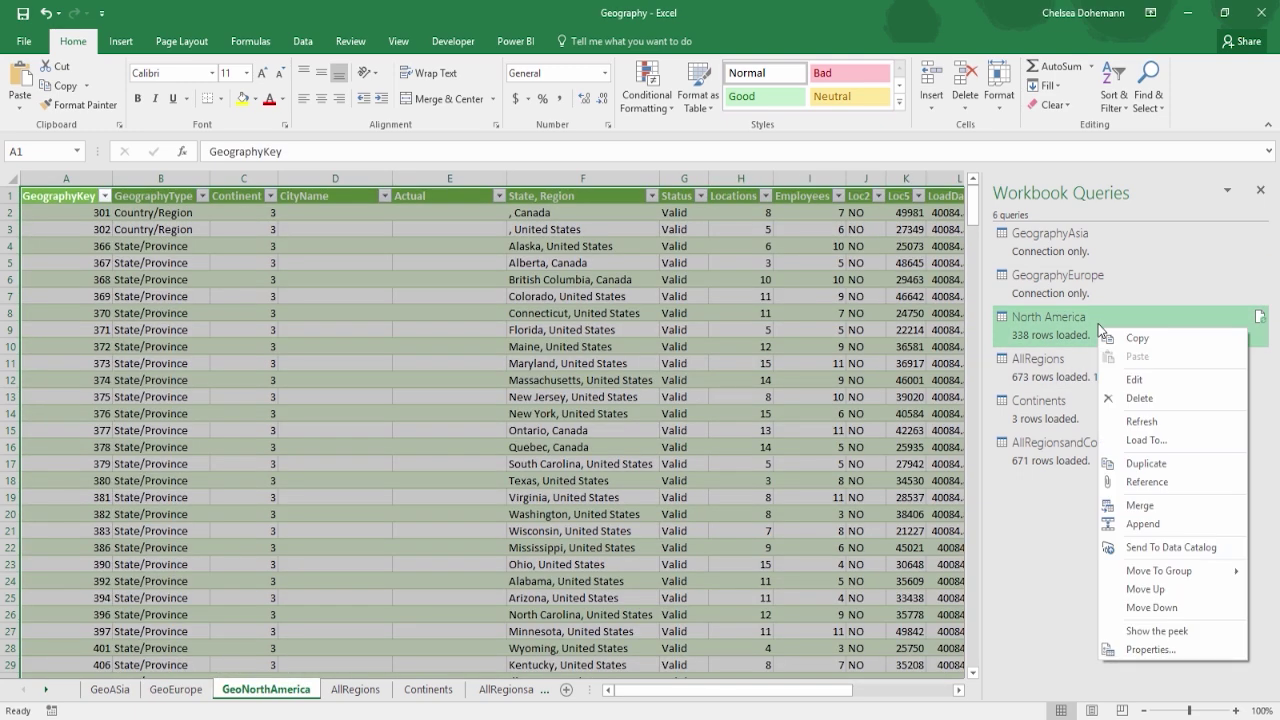
{"action": "left_click", "coordinate": [1146, 440]}
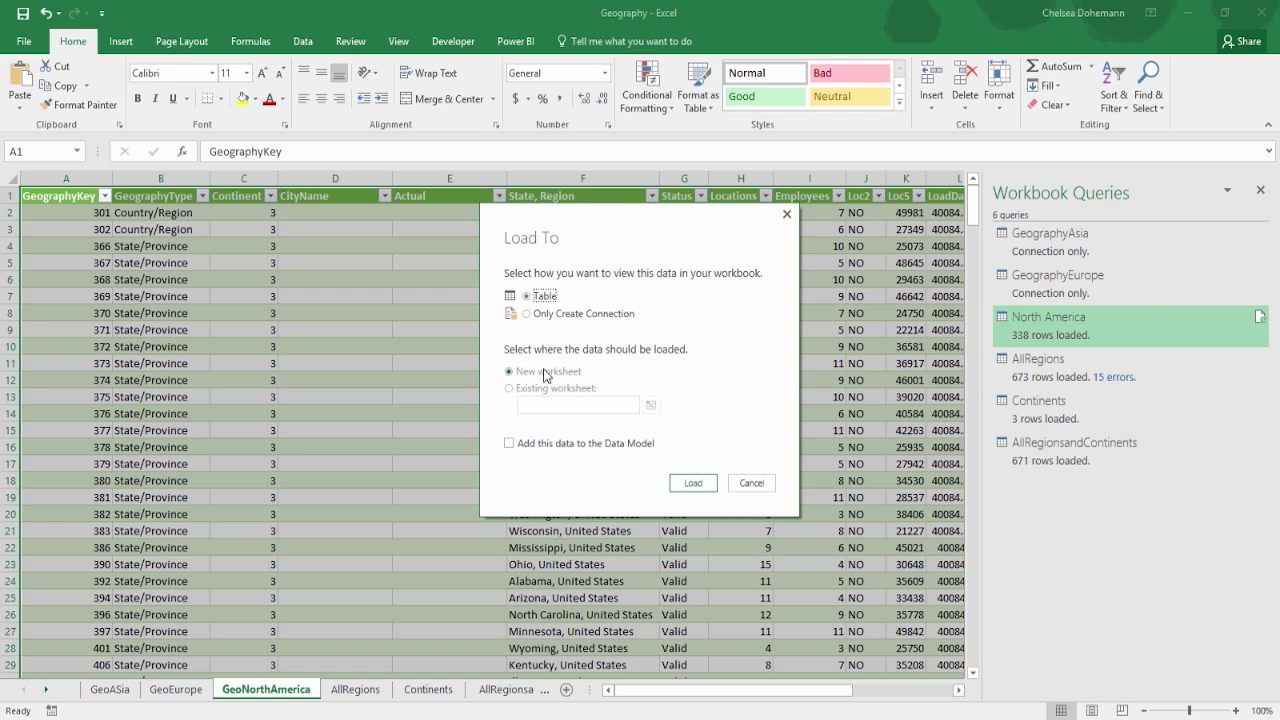
{"action": "left_click", "coordinate": [536, 317]}
{"action": "left_click", "coordinate": [703, 485]}
{"action": "left_click", "coordinate": [715, 410]}
Step: Change the AllRegions query to Only Create Connection and accept the removal of its worksheet table
{"action": "right_click", "coordinate": [1070, 377]}
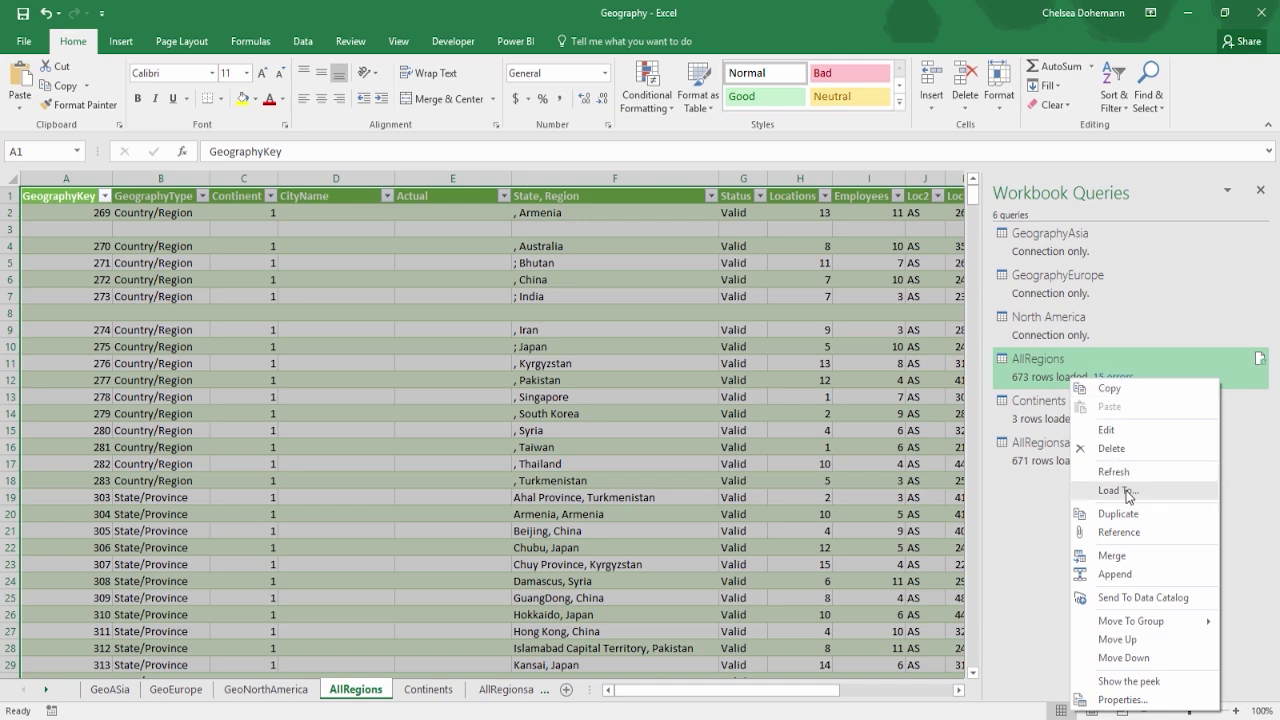
{"action": "left_click", "coordinate": [1116, 490]}
{"action": "left_click", "coordinate": [527, 314]}
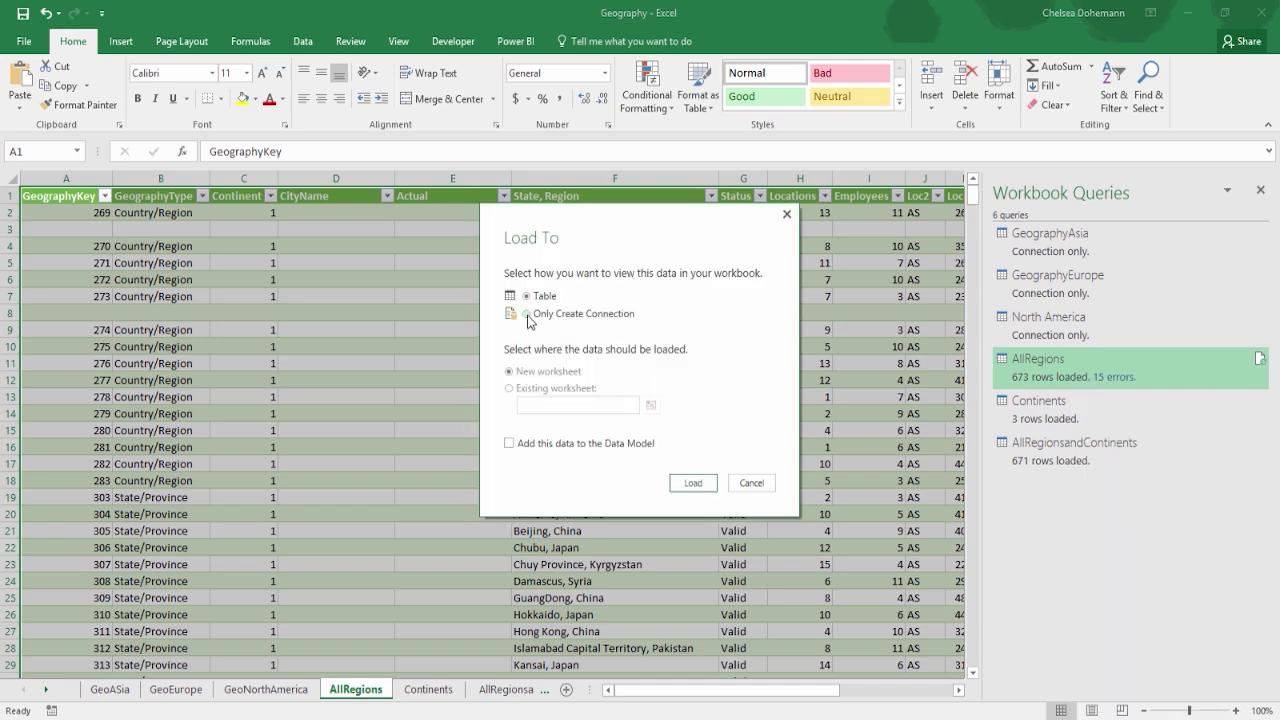
{"action": "left_click", "coordinate": [693, 483]}
{"action": "left_click", "coordinate": [715, 411]}
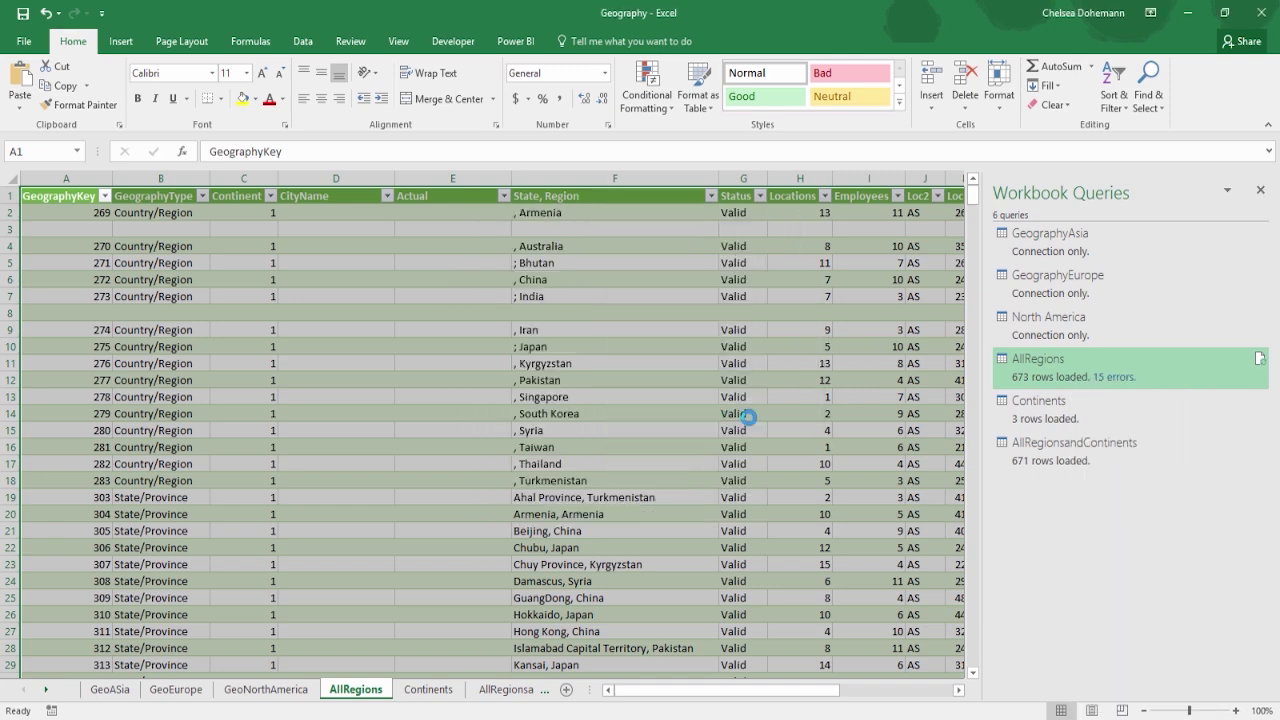
Step: Change the Continents query to Only Create Connection and accept the removal of its worksheet table
{"action": "right_click", "coordinate": [1063, 398]}
{"action": "left_click", "coordinate": [1100, 500]}
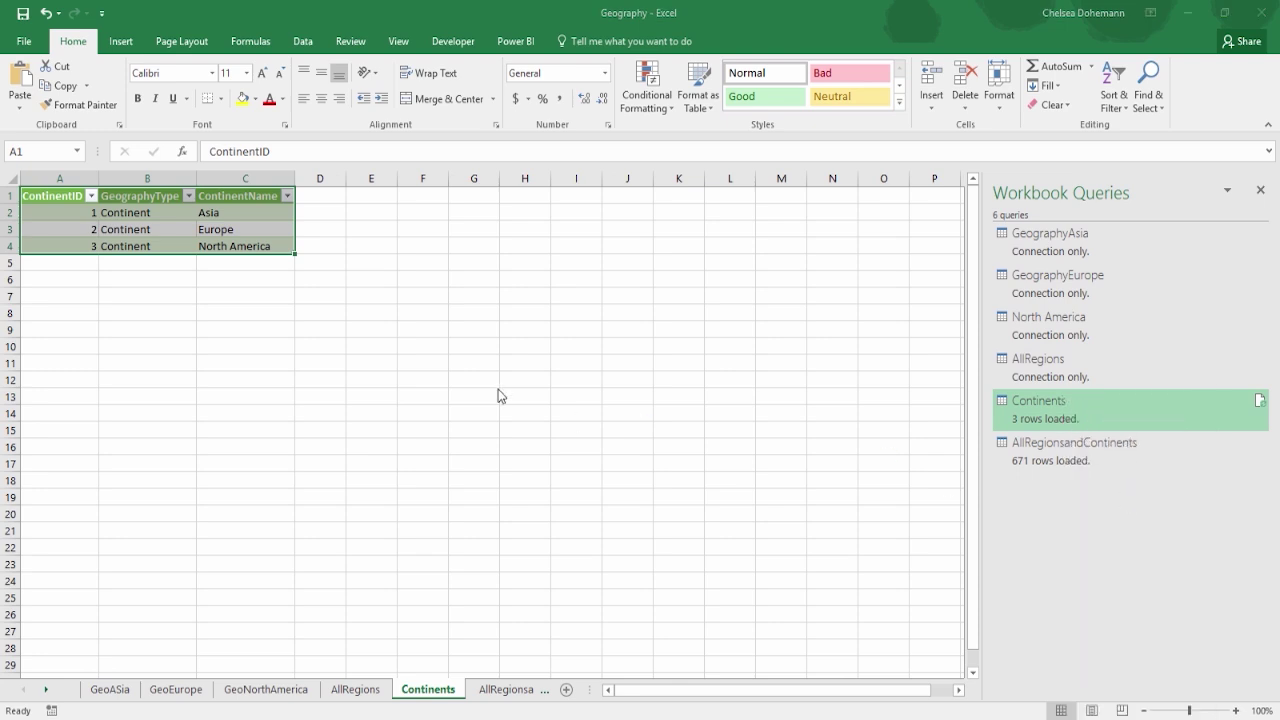
{"action": "left_click", "coordinate": [527, 314]}
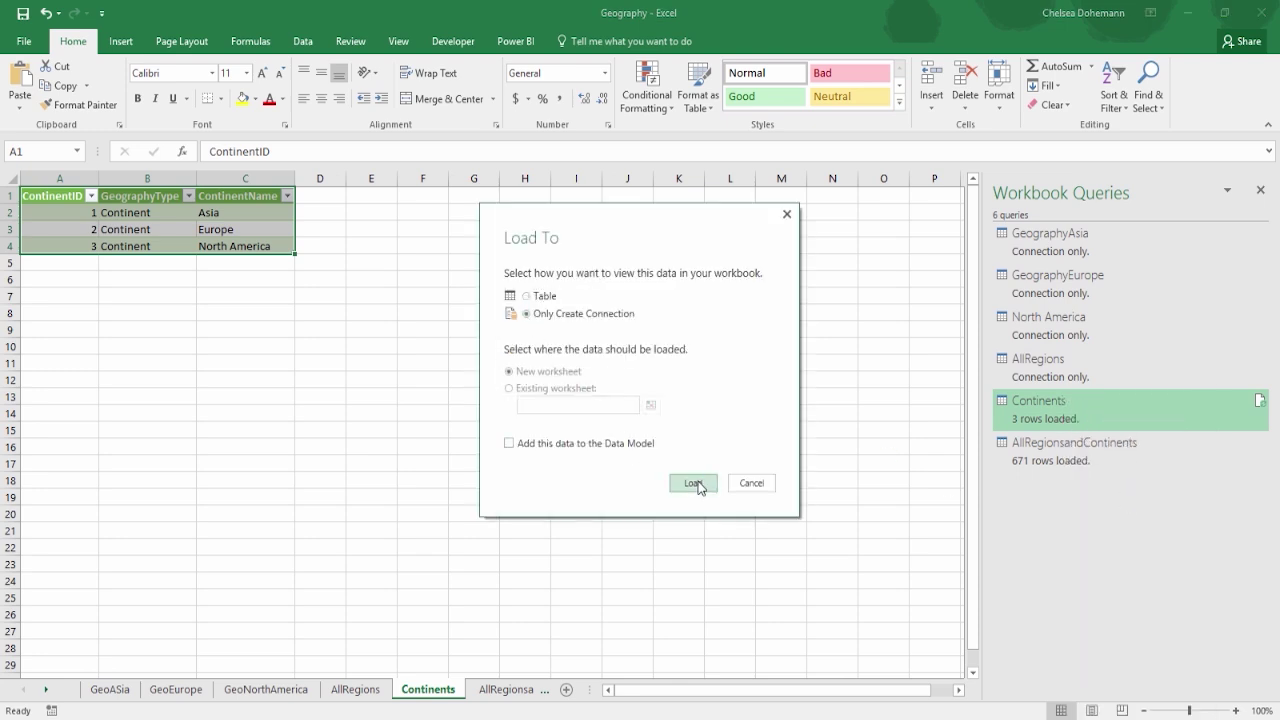
{"action": "left_click", "coordinate": [693, 484]}
{"action": "left_click", "coordinate": [713, 413]}
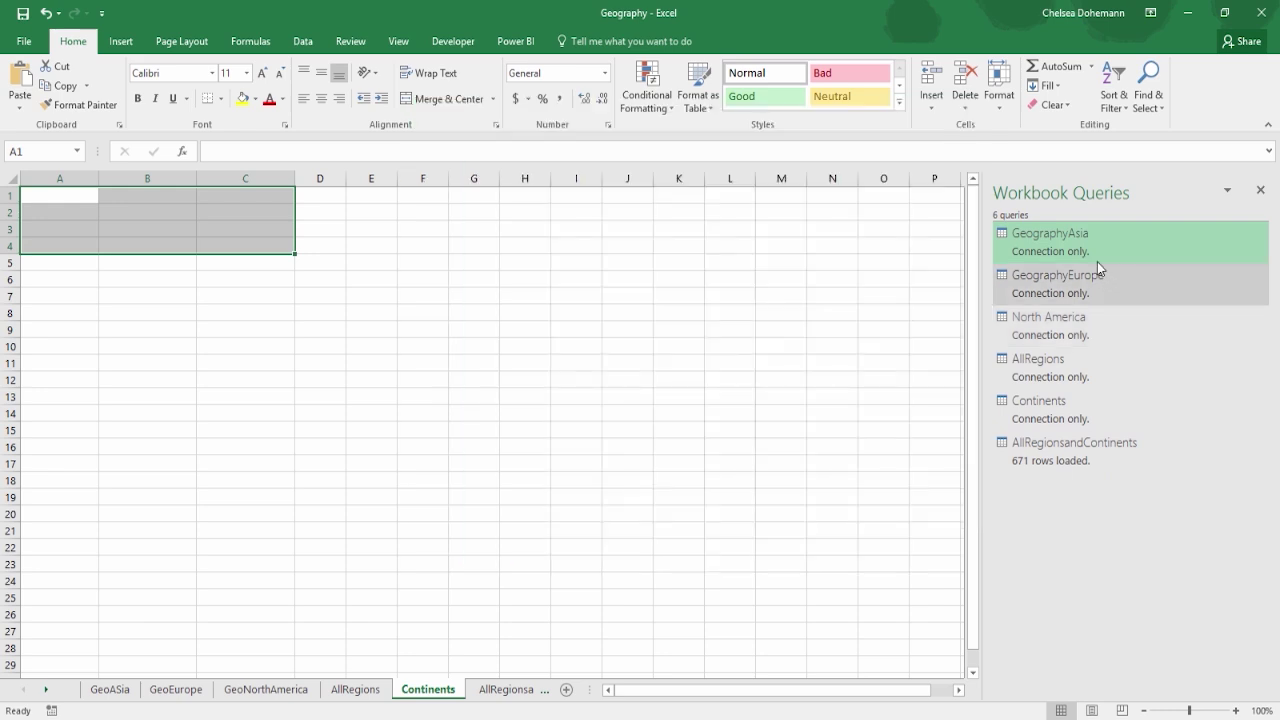
Step: Show the AllRegionsandContinents sheet and examine the previews of the AllRegions, Continents and AllRegionsandContinents queries
{"action": "mouse_move", "coordinate": [1097, 259]}
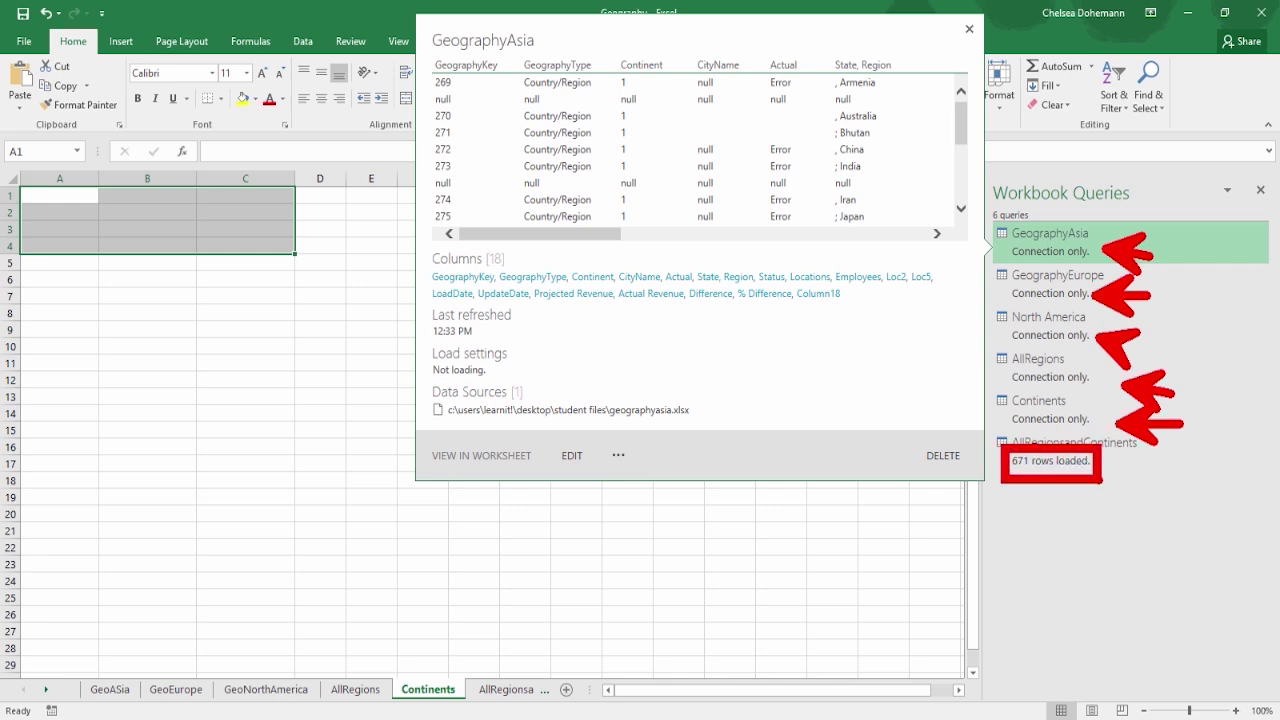
{"action": "key", "text": "Escape"}
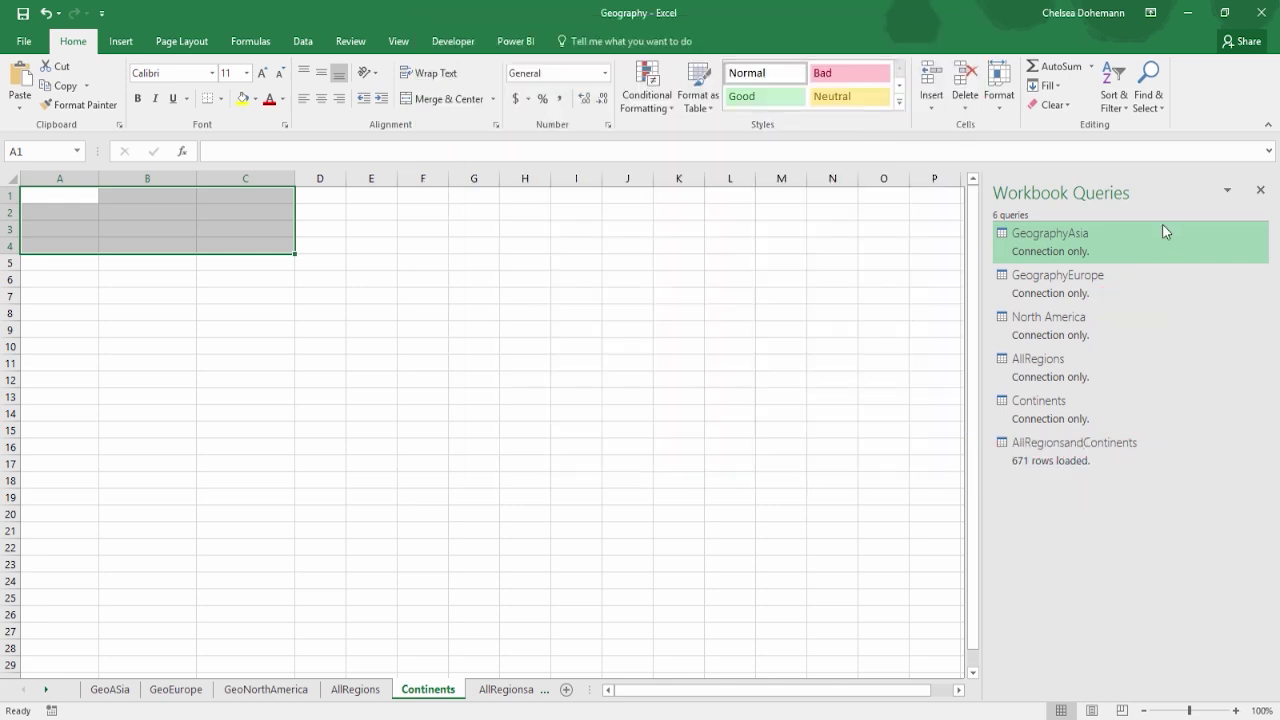
{"action": "left_click", "coordinate": [503, 690]}
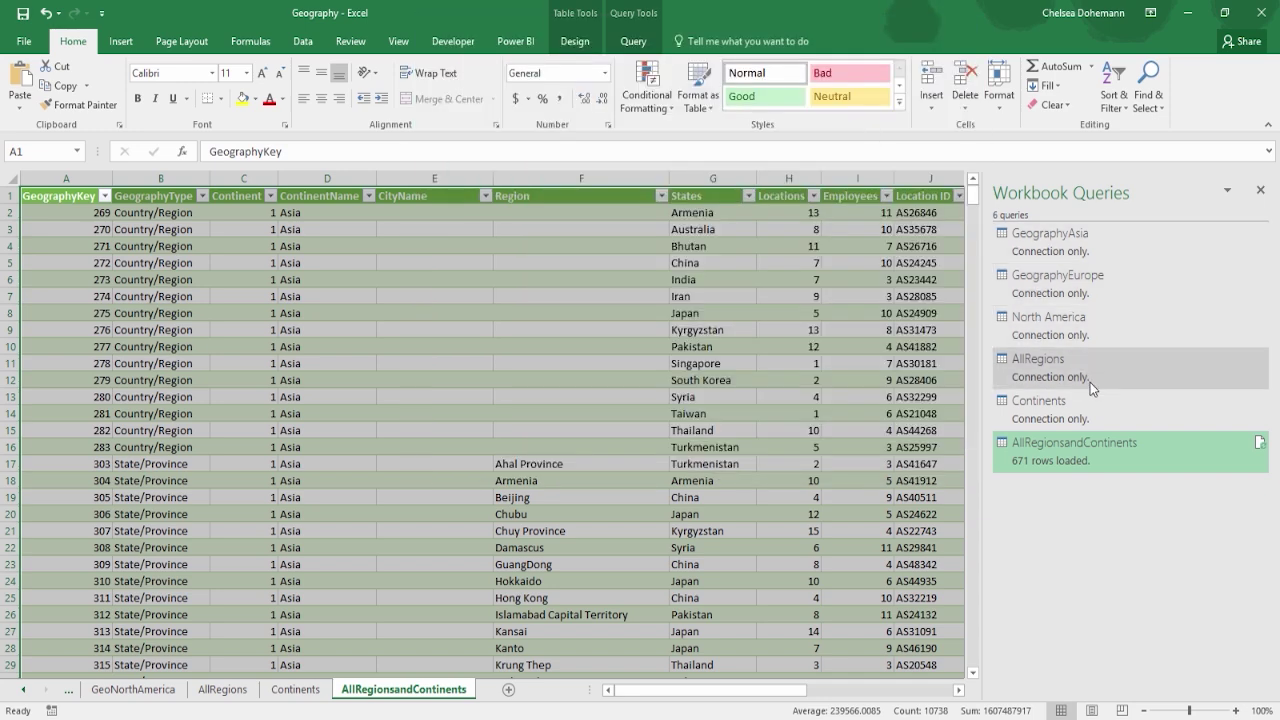
{"action": "mouse_move", "coordinate": [1067, 362]}
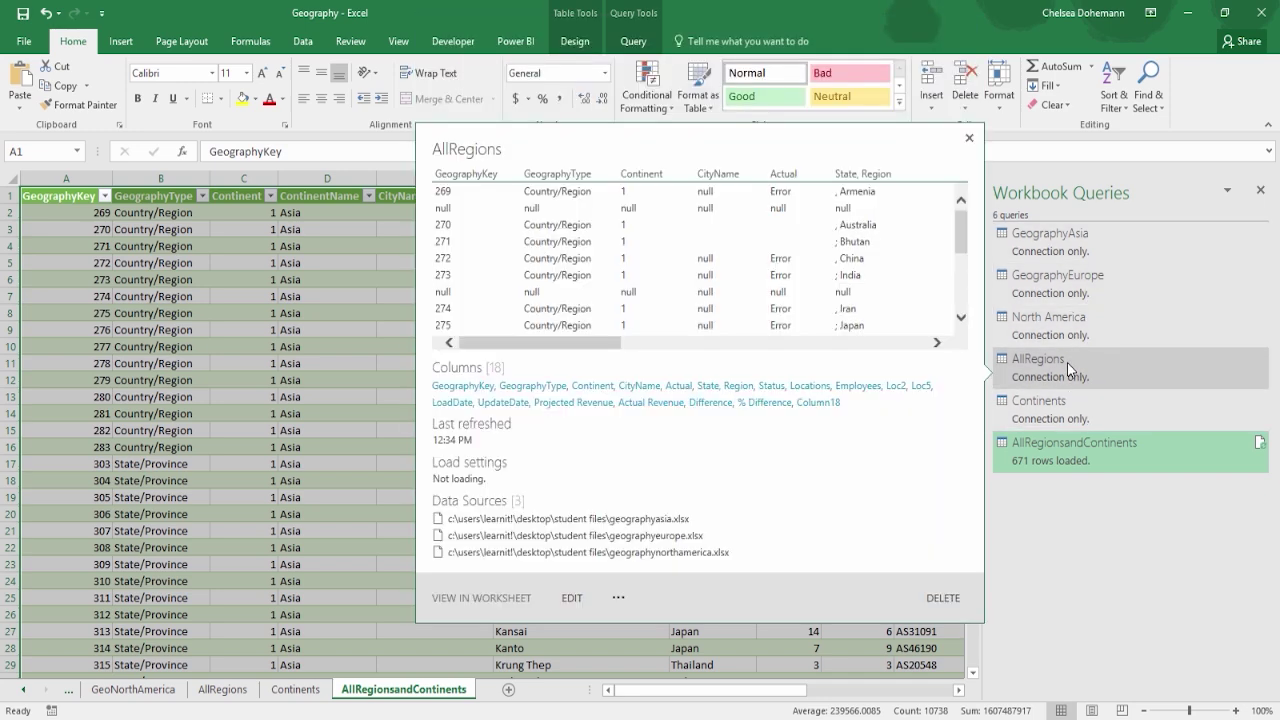
{"action": "mouse_move", "coordinate": [1083, 412]}
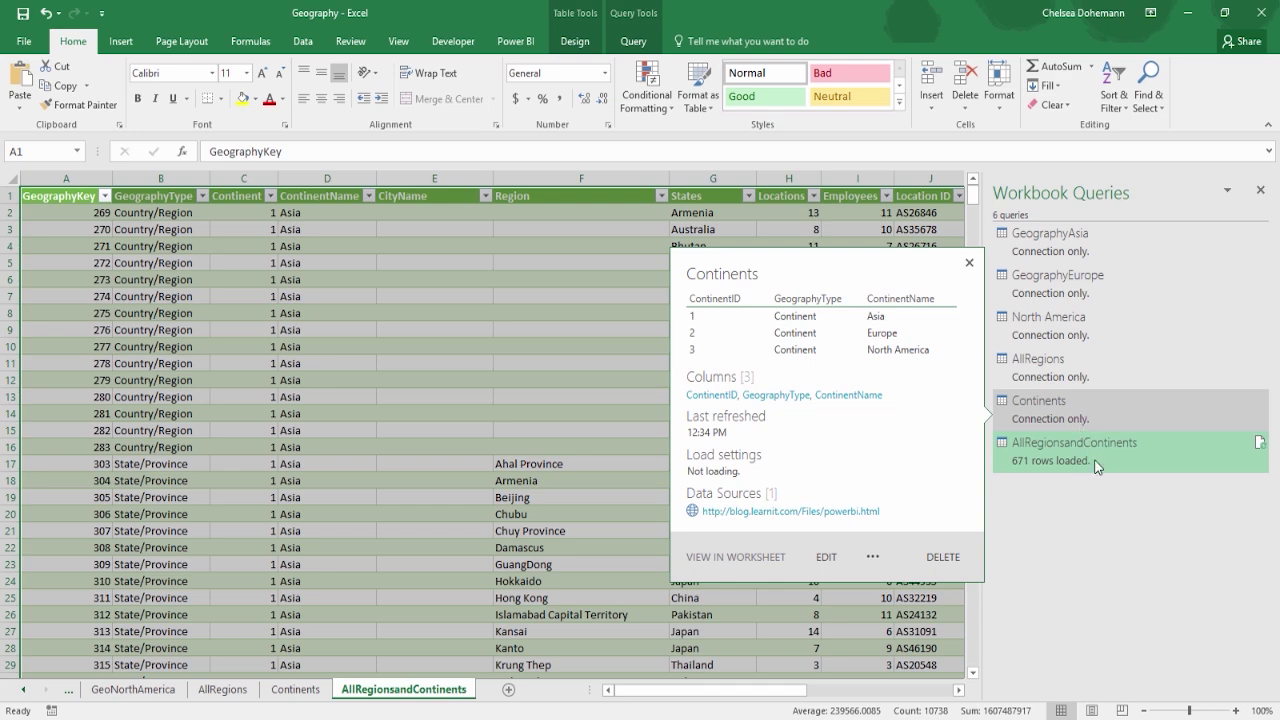
{"action": "mouse_move", "coordinate": [1084, 455]}
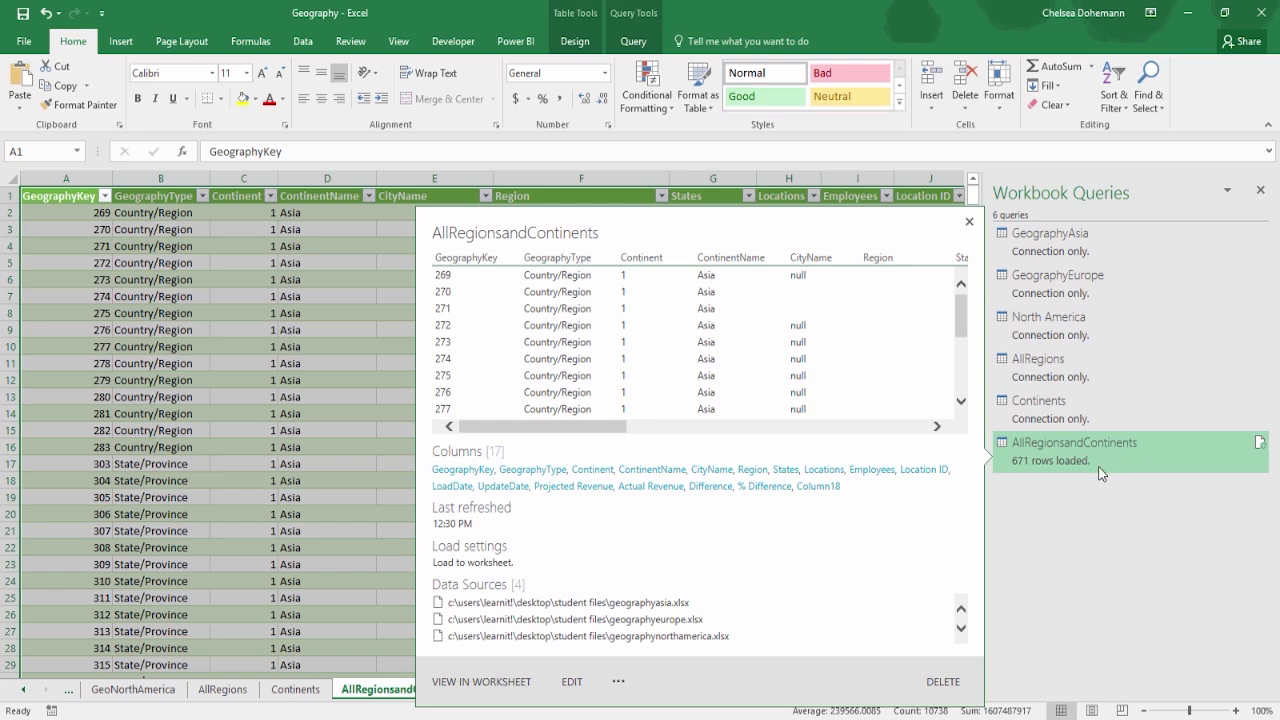
Step: Save the Geography workbook
{"action": "left_click", "coordinate": [24, 15]}
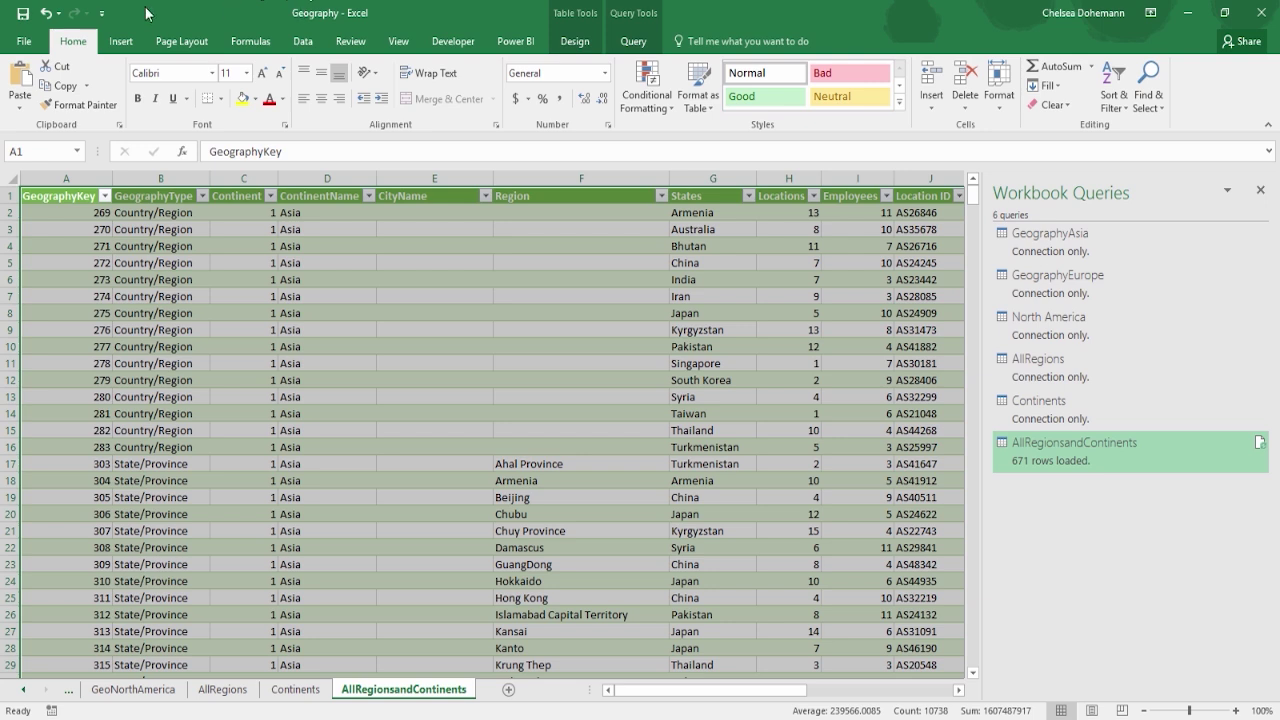
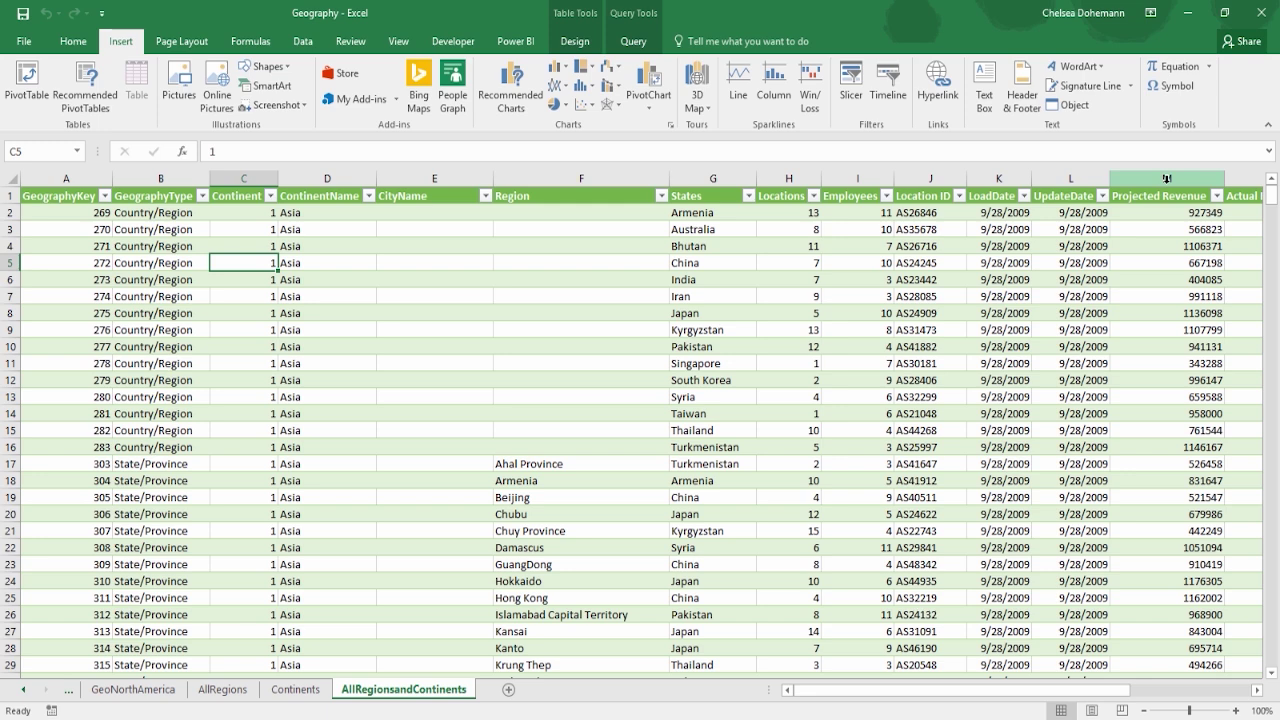
Step: Examine the Projected Revenue, Actual Revenue, States and Region columns of the AllRegionsandContinents table
{"action": "left_click", "coordinate": [1166, 178]}
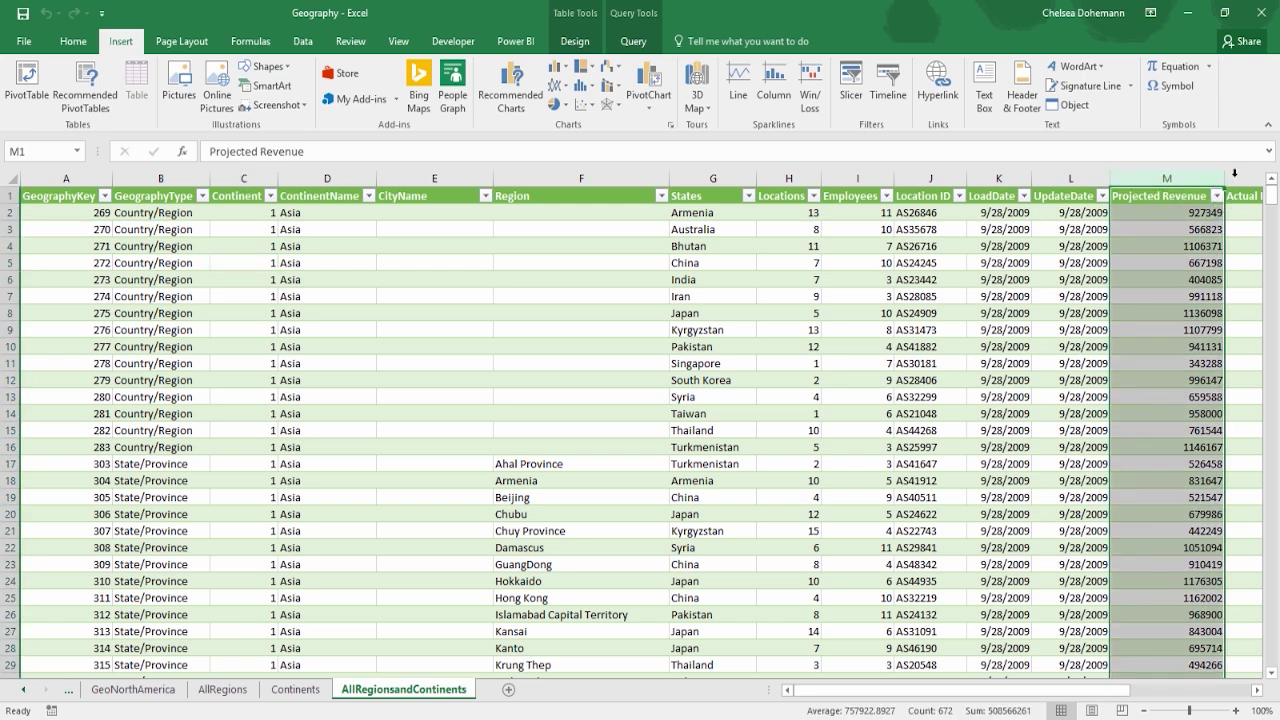
{"action": "left_click", "coordinate": [1234, 176]}
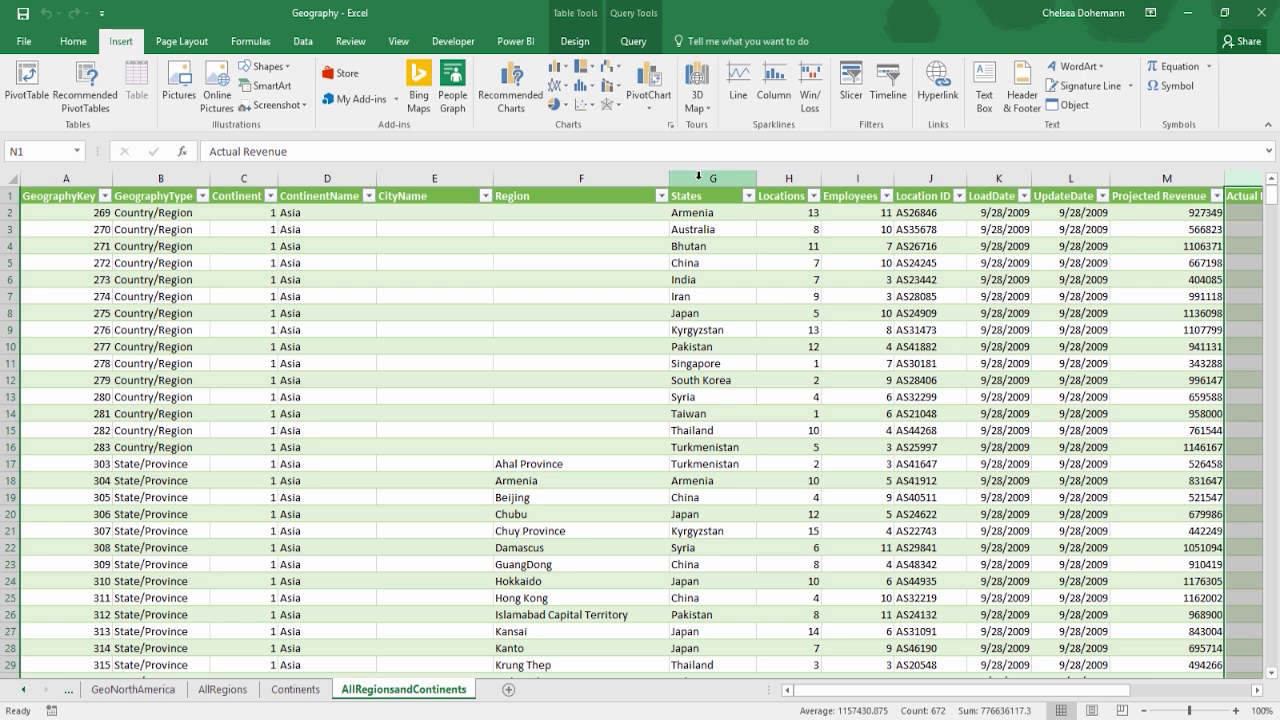
{"action": "left_click", "coordinate": [698, 176]}
{"action": "left_click", "coordinate": [615, 179]}
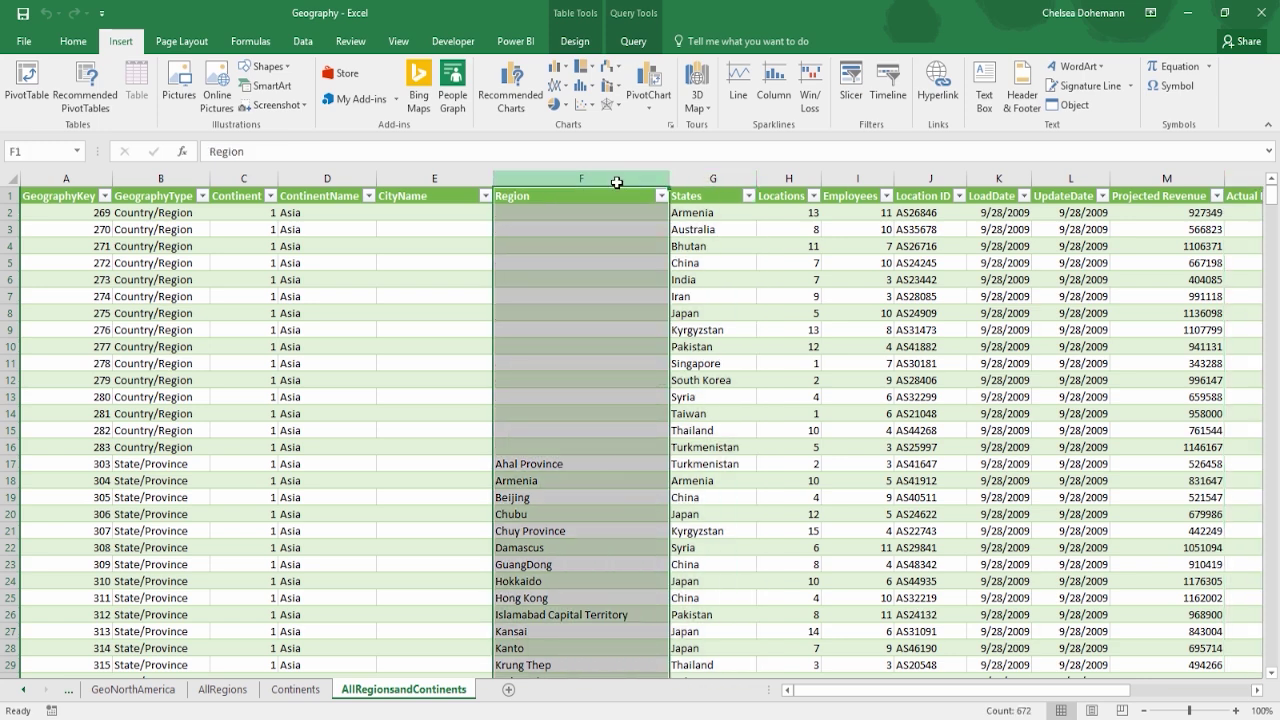
Step: Create a PivotTable from the AllRegionsandContinents table on a new worksheet
{"action": "left_click", "coordinate": [721, 258]}
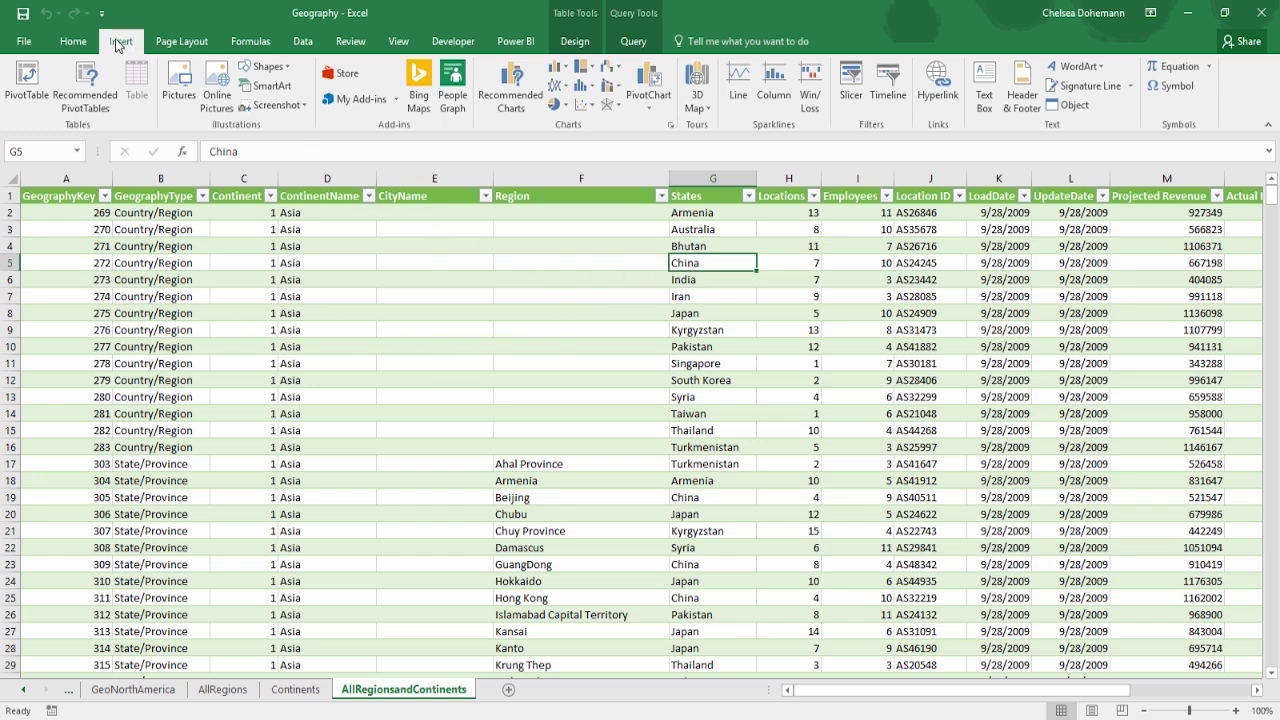
{"action": "left_click", "coordinate": [37, 88]}
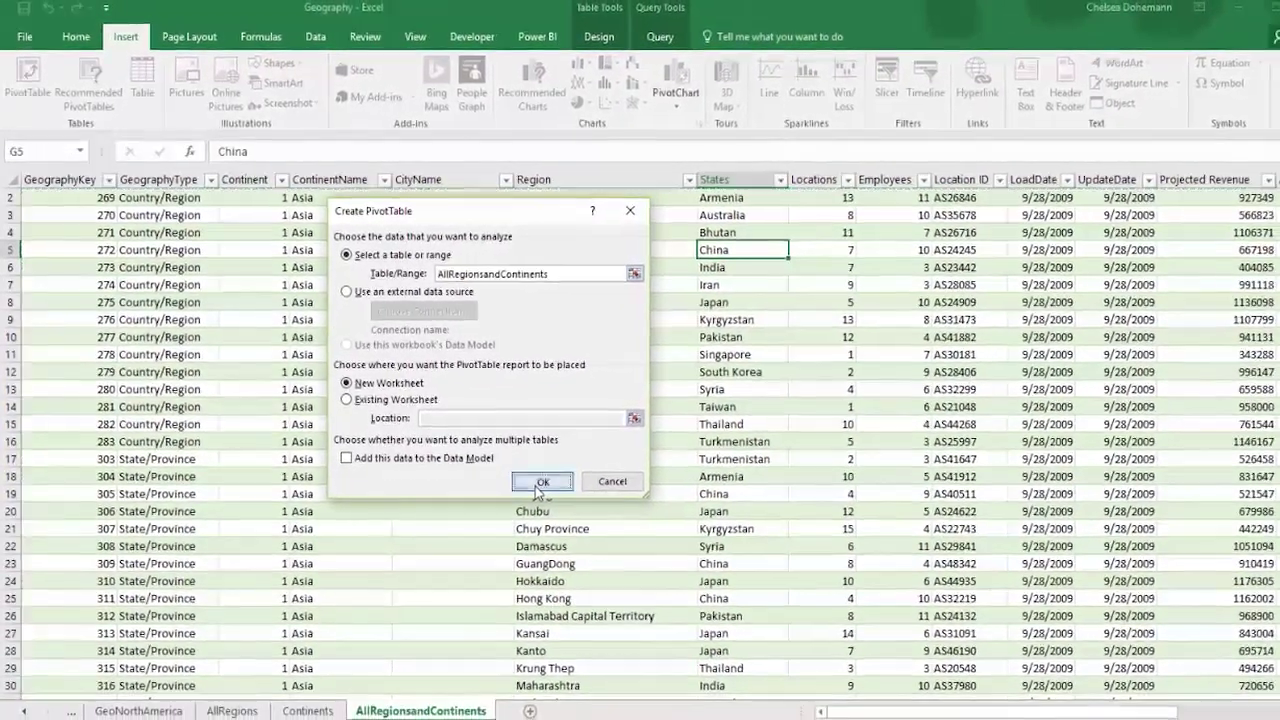
{"action": "left_click", "coordinate": [605, 517]}
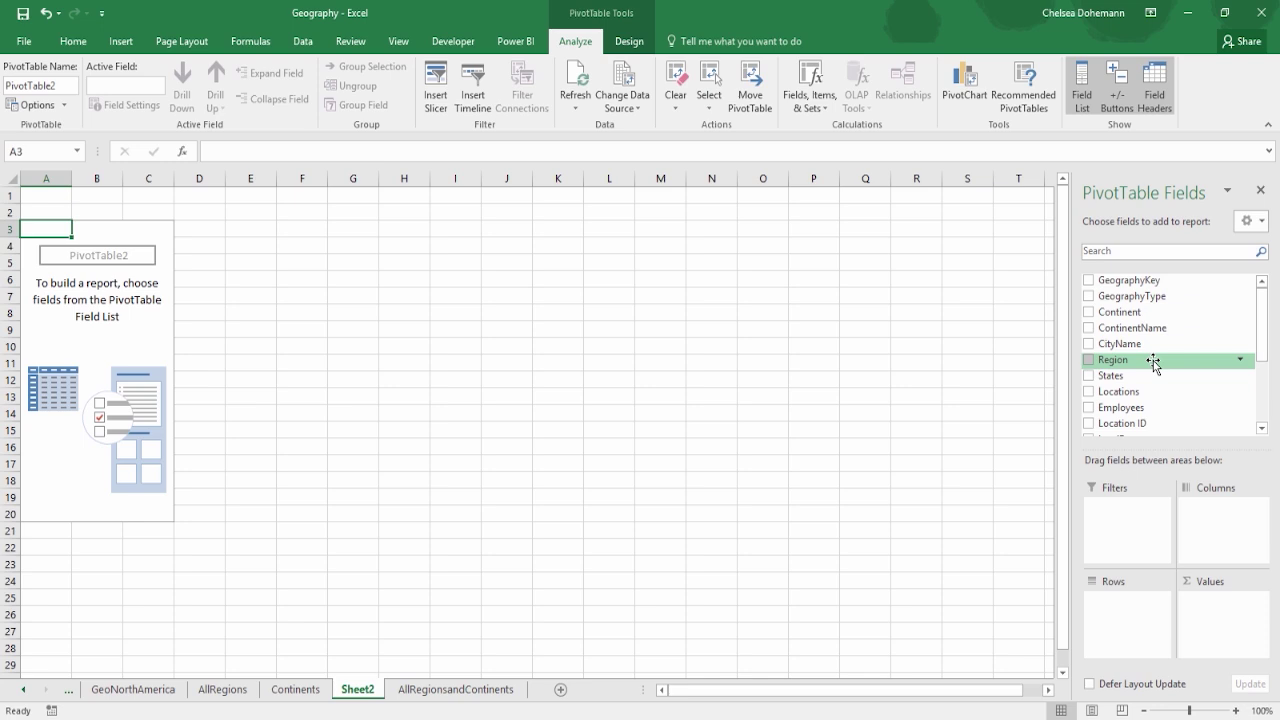
Step: Add Projected Revenue and Actual Revenue as summed values in the PivotTable
{"action": "scroll", "coordinate": [1150, 375], "scroll_direction": "down", "scroll_amount": 2}
{"action": "scroll", "coordinate": [1150, 375], "scroll_direction": "up", "scroll_amount": 2}
{"action": "left_click_drag", "start_coordinate": [1265, 312], "coordinate": [1265, 365]}
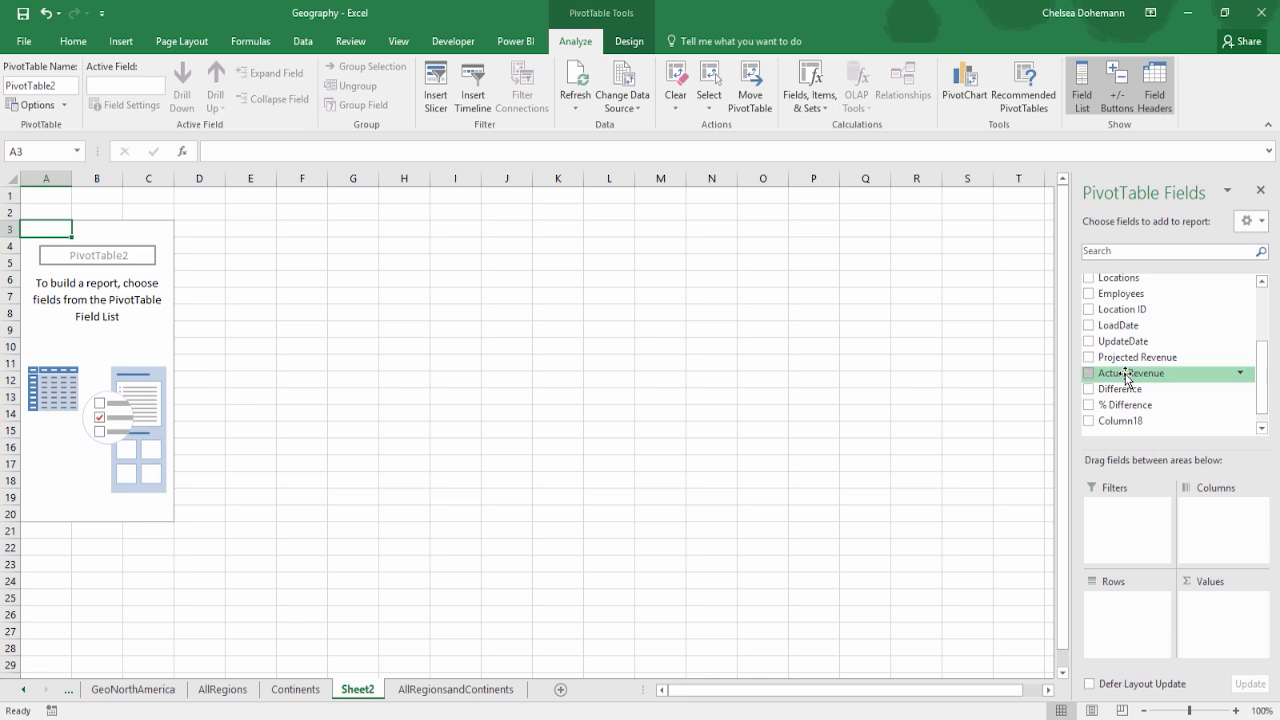
{"action": "left_click_drag", "start_coordinate": [1126, 358], "coordinate": [1217, 622]}
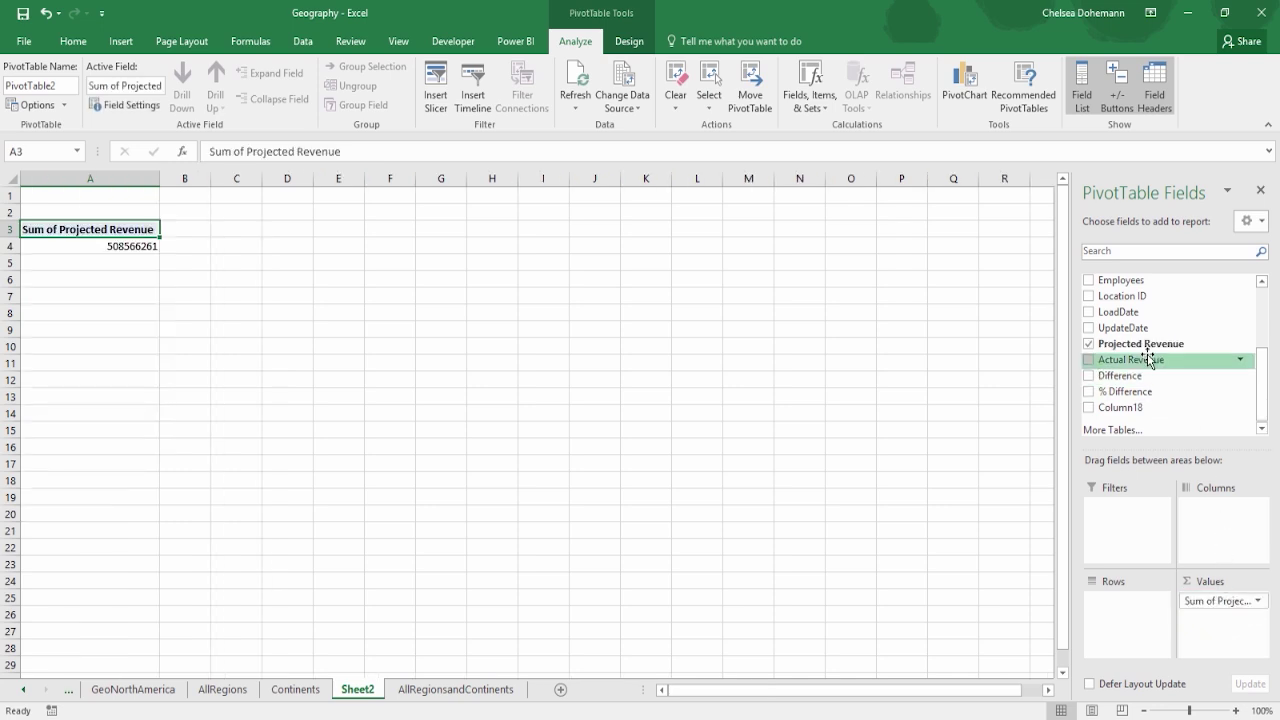
{"action": "left_click", "coordinate": [1089, 360]}
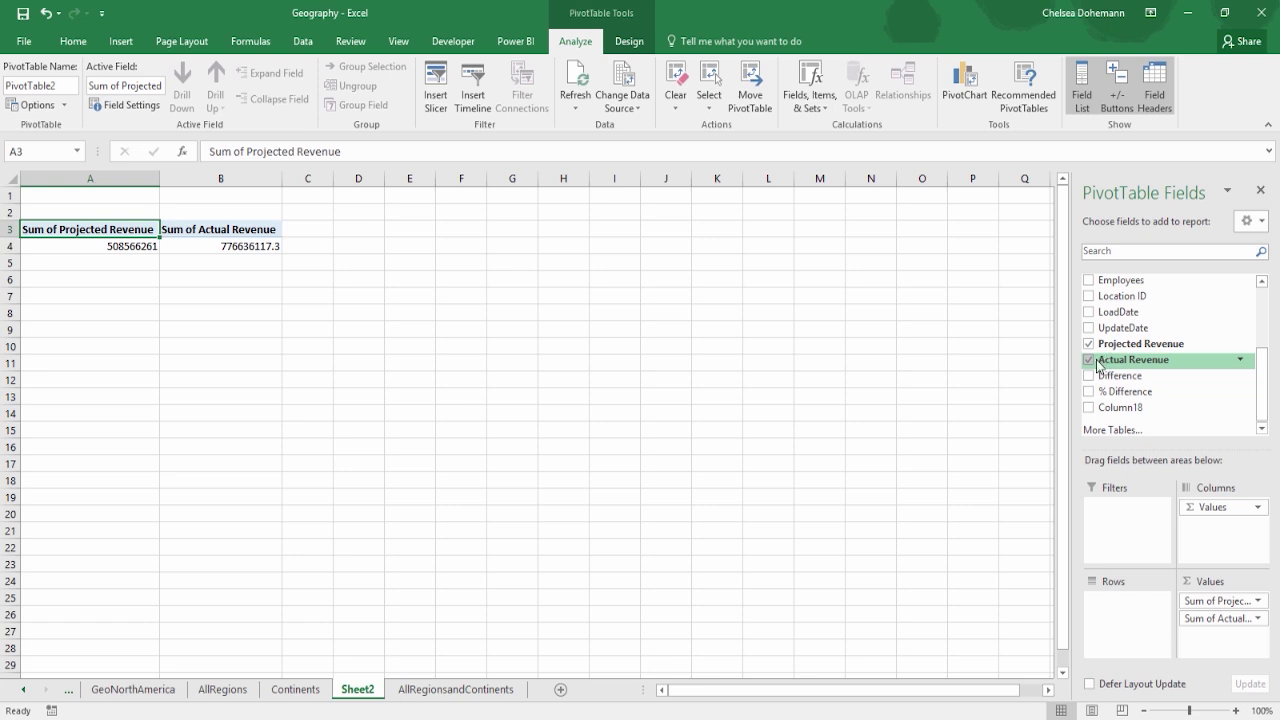
Step: Group the PivotTable rows by States, and replace that row field with Region
{"action": "left_click_drag", "start_coordinate": [1260, 366], "coordinate": [1258, 320]}
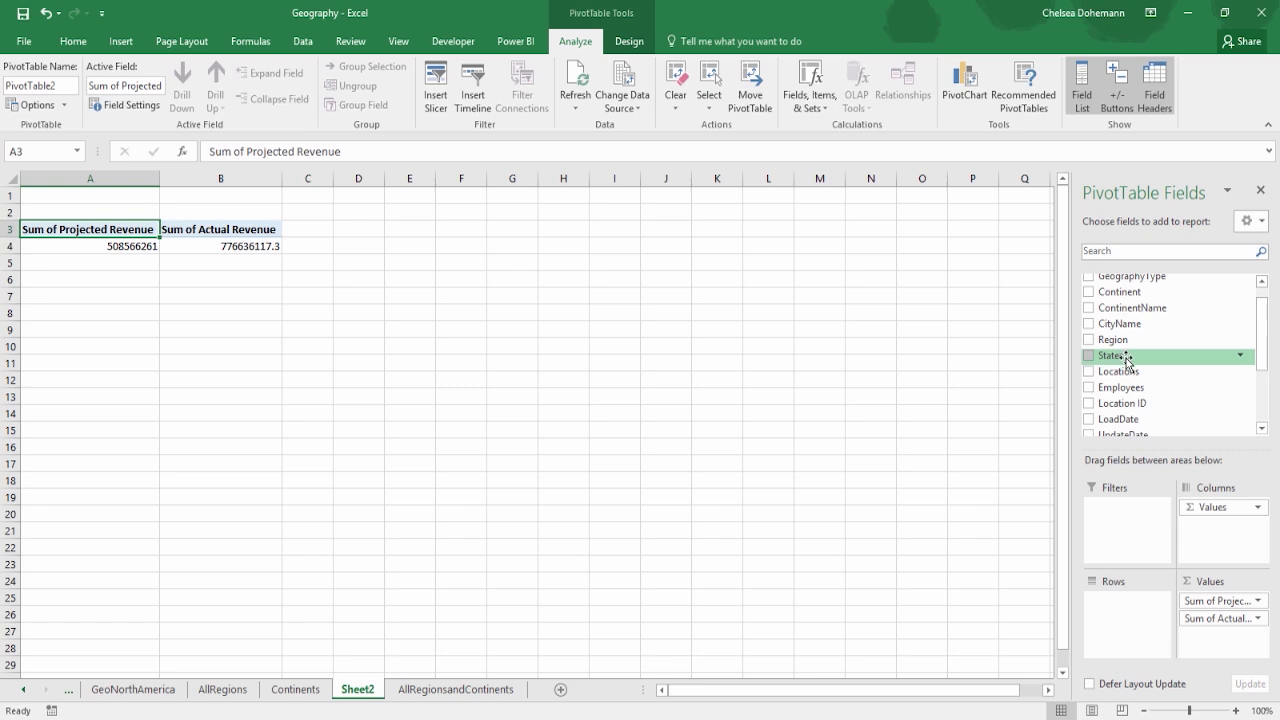
{"action": "left_click_drag", "start_coordinate": [1126, 358], "coordinate": [1138, 606]}
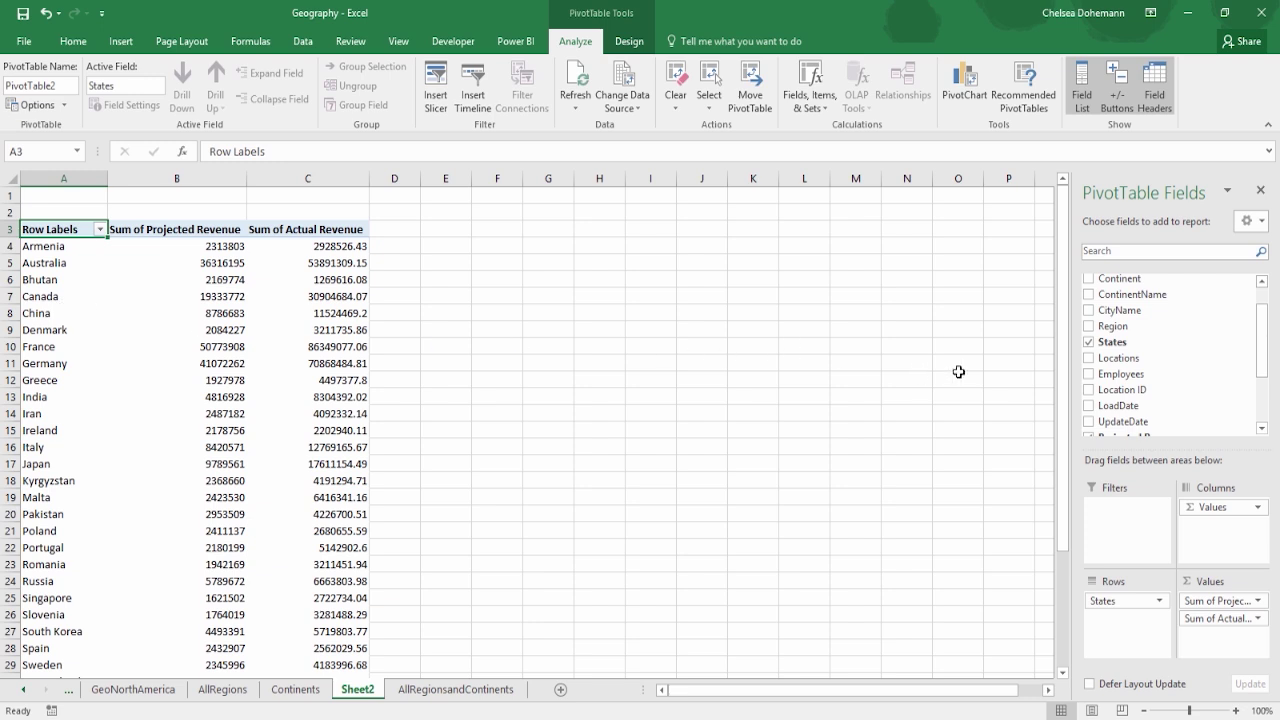
{"action": "left_click", "coordinate": [1089, 326]}
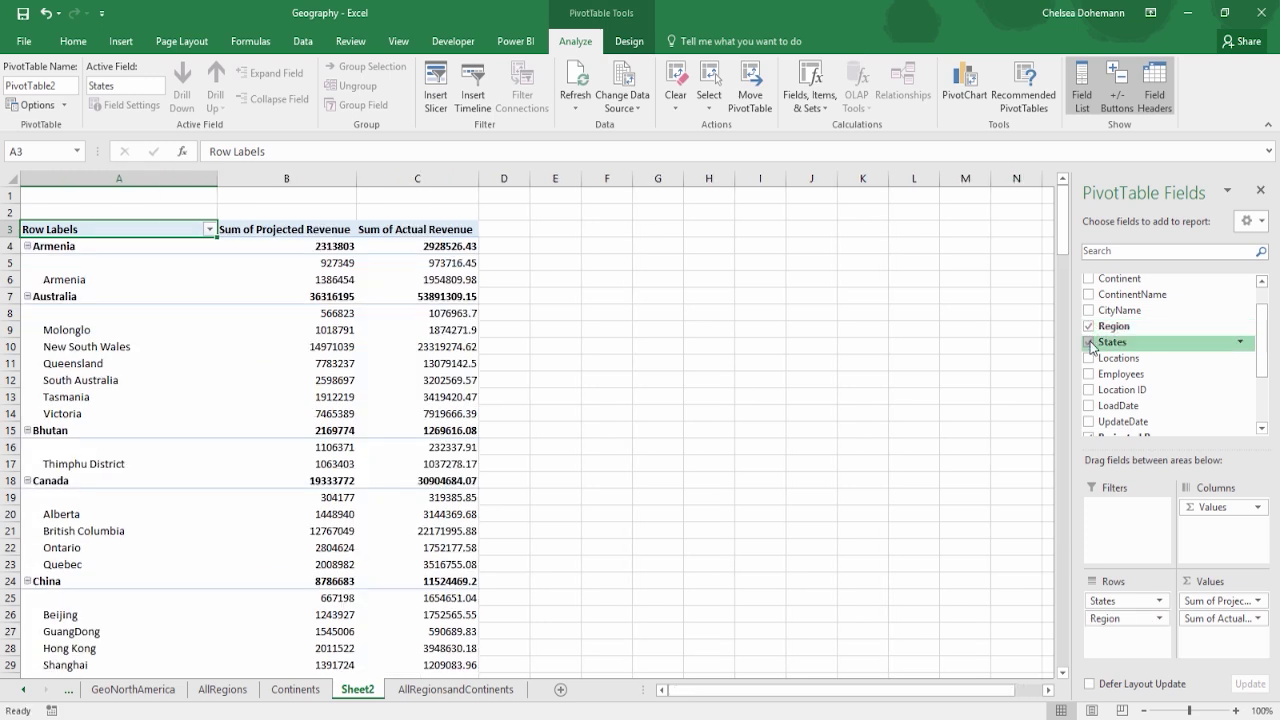
{"action": "left_click", "coordinate": [1089, 342]}
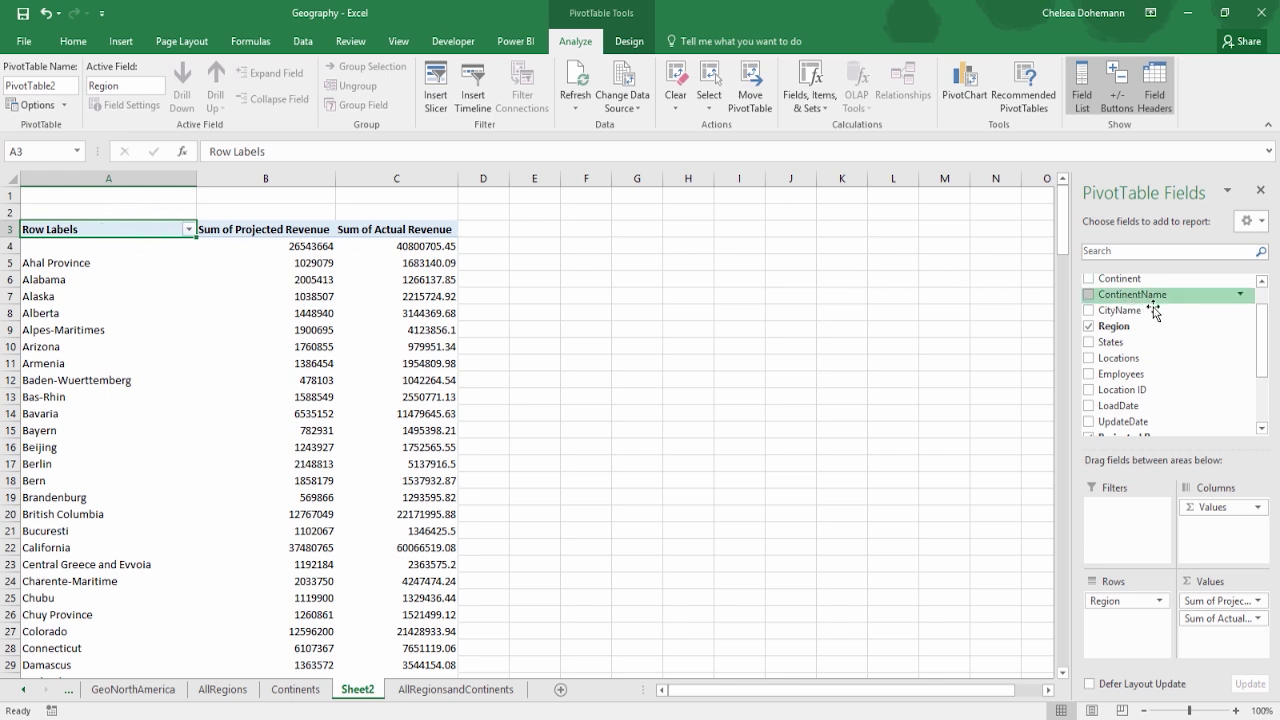
Step: Add ContinentName as a report filter, limit the PivotTable to North America, and review the filtered regions
{"action": "left_click_drag", "start_coordinate": [1138, 298], "coordinate": [1133, 525]}
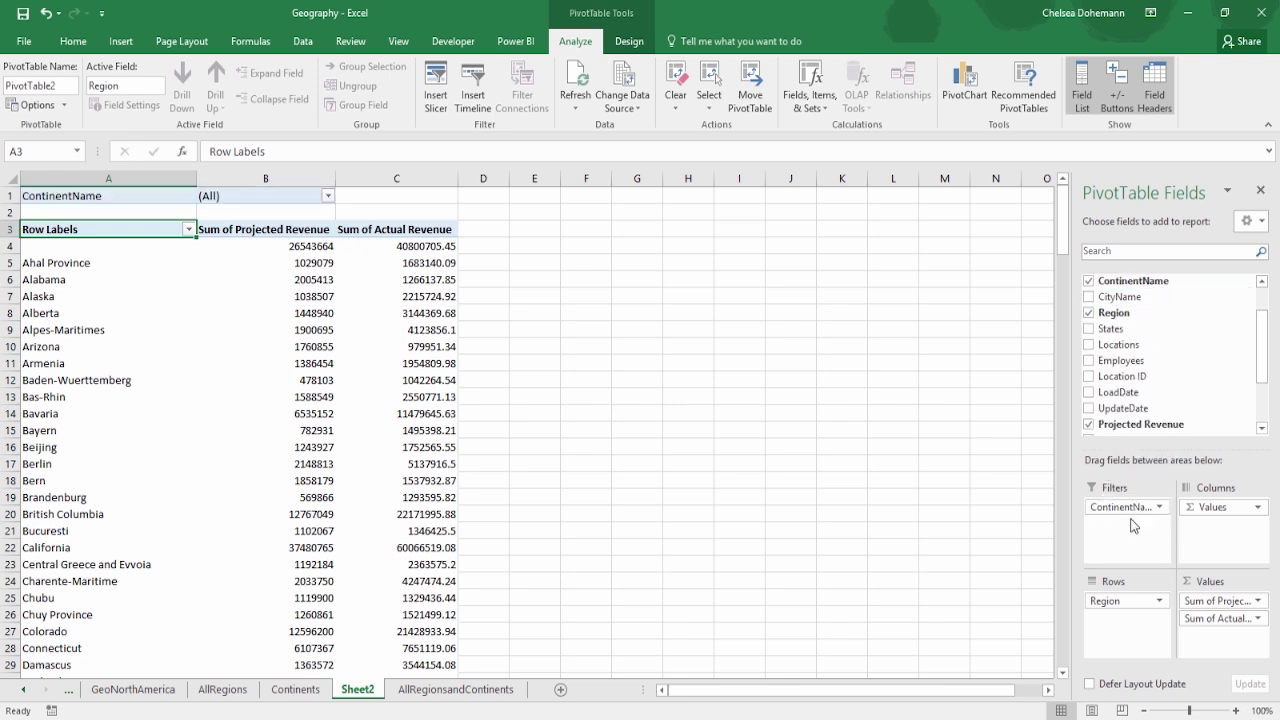
{"action": "left_click", "coordinate": [326, 196]}
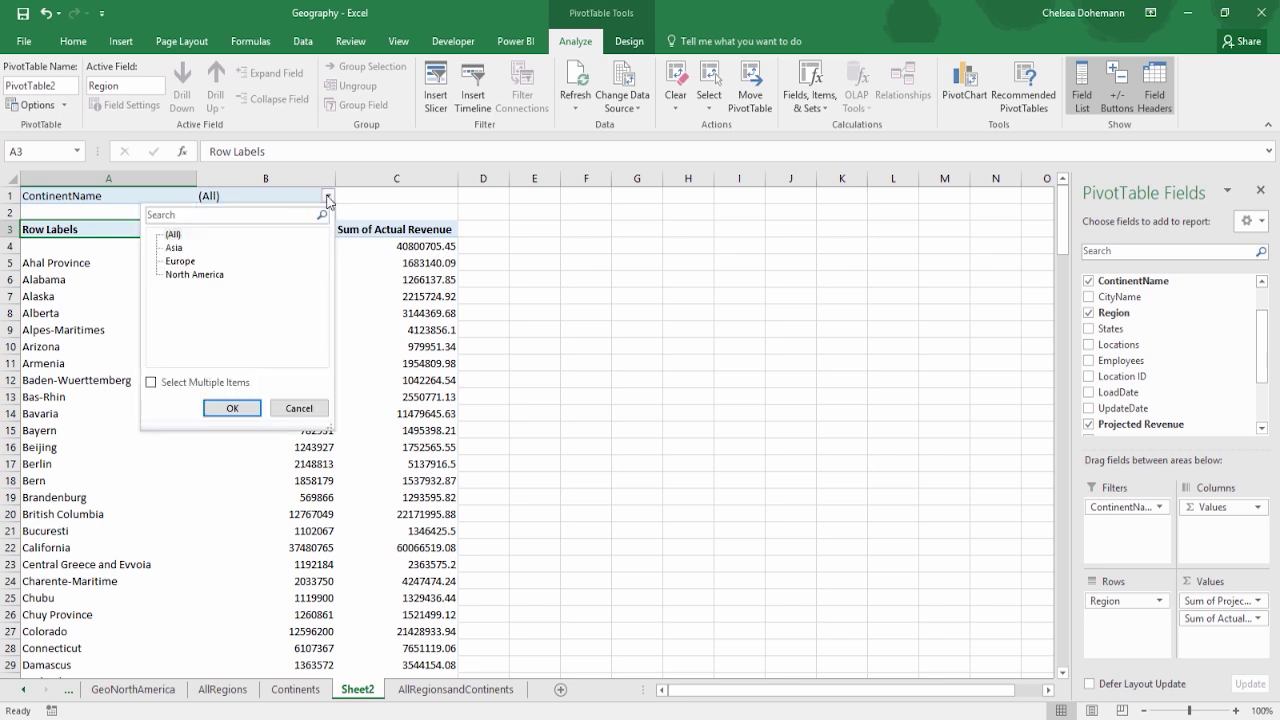
{"action": "left_click", "coordinate": [190, 275]}
{"action": "left_click", "coordinate": [231, 408]}
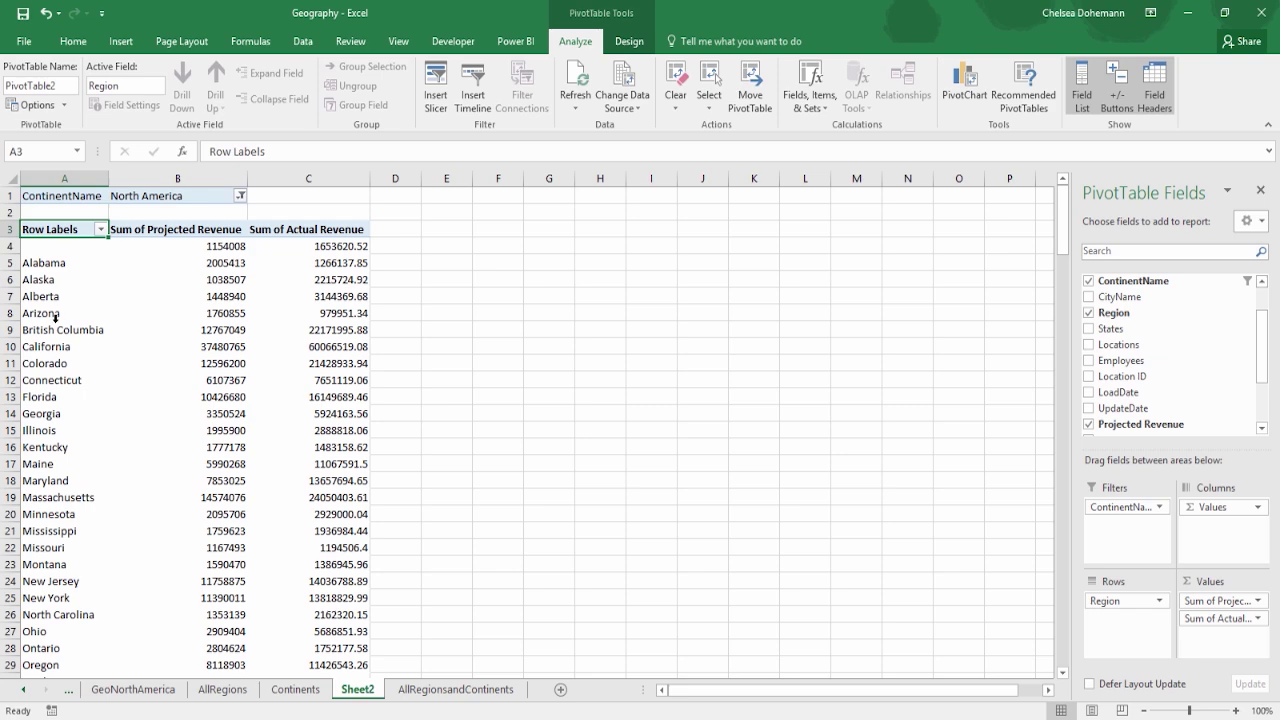
{"action": "scroll", "coordinate": [81, 478], "scroll_direction": "down", "scroll_amount": 2}
{"action": "scroll", "coordinate": [81, 480], "scroll_direction": "down", "scroll_amount": 3}
{"action": "scroll", "coordinate": [81, 480], "scroll_direction": "up", "scroll_amount": 4}
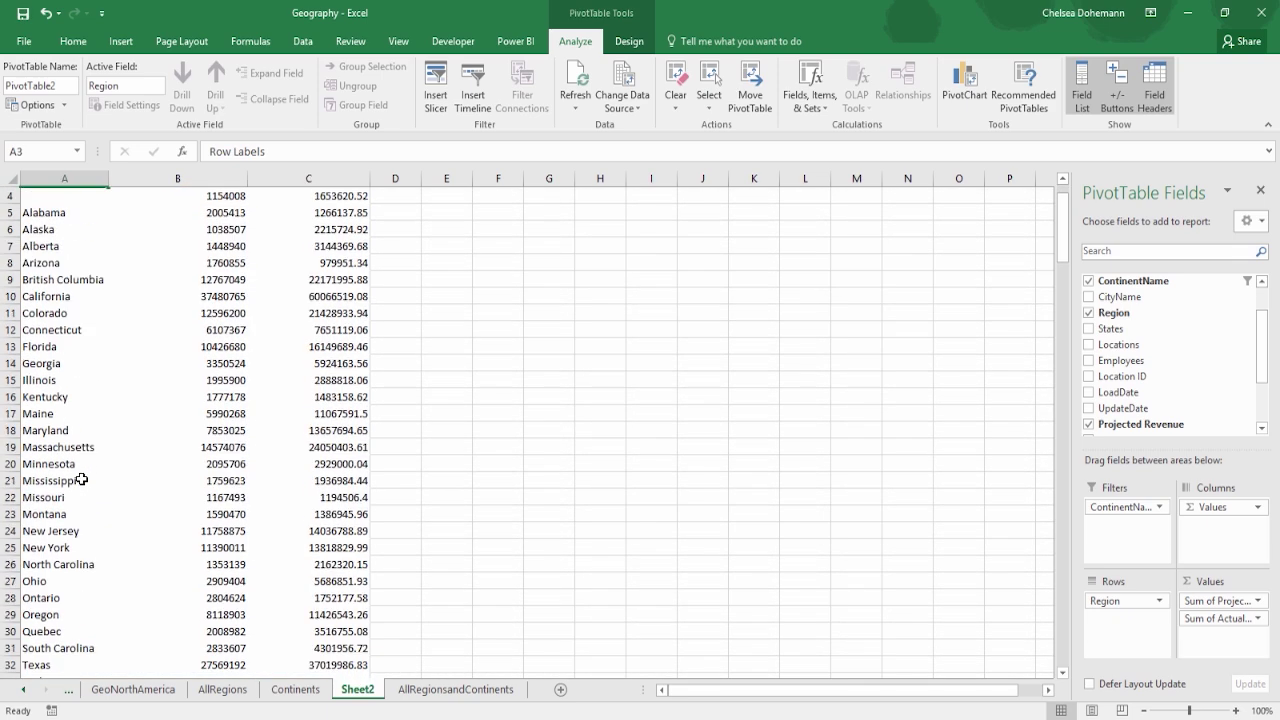
{"action": "scroll", "coordinate": [81, 480], "scroll_direction": "up", "scroll_amount": 1}
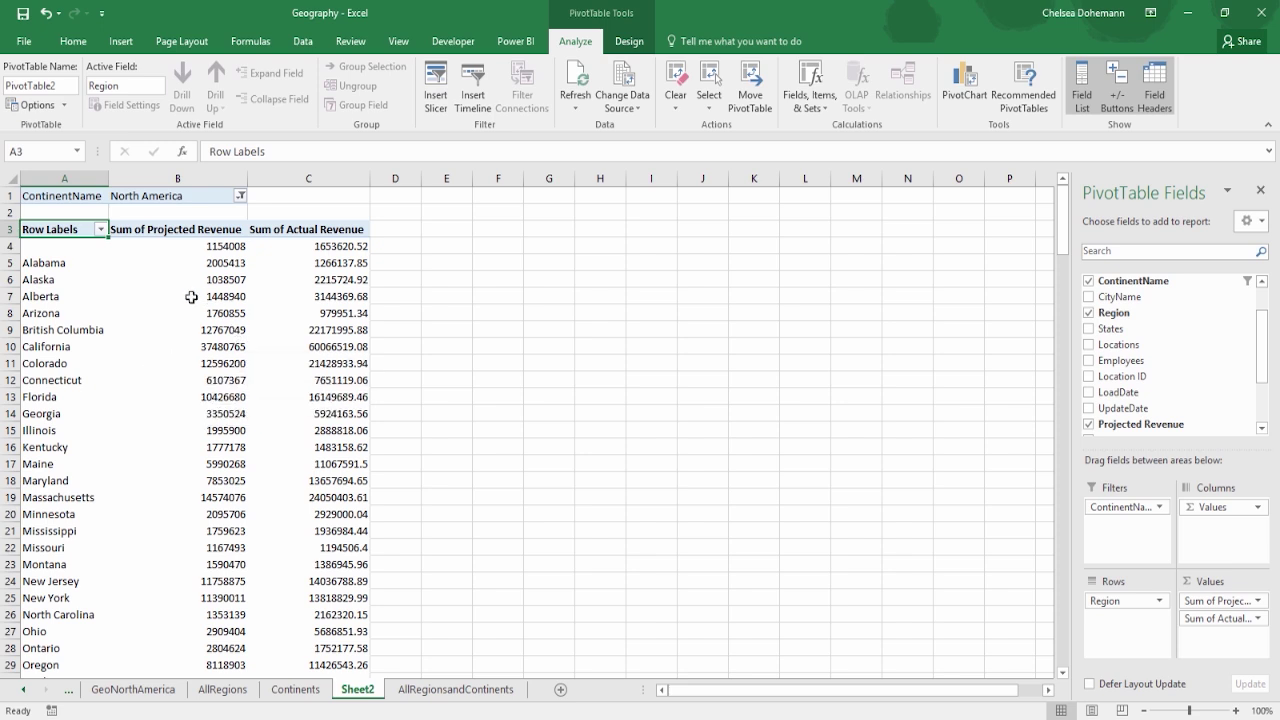
Step: Insert a Clustered Column PivotChart, enlarge it to about 3.24" by 7.98", and place it beside the PivotTable near the top of the sheet
{"action": "mouse_move", "coordinate": [223, 269]}
{"action": "left_click", "coordinate": [958, 88]}
{"action": "mouse_move", "coordinate": [603, 293]}
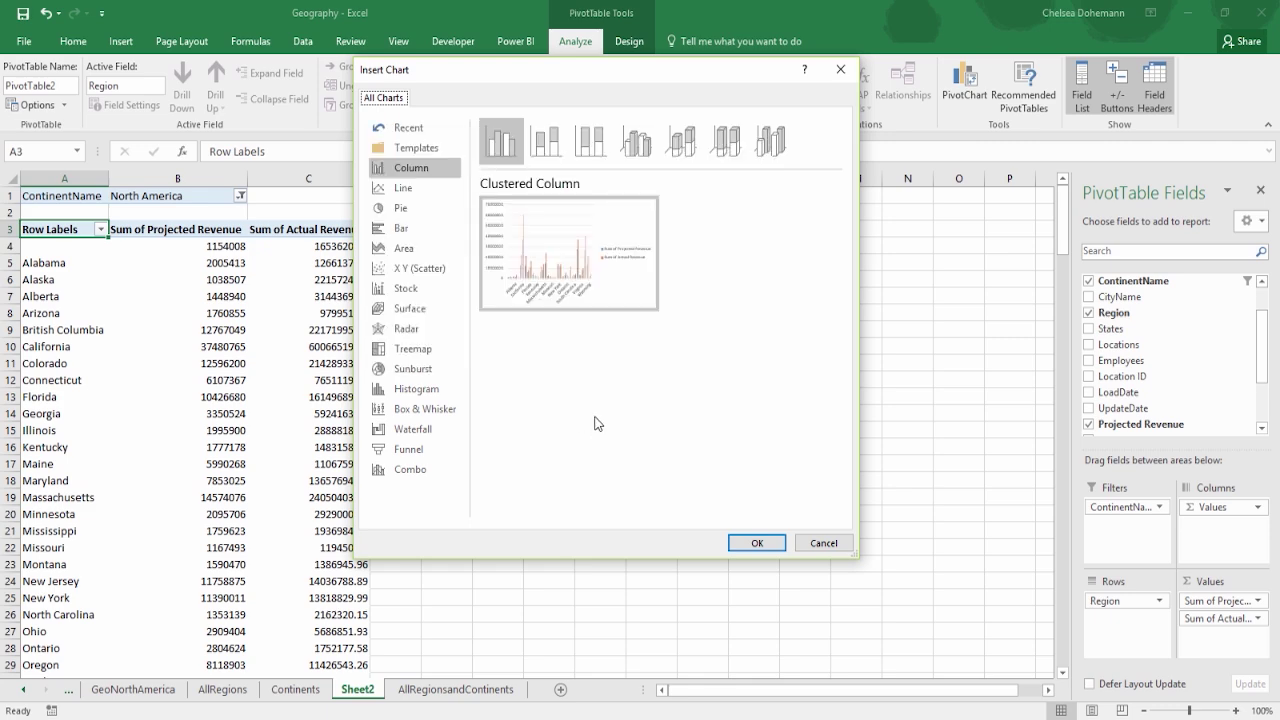
{"action": "left_click", "coordinate": [757, 546]}
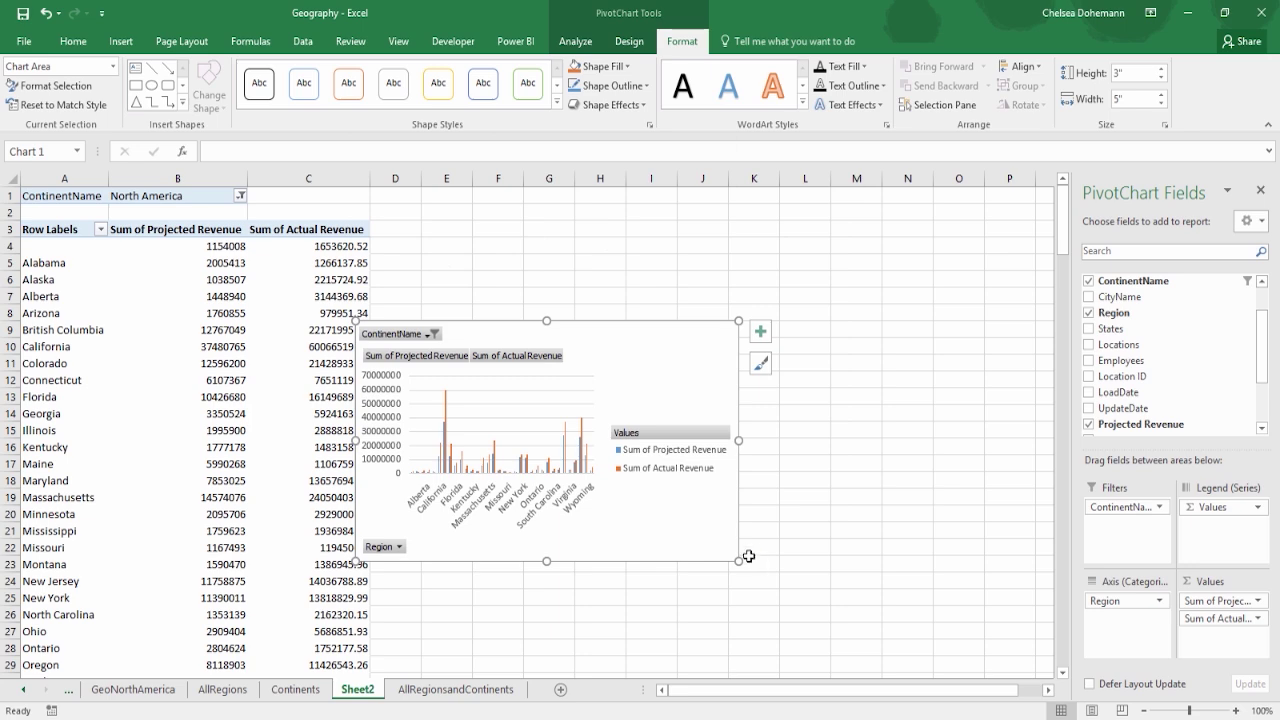
{"action": "left_click_drag", "start_coordinate": [738, 561], "coordinate": [967, 579]}
{"action": "left_click_drag", "start_coordinate": [791, 337], "coordinate": [824, 226]}
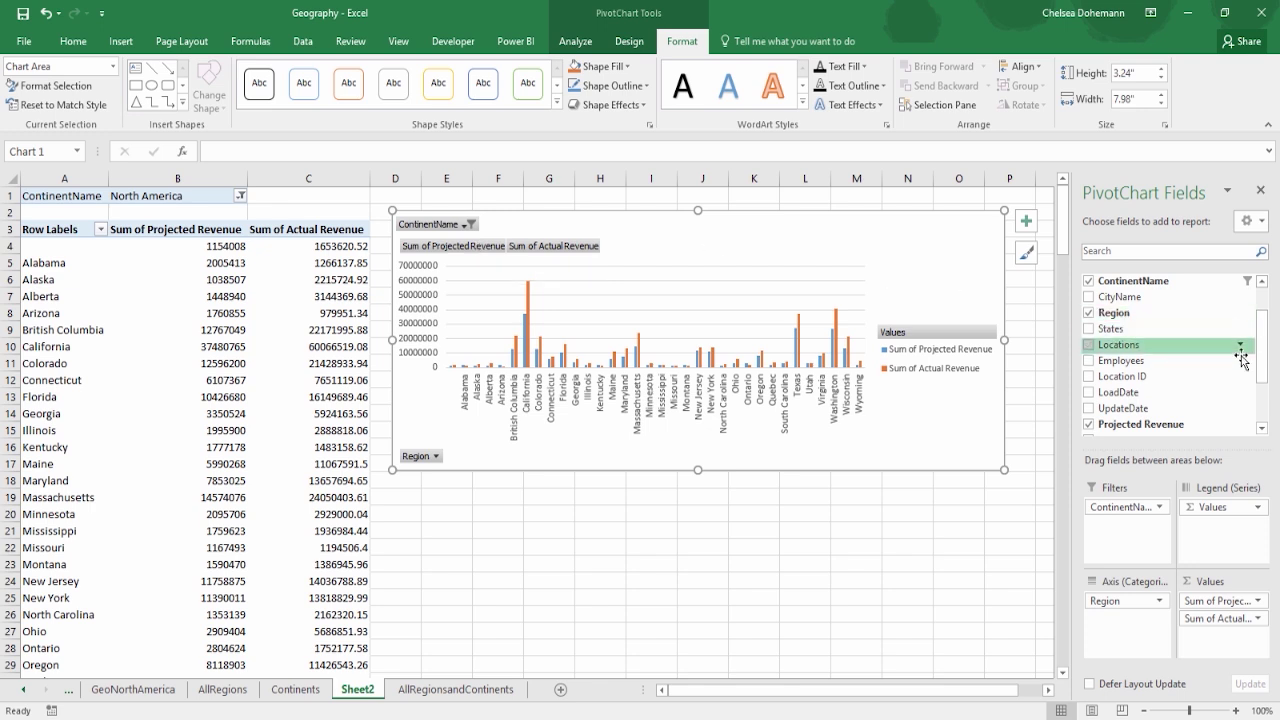
{"action": "left_click_drag", "start_coordinate": [1268, 347], "coordinate": [1266, 377]}
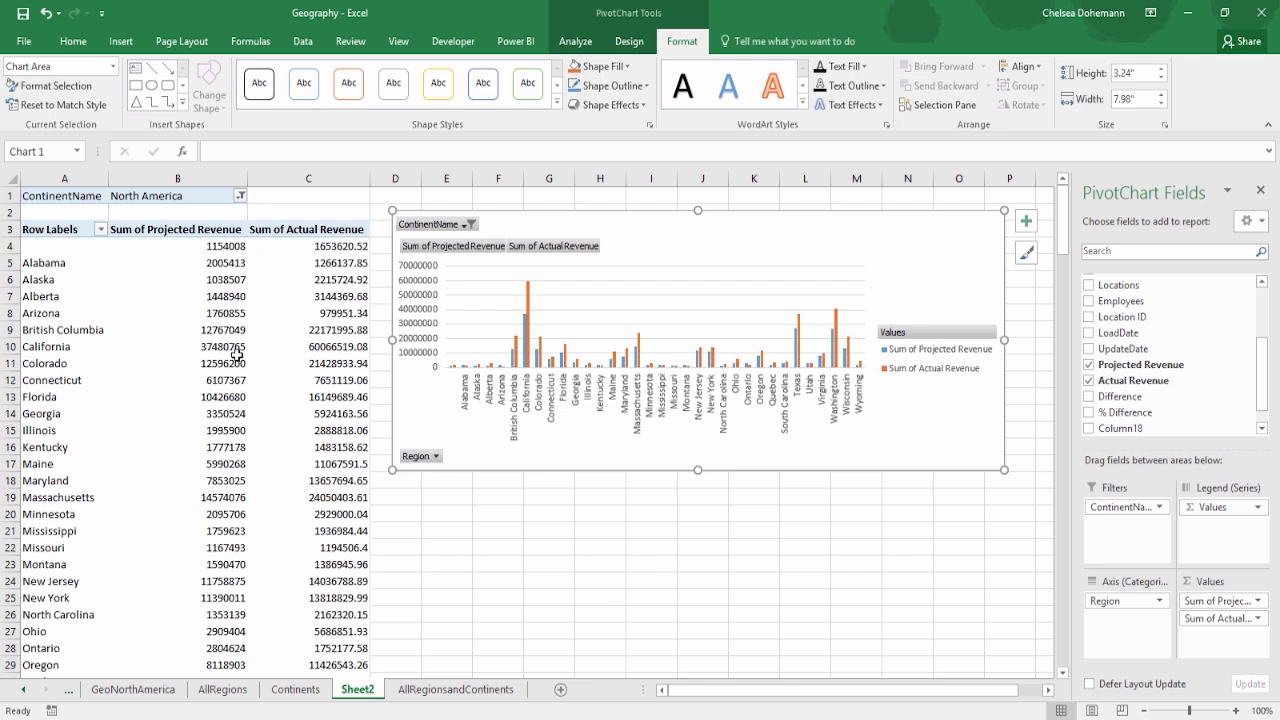
{"action": "mouse_move", "coordinate": [238, 348]}
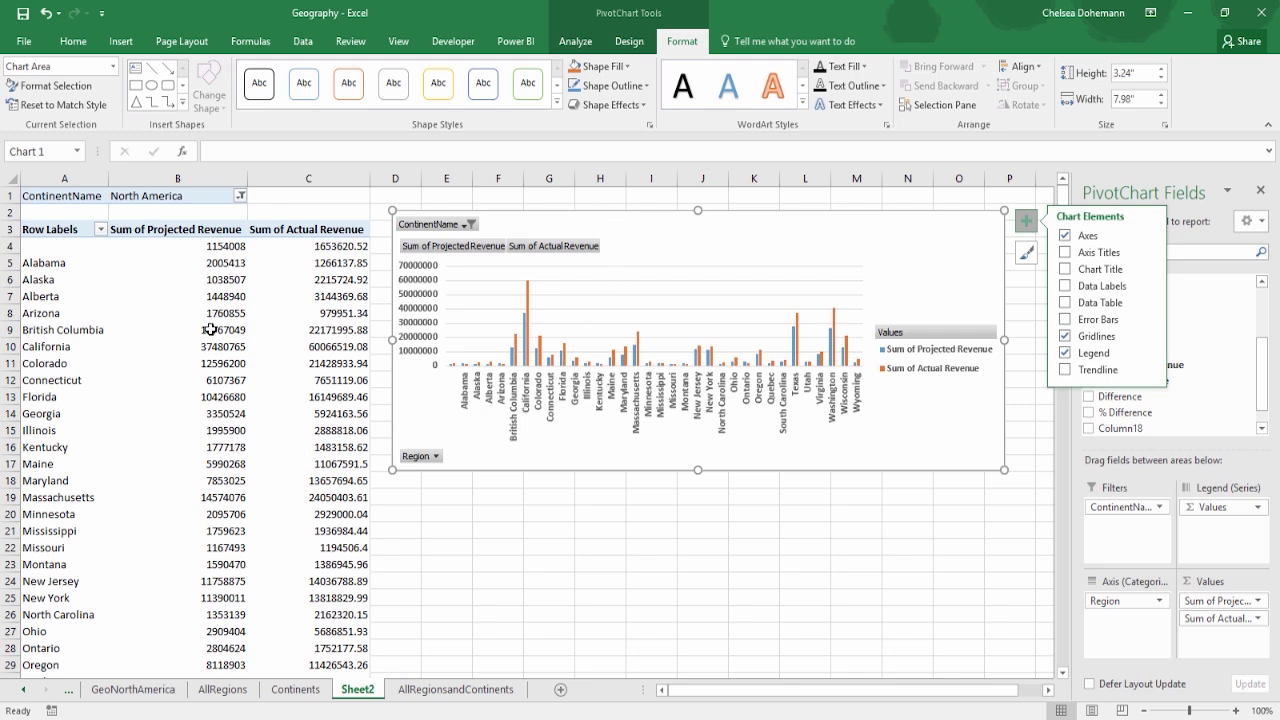
{"action": "mouse_move", "coordinate": [211, 330]}
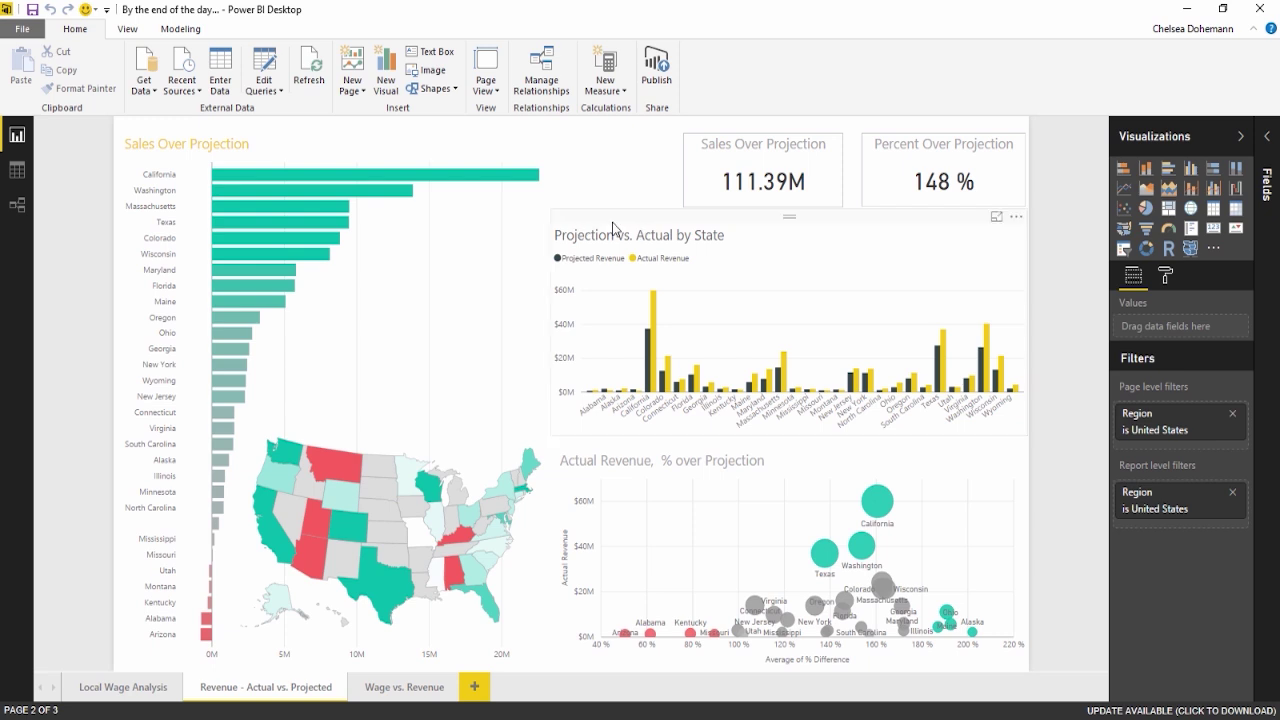
Step: In Power BI Desktop, cross-filter the Revenue - Actual vs. Projected page by California in the Sales Over Projection chart, and clear that selection
{"action": "left_click", "coordinate": [649, 222]}
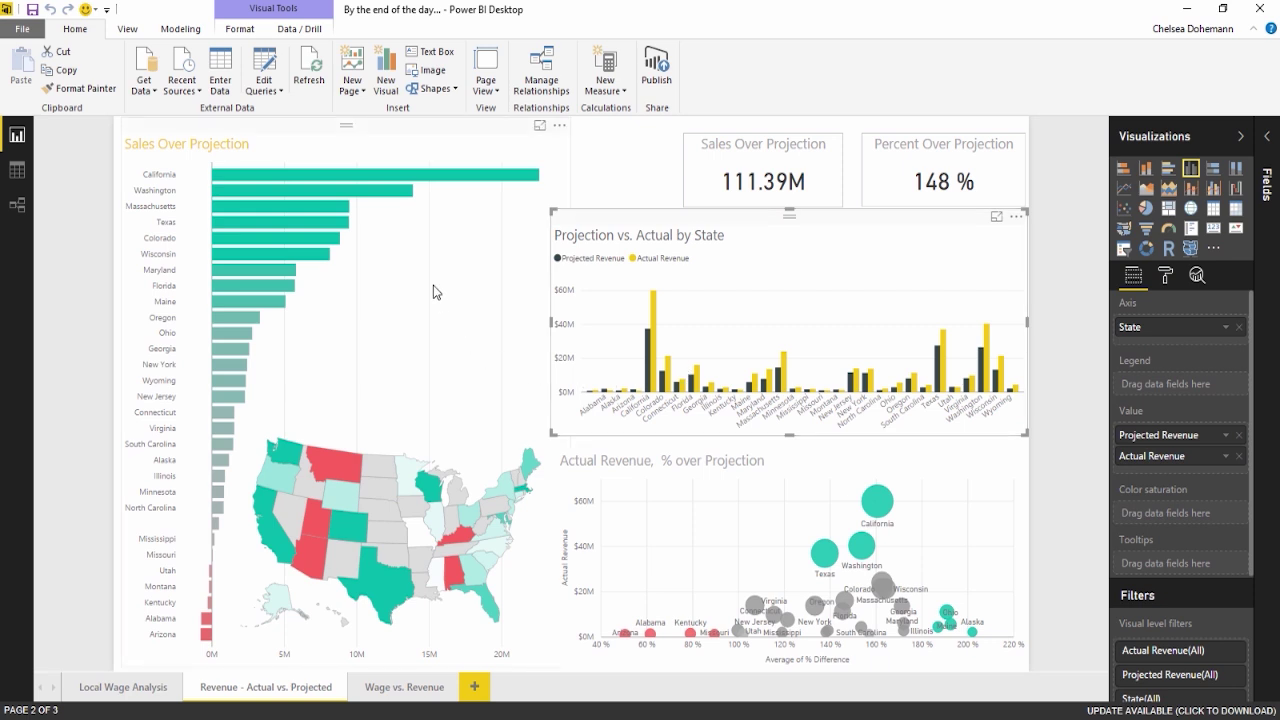
{"action": "left_click", "coordinate": [320, 135]}
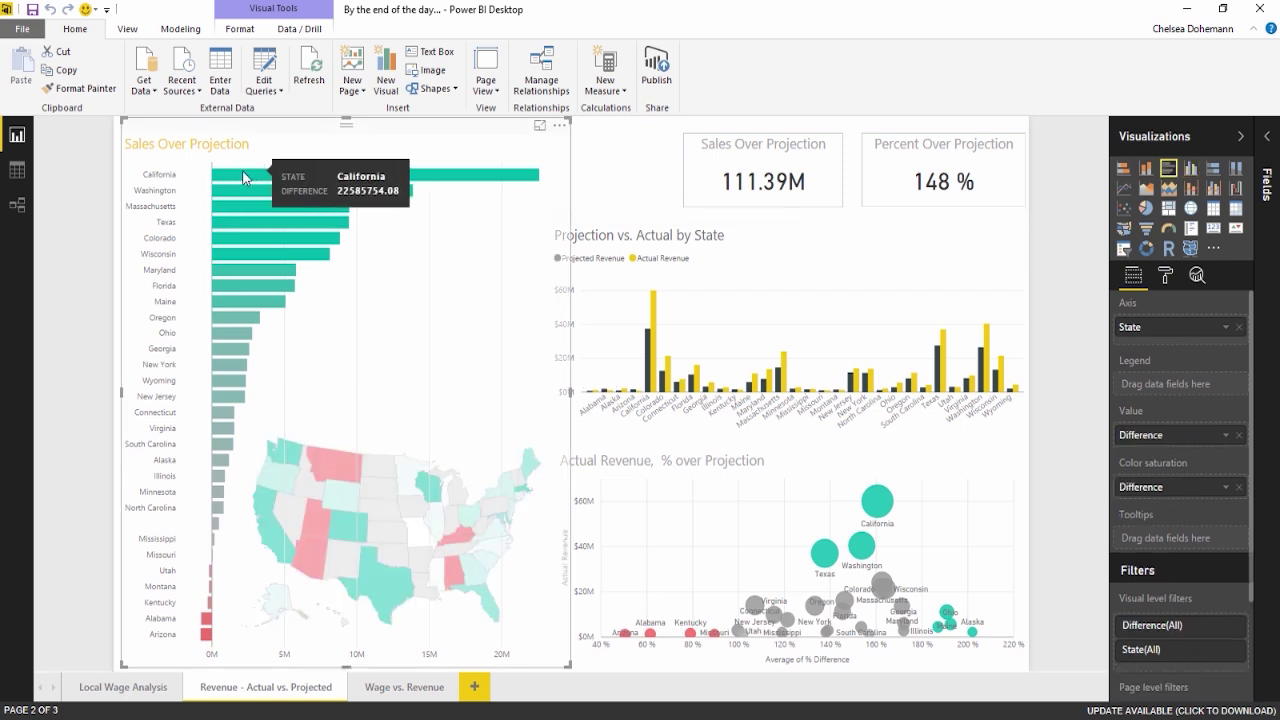
{"action": "mouse_move", "coordinate": [250, 192]}
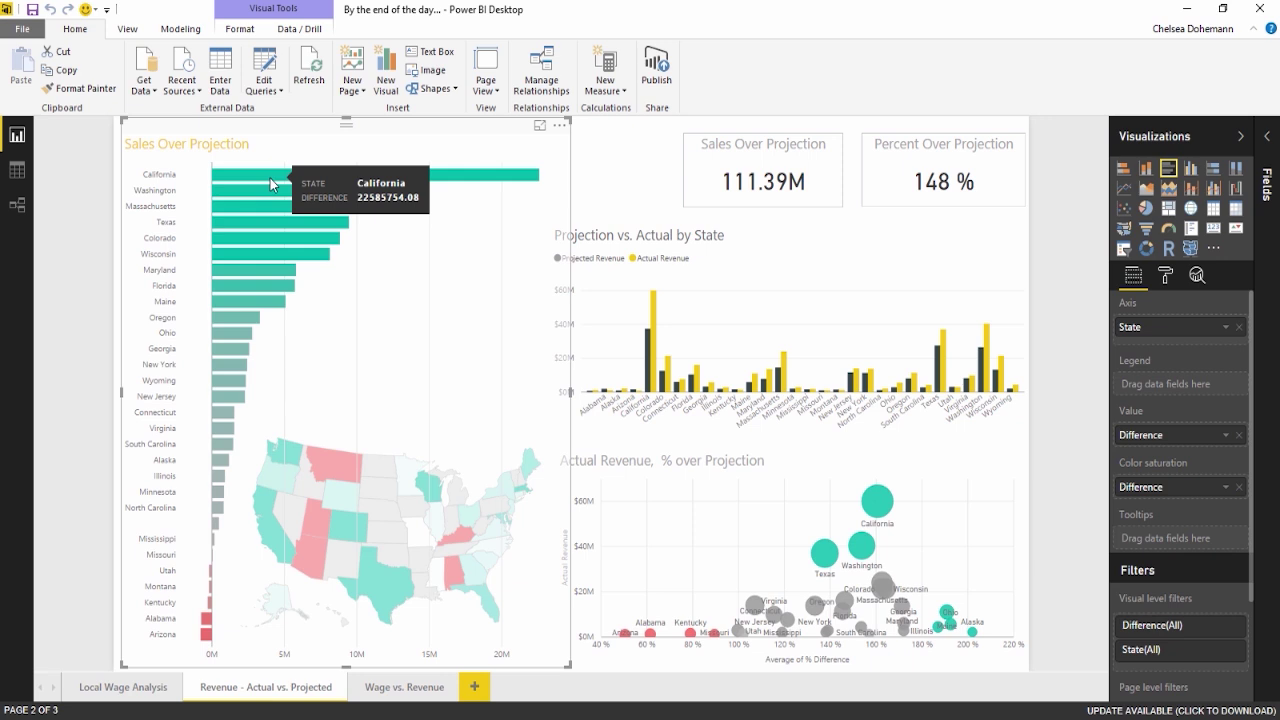
{"action": "left_click", "coordinate": [458, 181]}
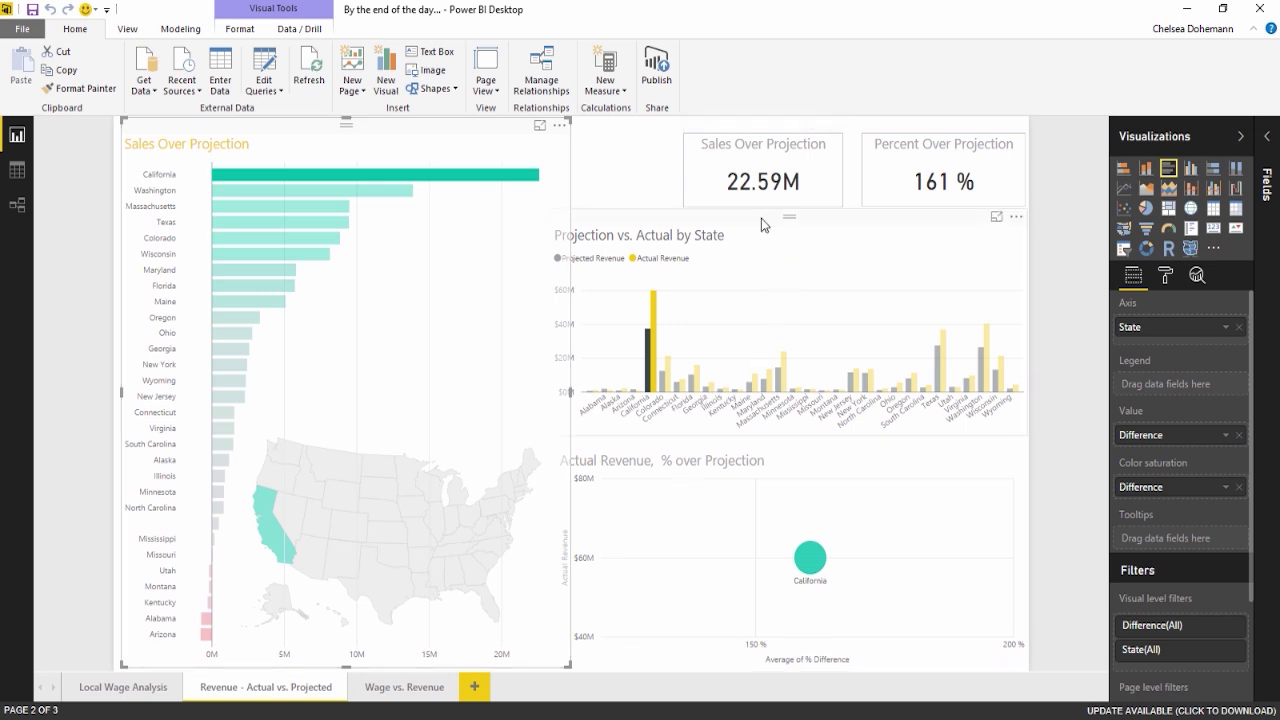
{"action": "left_click", "coordinate": [501, 181]}
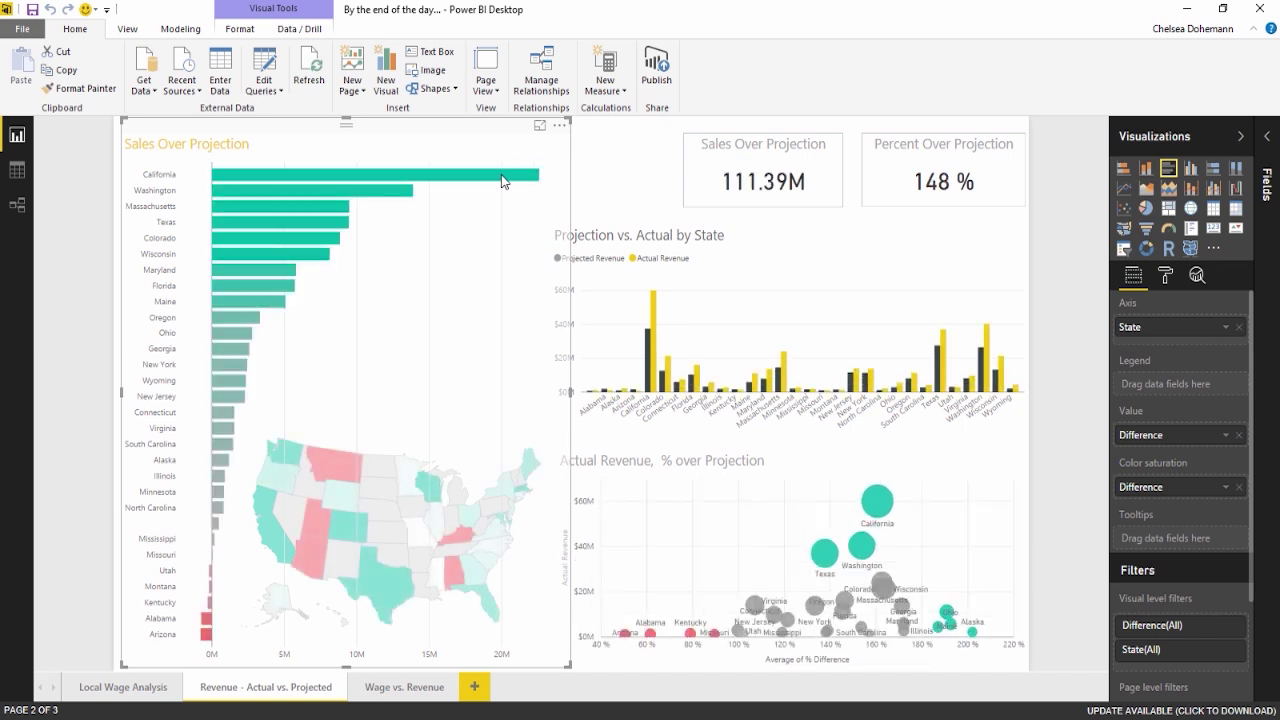
{"action": "left_click", "coordinate": [577, 175]}
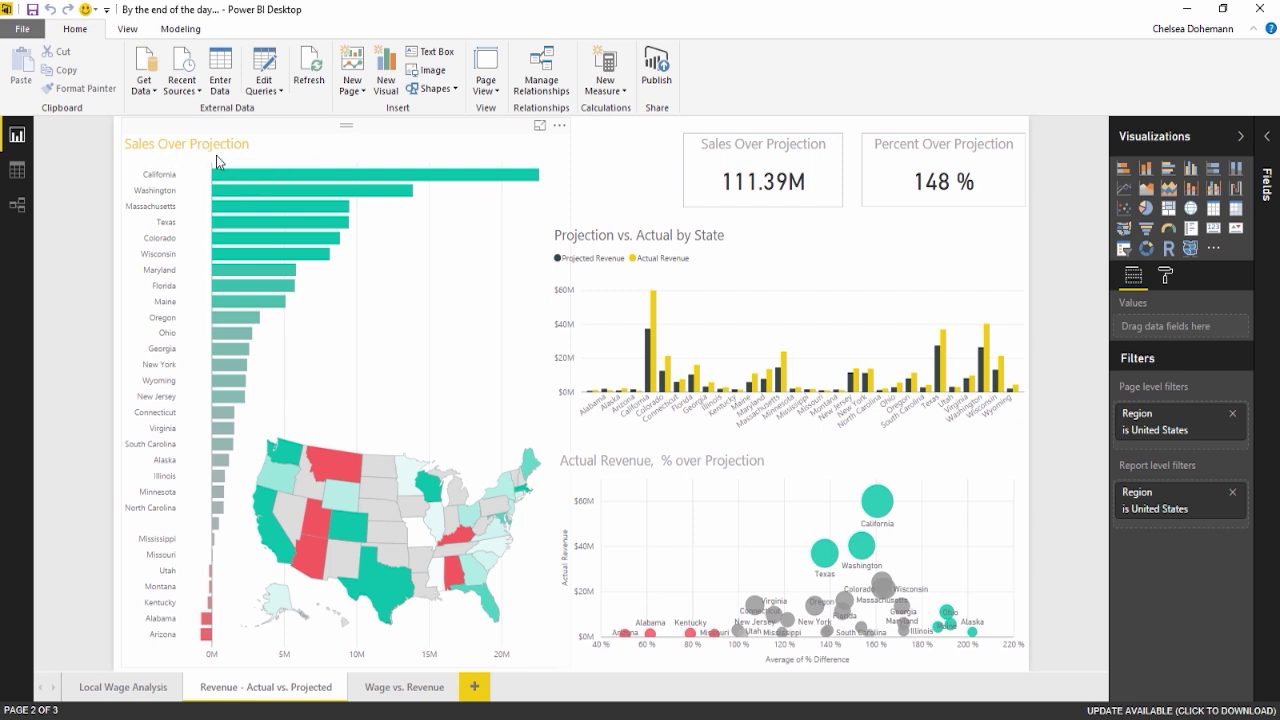
Step: Compare the Projection vs. Actual by State visual with the PivotChart in Excel, and return to Power BI Desktop
{"action": "left_click", "coordinate": [673, 222]}
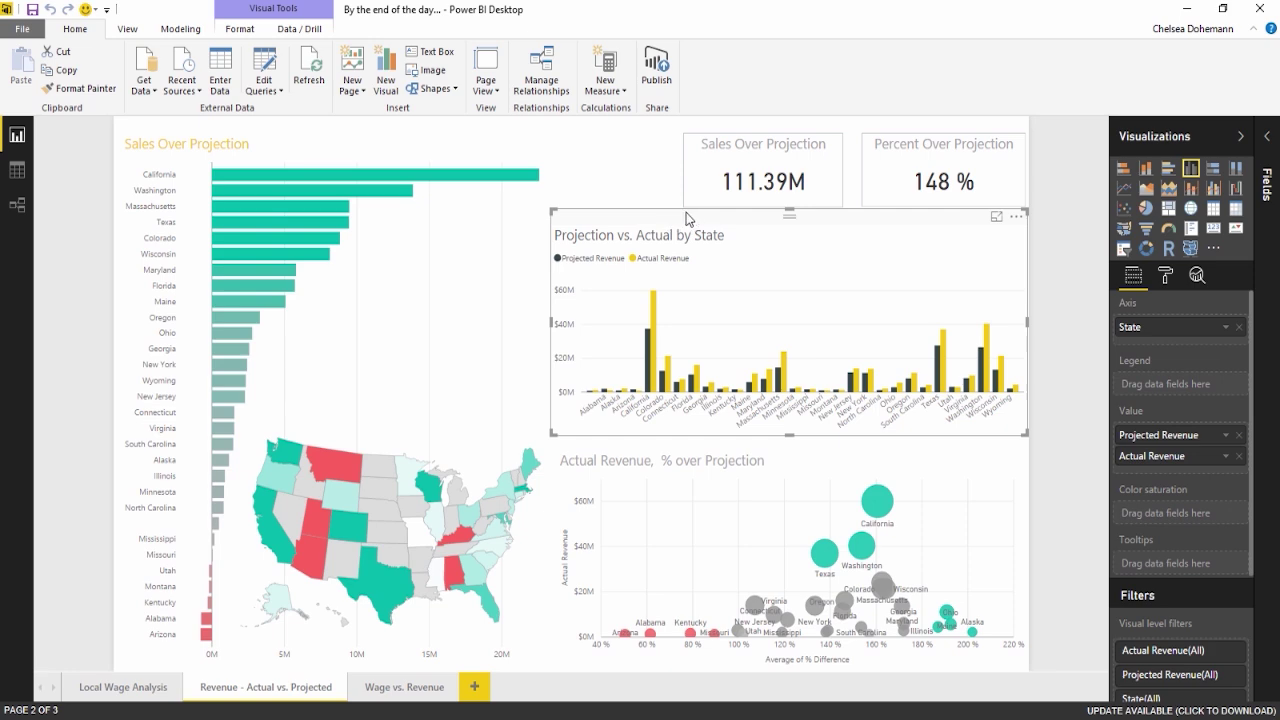
{"action": "left_click", "coordinate": [686, 718]}
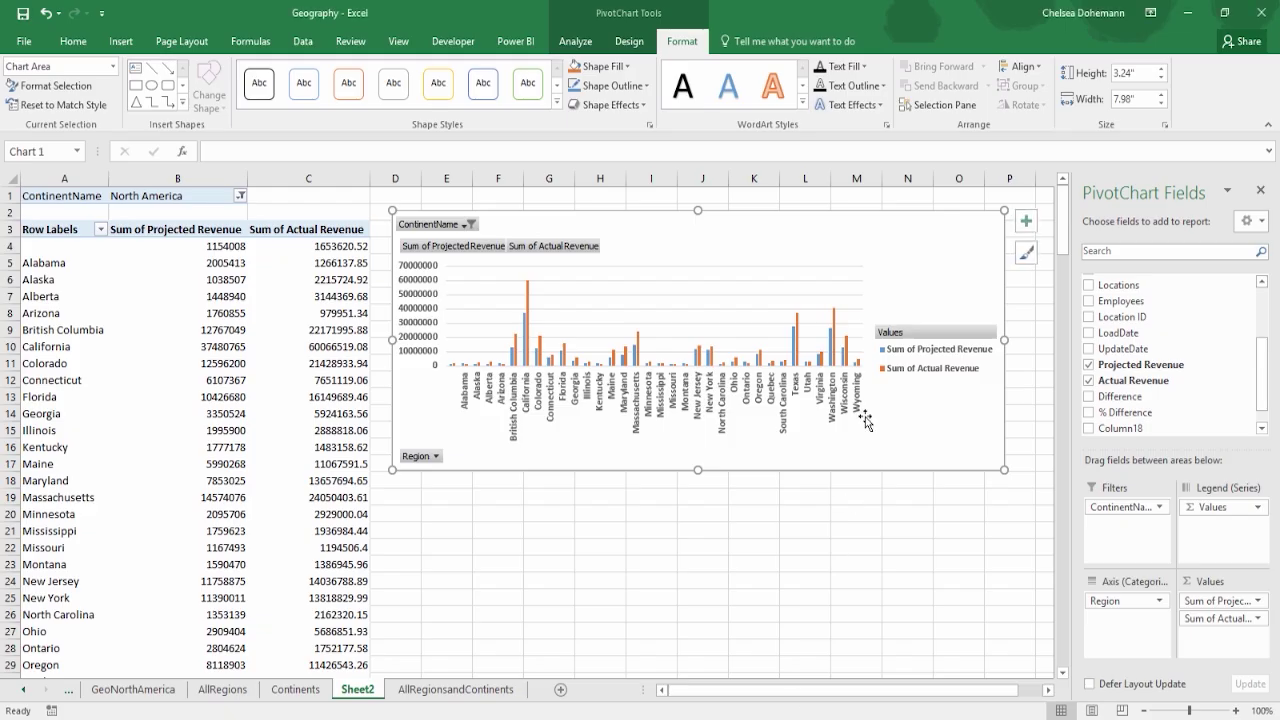
{"action": "left_click", "coordinate": [1189, 11]}
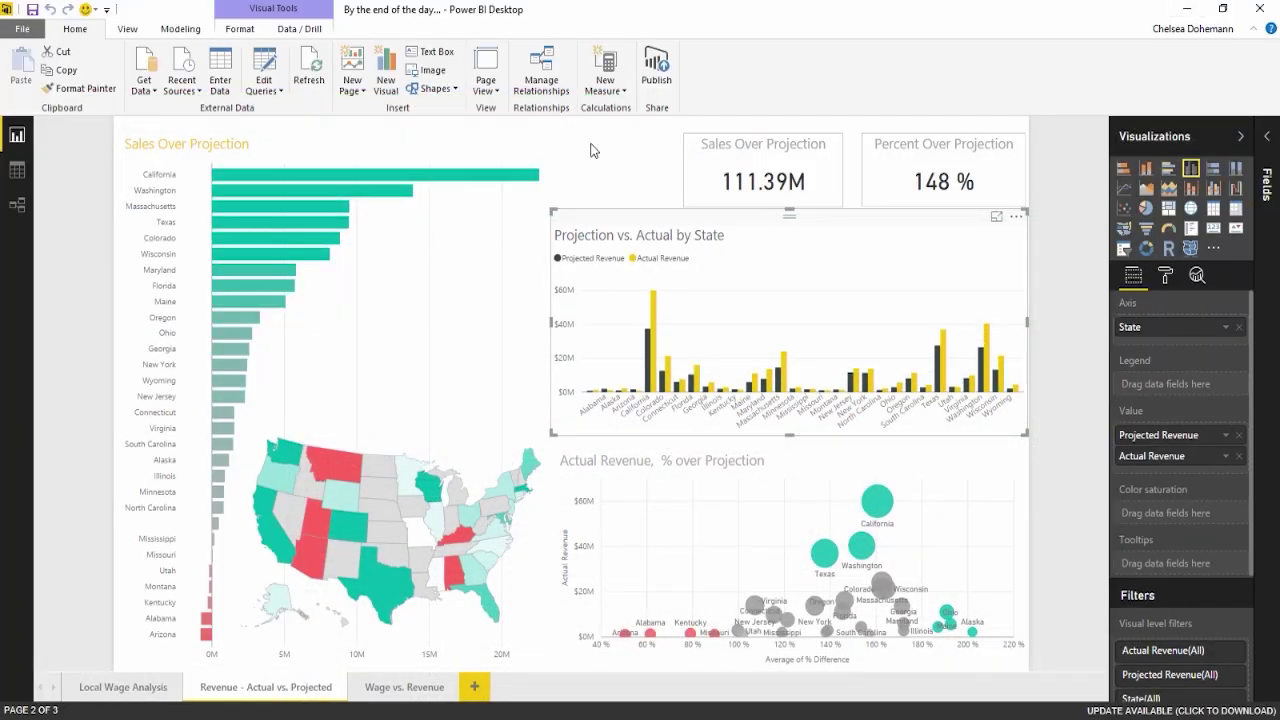
Step: Cross-filter the report page by Montana on the United States map
{"action": "mouse_move", "coordinate": [525, 183]}
{"action": "left_click", "coordinate": [655, 718]}
{"action": "left_click", "coordinate": [628, 160]}
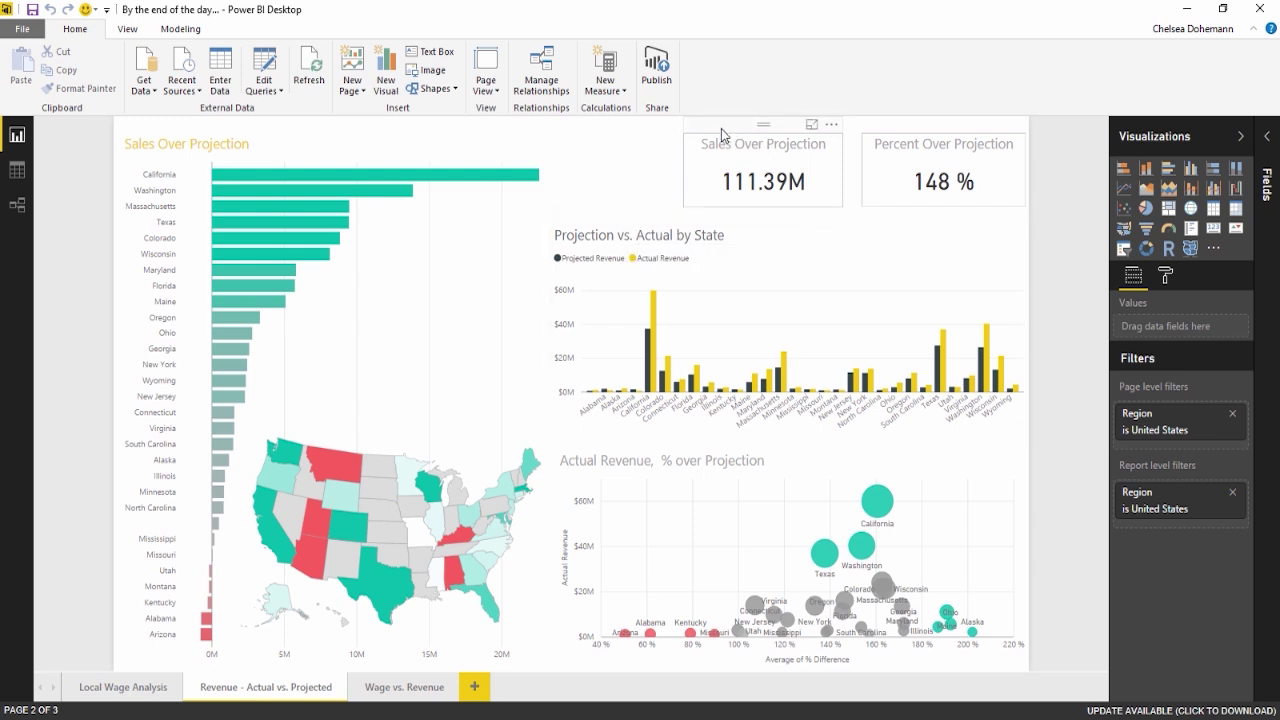
{"action": "left_click", "coordinate": [347, 471]}
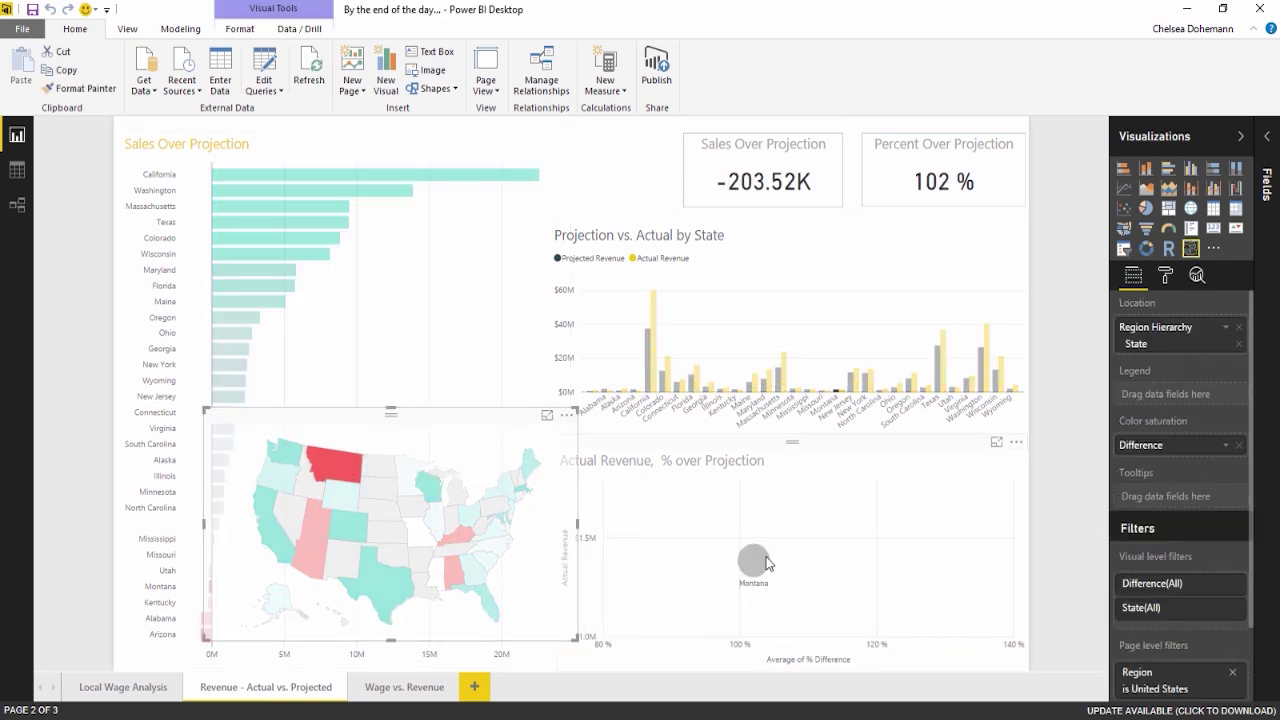
Step: Clear the Montana selection on the United States map, deselect the visual, and switch to the Geography workbook in Excel
{"action": "left_click", "coordinate": [421, 510]}
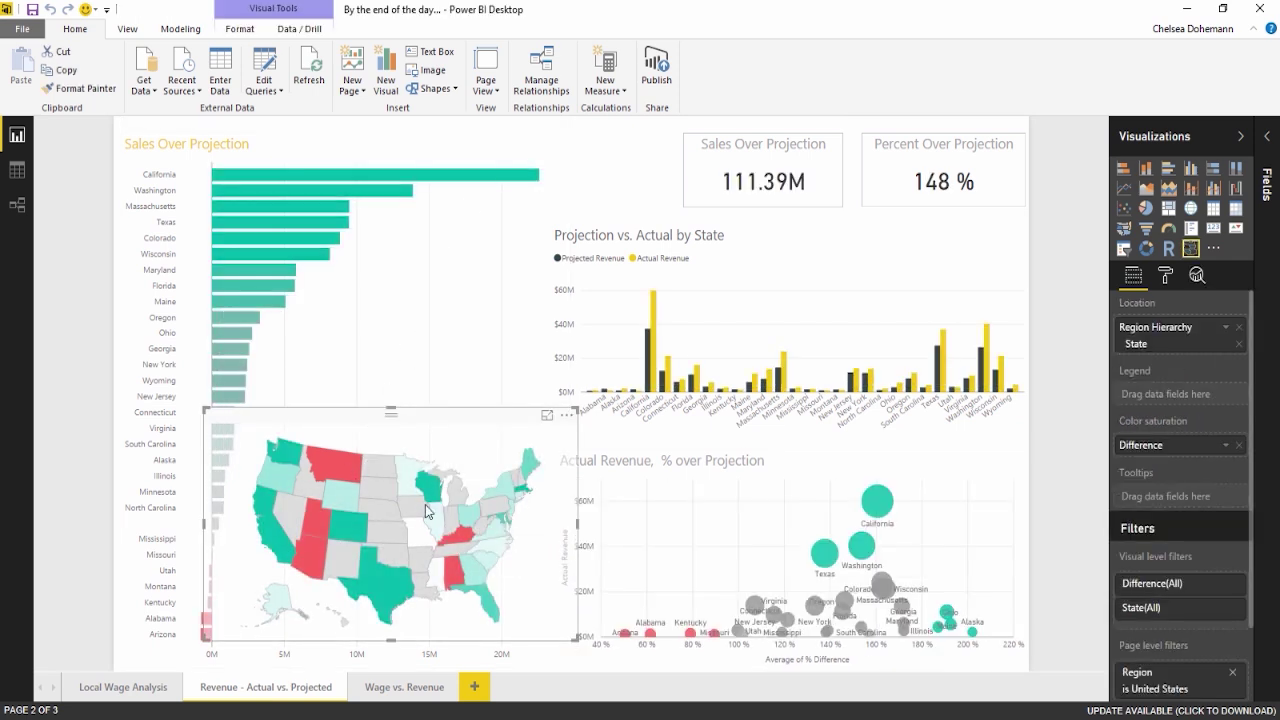
{"action": "left_click", "coordinate": [608, 143]}
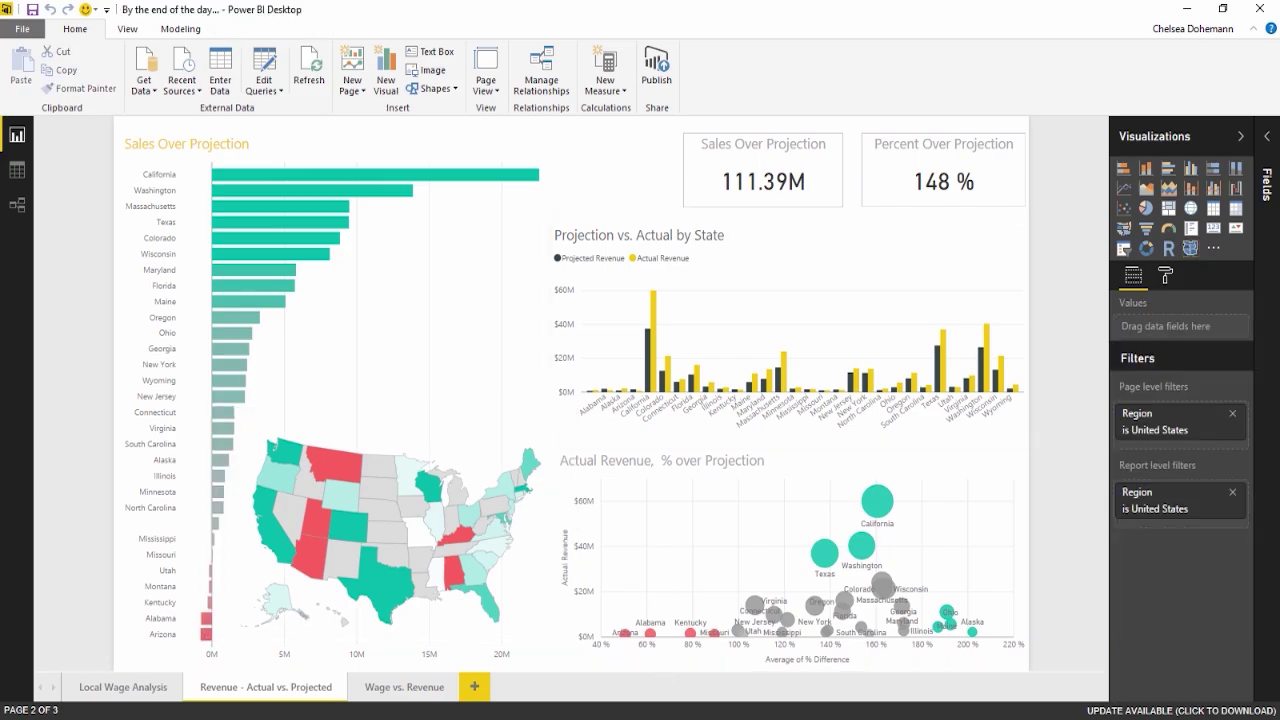
{"action": "key", "text": "alt+Tab"}
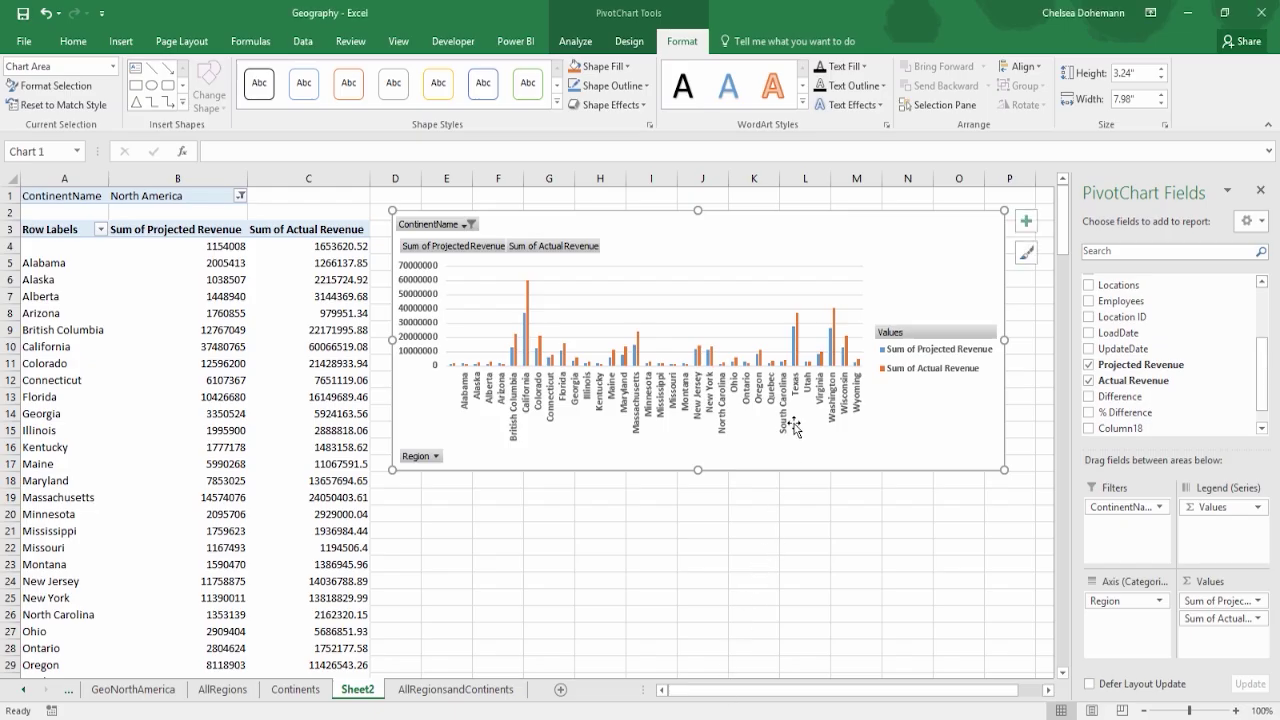
Step: Compare the PivotTable, PivotChart and AllRegionsandContinents source sheet in Excel with the report page in Power BI Desktop, and return to Sheet2
{"action": "left_click", "coordinate": [294, 340]}
{"action": "left_click", "coordinate": [570, 228]}
{"action": "left_click", "coordinate": [455, 689]}
{"action": "key", "text": "alt+Tab"}
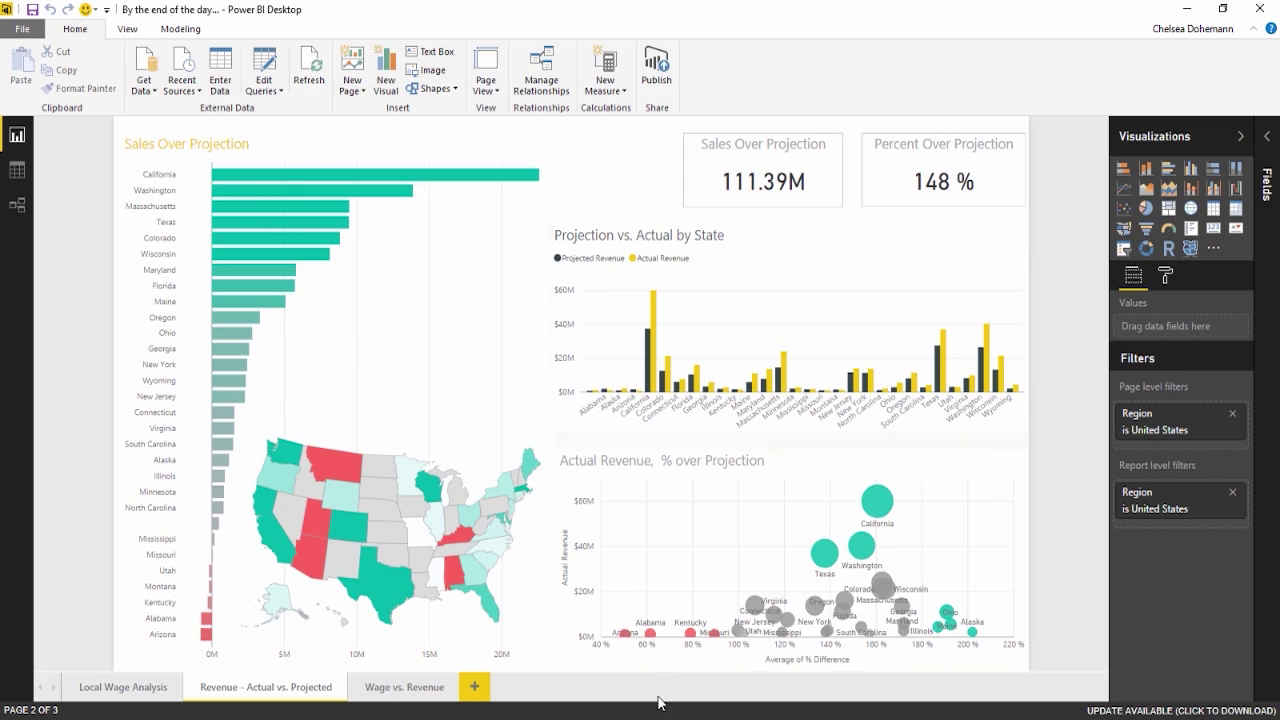
{"action": "key", "text": "alt+Tab"}
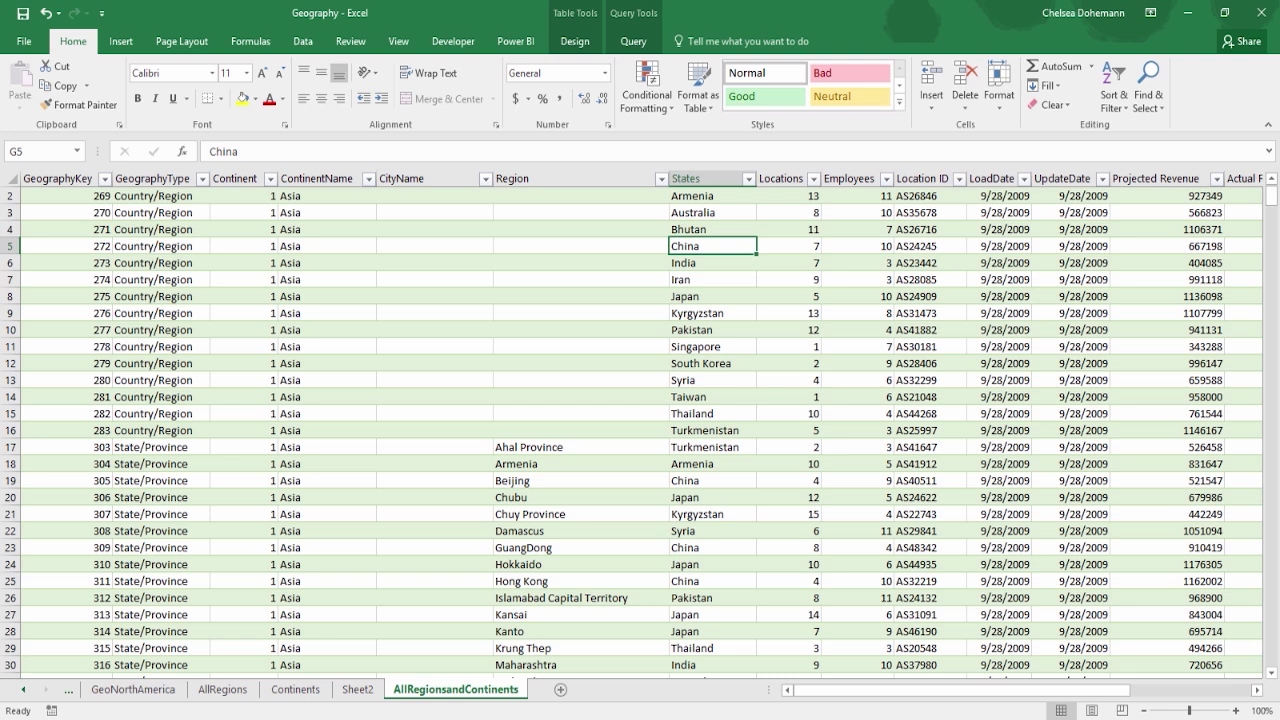
{"action": "mouse_move", "coordinate": [531, 719]}
{"action": "left_click", "coordinate": [531, 719]}
{"action": "scroll", "coordinate": [674, 560], "scroll_direction": "up", "scroll_amount": 1}
{"action": "left_click", "coordinate": [358, 689]}
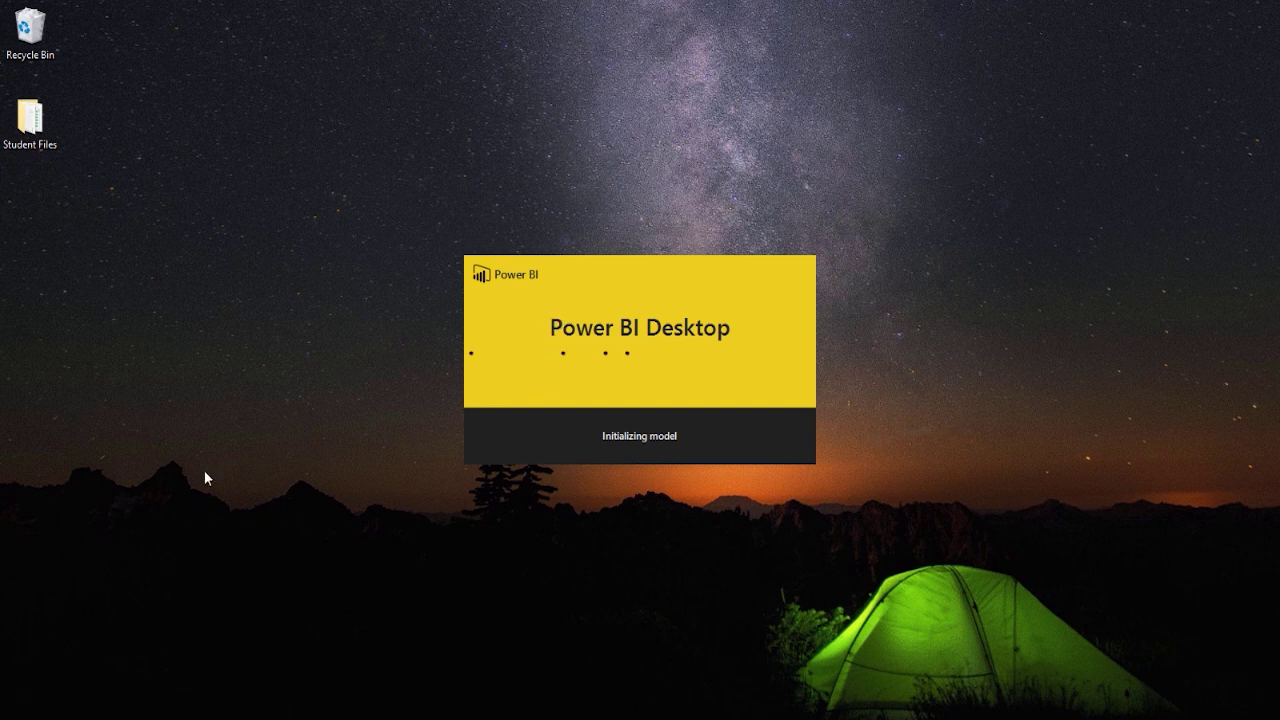
Step: View Excel's start screen with its recent workbooks and templates, and close Excel
{"action": "left_click", "coordinate": [22, 718]}
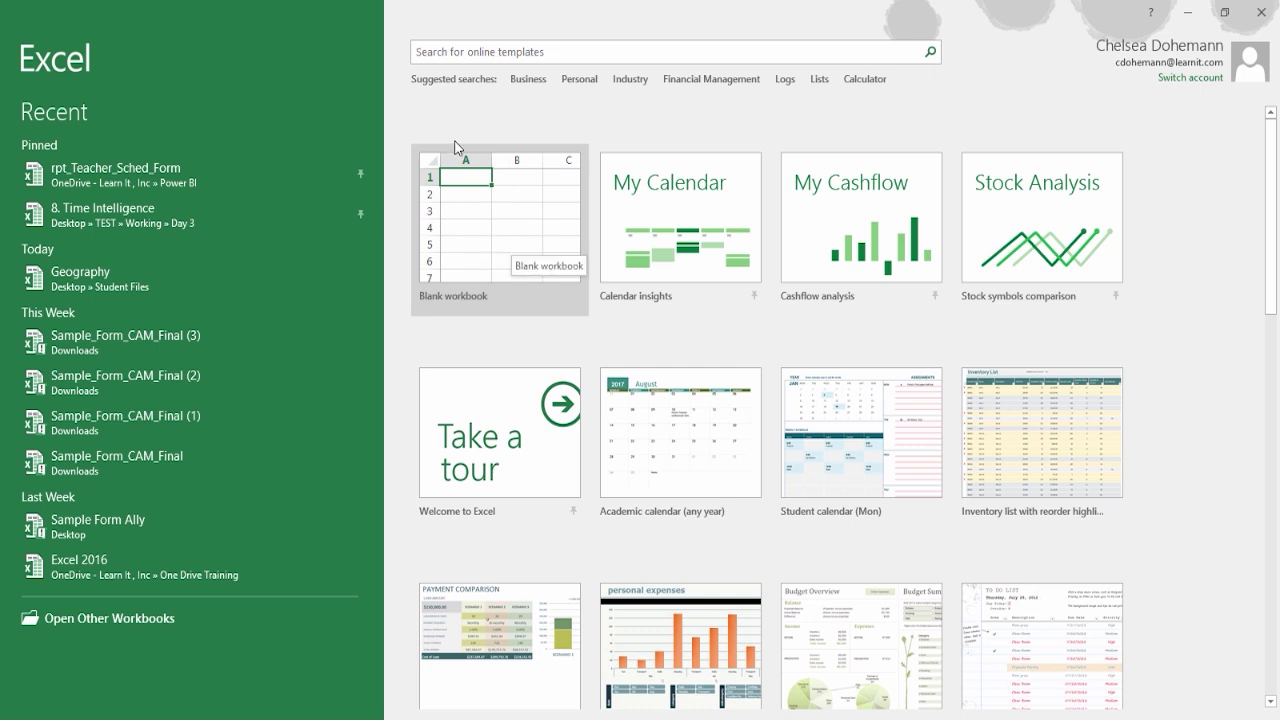
{"action": "left_click", "coordinate": [294, 165]}
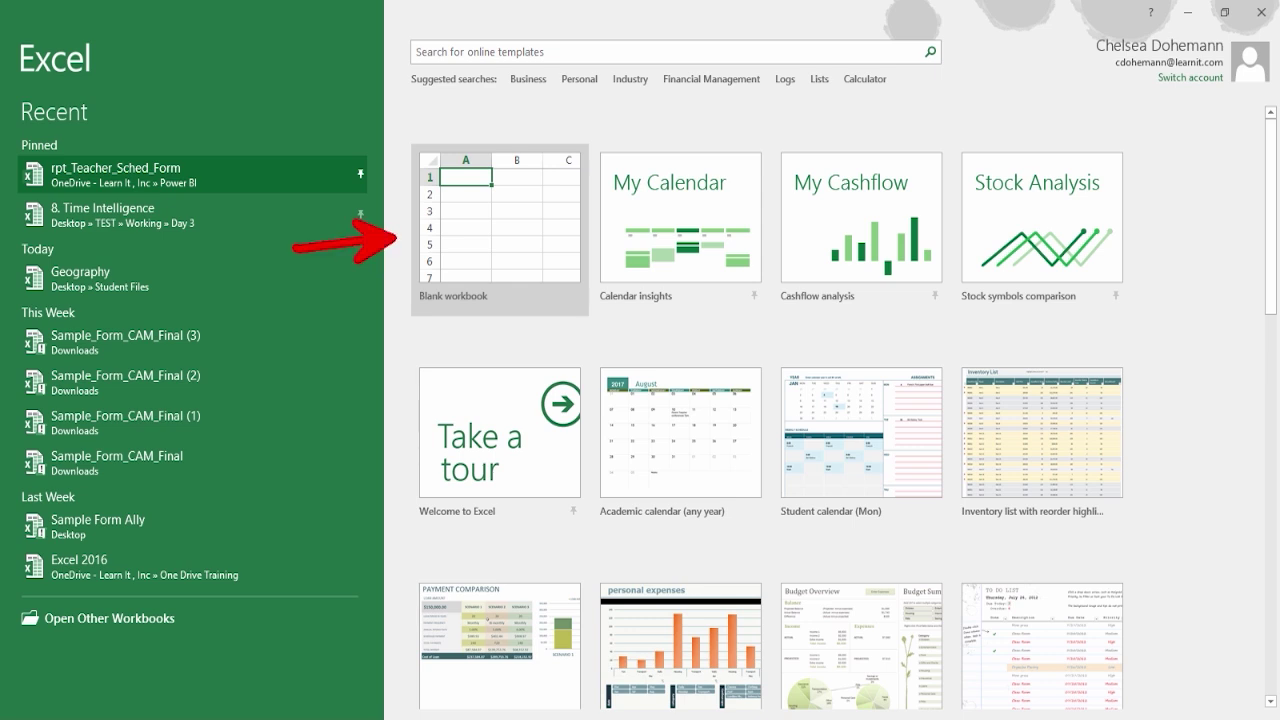
{"action": "left_click", "coordinate": [1261, 12]}
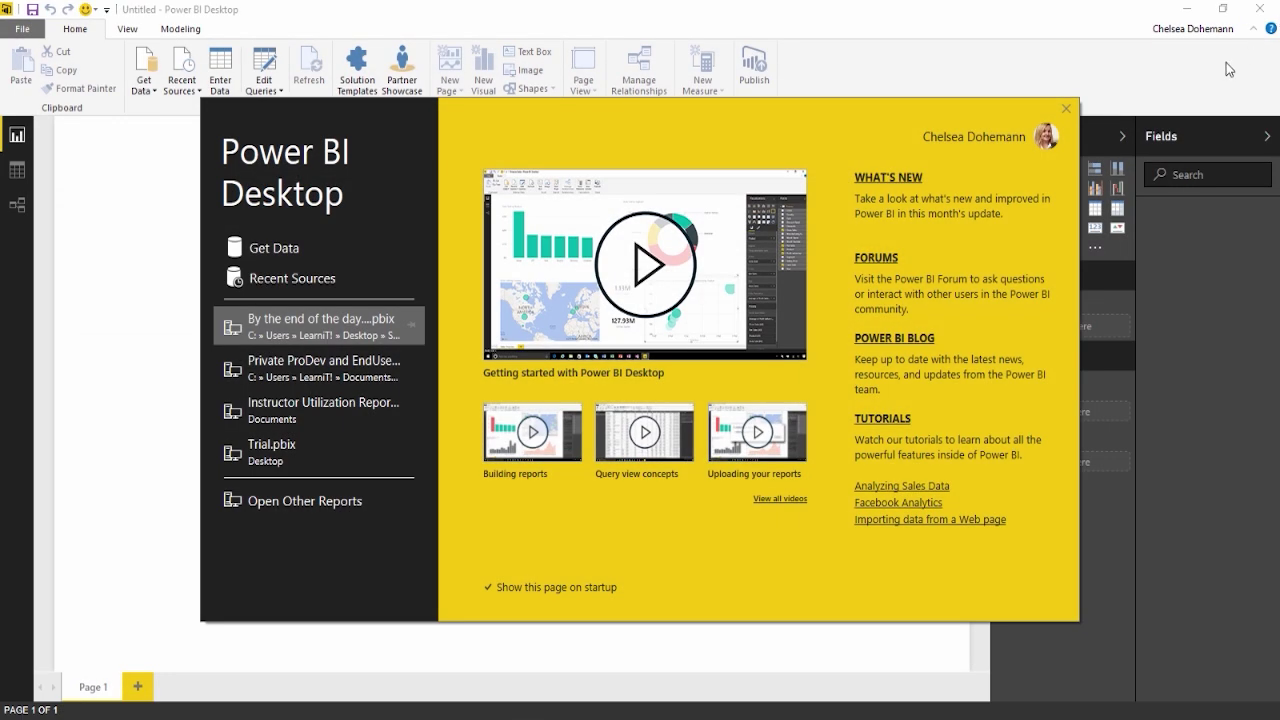
Step: Dismiss the Power BI Desktop startup window to reveal the blank report
{"action": "mouse_move", "coordinate": [776, 114]}
{"action": "left_mouse_down"}
{"action": "mouse_move", "coordinate": [754, 138]}
{"action": "mouse_move", "coordinate": [769, 114]}
{"action": "mouse_move", "coordinate": [755, 117]}
{"action": "left_mouse_up"}
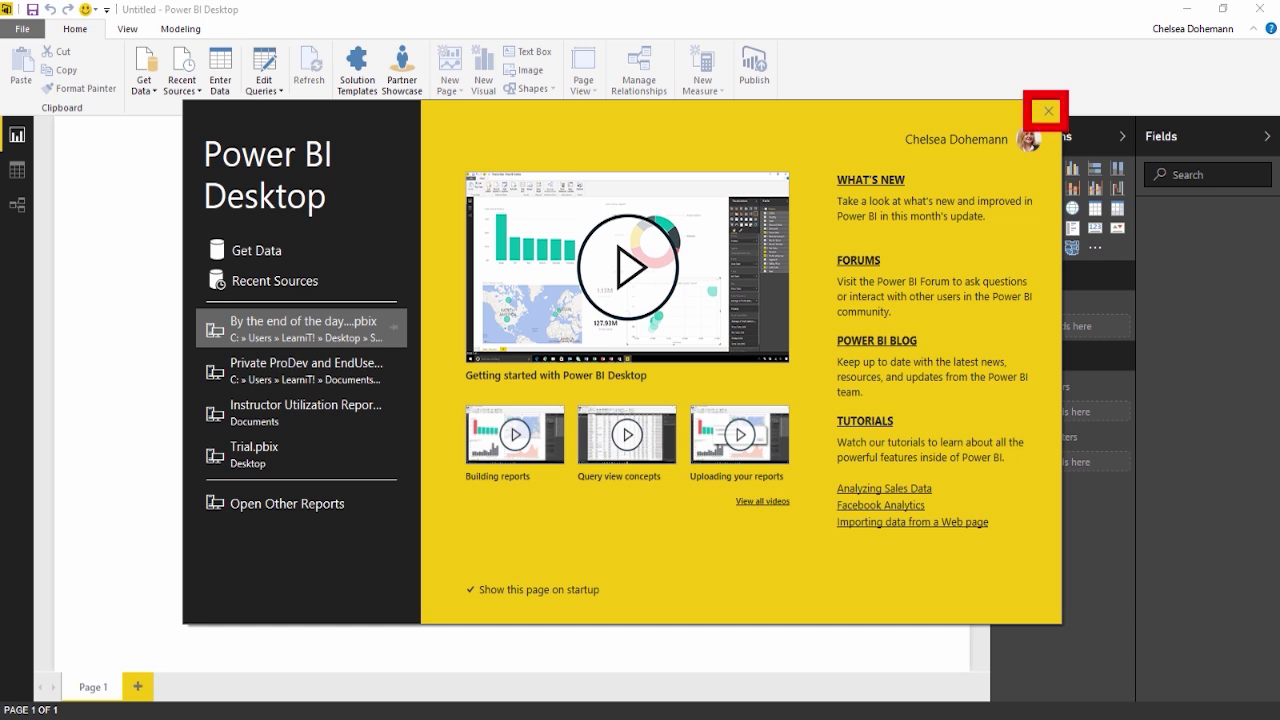
{"action": "left_click", "coordinate": [1048, 117]}
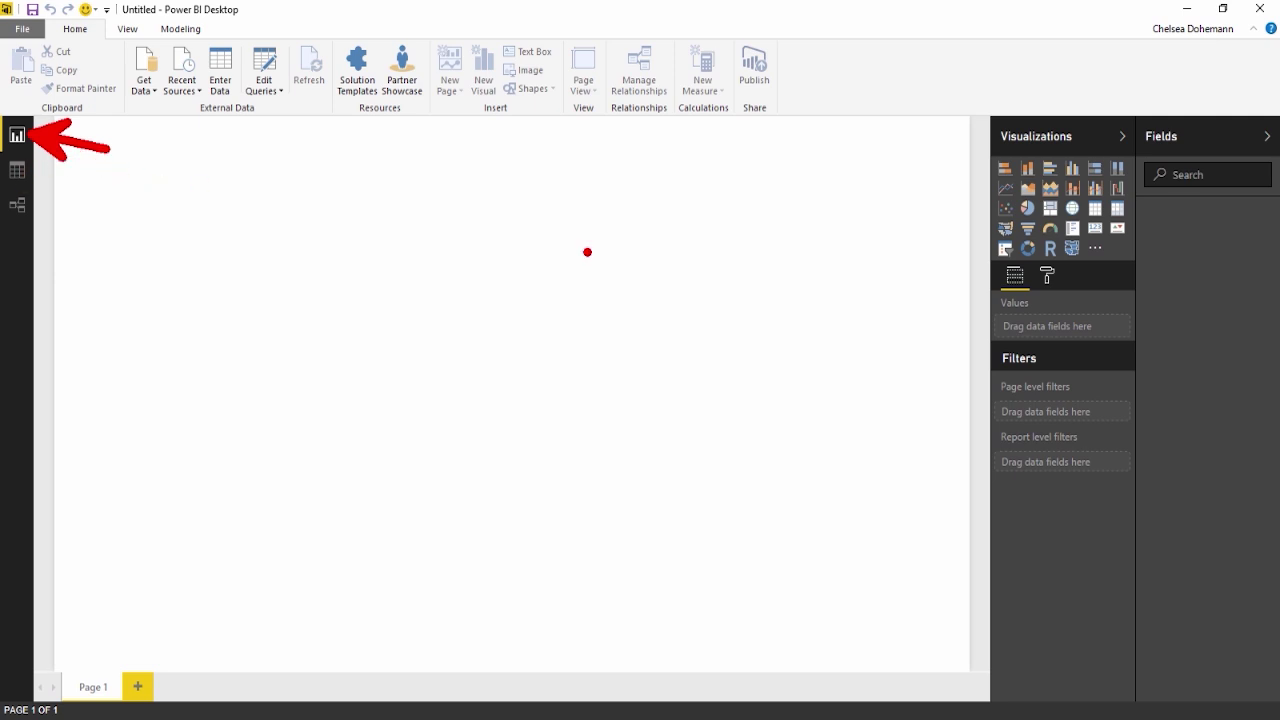
{"action": "type", "text": "tRe"}
{"action": "type", "text": "port mode"}
{"action": "key", "text": "Return"}
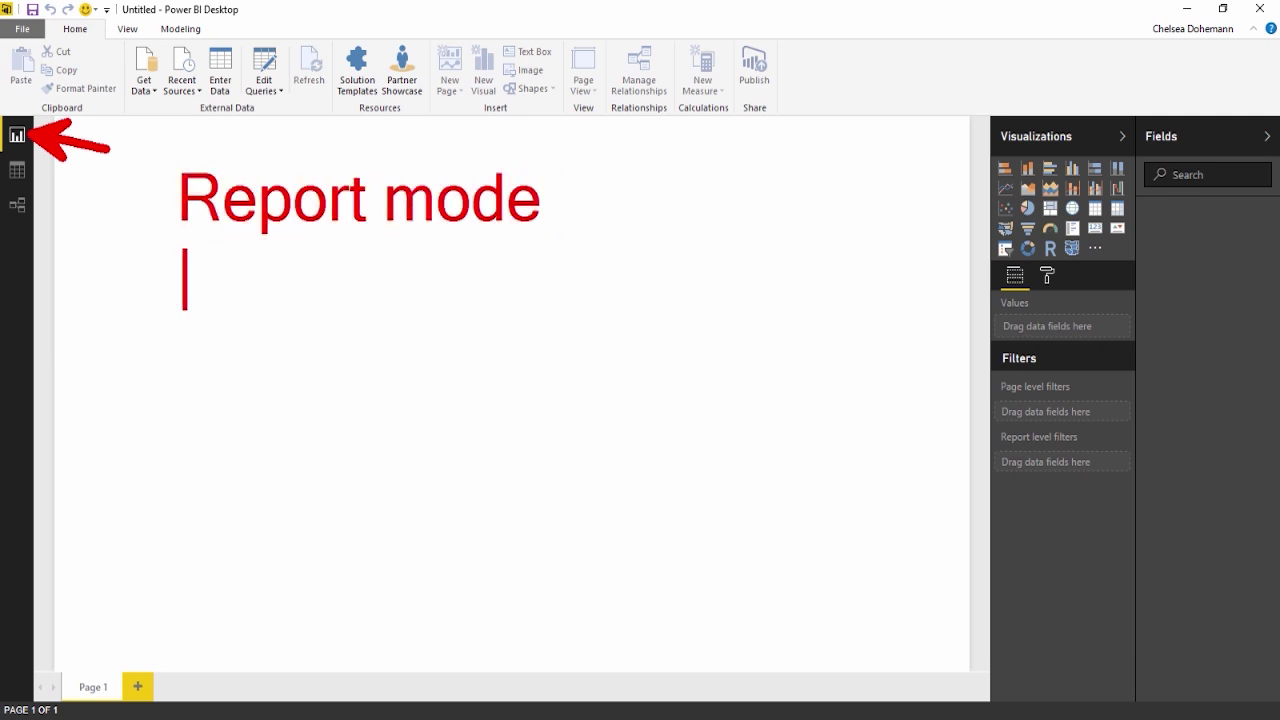
{"action": "type", "text": "- Can"}
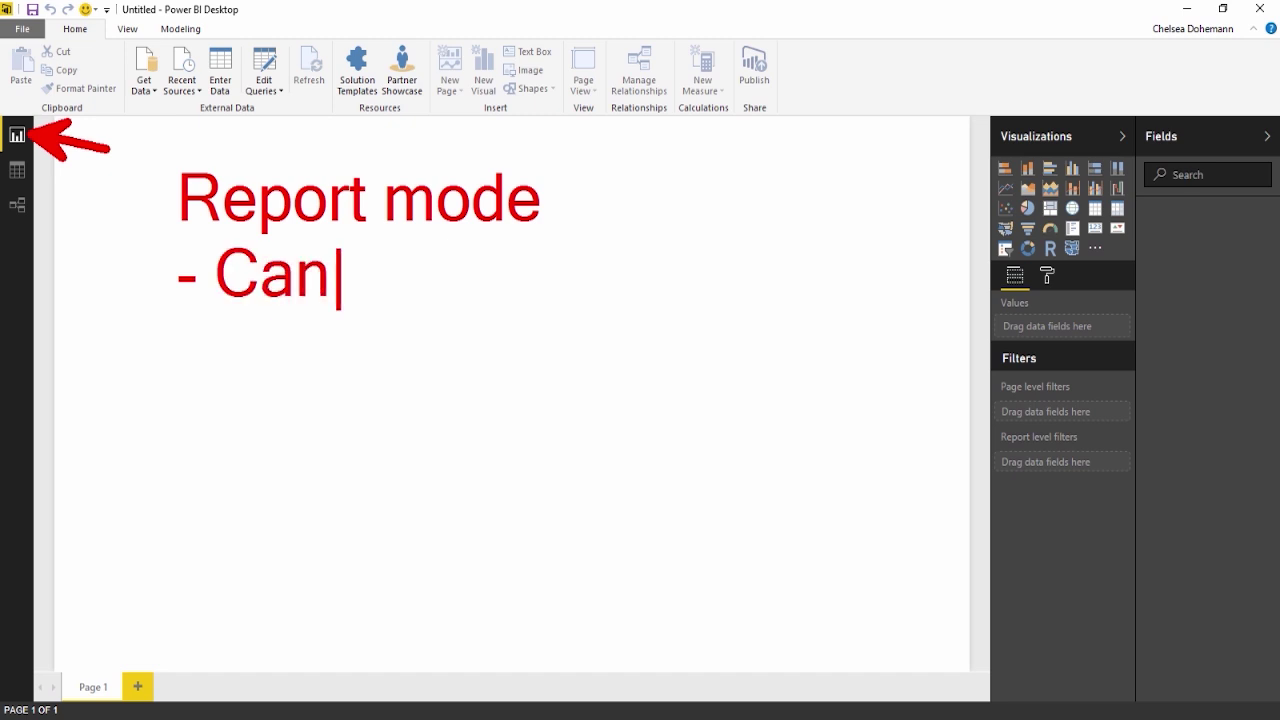
{"action": "type", "text": "vas"}
{"action": "key", "text": "Return"}
{"action": "type", "text": "- Vi"}
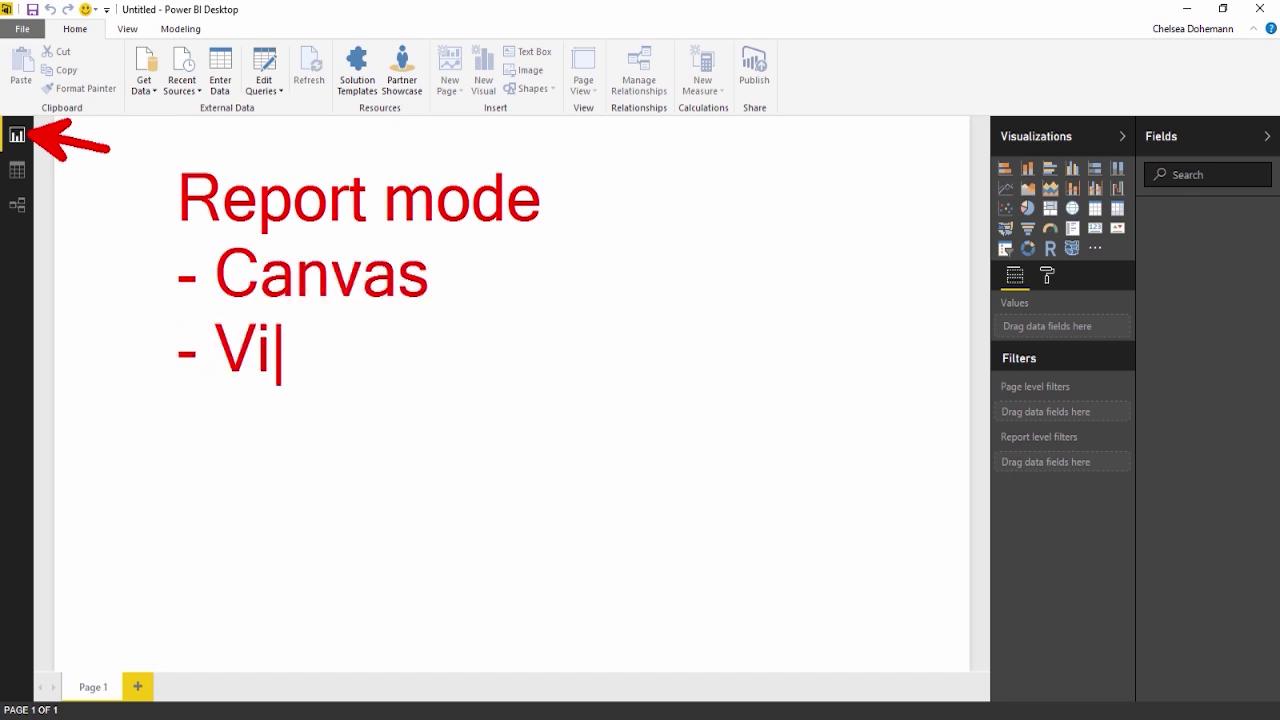
{"action": "type", "text": "sualization and Fie"}
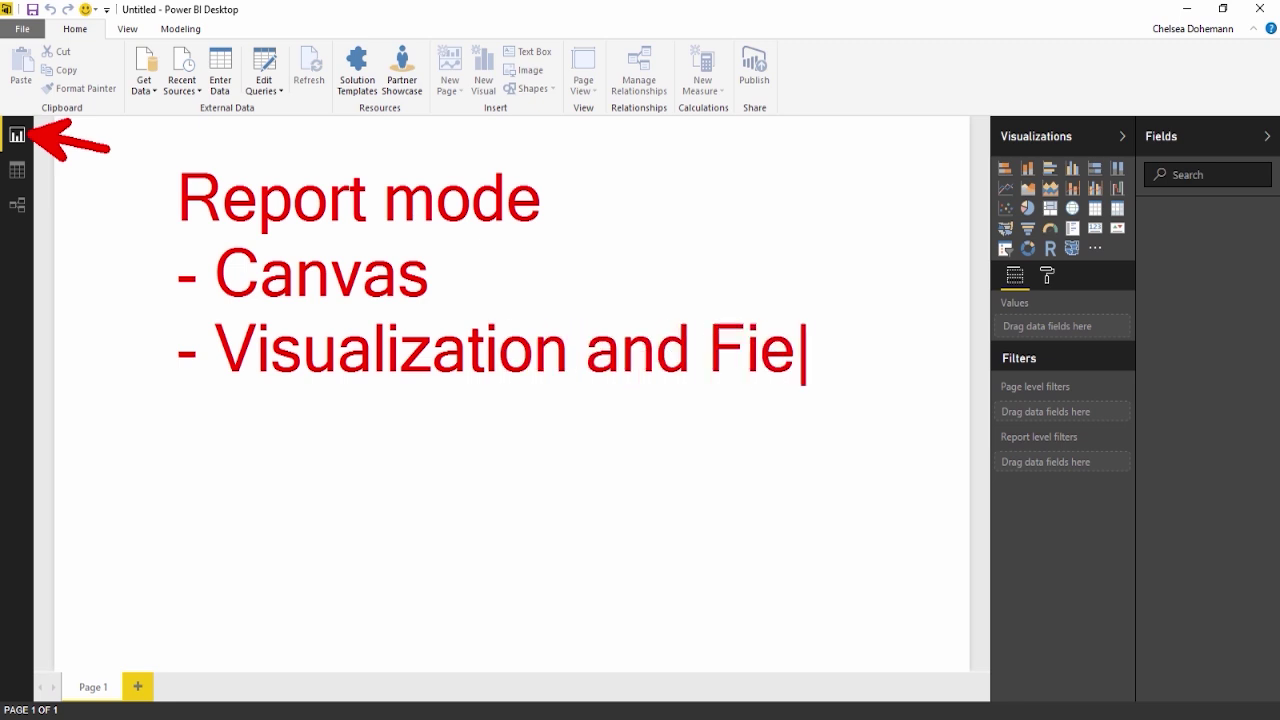
{"action": "type", "text": "ld Pan"}
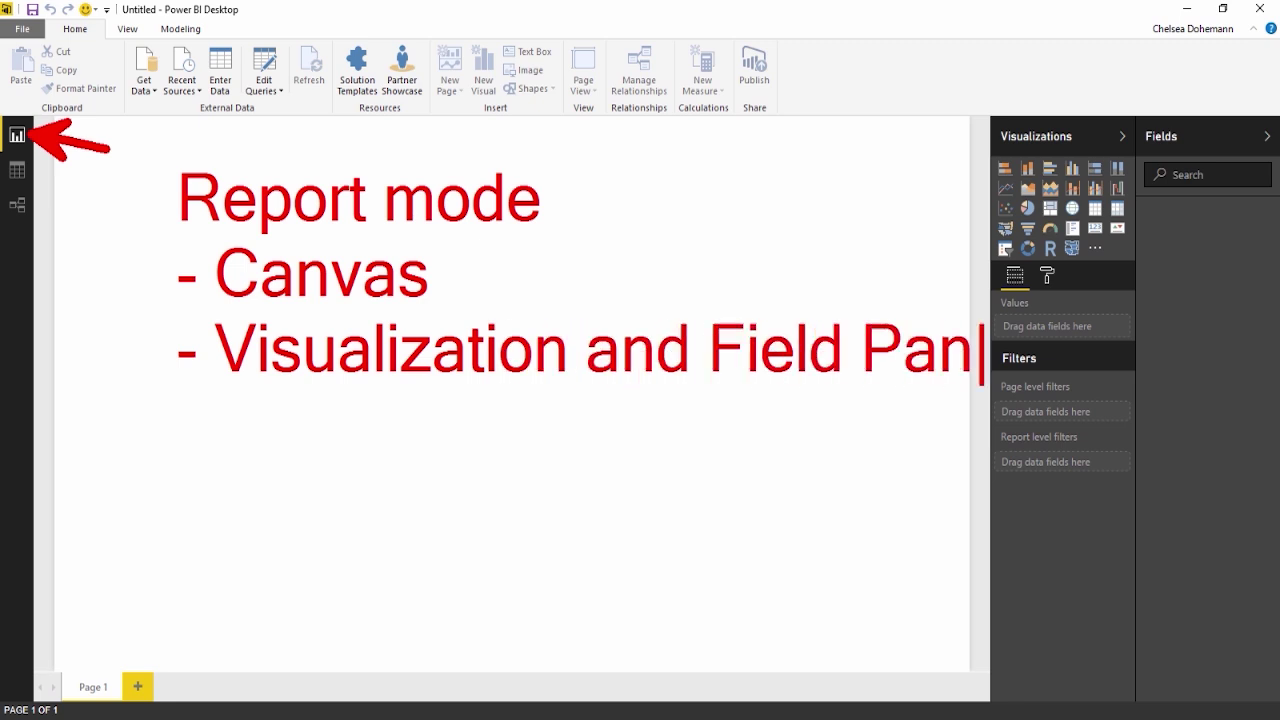
{"action": "type", "text": "es"}
{"action": "key", "text": "Escape"}
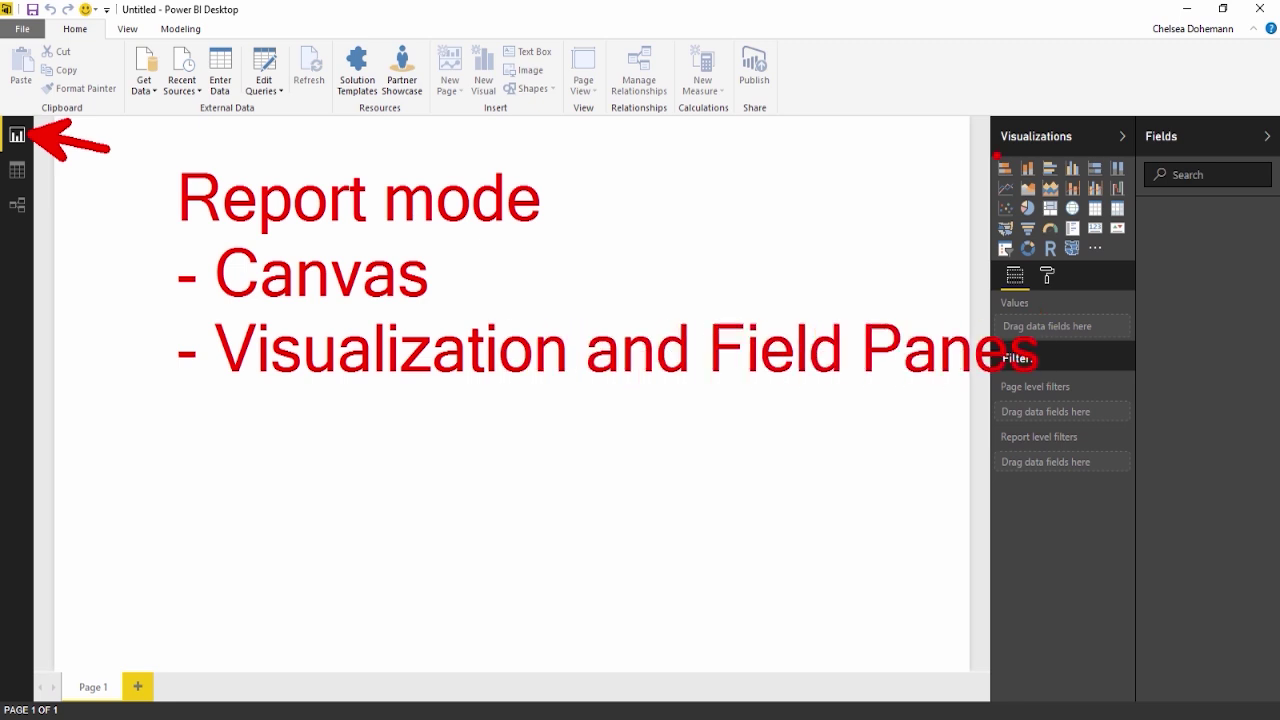
{"action": "mouse_move", "coordinate": [973, 80]}
{"action": "left_mouse_down"}
{"action": "mouse_move", "coordinate": [1135, 461]}
{"action": "mouse_move", "coordinate": [1278, 678]}
{"action": "mouse_move", "coordinate": [1278, 700]}
{"action": "left_mouse_up"}
{"action": "key", "text": "ctrl+z"}
{"action": "key", "text": "ctrl+z"}
{"action": "key", "text": "ctrl+z"}
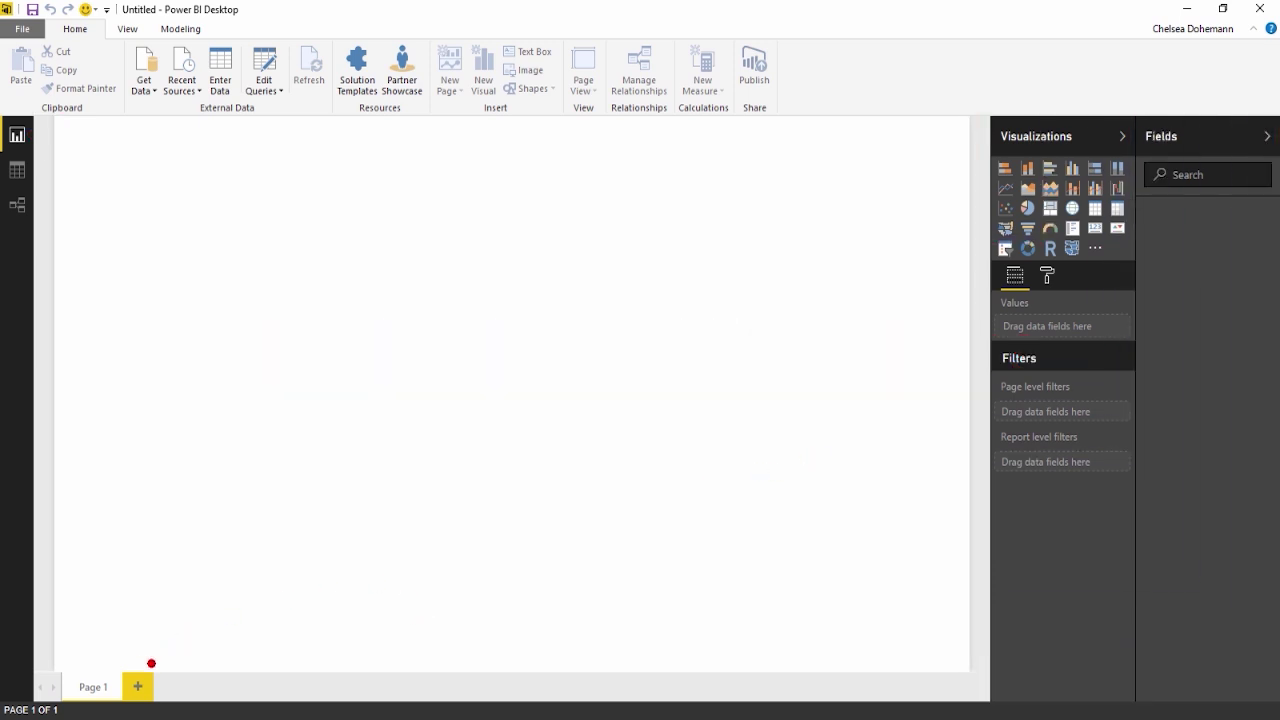
{"action": "left_click_drag", "start_coordinate": [104, 670], "coordinate": [124, 548]}
Step: Look over the file-level commands, including the import, export, and options and settings choices
{"action": "left_click", "coordinate": [26, 29]}
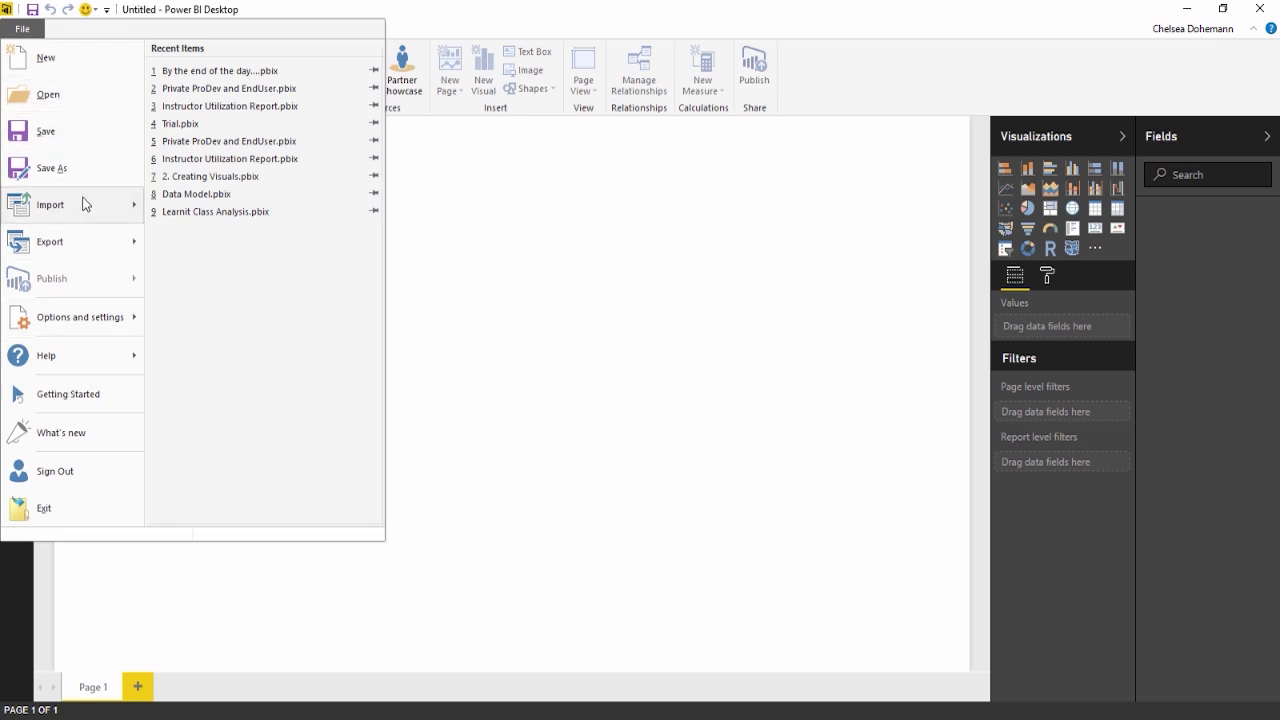
{"action": "mouse_move", "coordinate": [83, 204]}
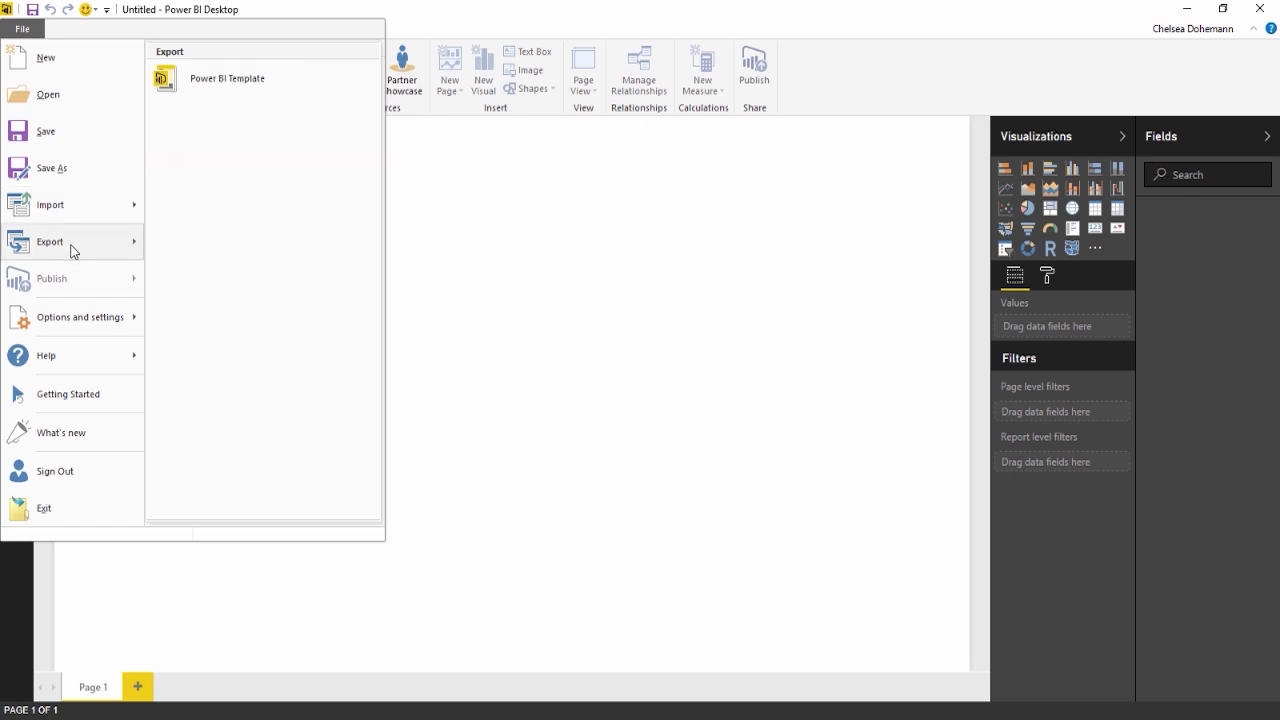
{"action": "mouse_move", "coordinate": [84, 327]}
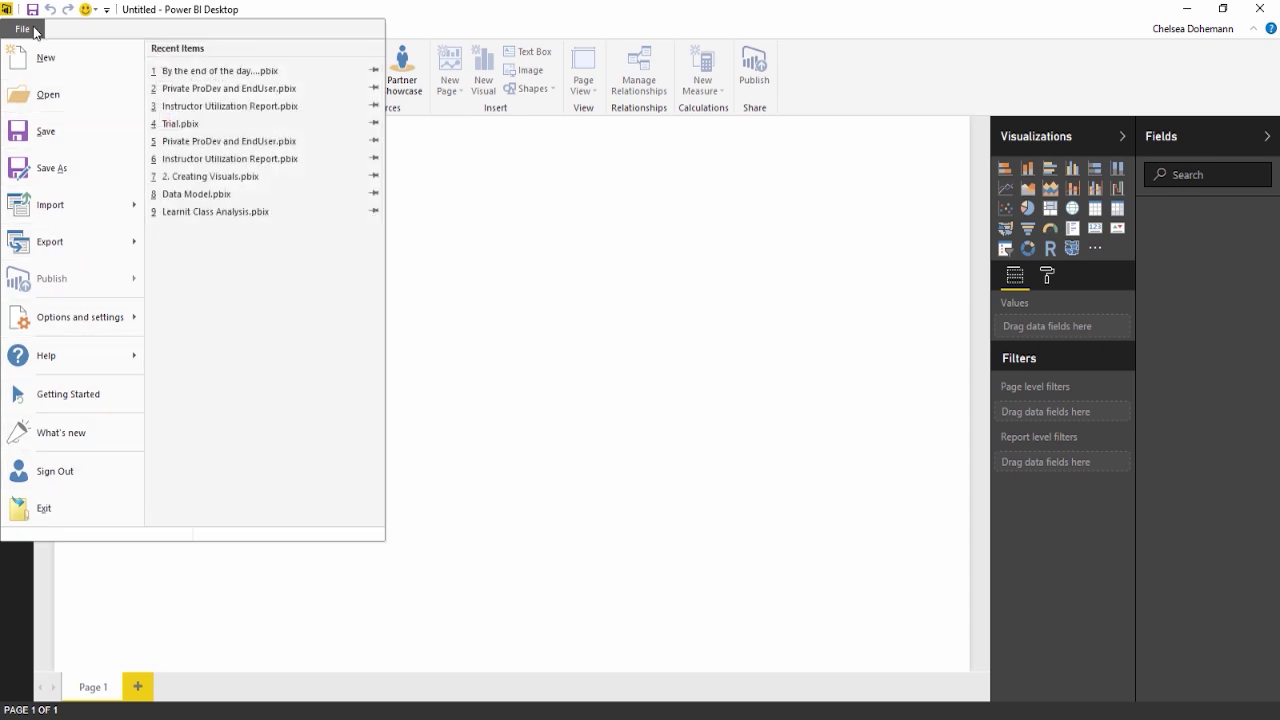
{"action": "left_click", "coordinate": [37, 32]}
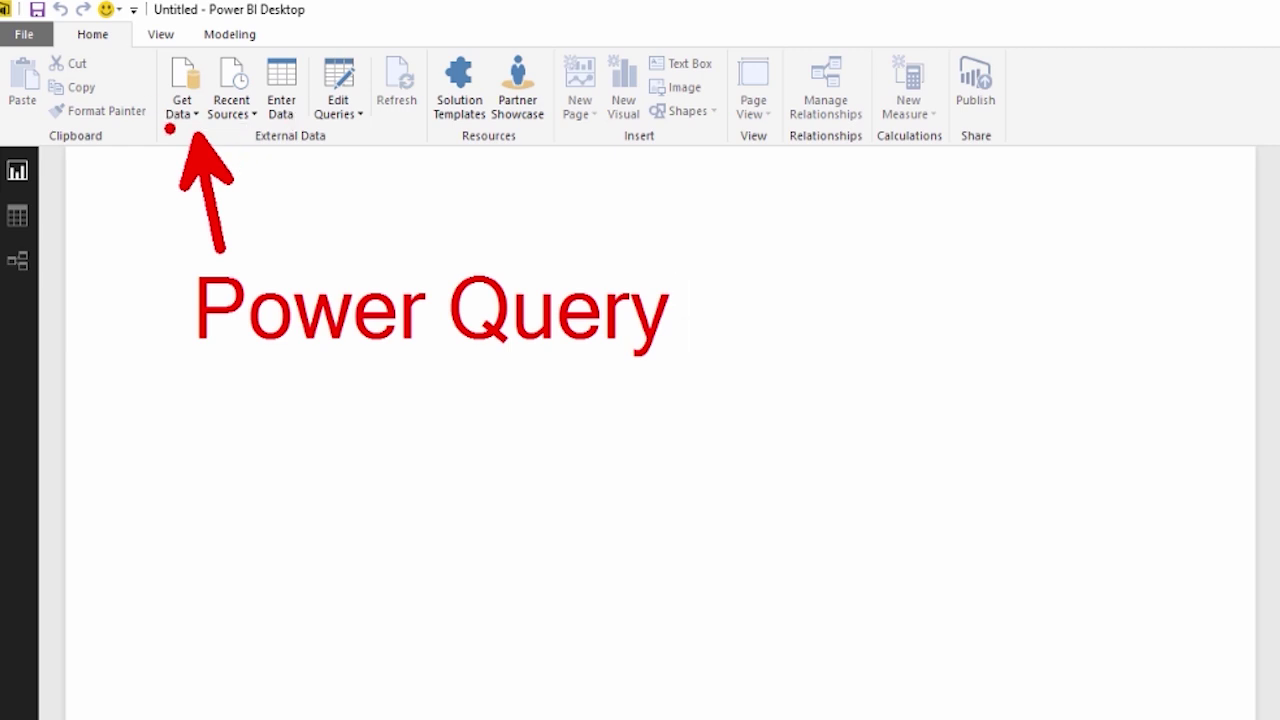
{"action": "left_click_drag", "start_coordinate": [150, 43], "coordinate": [236, 140]}
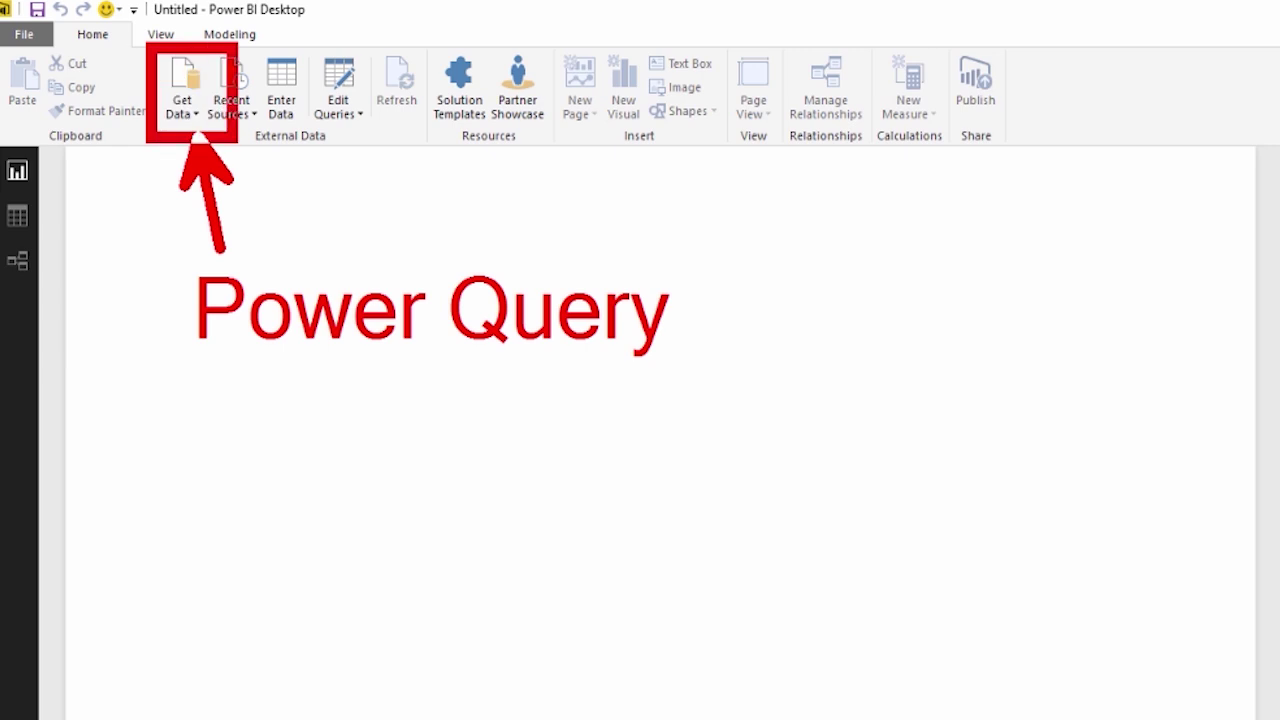
{"action": "key", "text": "ctrl+z"}
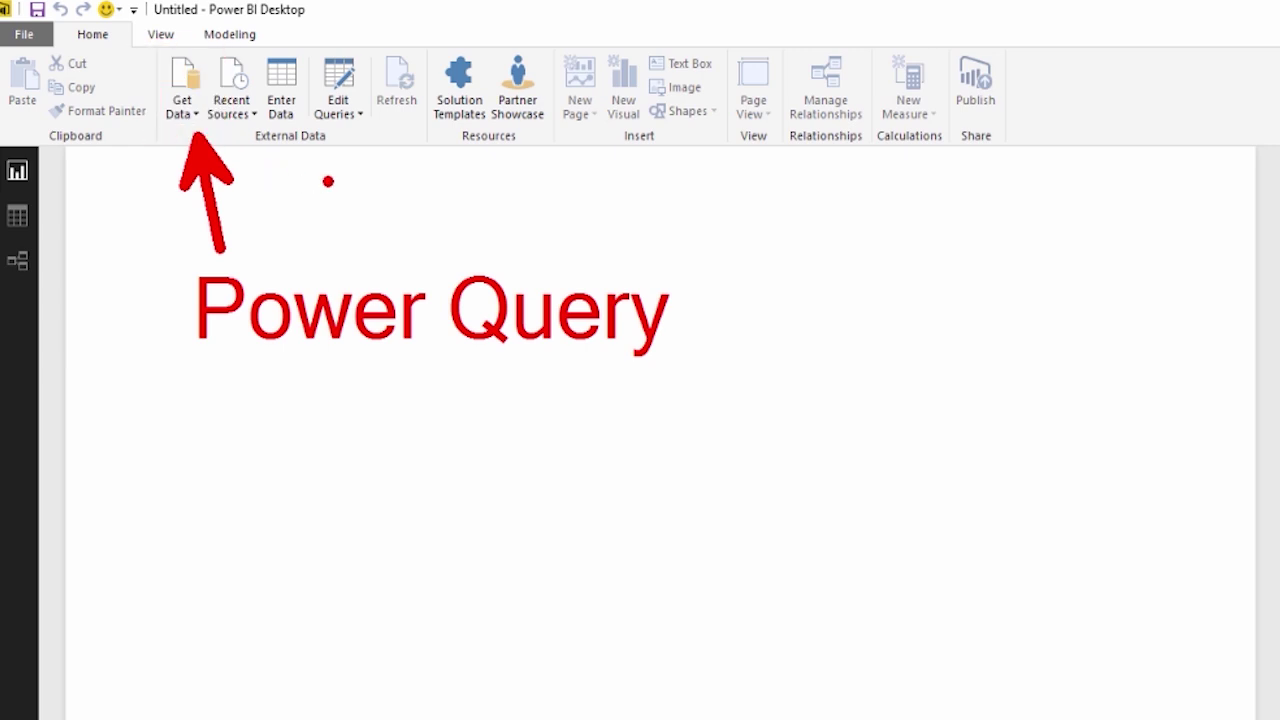
{"action": "left_click_drag", "start_coordinate": [299, 40], "coordinate": [389, 150]}
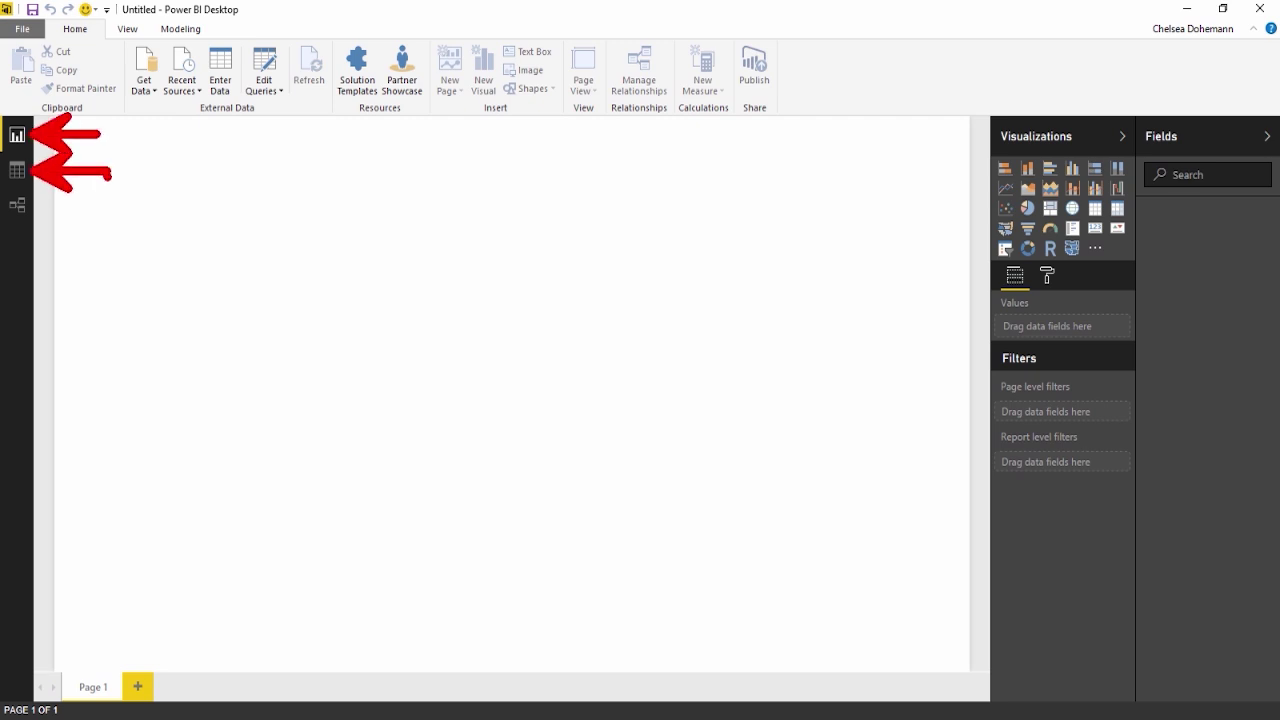
Step: In Data view, get data from the Geography Excel workbook in the Student Files folder
{"action": "left_click", "coordinate": [16, 172]}
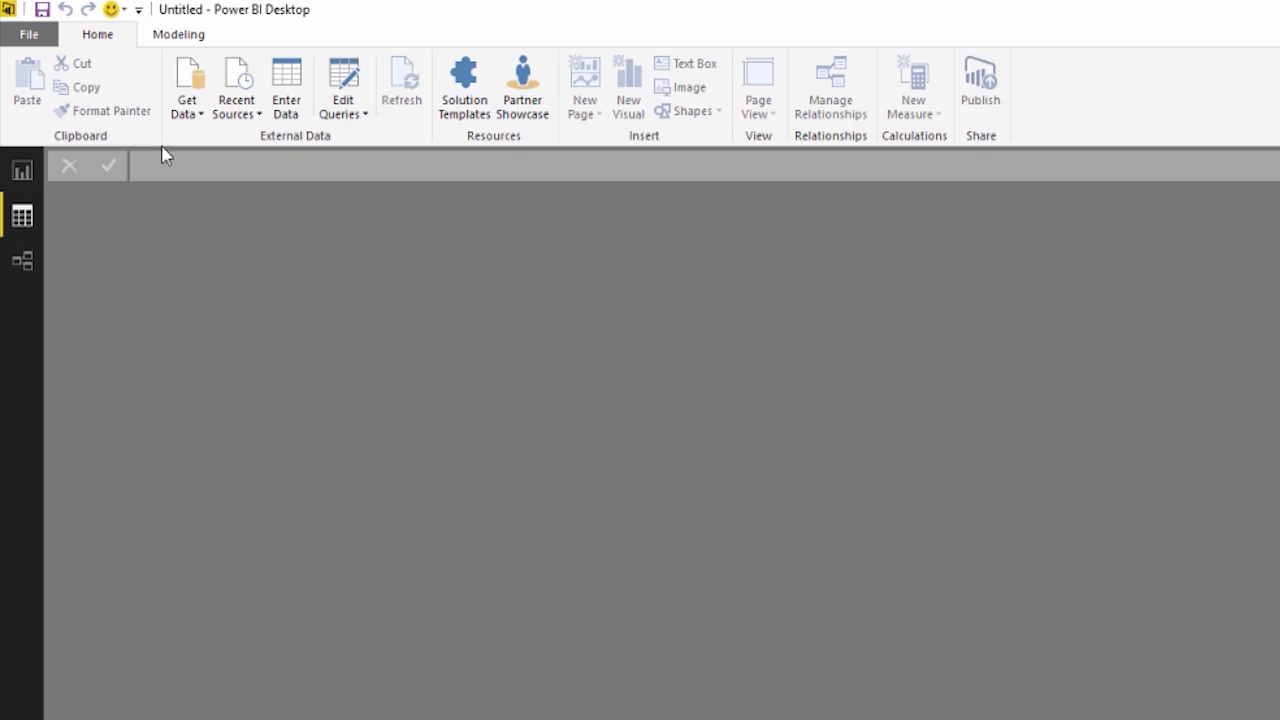
{"action": "left_click", "coordinate": [184, 112]}
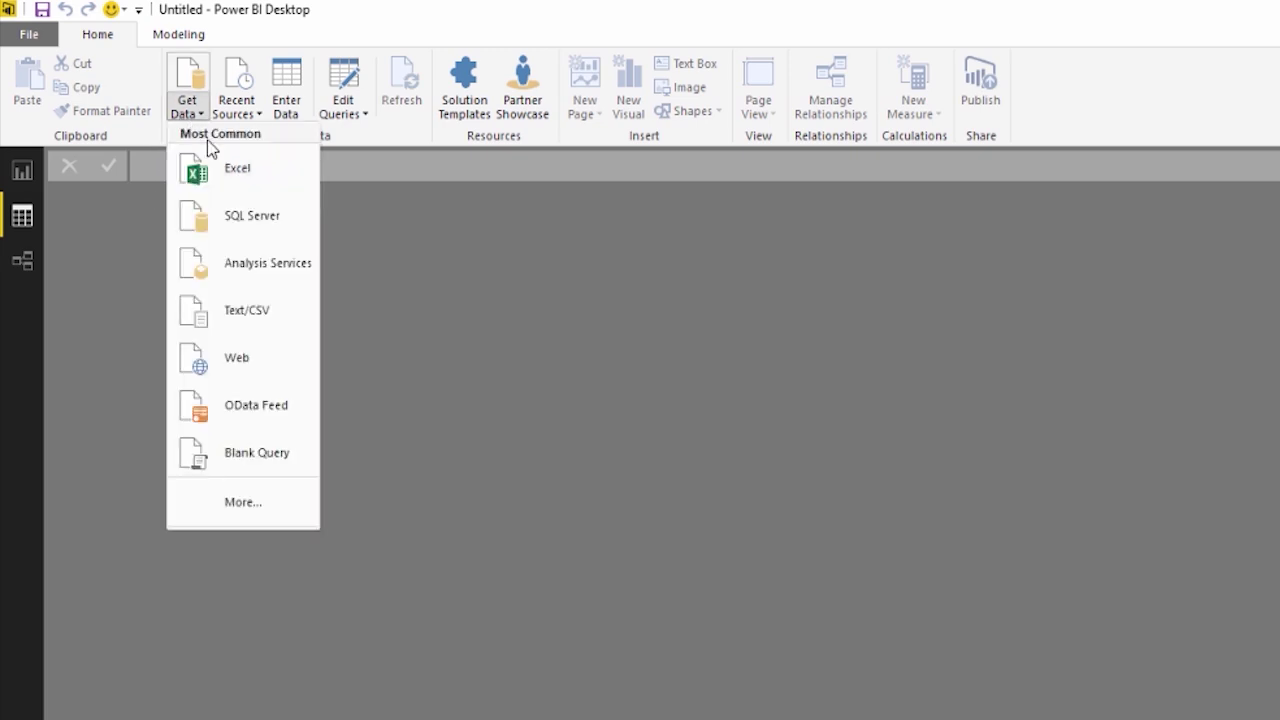
{"action": "left_click", "coordinate": [236, 167]}
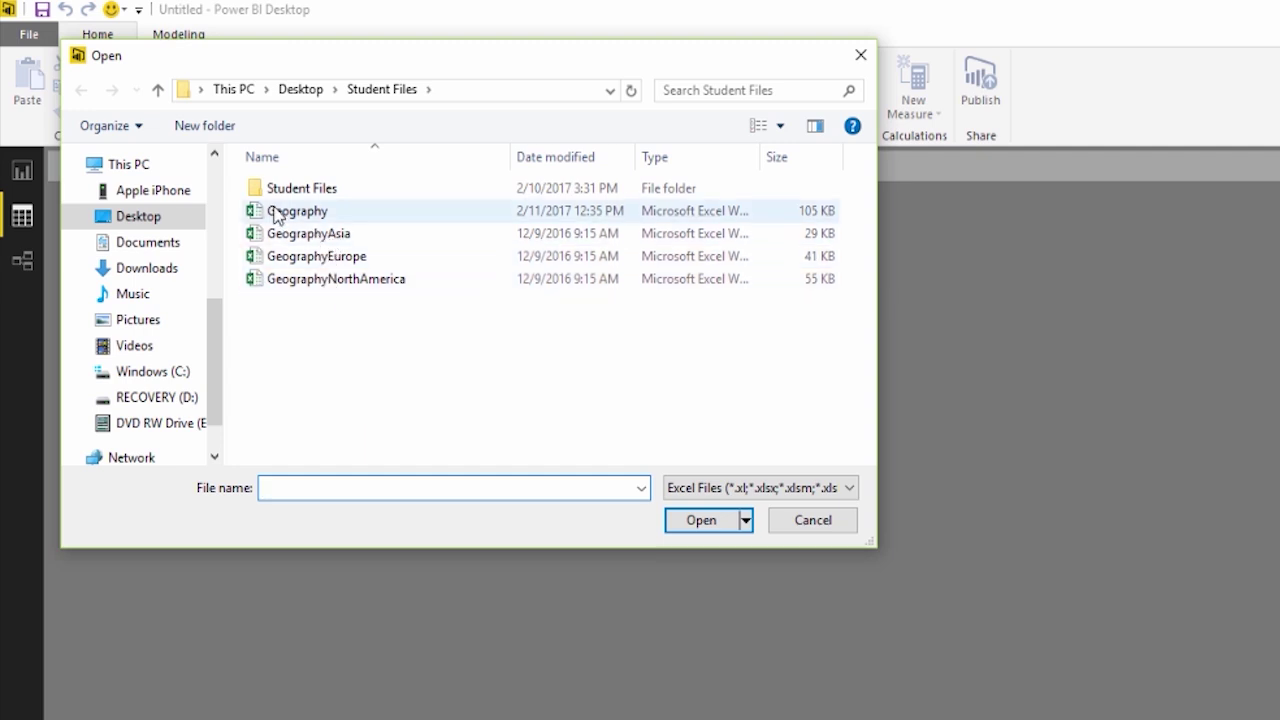
{"action": "left_click", "coordinate": [304, 212]}
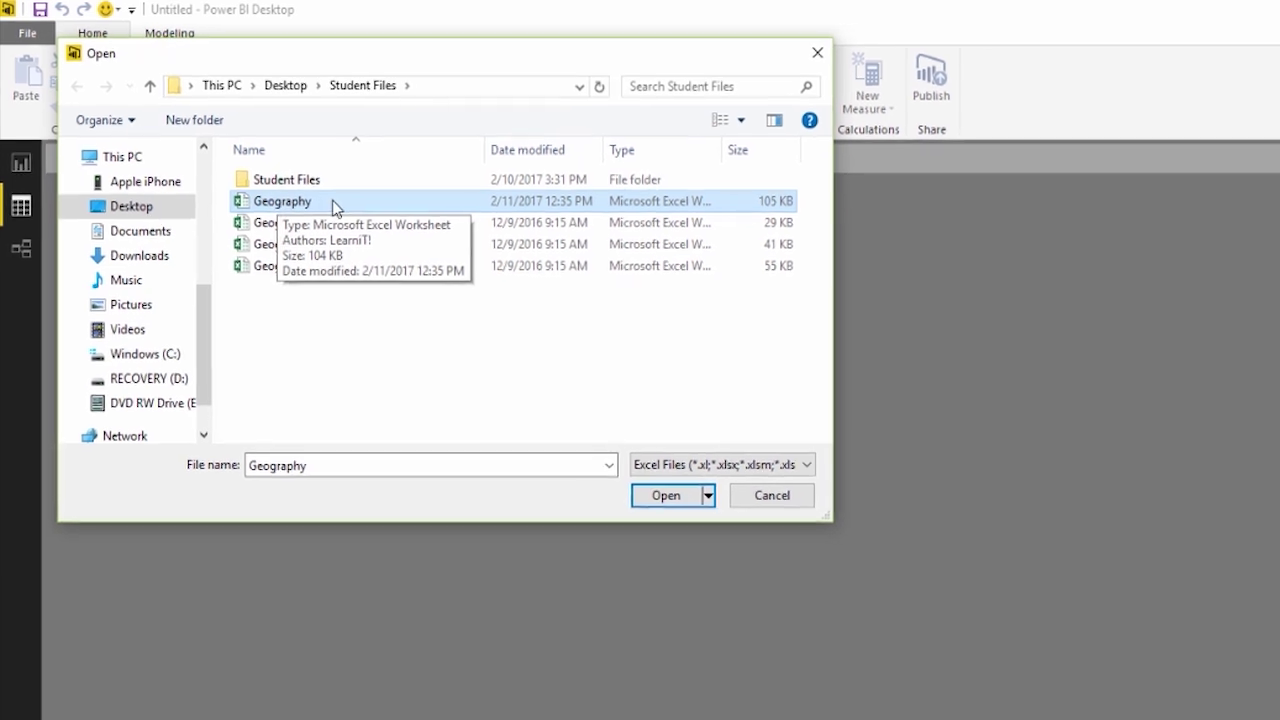
{"action": "left_click", "coordinate": [607, 454]}
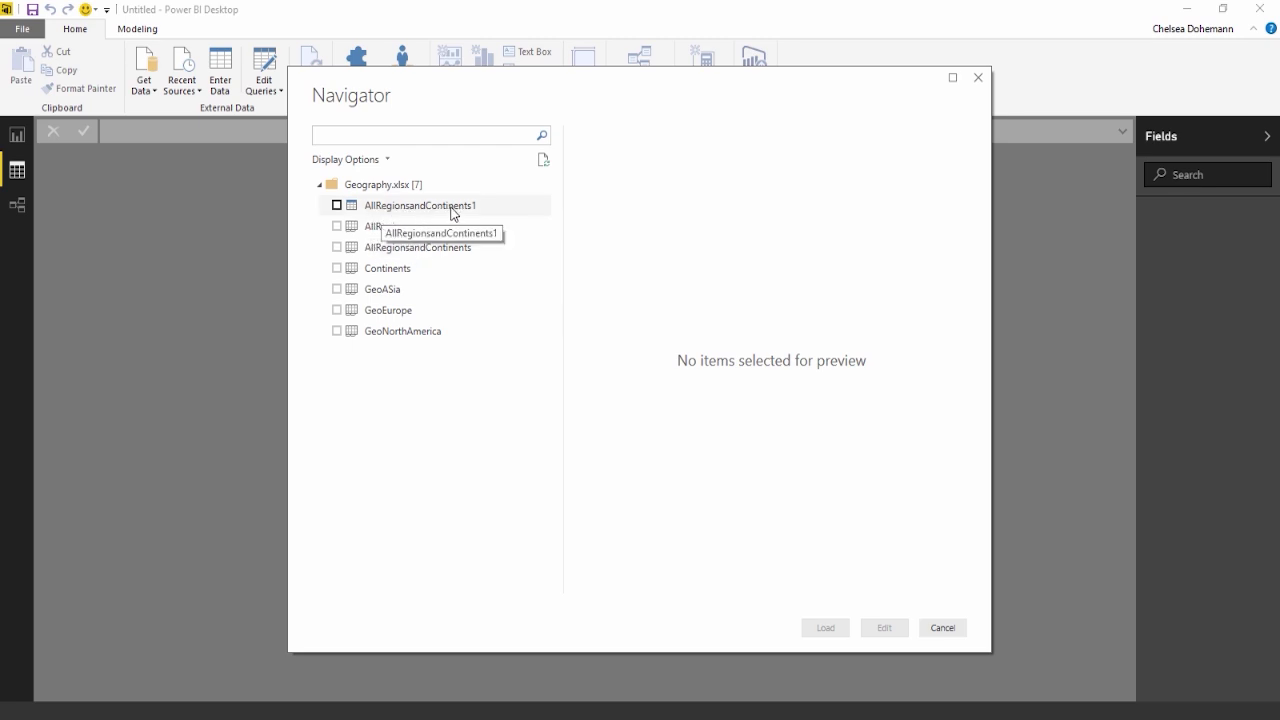
Step: Preview the workbook's sheets in the Navigator and select the AllRegionsandContinents sheet for import
{"action": "left_click", "coordinate": [369, 230]}
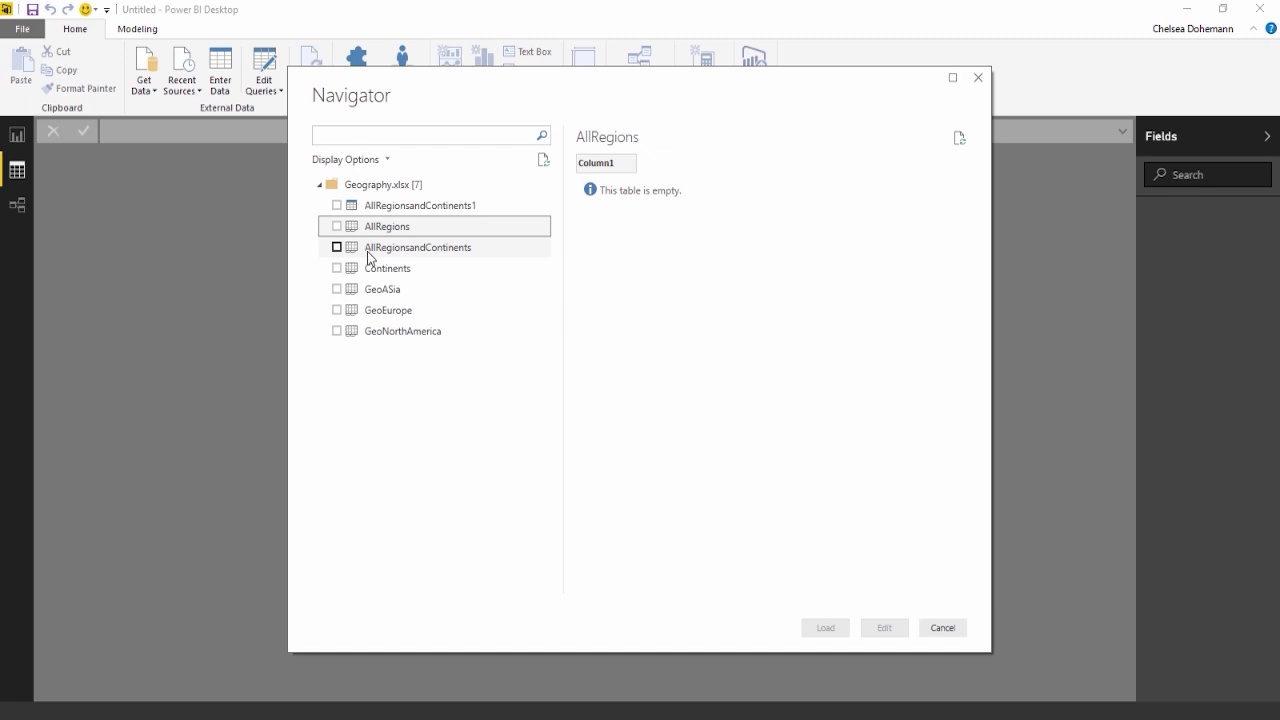
{"action": "left_click", "coordinate": [367, 251]}
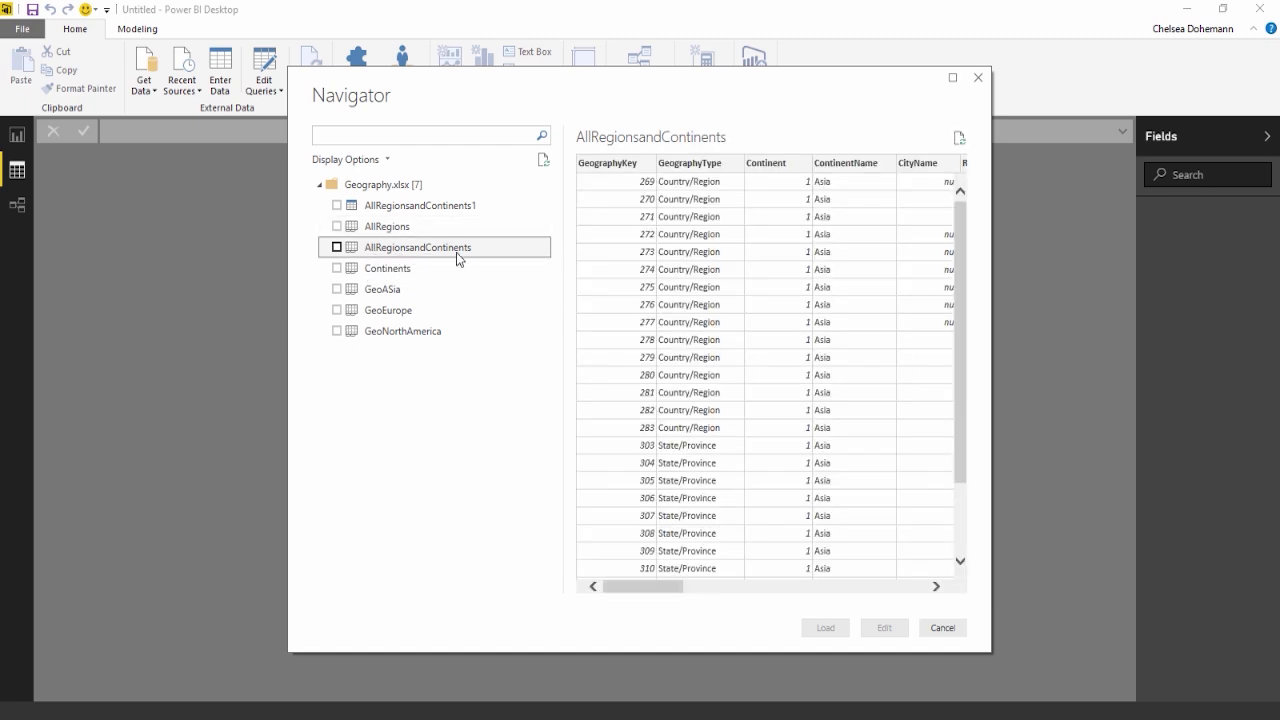
{"action": "left_click", "coordinate": [389, 270]}
{"action": "left_click", "coordinate": [383, 291]}
{"action": "left_click", "coordinate": [382, 315]}
{"action": "left_click", "coordinate": [386, 333]}
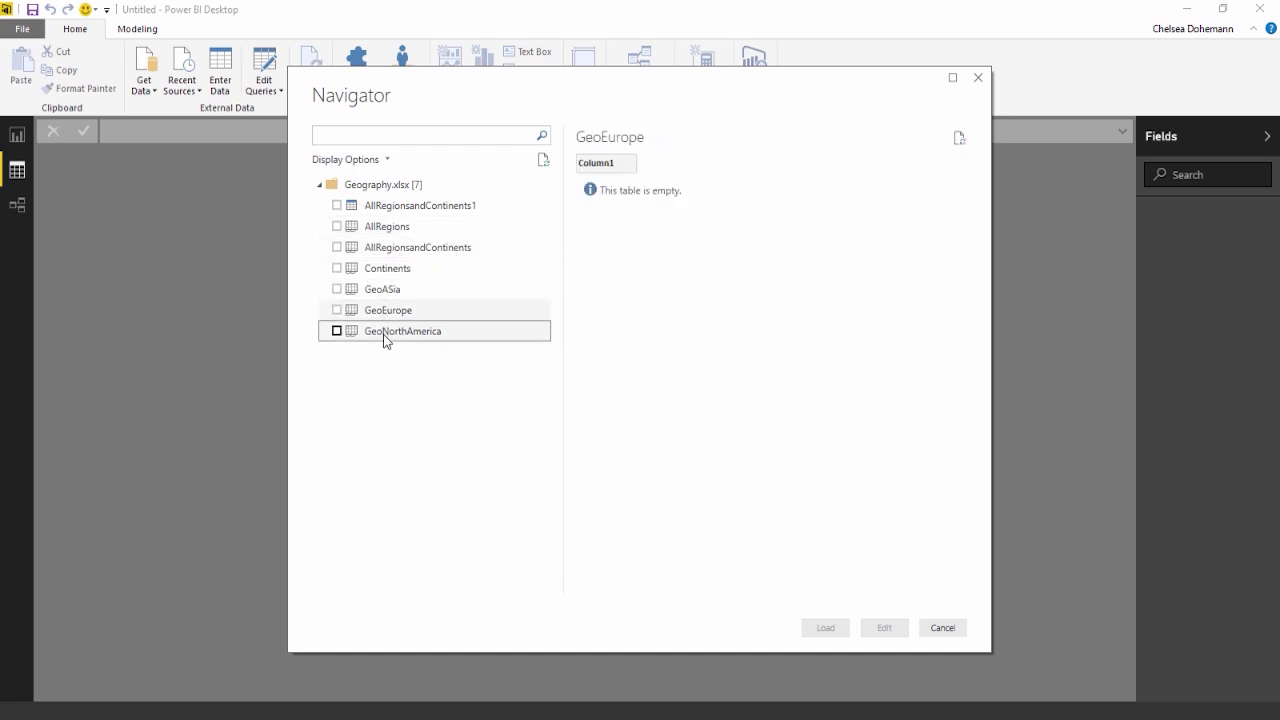
{"action": "left_click", "coordinate": [390, 252]}
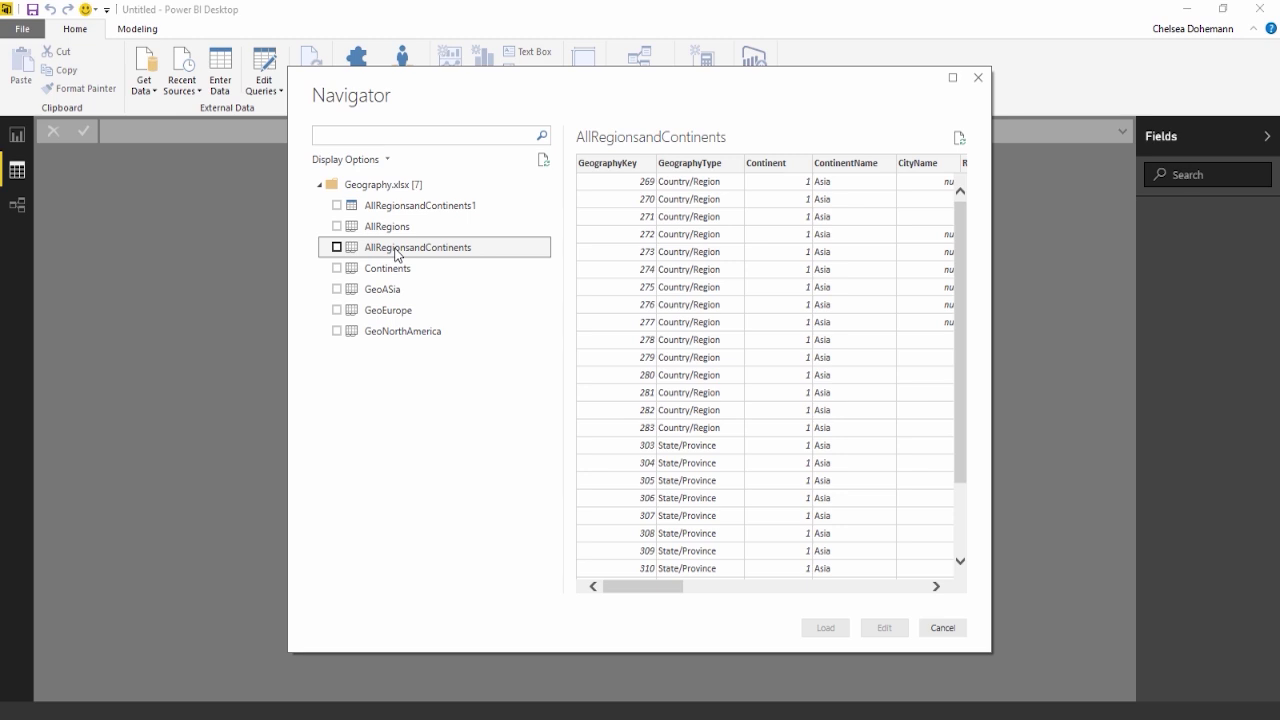
{"action": "left_click", "coordinate": [337, 248]}
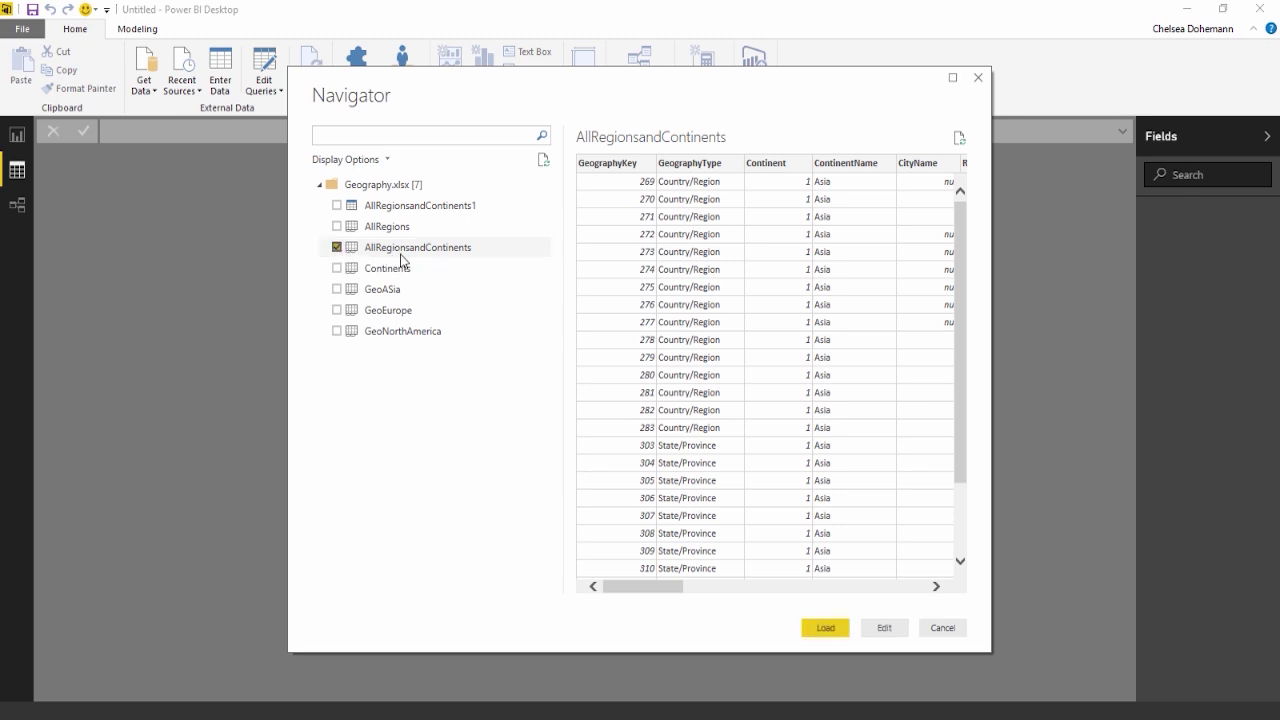
Step: Check the remaining columns in the AllRegionsandContinents preview and load the sheet into the data model
{"action": "mouse_move", "coordinate": [652, 588]}
{"action": "left_mouse_down"}
{"action": "mouse_move", "coordinate": [903, 600]}
{"action": "mouse_move", "coordinate": [637, 590]}
{"action": "left_mouse_up"}
{"action": "left_click_drag", "start_coordinate": [638, 585], "coordinate": [691, 589]}
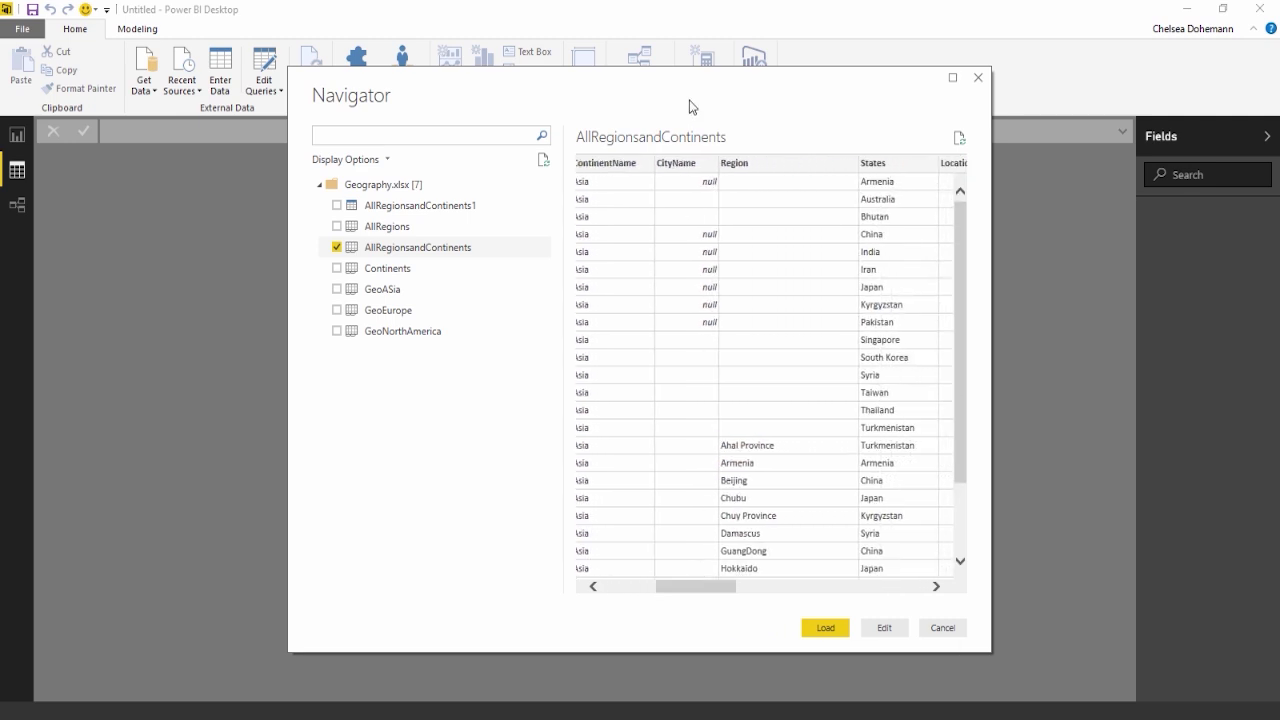
{"action": "left_click_drag", "start_coordinate": [680, 600], "coordinate": [735, 598]}
{"action": "left_click", "coordinate": [834, 628]}
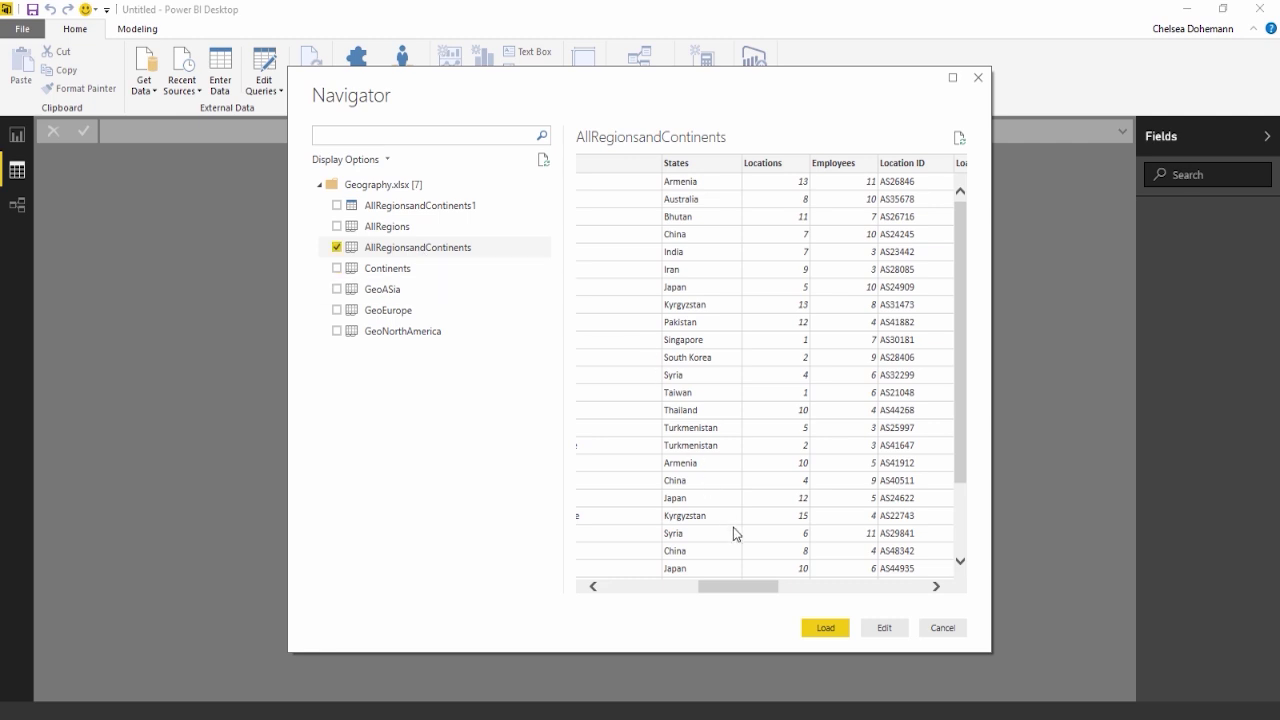
{"action": "left_click", "coordinate": [826, 630]}
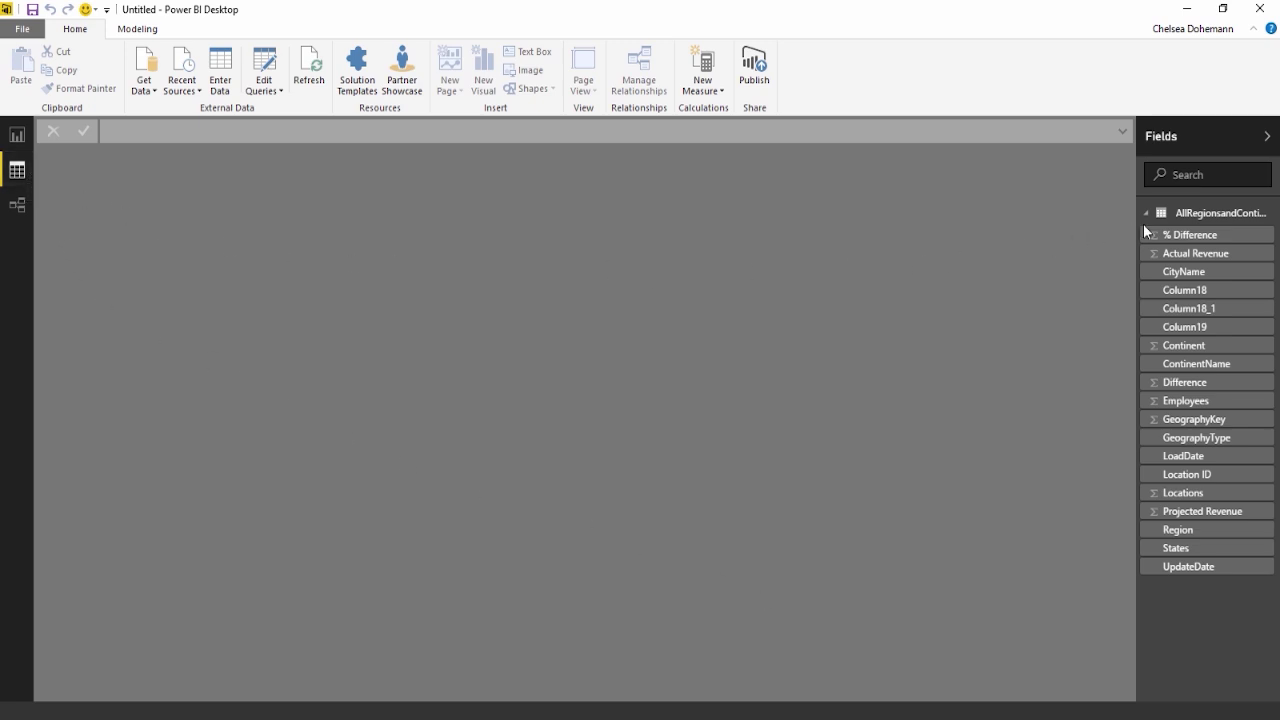
Step: Examine the loaded AllRegionsandContinents table, including the Region, States, Locations, Employees and revenue columns and its field list
{"action": "left_click", "coordinate": [1195, 215]}
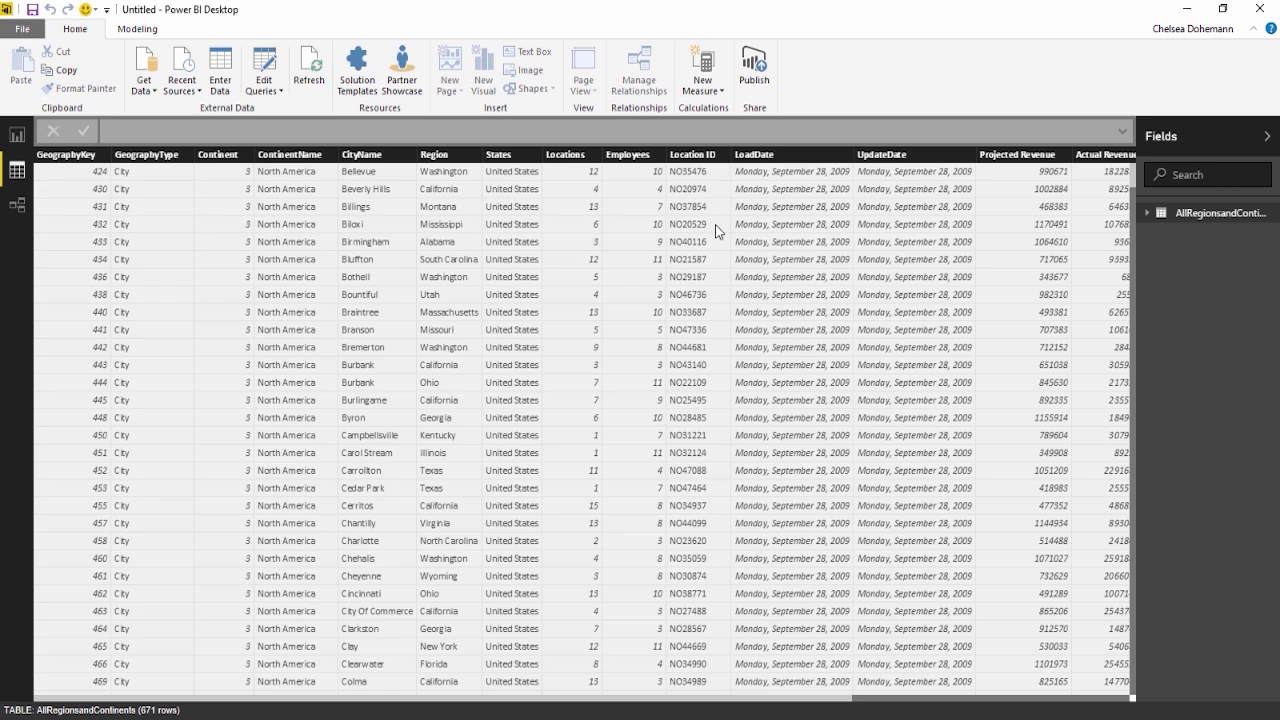
{"action": "left_click", "coordinate": [445, 156]}
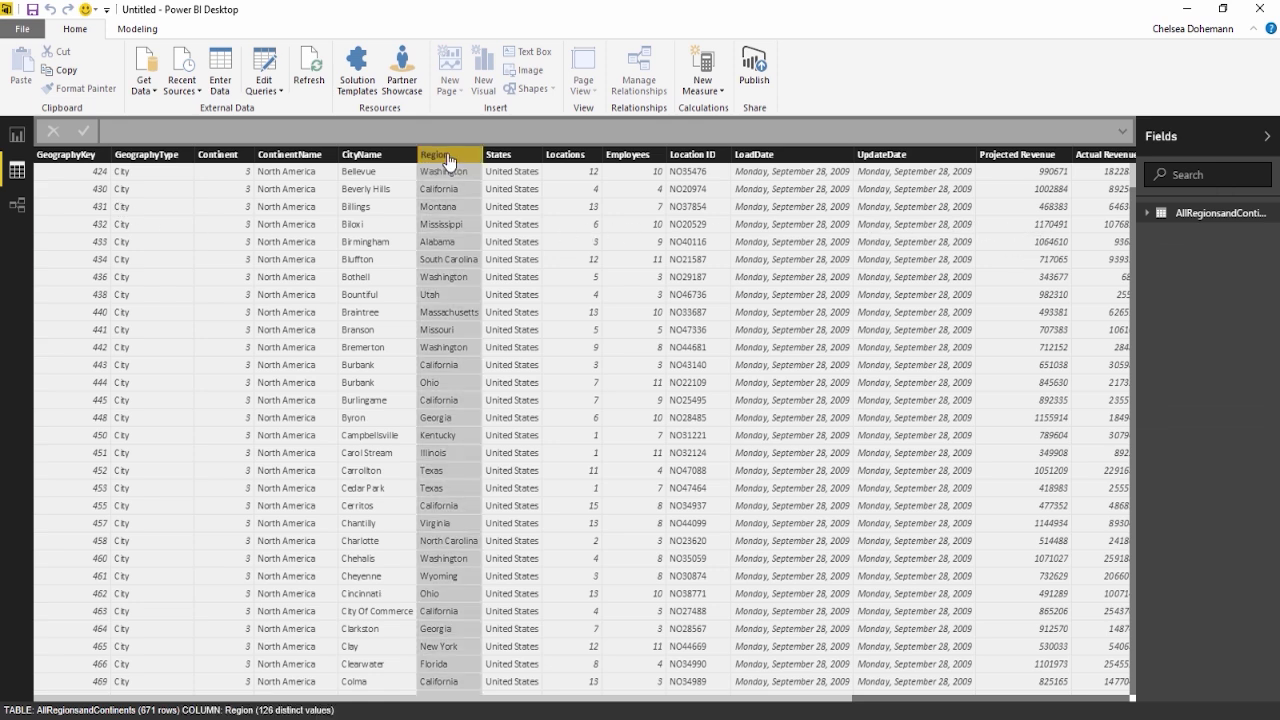
{"action": "left_click", "coordinate": [502, 157]}
{"action": "left_click", "coordinate": [565, 156]}
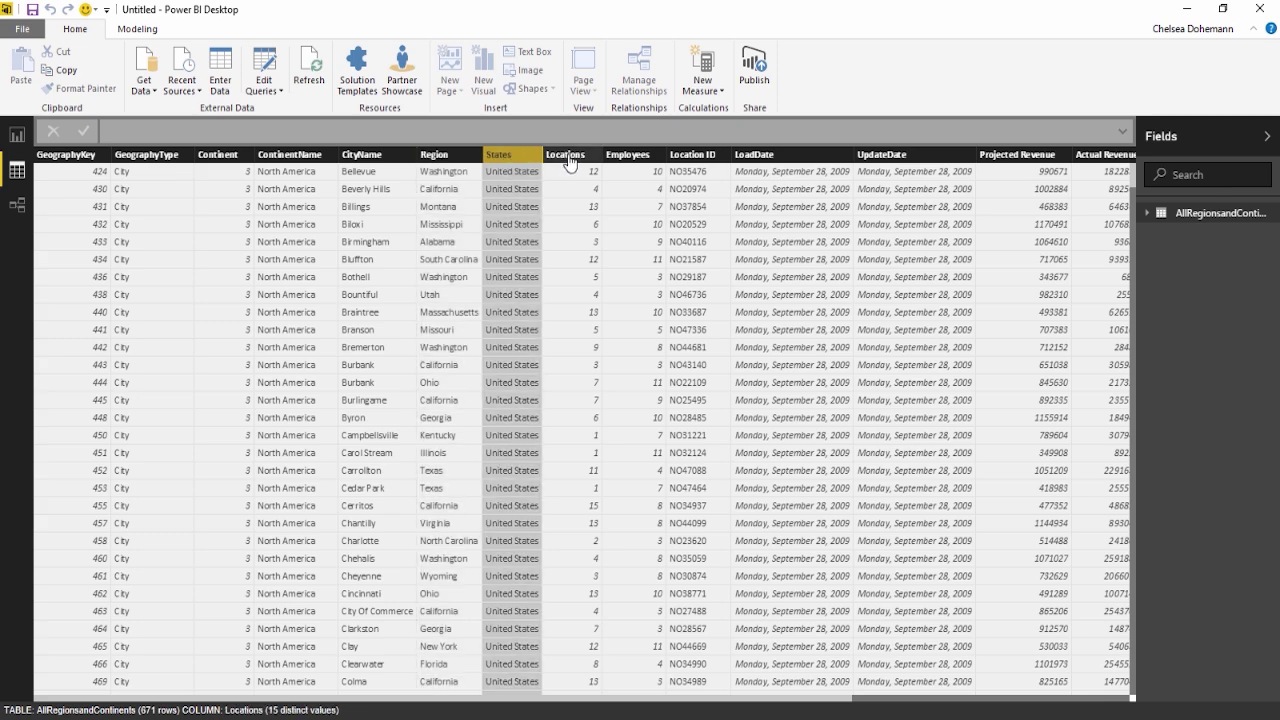
{"action": "left_click", "coordinate": [626, 157]}
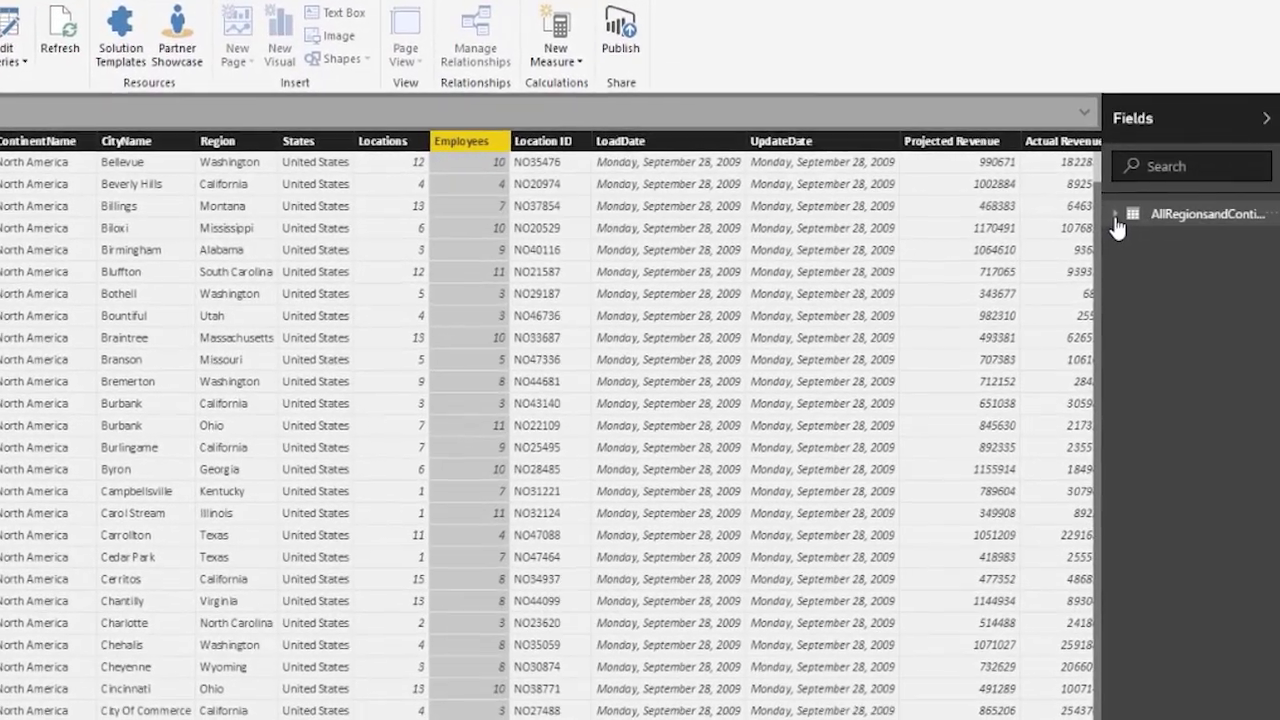
{"action": "left_click", "coordinate": [1129, 216]}
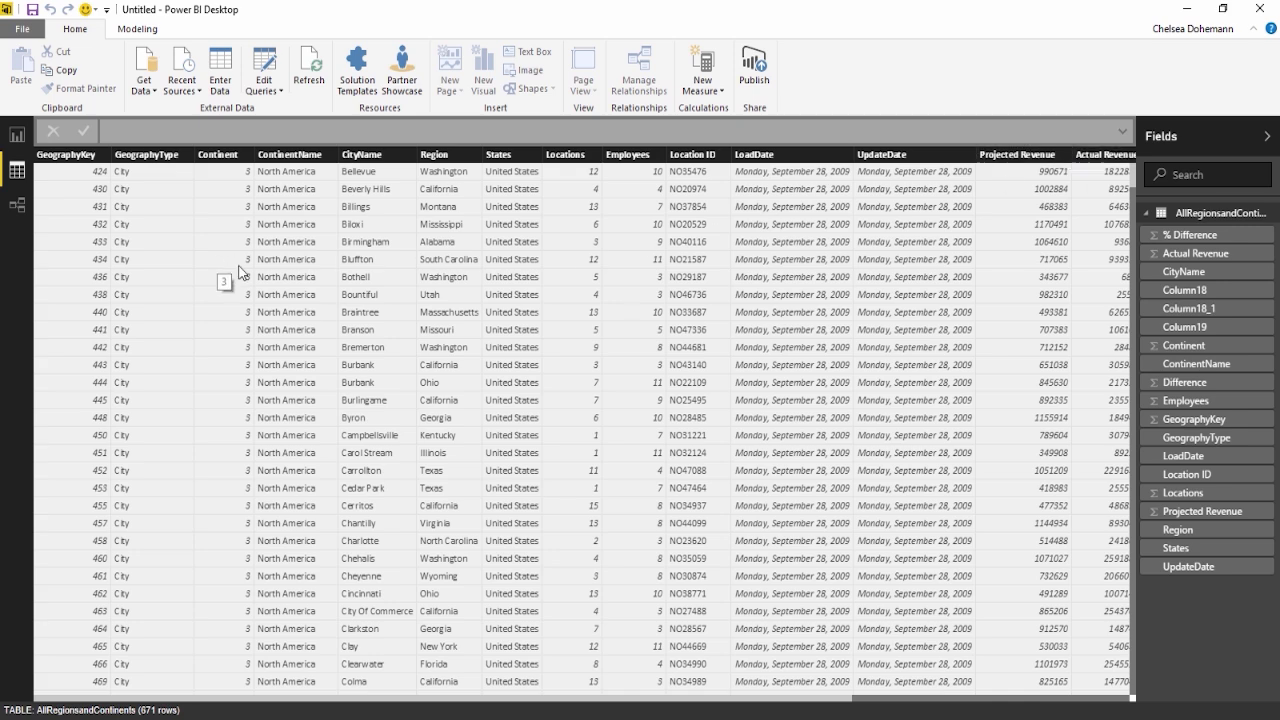
{"action": "left_click_drag", "start_coordinate": [812, 699], "coordinate": [910, 712]}
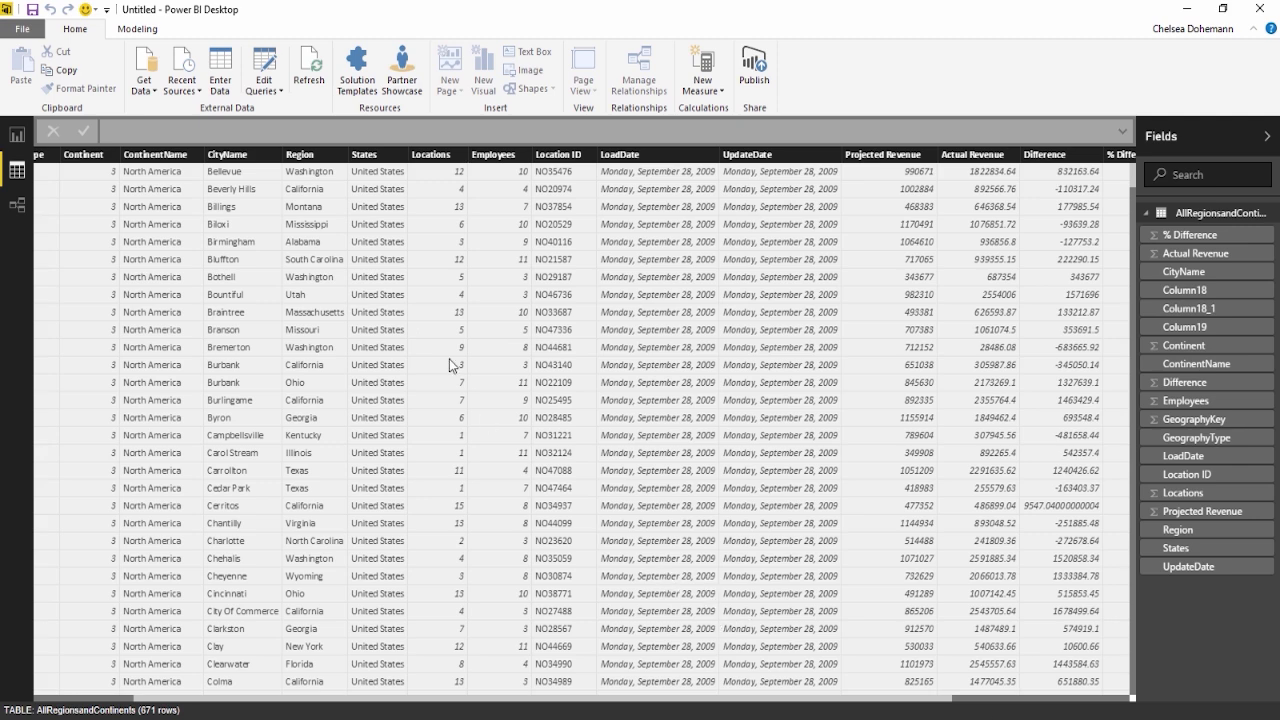
Step: In Report view, rename the AllRegionsandContinents table as Geography
{"action": "left_click", "coordinate": [16, 135]}
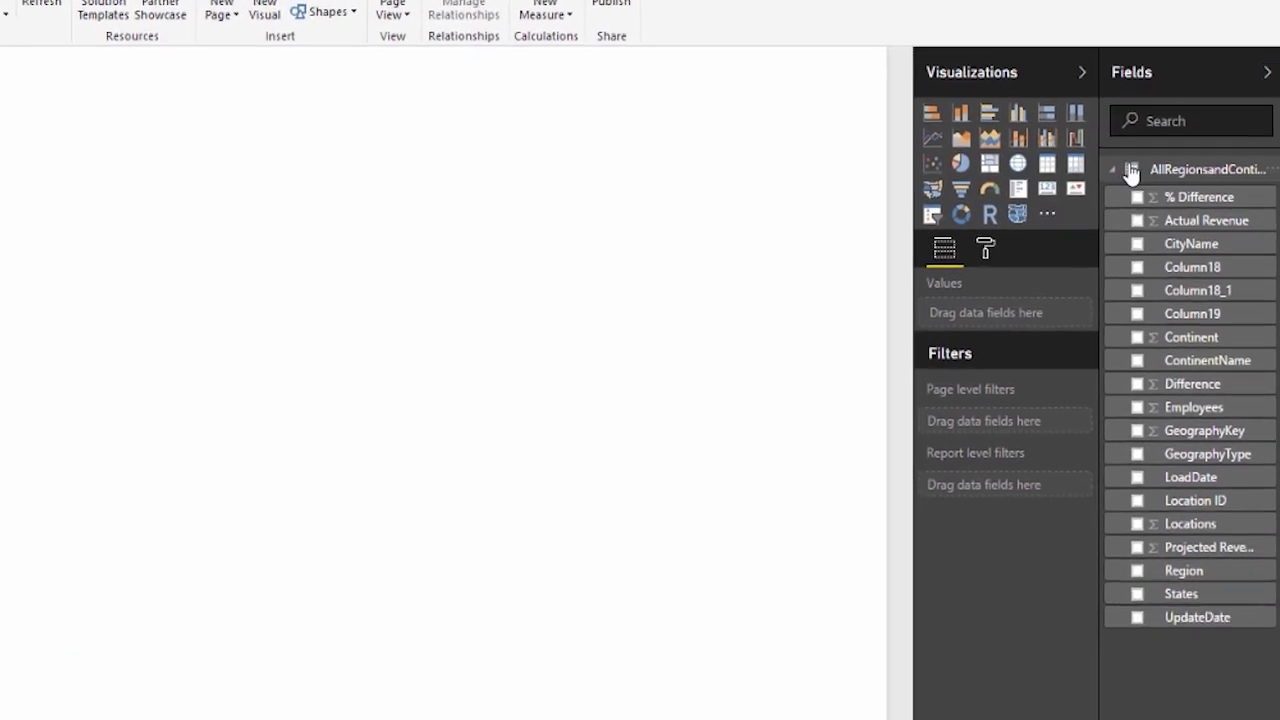
{"action": "right_click", "coordinate": [1192, 177]}
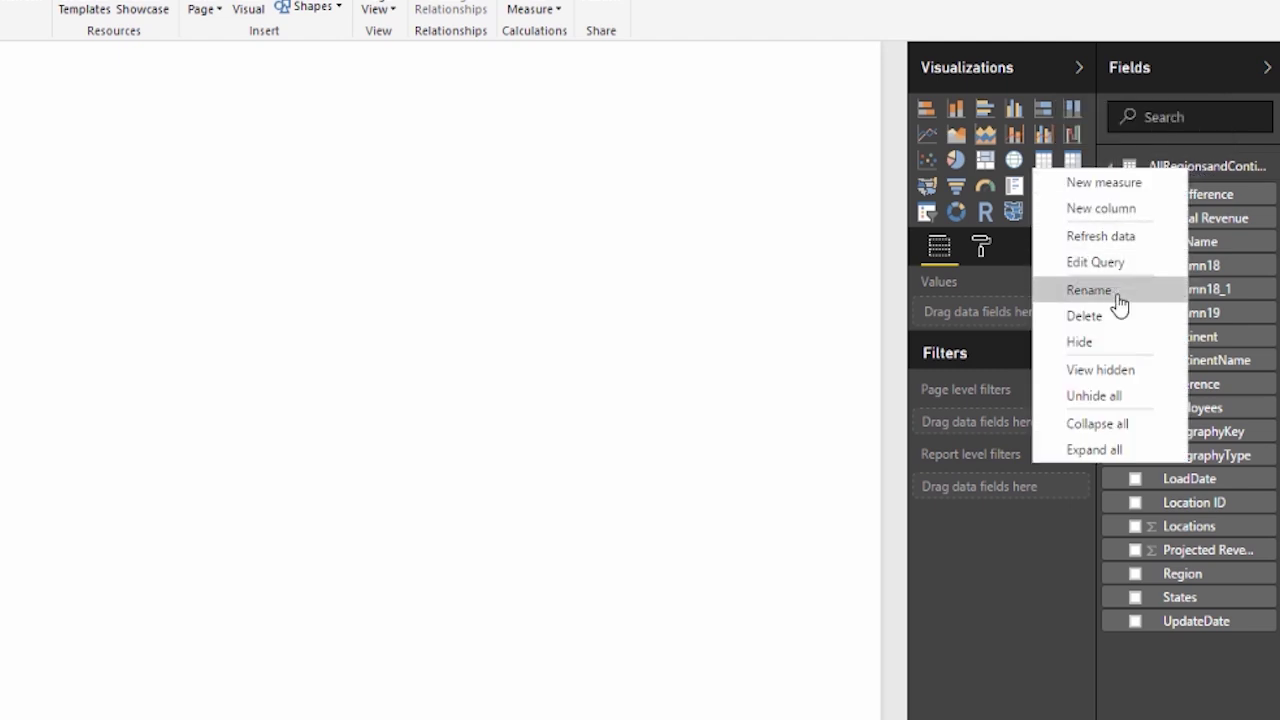
{"action": "left_click", "coordinate": [1220, 170]}
{"action": "double_click", "coordinate": [1212, 168]}
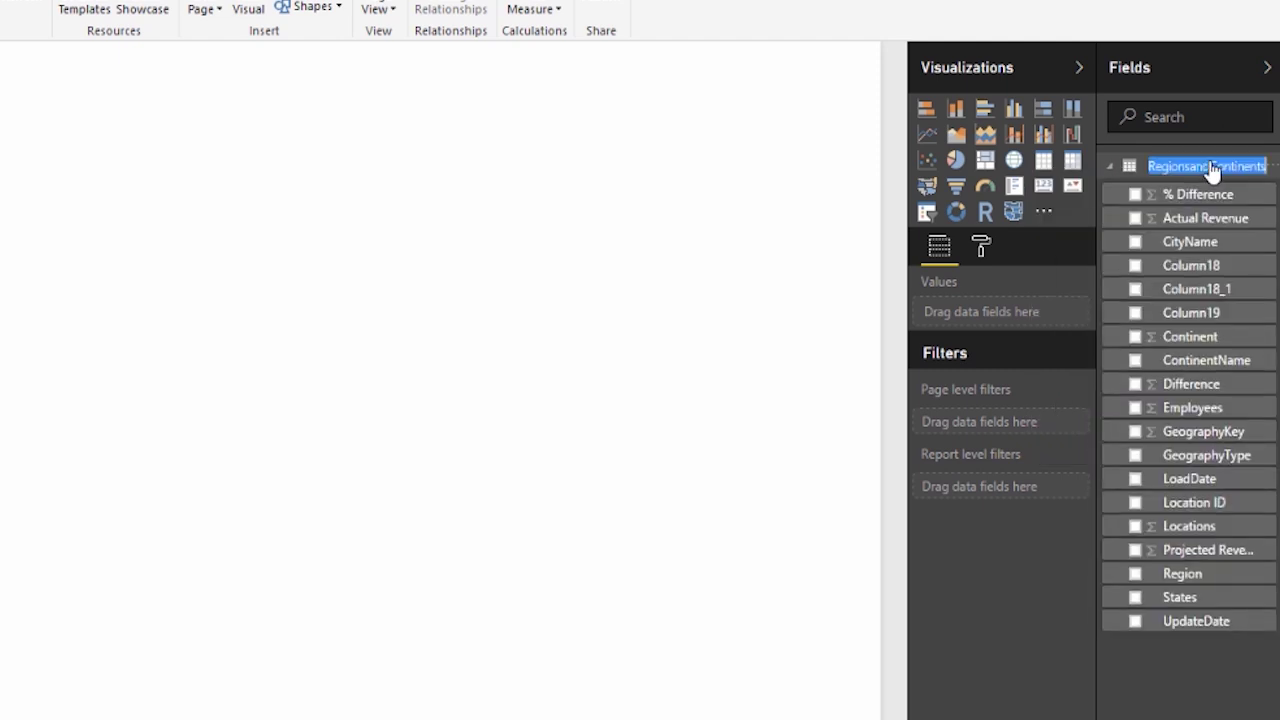
{"action": "type", "text": "Geogra"}
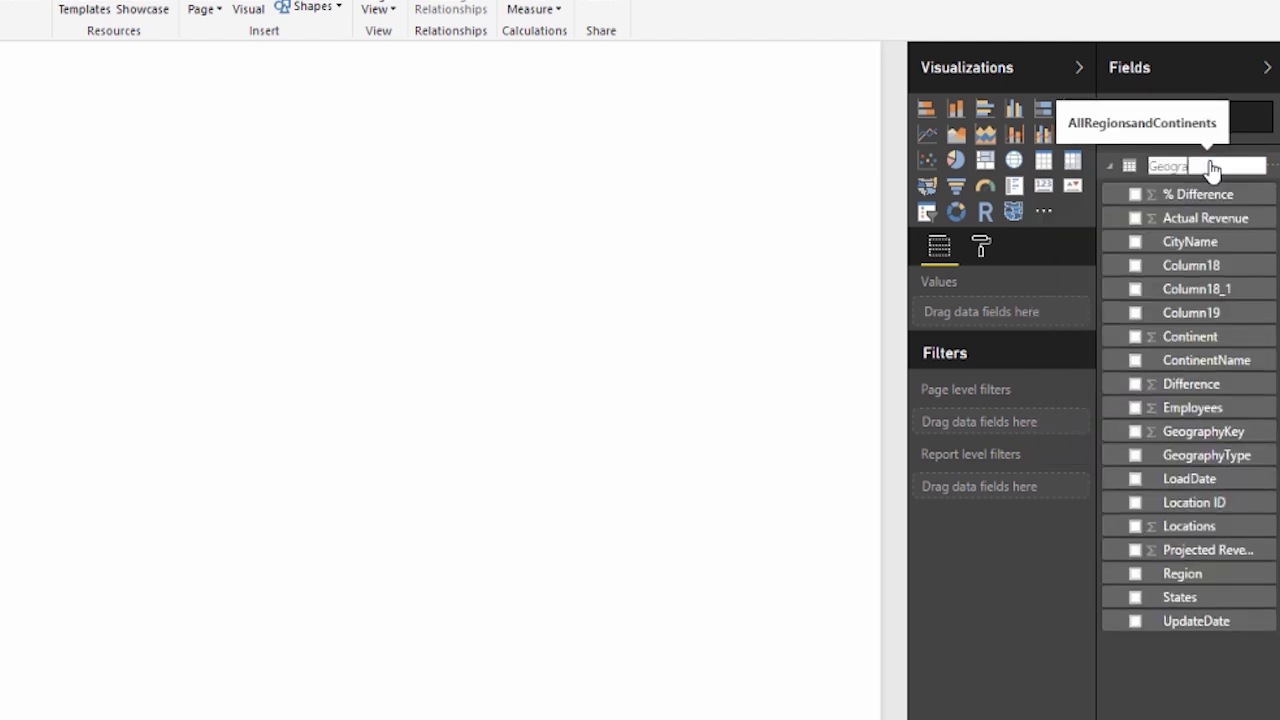
{"action": "type", "text": "phy"}
{"action": "key", "text": "Return"}
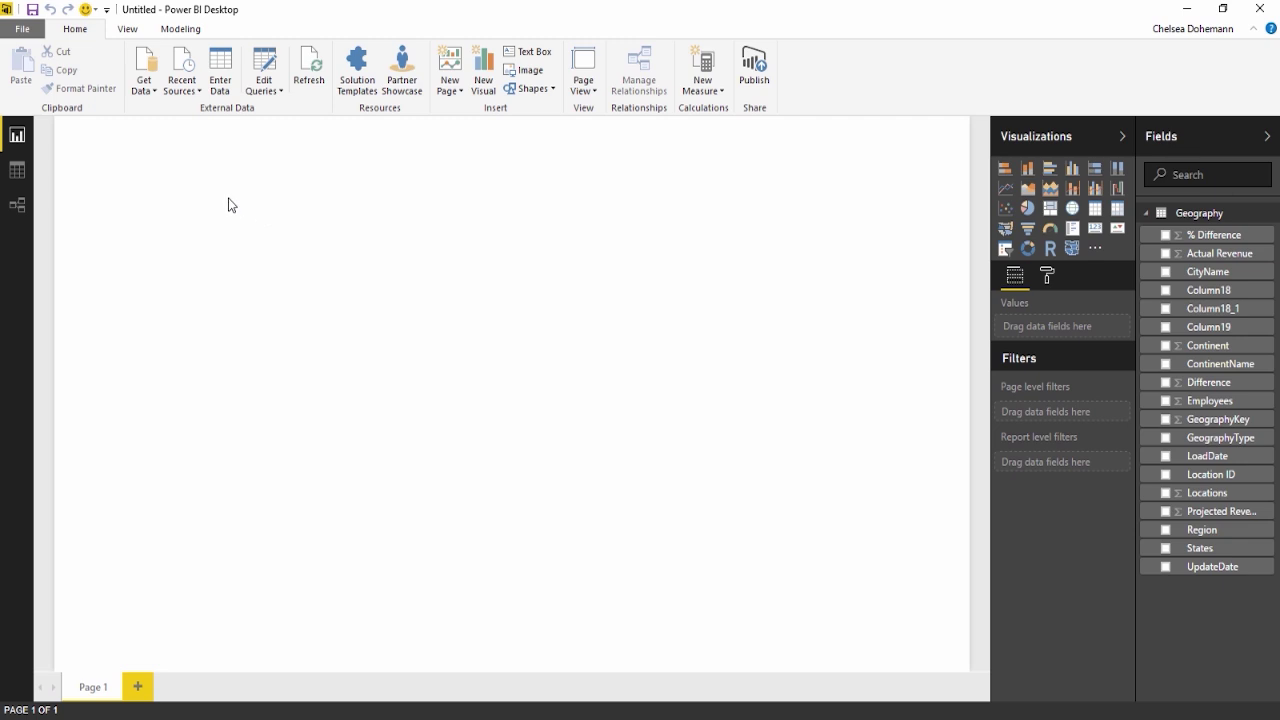
Step: Get Text/CSV data from the Employees file in the Day 1 Workfiles folder inside Student Files
{"action": "left_click", "coordinate": [150, 92]}
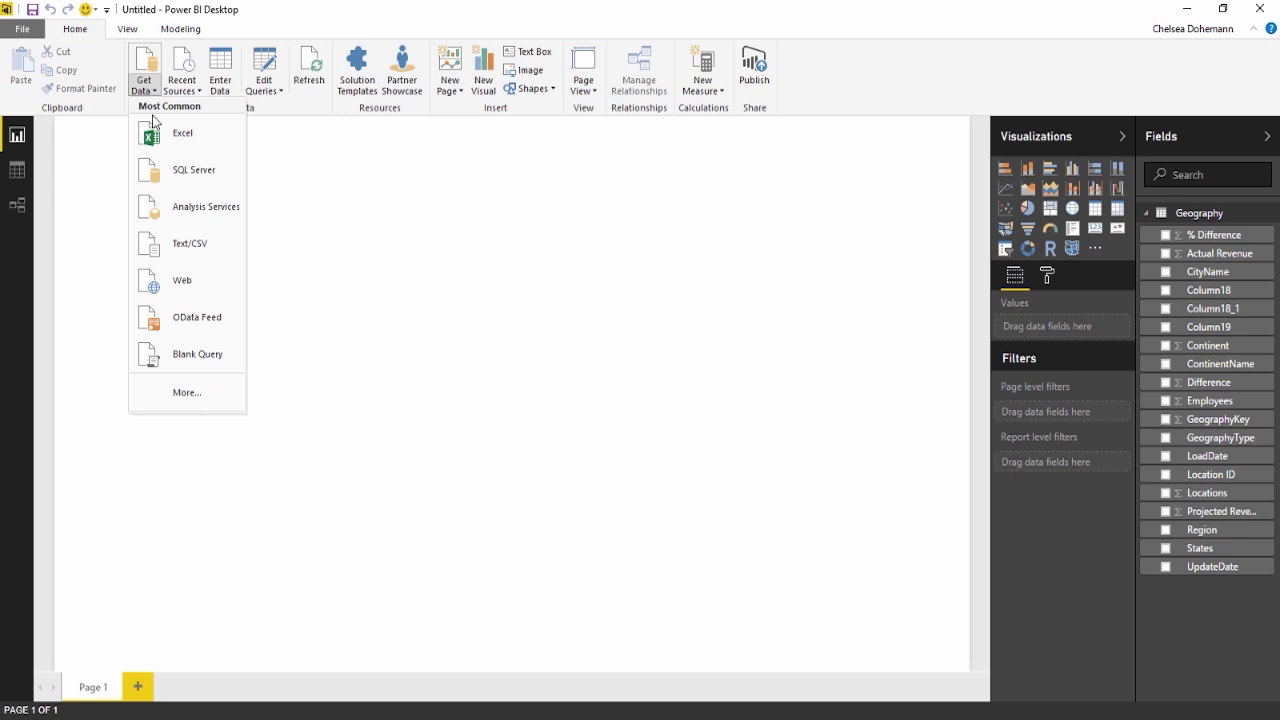
{"action": "left_click", "coordinate": [193, 256]}
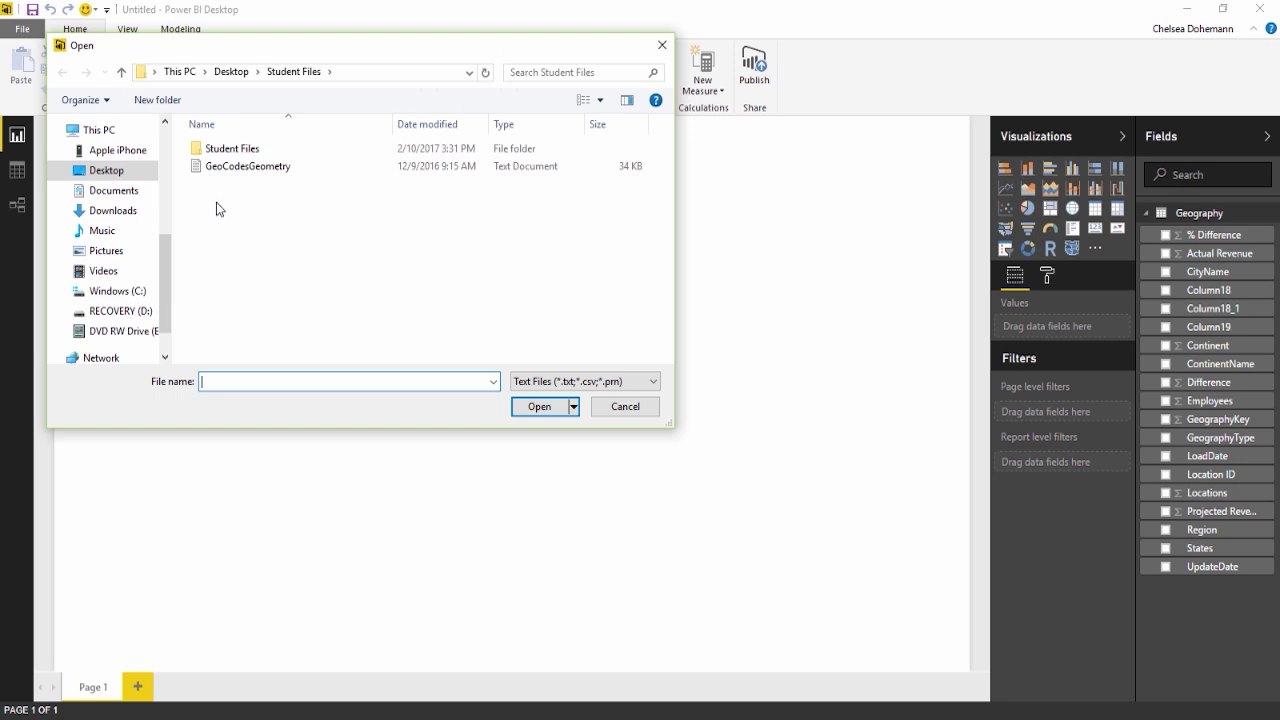
{"action": "double_click", "coordinate": [228, 150]}
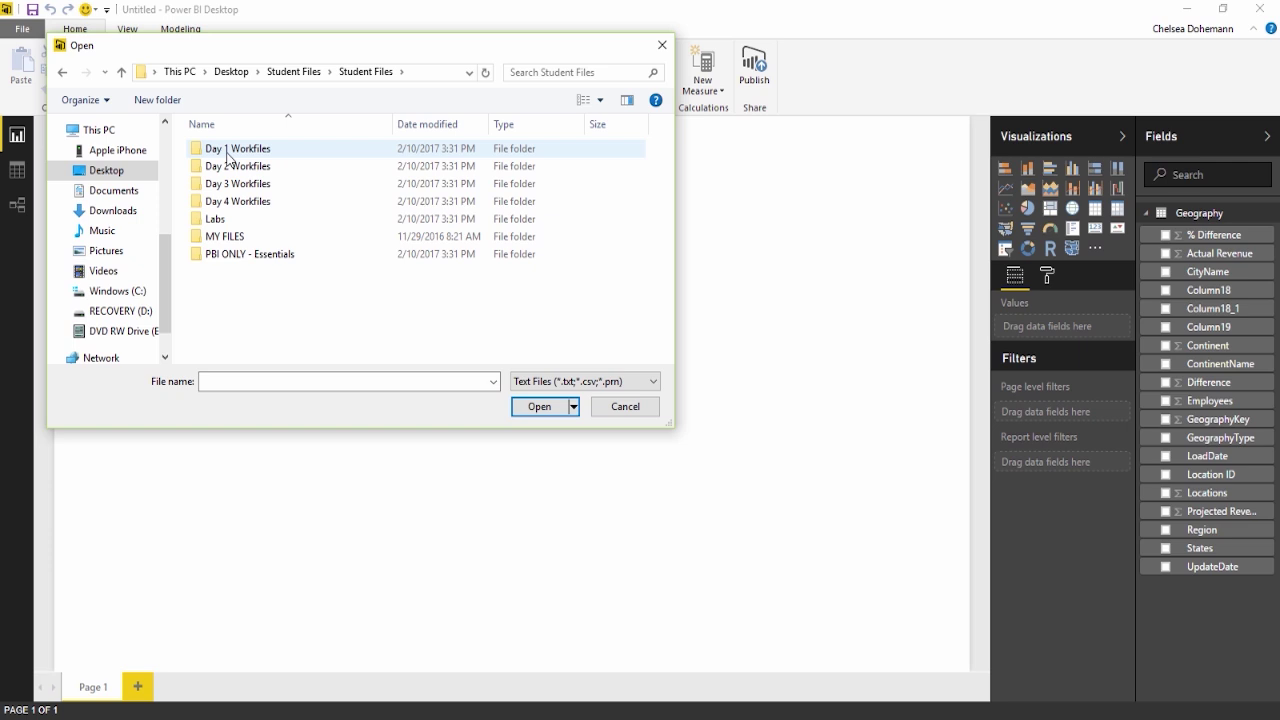
{"action": "double_click", "coordinate": [228, 150]}
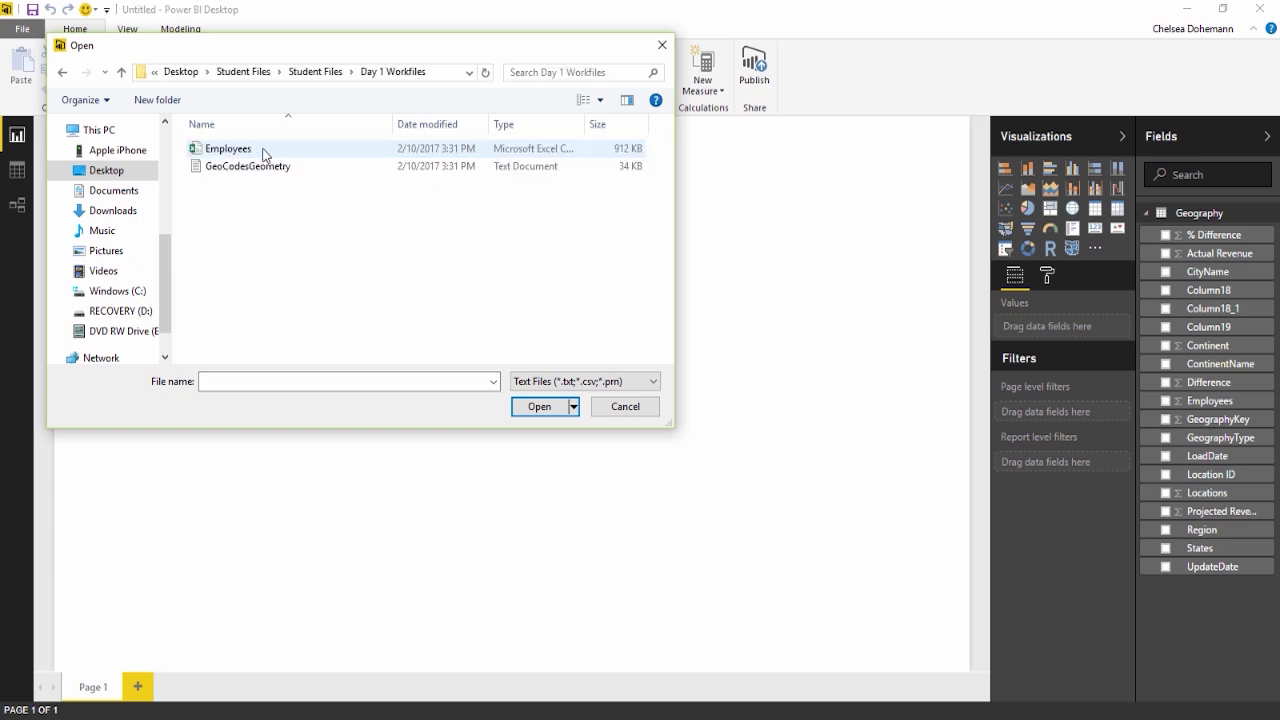
{"action": "left_click", "coordinate": [225, 152]}
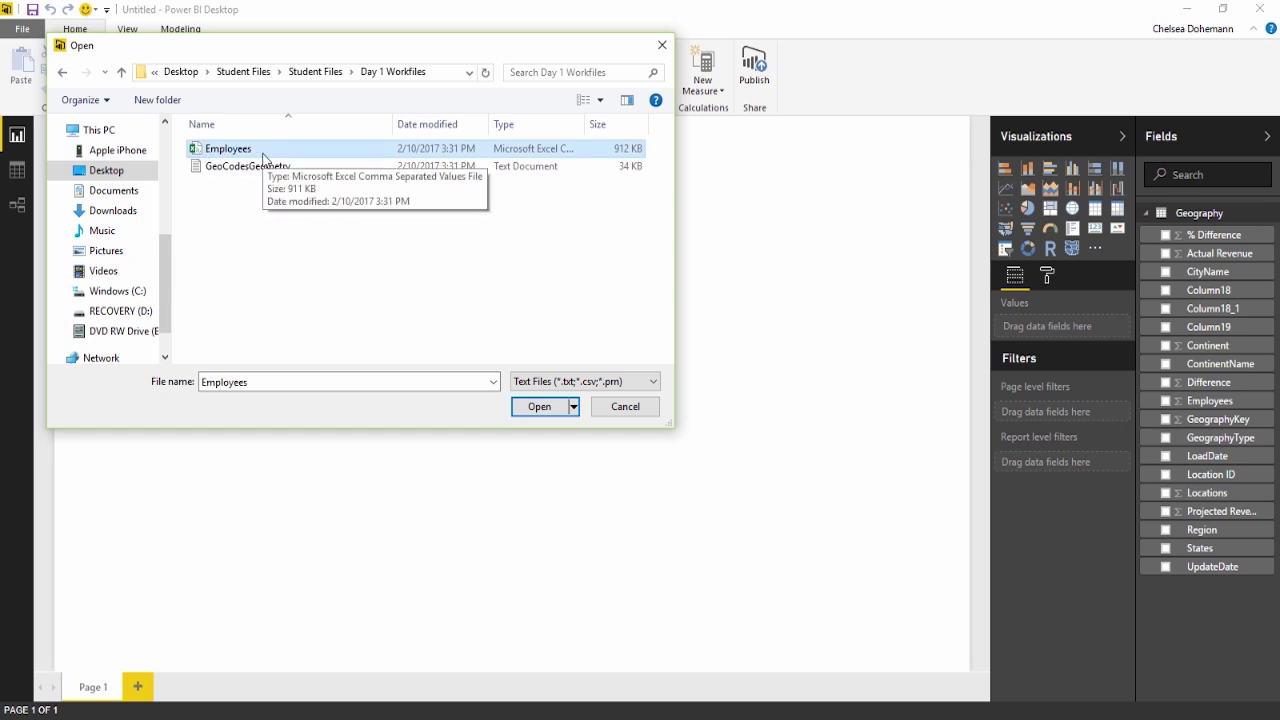
{"action": "left_click", "coordinate": [531, 406]}
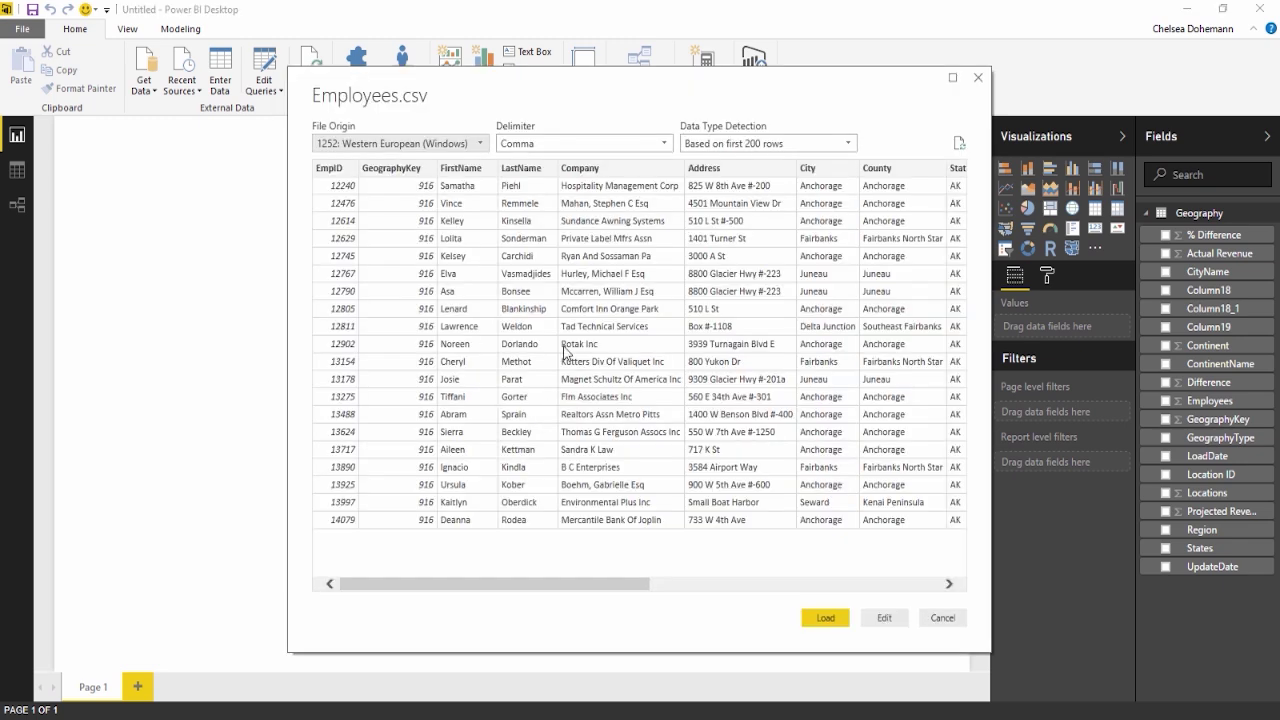
Step: Load the comma-delimited Employees data with its default import settings and dismiss the load summary
{"action": "mouse_move", "coordinate": [505, 584]}
{"action": "left_mouse_down"}
{"action": "mouse_move", "coordinate": [823, 614]}
{"action": "mouse_move", "coordinate": [491, 600]}
{"action": "left_mouse_up"}
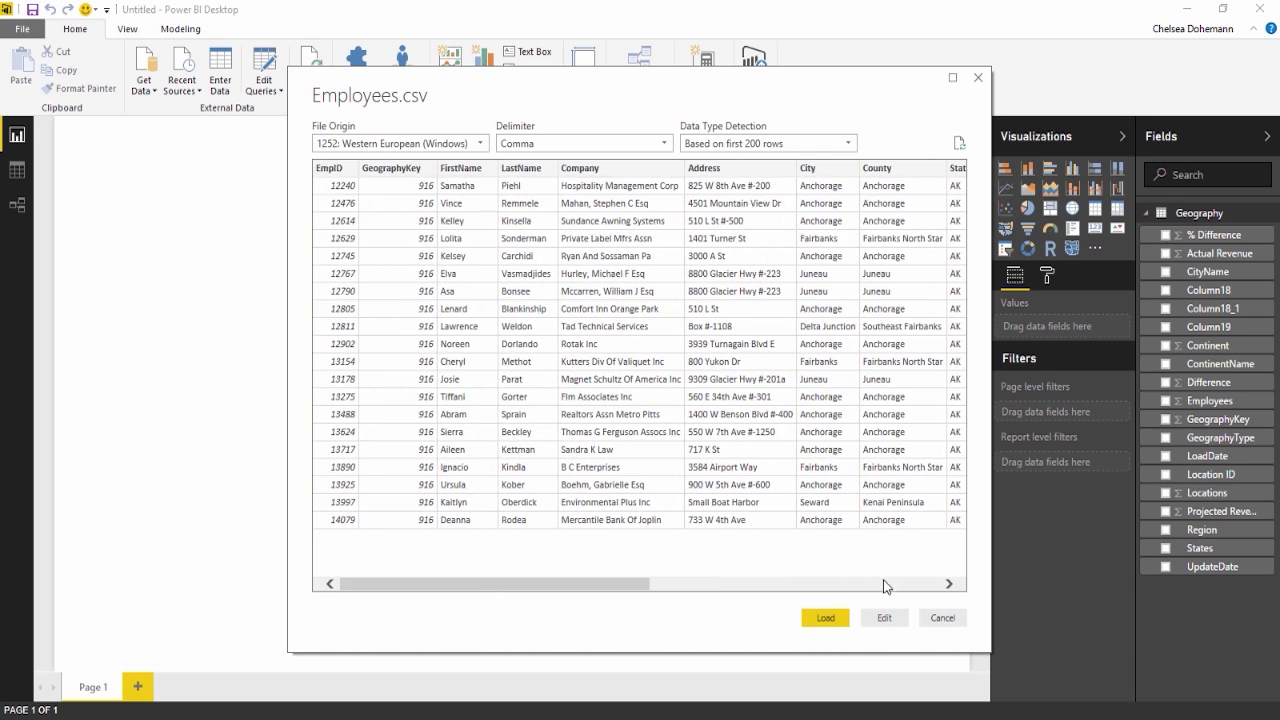
{"action": "left_click", "coordinate": [826, 617]}
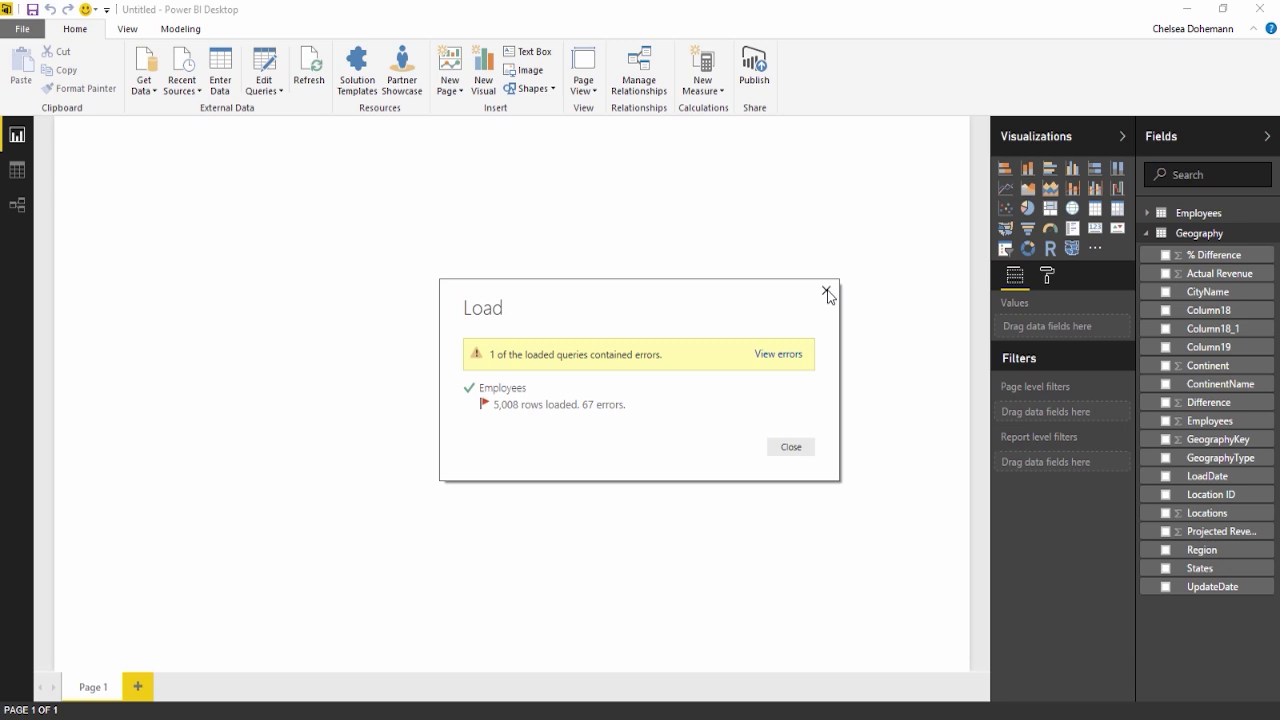
{"action": "left_click", "coordinate": [805, 448]}
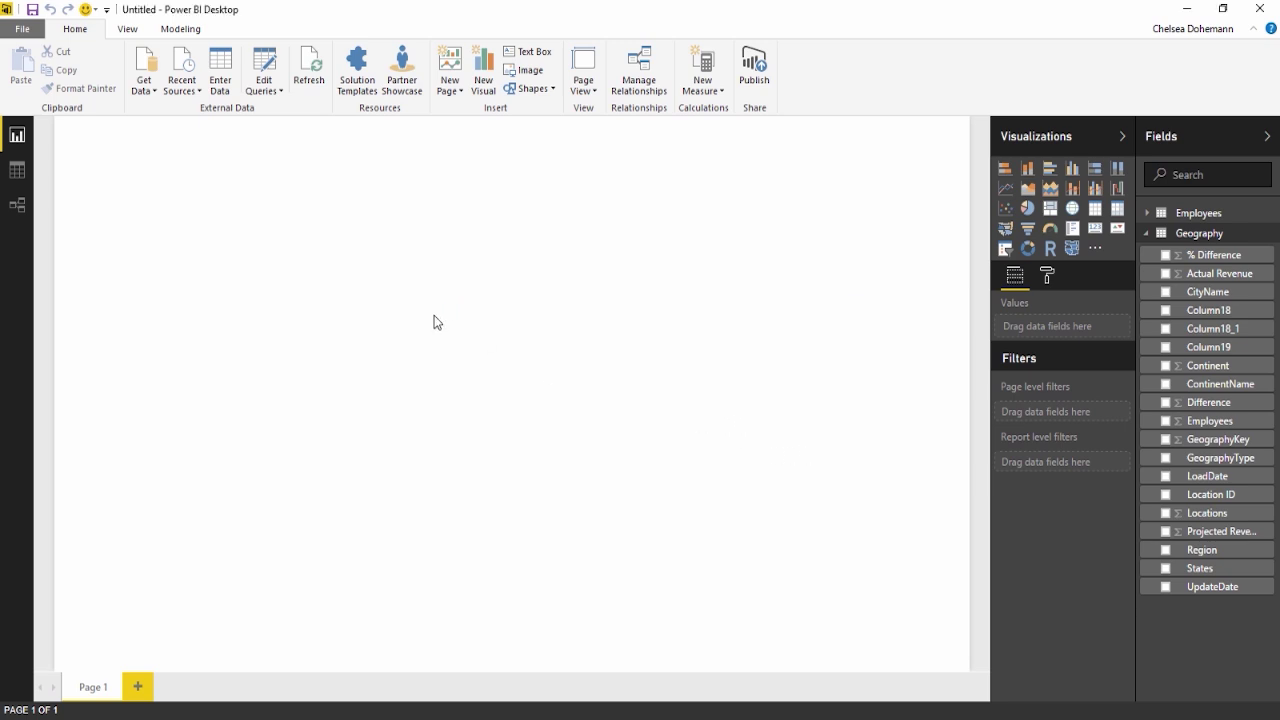
{"action": "left_click", "coordinate": [143, 85]}
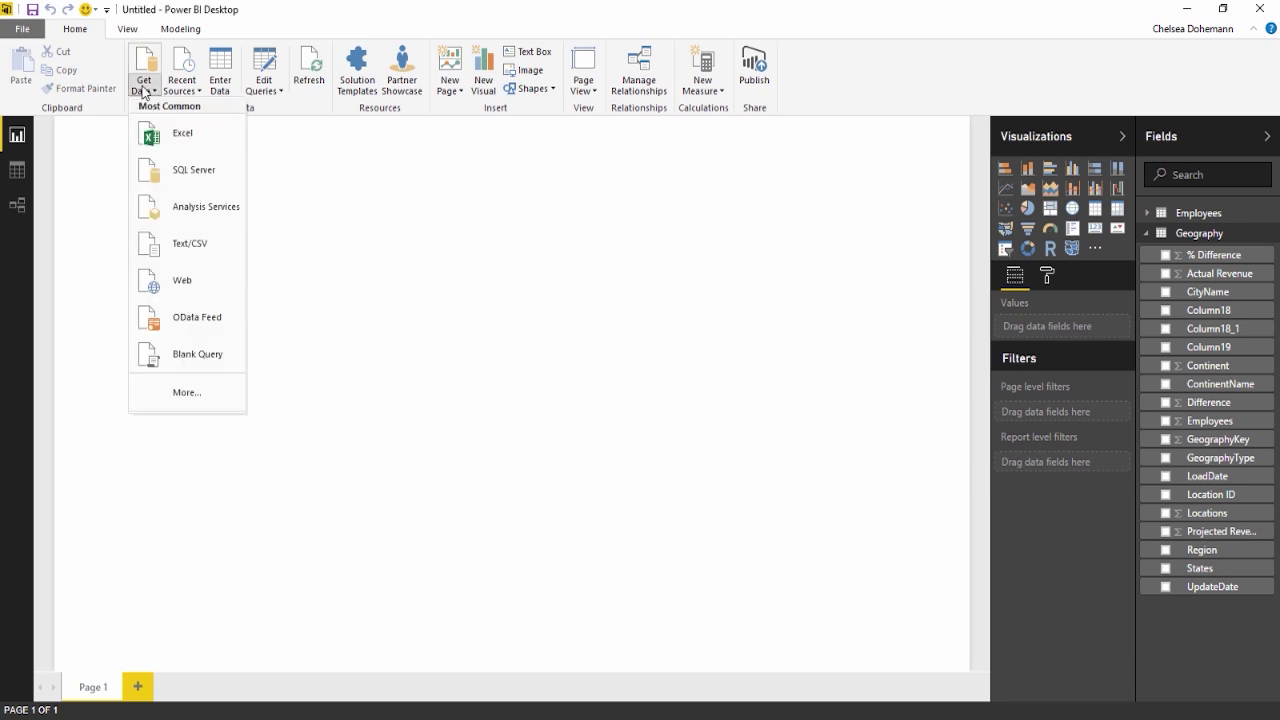
{"action": "left_click", "coordinate": [183, 255]}
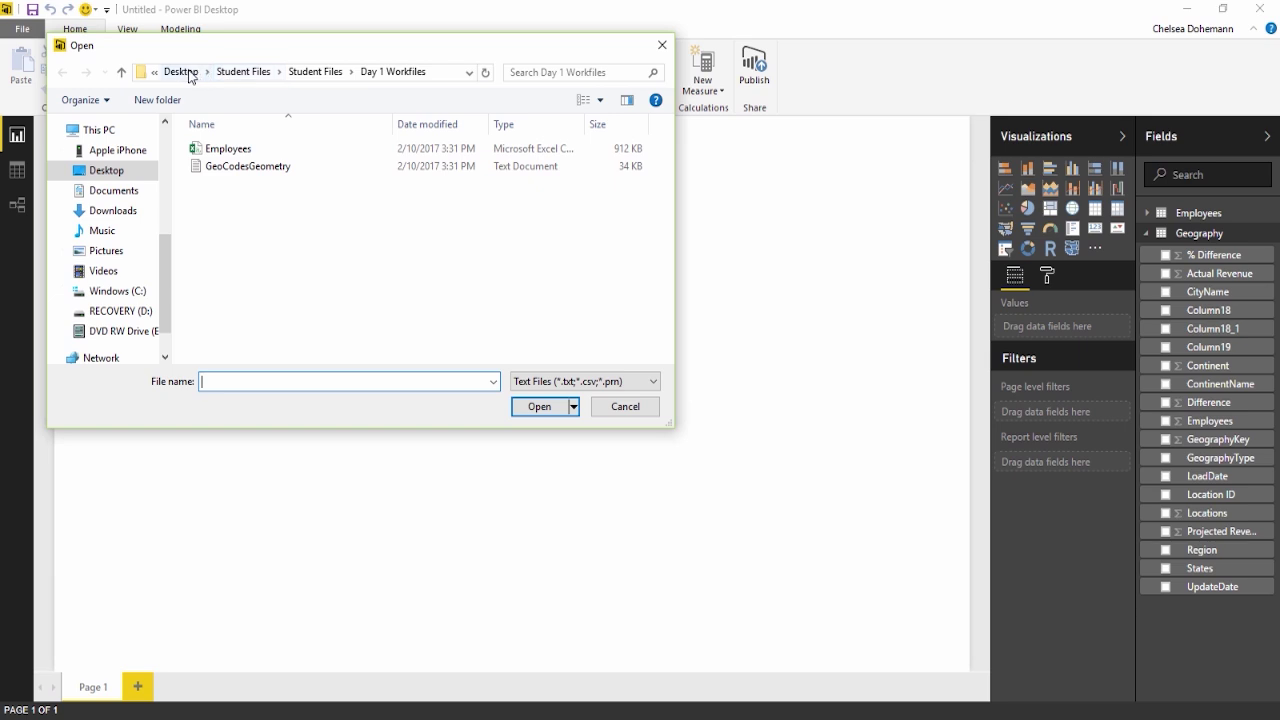
{"action": "left_click", "coordinate": [240, 74]}
{"action": "left_click", "coordinate": [231, 72]}
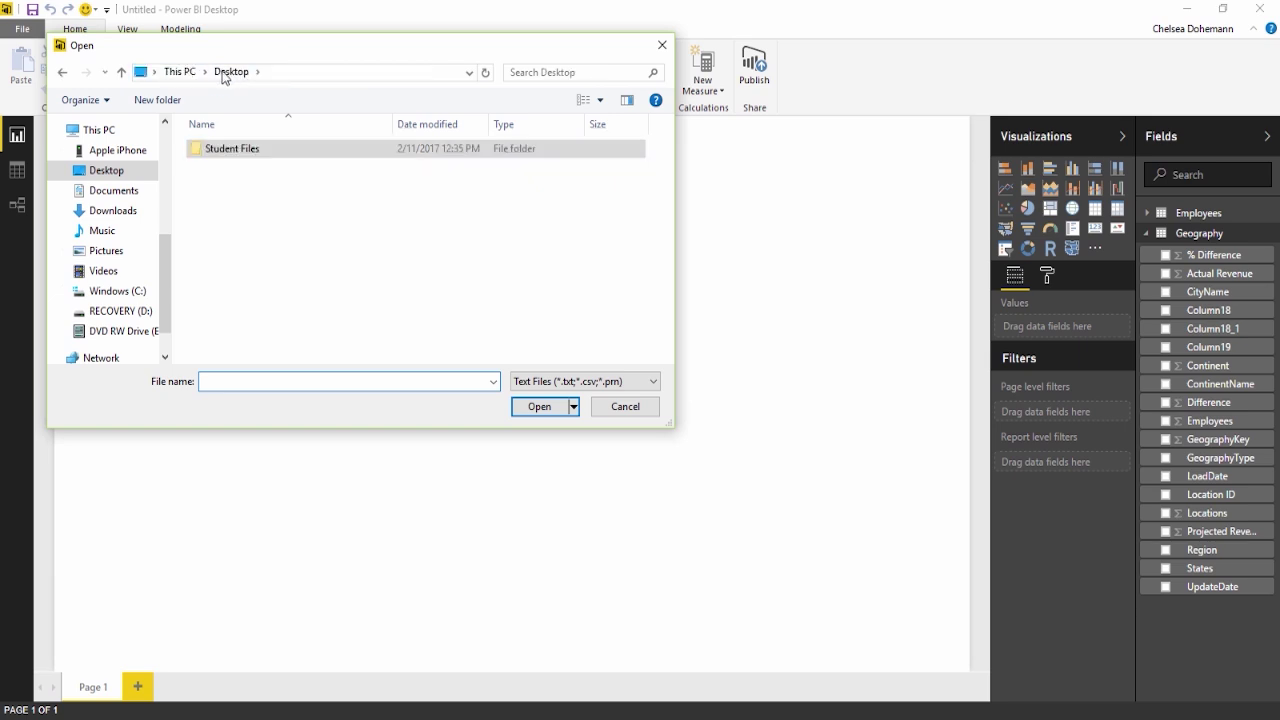
{"action": "double_click", "coordinate": [241, 154]}
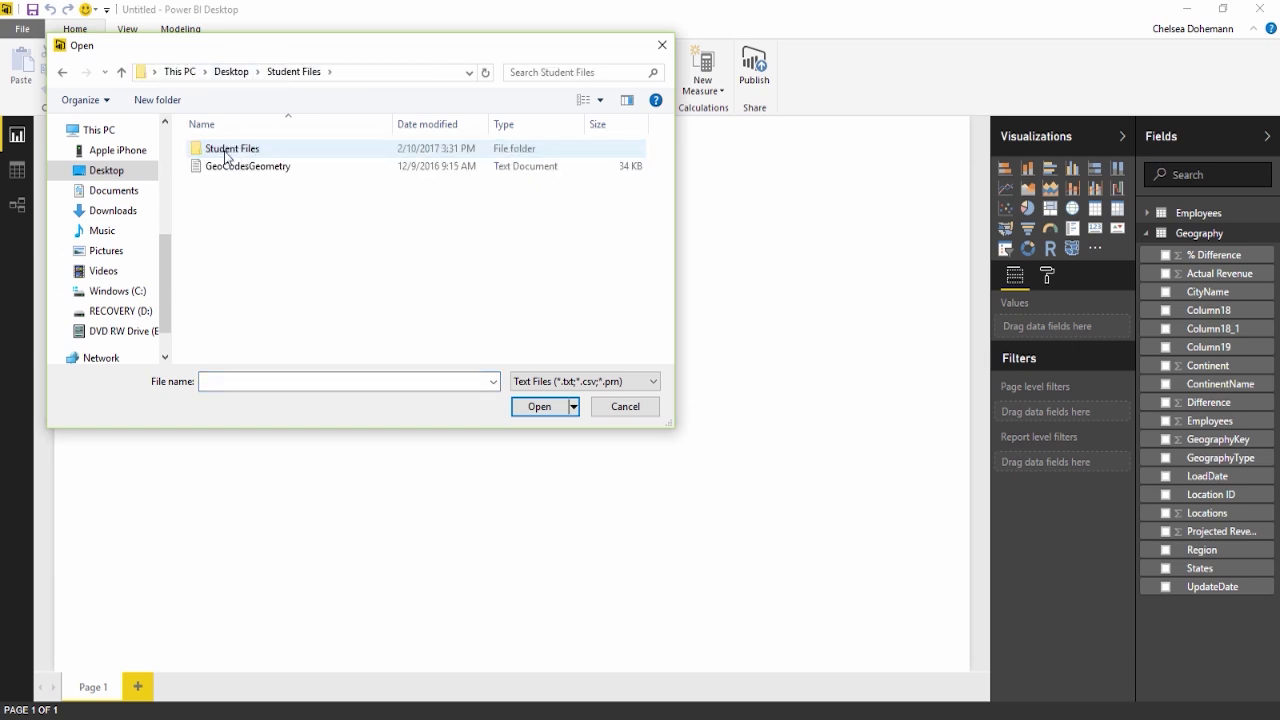
{"action": "double_click", "coordinate": [236, 151]}
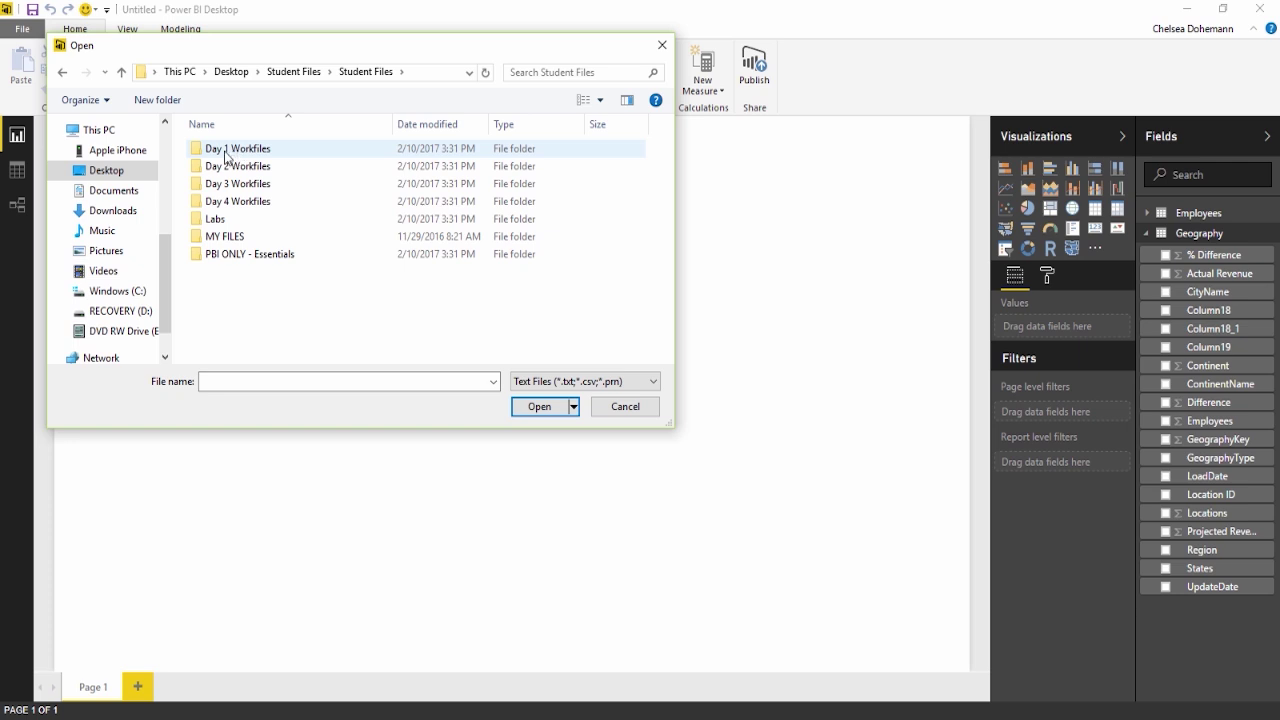
{"action": "double_click", "coordinate": [236, 150]}
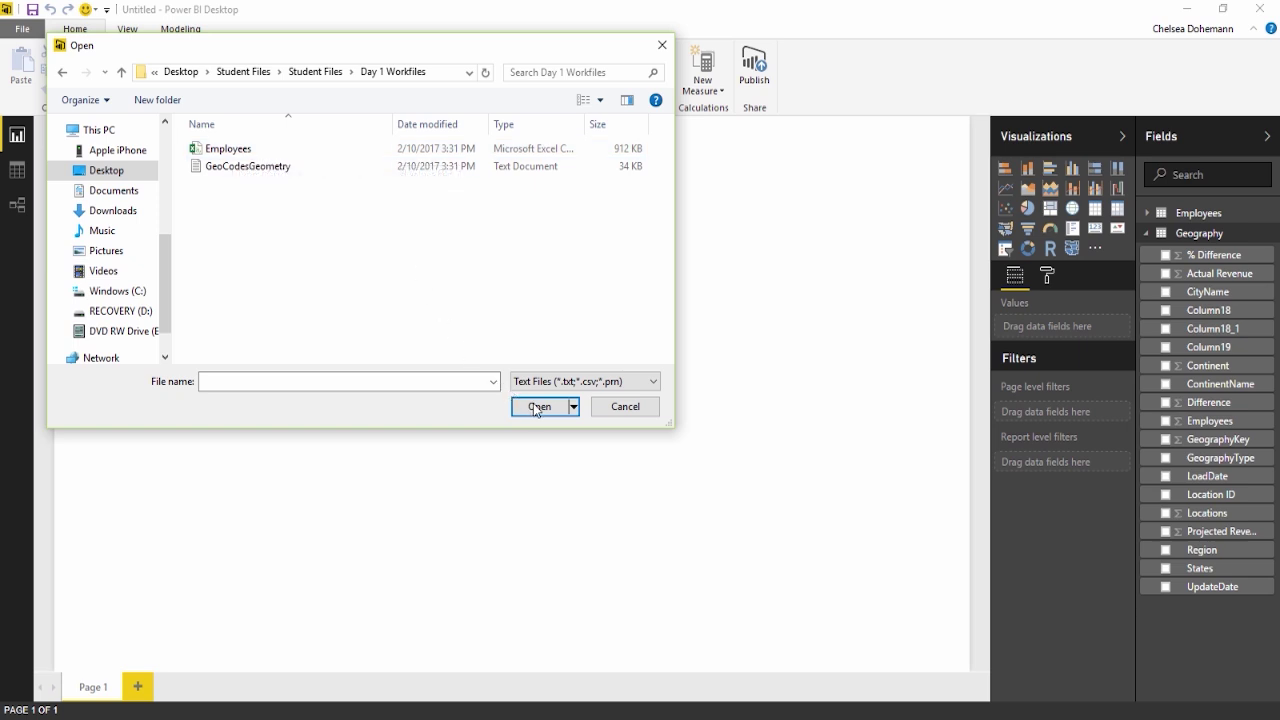
{"action": "left_click", "coordinate": [629, 409]}
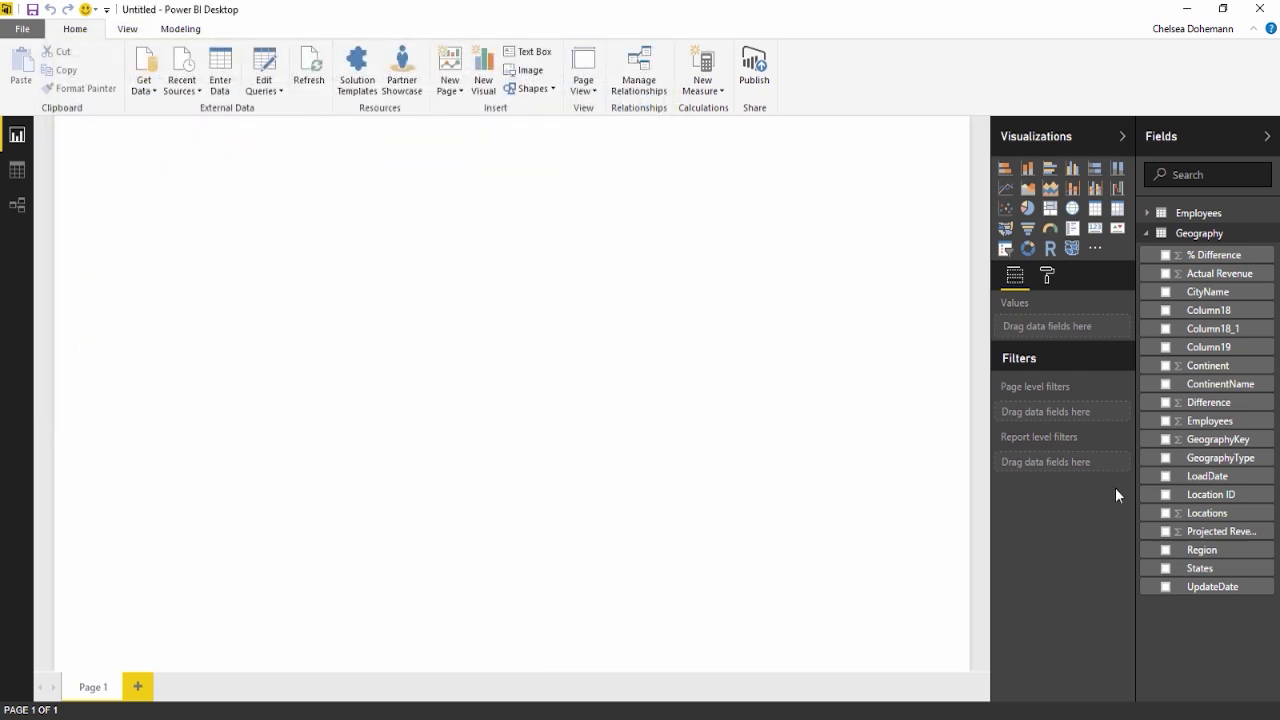
Step: Review the Employees table's records in Data view and its list of fields in Report view
{"action": "left_click", "coordinate": [1148, 235]}
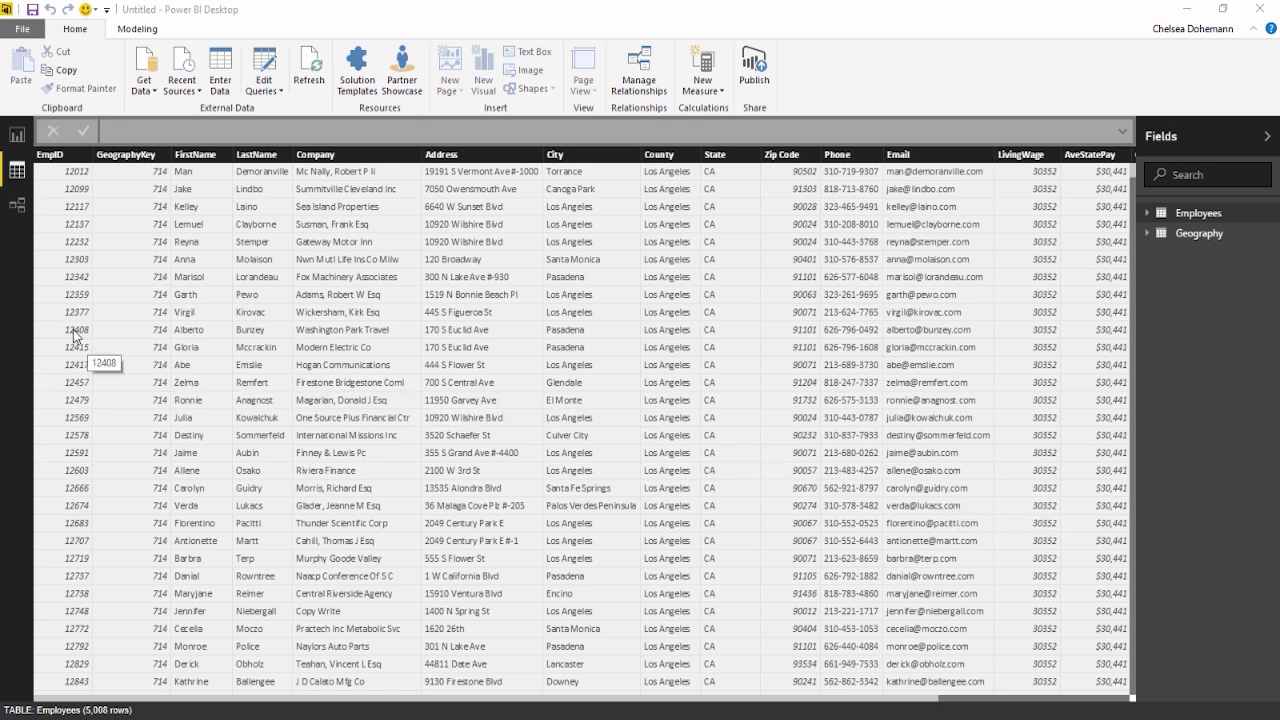
{"action": "left_click", "coordinate": [16, 137]}
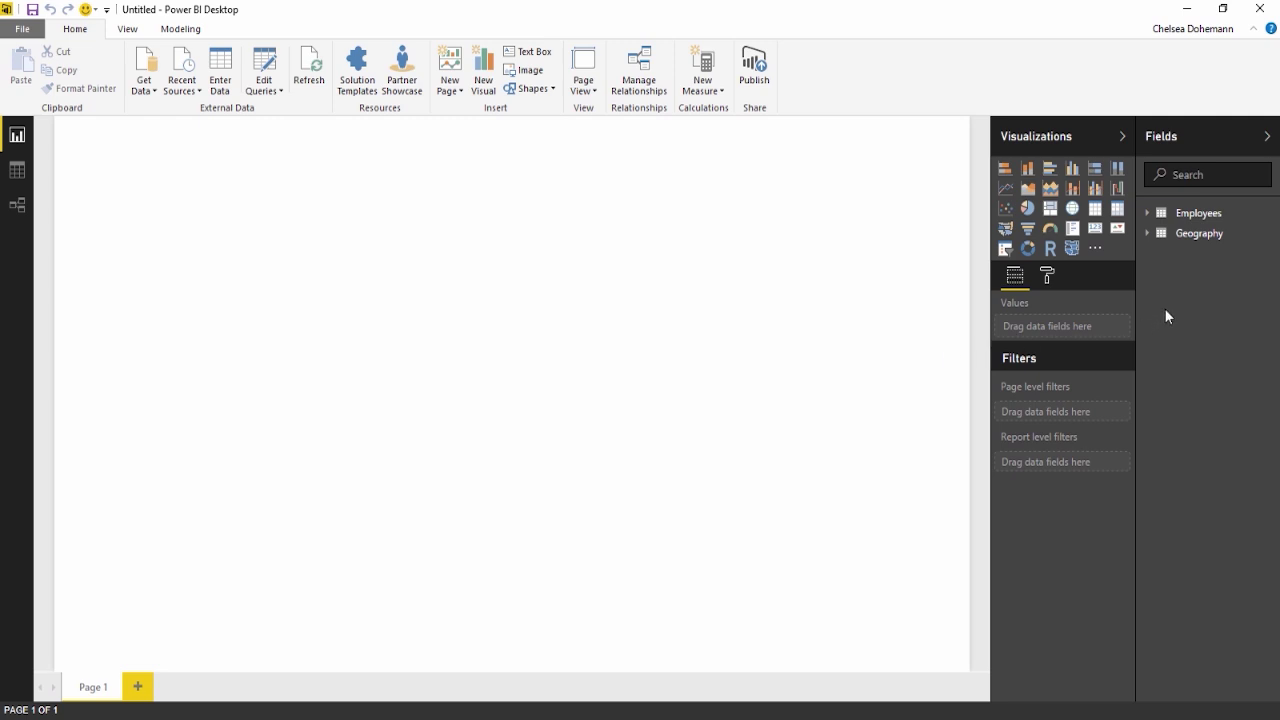
{"action": "left_click", "coordinate": [1148, 215]}
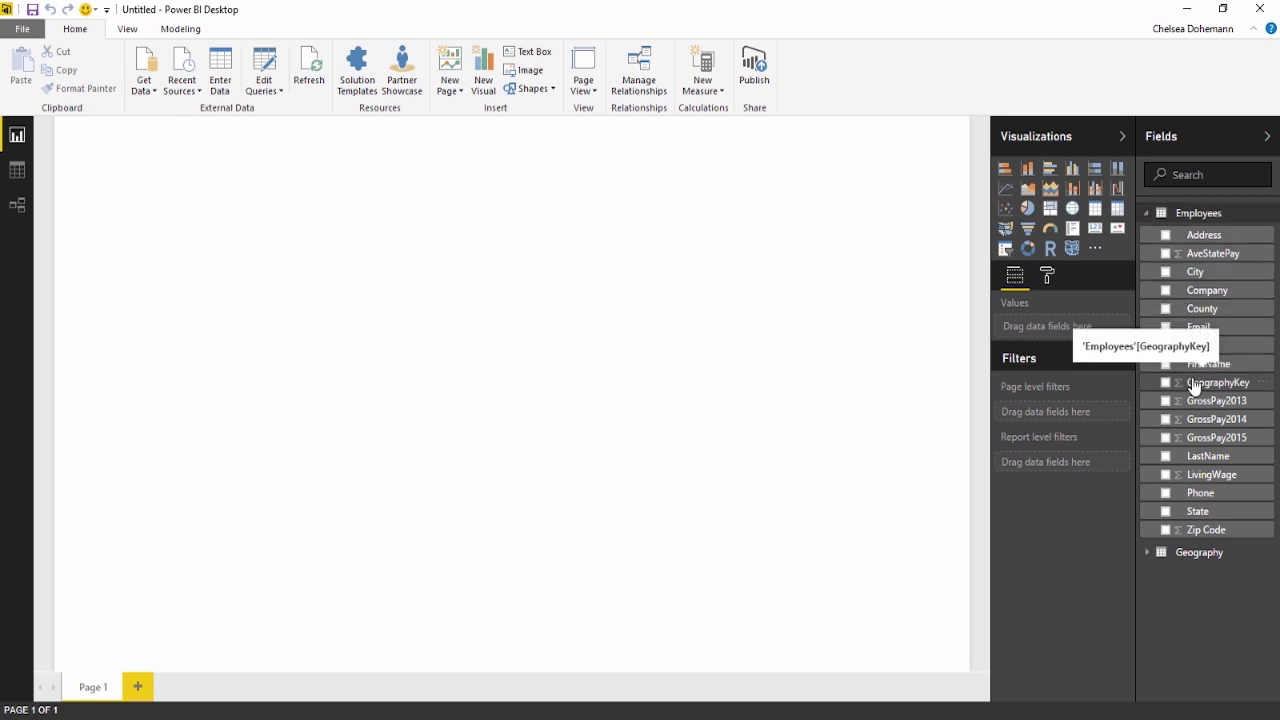
Step: Try a column chart of the Employees table's AveStatePay field on the report page, and remove it
{"action": "left_click", "coordinate": [1166, 254]}
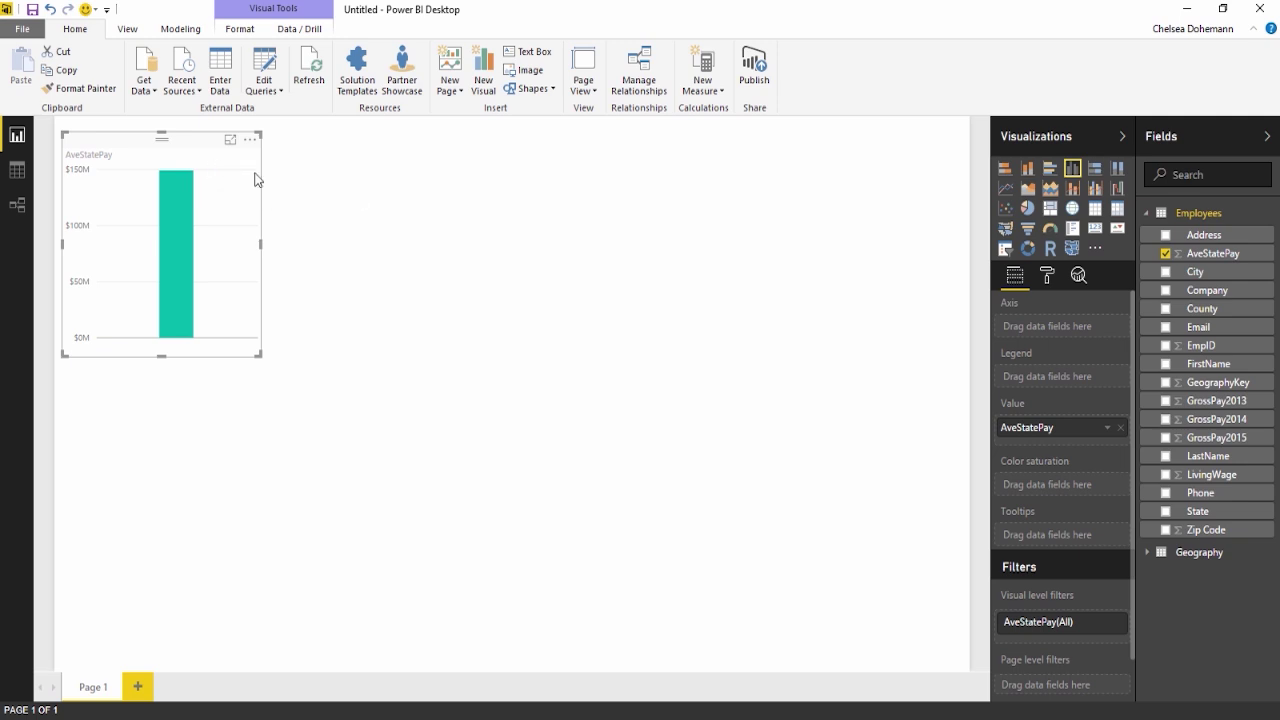
{"action": "left_click", "coordinate": [1165, 253]}
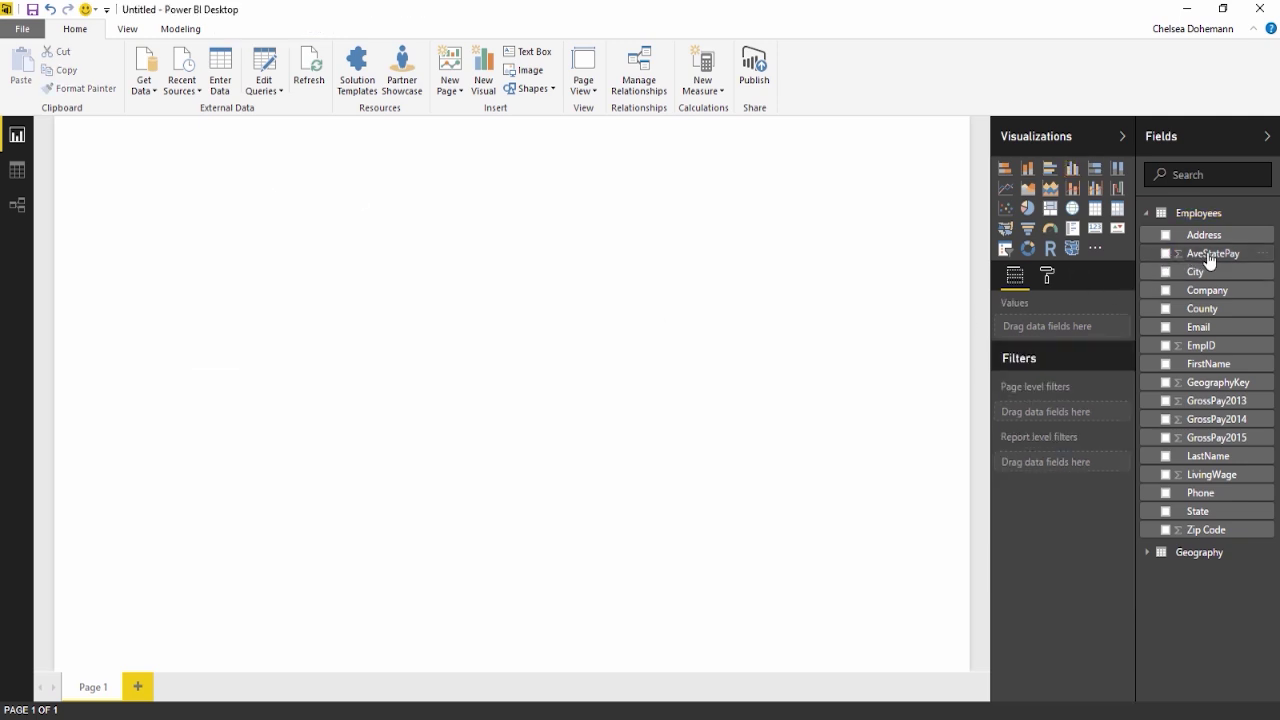
Step: Create a column chart of the Employees table's AveStatePay on the blank page, with GrossPay2013 and LivingWage as additional values
{"action": "left_click_drag", "start_coordinate": [1131, 262], "coordinate": [473, 257]}
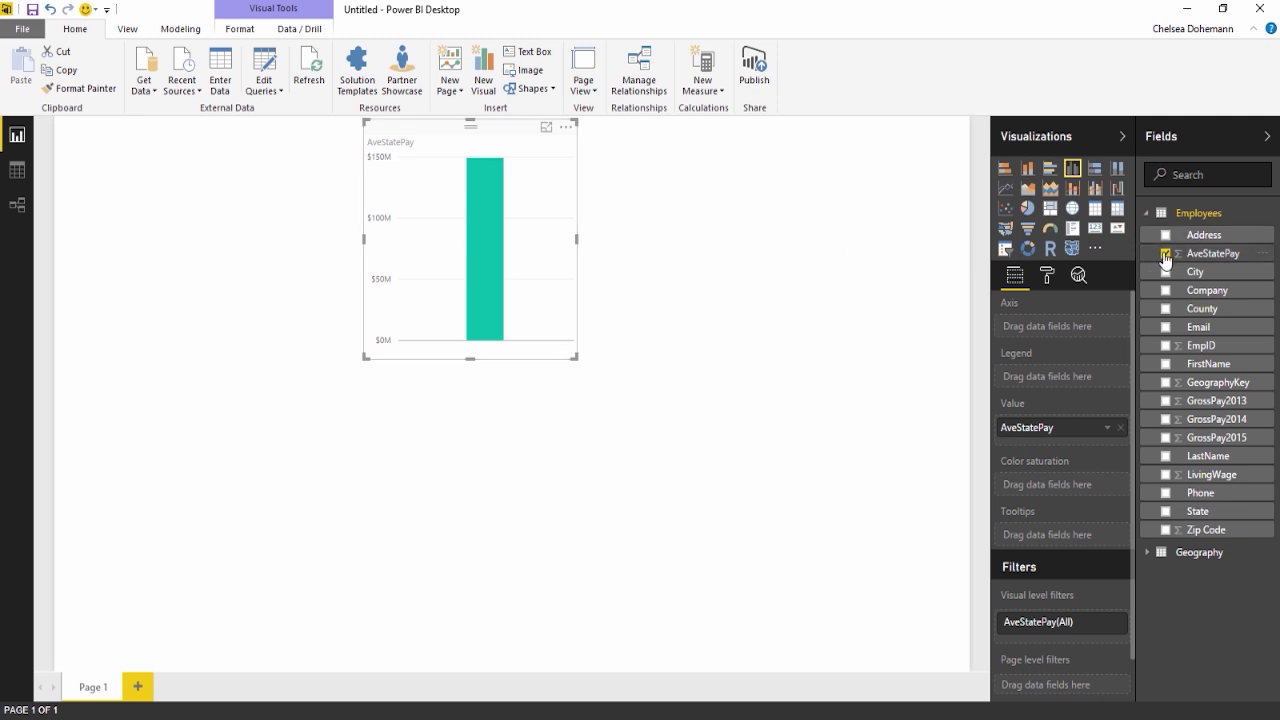
{"action": "left_click", "coordinate": [1165, 402]}
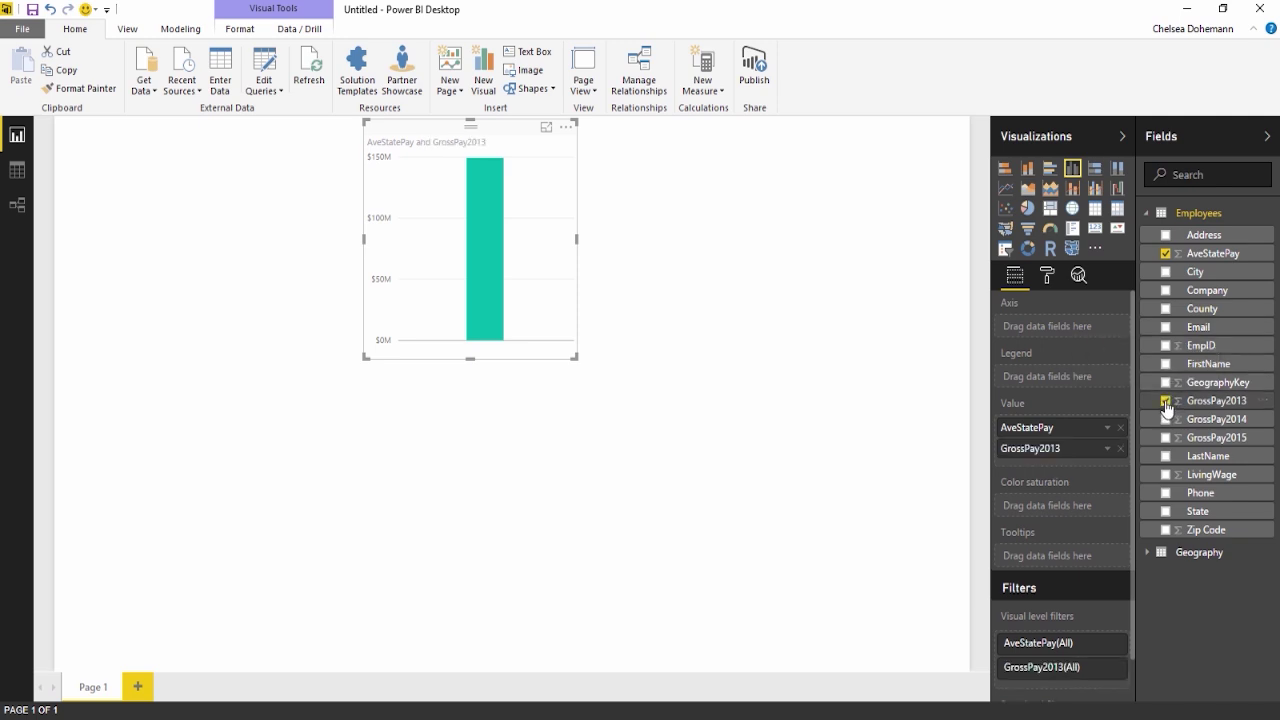
{"action": "left_click", "coordinate": [1166, 476]}
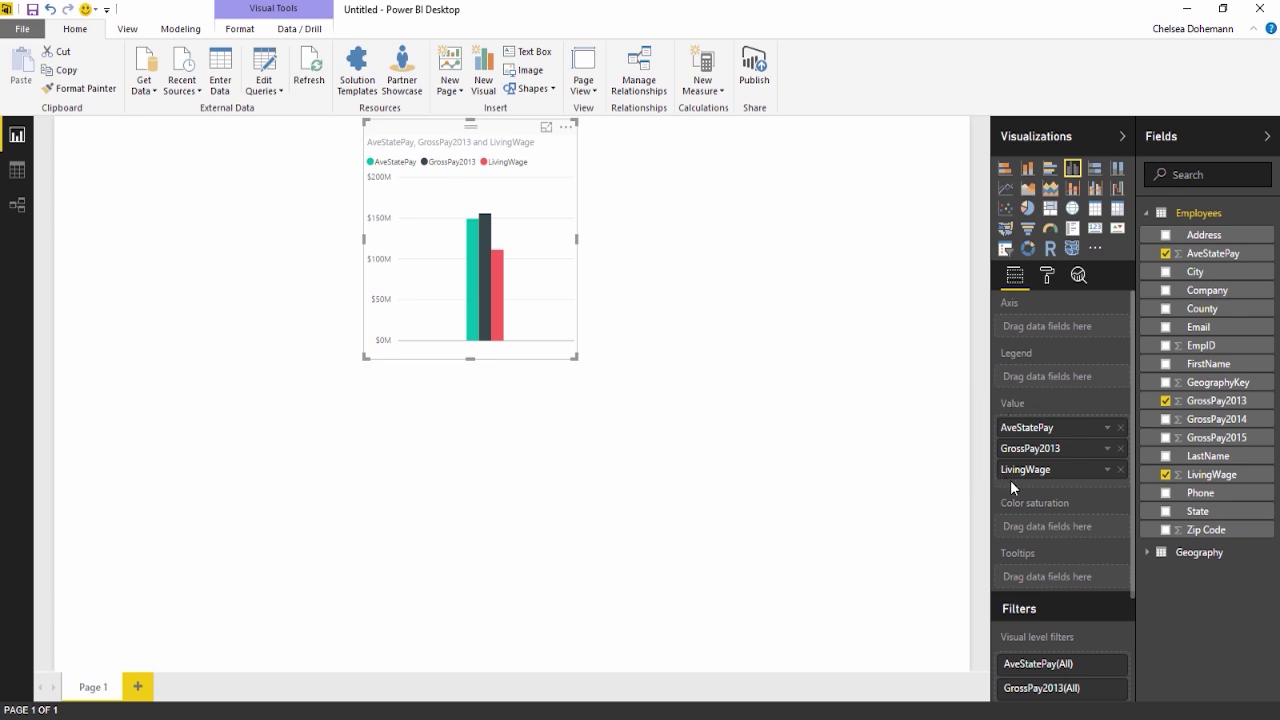
Step: Reorder the chart's values to GrossPay2013, AveStatePay, LivingWage, and remove GrossPay2013 and LivingWage from it
{"action": "left_click_drag", "start_coordinate": [1050, 428], "coordinate": [1057, 480]}
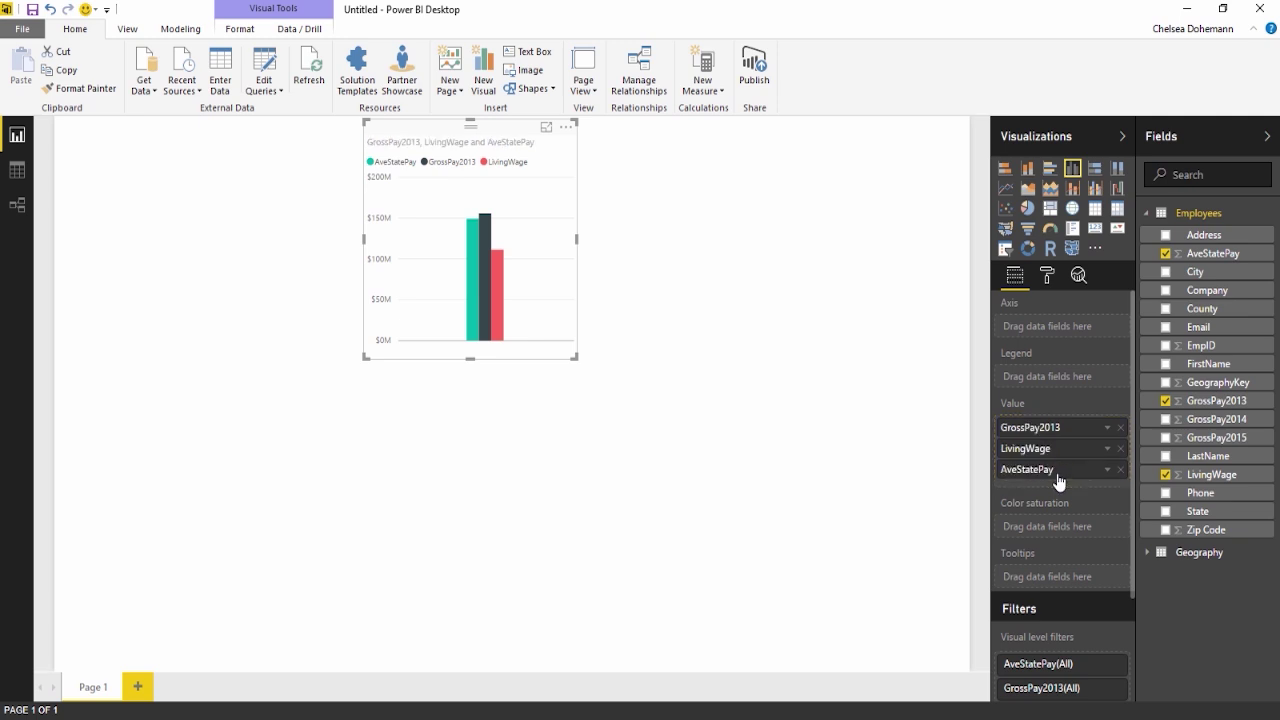
{"action": "left_click_drag", "start_coordinate": [1043, 432], "coordinate": [1051, 480]}
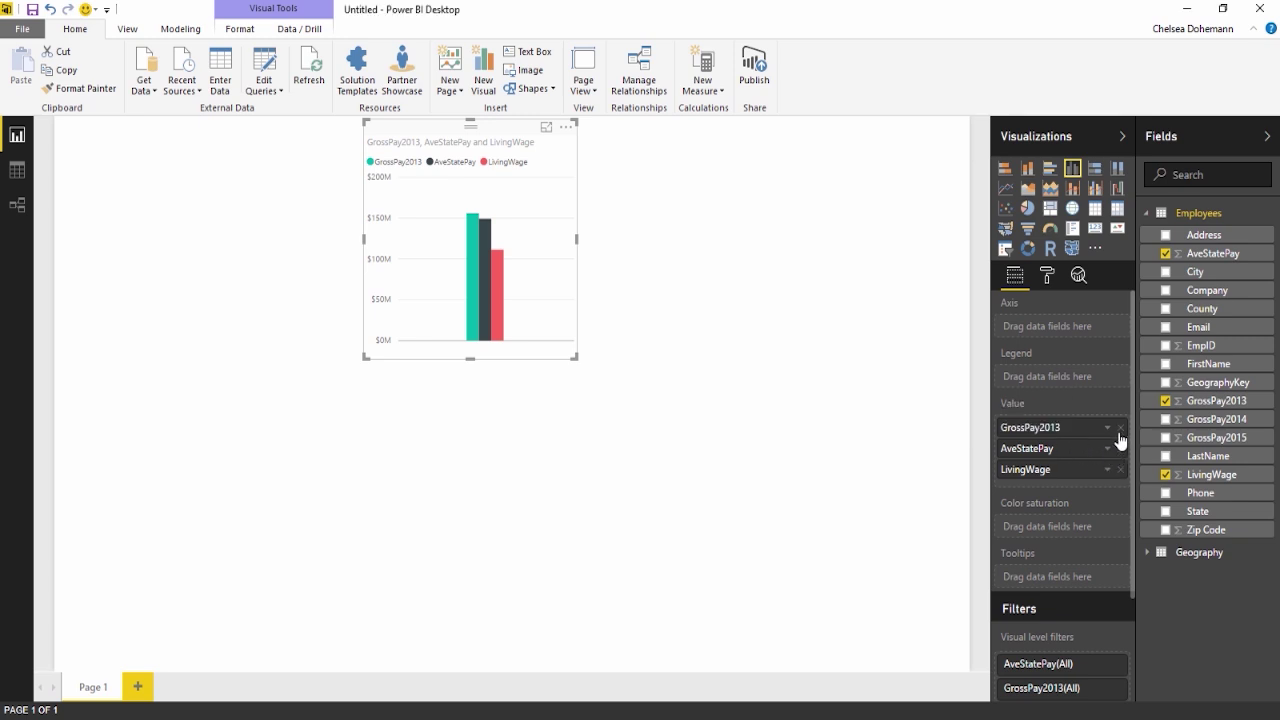
{"action": "left_click", "coordinate": [1120, 428]}
{"action": "left_click", "coordinate": [1120, 449]}
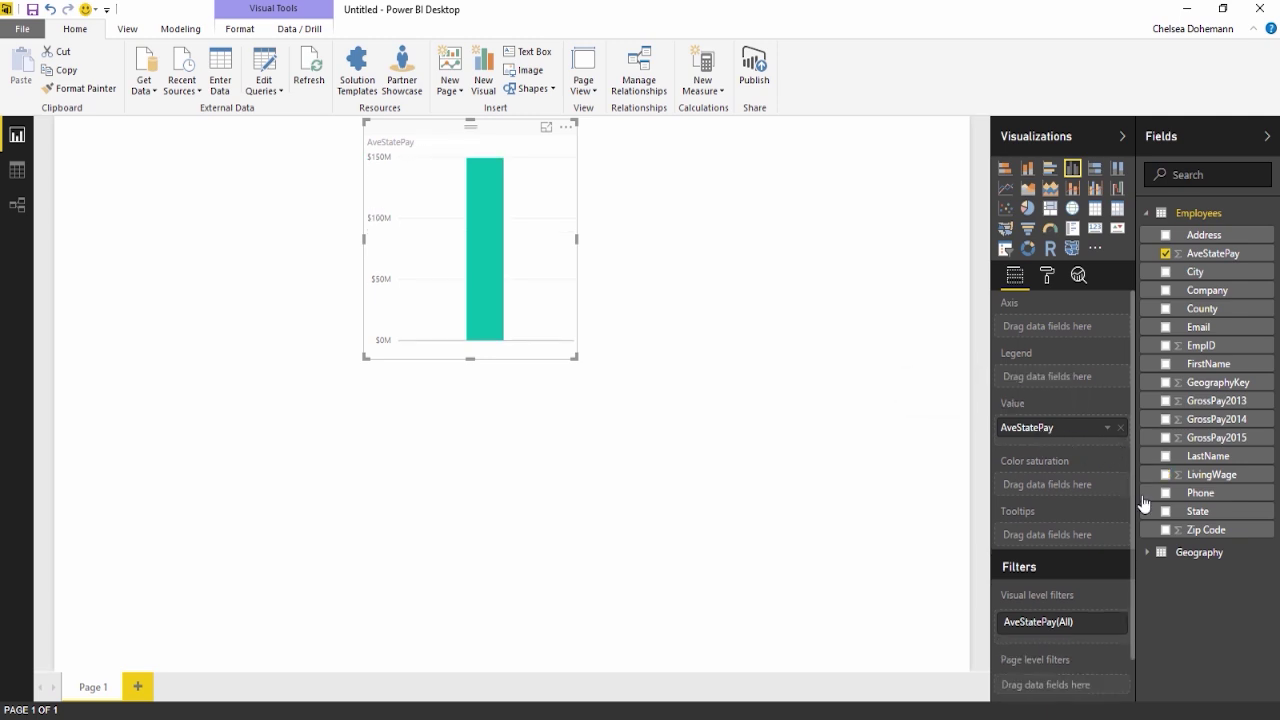
Step: Add the State field to the AveStatePay chart and move it from the axis to the legend
{"action": "left_click", "coordinate": [1165, 511]}
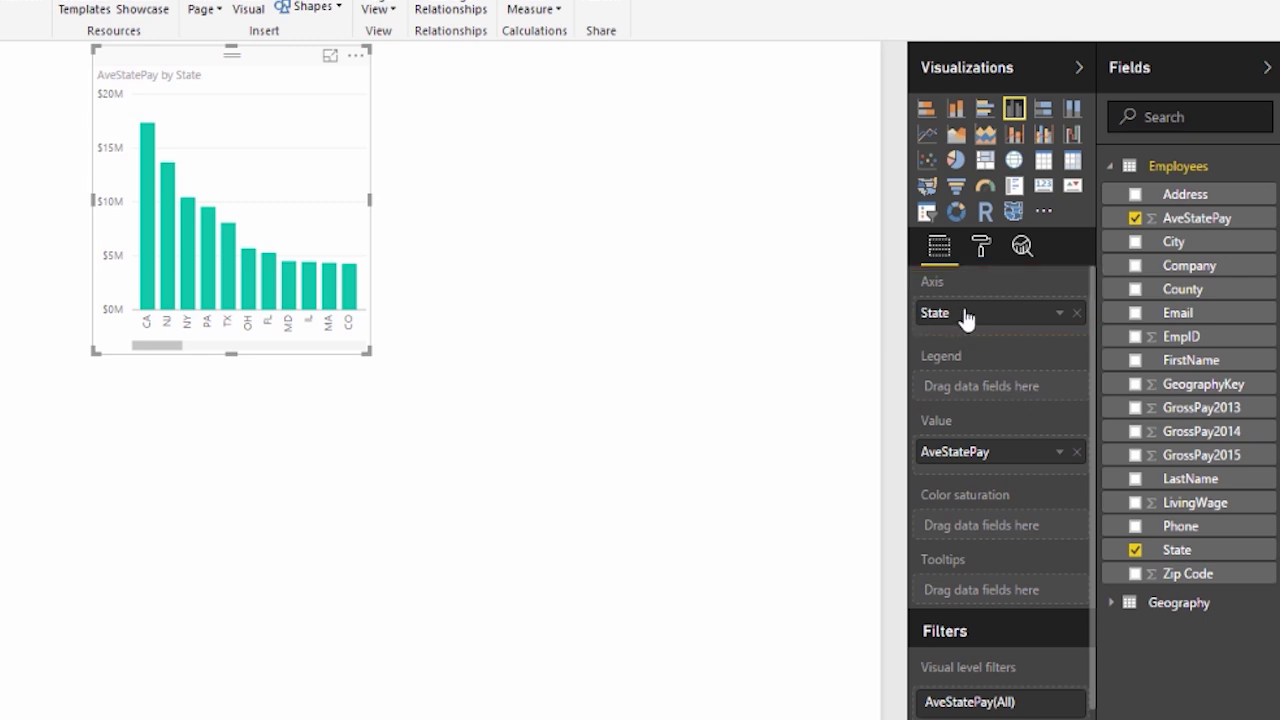
{"action": "left_click_drag", "start_coordinate": [966, 316], "coordinate": [978, 386]}
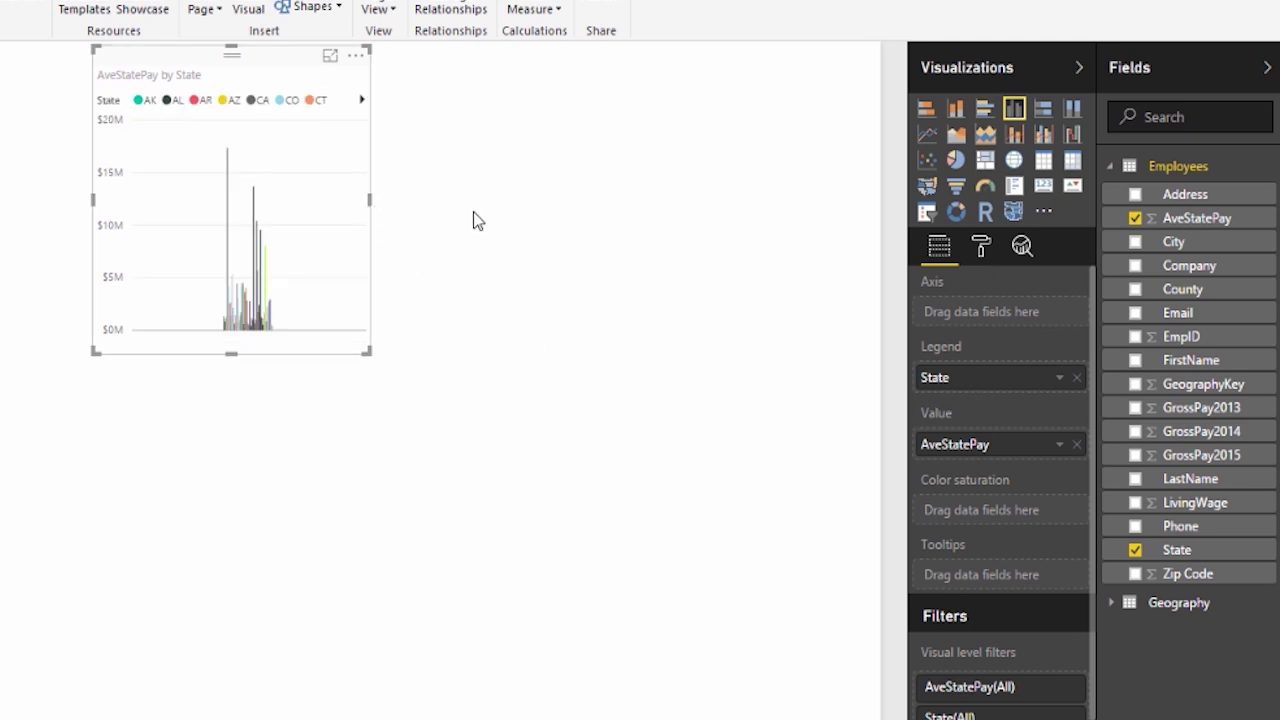
Step: Widen the AveStatePay by State chart on both sides until it spans nearly the full page width
{"action": "left_click", "coordinate": [398, 221]}
{"action": "left_click", "coordinate": [359, 206]}
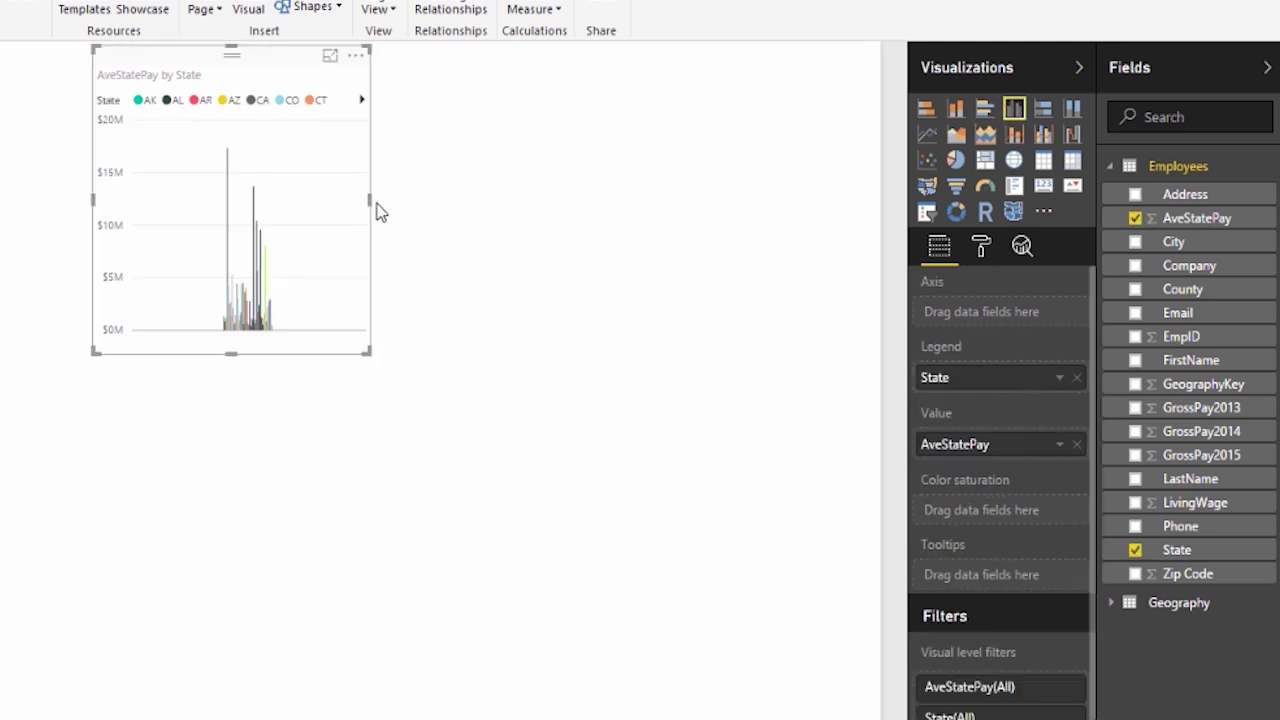
{"action": "left_click_drag", "start_coordinate": [370, 206], "coordinate": [500, 208]}
{"action": "left_click_drag", "start_coordinate": [594, 216], "coordinate": [878, 200]}
{"action": "left_click", "coordinate": [21, 283]}
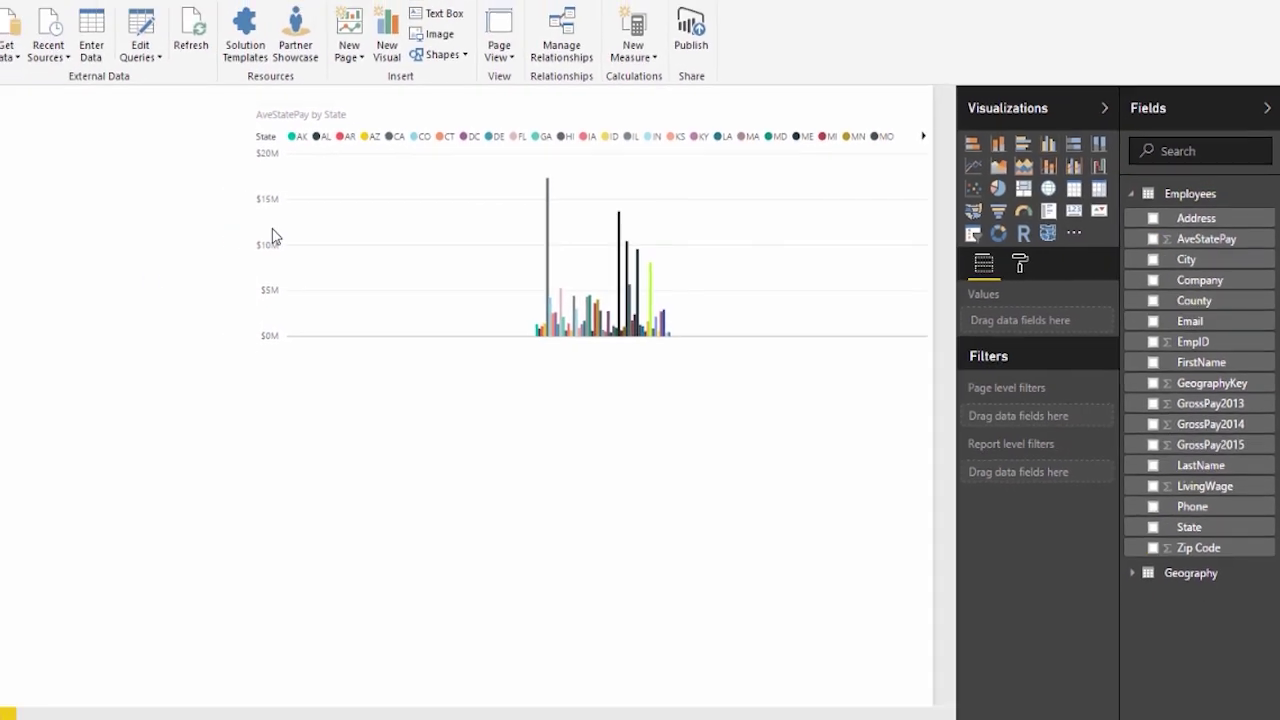
{"action": "left_click", "coordinate": [276, 237]}
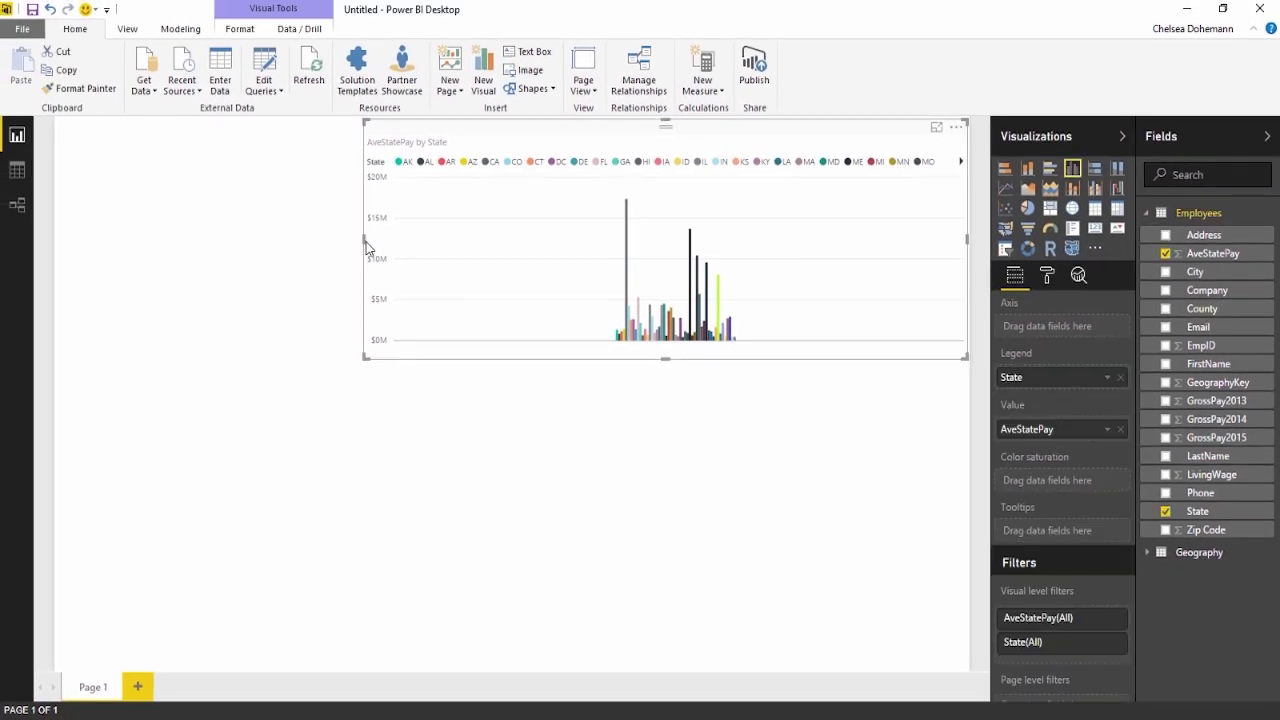
{"action": "left_click_drag", "start_coordinate": [363, 240], "coordinate": [68, 236]}
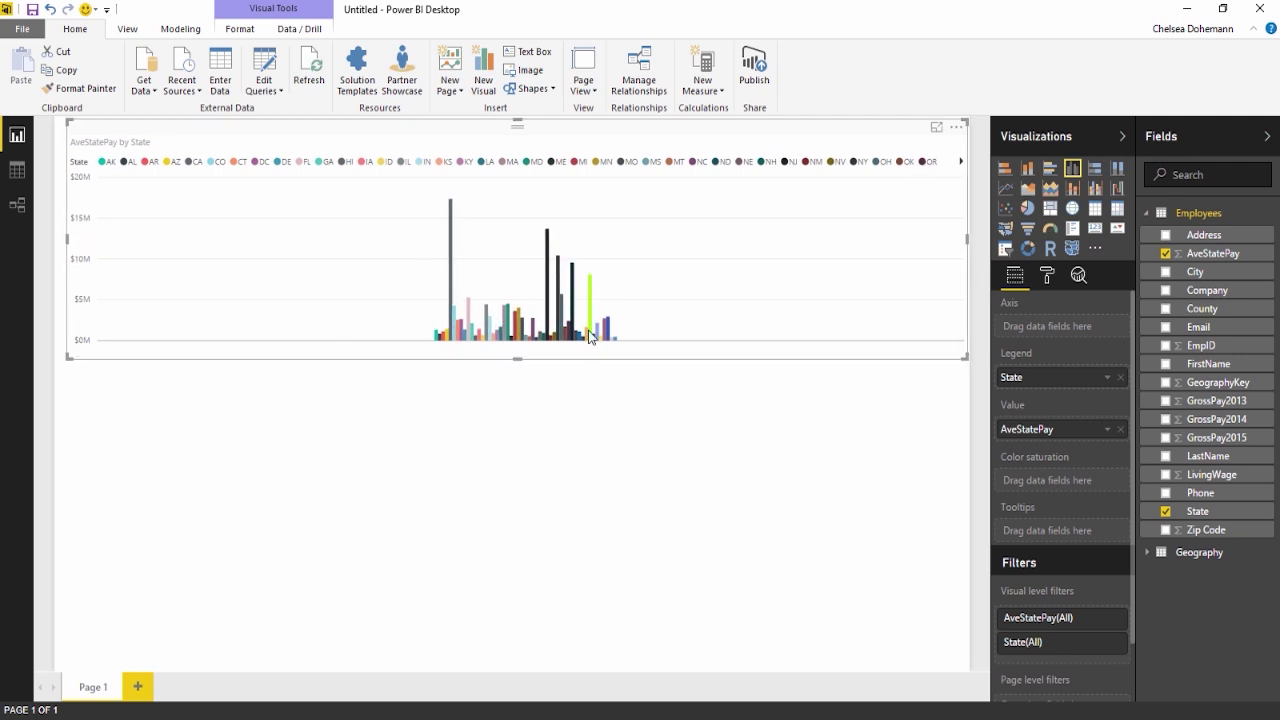
Step: Move State from the legend back to the chart's axis, and make the chart slightly narrower and taller
{"action": "mouse_move", "coordinate": [591, 339]}
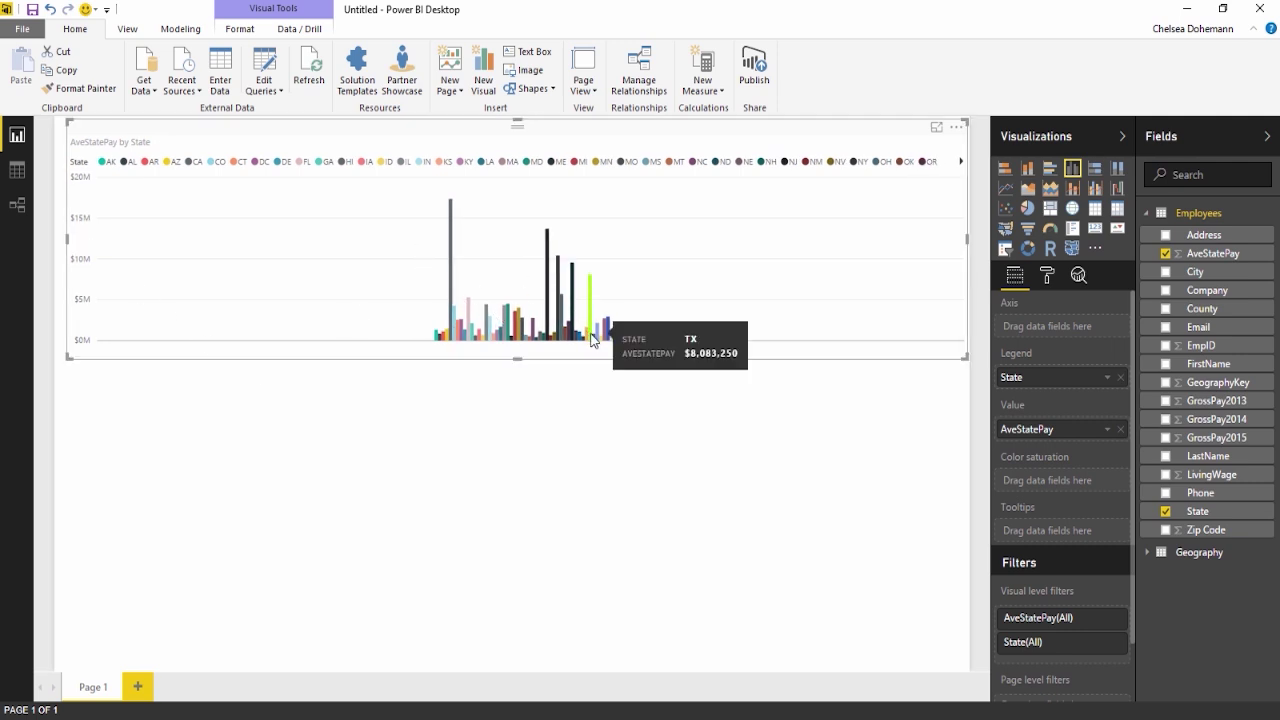
{"action": "left_click_drag", "start_coordinate": [1034, 376], "coordinate": [1036, 334]}
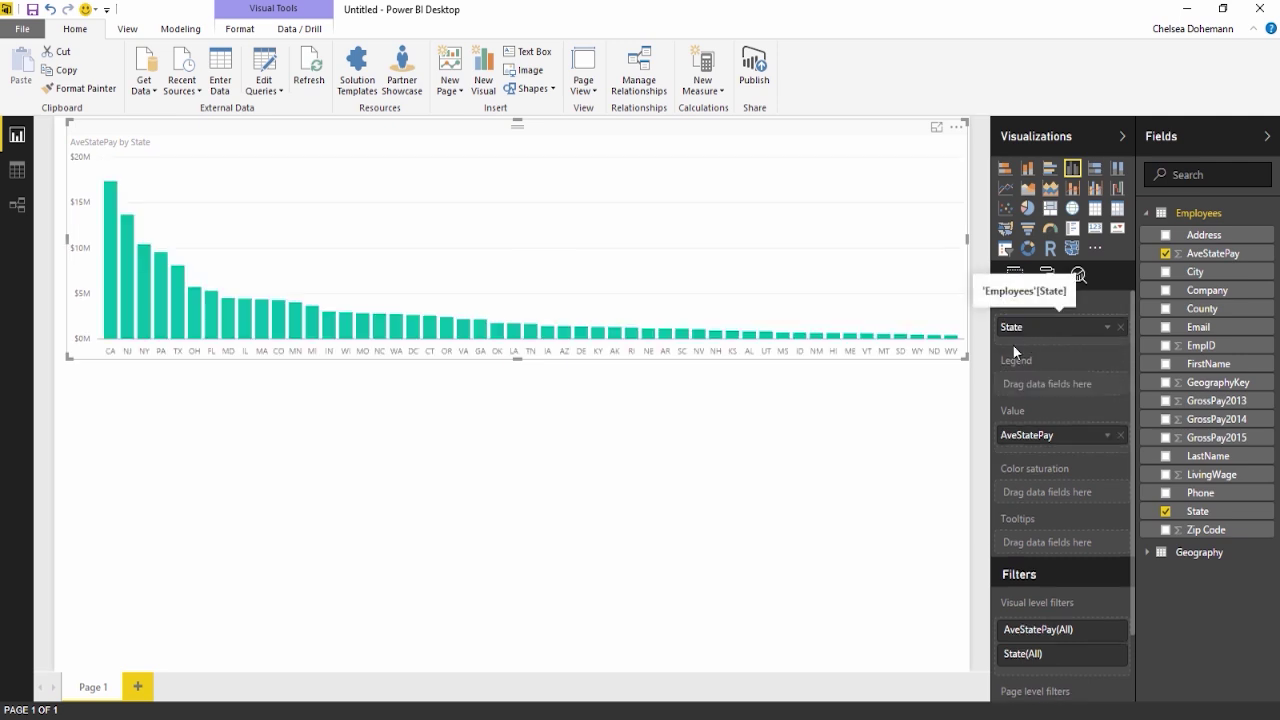
{"action": "mouse_move", "coordinate": [965, 357]}
{"action": "left_mouse_down"}
{"action": "mouse_move", "coordinate": [834, 329]}
{"action": "mouse_move", "coordinate": [953, 370]}
{"action": "left_mouse_up"}
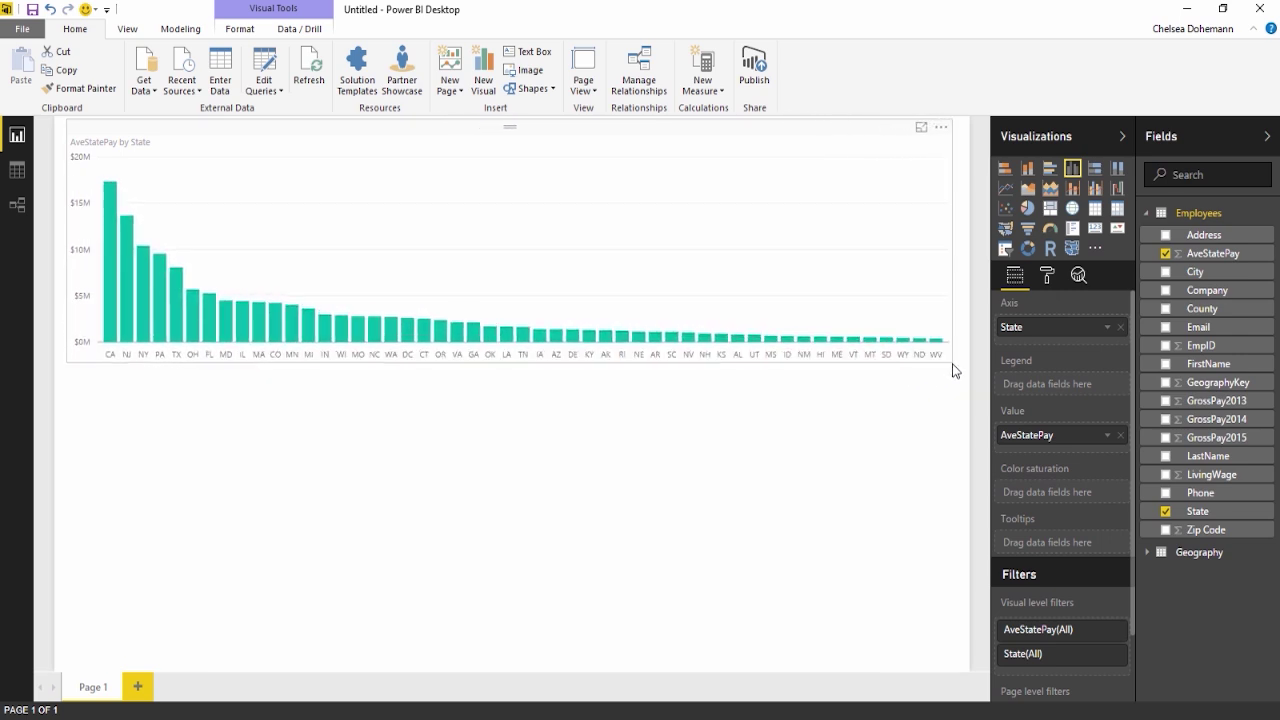
{"action": "left_click", "coordinate": [953, 370]}
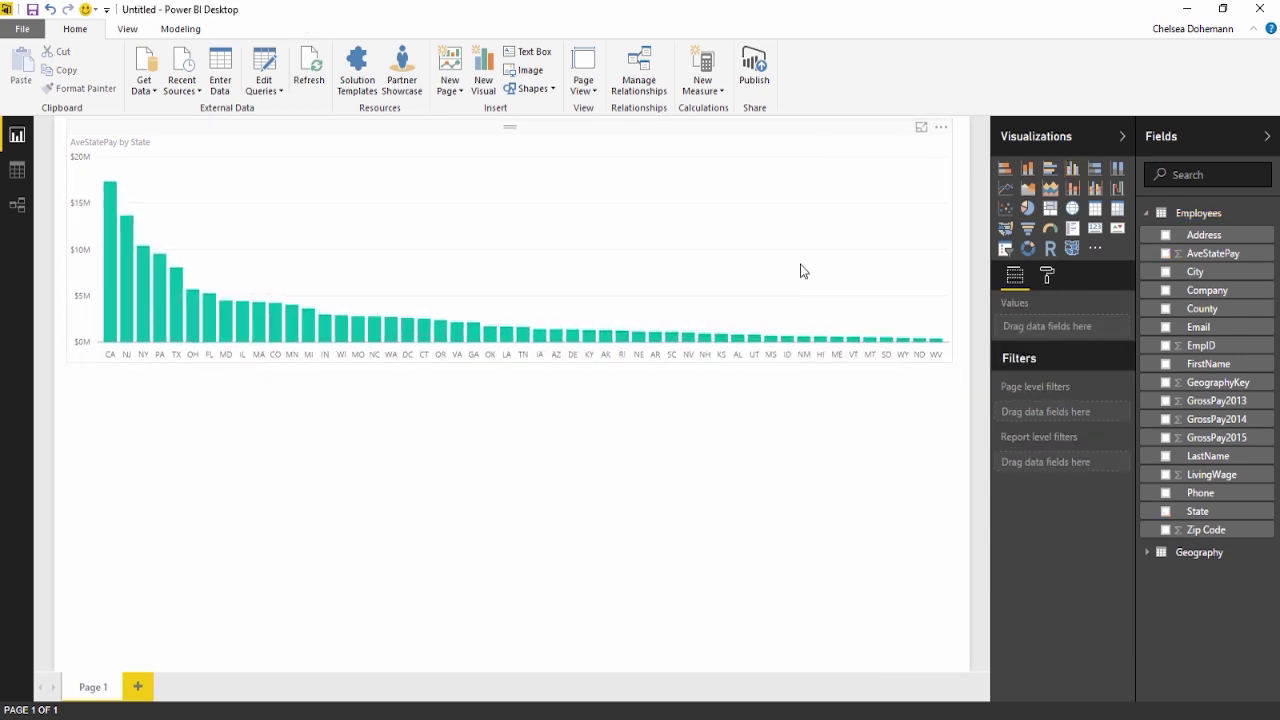
Step: Try AveStatePay as the color saturation field and as the tooltip field of the AveStatePay by State chart
{"action": "left_click", "coordinate": [800, 125]}
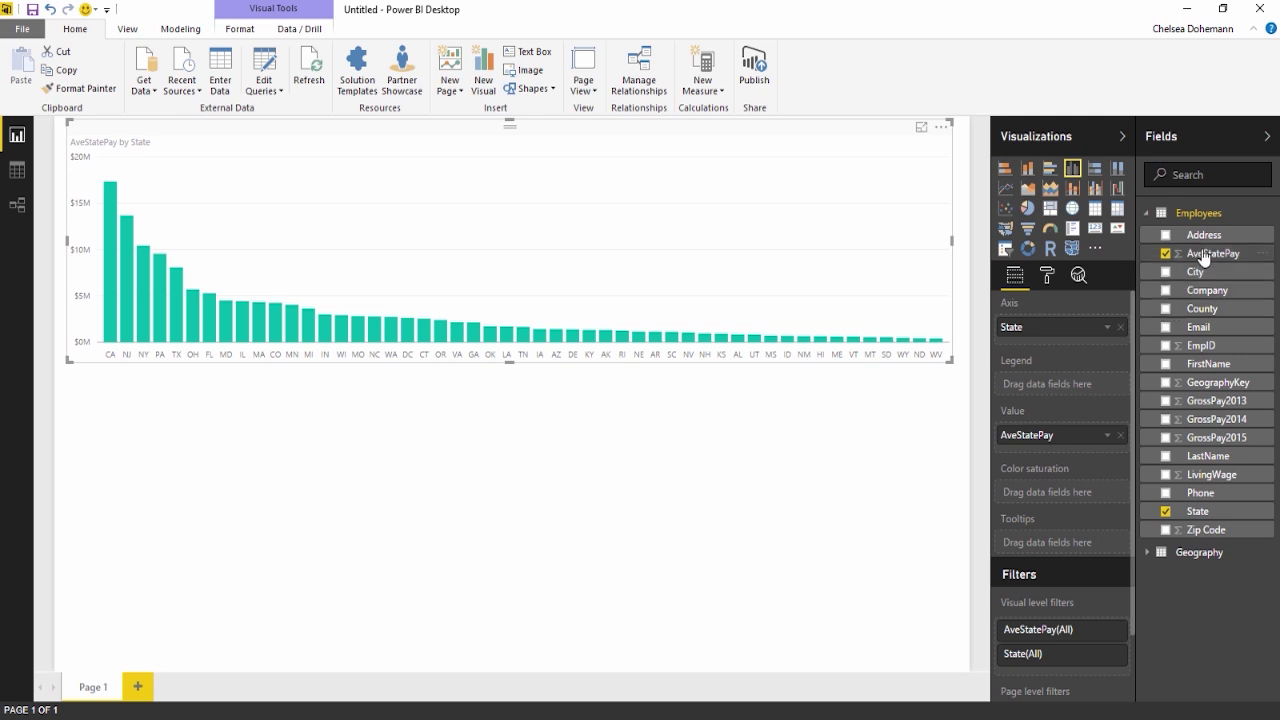
{"action": "left_click_drag", "start_coordinate": [1204, 260], "coordinate": [1084, 487]}
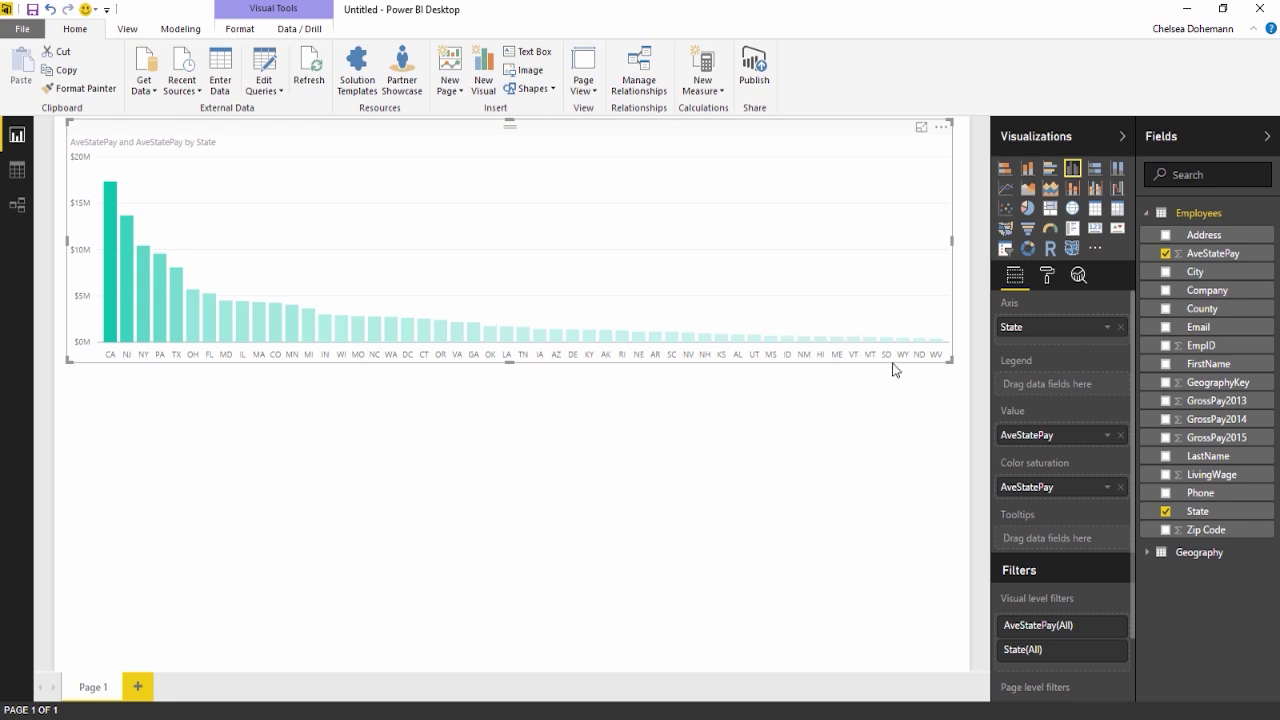
{"action": "left_click_drag", "start_coordinate": [1046, 490], "coordinate": [1049, 543]}
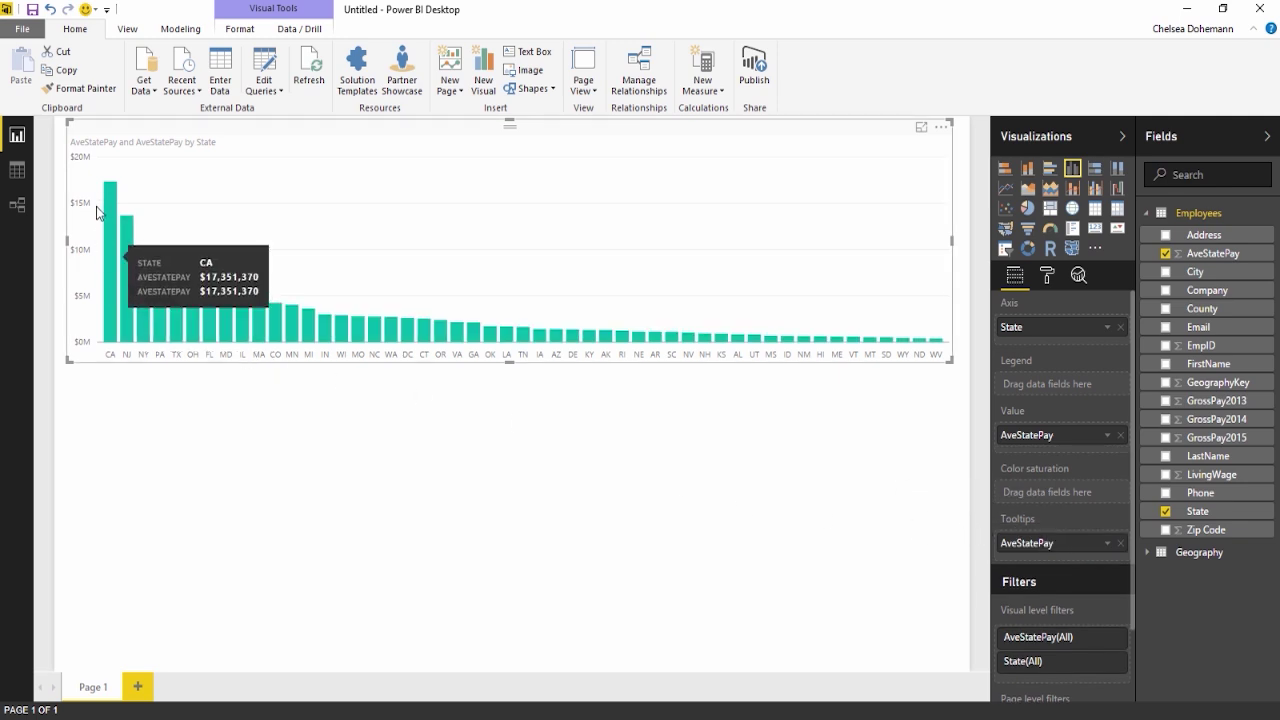
{"action": "mouse_move", "coordinate": [108, 198]}
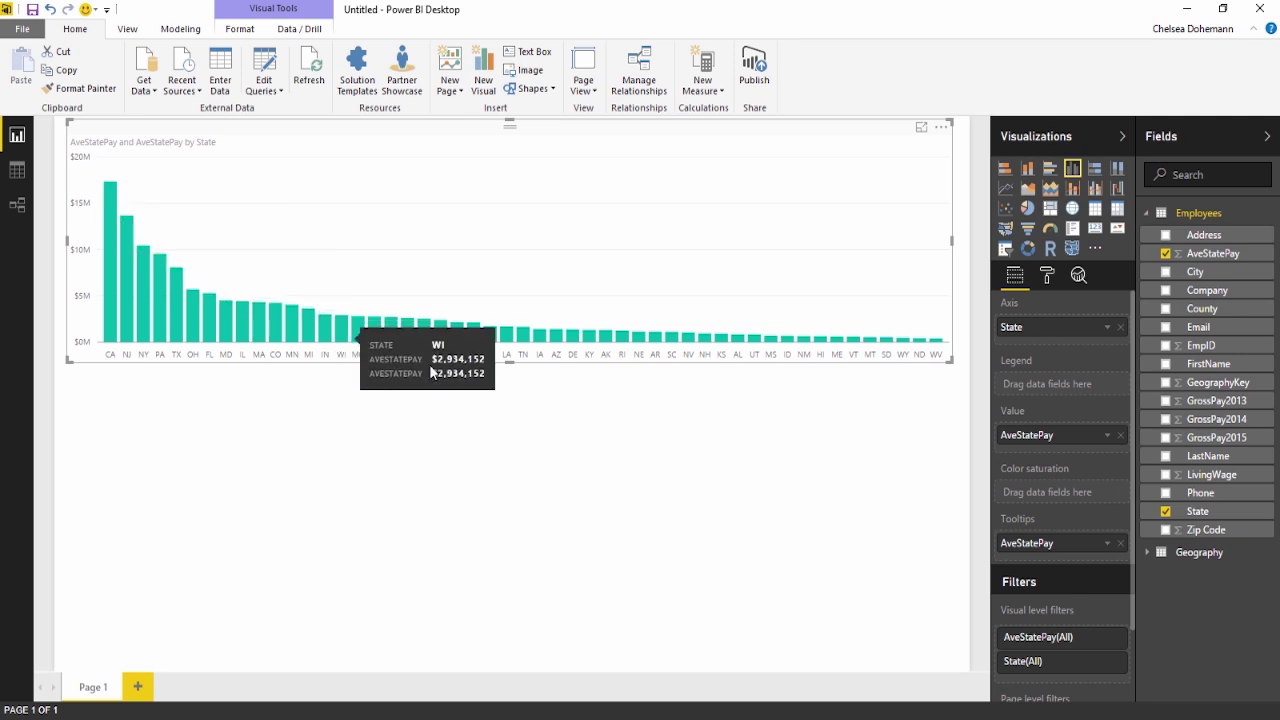
{"action": "left_click", "coordinate": [1121, 543]}
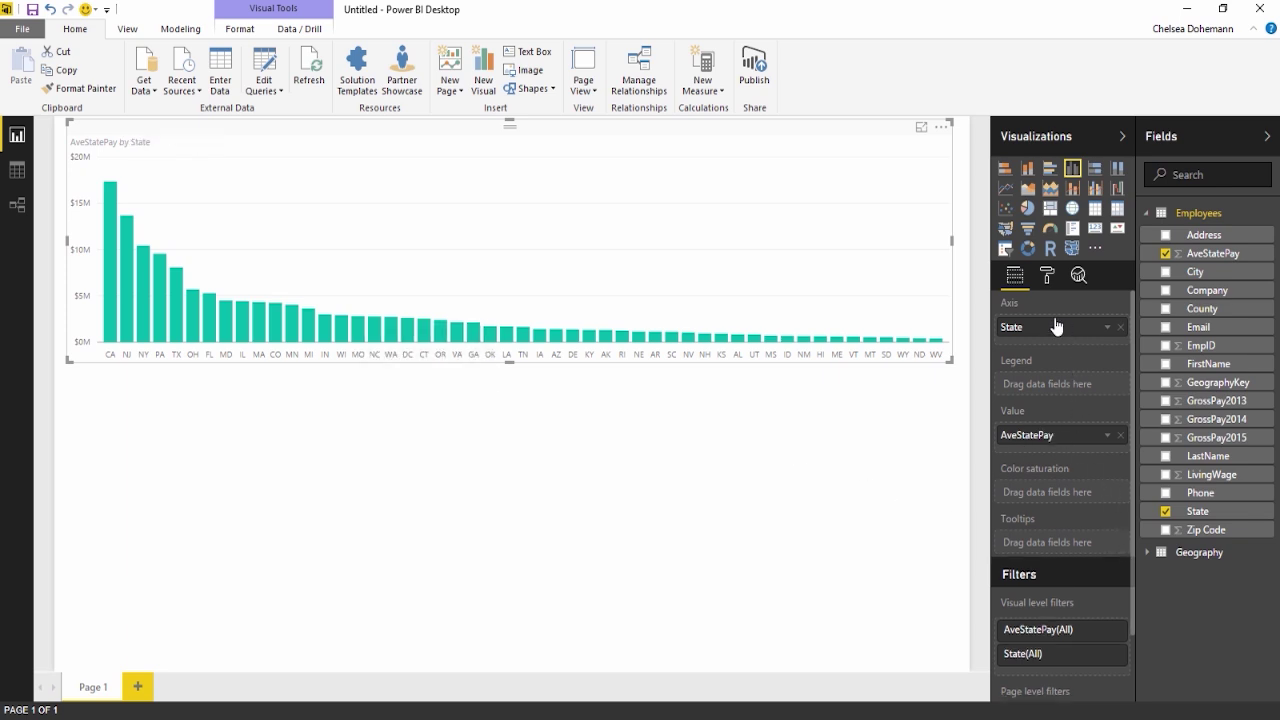
Step: Add GrossPay2013 and LivingWage to the state chart's tooltips and inspect the California bar
{"action": "mouse_move", "coordinate": [113, 256]}
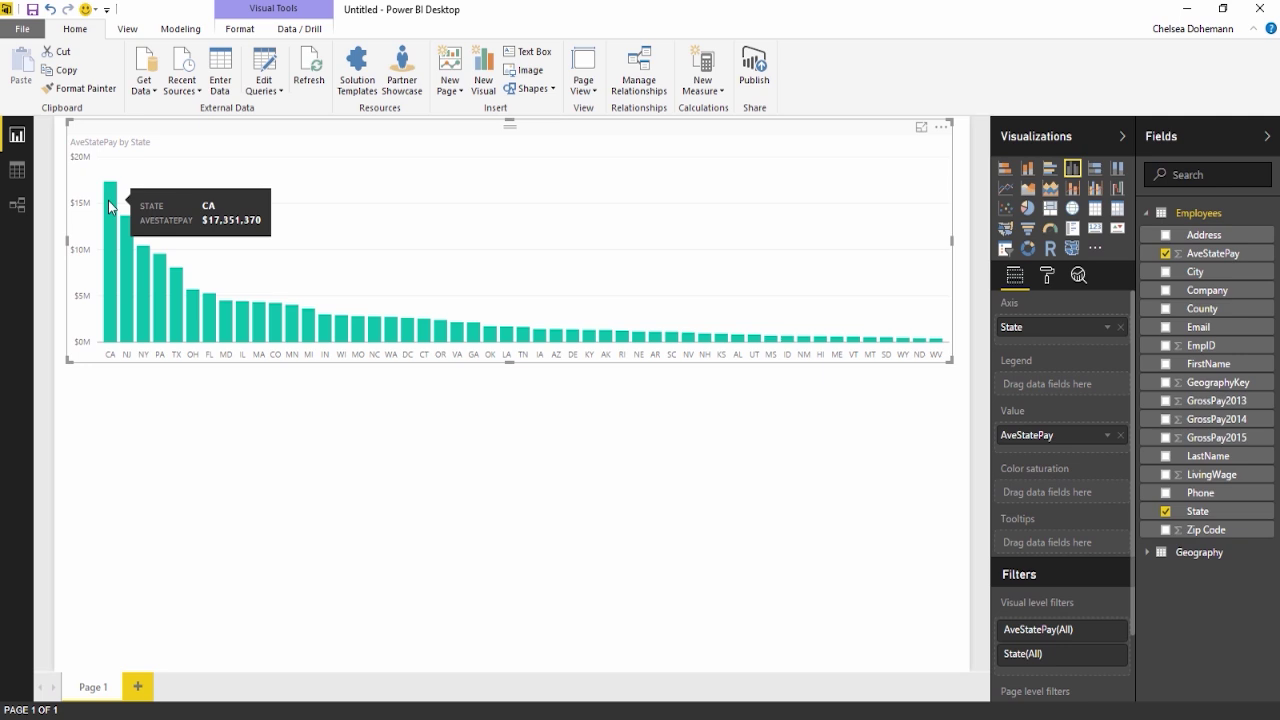
{"action": "left_click_drag", "start_coordinate": [1184, 398], "coordinate": [1060, 550]}
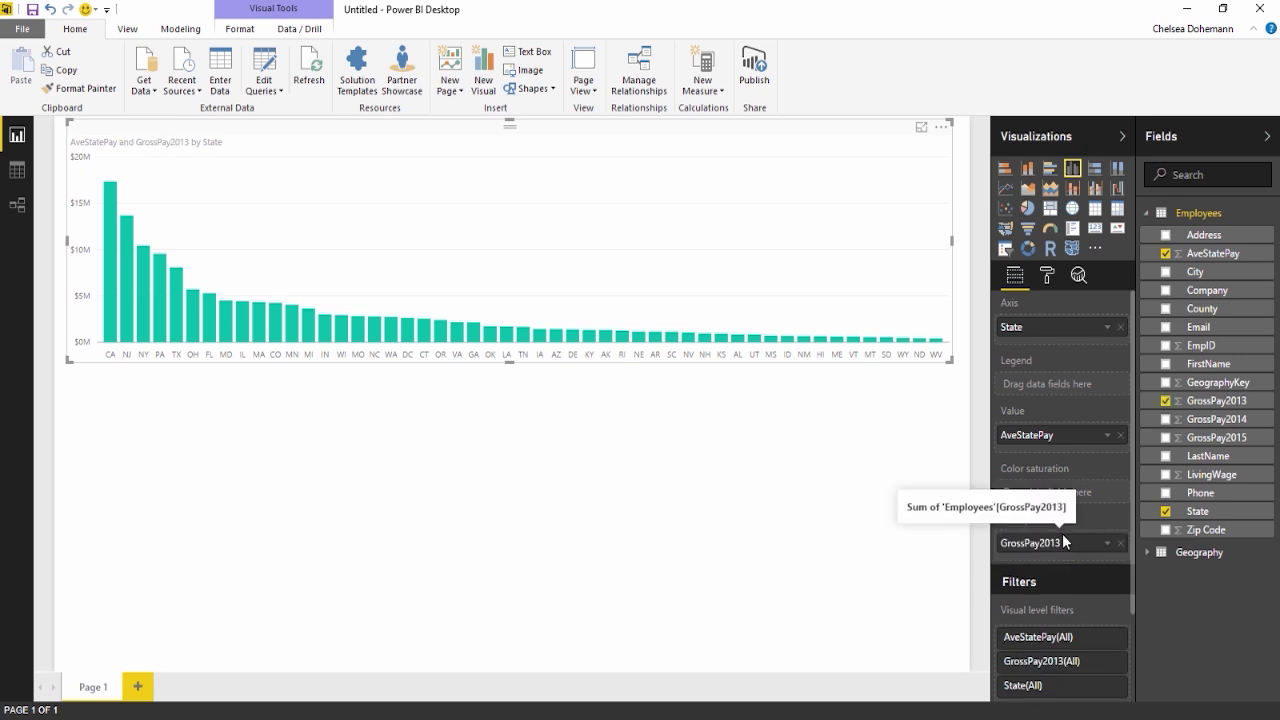
{"action": "left_click_drag", "start_coordinate": [1199, 476], "coordinate": [1065, 551]}
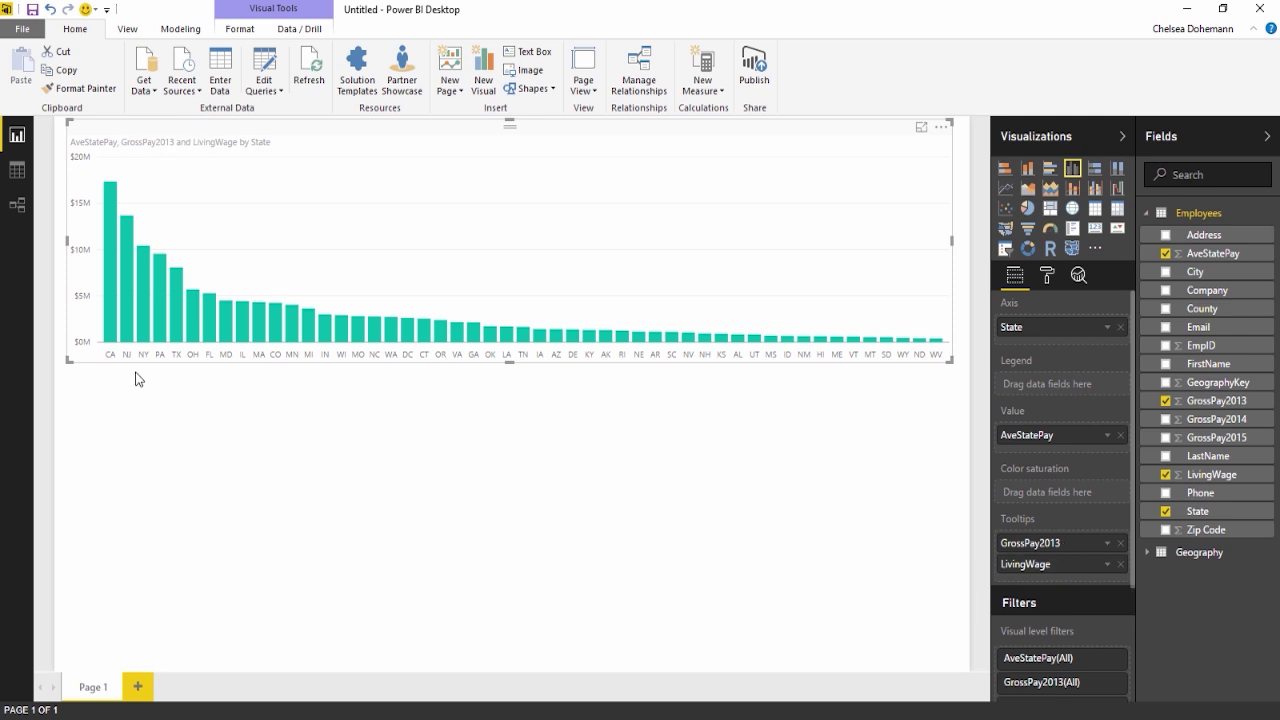
{"action": "mouse_move", "coordinate": [115, 230]}
Step: Delete the AveStatePay by State chart and create a clustered column chart of GrossPay2013, AveStatePay and LivingWage
{"action": "left_click", "coordinate": [441, 133]}
{"action": "key", "text": "Delete"}
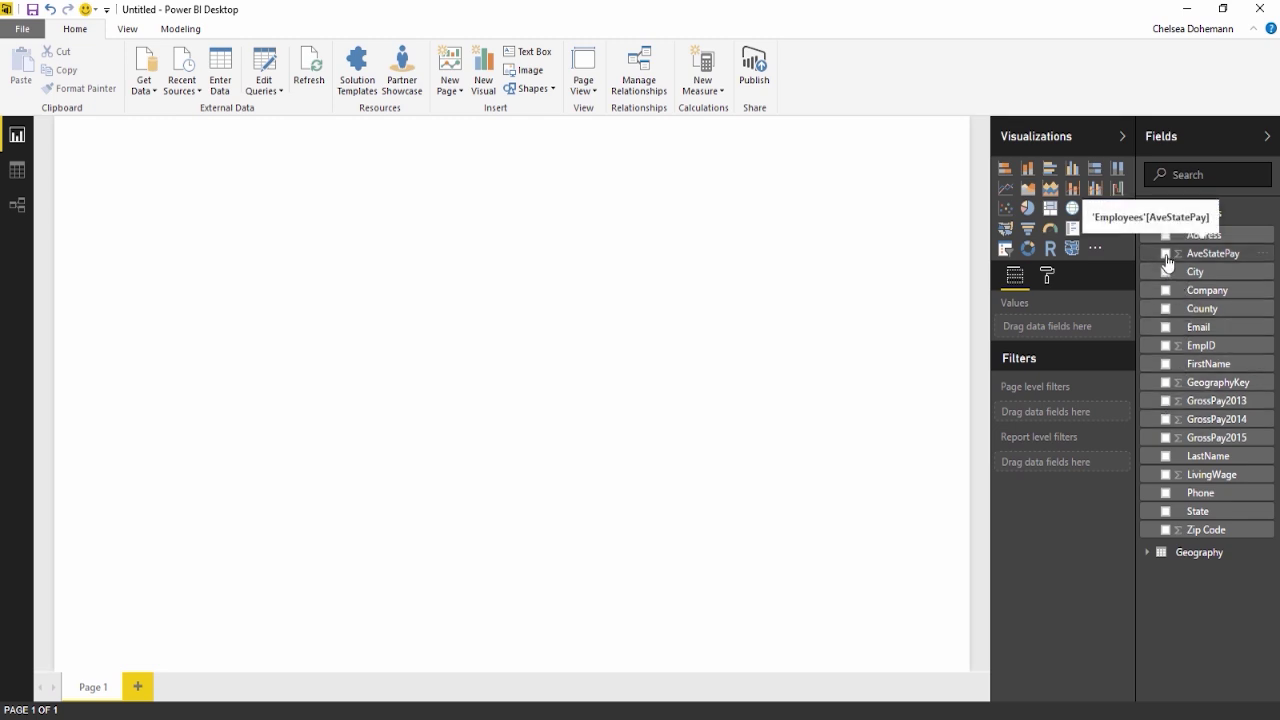
{"action": "left_click", "coordinate": [1165, 401]}
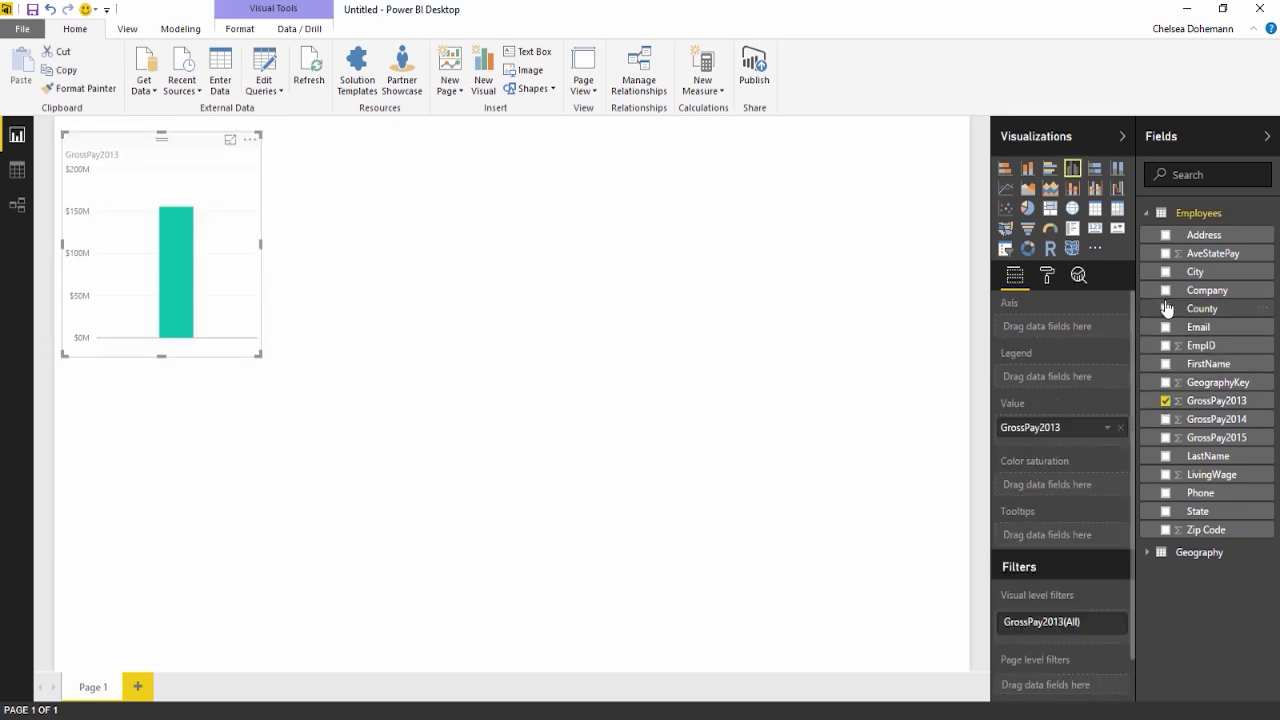
{"action": "left_click", "coordinate": [1165, 254]}
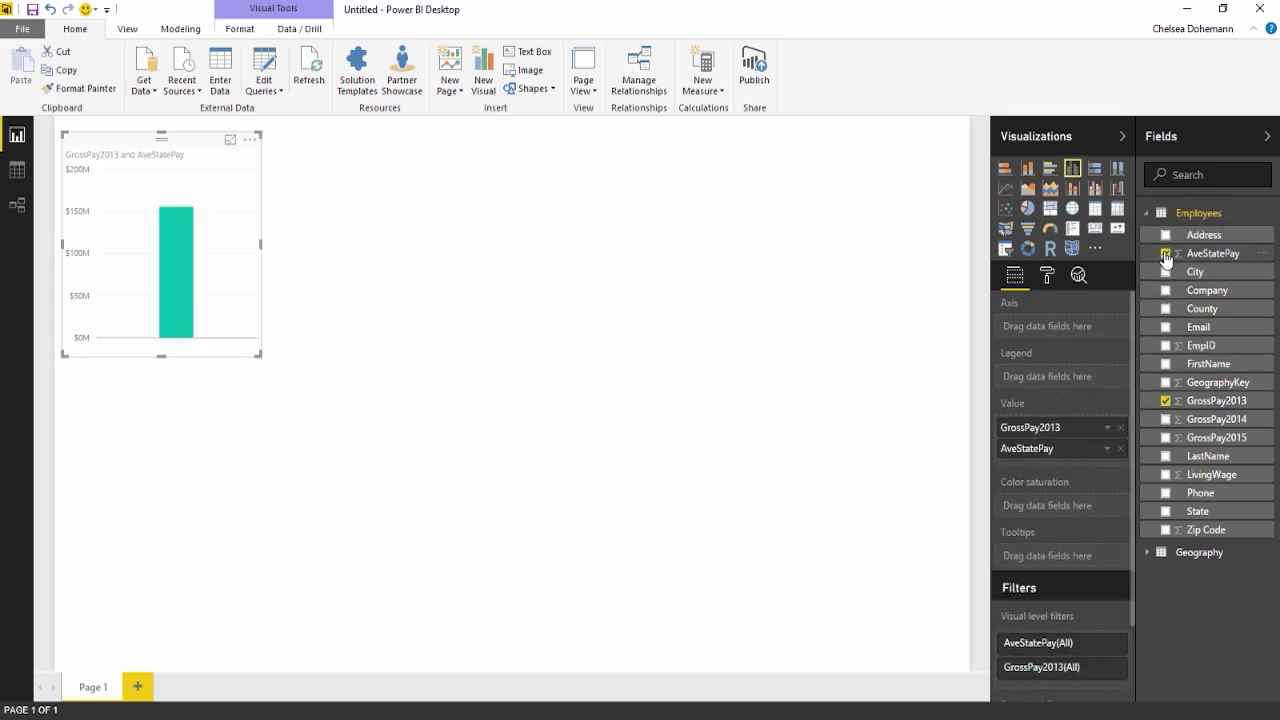
{"action": "left_click", "coordinate": [1165, 475]}
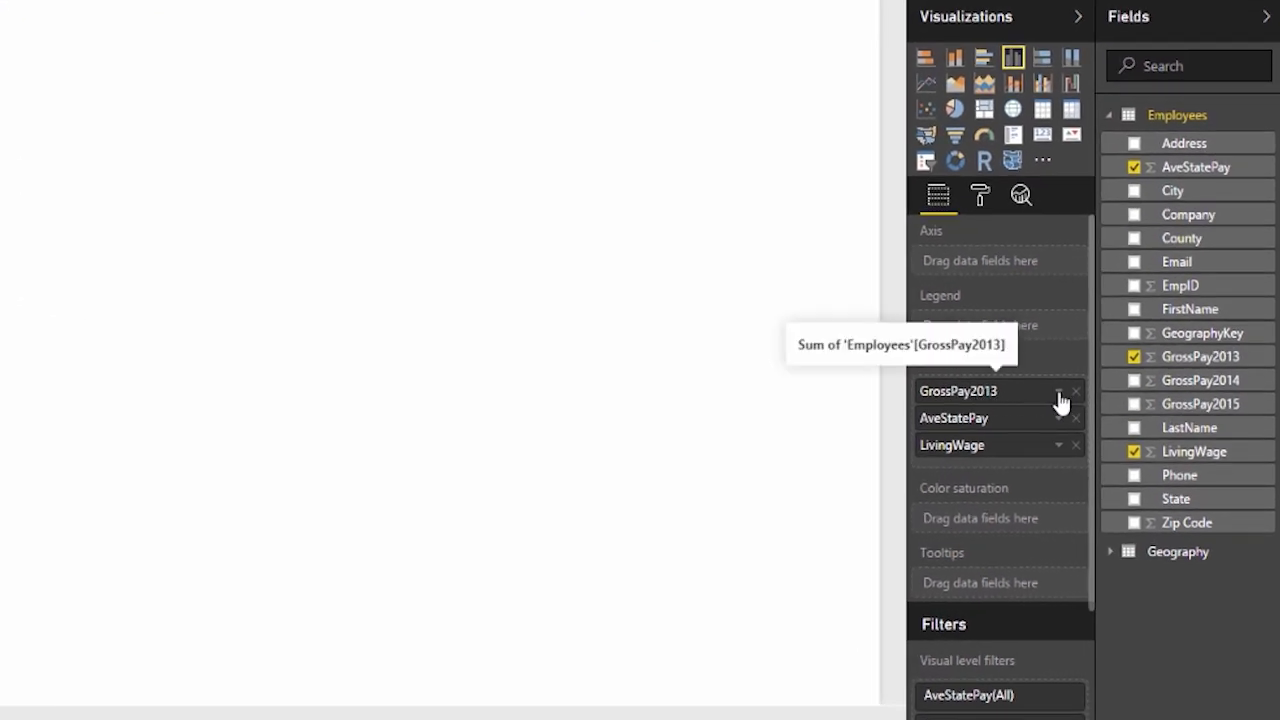
Step: Set the aggregation of GrossPay2013, AveStatePay and LivingWage in the column chart to Average
{"action": "left_click", "coordinate": [1059, 394]}
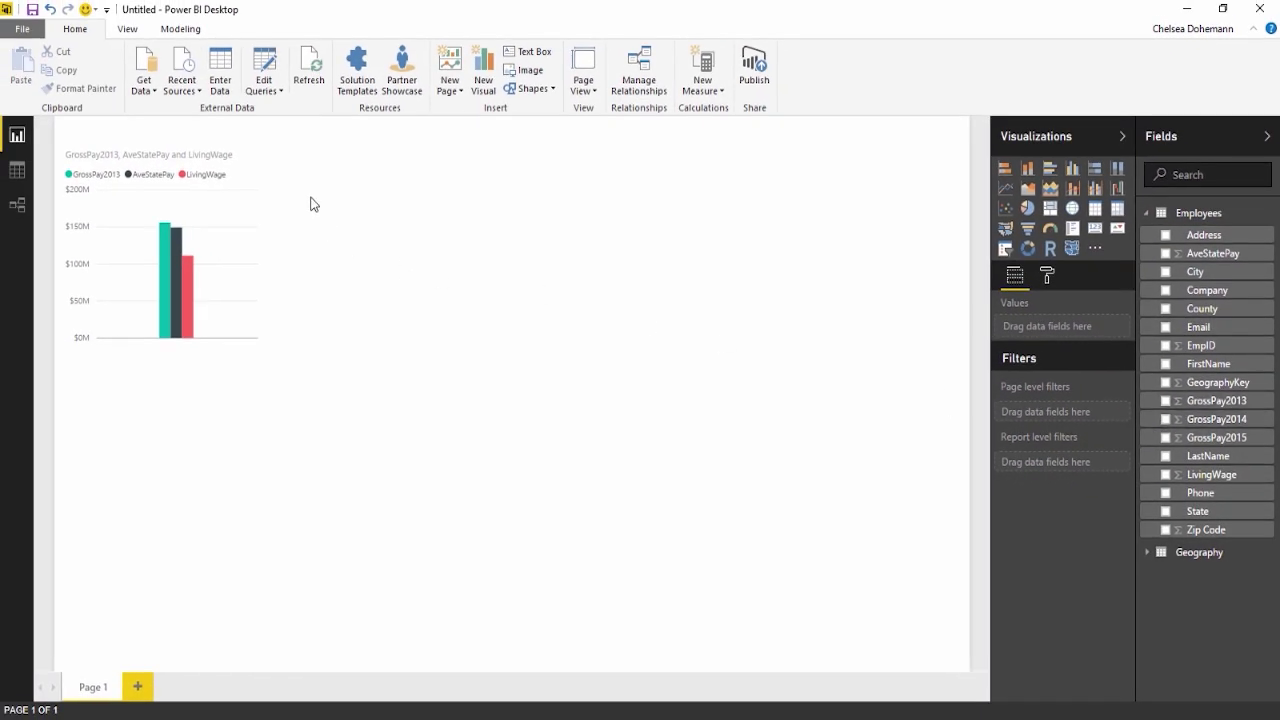
{"action": "left_click", "coordinate": [215, 152]}
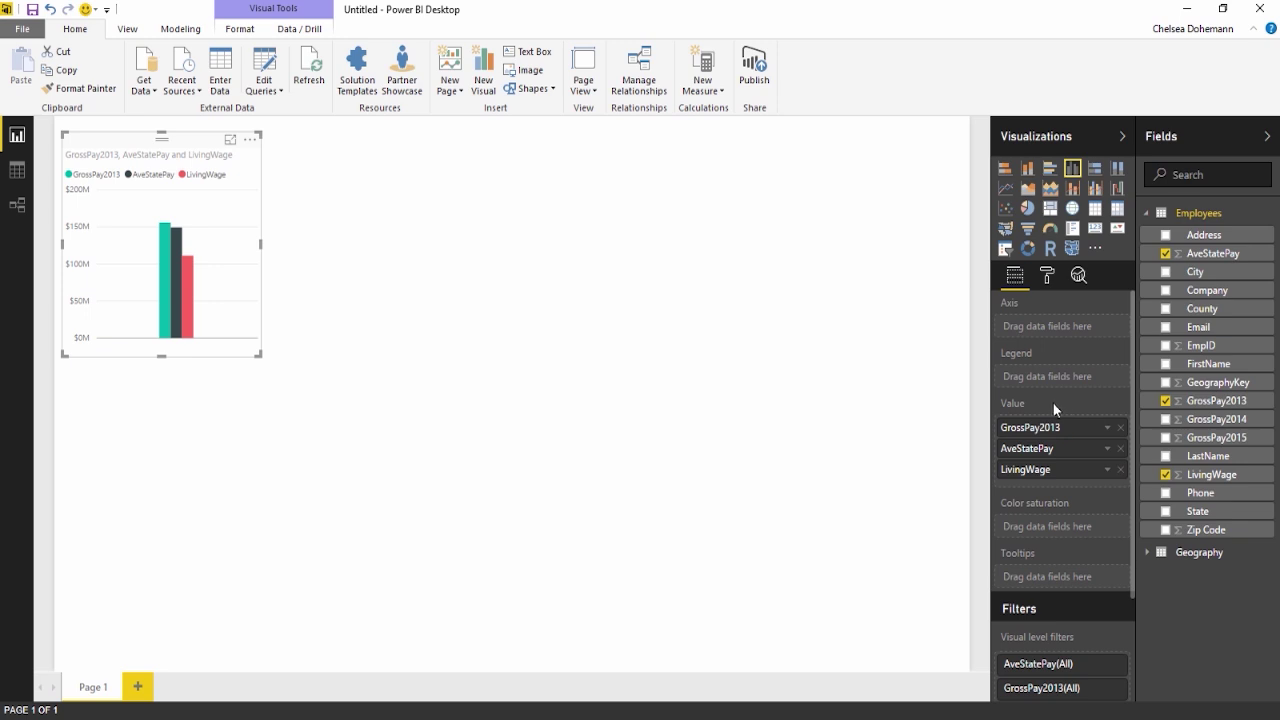
{"action": "left_click", "coordinate": [1108, 428]}
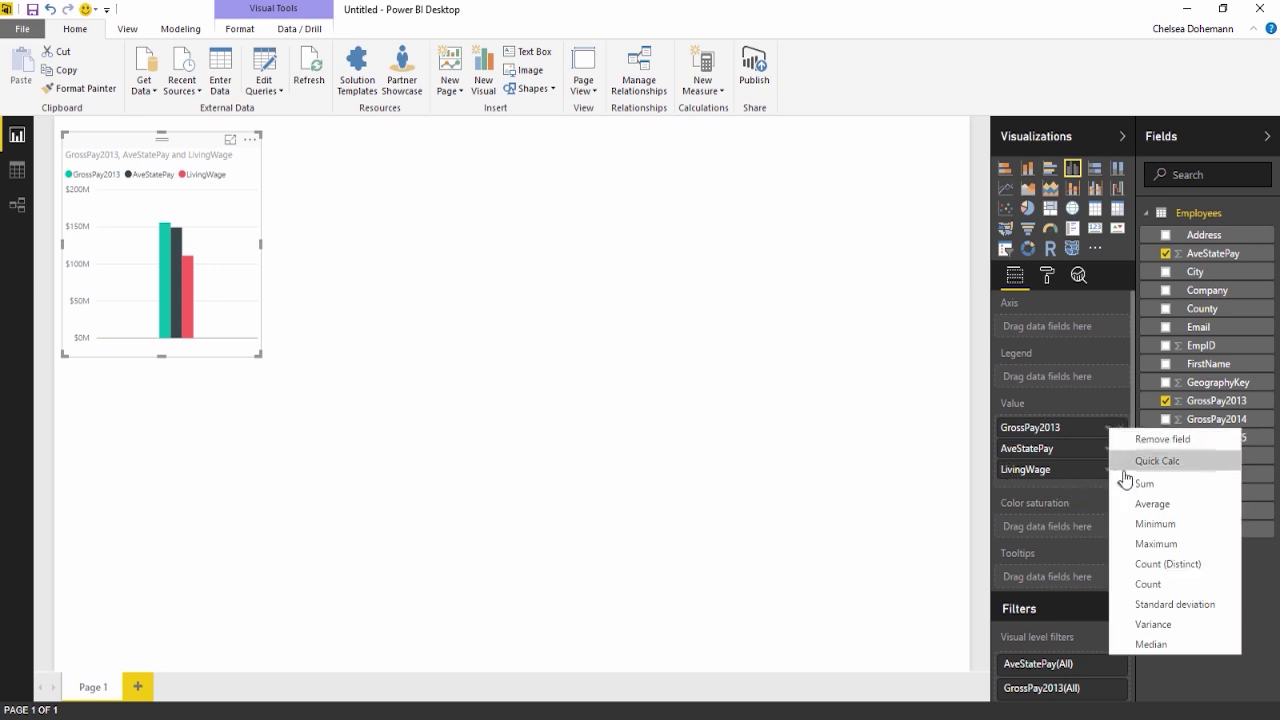
{"action": "left_click", "coordinate": [1136, 504]}
{"action": "left_click", "coordinate": [1107, 448]}
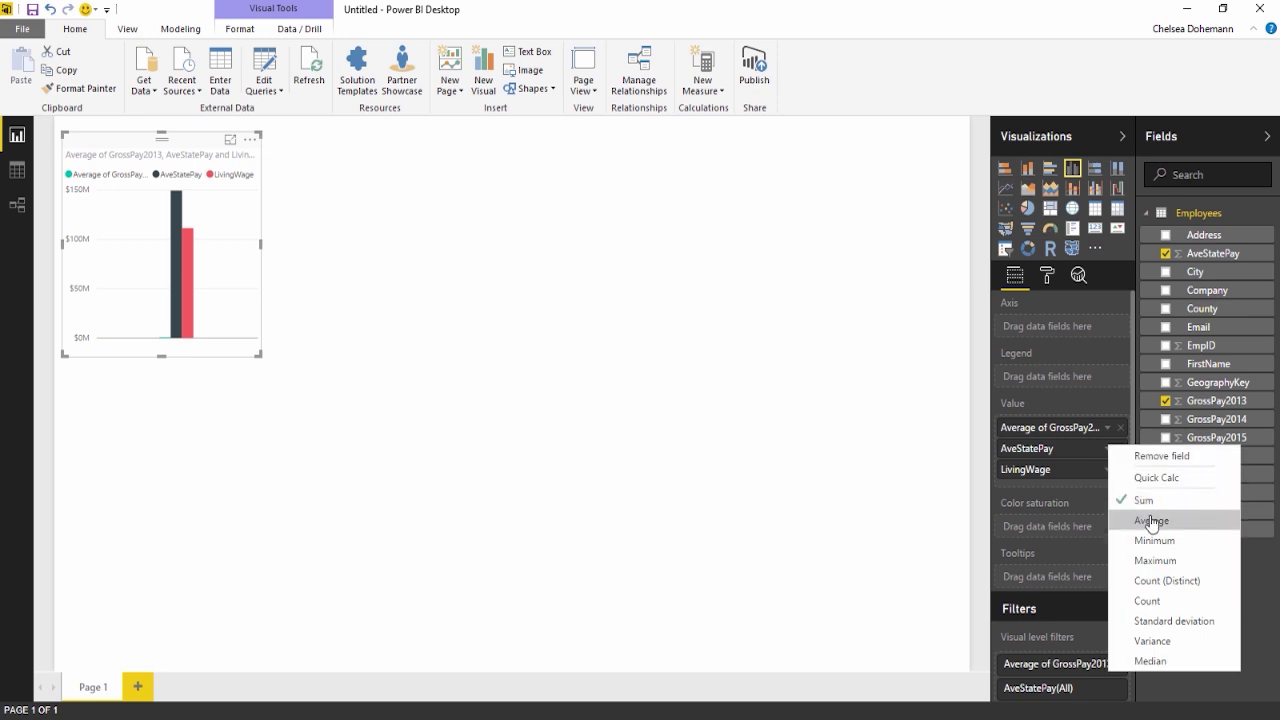
{"action": "left_click", "coordinate": [1149, 522]}
{"action": "left_click", "coordinate": [1107, 469]}
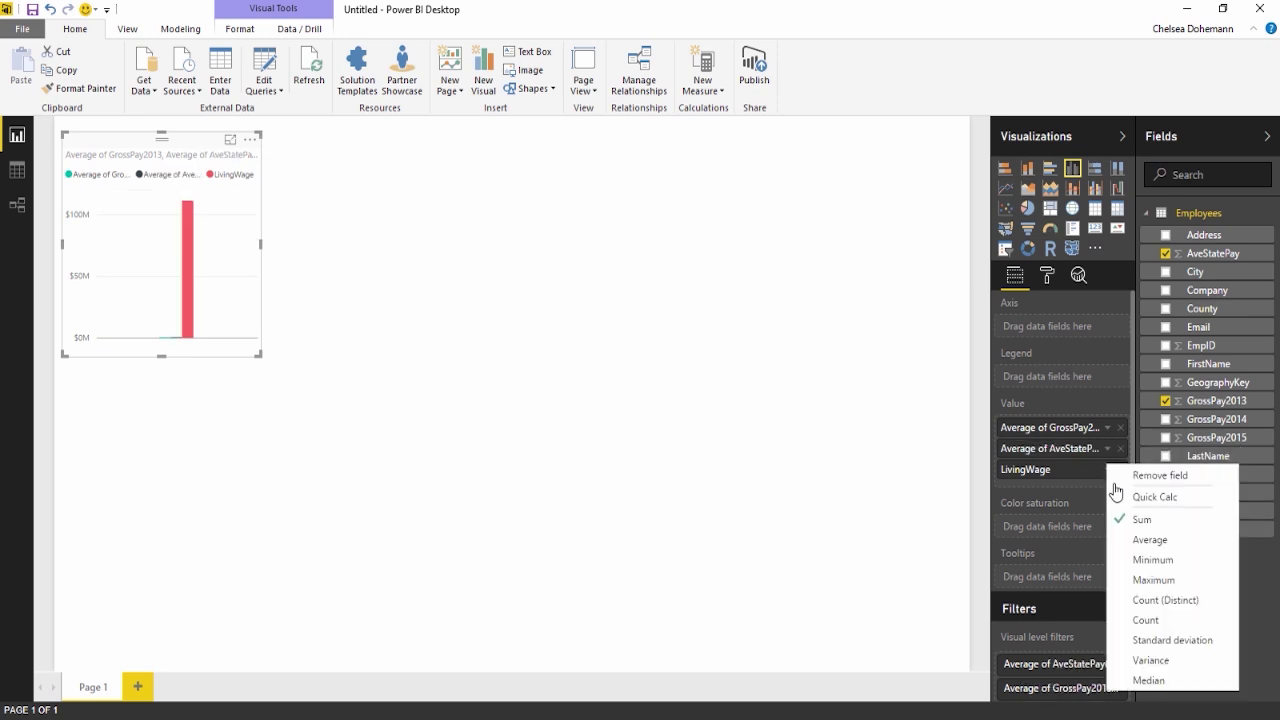
{"action": "left_click", "coordinate": [1148, 541]}
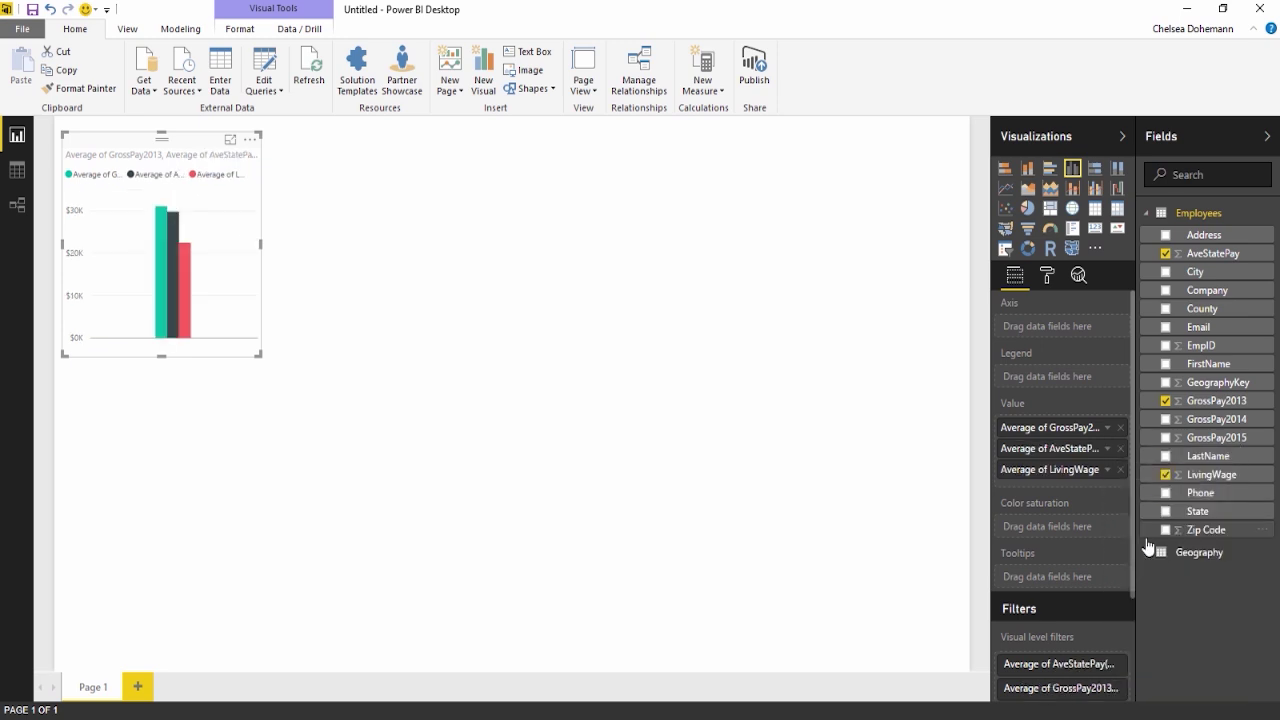
Step: Enlarge the column chart slightly and set its legend position to Right
{"action": "left_click_drag", "start_coordinate": [259, 356], "coordinate": [318, 368]}
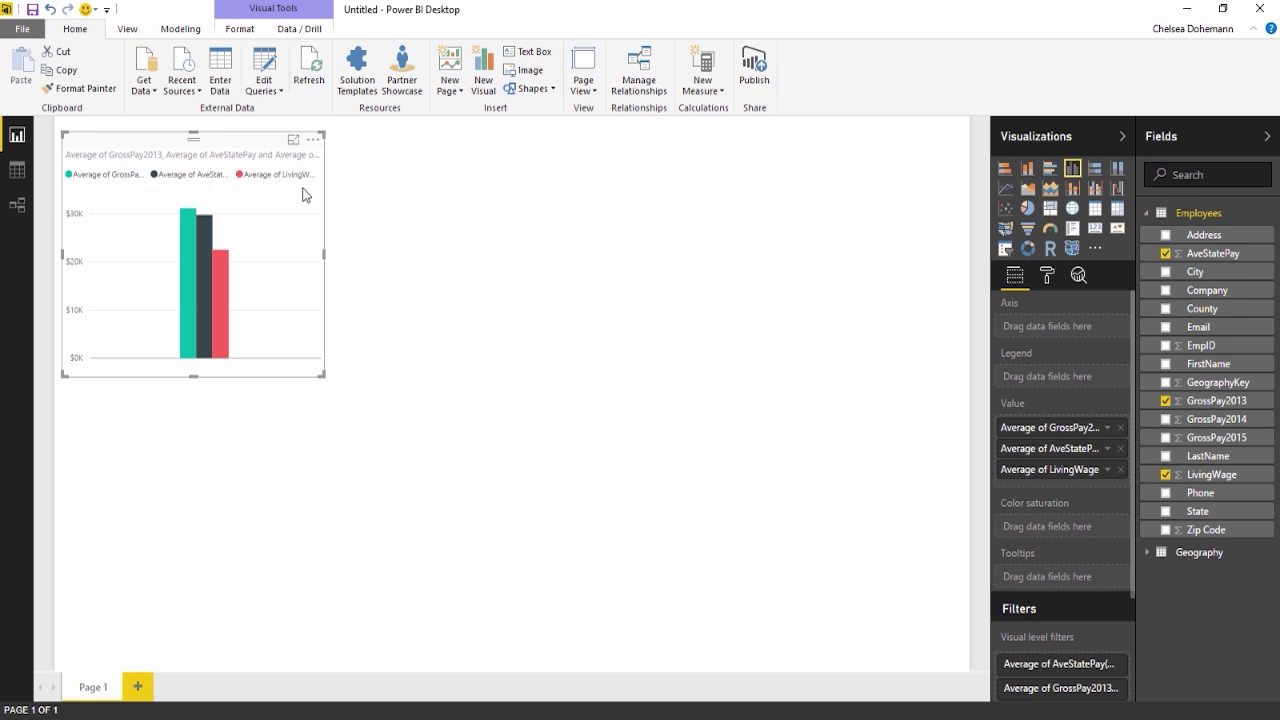
{"action": "left_click_drag", "start_coordinate": [323, 256], "coordinate": [287, 260]}
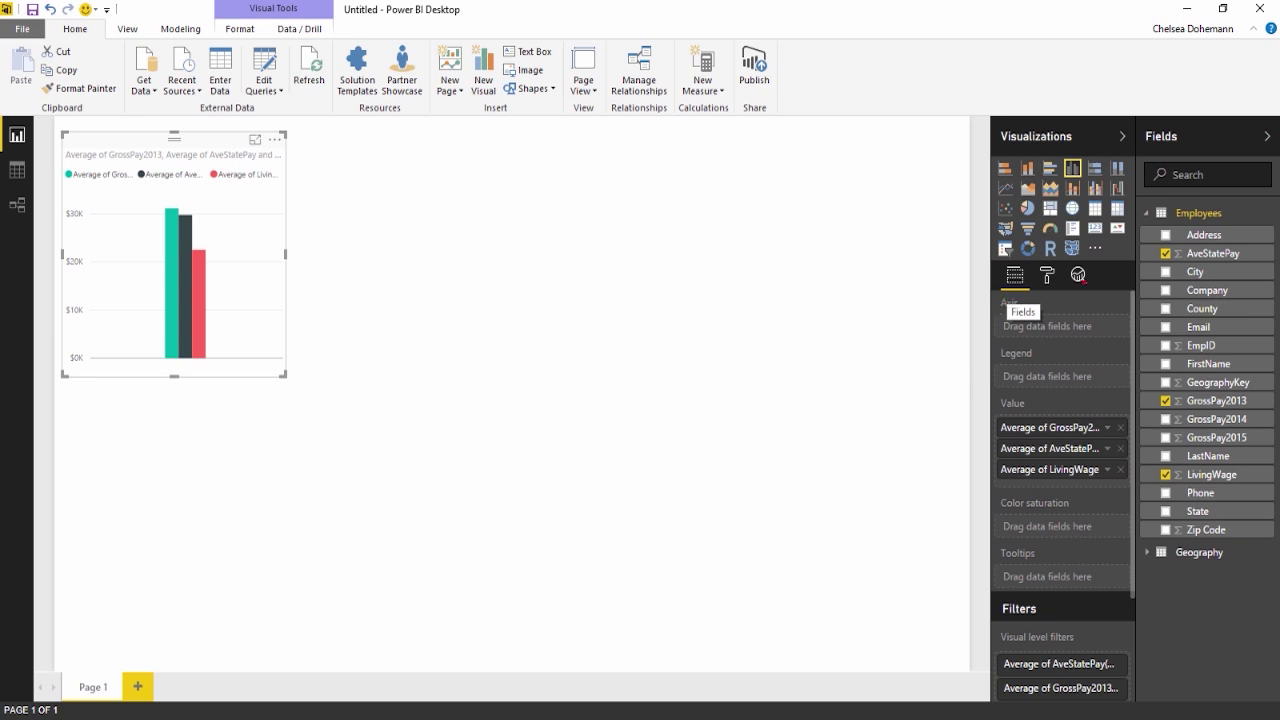
{"action": "left_click", "coordinate": [1055, 284]}
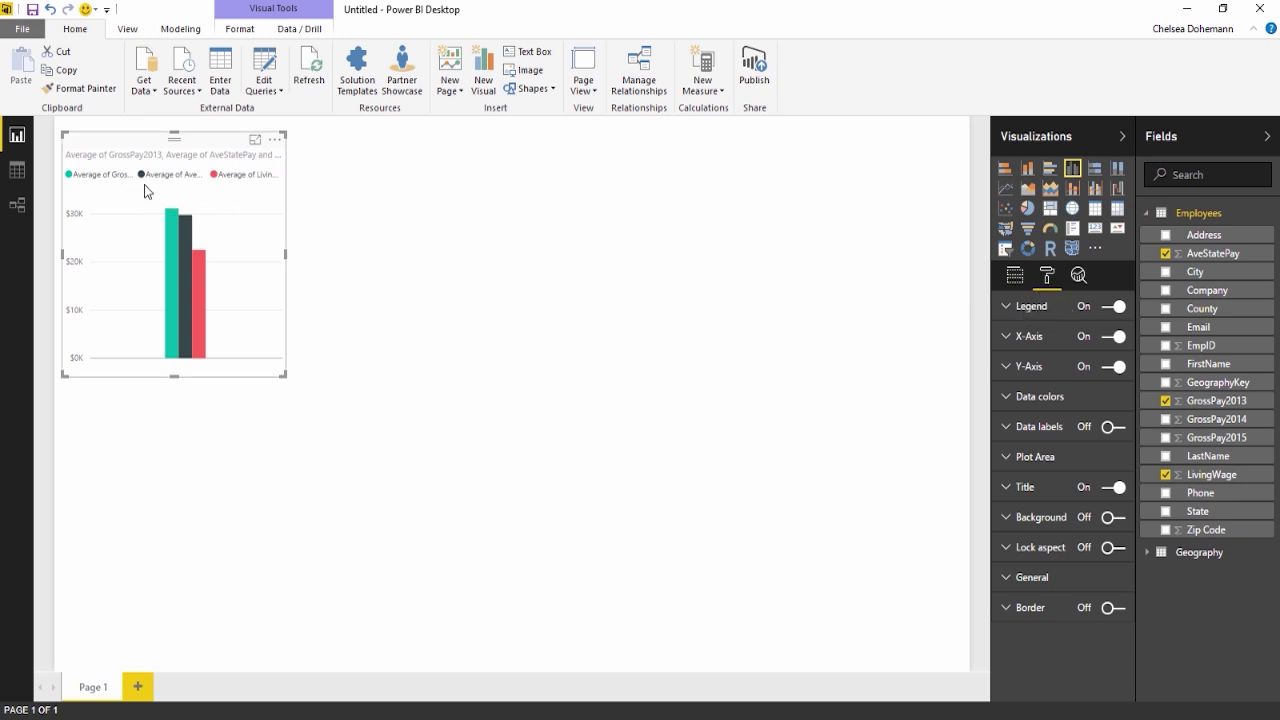
{"action": "left_click", "coordinate": [1052, 314]}
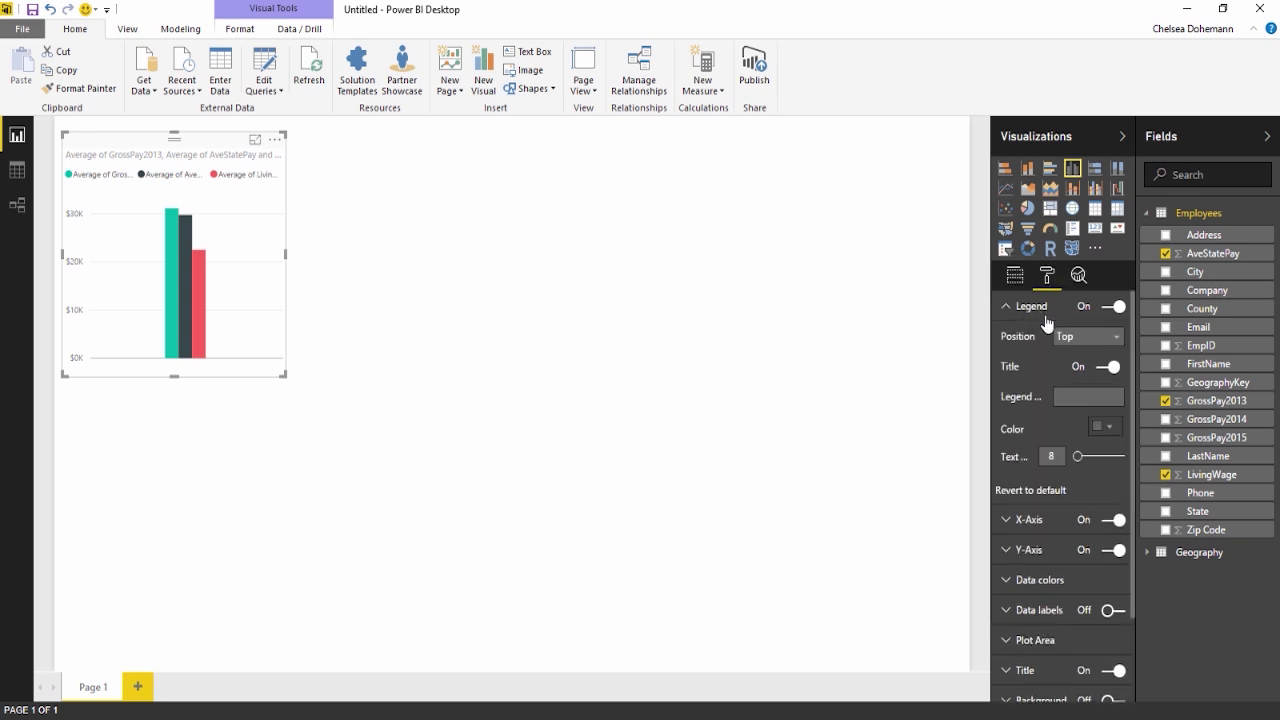
{"action": "left_click", "coordinate": [1117, 343]}
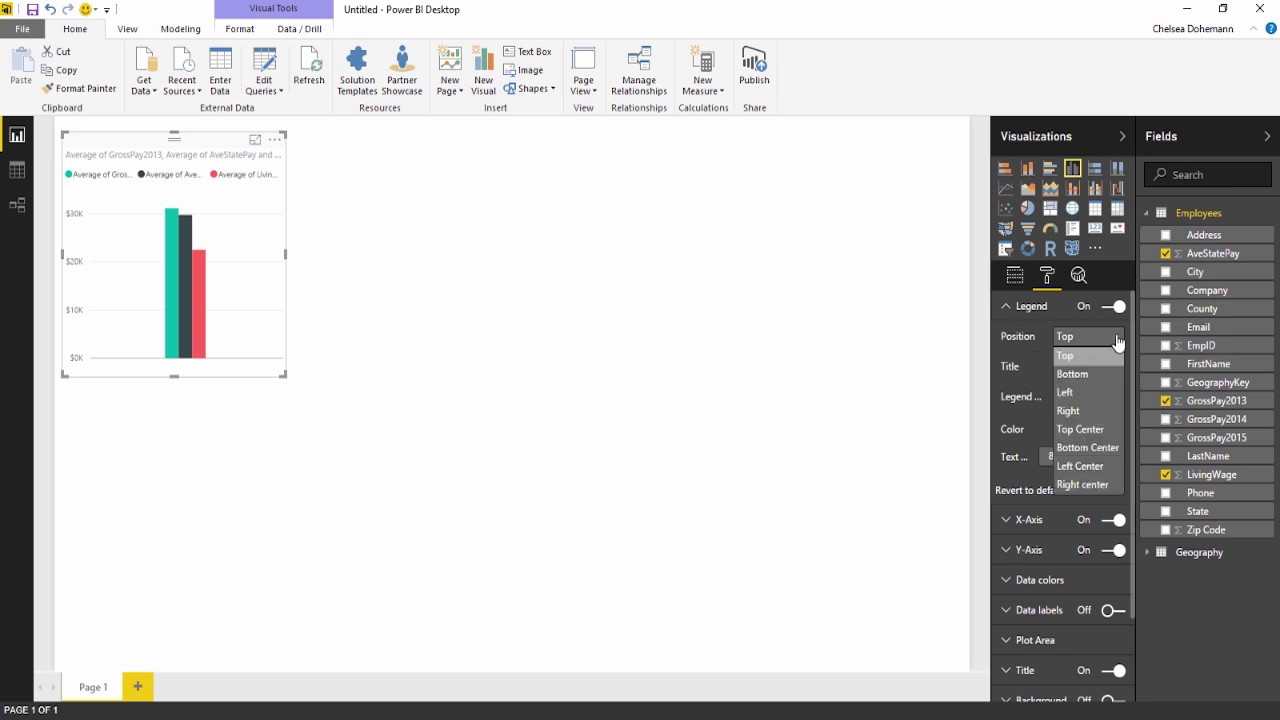
{"action": "left_click", "coordinate": [1099, 413]}
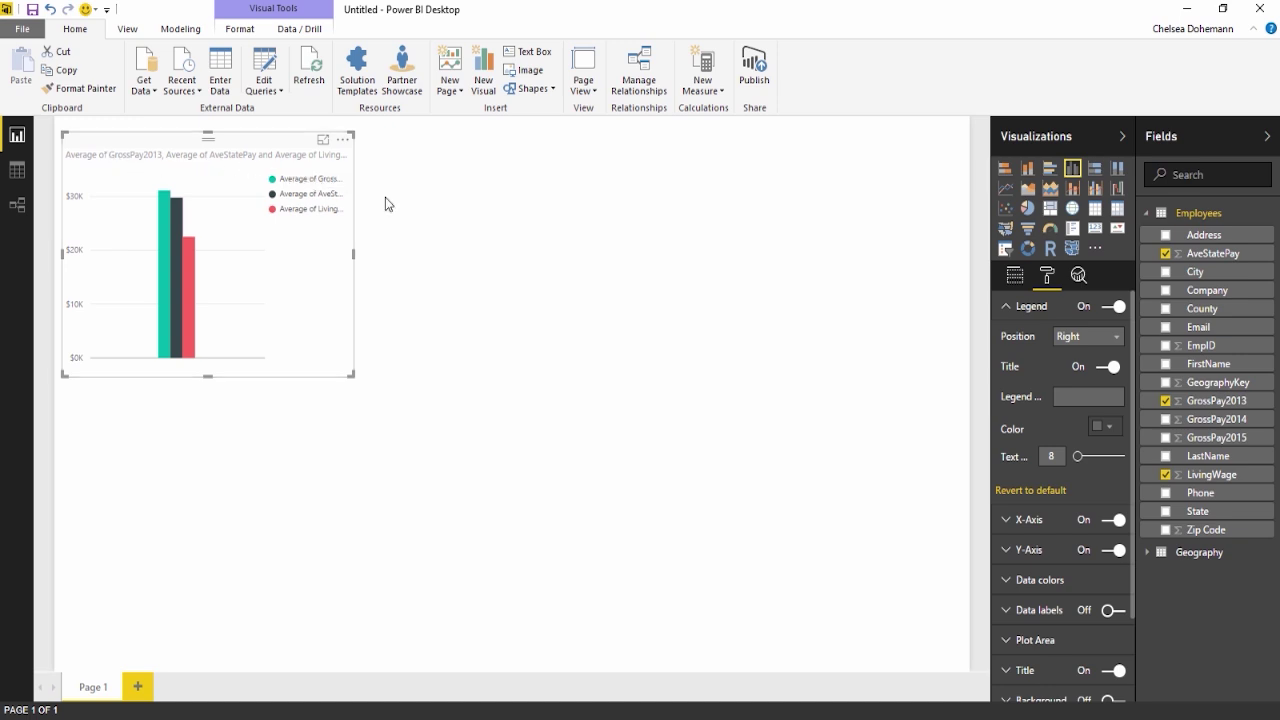
Step: Set the column chart's title text to "Pay vs. Ave State Pay vs. Living Wage"
{"action": "scroll", "coordinate": [1050, 570], "scroll_direction": "down", "scroll_amount": 2}
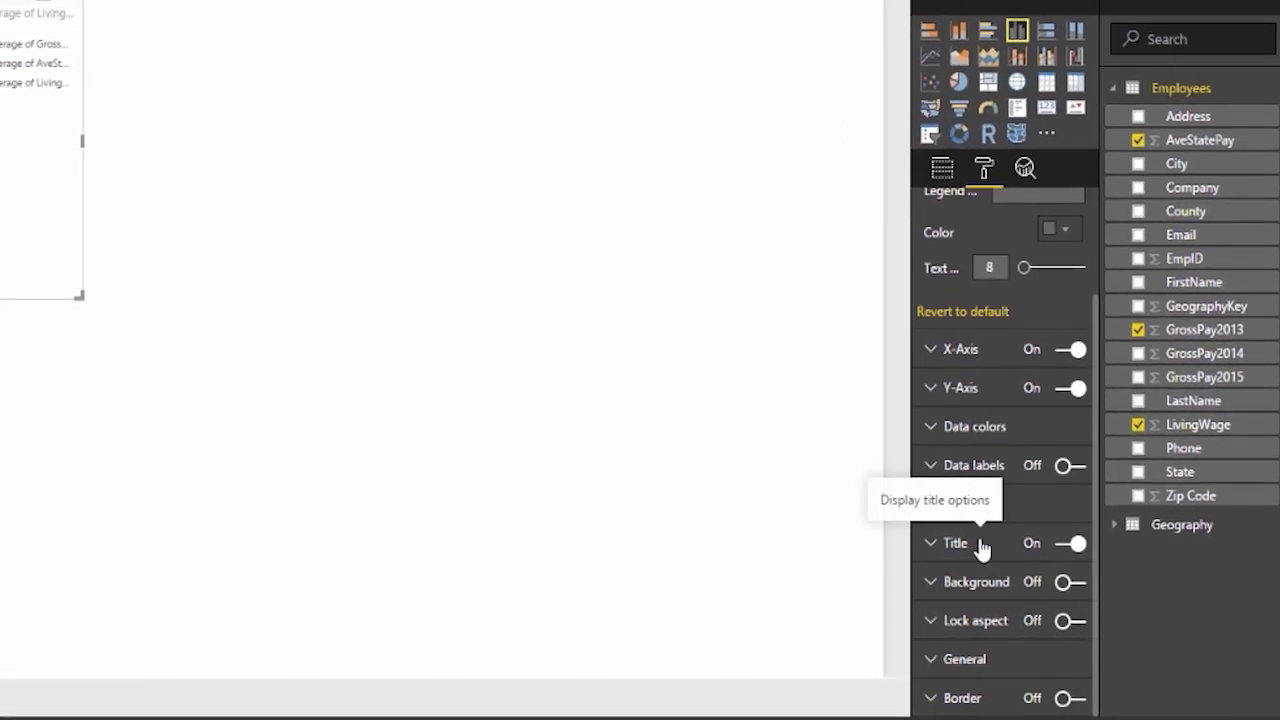
{"action": "left_click", "coordinate": [981, 546]}
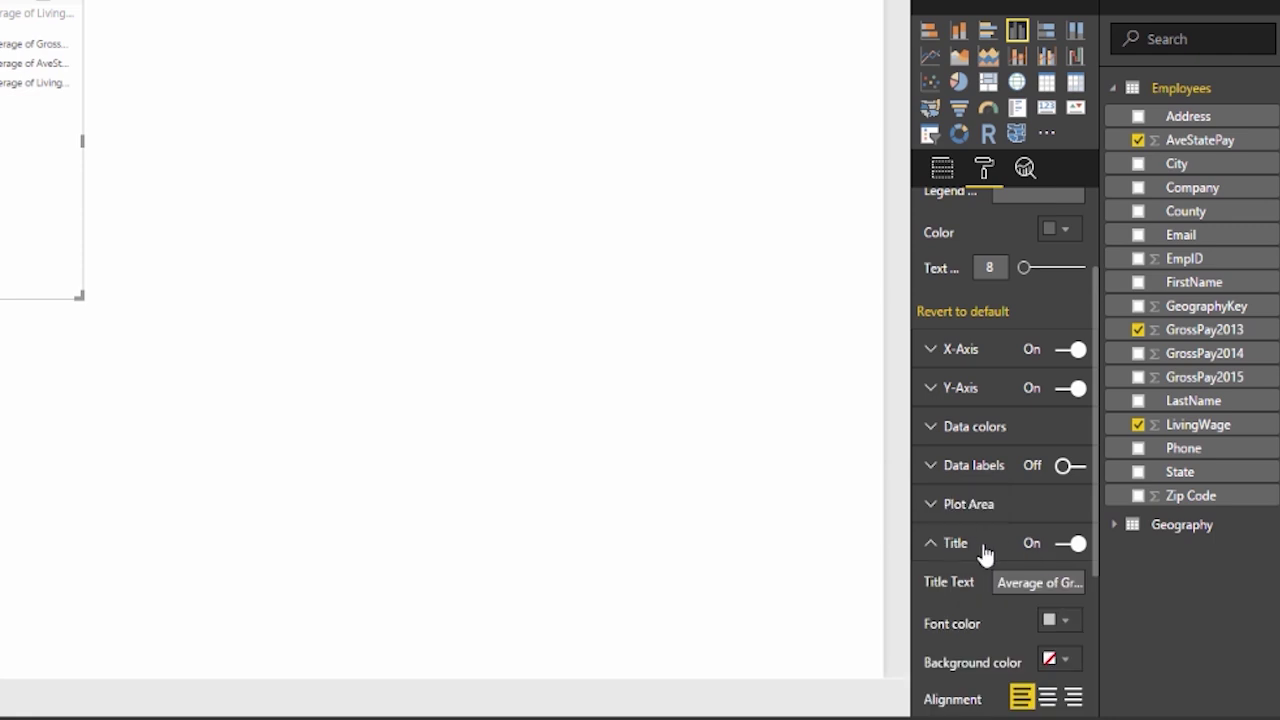
{"action": "scroll", "coordinate": [985, 553], "scroll_direction": "down", "scroll_amount": 3}
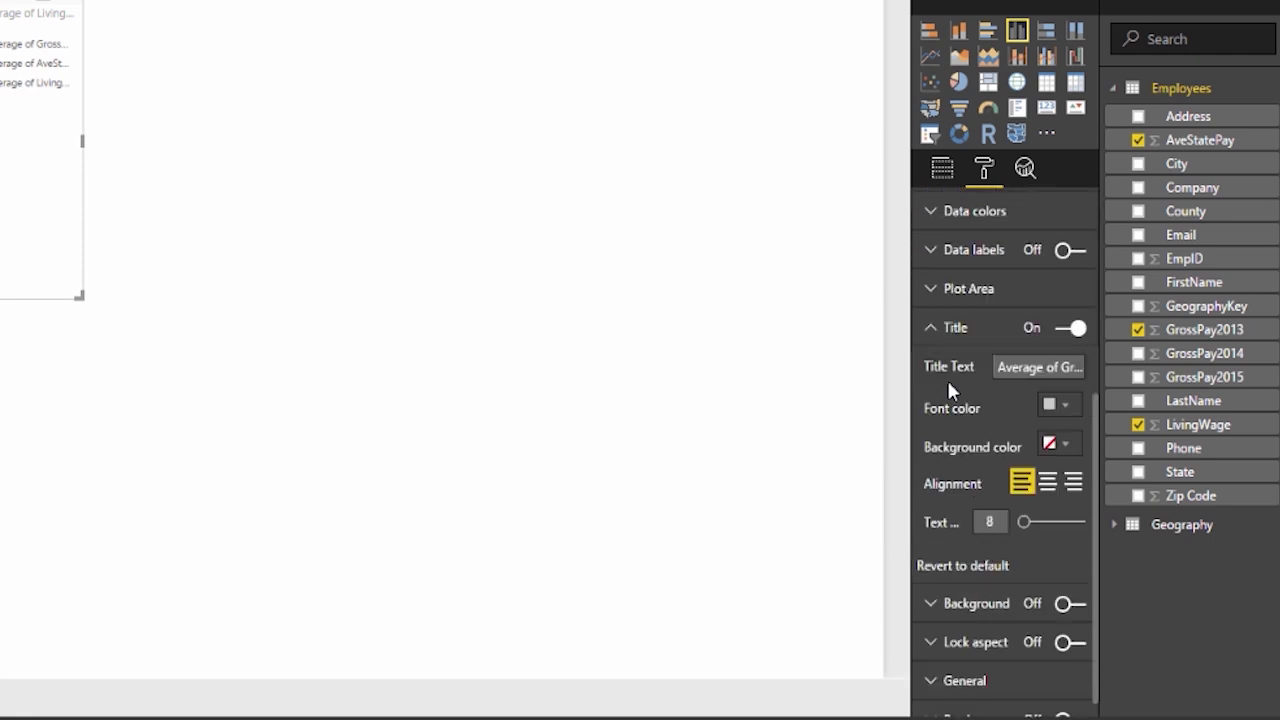
{"action": "left_click_drag", "start_coordinate": [1000, 367], "coordinate": [1137, 383]}
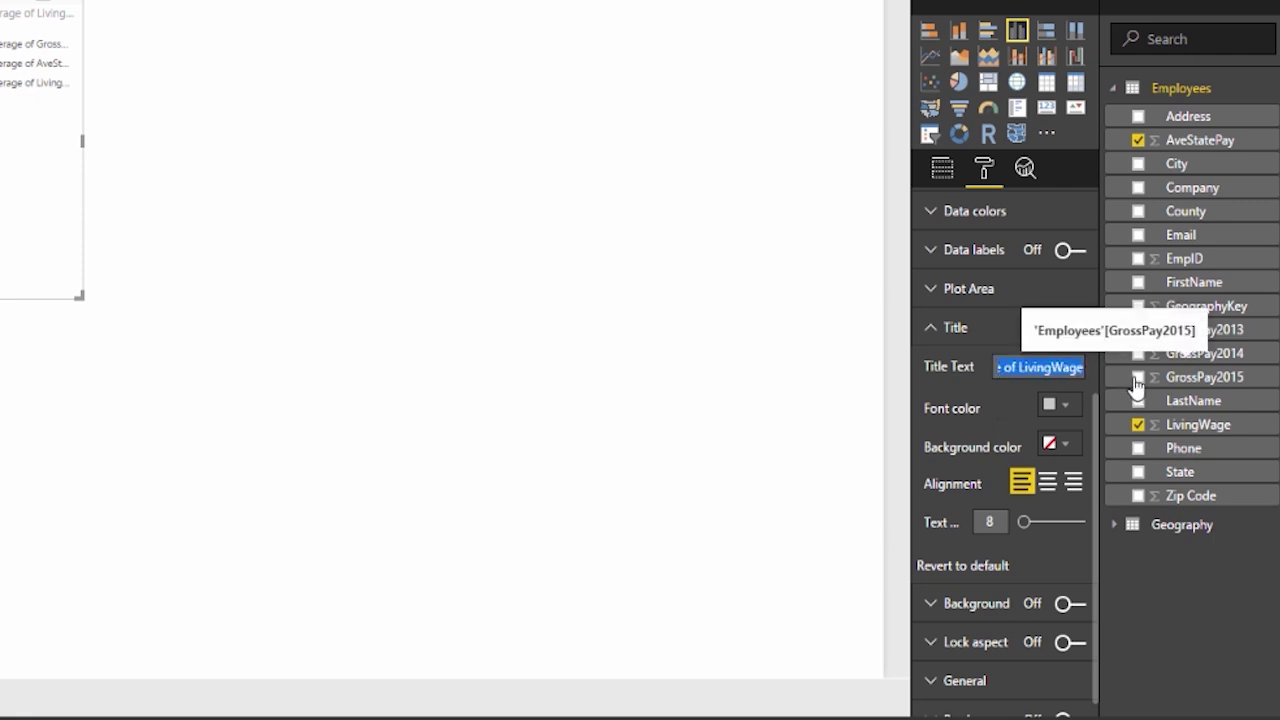
{"action": "type", "text": "Pay "}
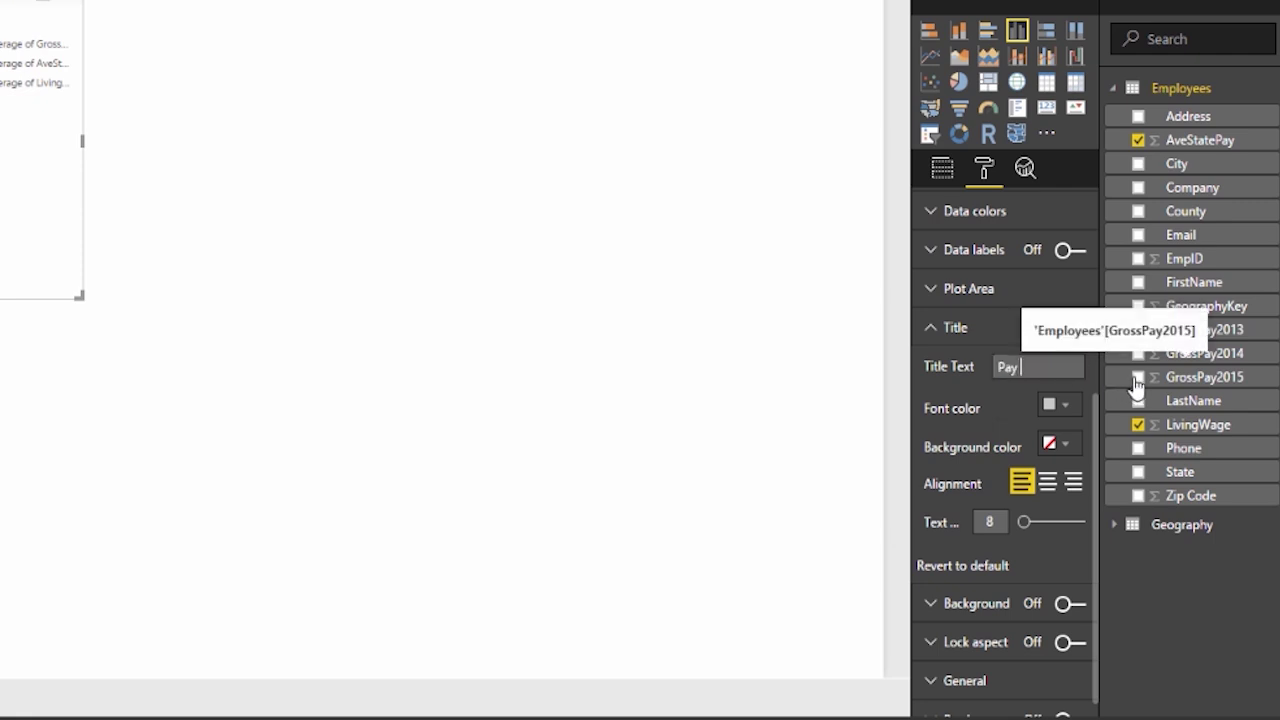
{"action": "type", "text": "vs. Ave State Pay v"}
{"action": "type", "text": "s. Living"}
{"action": "type", "text": " Wage"}
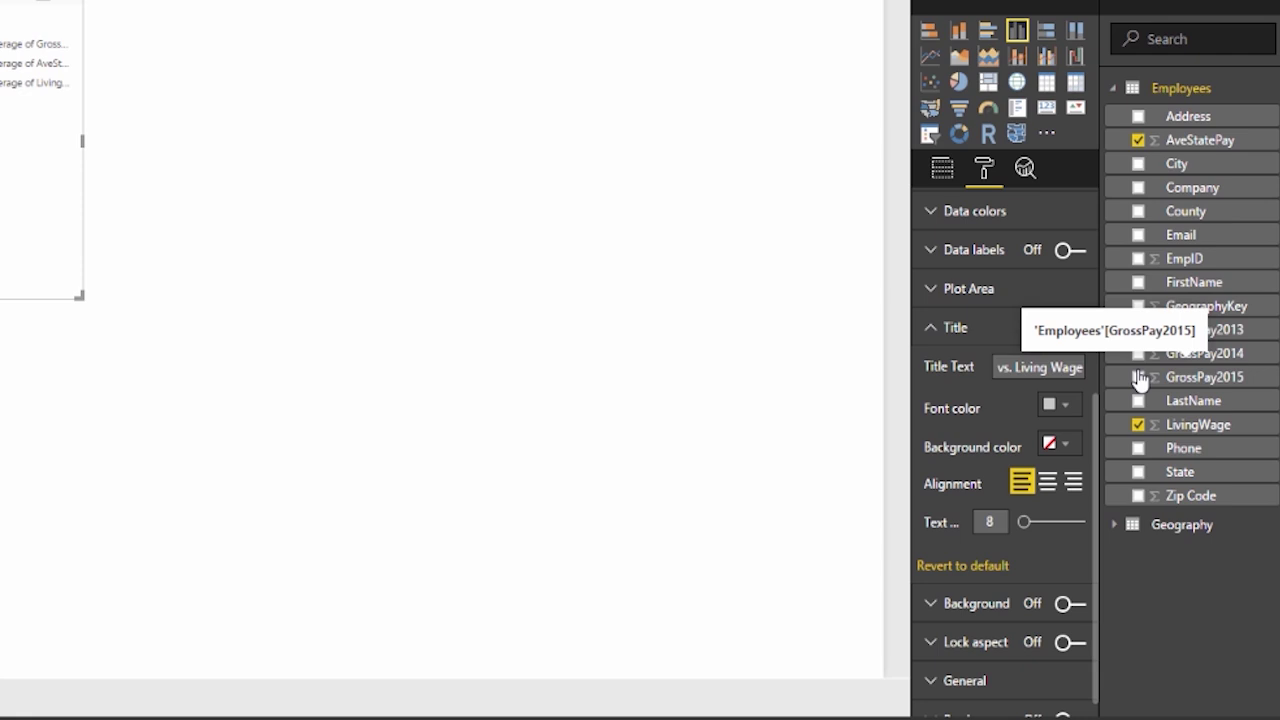
Step: Change the chart title's font color to a dark gray and check the average values of the columns
{"action": "left_click", "coordinate": [1074, 411]}
{"action": "left_click", "coordinate": [1066, 406]}
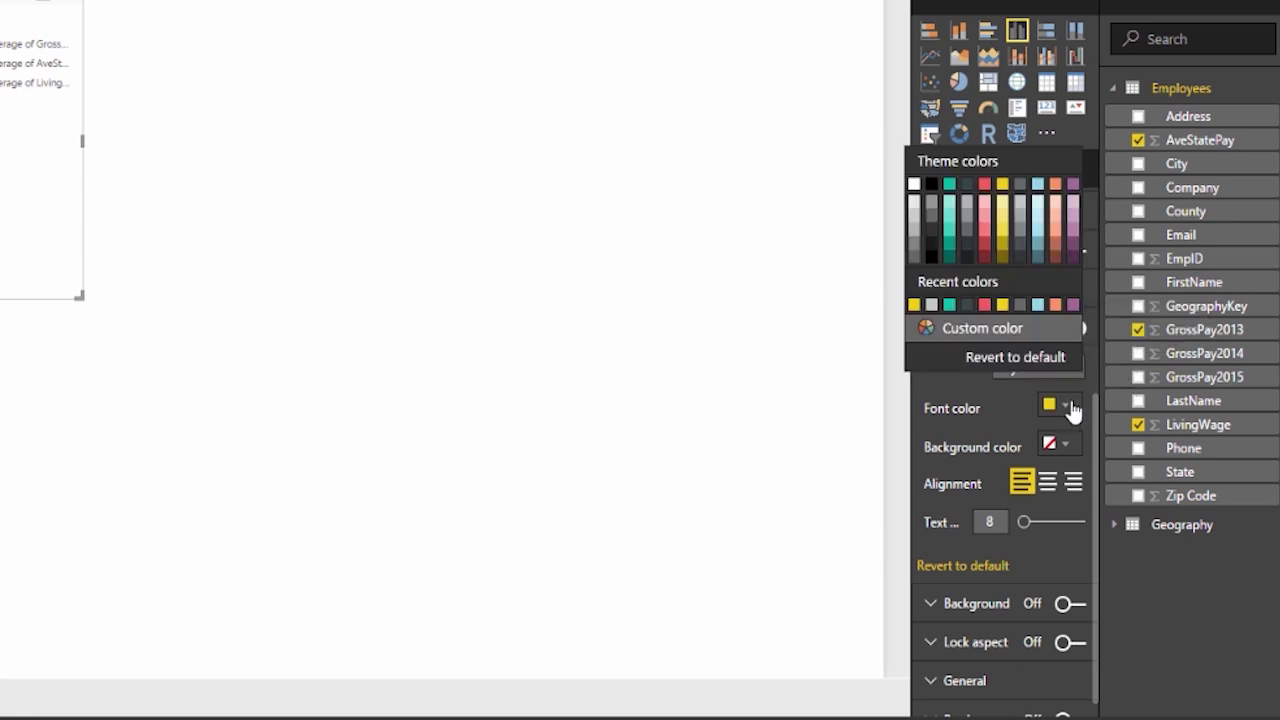
{"action": "left_click", "coordinate": [975, 205]}
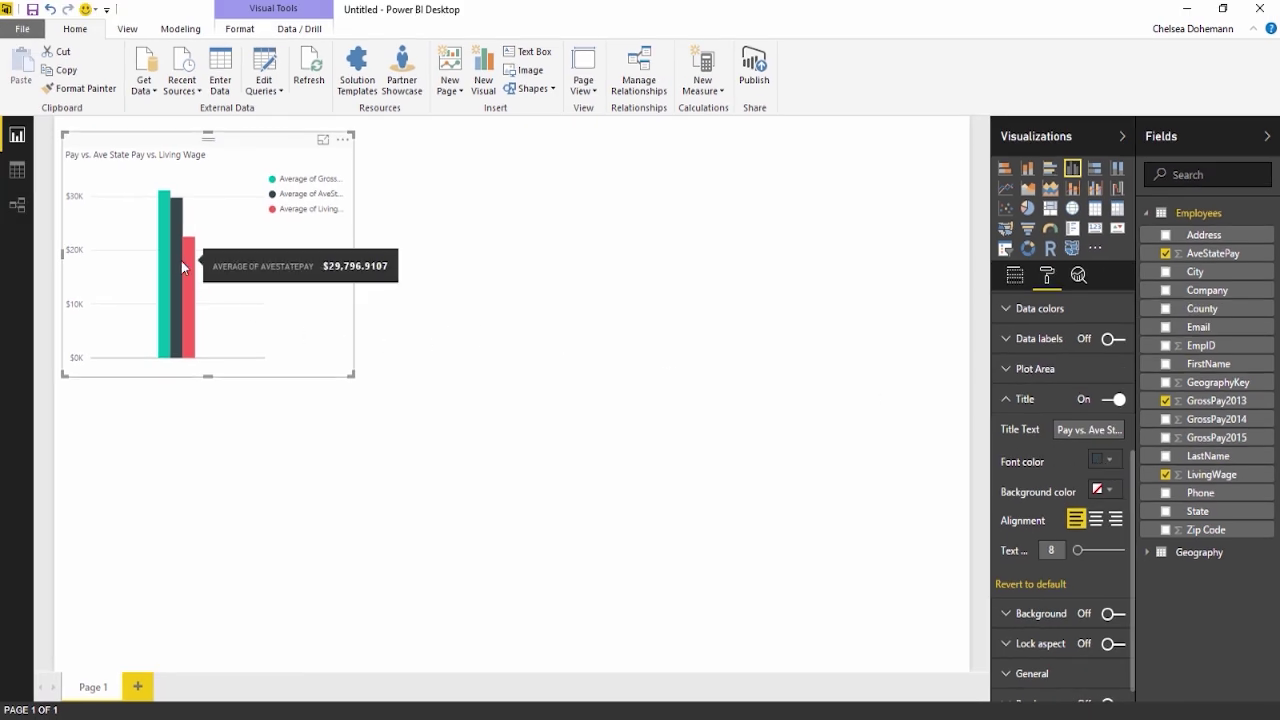
{"action": "mouse_move", "coordinate": [164, 211]}
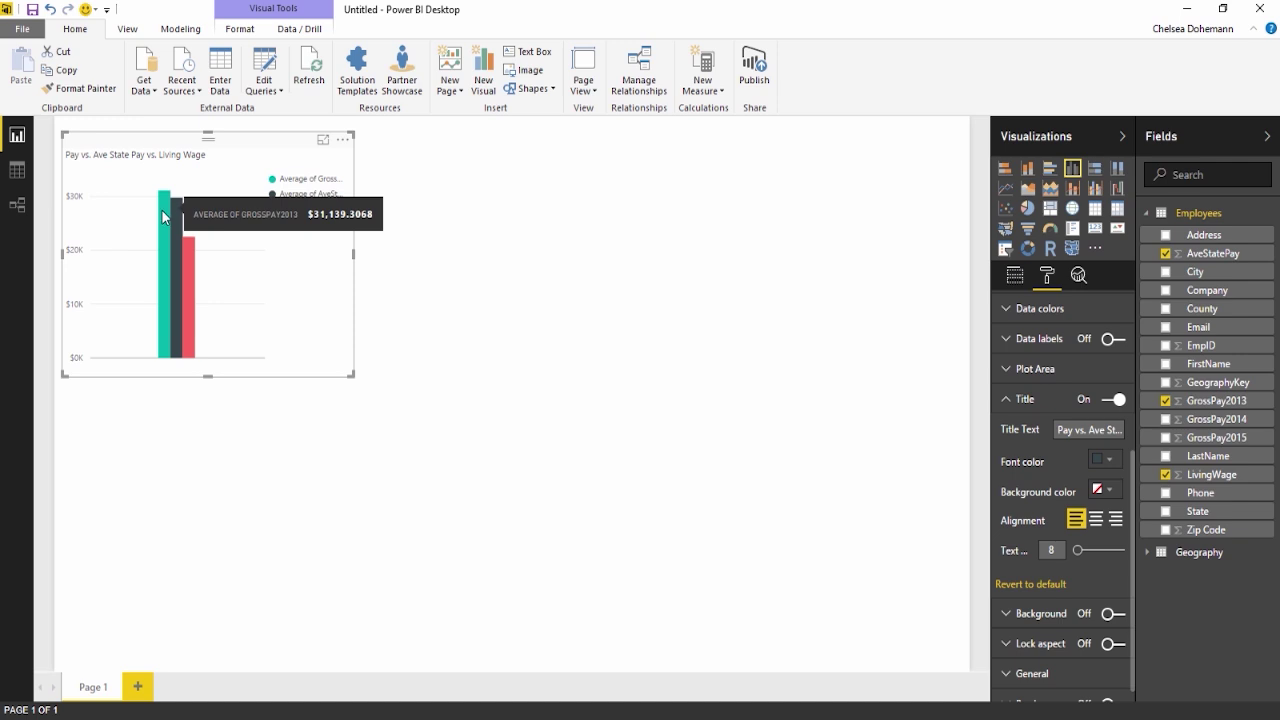
{"action": "mouse_move", "coordinate": [179, 245]}
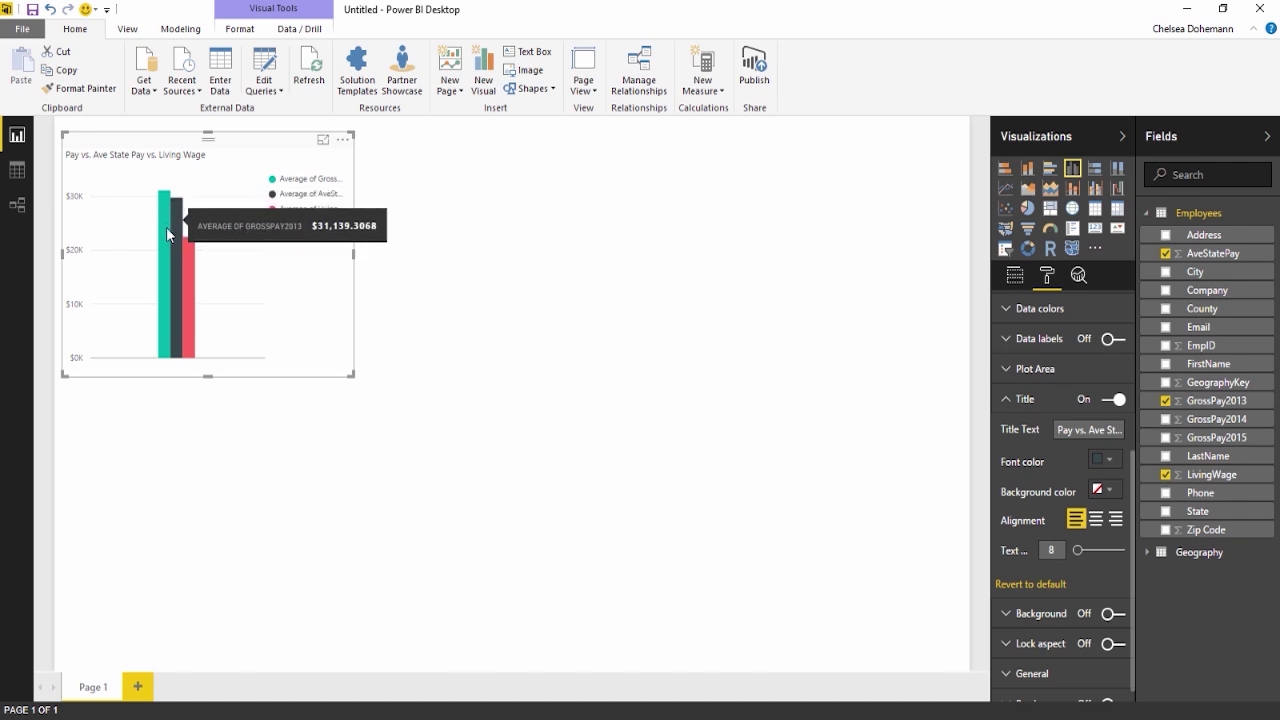
{"action": "left_click", "coordinate": [1002, 400]}
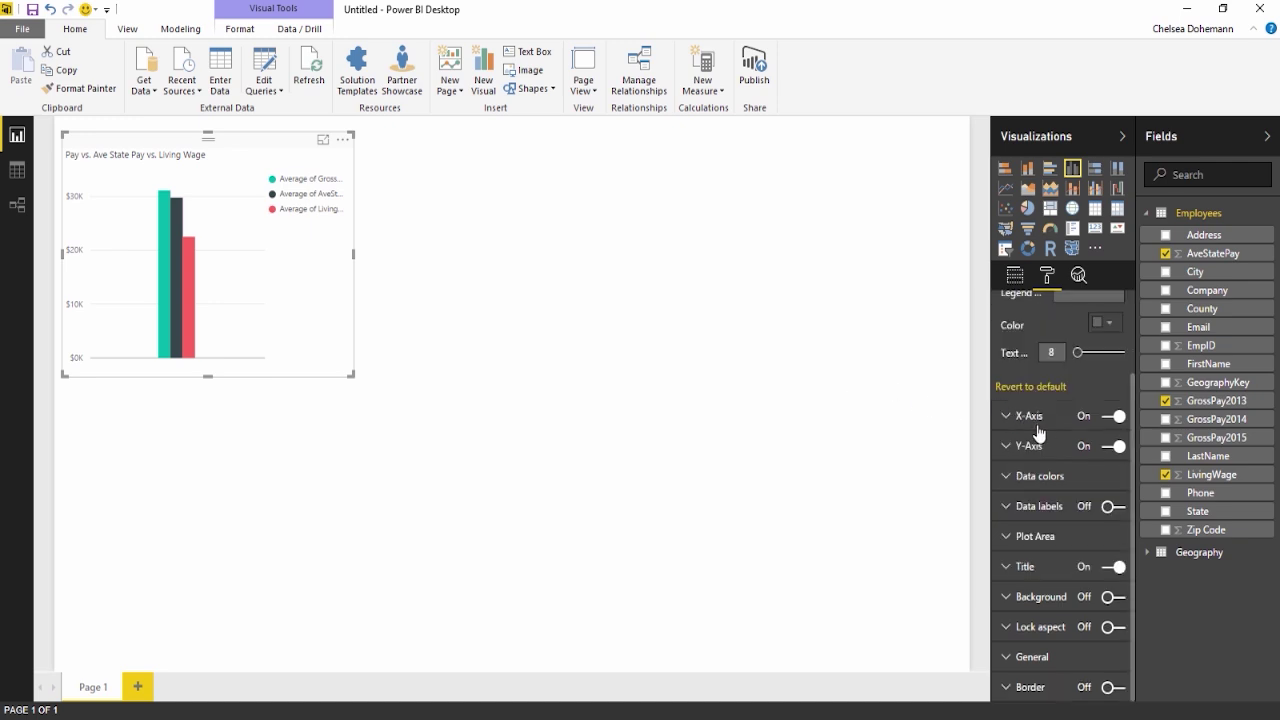
Step: Recolor the column chart's data series: light blue for Average of AveStatePay and yellow for Average of LivingWage
{"action": "scroll", "coordinate": [1038, 432], "scroll_direction": "up", "scroll_amount": 2}
{"action": "left_click", "coordinate": [1006, 312]}
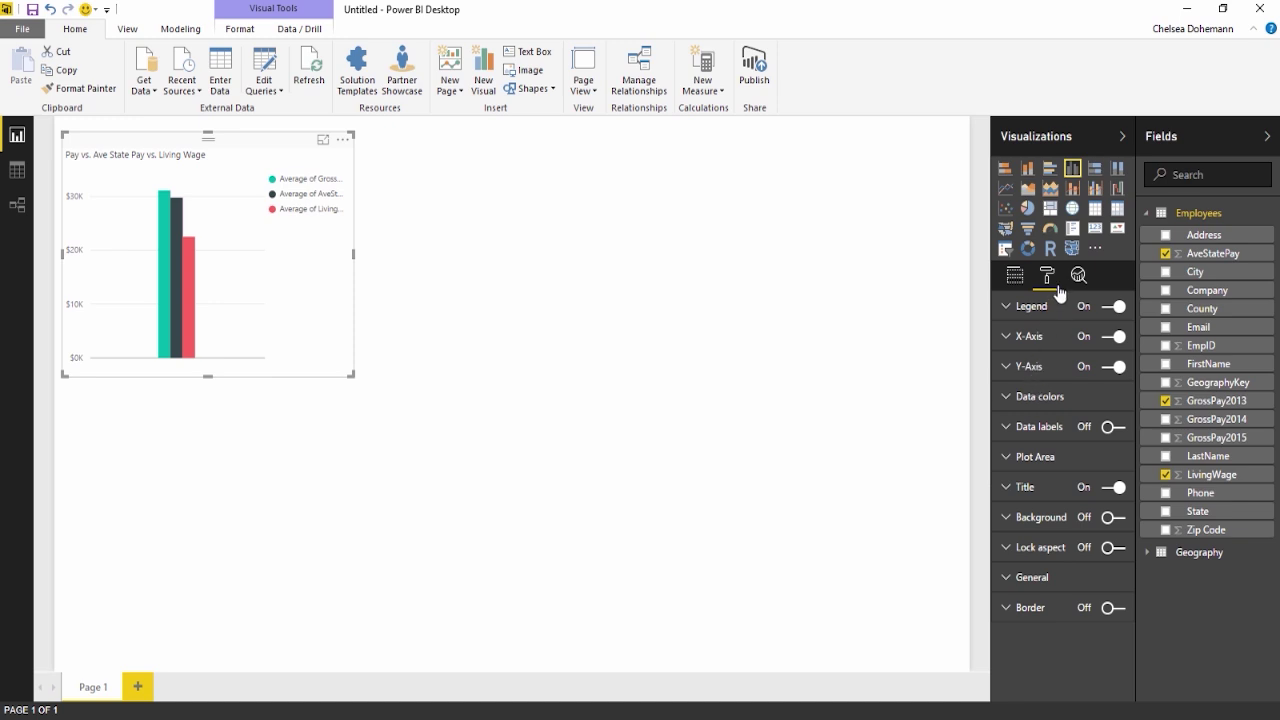
{"action": "left_click", "coordinate": [1041, 398]}
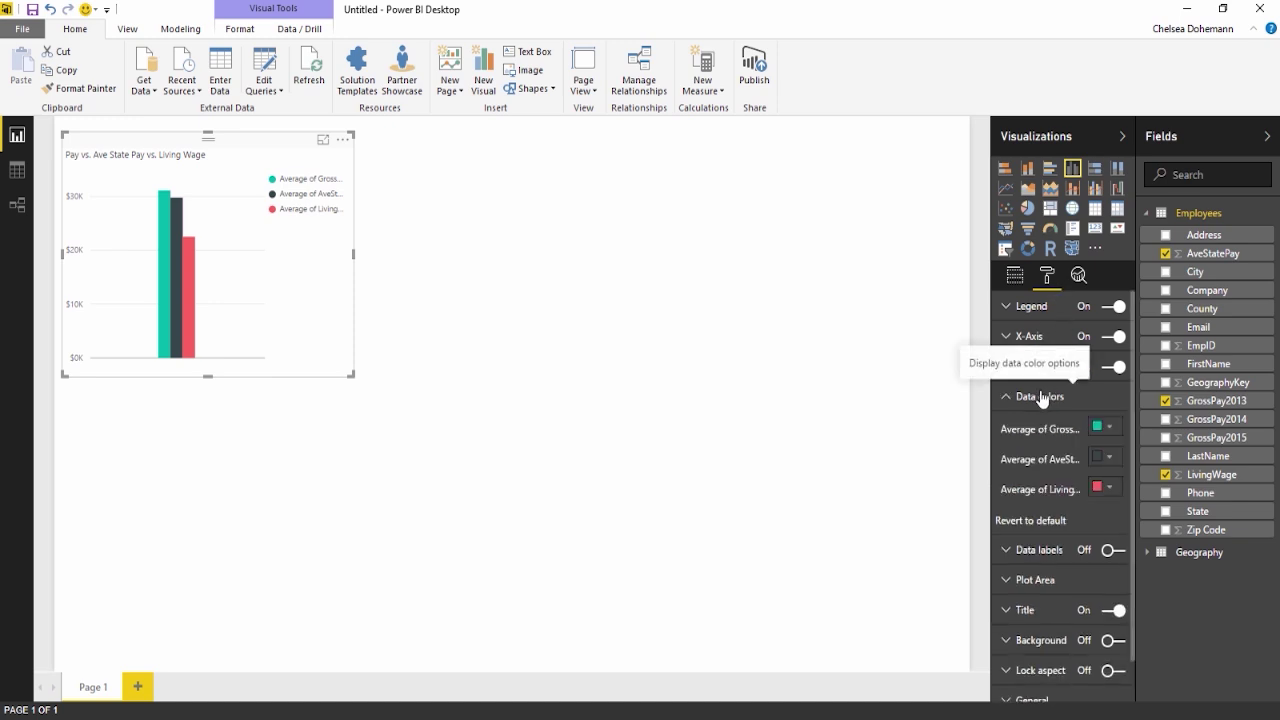
{"action": "left_click", "coordinate": [1110, 428]}
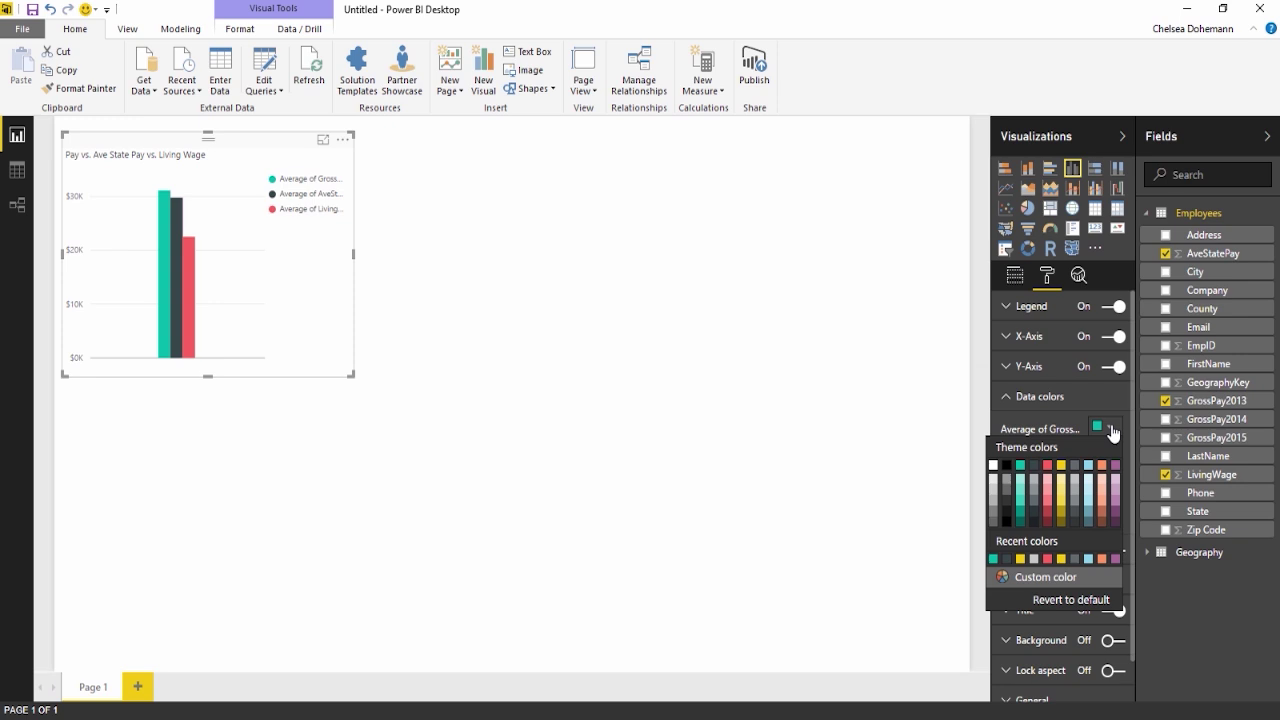
{"action": "left_click", "coordinate": [1111, 430]}
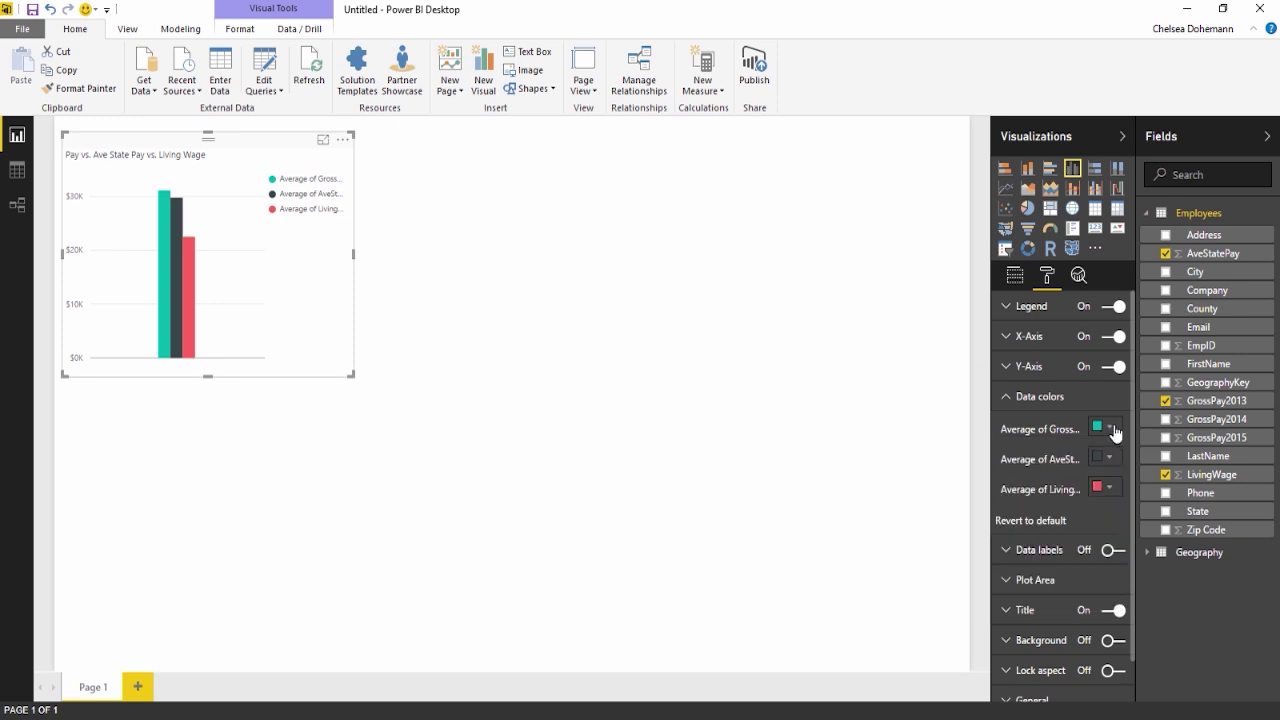
{"action": "left_click", "coordinate": [1116, 466]}
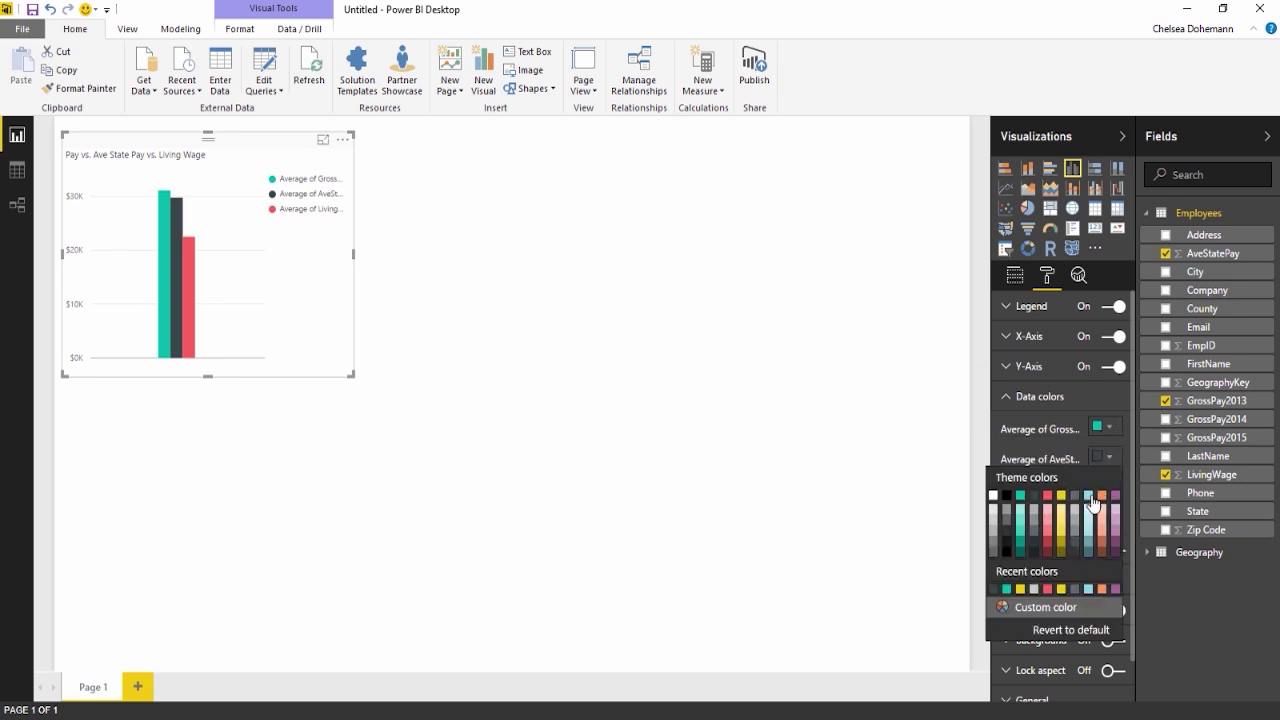
{"action": "left_click", "coordinate": [1088, 496]}
{"action": "left_click", "coordinate": [1116, 490]}
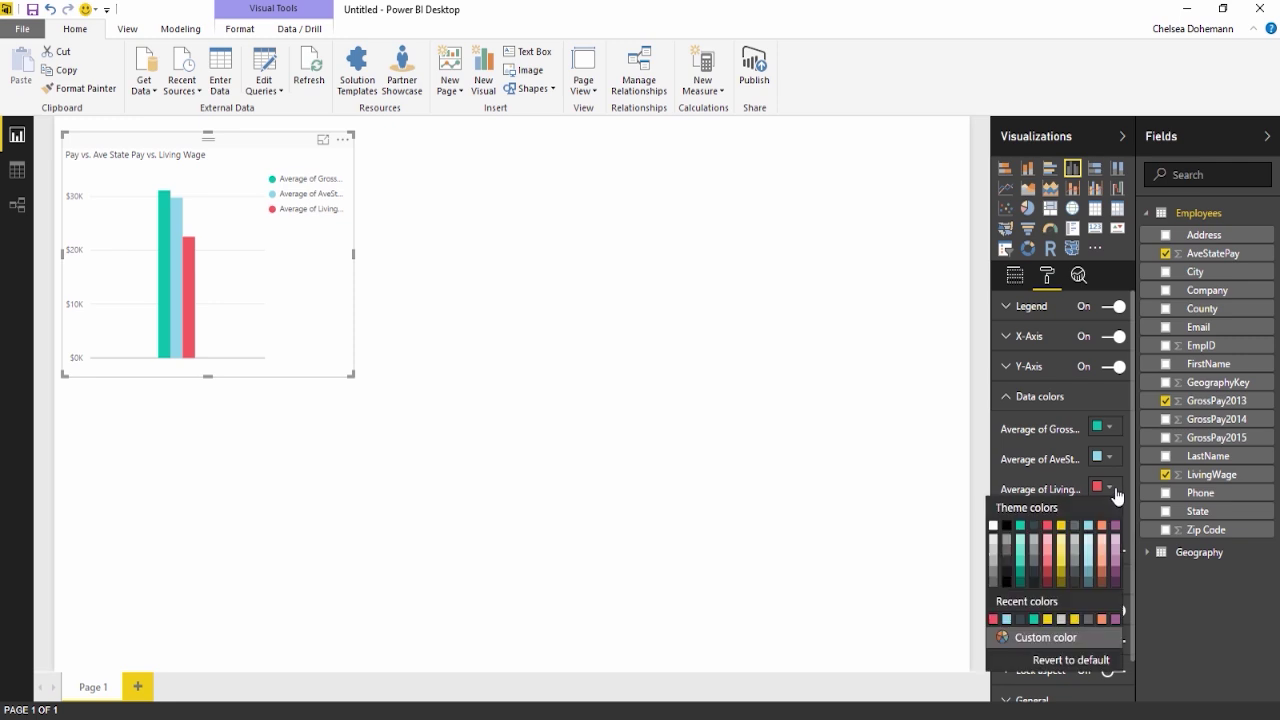
{"action": "left_click", "coordinate": [1061, 525]}
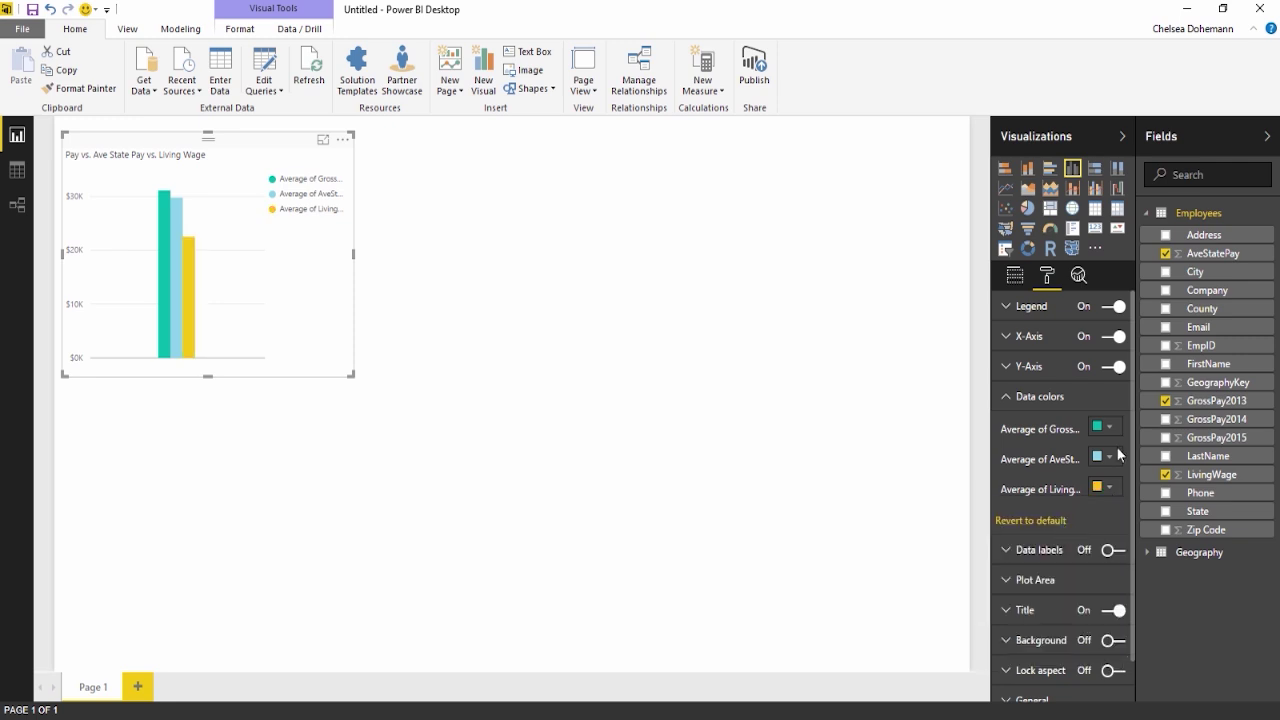
{"action": "left_click", "coordinate": [1016, 398]}
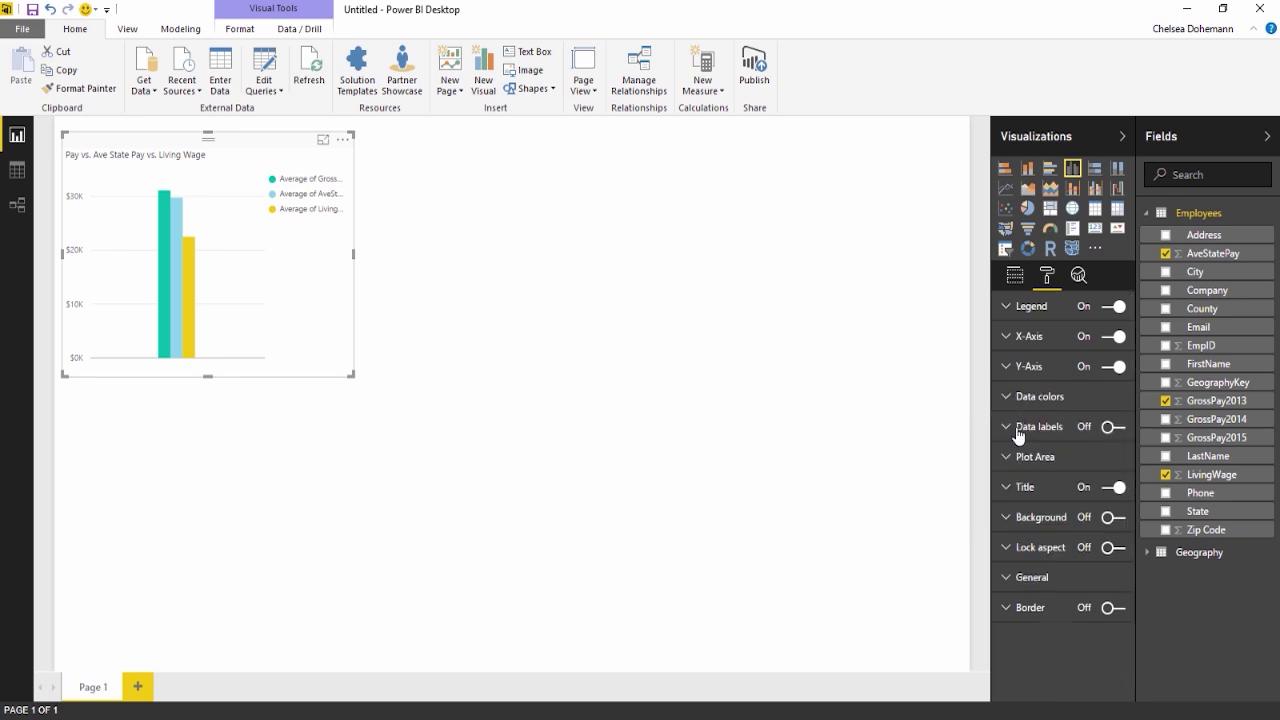
Step: Try data labels on the column chart, widening the chart to make room for them, and turn the labels off again
{"action": "left_click", "coordinate": [1114, 428]}
{"action": "left_click_drag", "start_coordinate": [355, 253], "coordinate": [537, 258]}
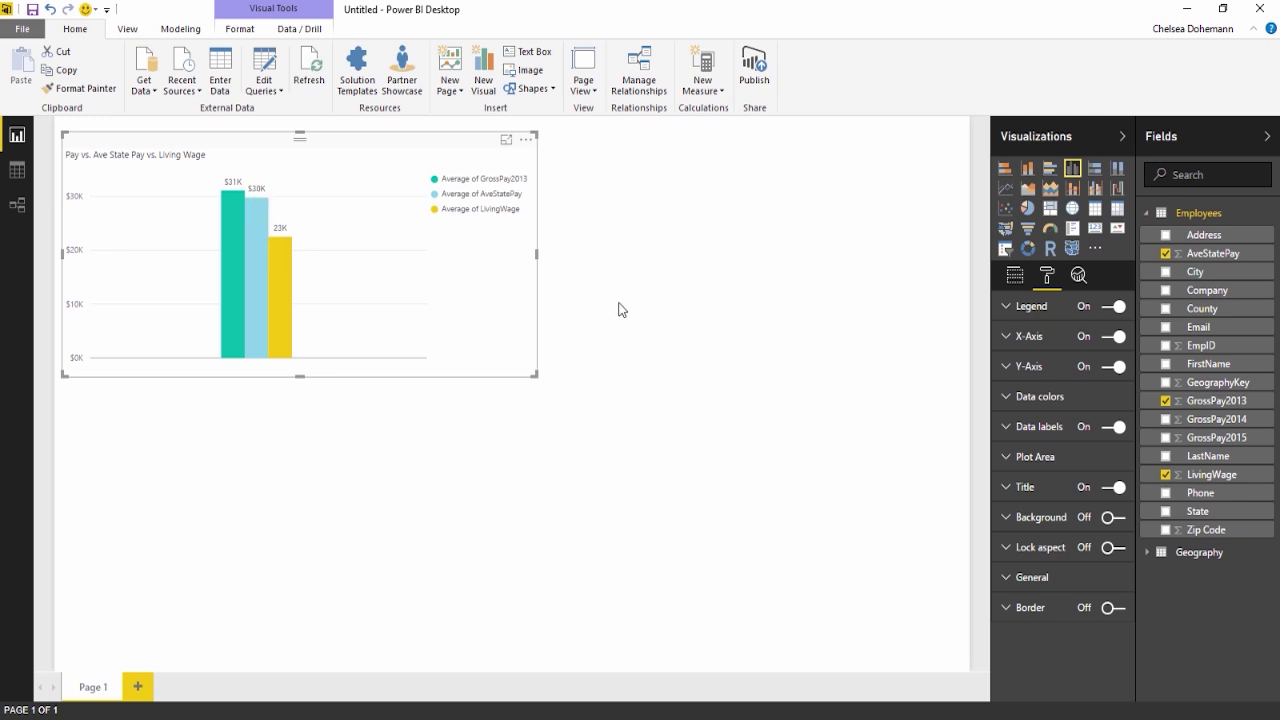
{"action": "left_click", "coordinate": [1110, 428]}
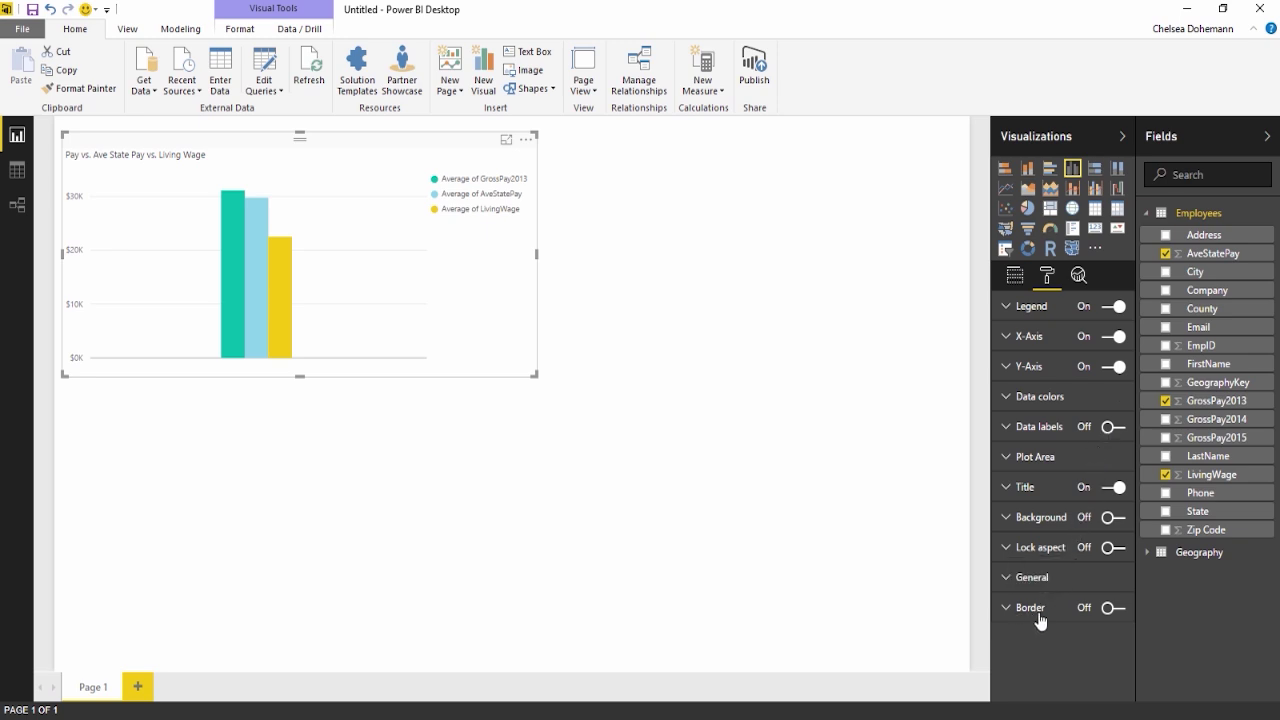
Step: Turn on the column chart's border and narrow the chart so it ends just past its legend
{"action": "left_click", "coordinate": [1115, 608]}
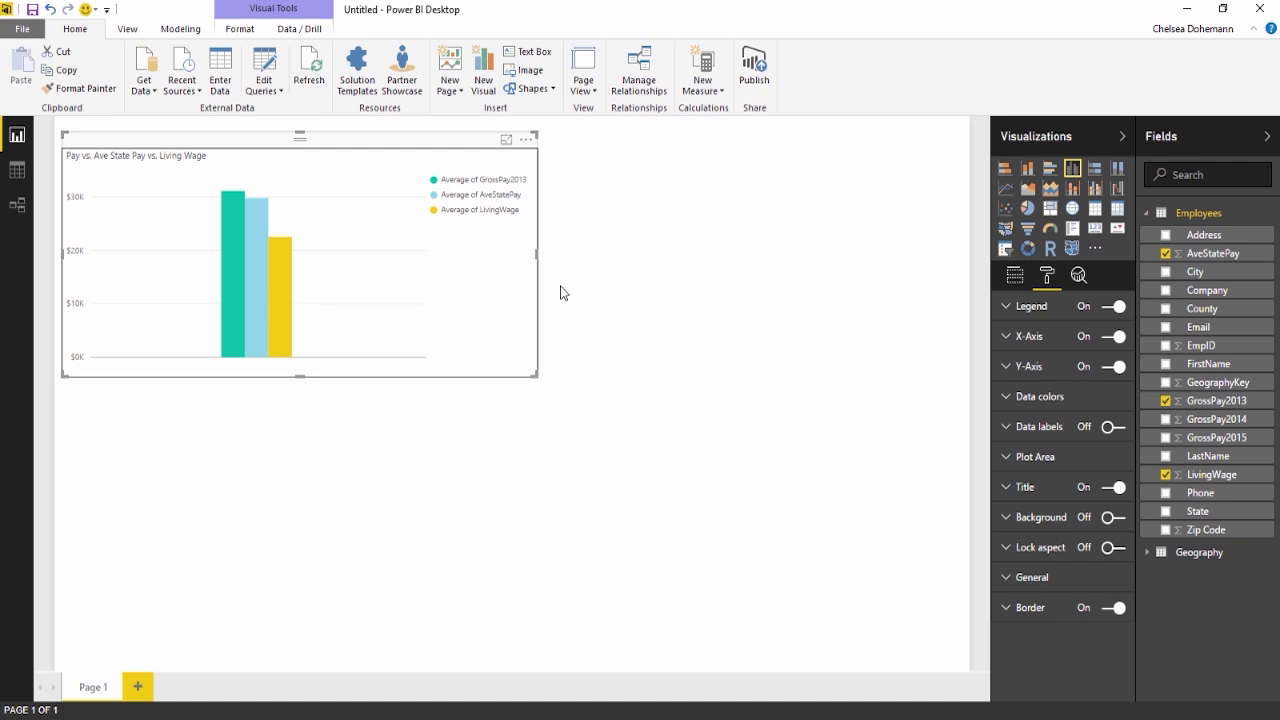
{"action": "left_click_drag", "start_coordinate": [532, 254], "coordinate": [455, 251]}
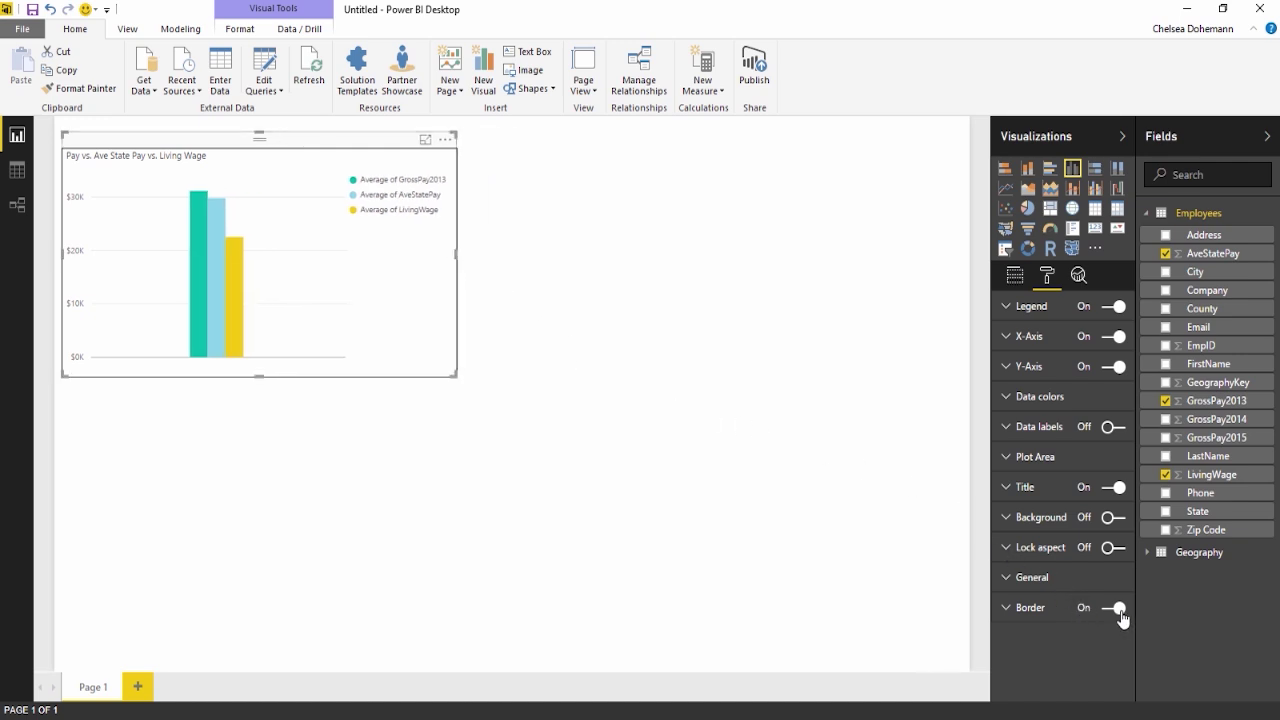
{"action": "left_click", "coordinate": [1042, 617]}
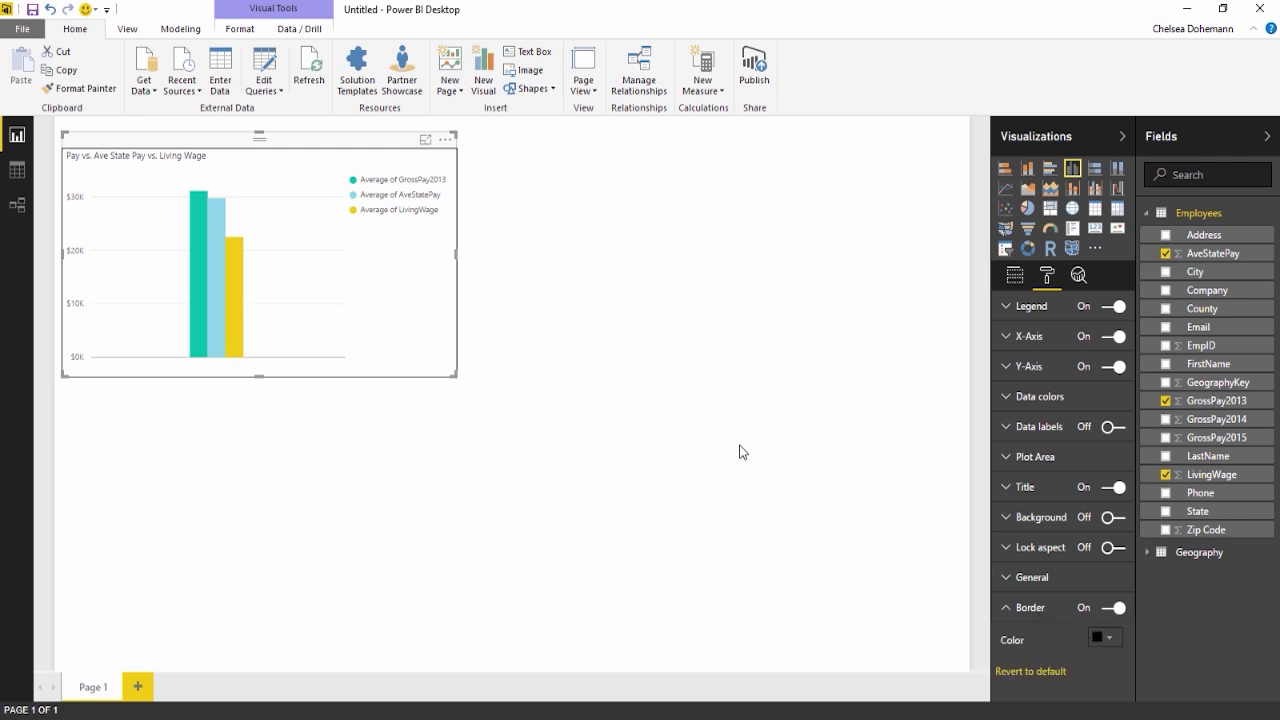
{"action": "left_click", "coordinate": [470, 259]}
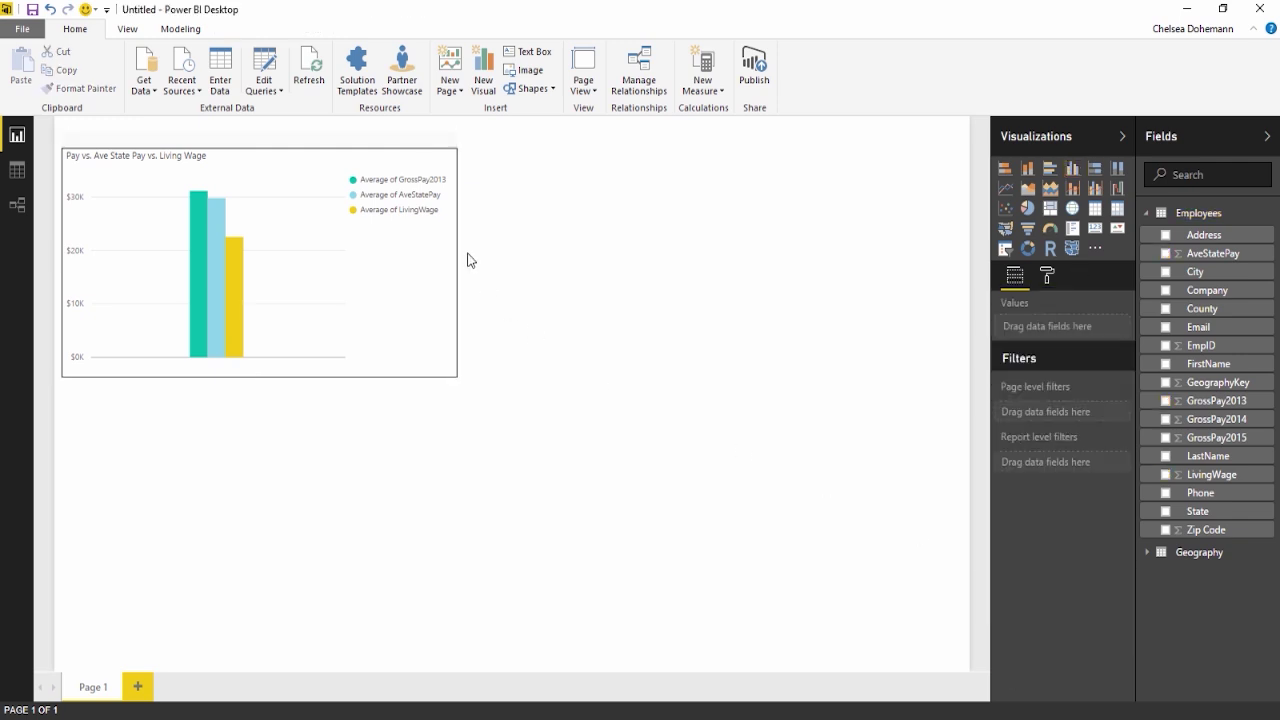
Step: Set the column chart's border color to a dark gray
{"action": "left_click", "coordinate": [270, 142]}
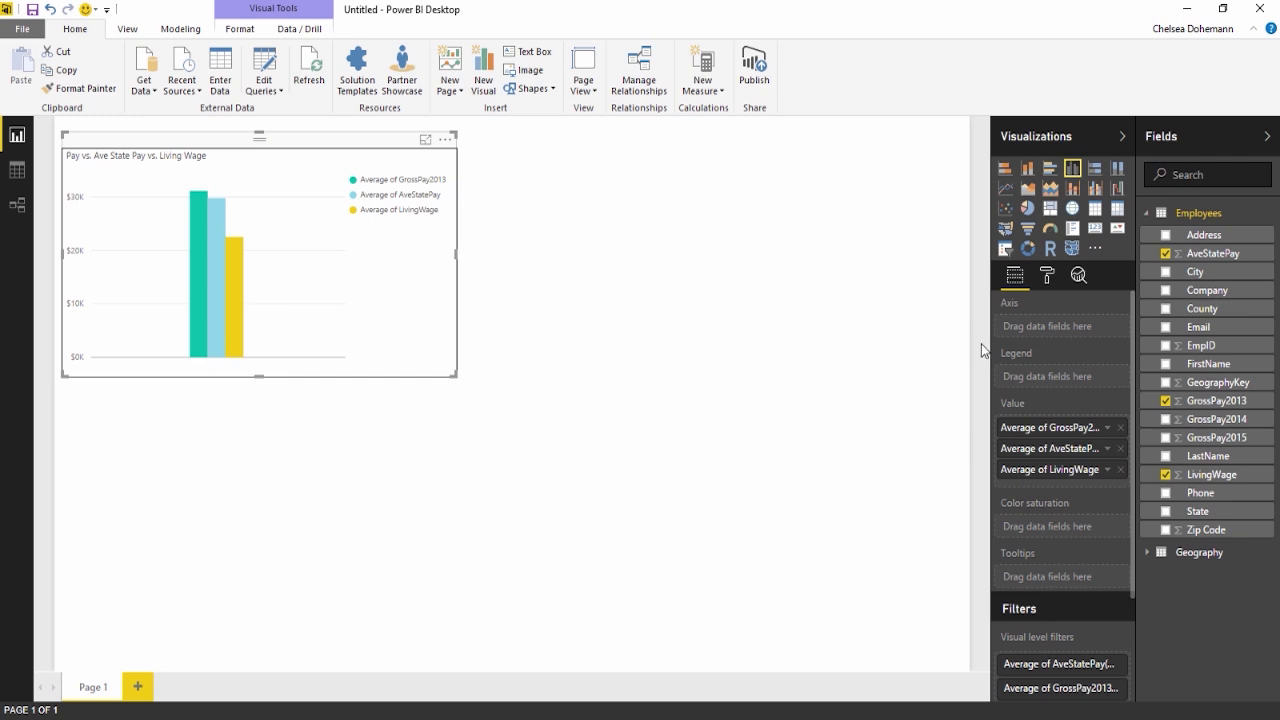
{"action": "left_click", "coordinate": [1048, 289]}
{"action": "left_click", "coordinate": [1057, 608]}
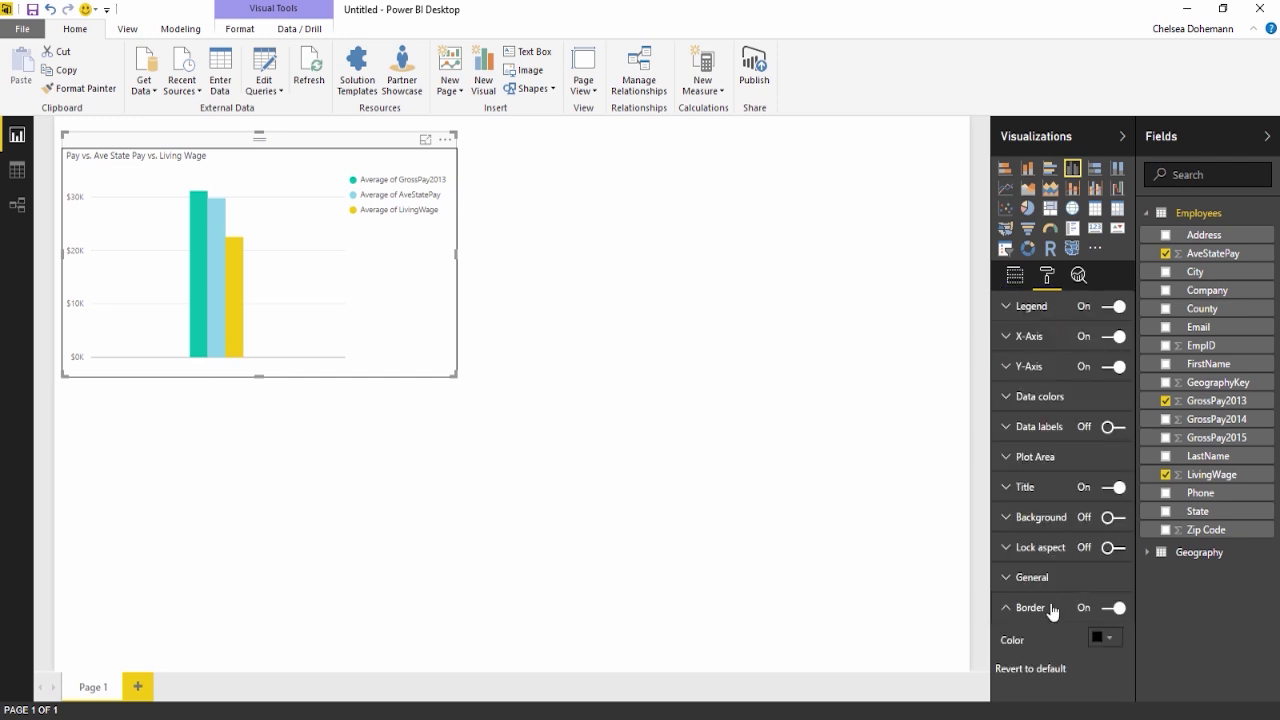
{"action": "left_click", "coordinate": [1110, 638]}
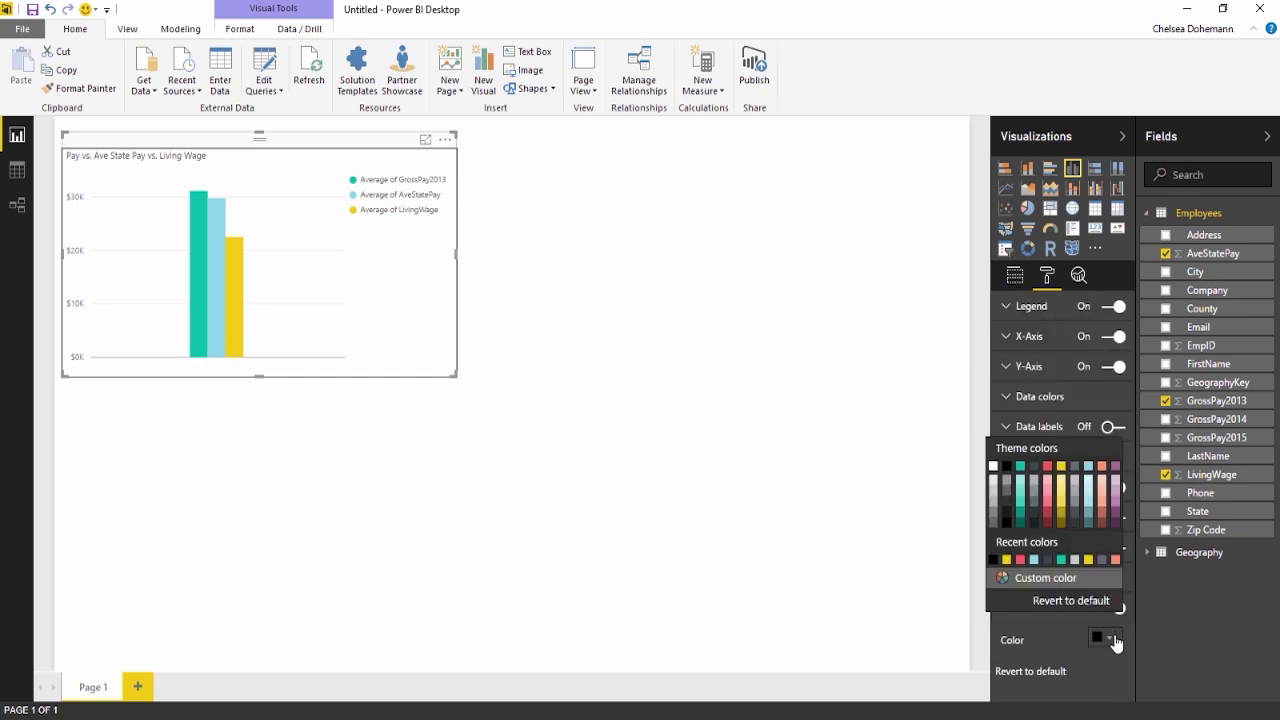
{"action": "left_click", "coordinate": [1005, 511]}
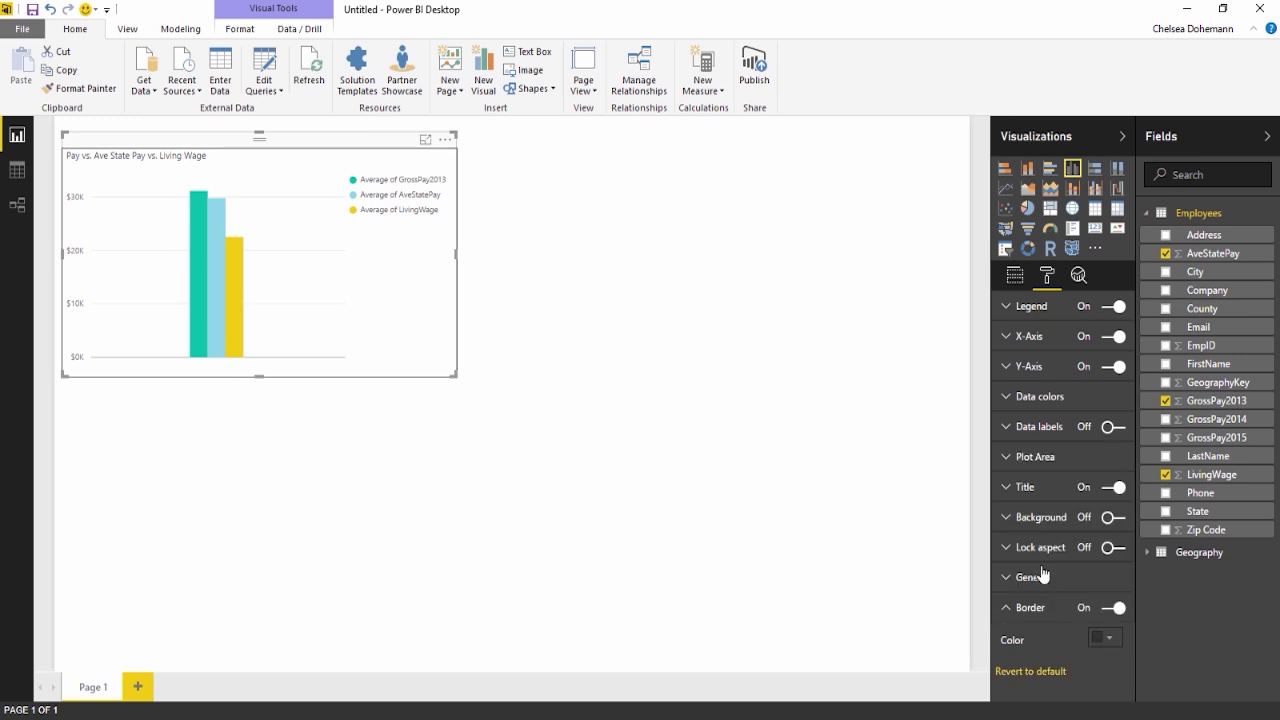
{"action": "left_click", "coordinate": [545, 358]}
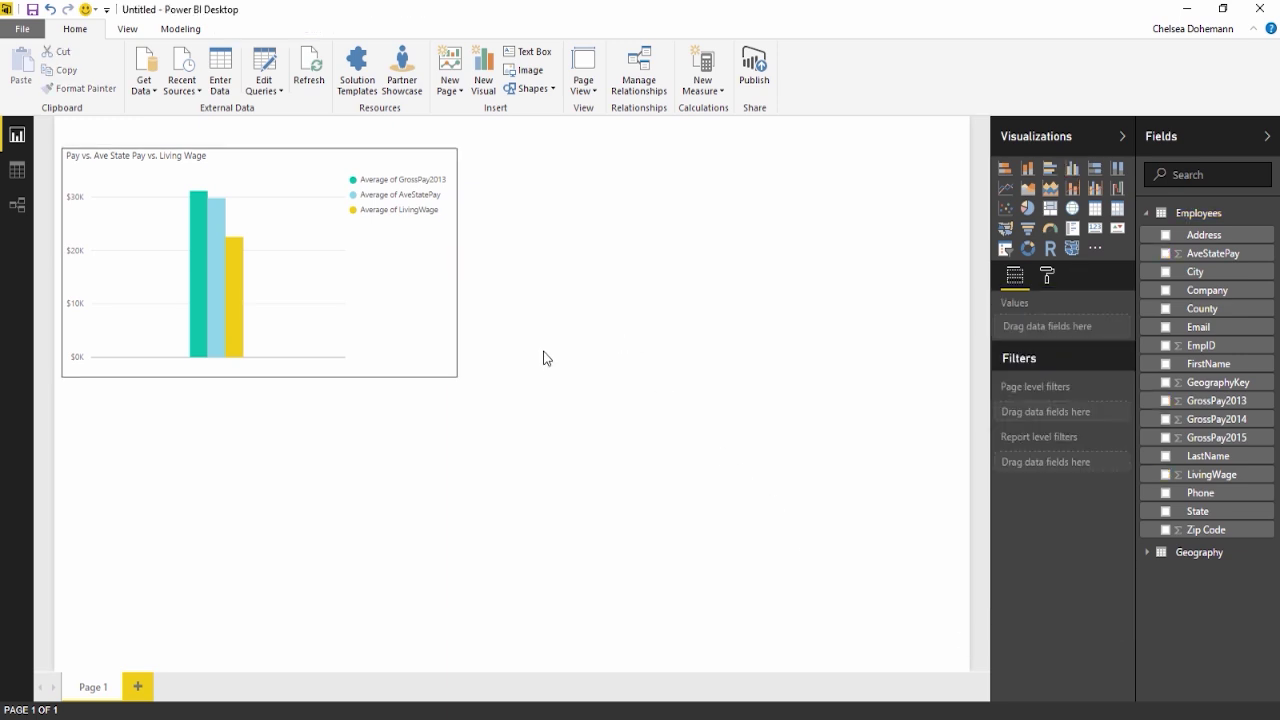
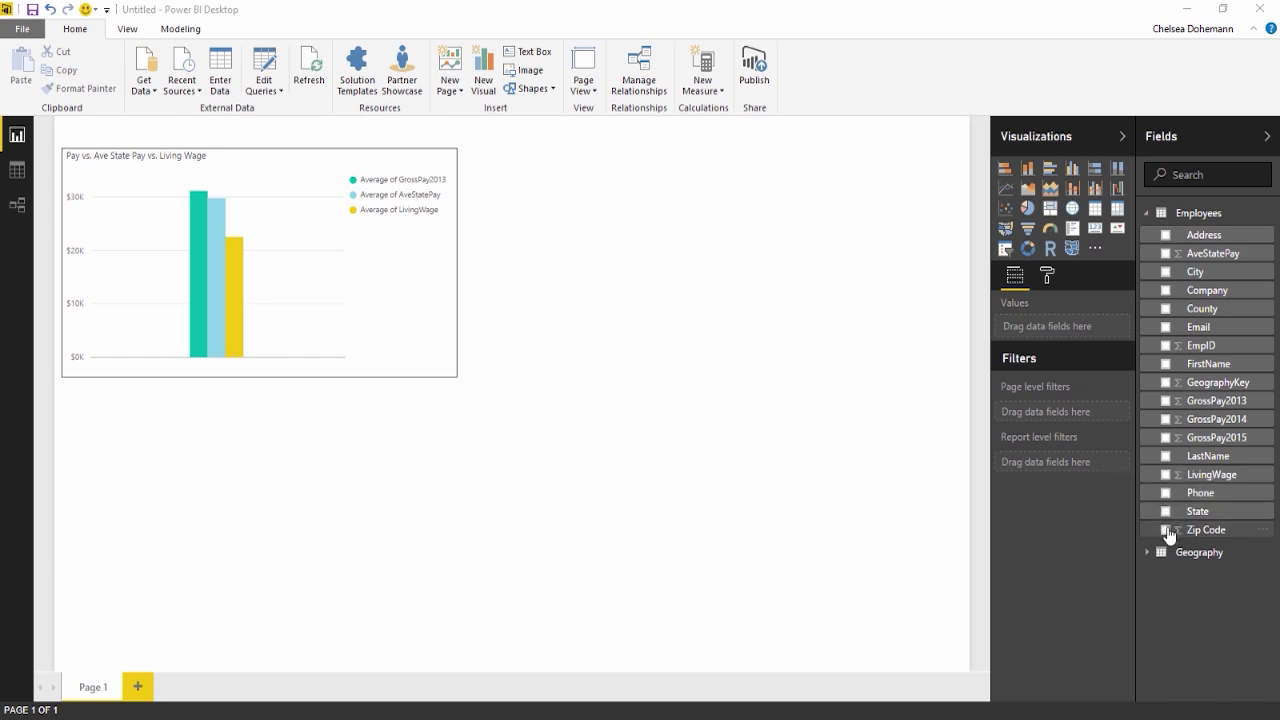
Step: Try a State map below the column chart, enlarge it to the chart's width, and delete it
{"action": "left_click", "coordinate": [1165, 511]}
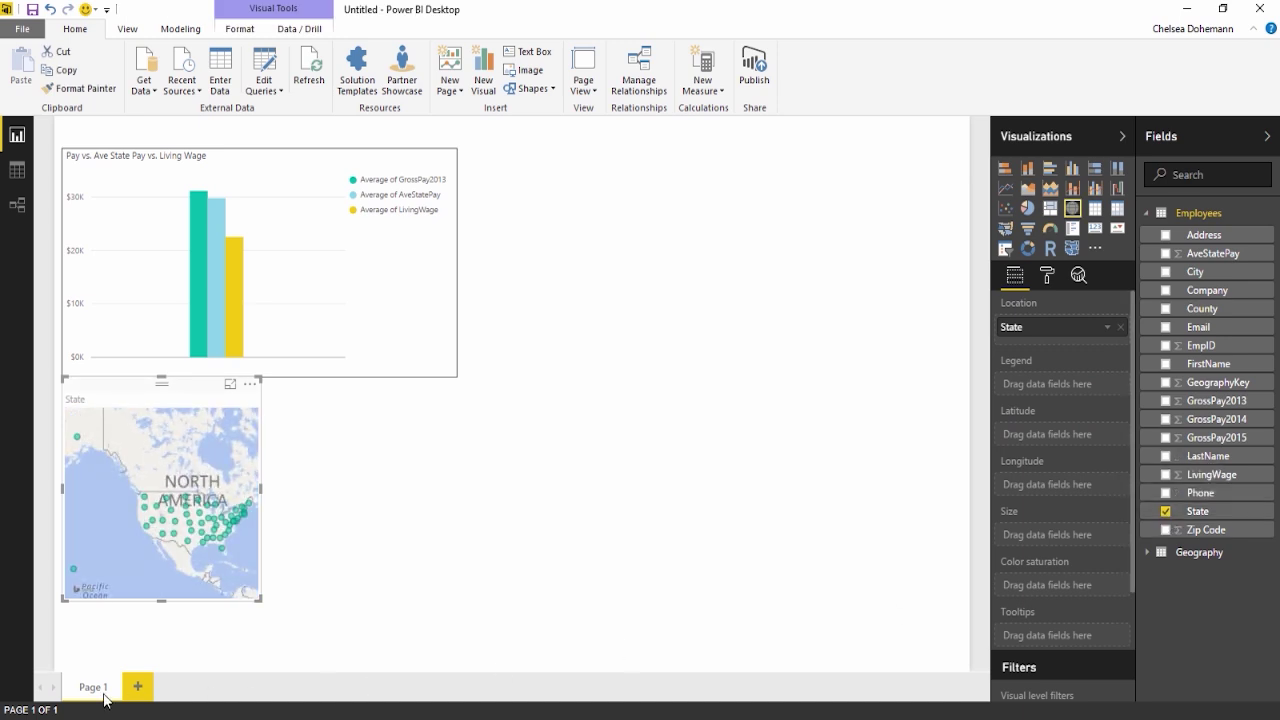
{"action": "left_click_drag", "start_coordinate": [257, 603], "coordinate": [457, 679]}
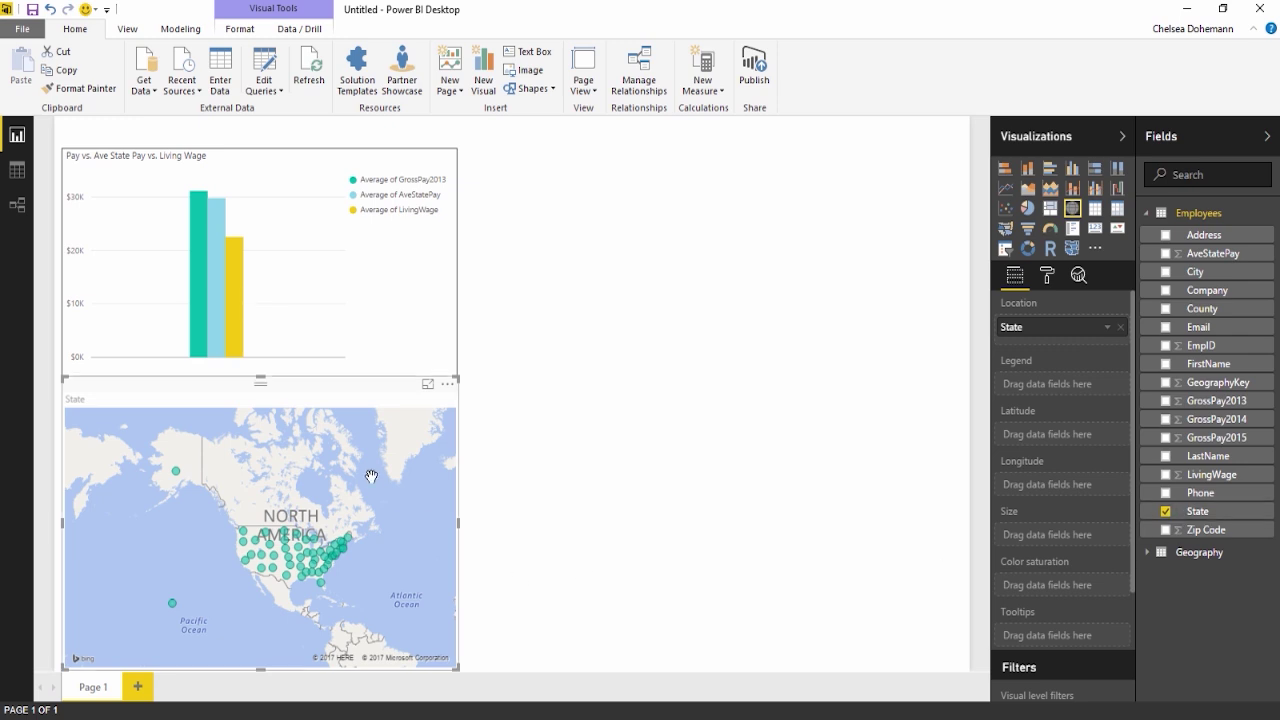
{"action": "key", "text": "Delete"}
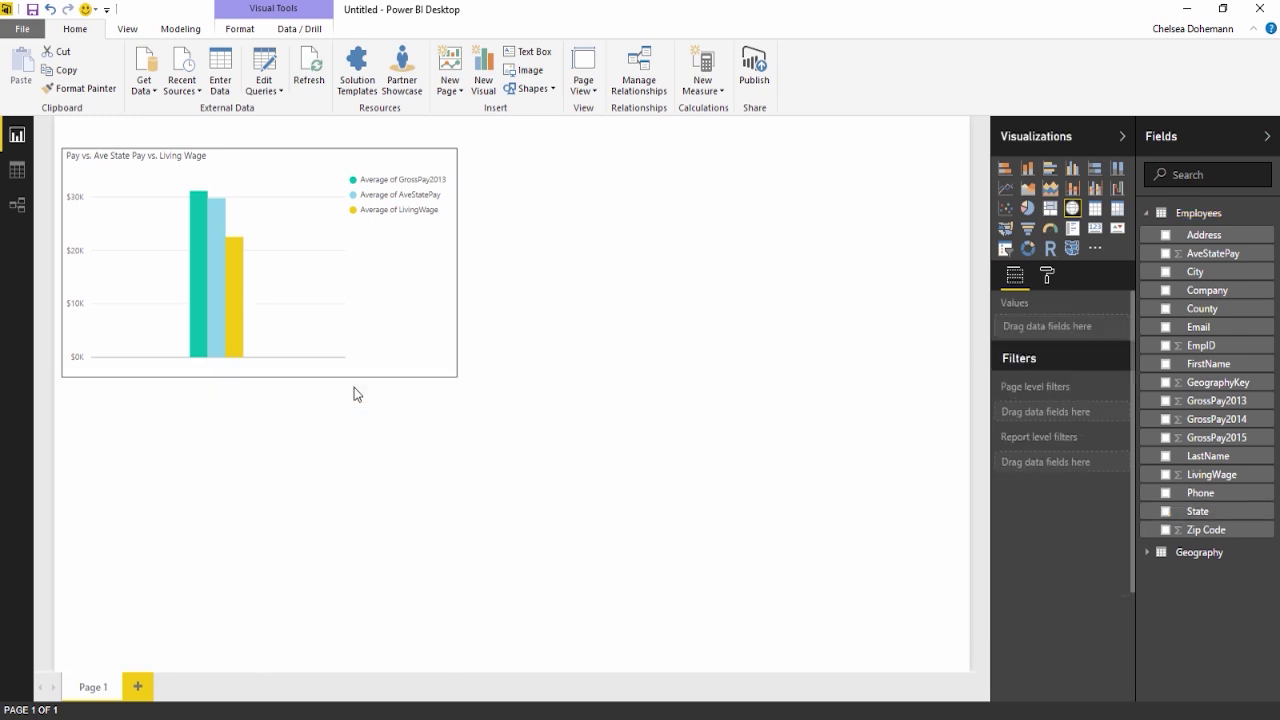
Step: Create a map with Zip Code as its location and enlarge it to match the column chart's width
{"action": "left_click", "coordinate": [1165, 530]}
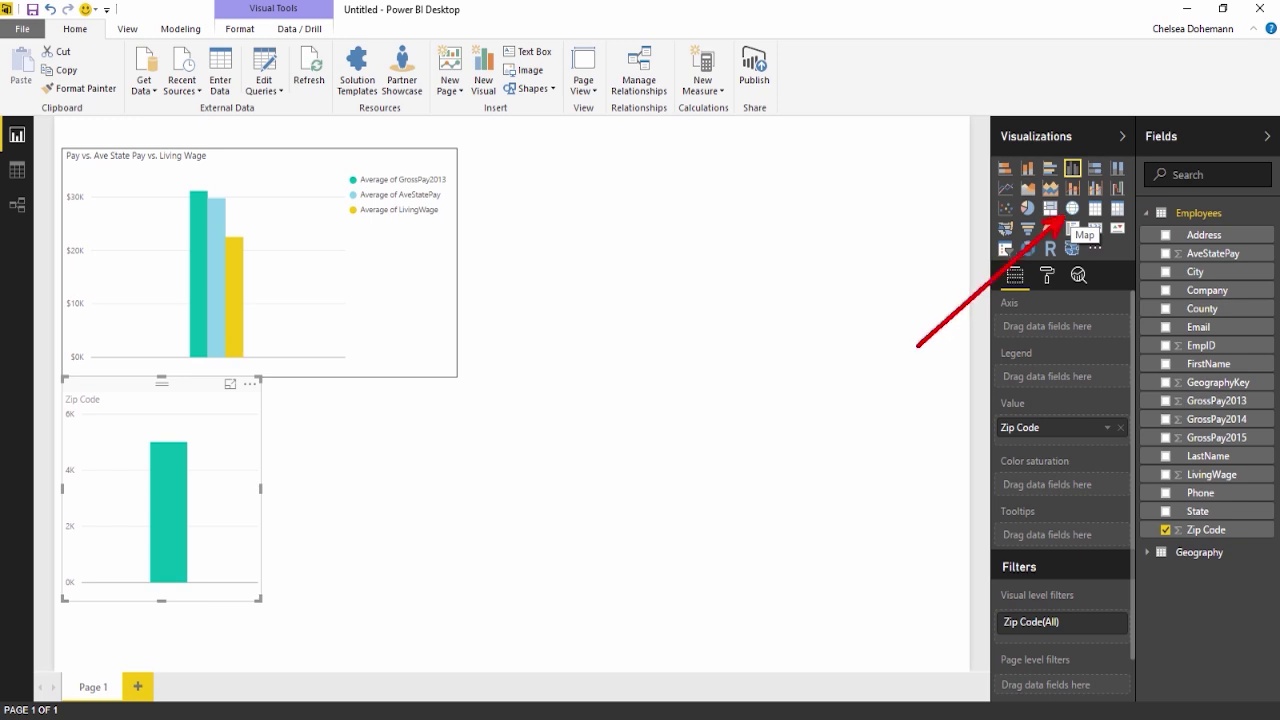
{"action": "left_click", "coordinate": [1072, 208]}
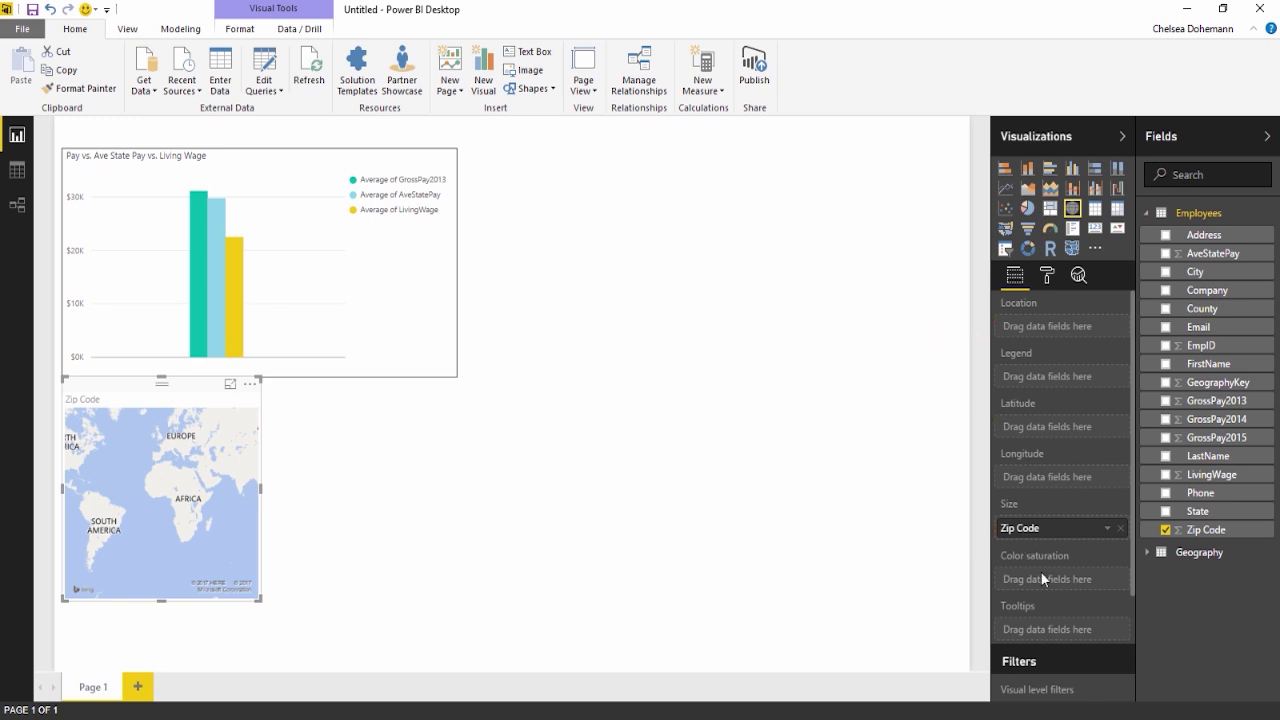
{"action": "left_click_drag", "start_coordinate": [1025, 532], "coordinate": [1021, 329]}
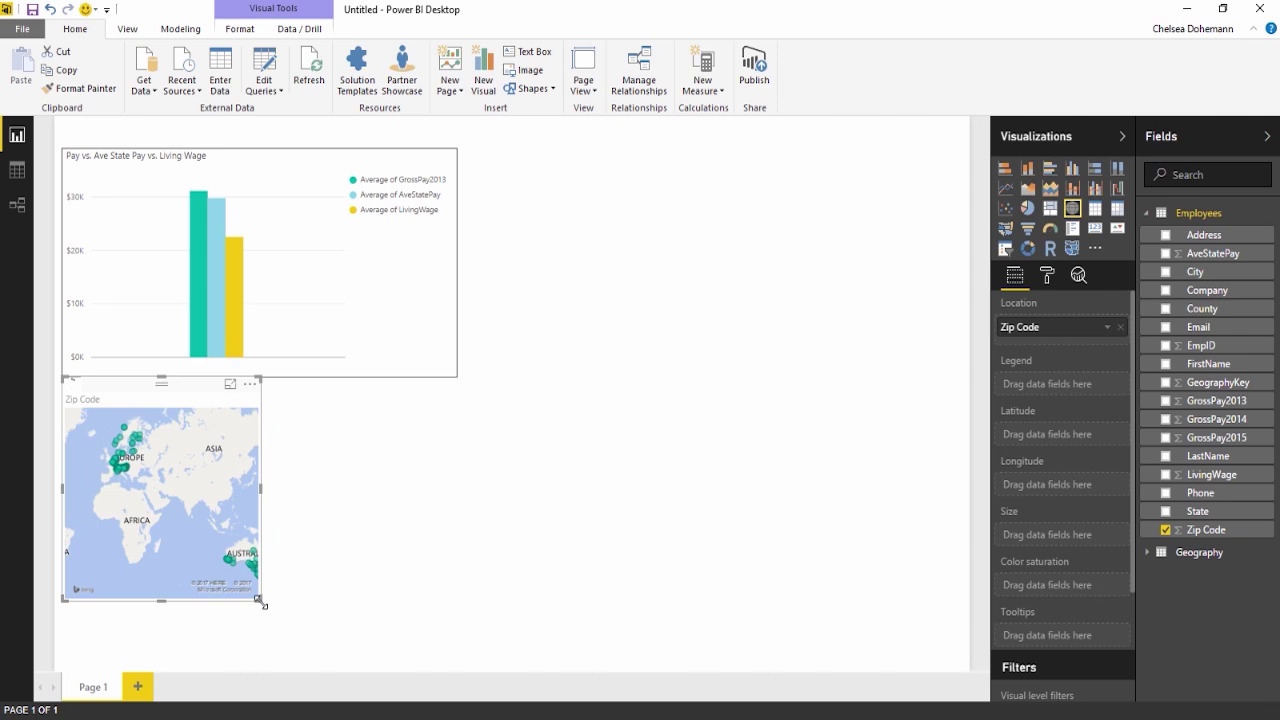
{"action": "left_click_drag", "start_coordinate": [262, 602], "coordinate": [457, 650]}
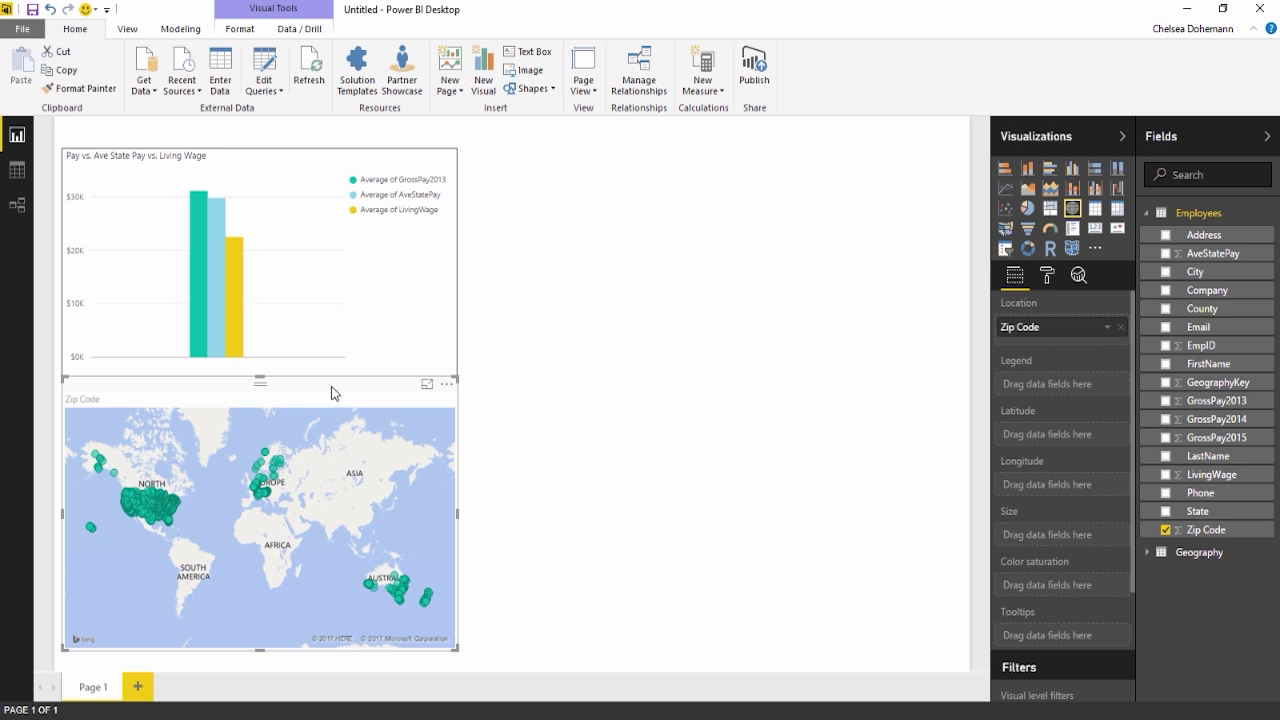
Step: Place the Zip Code map beside the column chart and widen it to nearly reach the page edge
{"action": "left_click_drag", "start_coordinate": [322, 393], "coordinate": [746, 137]}
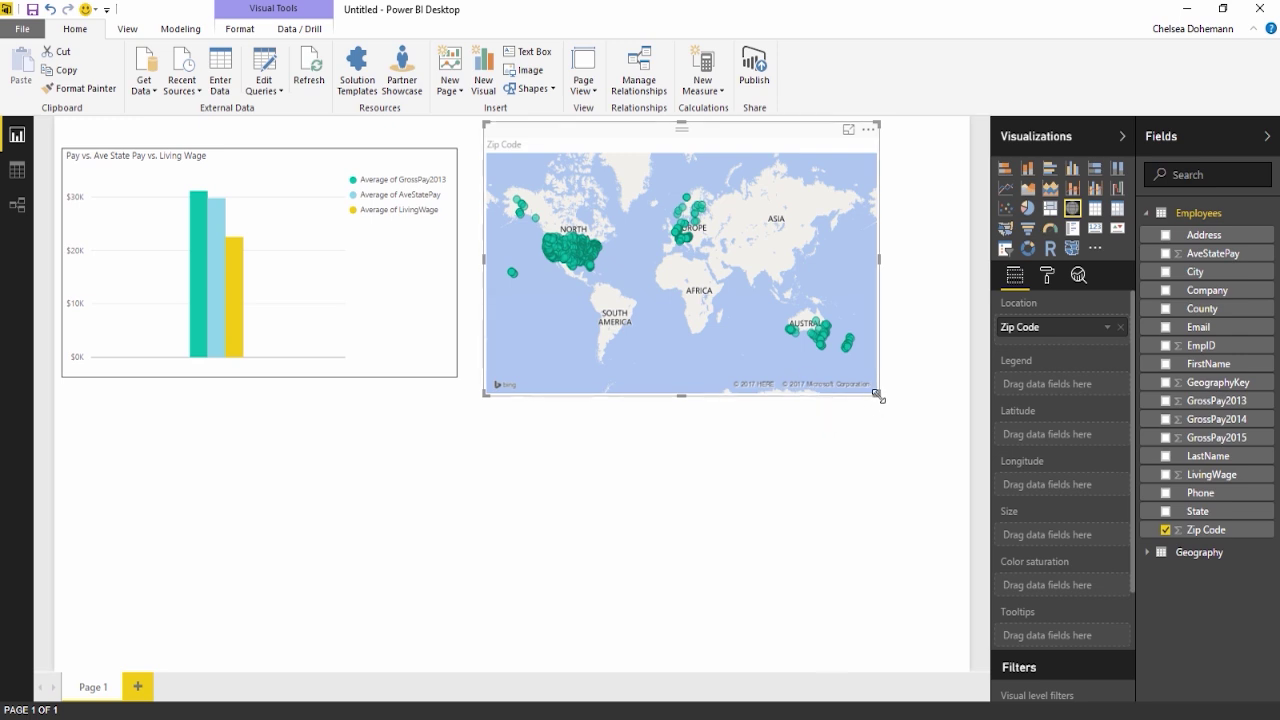
{"action": "left_click_drag", "start_coordinate": [877, 395], "coordinate": [945, 382]}
{"action": "left_click", "coordinate": [945, 382]}
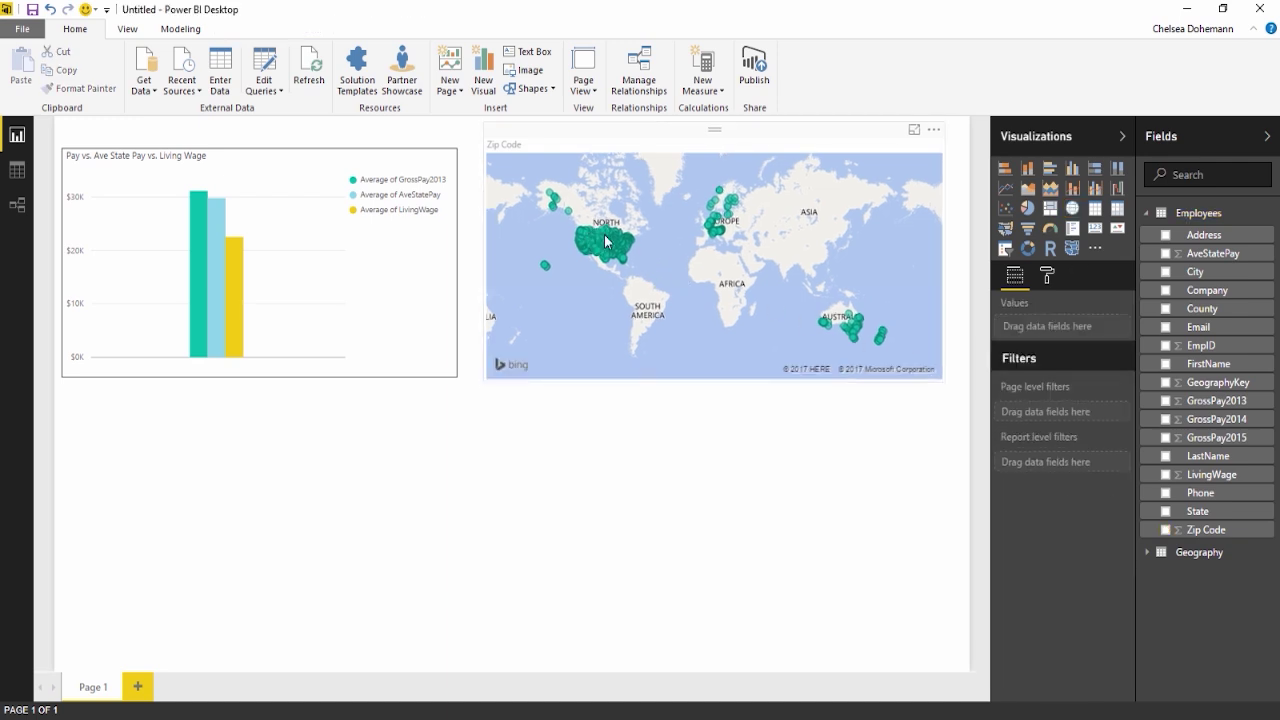
Step: Use LivingWage as the Zip Code map's color saturation and set its maximum data color to red
{"action": "left_click", "coordinate": [657, 138]}
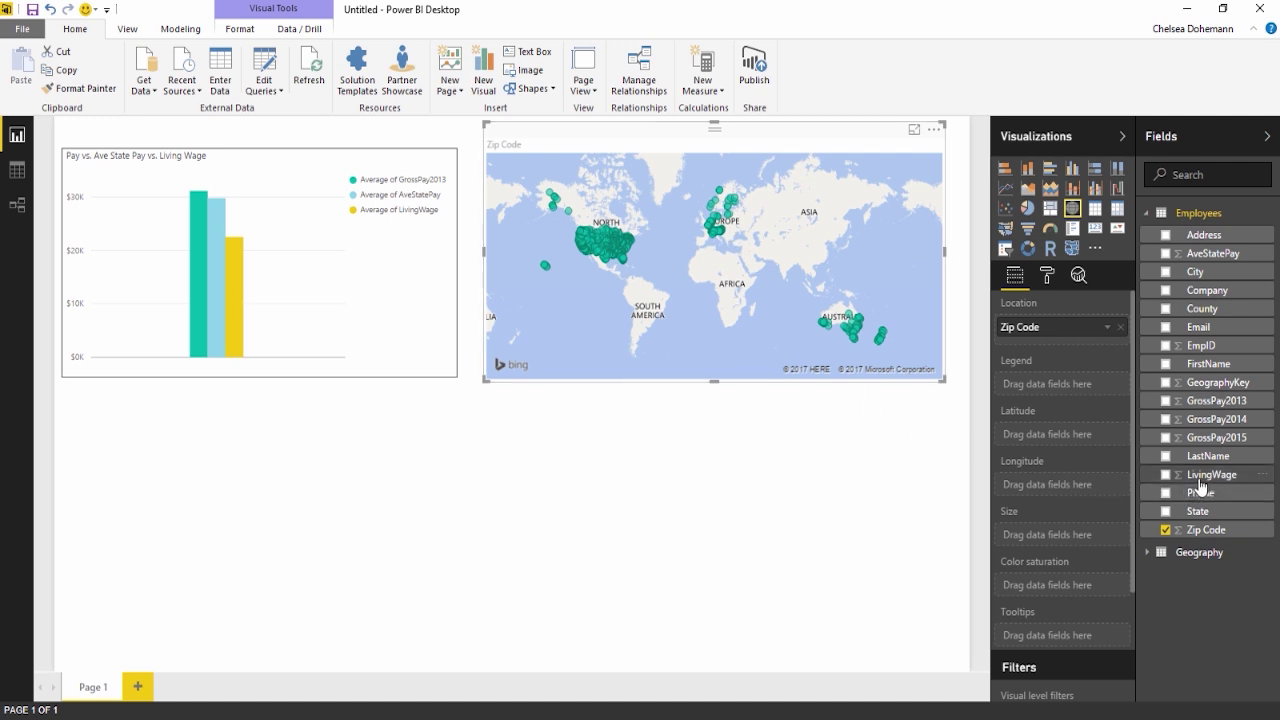
{"action": "left_click_drag", "start_coordinate": [1208, 484], "coordinate": [1070, 594]}
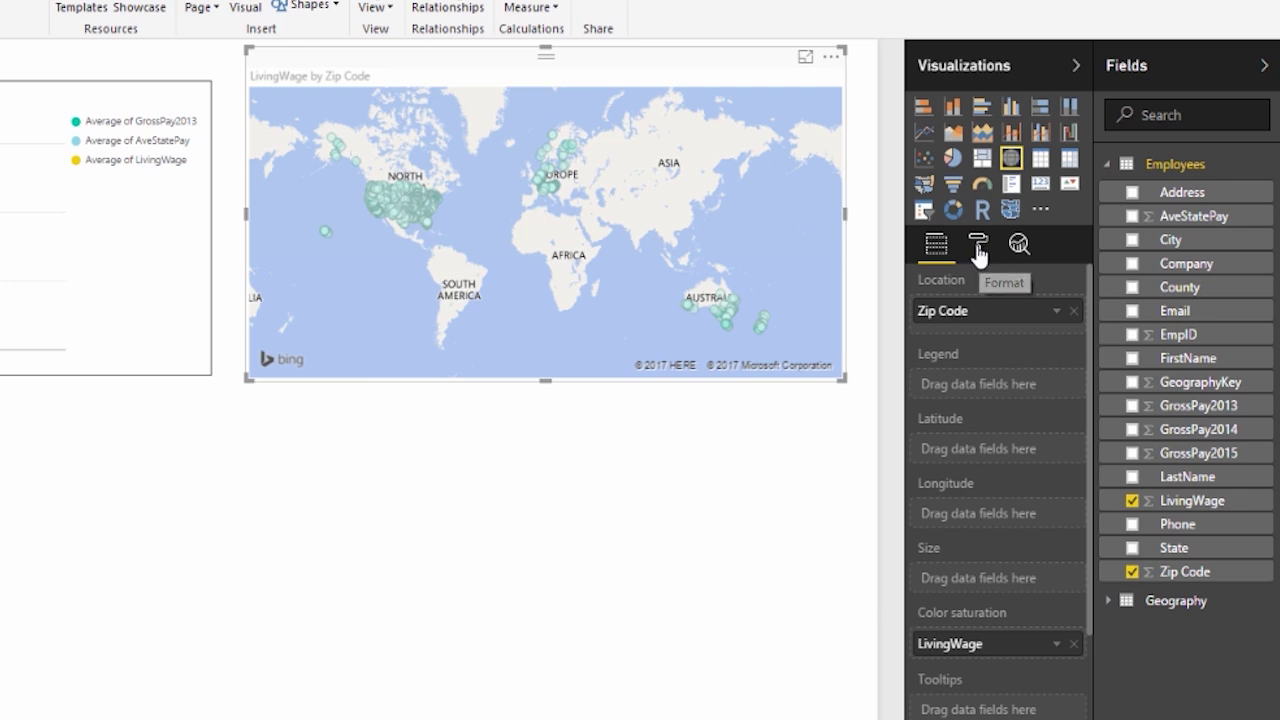
{"action": "left_click", "coordinate": [984, 252]}
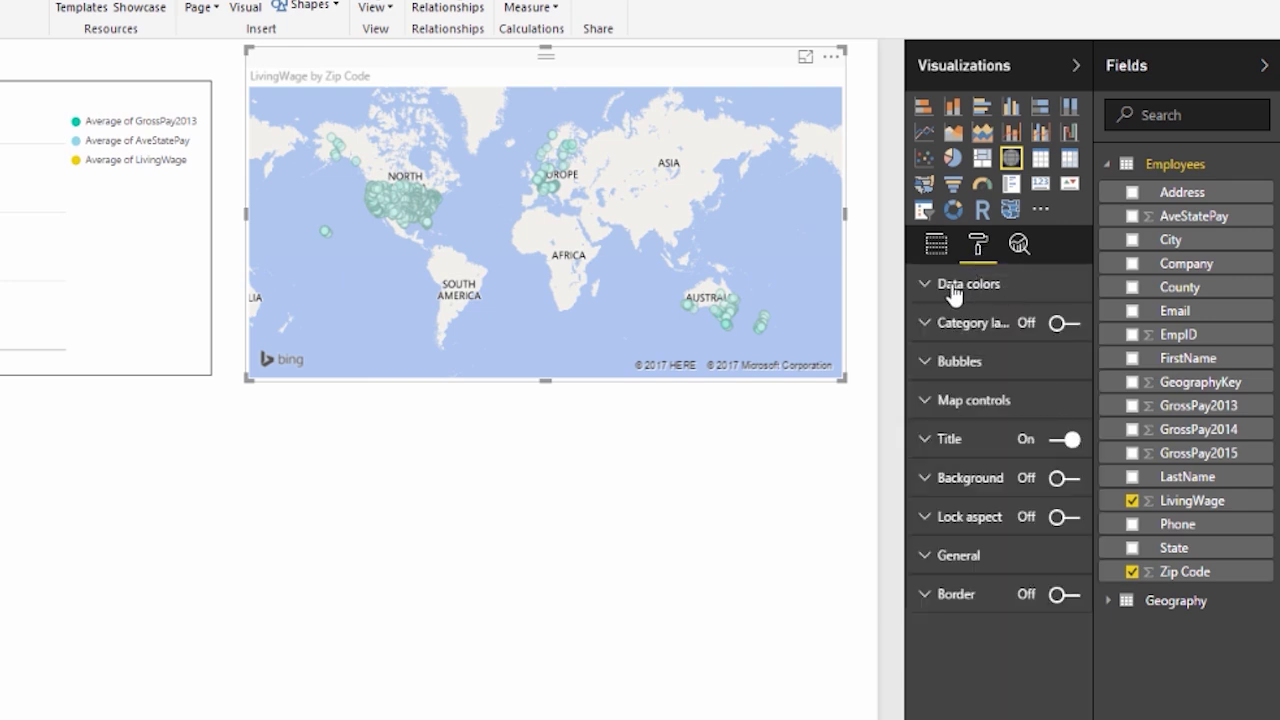
{"action": "left_click", "coordinate": [963, 290]}
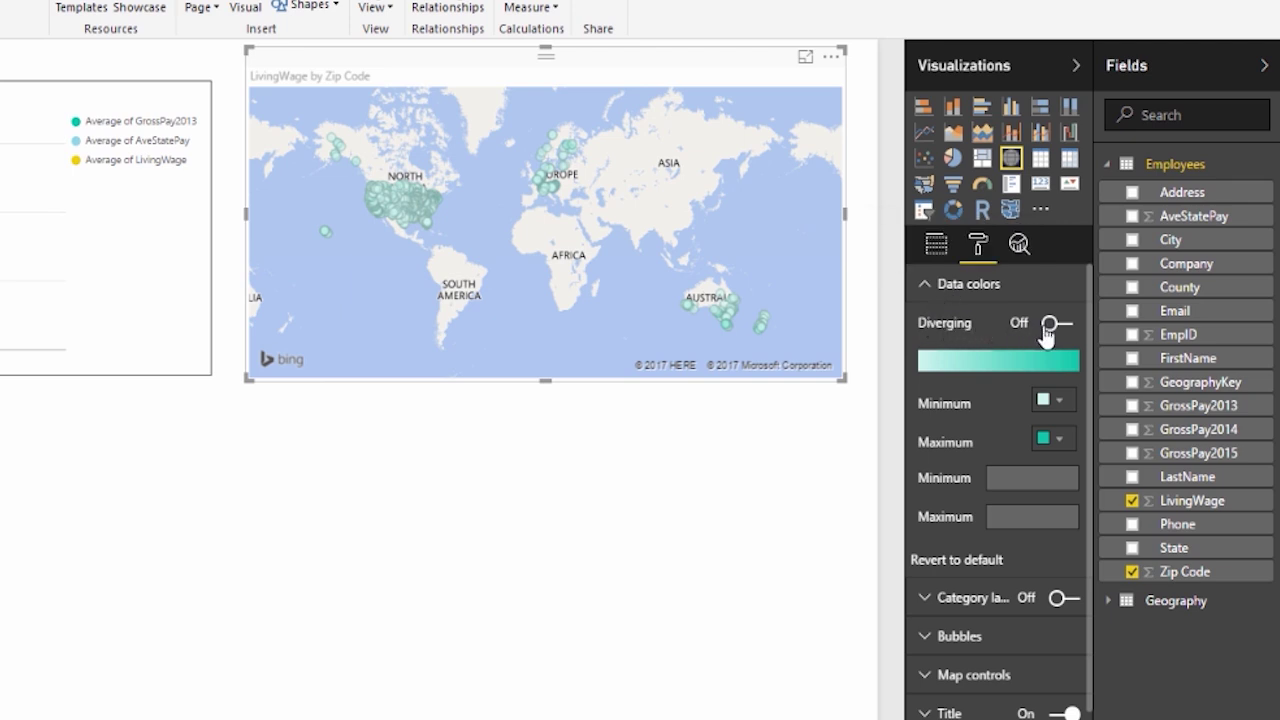
{"action": "left_click", "coordinate": [1058, 443]}
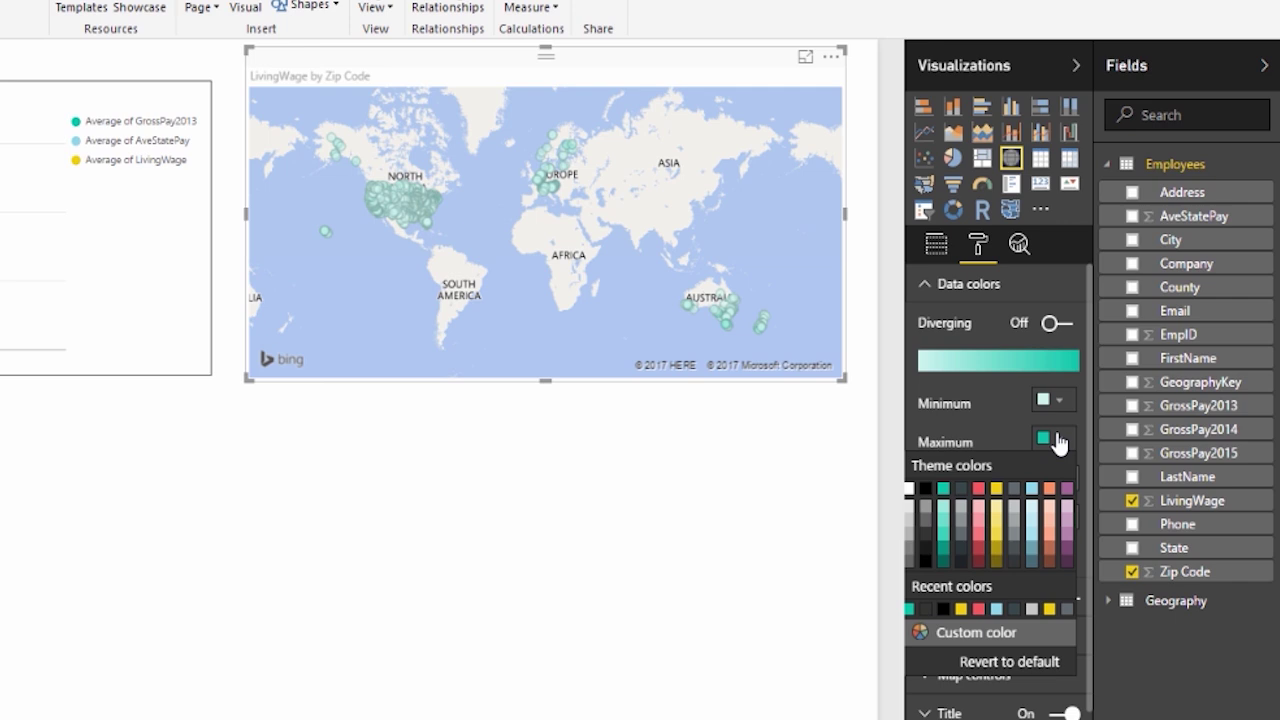
{"action": "left_click", "coordinate": [979, 489]}
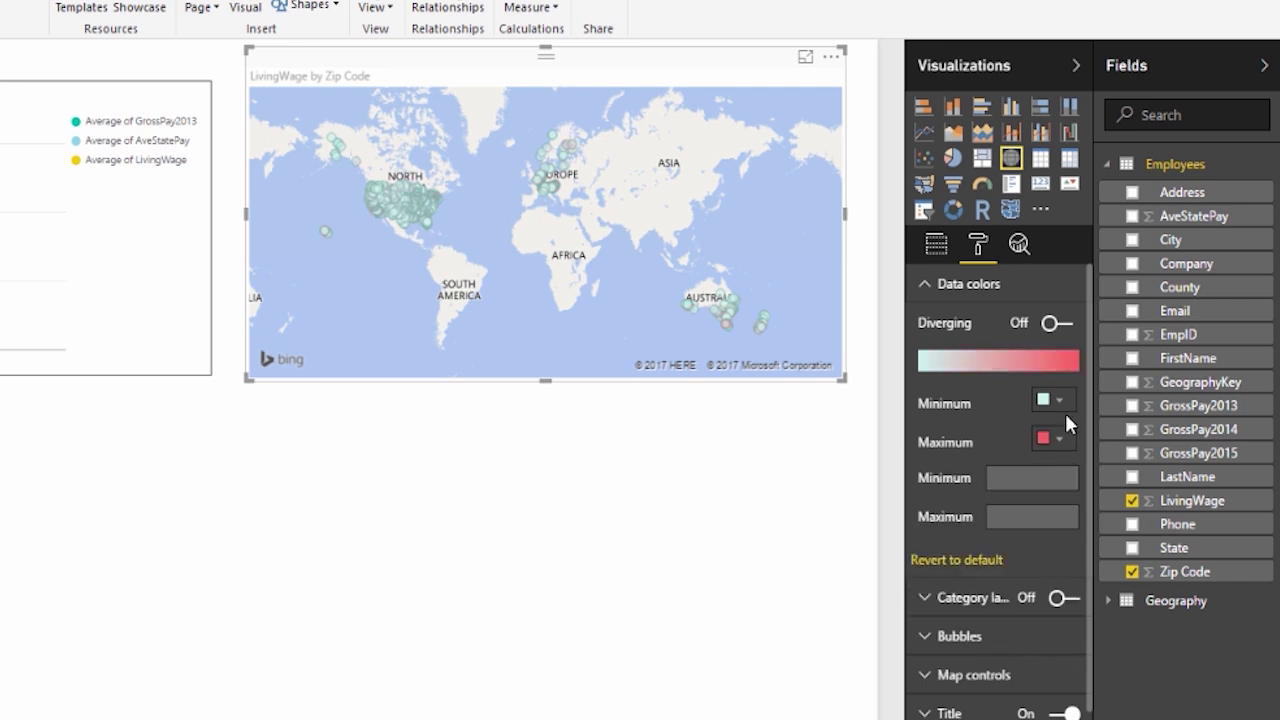
Step: Set the Zip Code map's minimum data color to yellow and return to its field settings
{"action": "left_click", "coordinate": [1072, 401]}
{"action": "left_click", "coordinate": [1003, 455]}
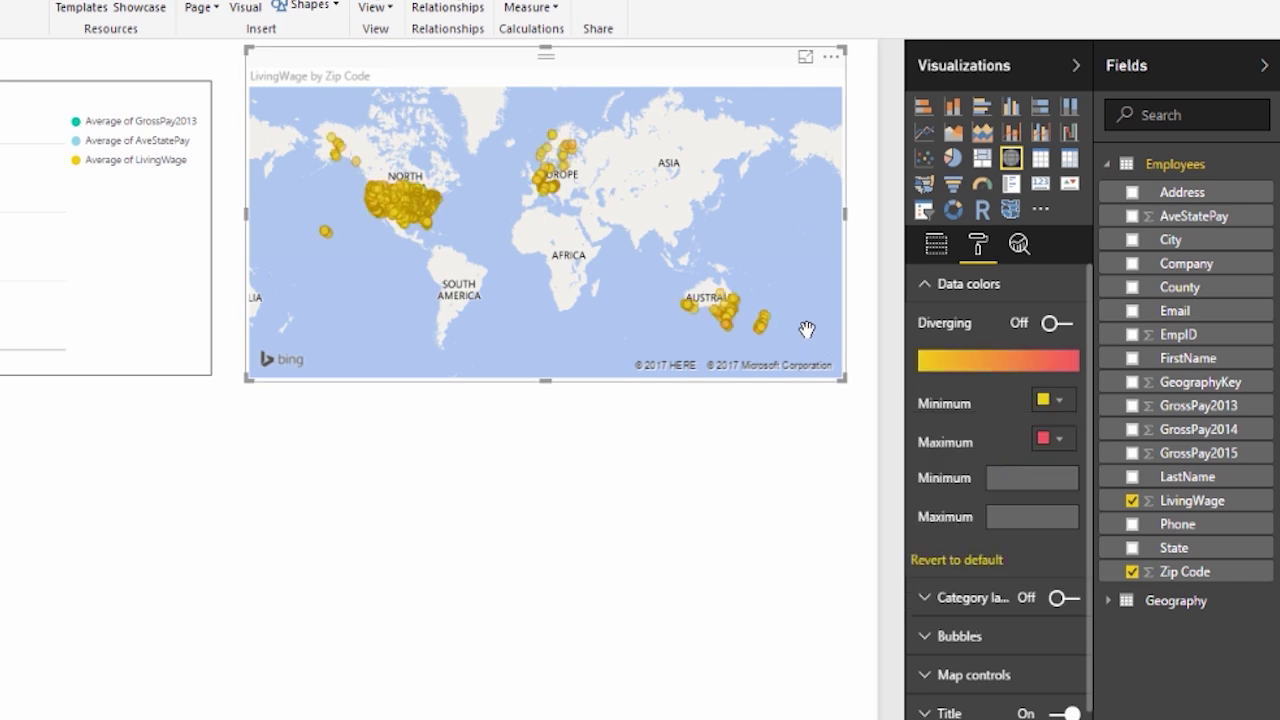
{"action": "left_click", "coordinate": [935, 247]}
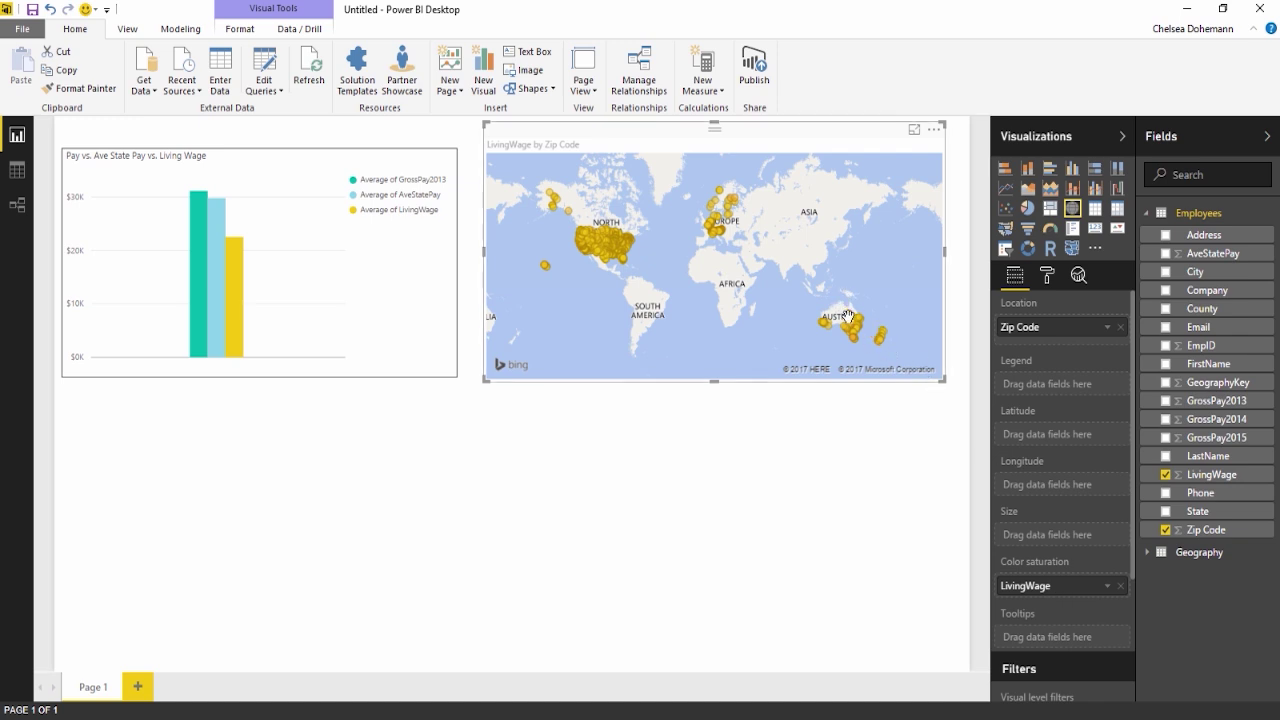
{"action": "mouse_move", "coordinate": [855, 333]}
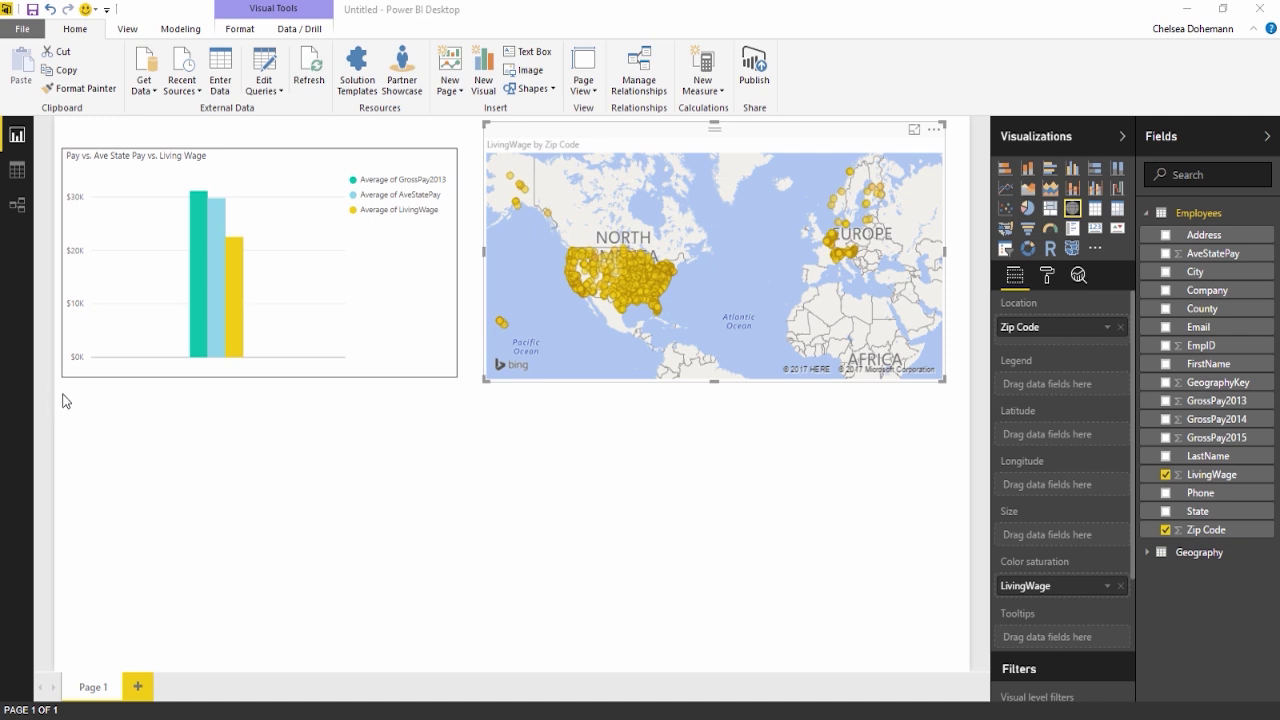
Step: Add a GrossPay2013 visual in the empty area below the column chart and convert it to a card
{"action": "mouse_move", "coordinate": [62, 388]}
{"action": "left_mouse_down"}
{"action": "mouse_move", "coordinate": [106, 434]}
{"action": "mouse_move", "coordinate": [174, 450]}
{"action": "left_mouse_up"}
{"action": "left_click", "coordinate": [334, 441]}
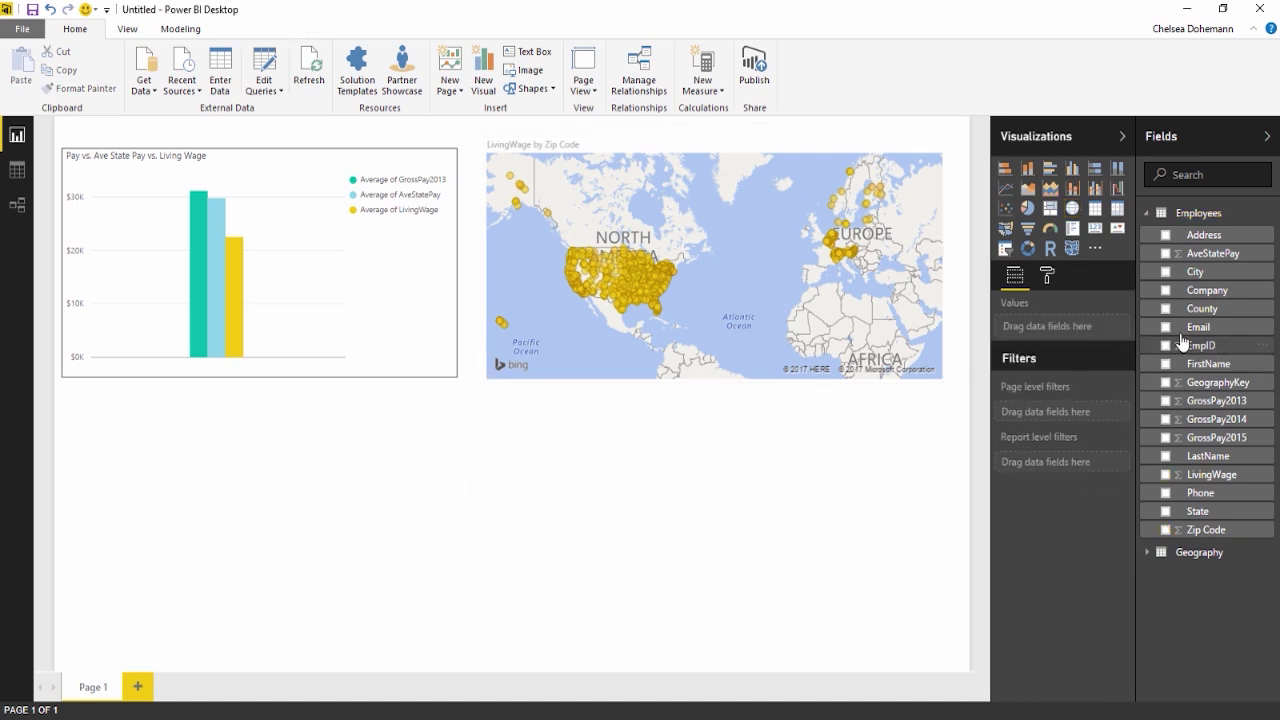
{"action": "left_click", "coordinate": [1165, 401]}
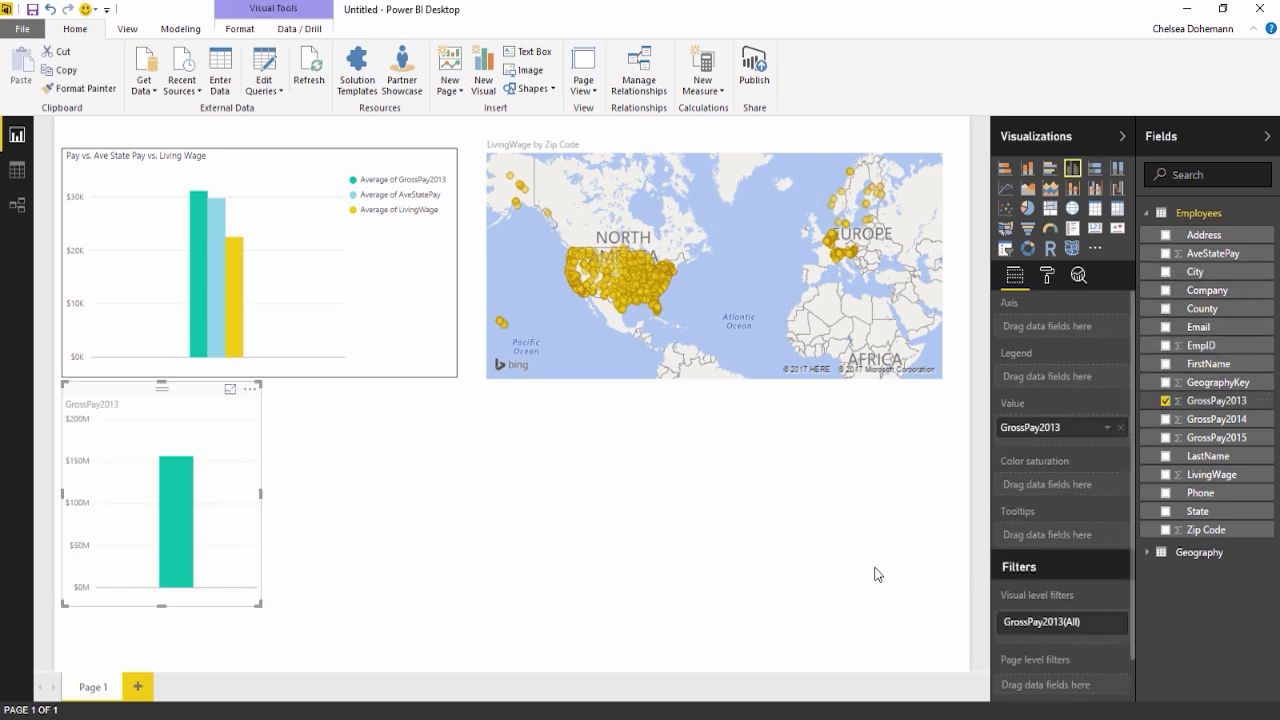
{"action": "mouse_move", "coordinate": [133, 398]}
{"action": "left_mouse_down"}
{"action": "mouse_move", "coordinate": [158, 393]}
{"action": "mouse_move", "coordinate": [132, 400]}
{"action": "left_mouse_up"}
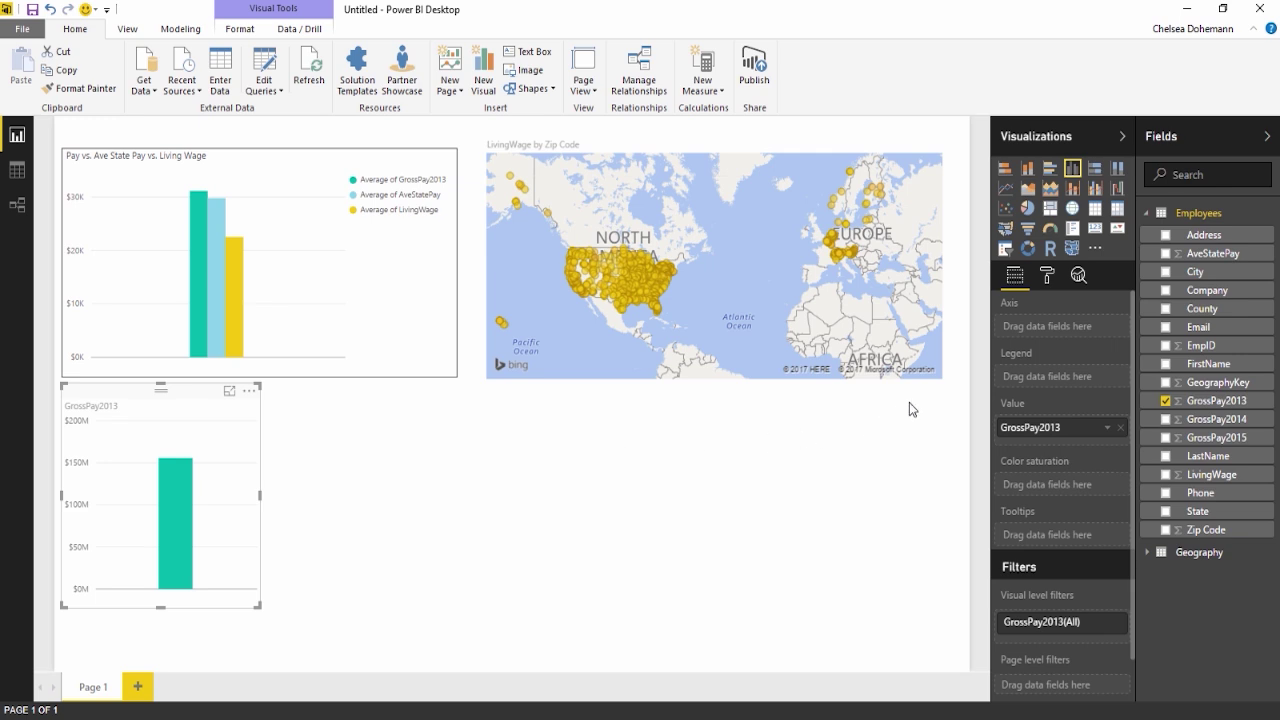
{"action": "left_click", "coordinate": [1095, 234]}
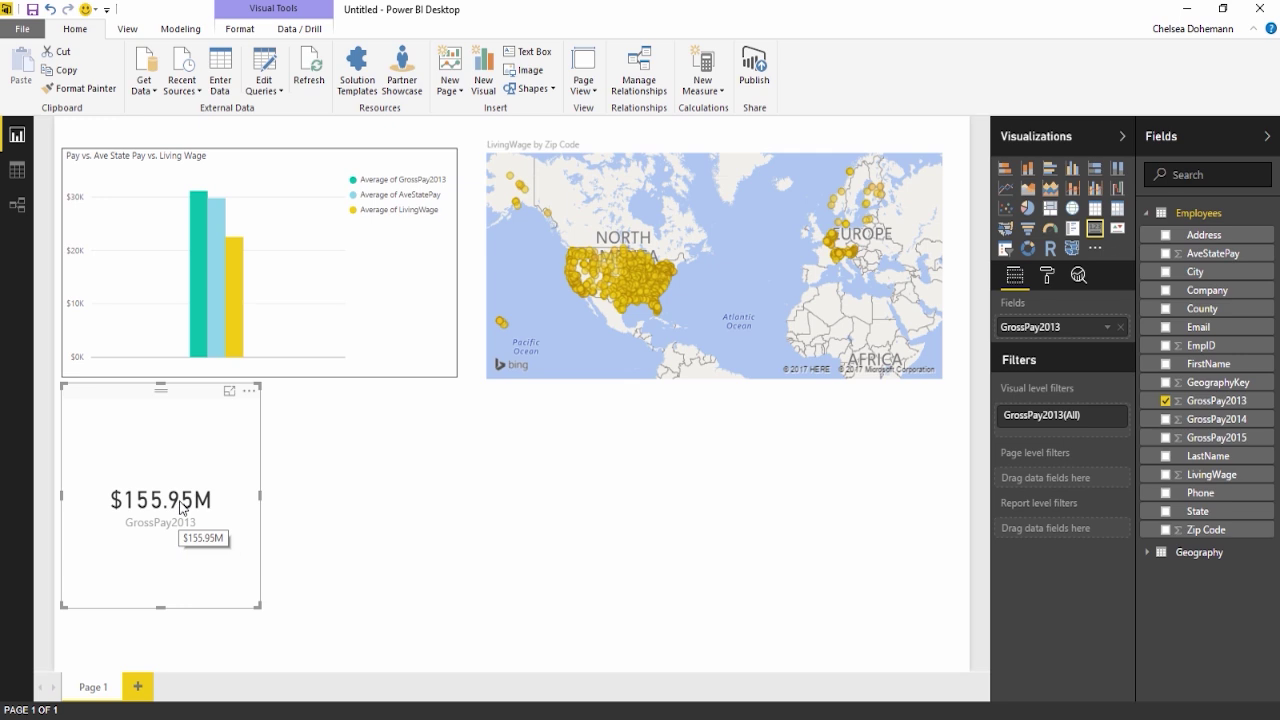
Step: Summarize the GrossPay2013 card as an average and shrink the card to fit closely around its value
{"action": "left_click", "coordinate": [1107, 327]}
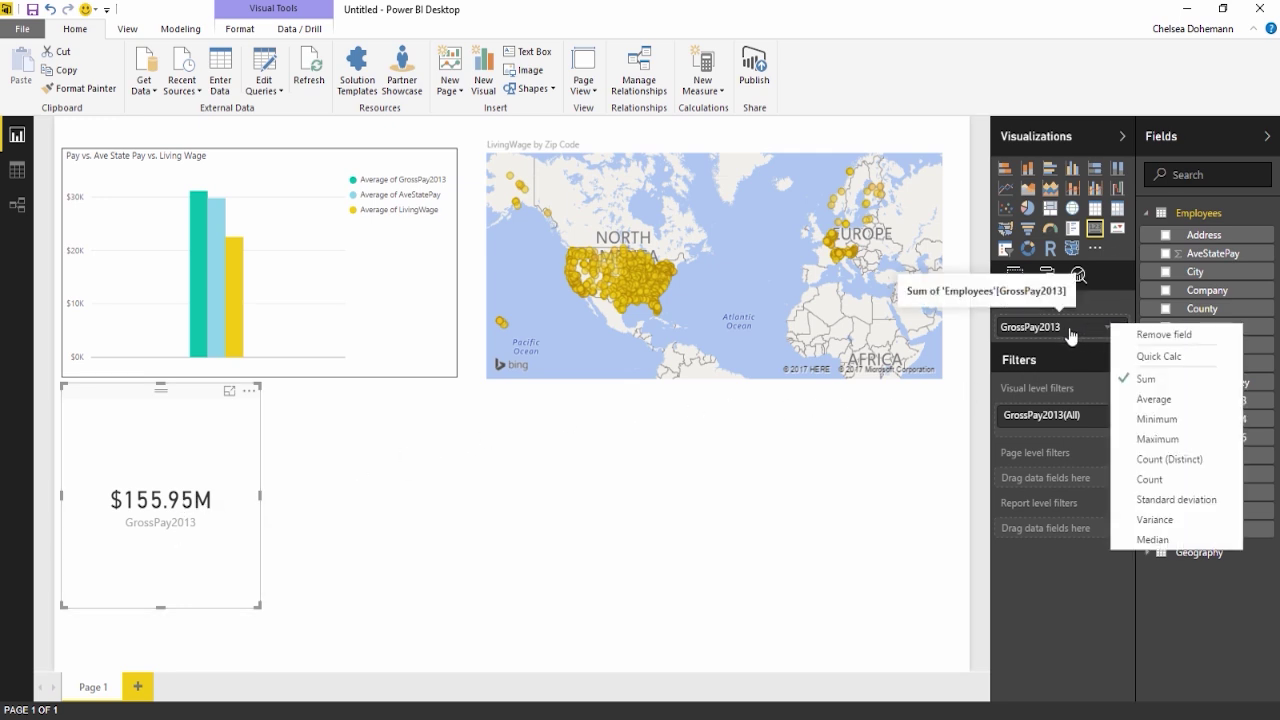
{"action": "left_click", "coordinate": [1142, 402]}
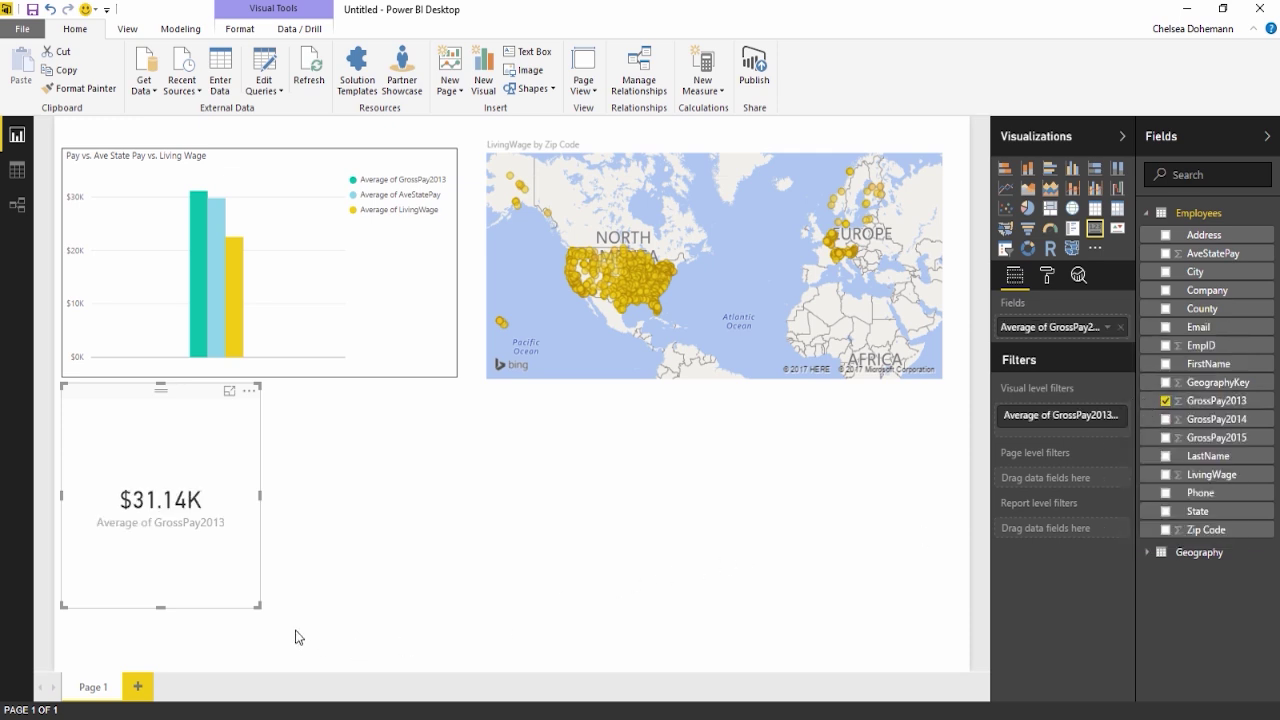
{"action": "left_click_drag", "start_coordinate": [258, 605], "coordinate": [233, 486]}
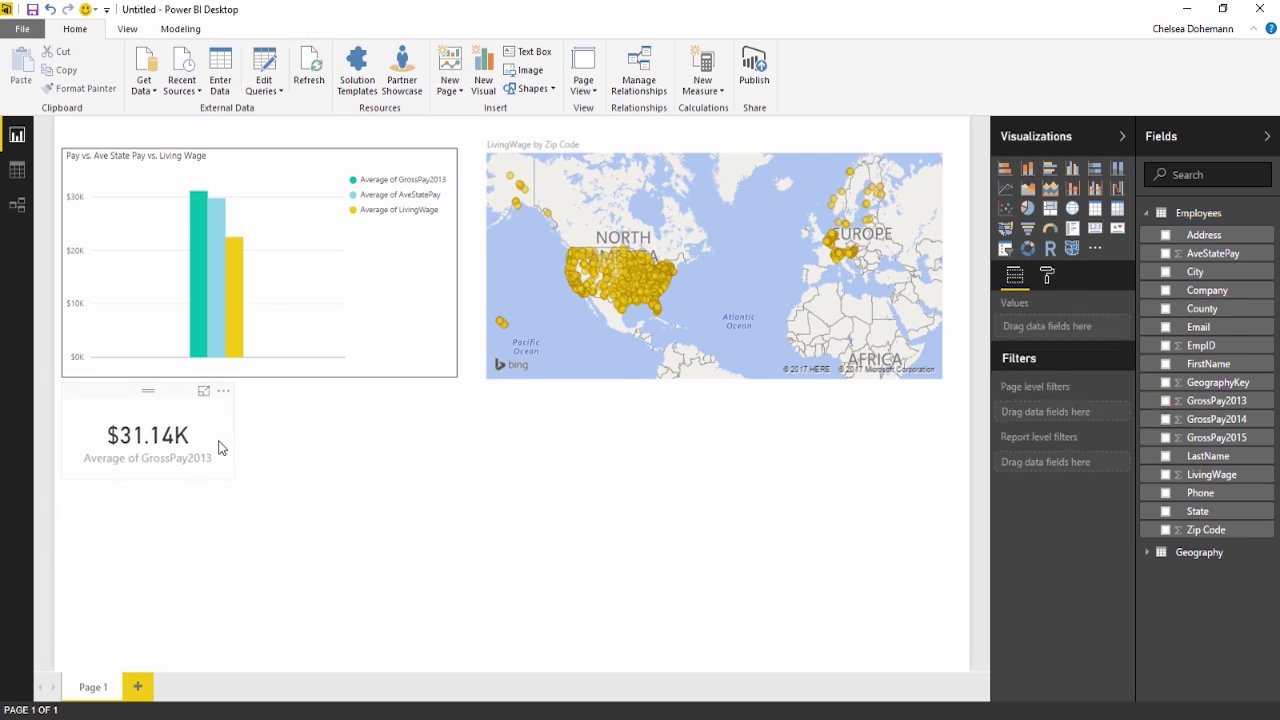
{"action": "left_click", "coordinate": [133, 393]}
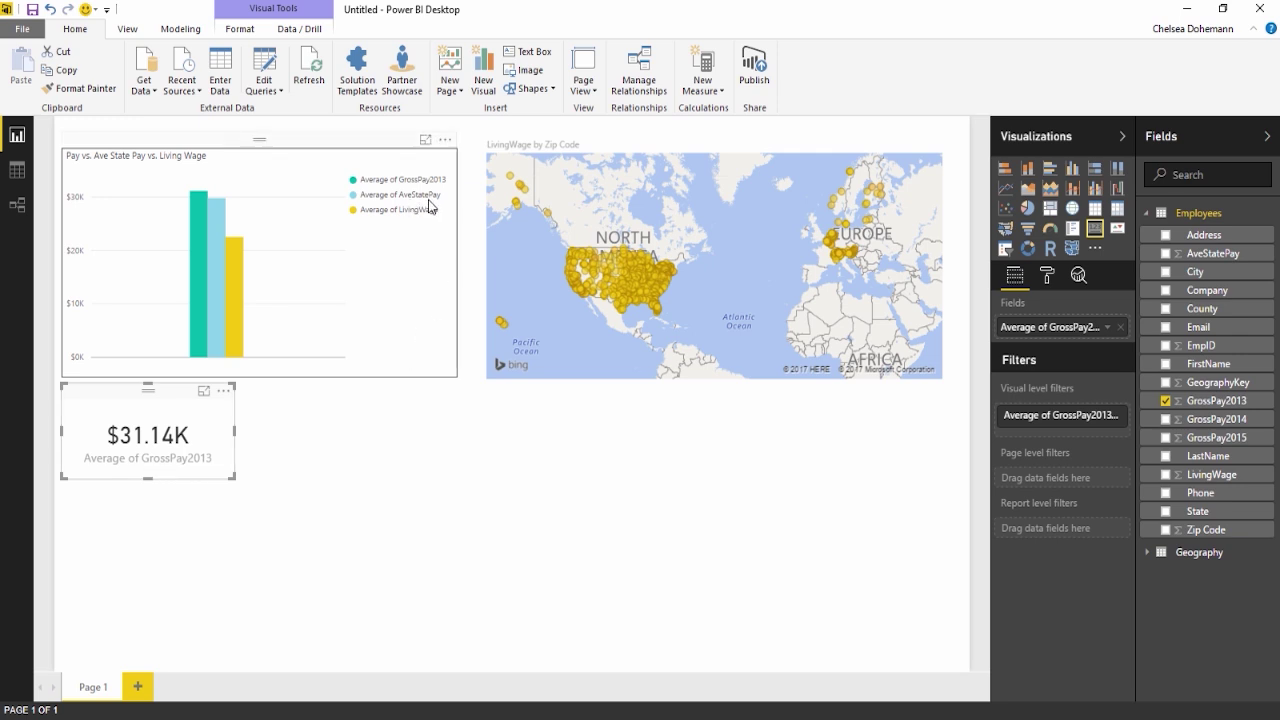
{"action": "left_click", "coordinate": [280, 400]}
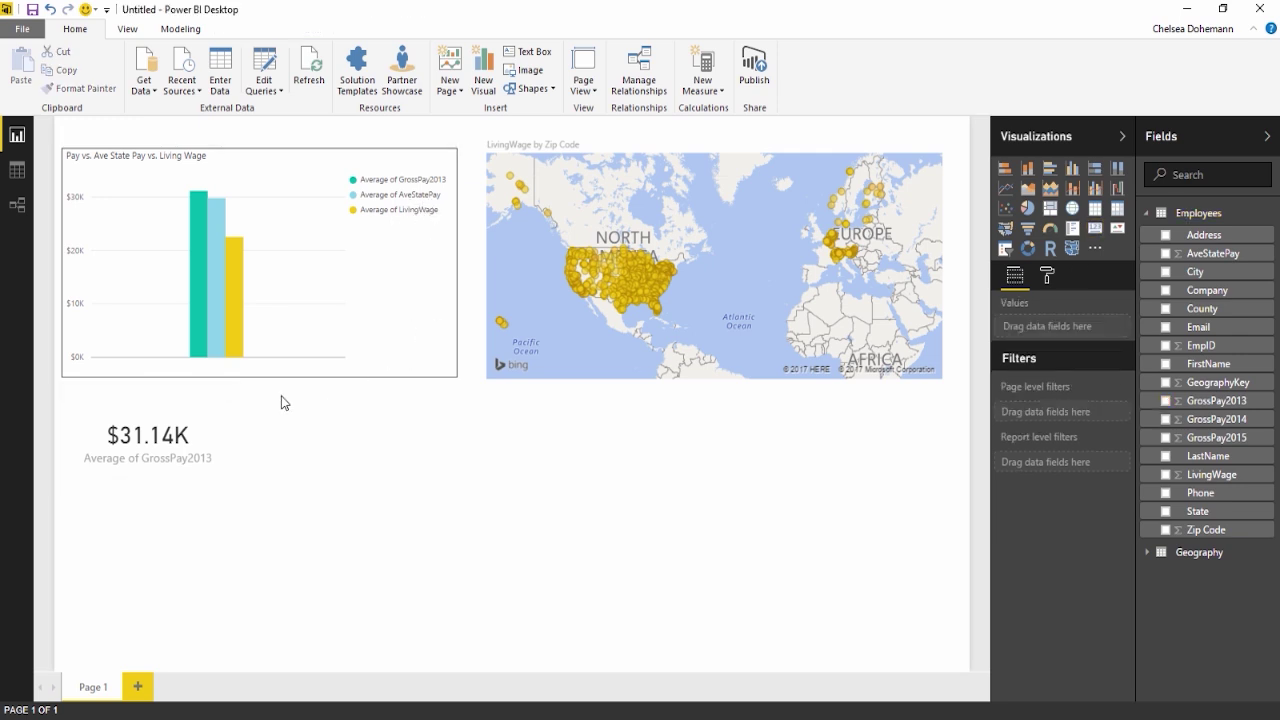
{"action": "left_click", "coordinate": [108, 396]}
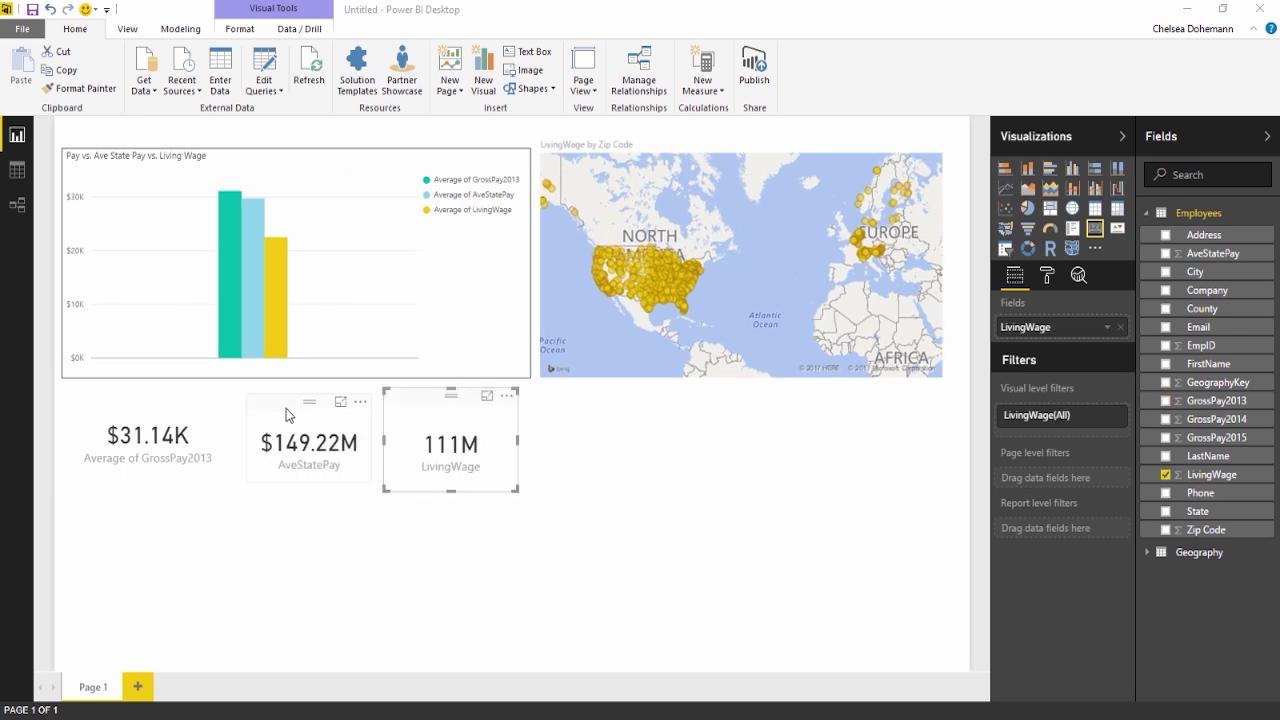
Step: Roughly line up the average GrossPay2013, AveStatePay and LivingWage cards in a row below the column chart, slightly shrinking the GrossPay2013 card
{"action": "left_click_drag", "start_coordinate": [286, 408], "coordinate": [278, 412]}
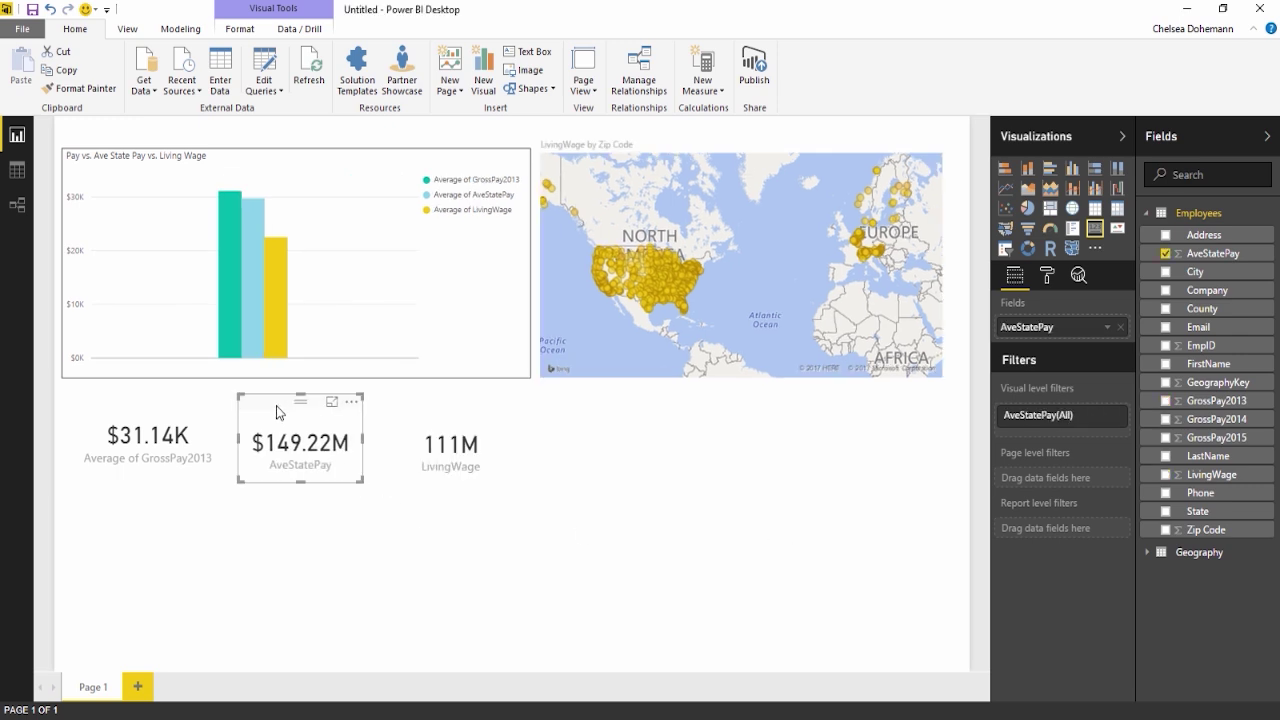
{"action": "left_click_drag", "start_coordinate": [116, 399], "coordinate": [118, 409]}
{"action": "left_click_drag", "start_coordinate": [236, 487], "coordinate": [225, 480]}
{"action": "left_click_drag", "start_coordinate": [117, 406], "coordinate": [125, 406]}
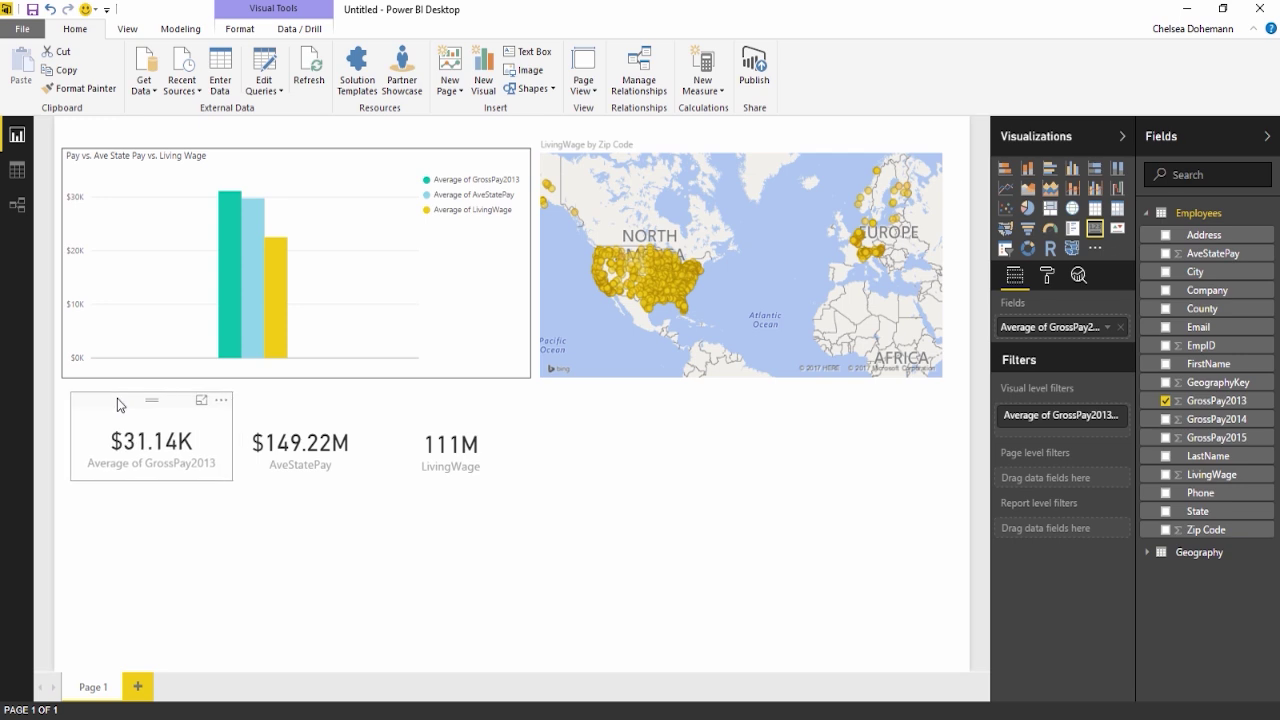
{"action": "left_click", "coordinate": [271, 404]}
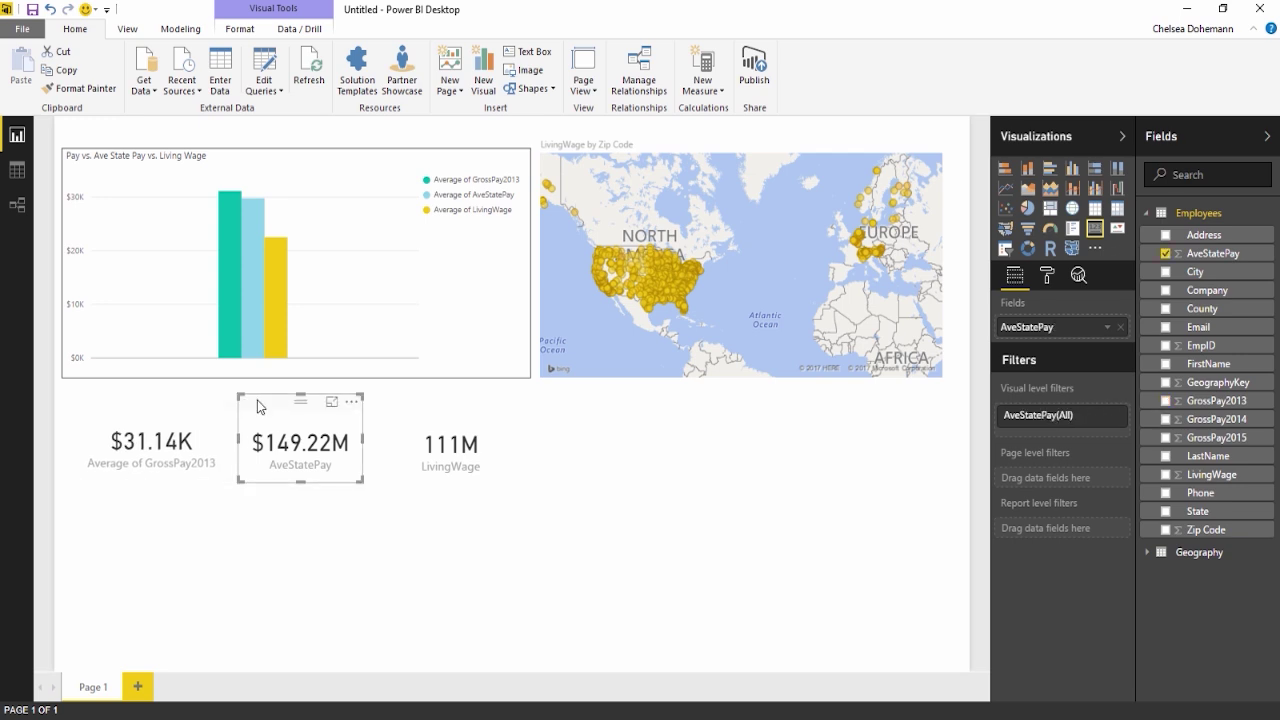
{"action": "left_click_drag", "start_coordinate": [398, 409], "coordinate": [397, 416]}
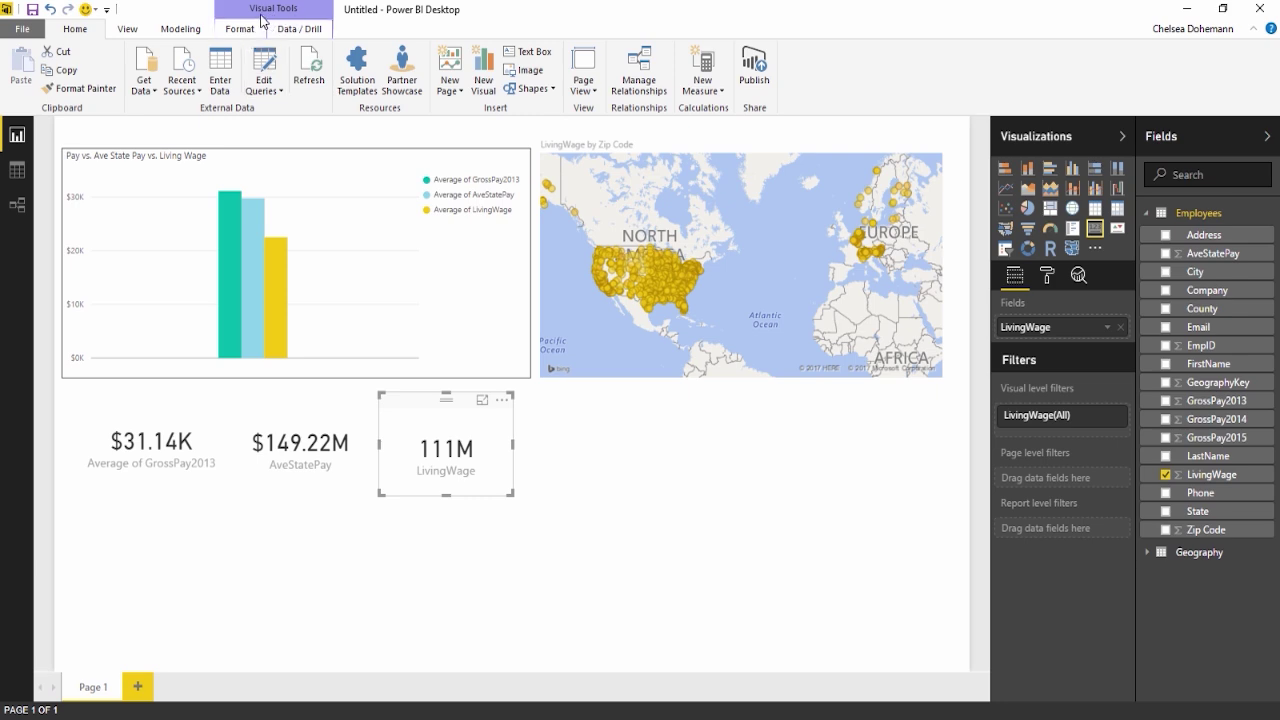
Step: Show the page gridlines and turn on snapping objects to the grid
{"action": "left_click", "coordinate": [143, 36]}
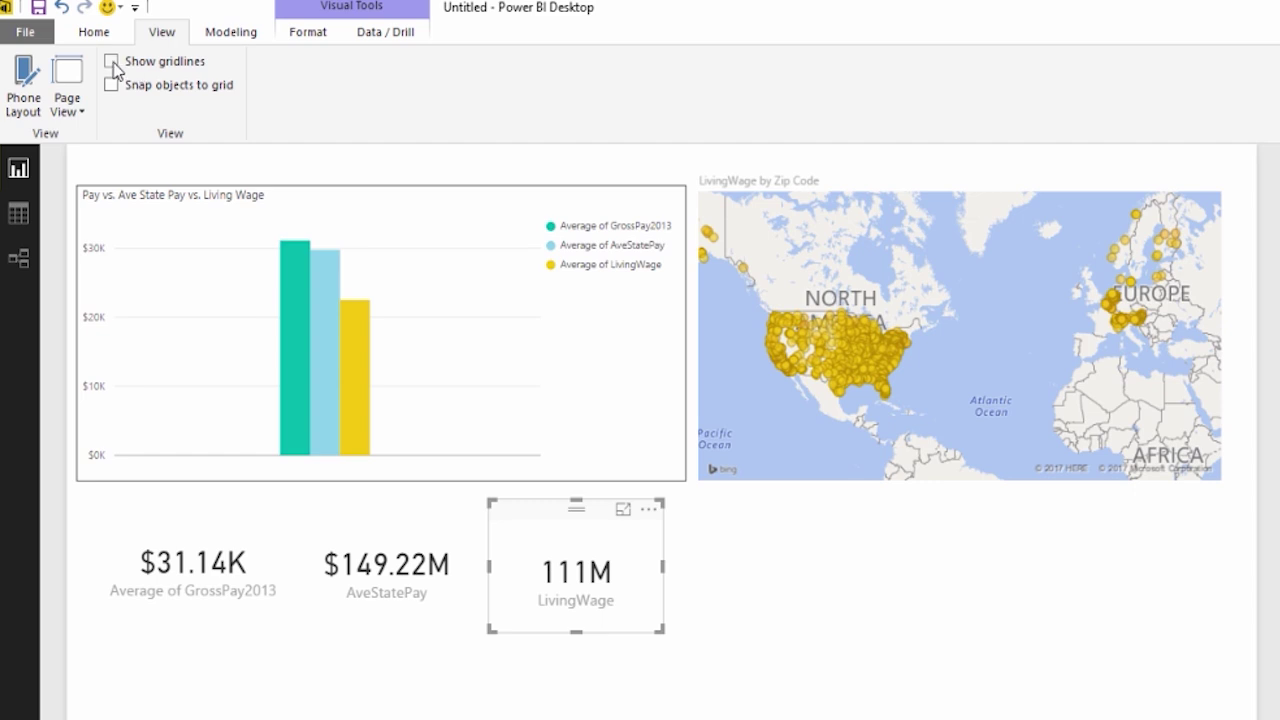
{"action": "left_click", "coordinate": [112, 61]}
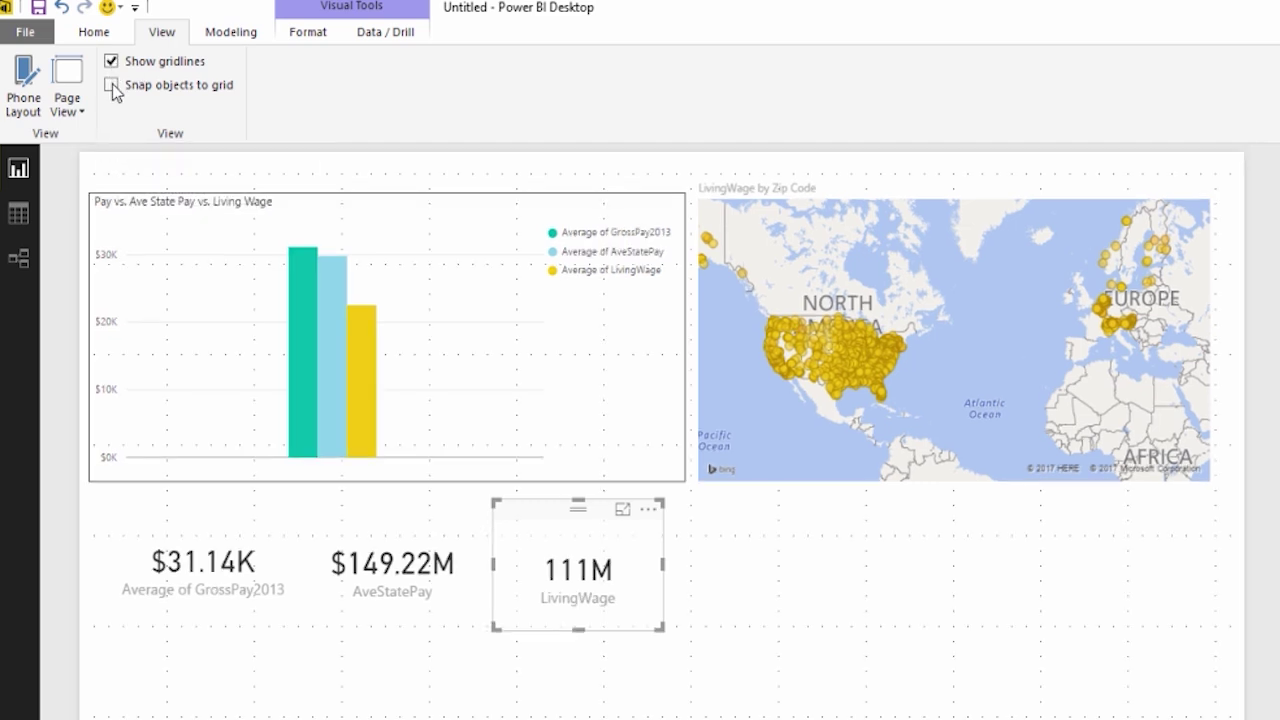
{"action": "left_click", "coordinate": [112, 86]}
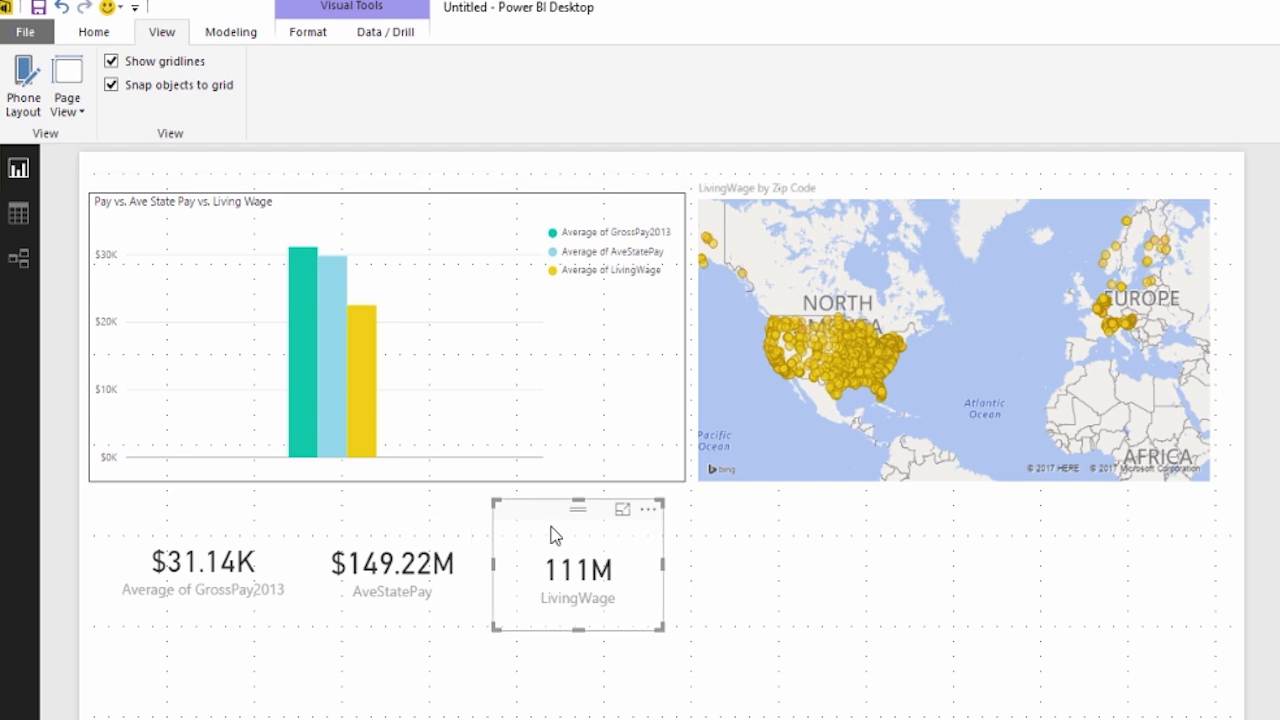
Step: Snap the three cards to the grid below the column chart and reduce the LivingWage card's height to match the AveStatePay card
{"action": "left_click_drag", "start_coordinate": [549, 514], "coordinate": [610, 520]}
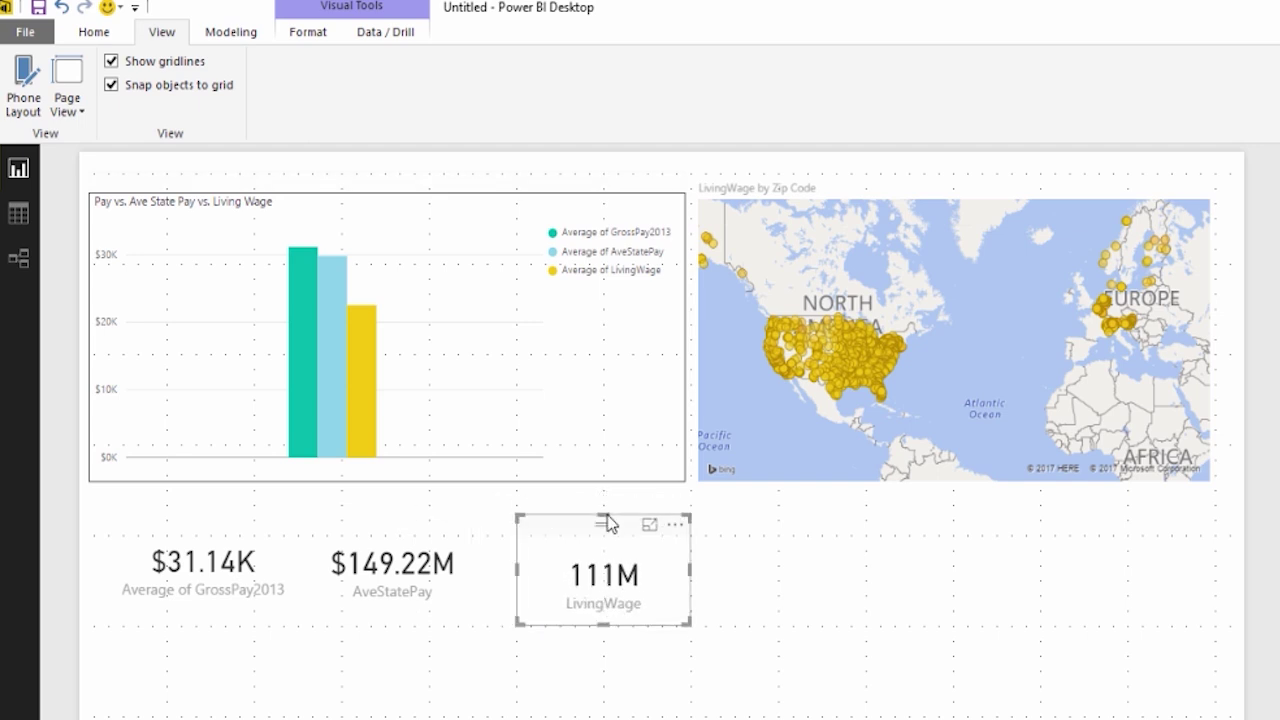
{"action": "left_click_drag", "start_coordinate": [346, 523], "coordinate": [412, 514]}
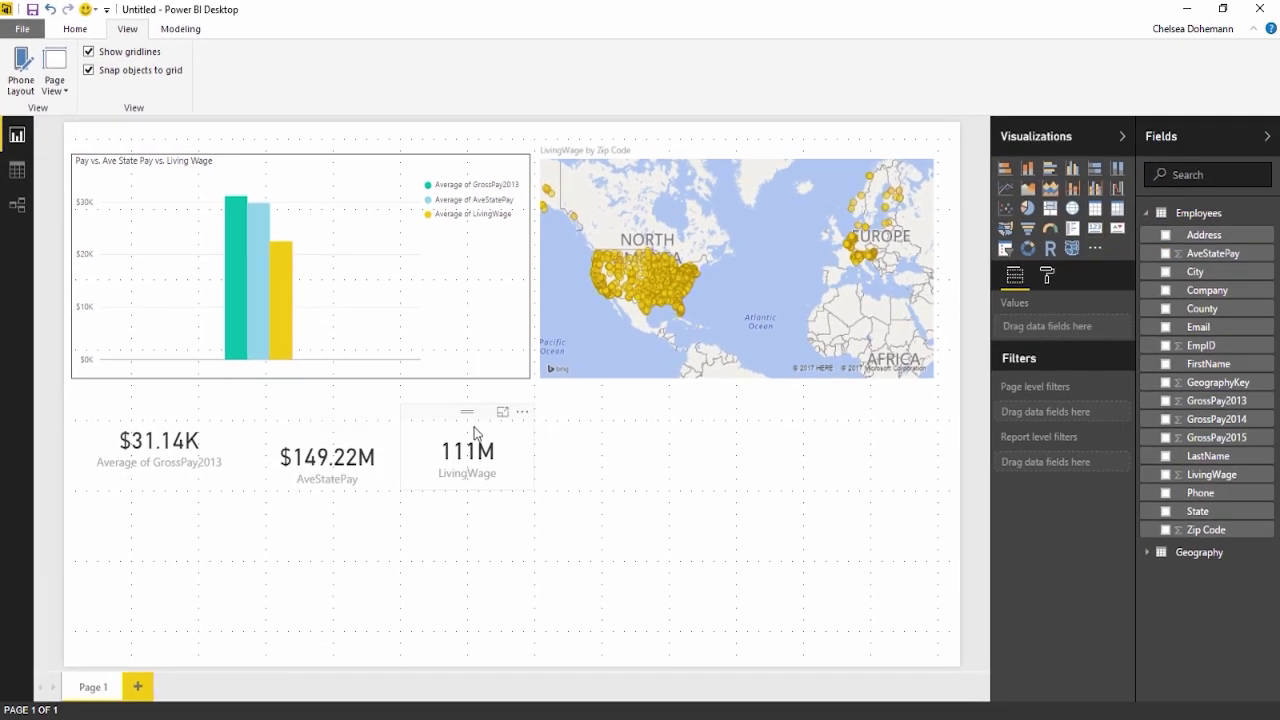
{"action": "left_click", "coordinate": [474, 430]}
{"action": "left_click_drag", "start_coordinate": [468, 405], "coordinate": [470, 420]}
{"action": "mouse_move", "coordinate": [140, 425]}
{"action": "left_mouse_down"}
{"action": "mouse_move", "coordinate": [175, 435]}
{"action": "mouse_move", "coordinate": [133, 418]}
{"action": "left_mouse_up"}
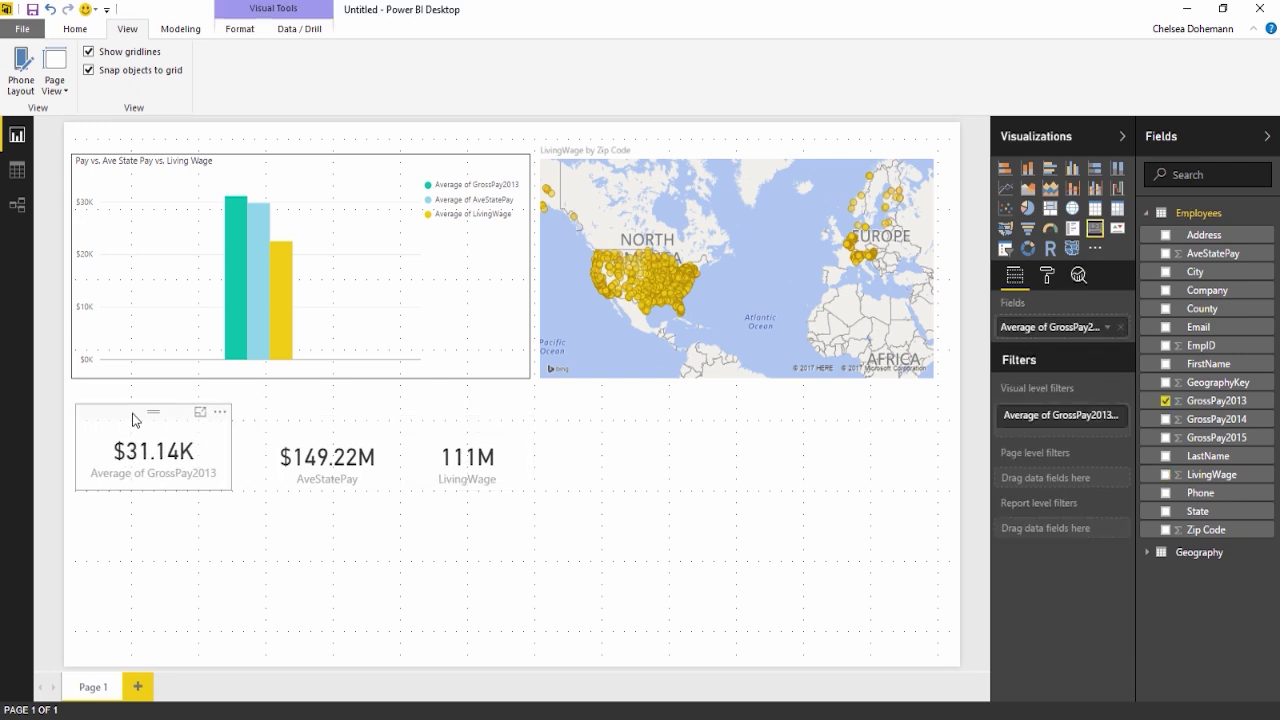
Step: Narrow and shorten the average GrossPay2013 card, and shift the AveStatePay and LivingWage cards toward it with even gaps
{"action": "left_click_drag", "start_coordinate": [232, 448], "coordinate": [203, 449]}
{"action": "left_click_drag", "start_coordinate": [147, 405], "coordinate": [147, 420]}
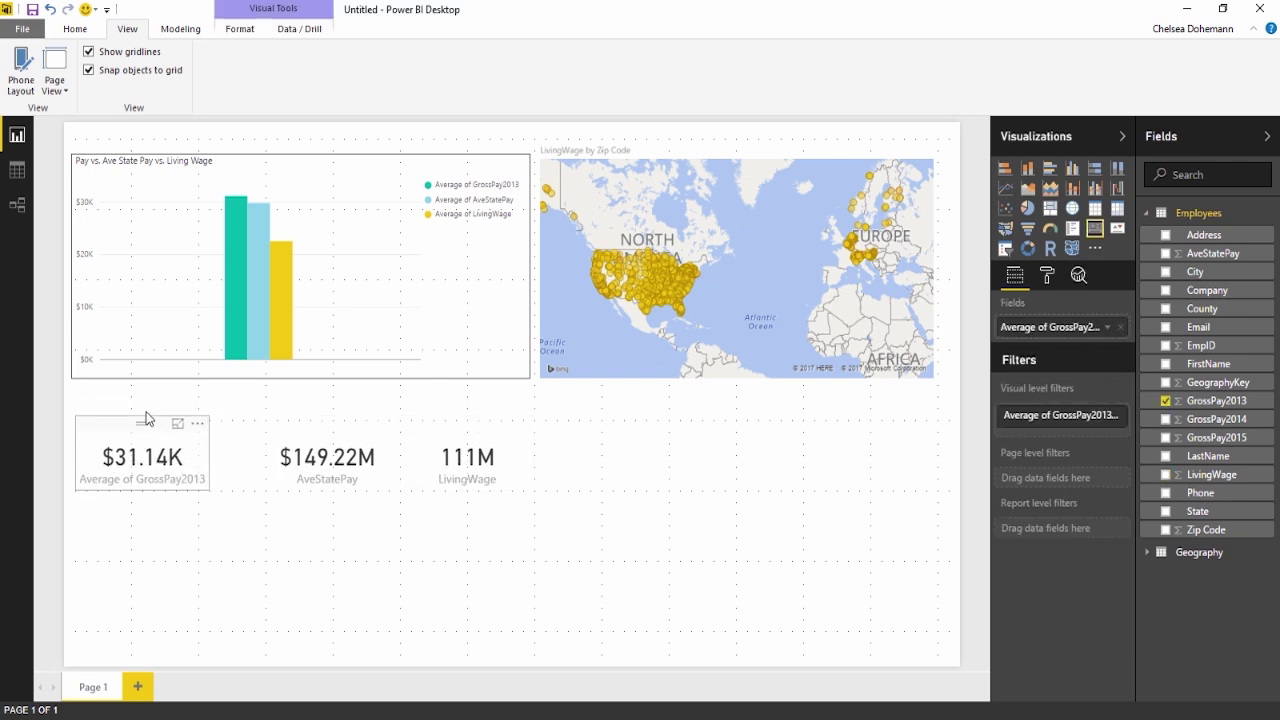
{"action": "left_click", "coordinate": [150, 400]}
{"action": "left_click_drag", "start_coordinate": [274, 423], "coordinate": [240, 423]}
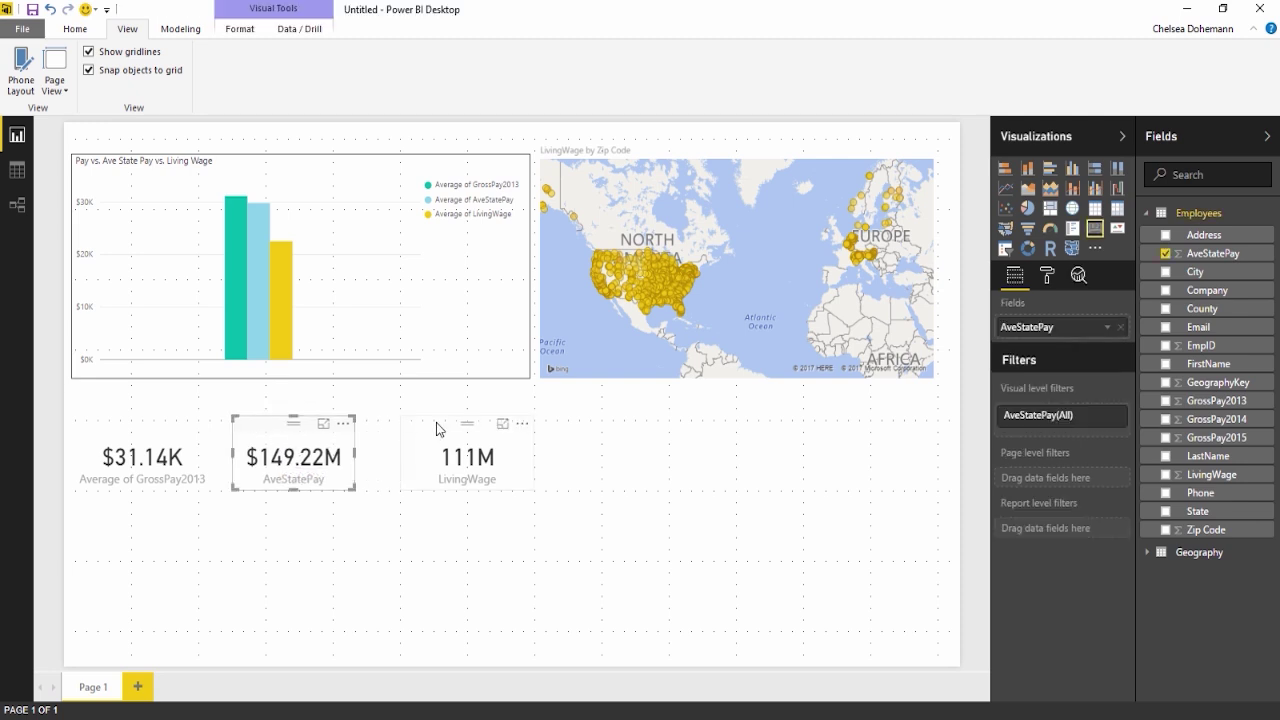
{"action": "left_click_drag", "start_coordinate": [437, 429], "coordinate": [415, 429]}
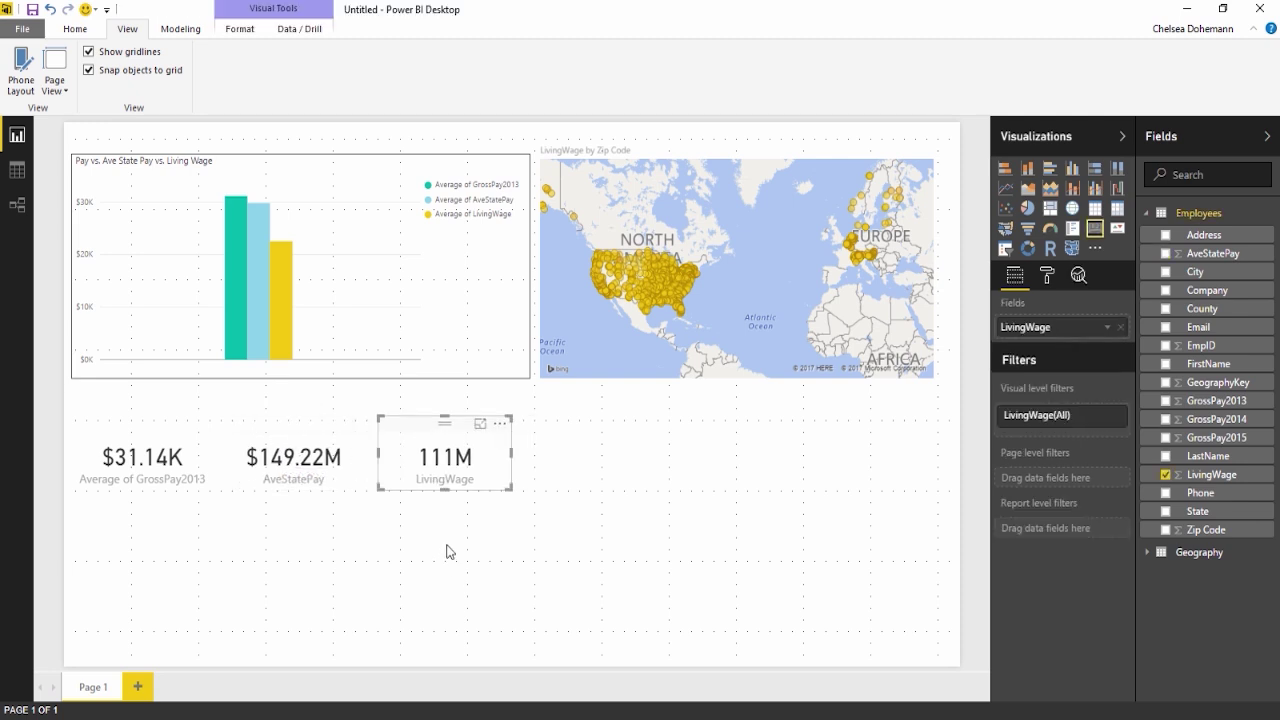
Step: Hide the page gridlines and turn off snapping objects to the grid
{"action": "left_click", "coordinate": [88, 51]}
{"action": "left_click", "coordinate": [89, 70]}
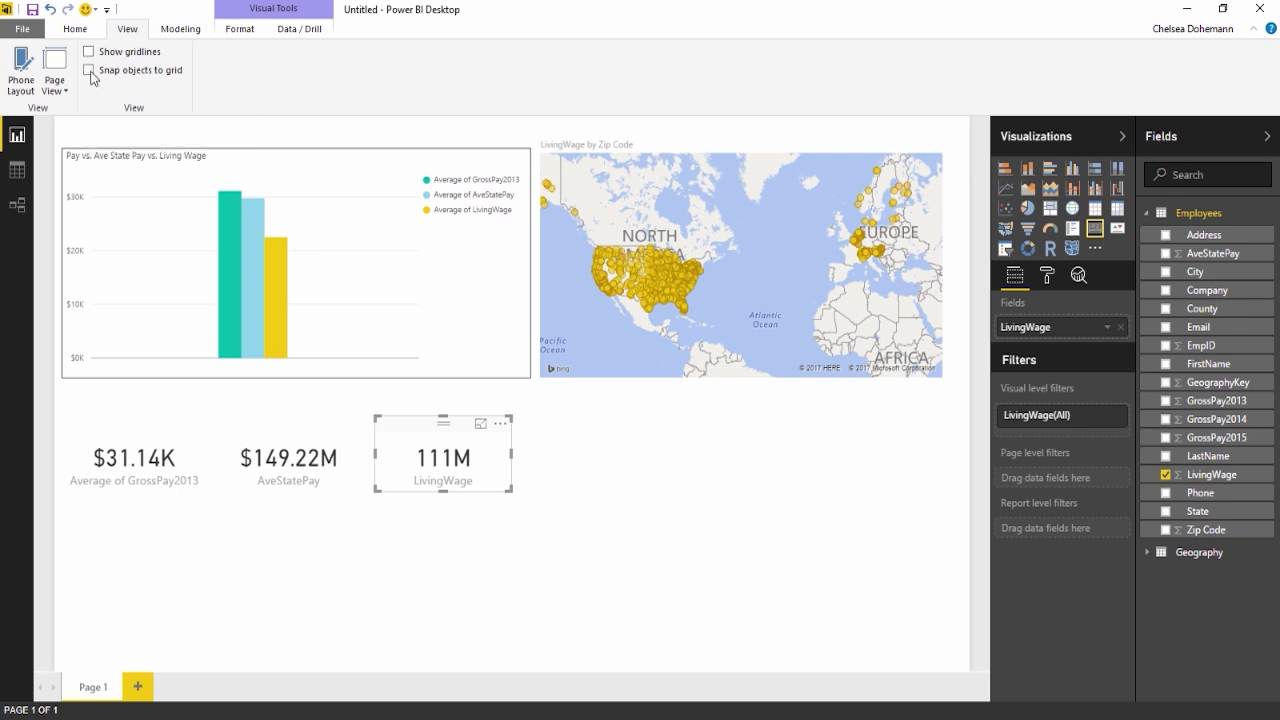
Step: Set the average GrossPay2013 card's data label color to teal, matching its column in the chart
{"action": "left_click", "coordinate": [117, 429]}
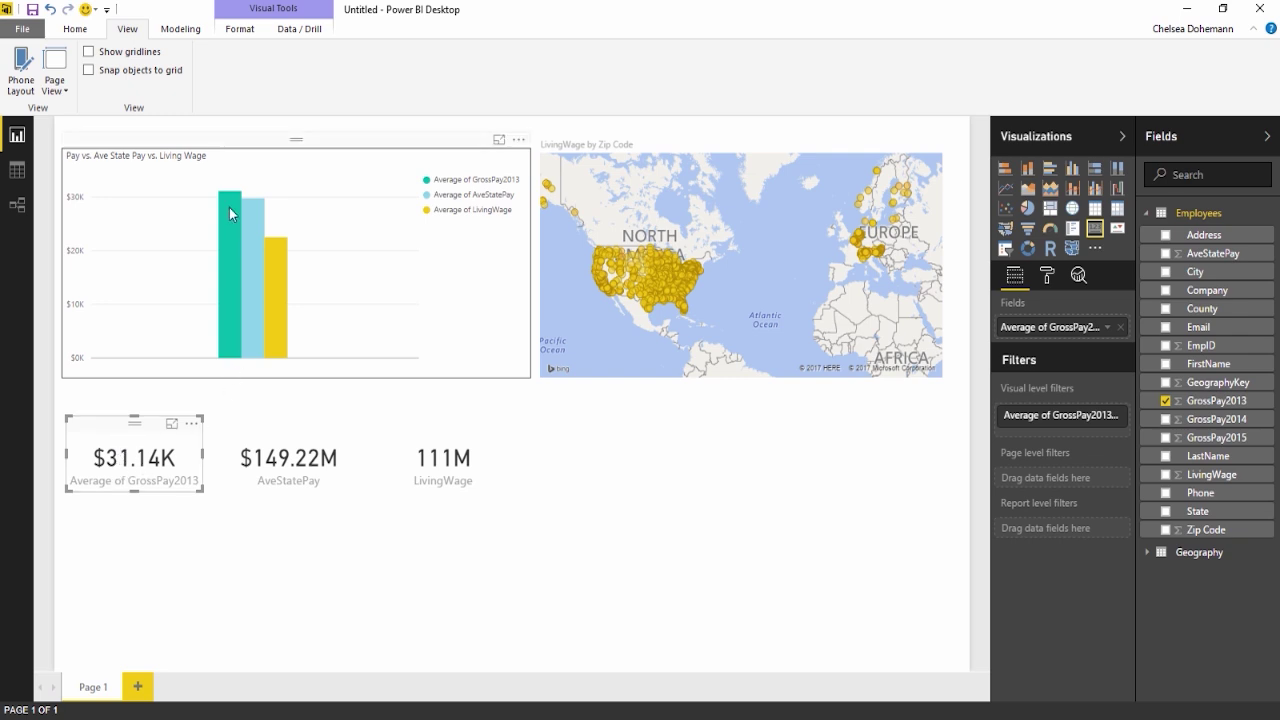
{"action": "mouse_move", "coordinate": [231, 211]}
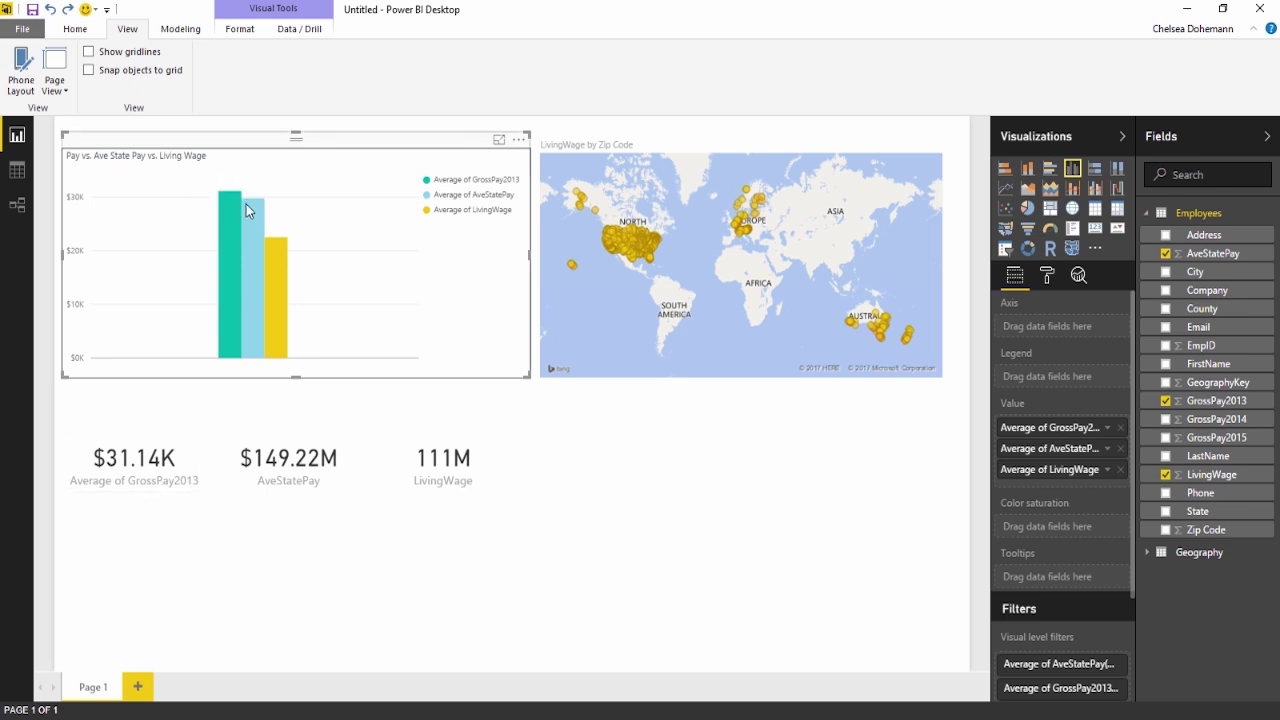
{"action": "left_click", "coordinate": [146, 431]}
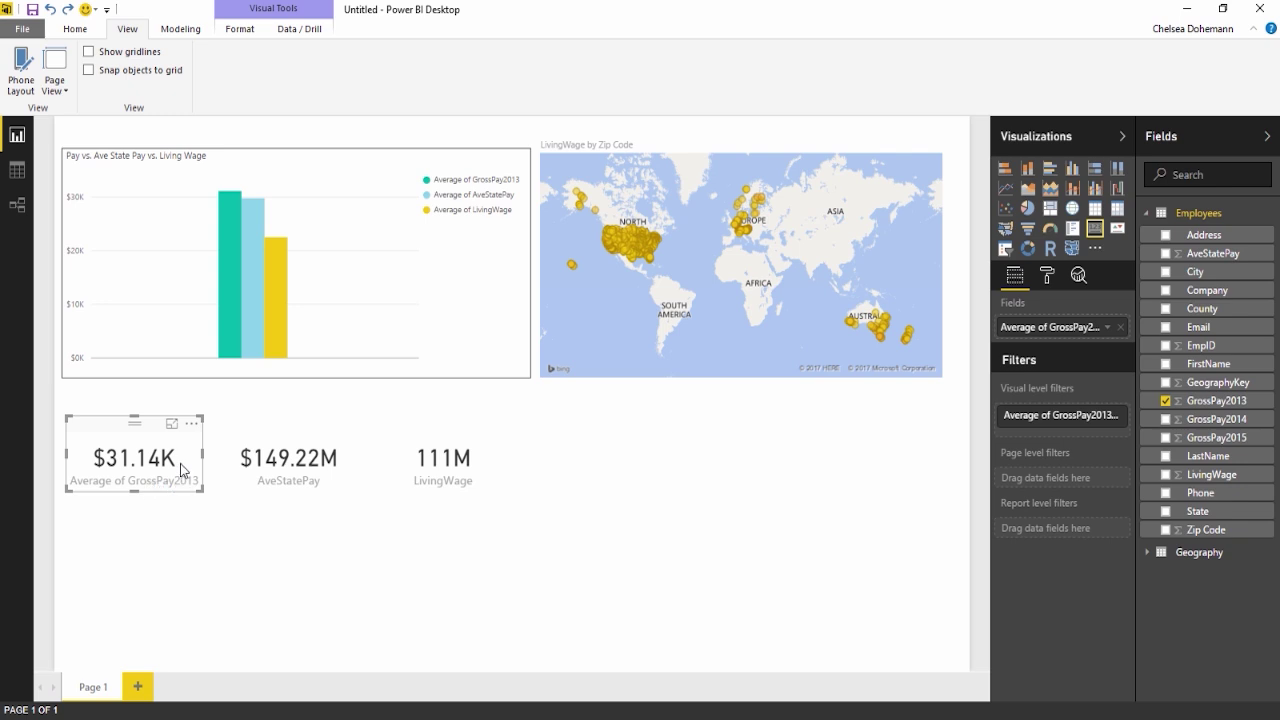
{"action": "left_click", "coordinate": [1047, 277]}
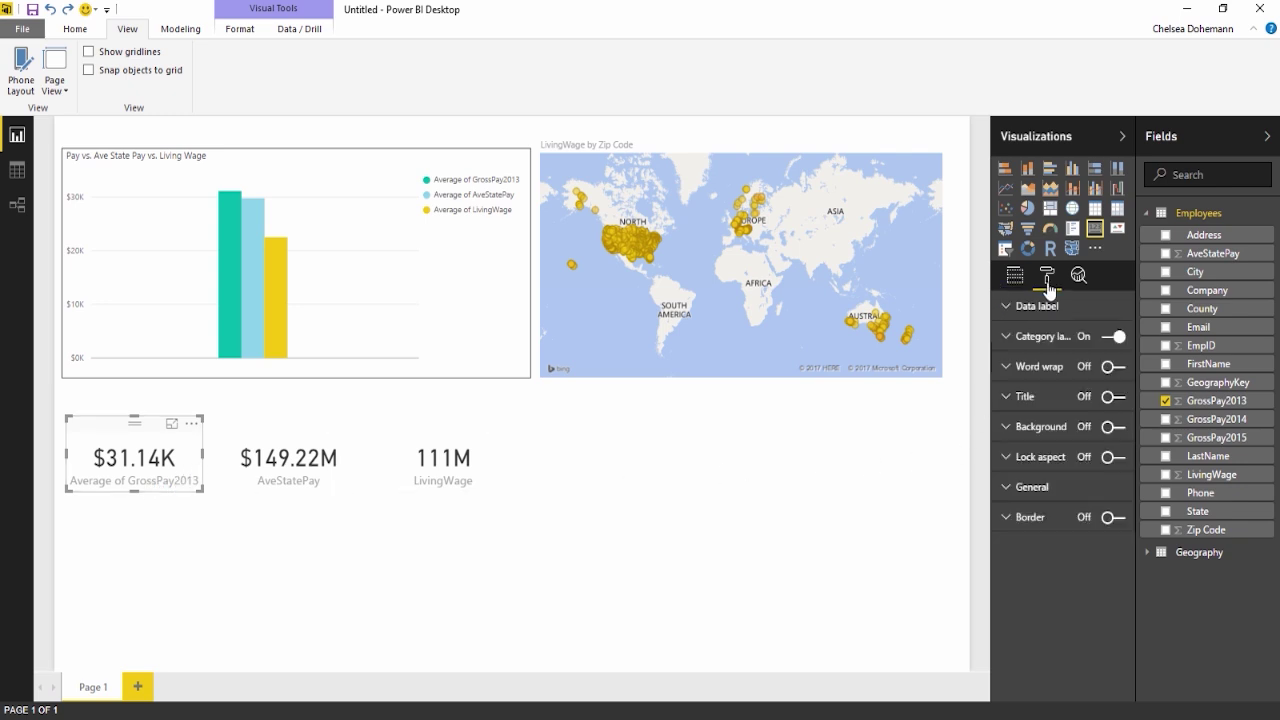
{"action": "left_click", "coordinate": [1028, 311]}
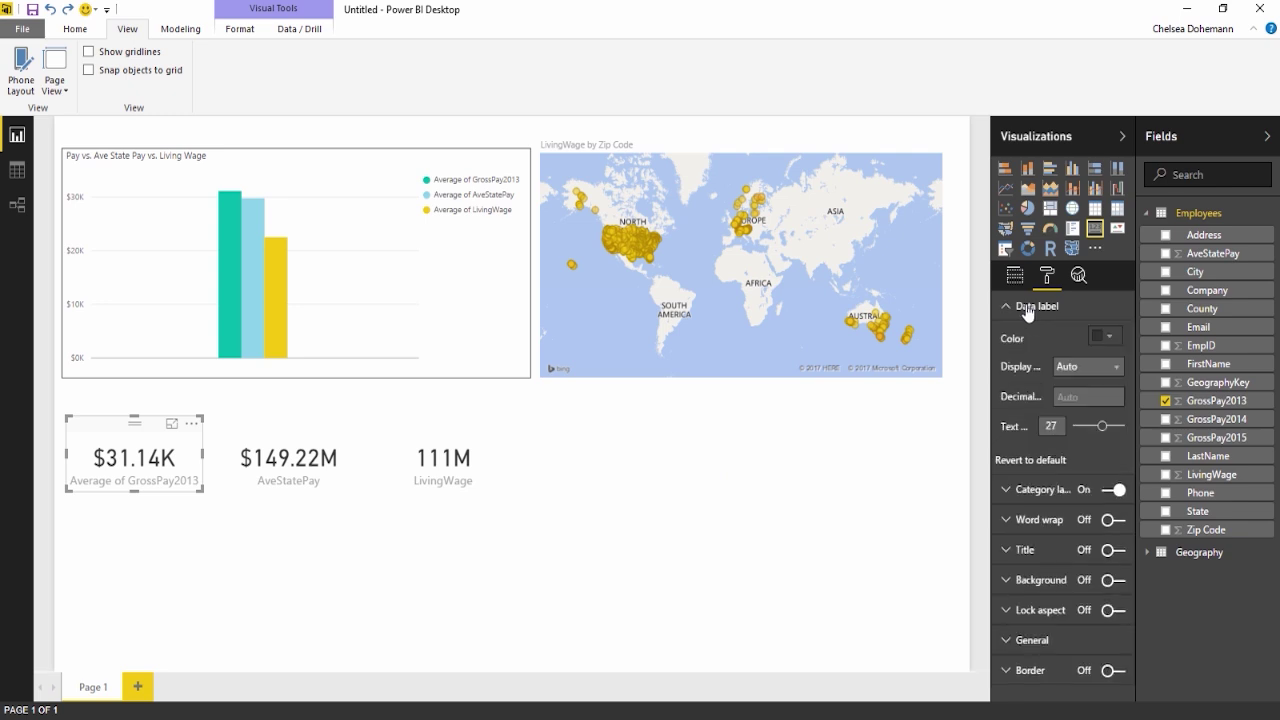
{"action": "left_click", "coordinate": [1108, 337]}
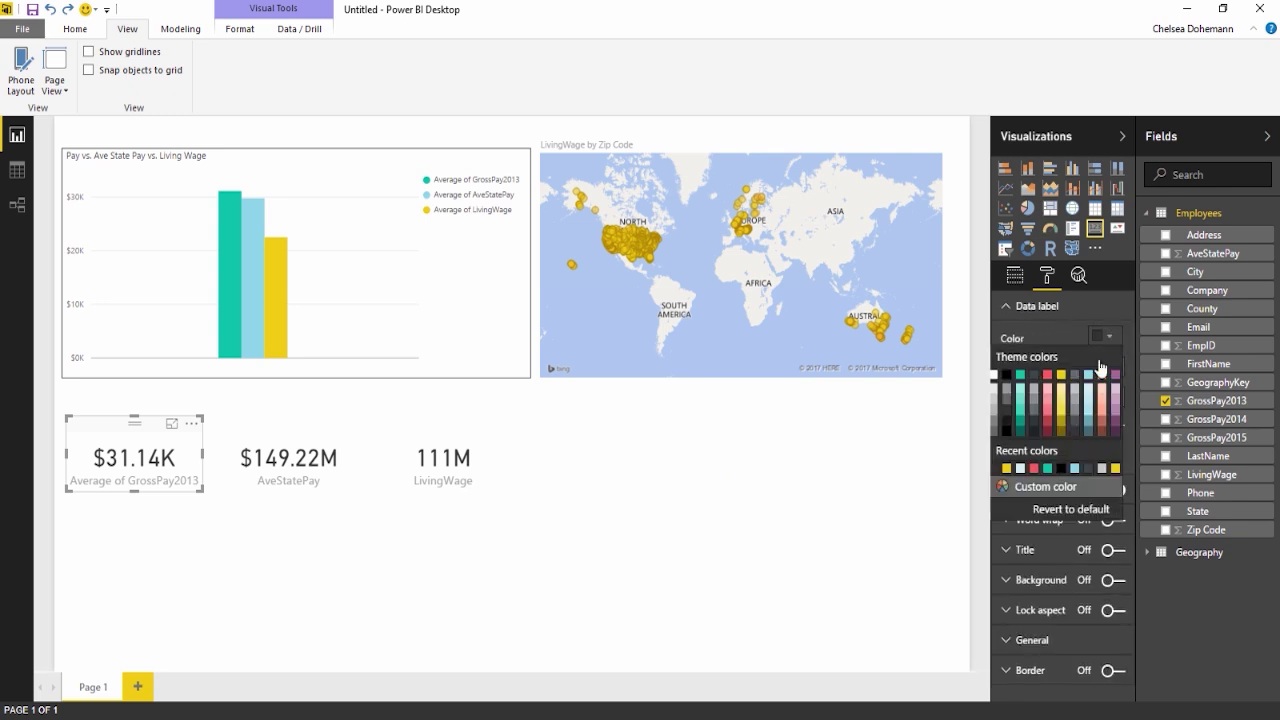
{"action": "left_click", "coordinate": [1022, 378]}
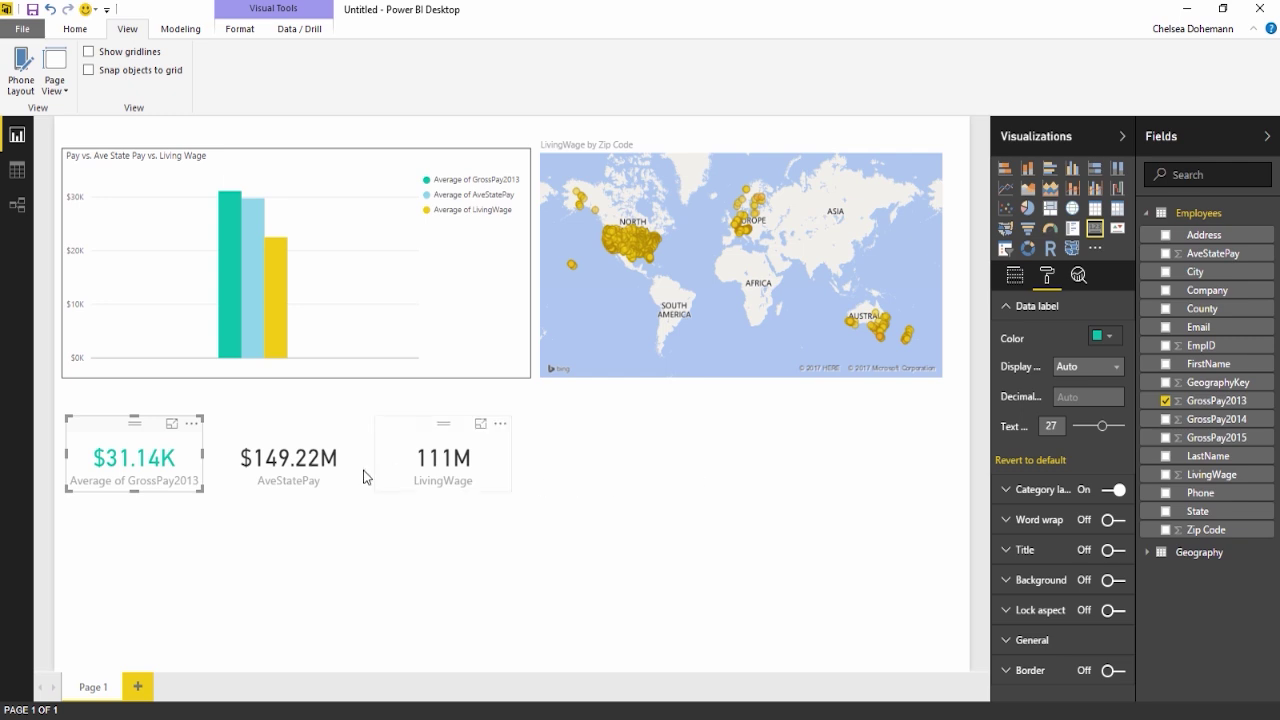
Step: Set the AveStatePay card's data label color to a darker shade of the light blue used for its chart column
{"action": "left_click", "coordinate": [267, 430]}
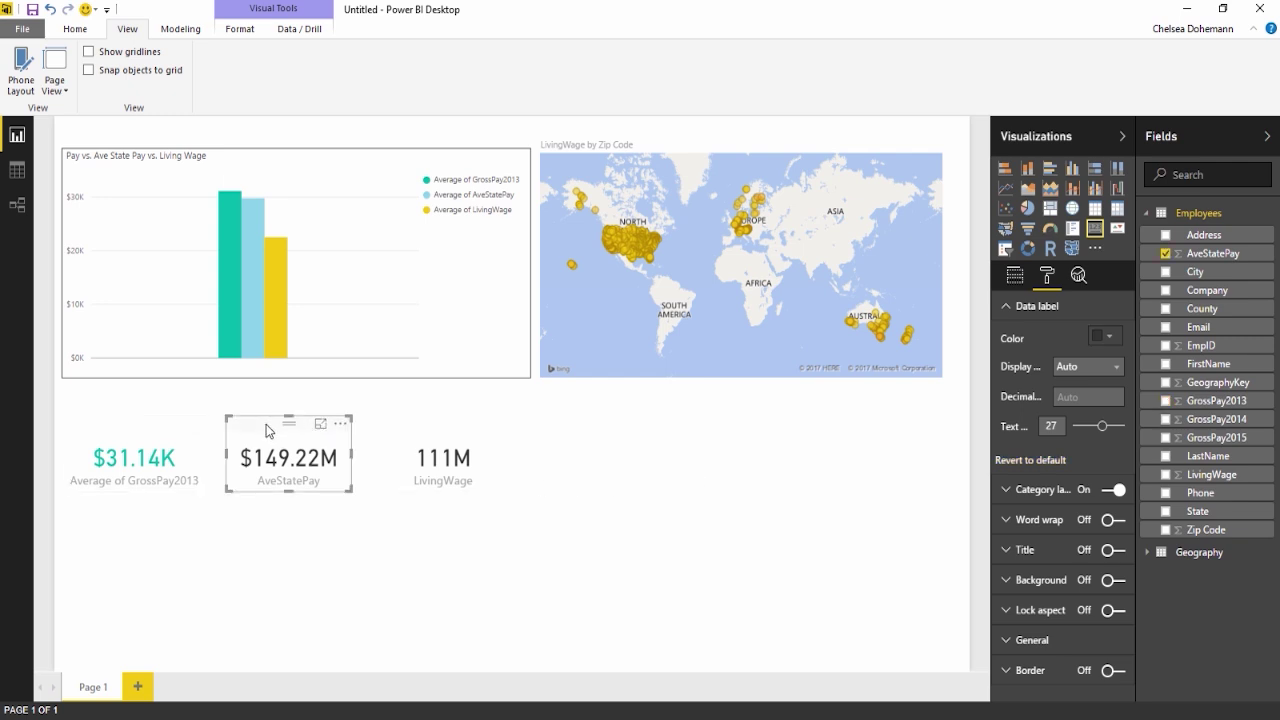
{"action": "left_click", "coordinate": [1108, 336]}
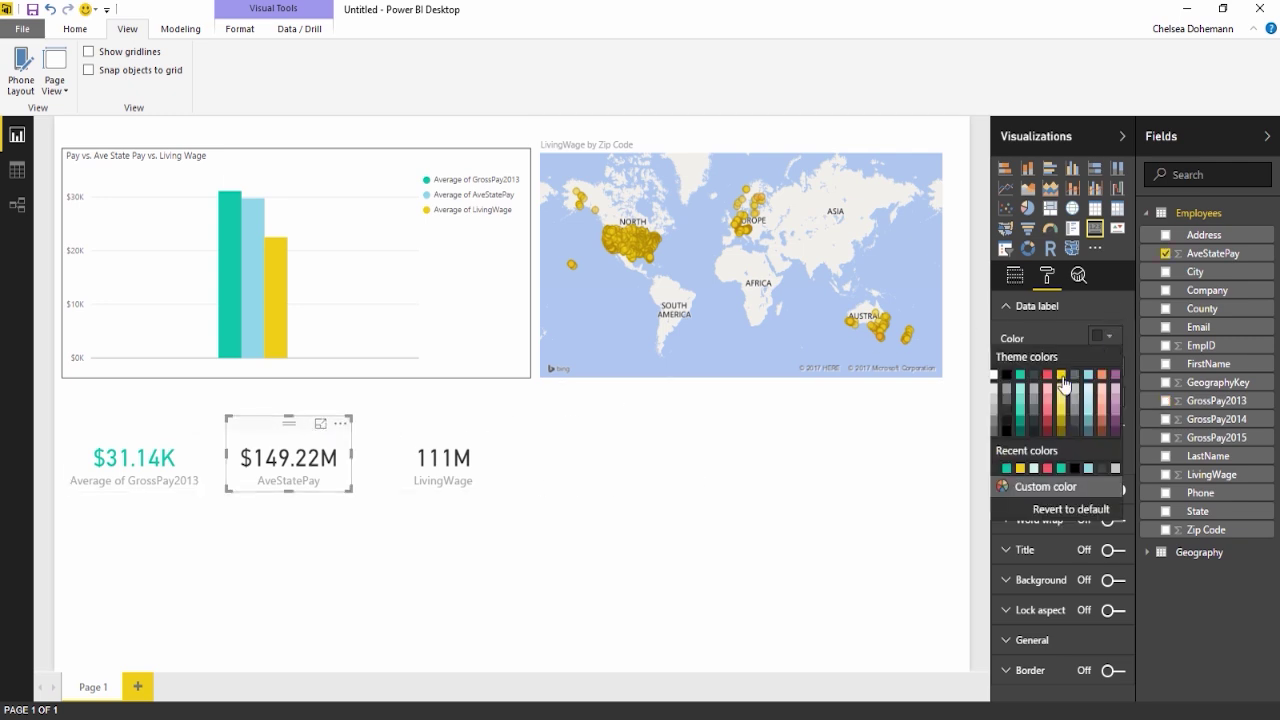
{"action": "left_click", "coordinate": [1089, 378]}
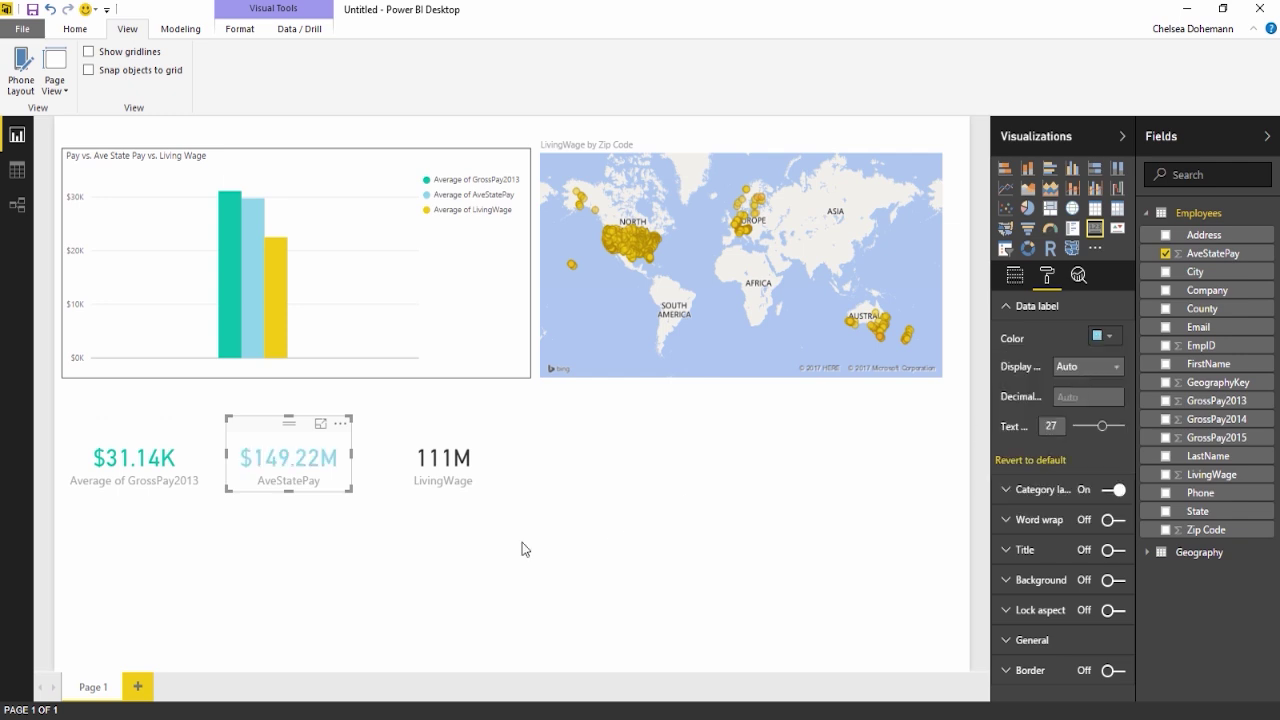
{"action": "left_click", "coordinate": [1110, 338]}
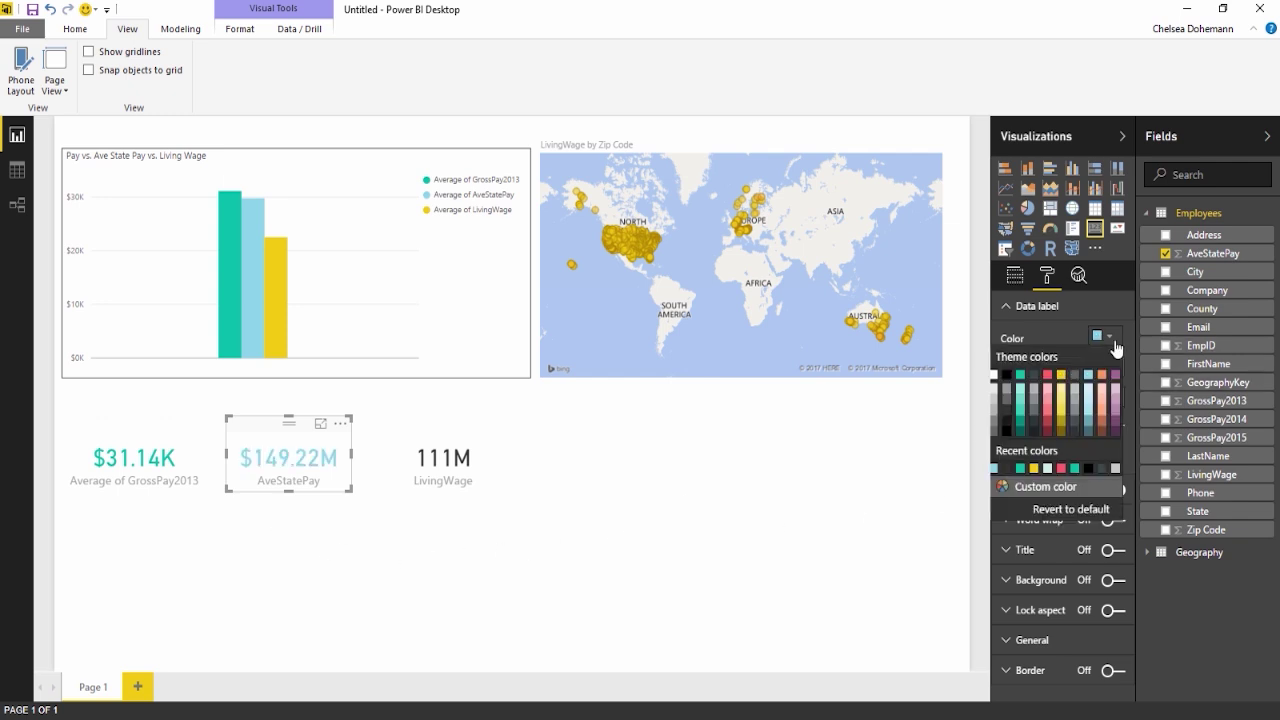
{"action": "left_click", "coordinate": [1090, 425]}
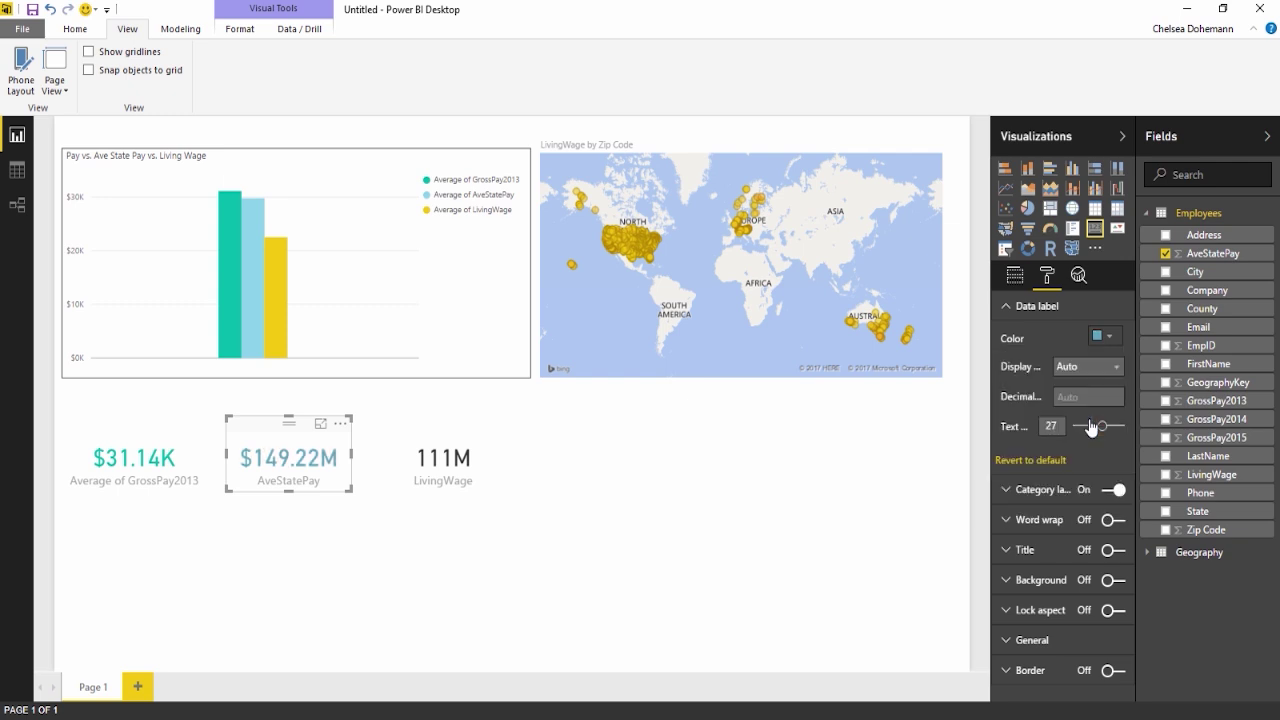
Step: Set the LivingWage card's data label color to yellow, matching its column in the chart
{"action": "left_click", "coordinate": [408, 436]}
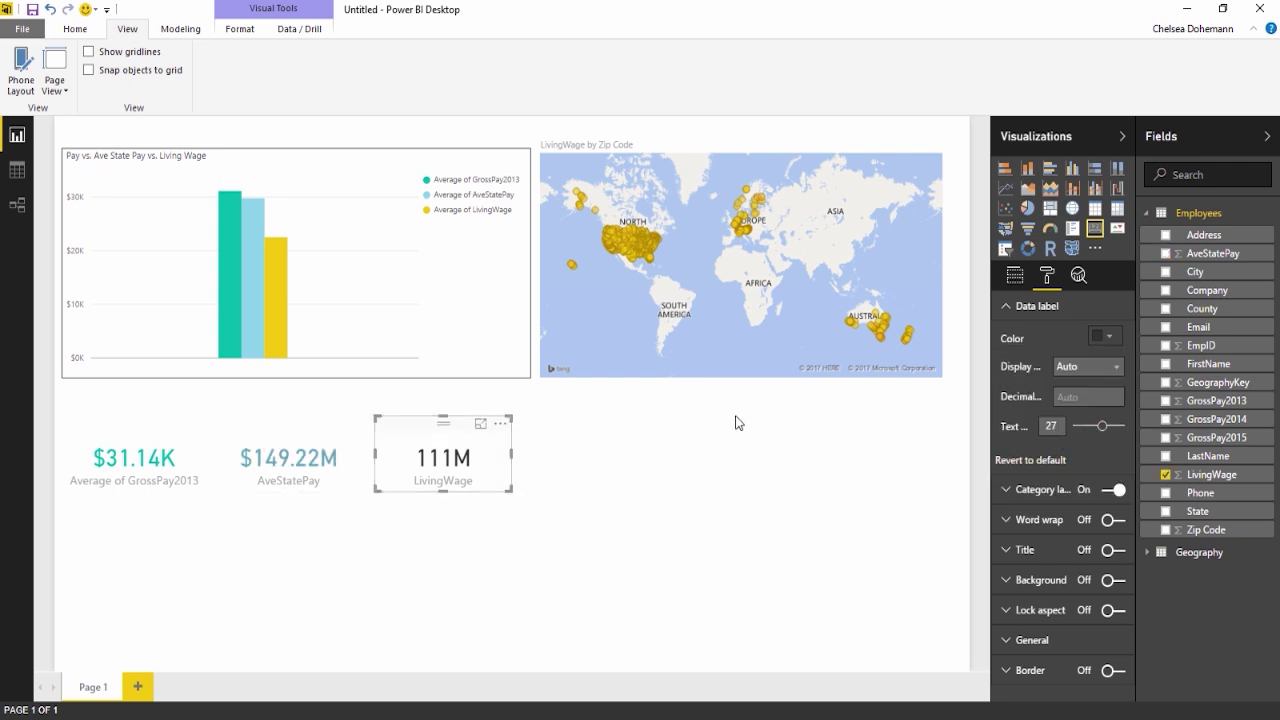
{"action": "left_click", "coordinate": [1104, 337]}
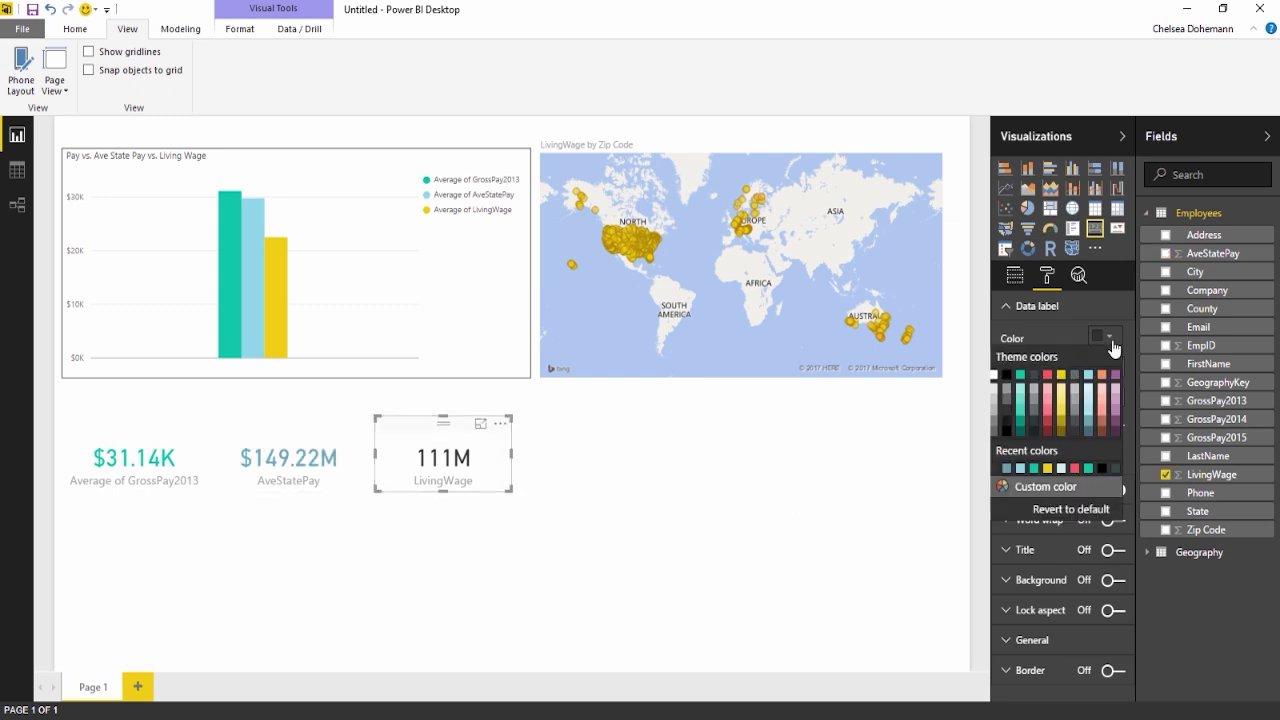
{"action": "left_click", "coordinate": [1060, 383]}
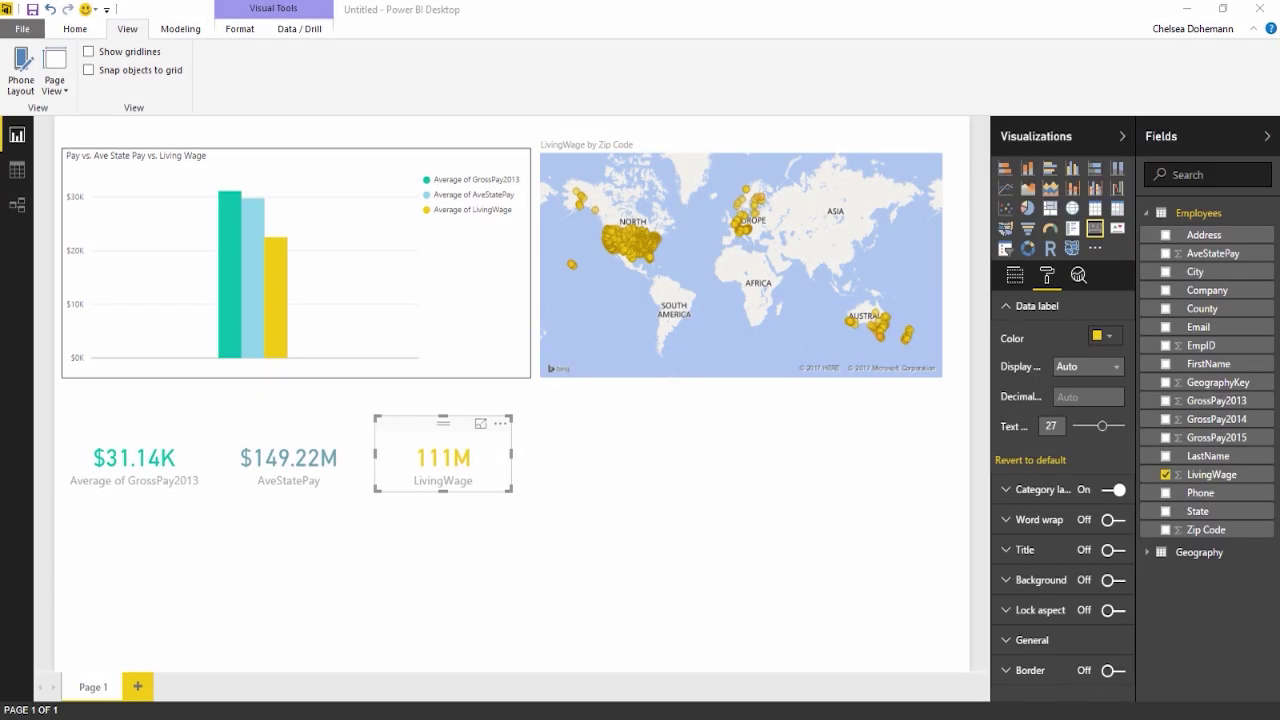
{"action": "left_click", "coordinate": [248, 510]}
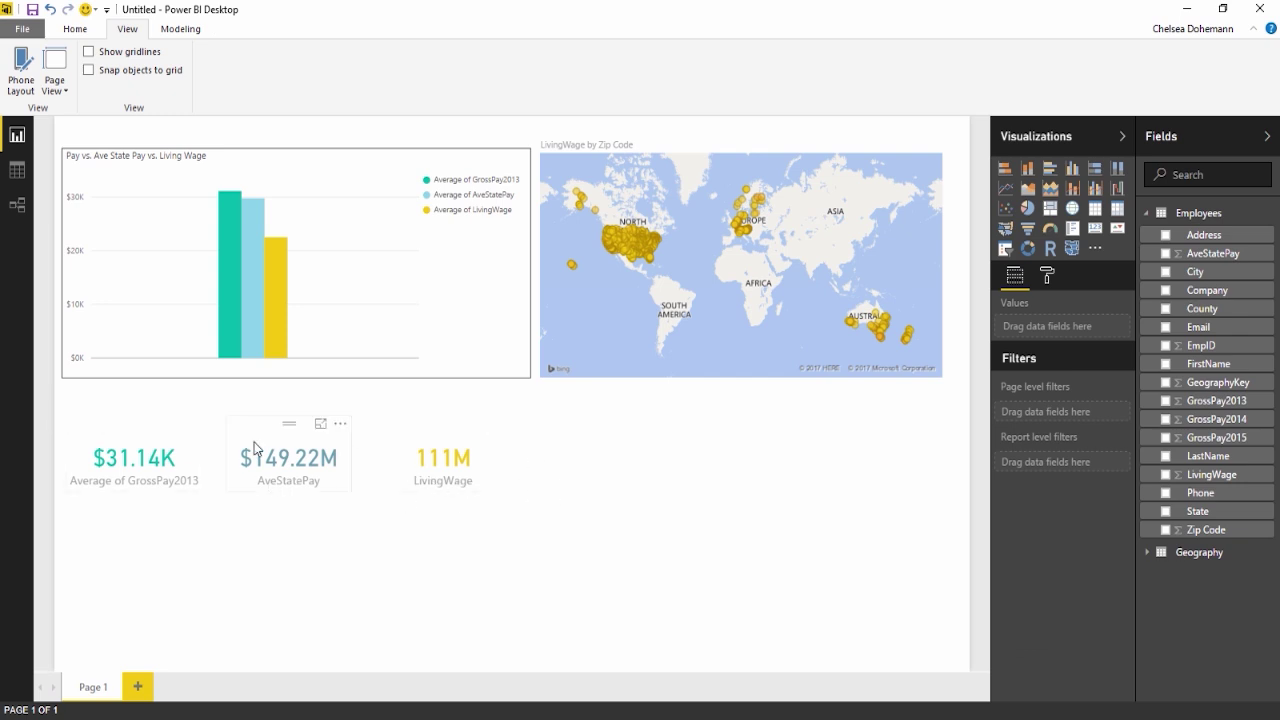
Step: Insert a rectangle shape and fit it over the three cards, spanning the width of the column chart above
{"action": "left_click", "coordinate": [74, 31]}
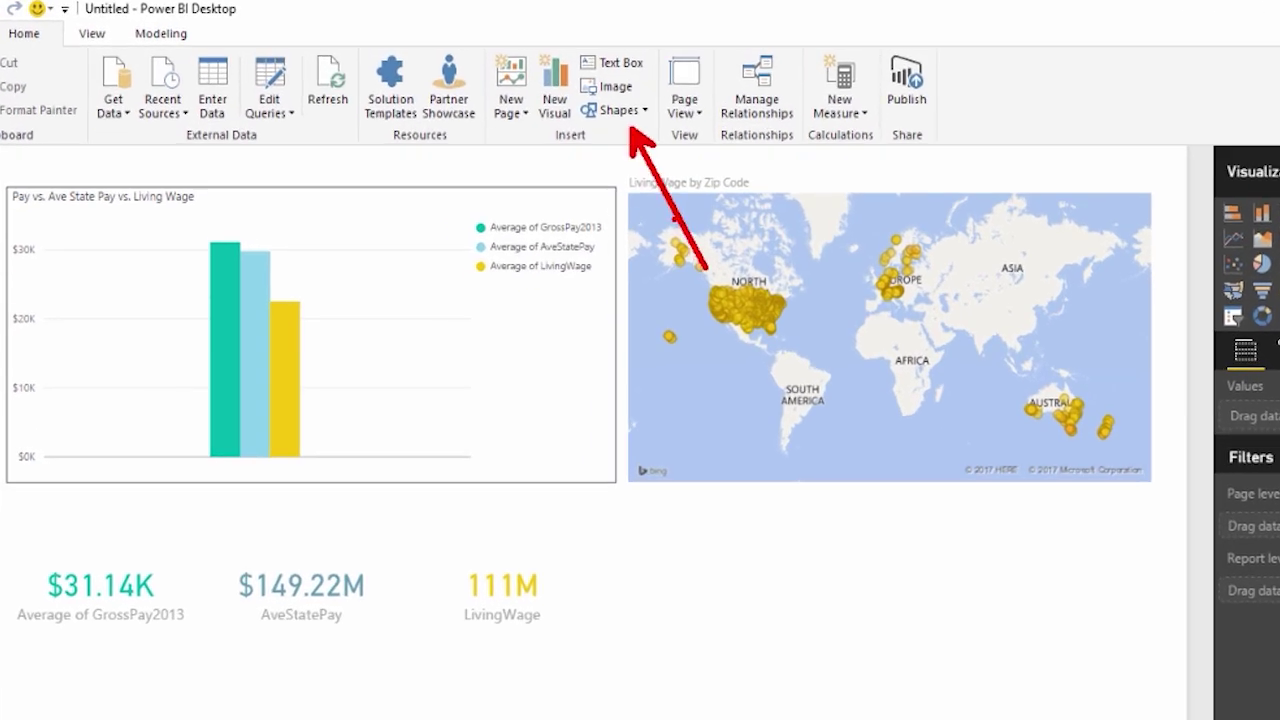
{"action": "left_click", "coordinate": [646, 112]}
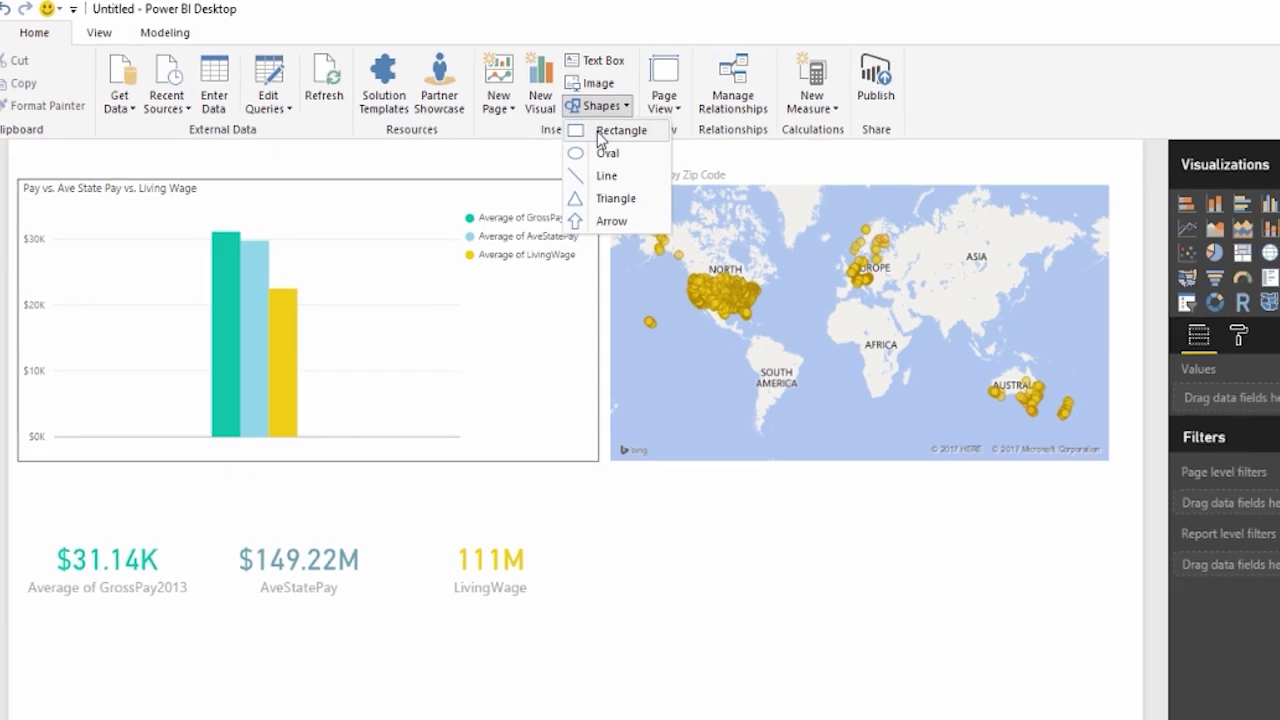
{"action": "left_click", "coordinate": [601, 135]}
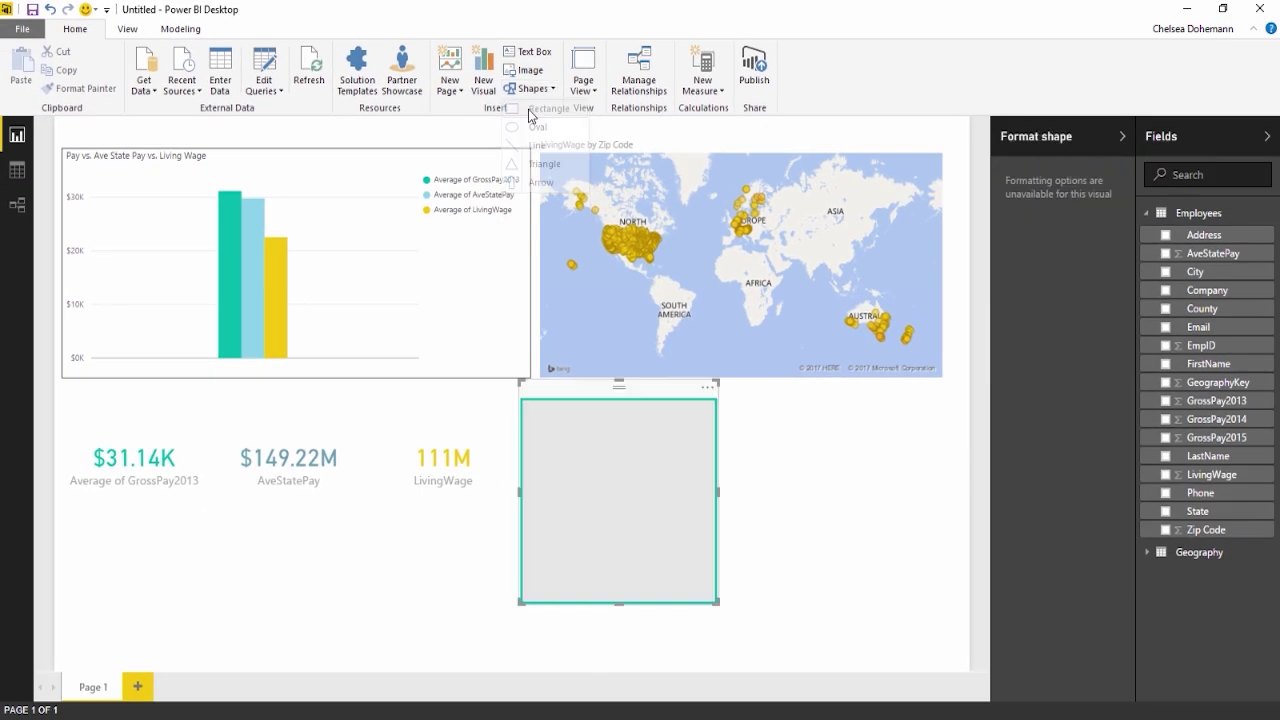
{"action": "left_click_drag", "start_coordinate": [577, 387], "coordinate": [119, 398]}
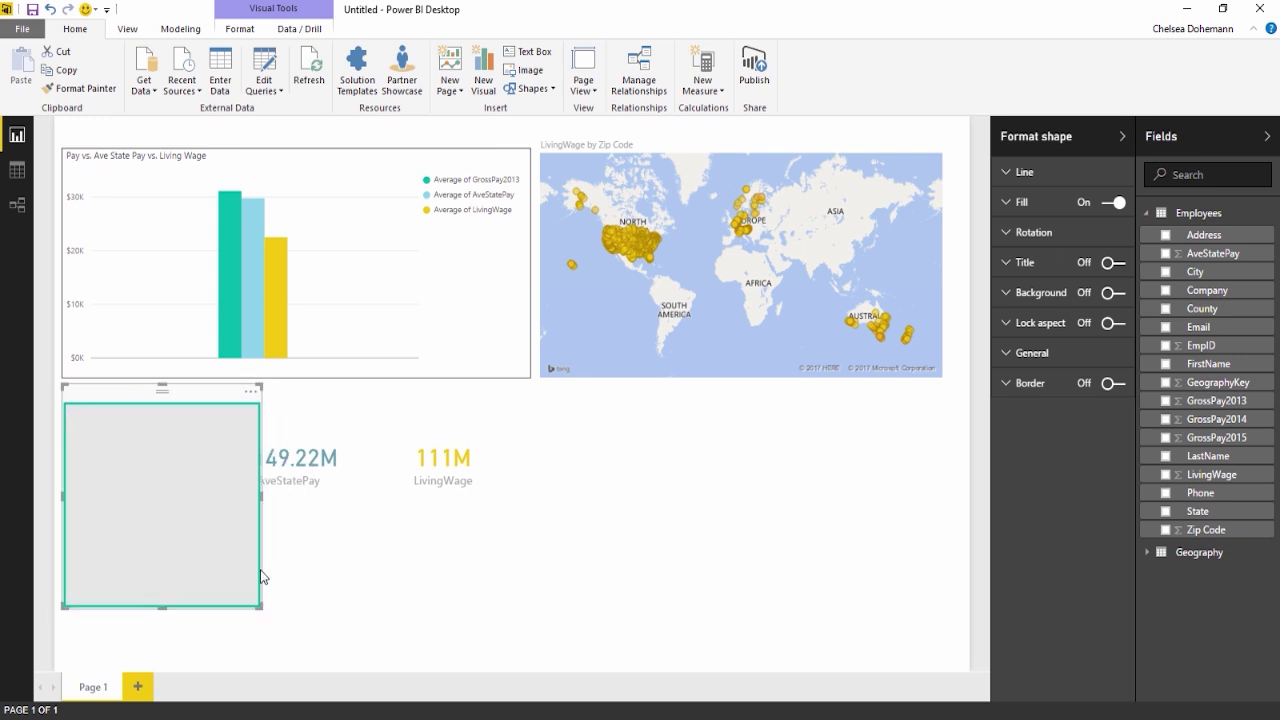
{"action": "left_click_drag", "start_coordinate": [259, 605], "coordinate": [531, 508]}
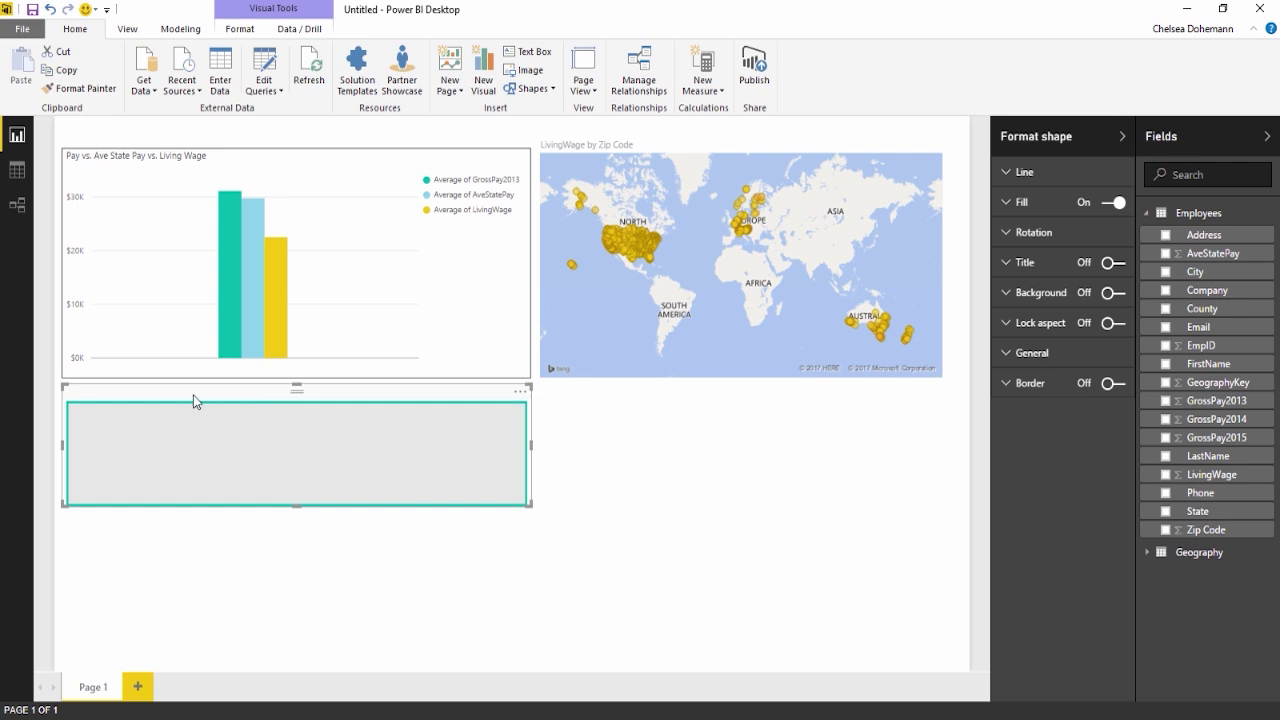
Step: Send the rectangle to the back, behind the three pay cards
{"action": "left_click", "coordinate": [240, 30]}
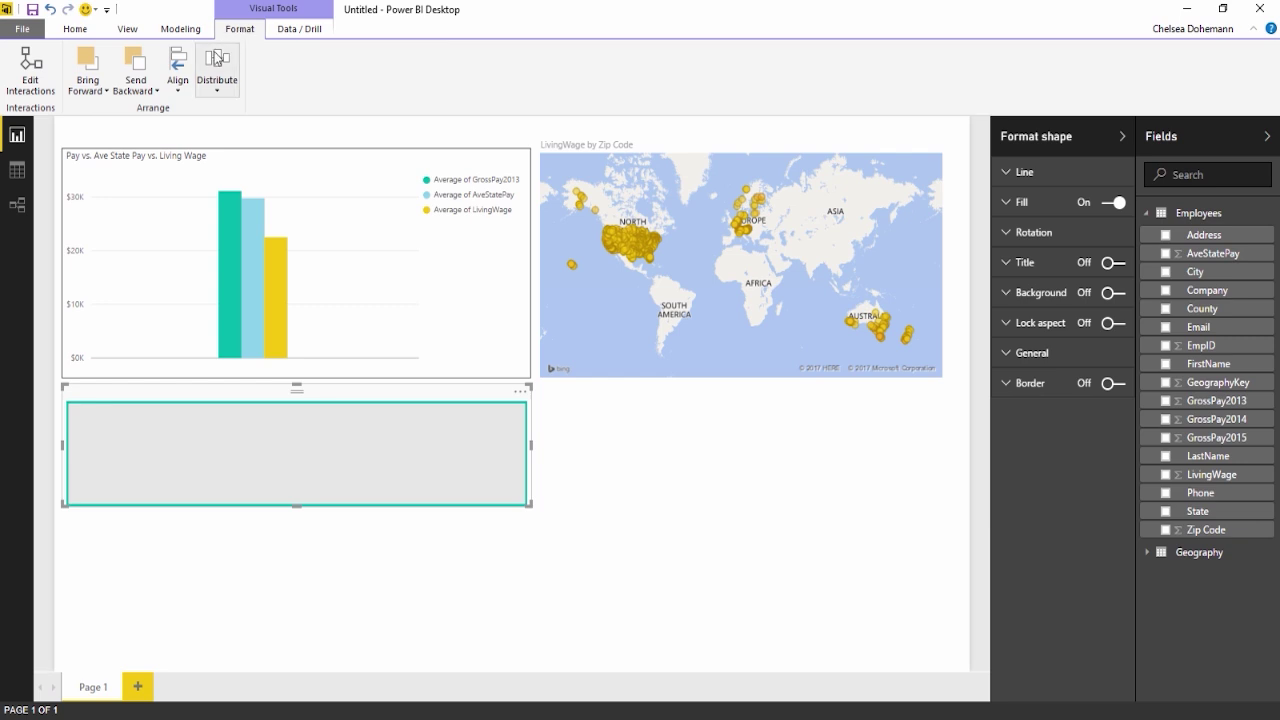
{"action": "left_click", "coordinate": [155, 96]}
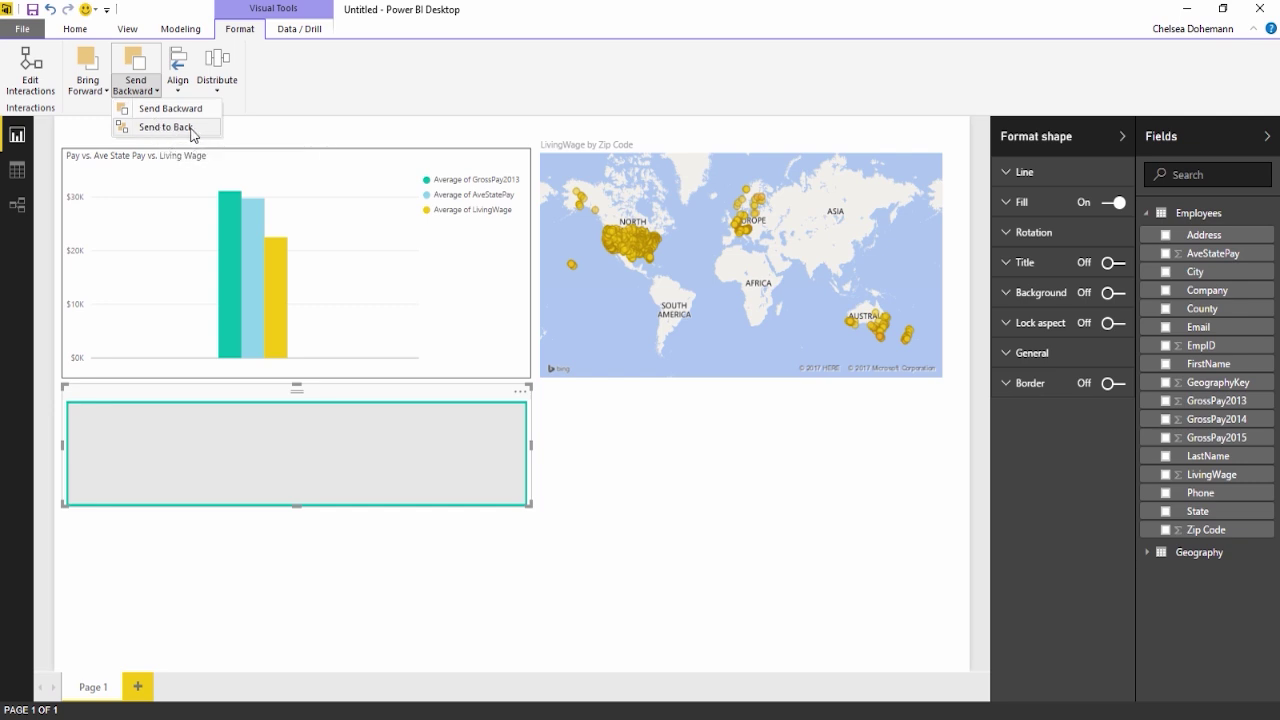
{"action": "left_click", "coordinate": [166, 127]}
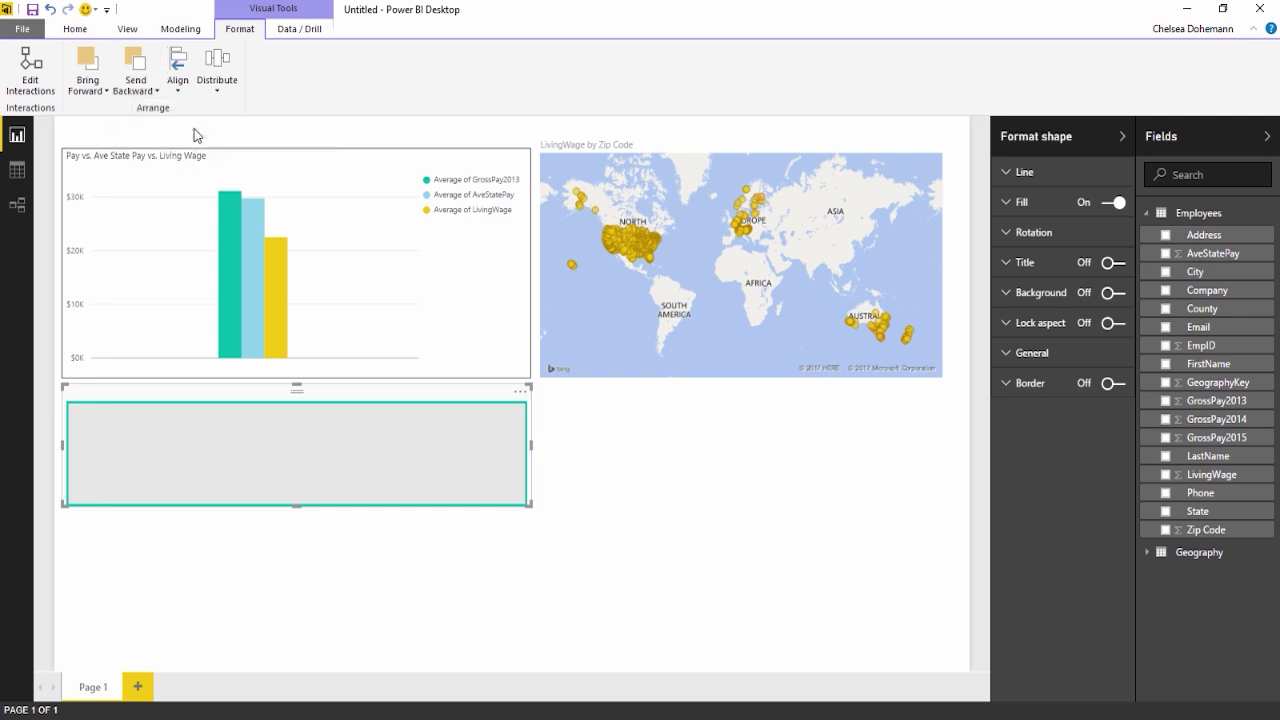
{"action": "left_click", "coordinate": [323, 570]}
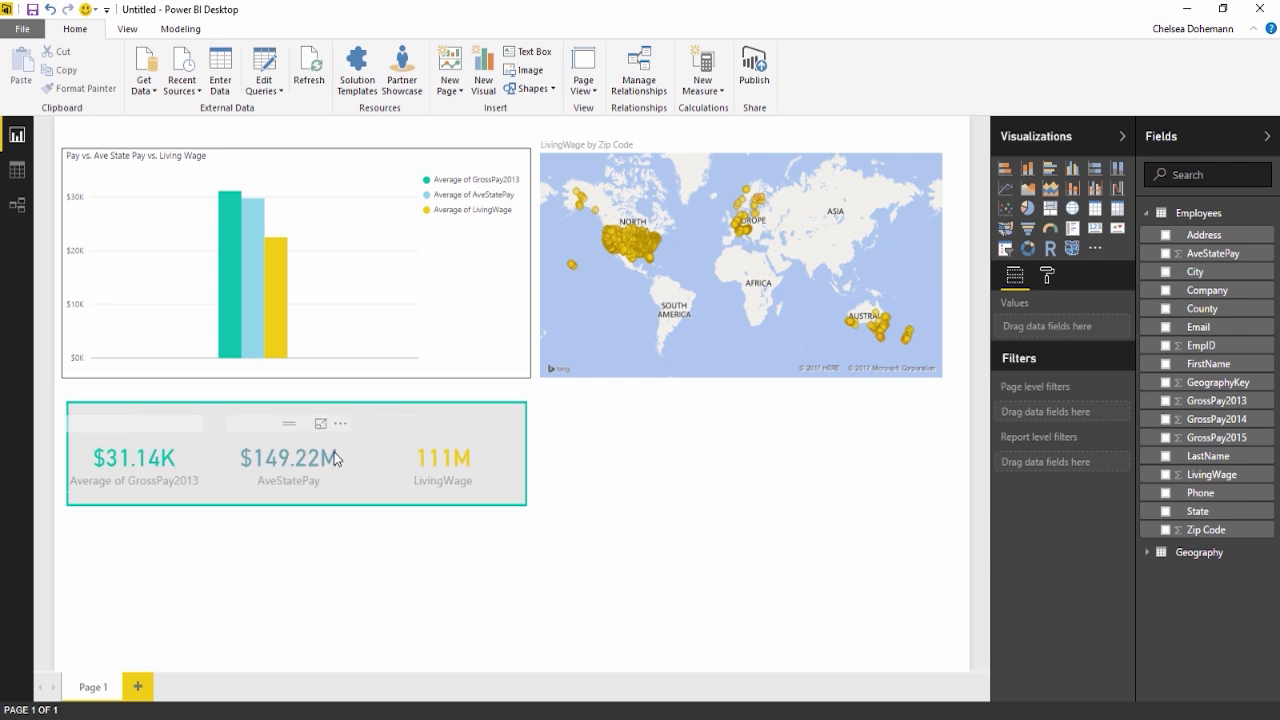
Step: Turn off the rectangle's fill and extend its left edge slightly outward
{"action": "left_click", "coordinate": [224, 400]}
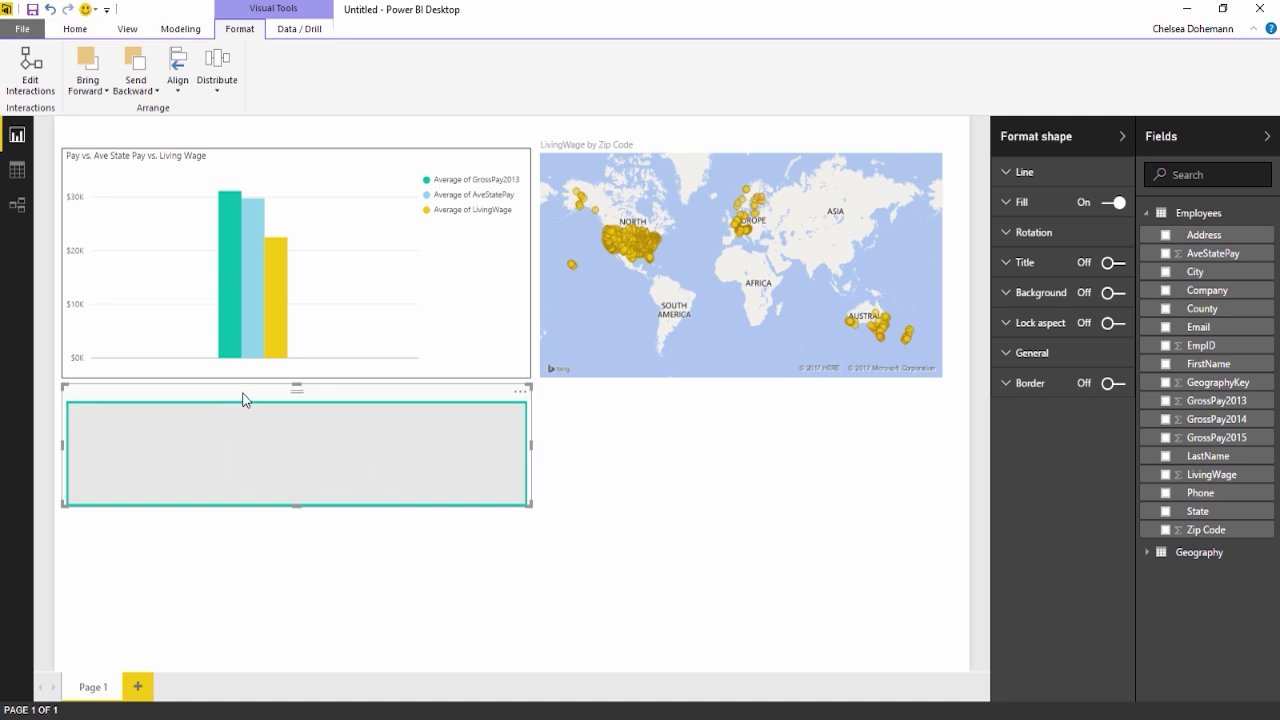
{"action": "left_click", "coordinate": [1108, 203]}
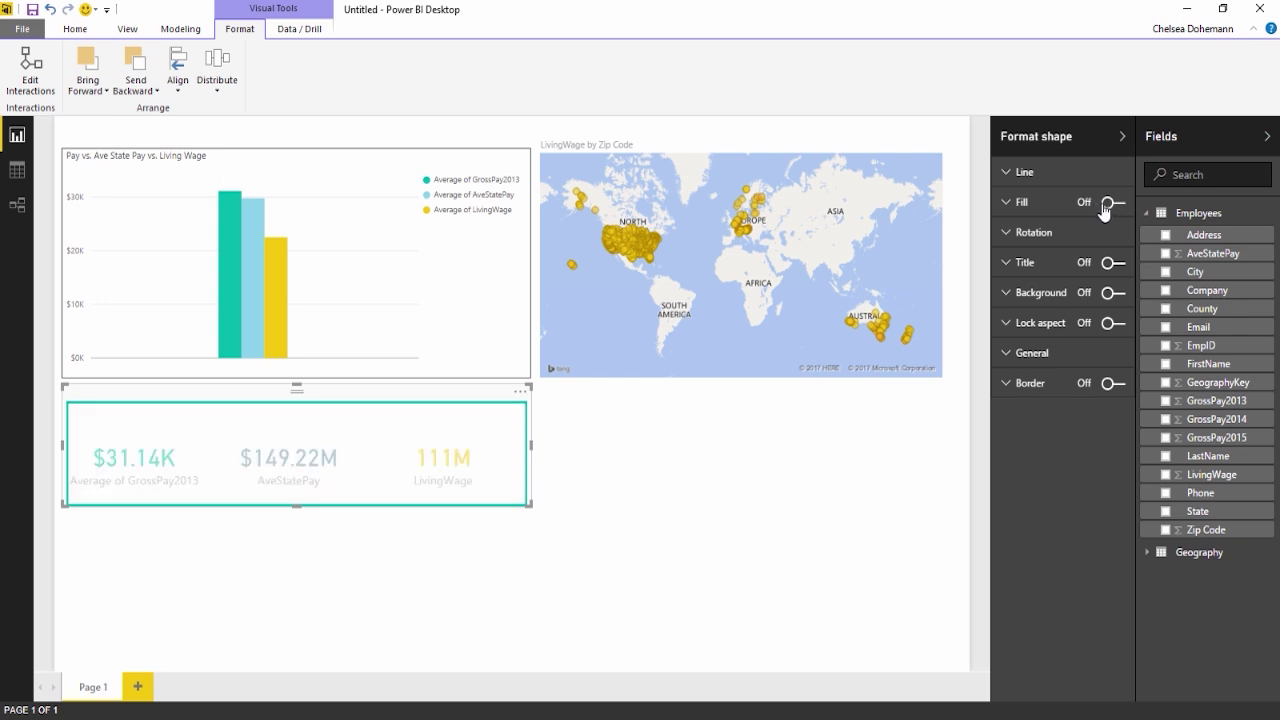
{"action": "left_click_drag", "start_coordinate": [62, 447], "coordinate": [59, 445]}
{"action": "left_click", "coordinate": [90, 450]}
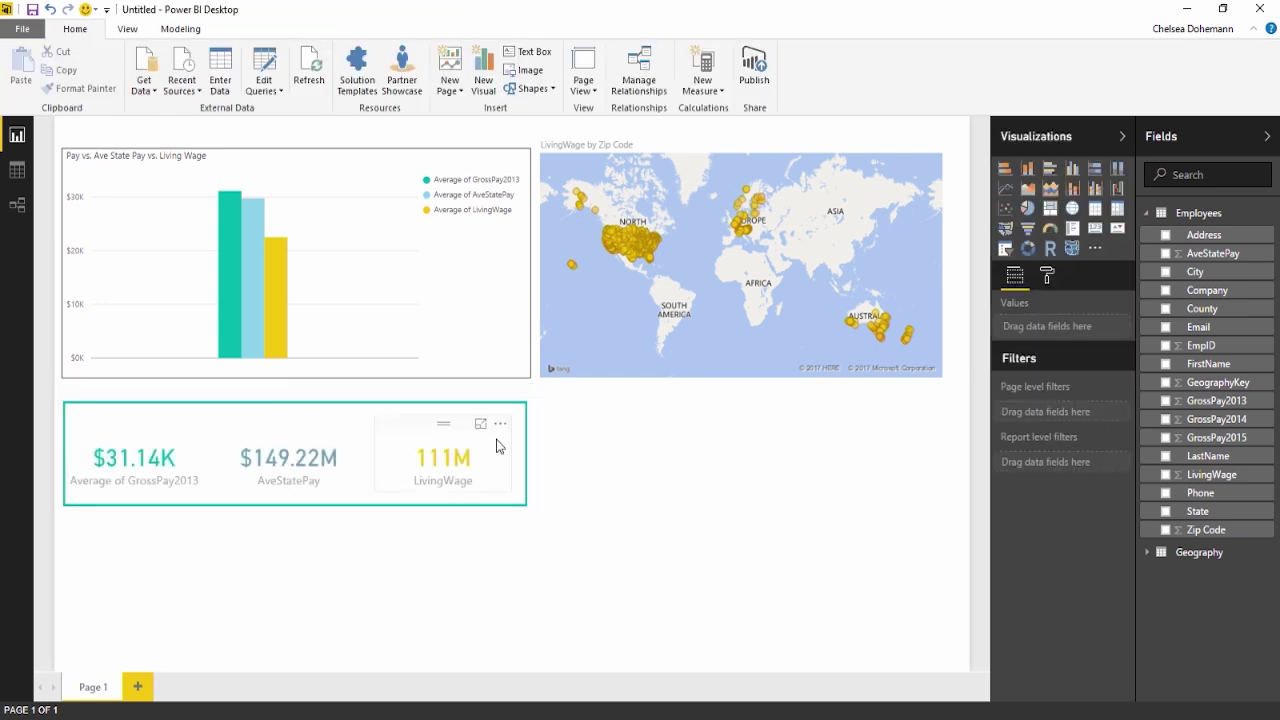
Step: Shift the three pay cards to the right within the rectangle, spacing them evenly
{"action": "left_click", "coordinate": [486, 460]}
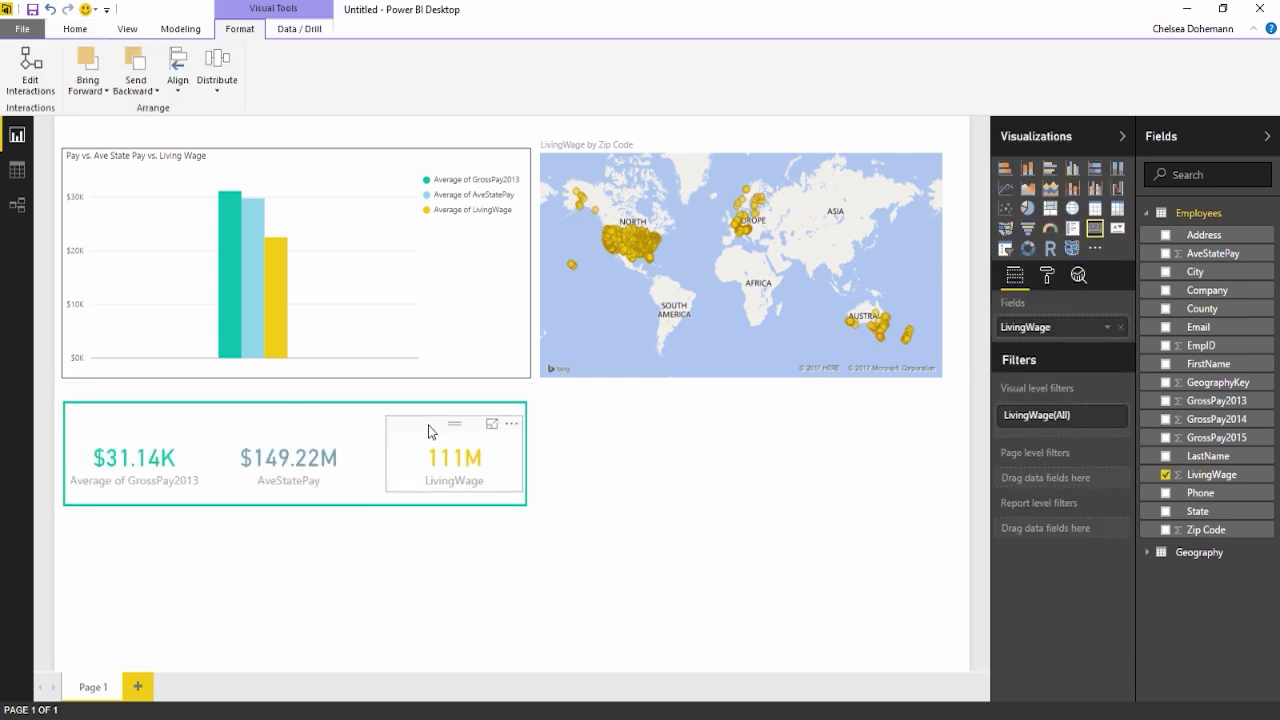
{"action": "left_click", "coordinate": [287, 433]}
{"action": "left_click_drag", "start_coordinate": [109, 425], "coordinate": [131, 437]}
{"action": "left_click", "coordinate": [377, 575]}
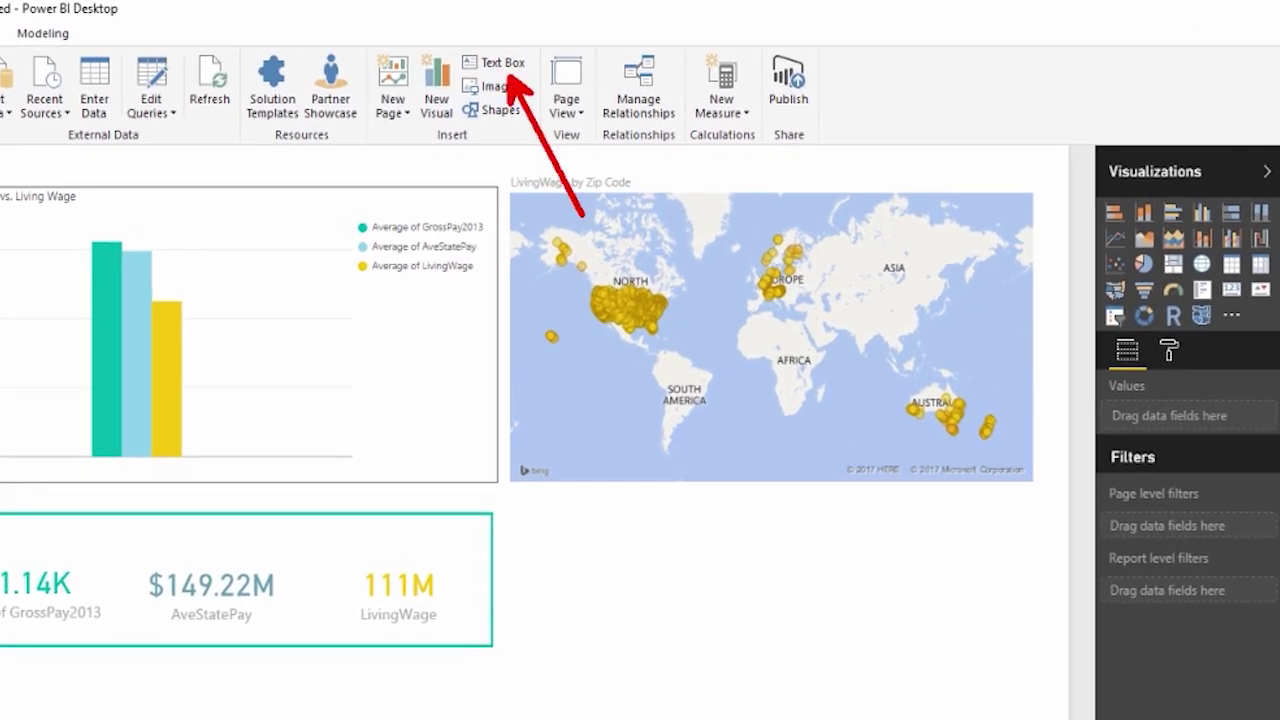
Step: Add a text box reading "Wage Analysis" above "Paid Wages vs. Average Local Wages vs. Local Living Wages", widened to about the map's width
{"action": "left_click", "coordinate": [498, 64]}
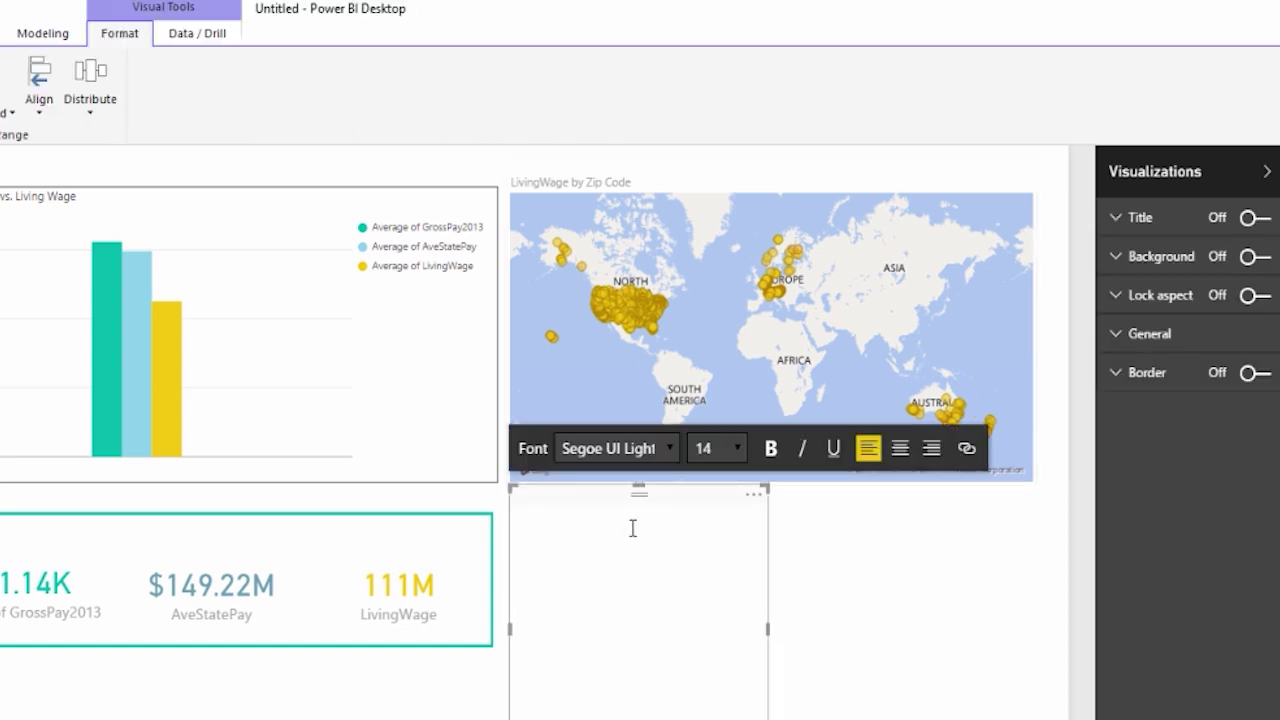
{"action": "type", "text": "Wage Analysis Paid Wa"}
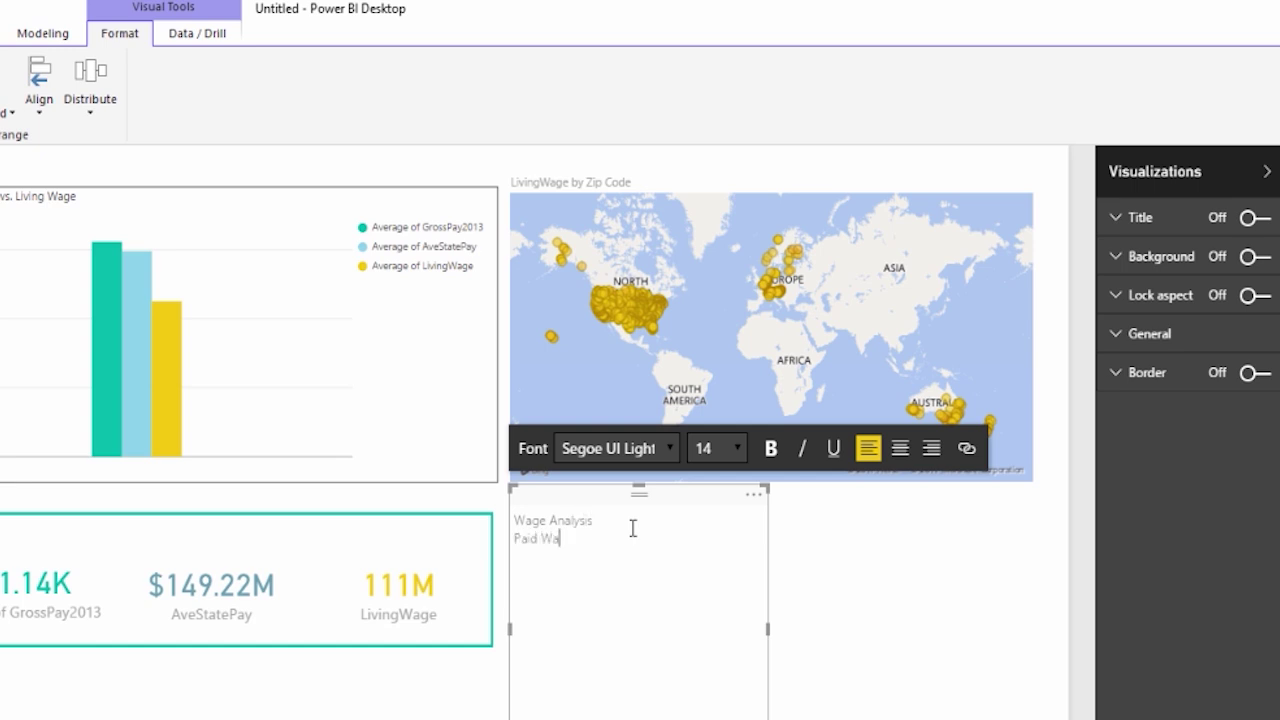
{"action": "type", "text": "ges vs. Average Local Wages vs."}
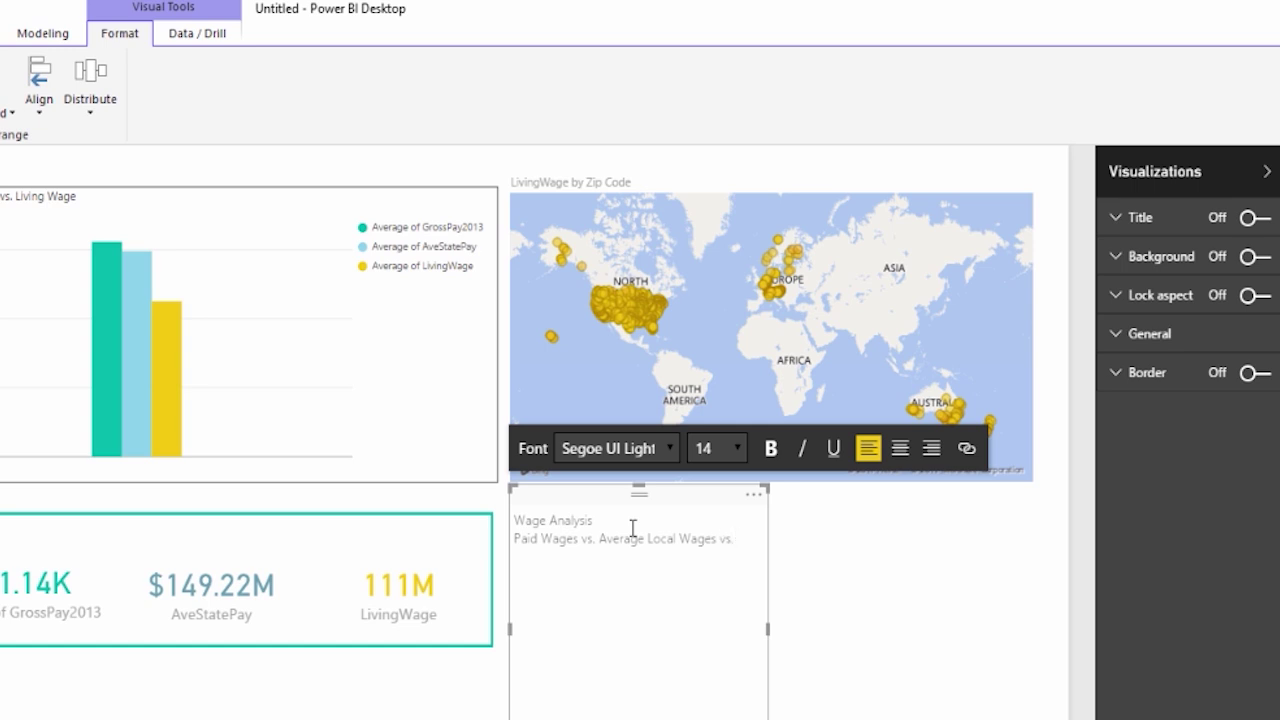
{"action": "type", "text": " Local Living Wages"}
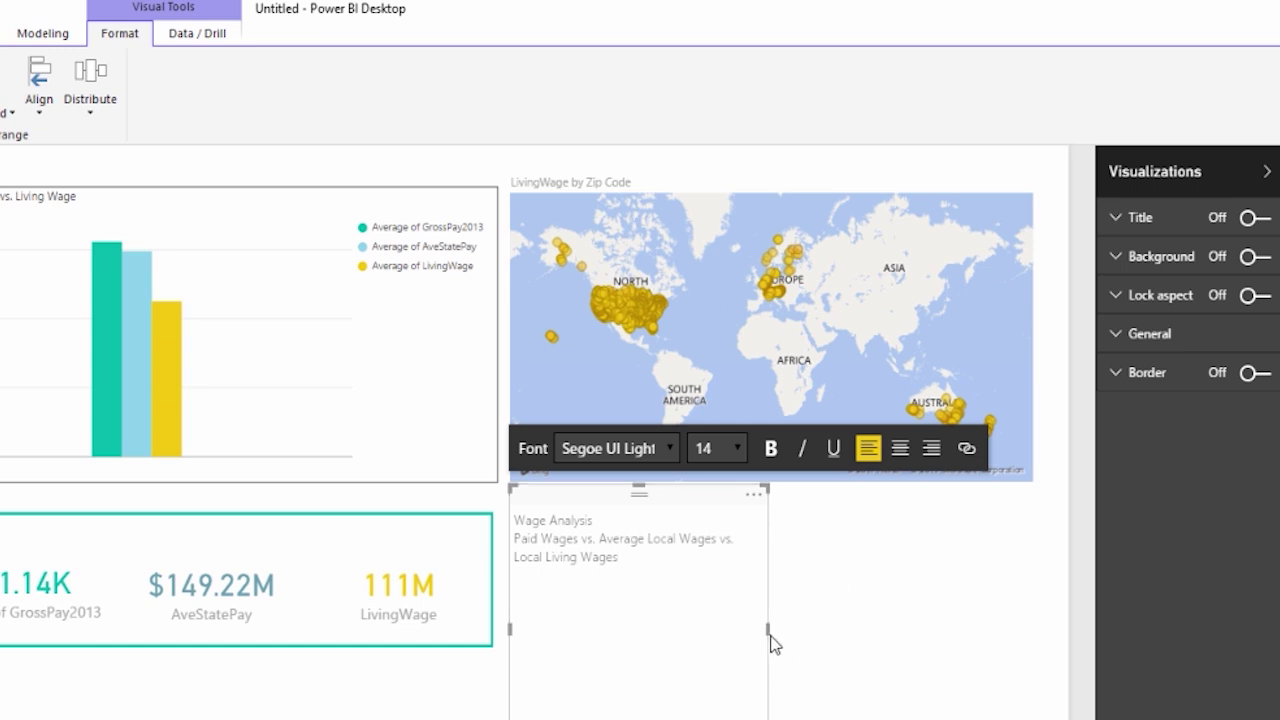
{"action": "left_click_drag", "start_coordinate": [771, 631], "coordinate": [1030, 636]}
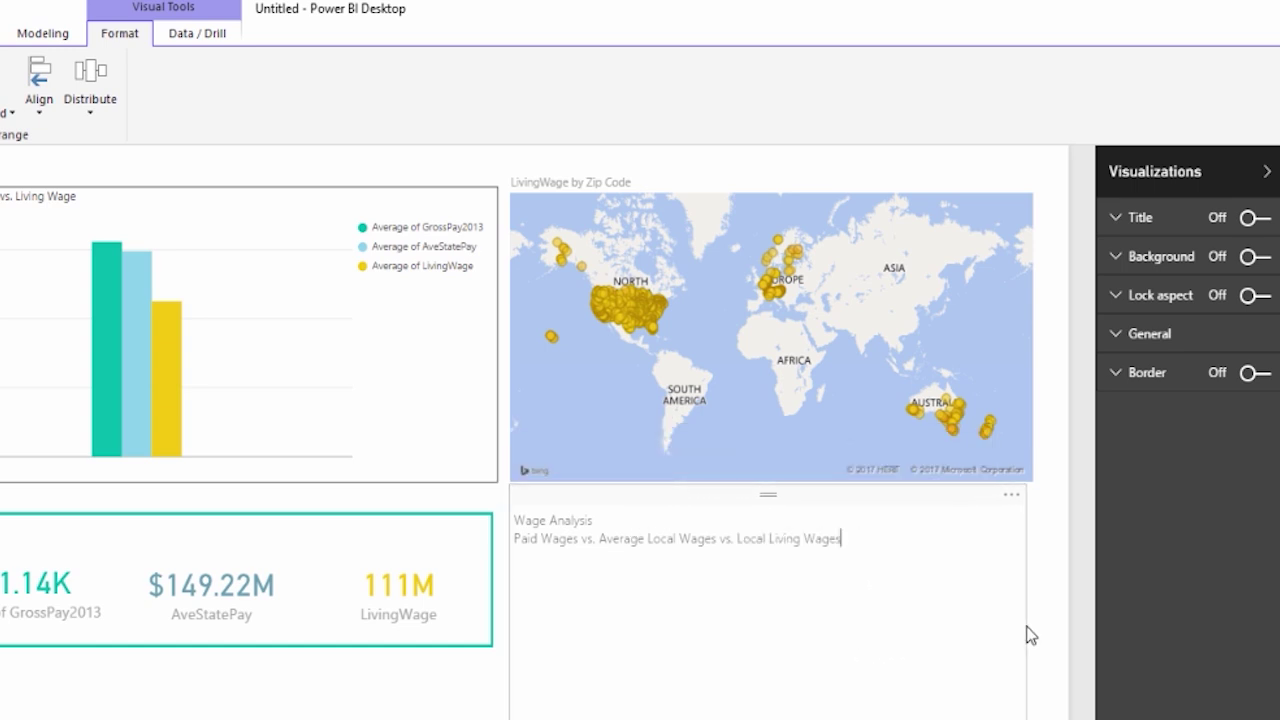
Step: Format the "Wage Analysis" heading in the text box as bold with font size 54
{"action": "left_click_drag", "start_coordinate": [623, 523], "coordinate": [516, 519]}
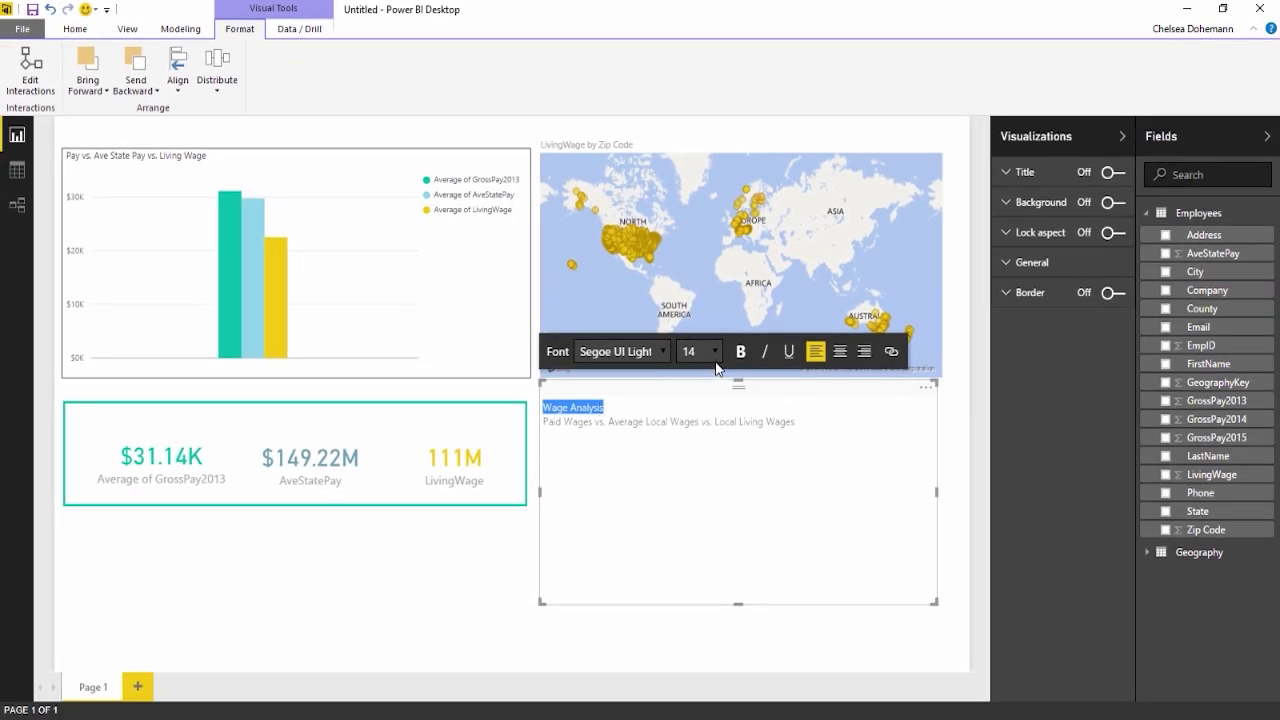
{"action": "left_click", "coordinate": [714, 354]}
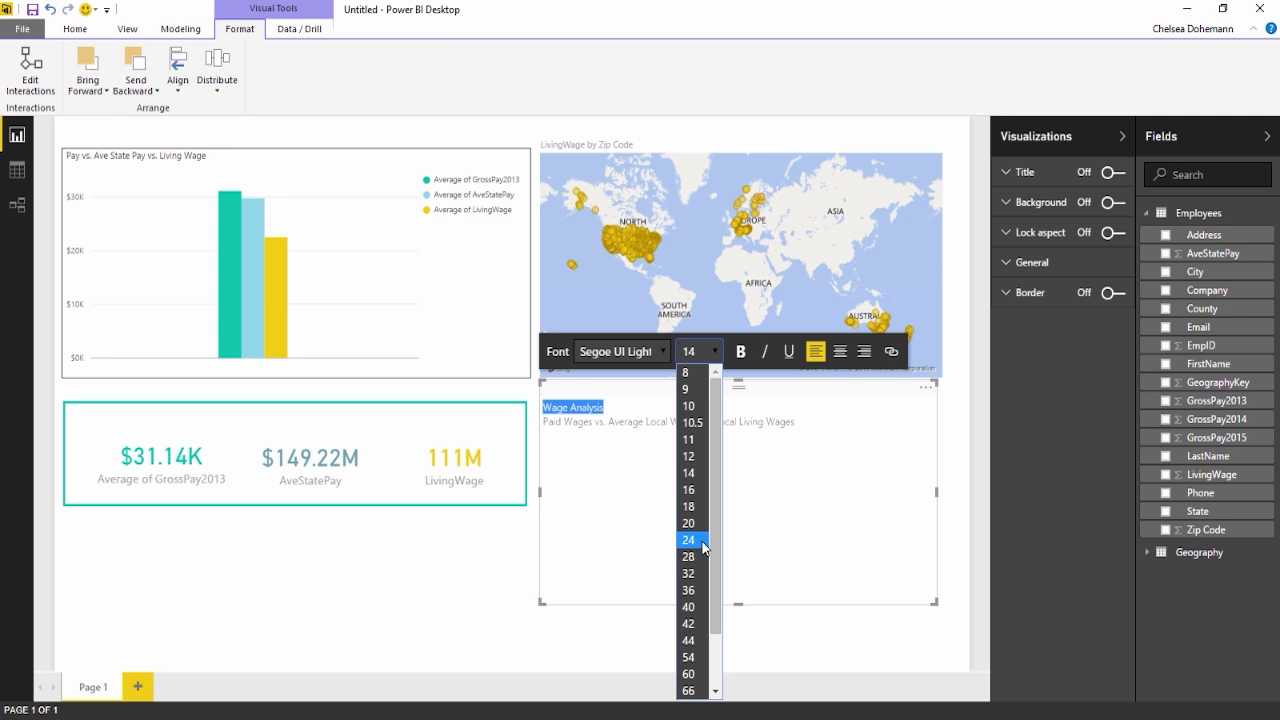
{"action": "left_click", "coordinate": [701, 657]}
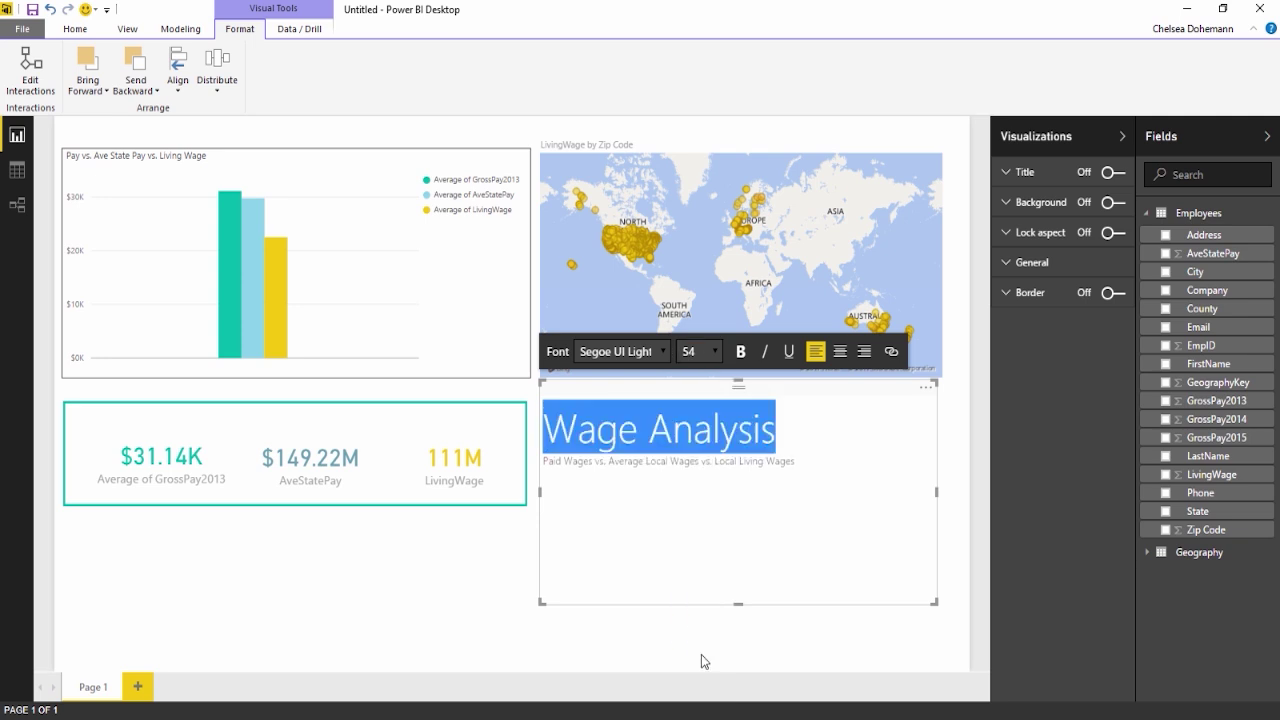
{"action": "left_click", "coordinate": [740, 353]}
Step: Set the font size of the subtitle line beneath "Wage Analysis" to 20
{"action": "left_click_drag", "start_coordinate": [814, 463], "coordinate": [546, 458]}
{"action": "left_click", "coordinate": [700, 351]}
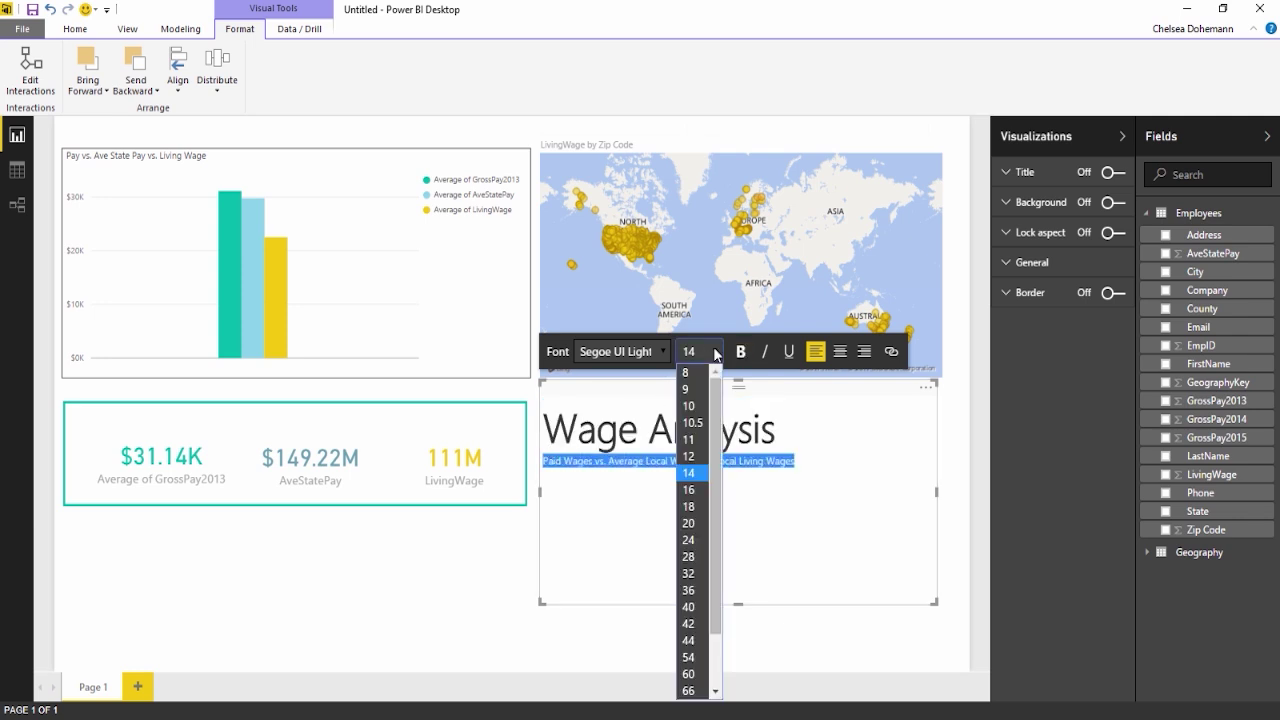
{"action": "left_click", "coordinate": [697, 524]}
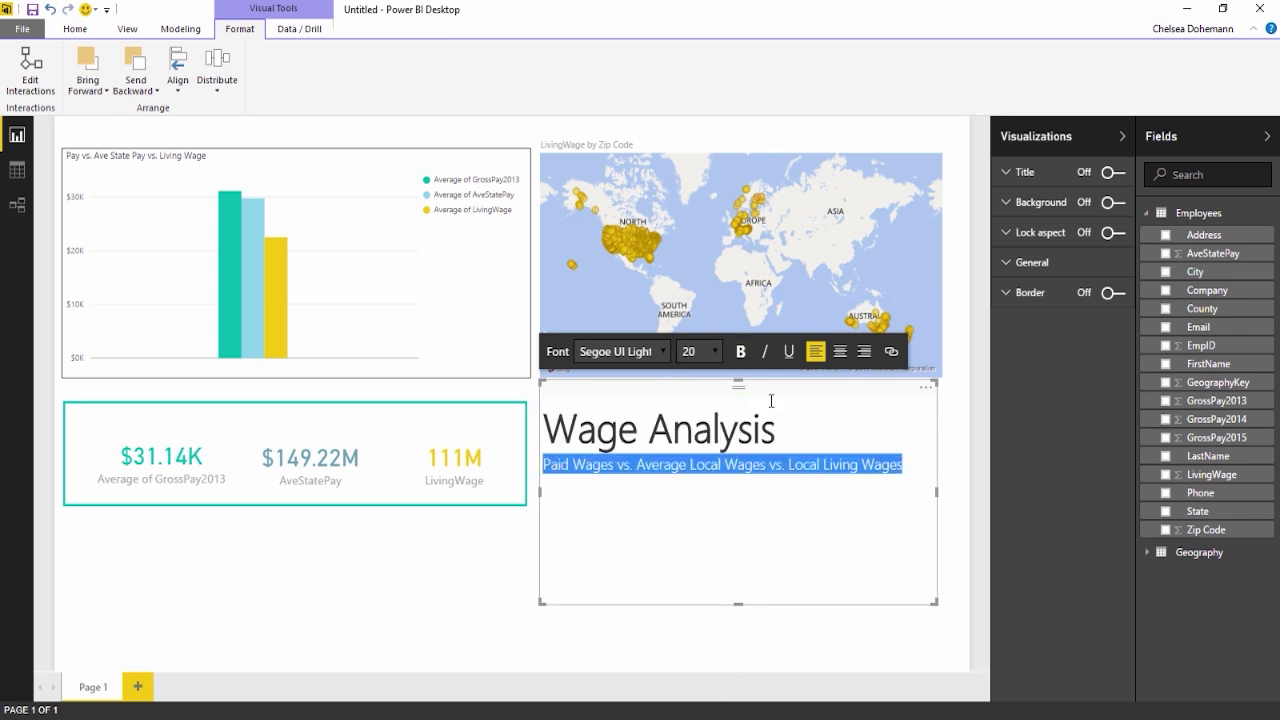
Step: Shorten the text box to fit its two lines and move it below the framed pay cards
{"action": "left_click_drag", "start_coordinate": [738, 604], "coordinate": [738, 488]}
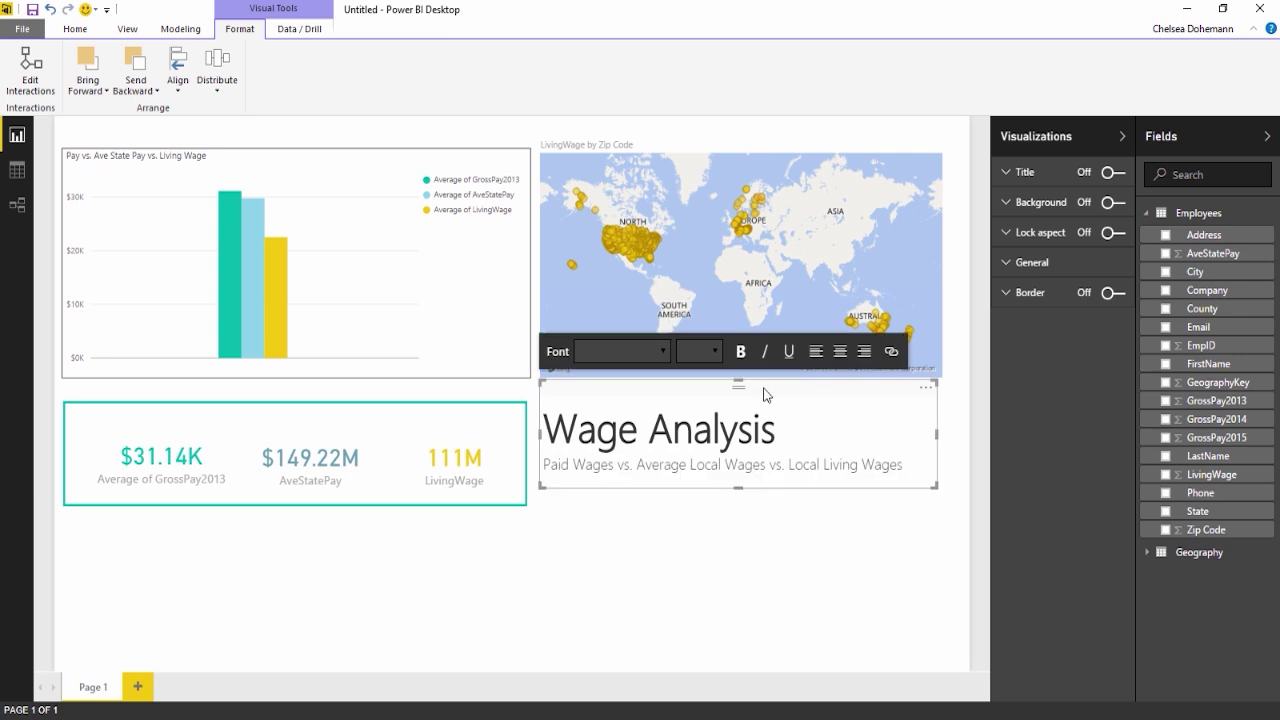
{"action": "left_click_drag", "start_coordinate": [765, 395], "coordinate": [286, 518]}
{"action": "left_click", "coordinate": [629, 583]}
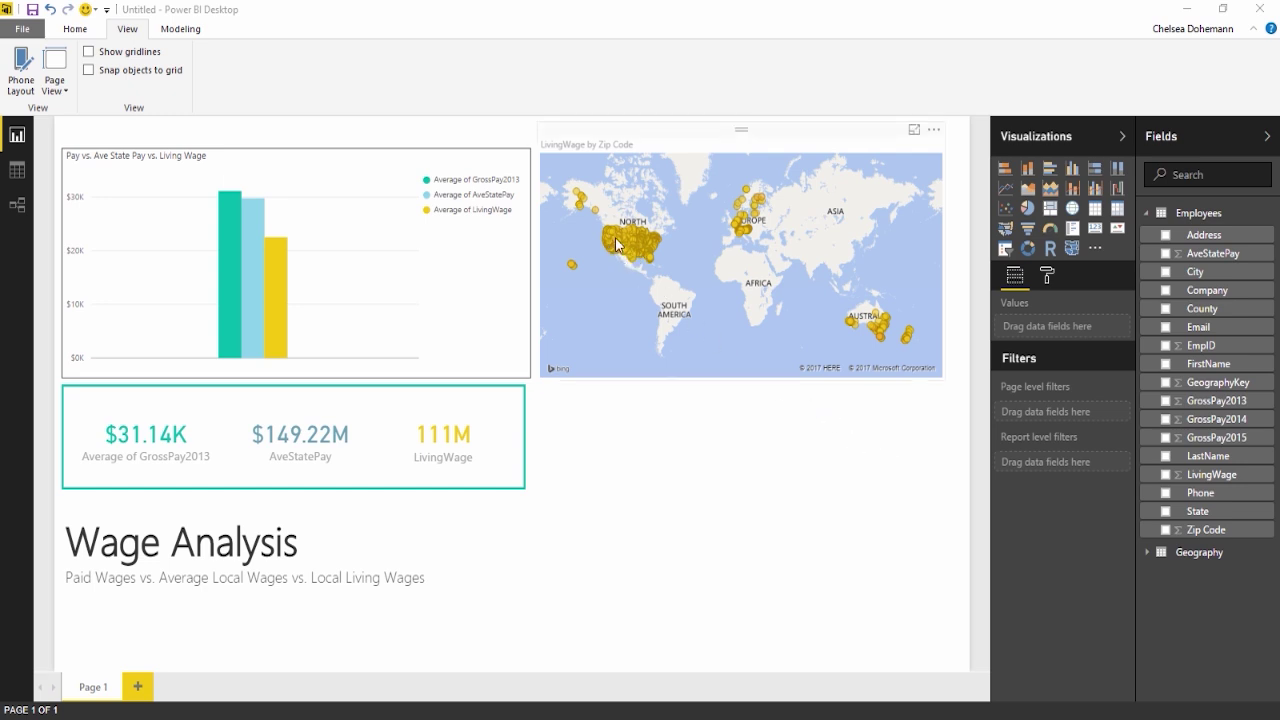
Step: Add a slicer below the map and use the employees' State as its field
{"action": "mouse_move", "coordinate": [643, 250]}
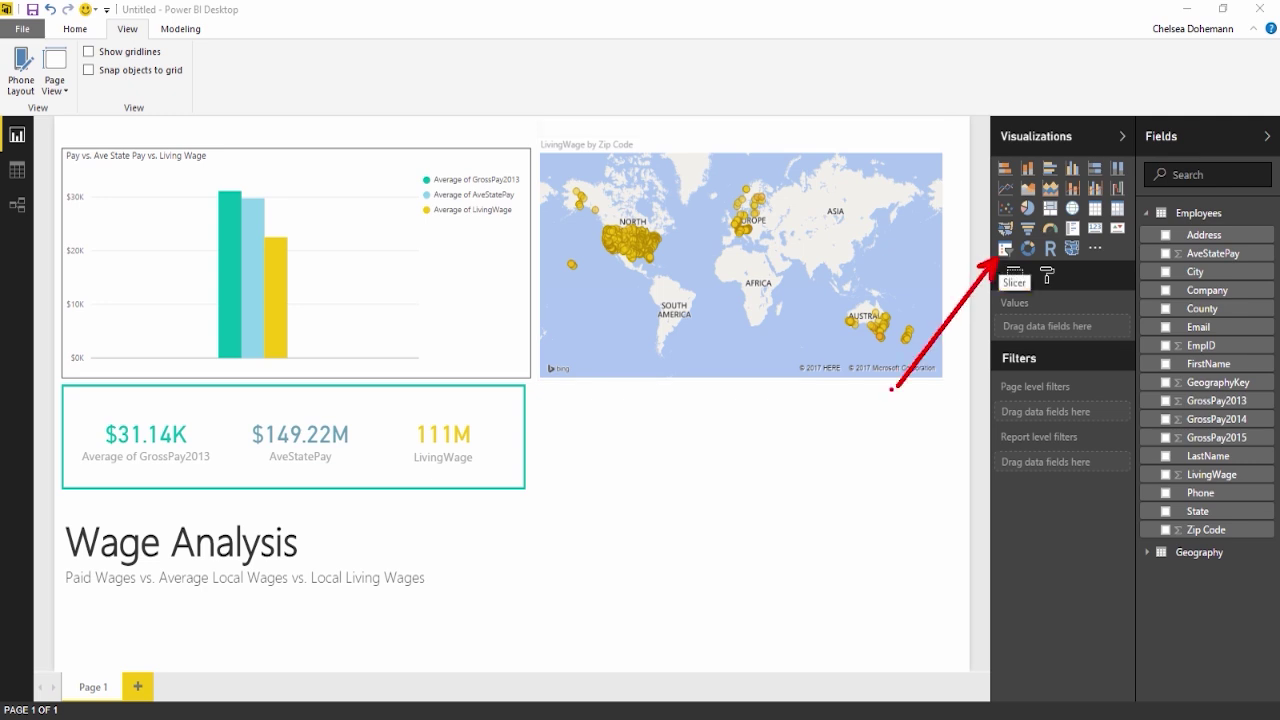
{"action": "left_click", "coordinate": [1006, 249]}
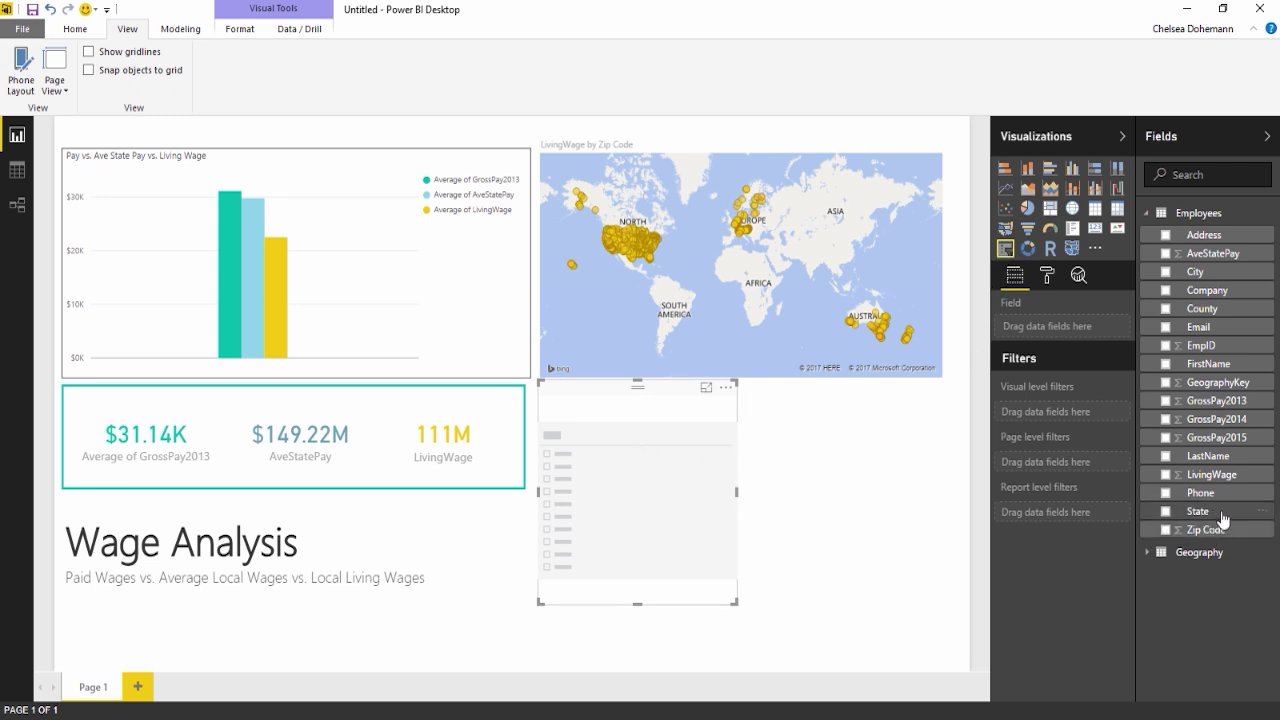
{"action": "left_click_drag", "start_coordinate": [1220, 517], "coordinate": [1080, 340]}
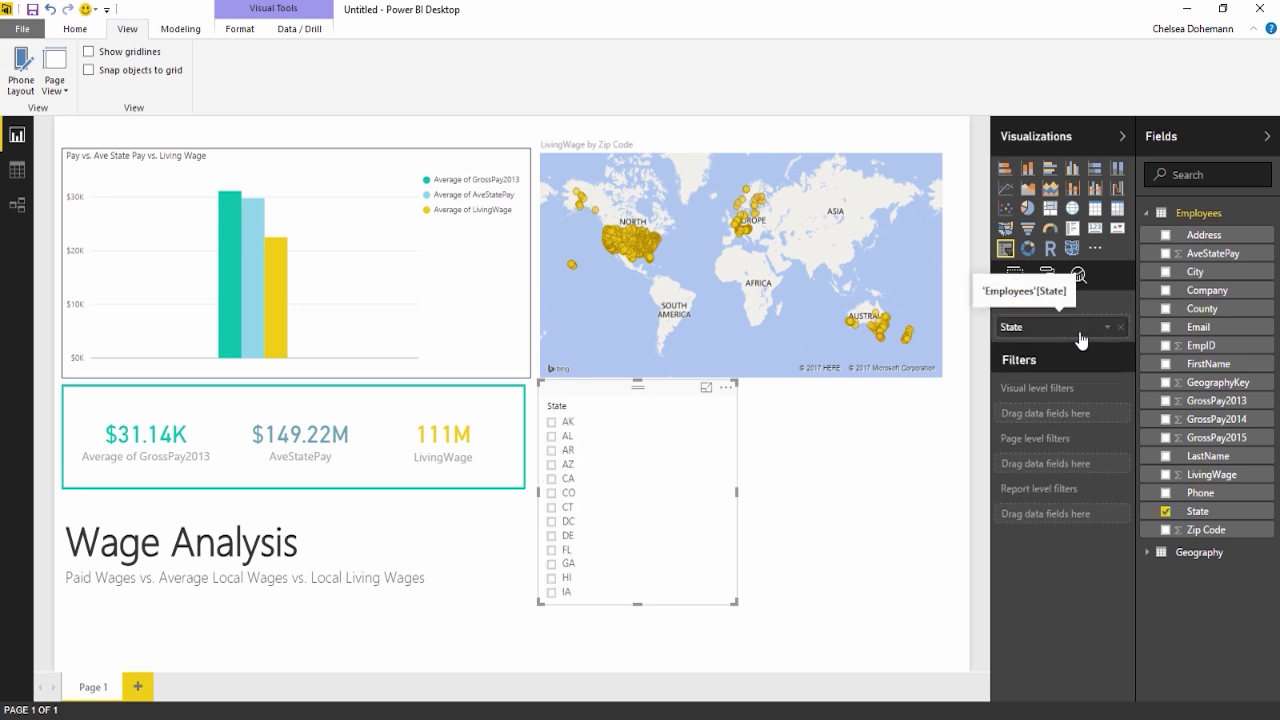
Step: Filter the report by AK, AL, AR, AZ, CA and CO one at a time to examine how the visuals respond
{"action": "left_click", "coordinate": [553, 423]}
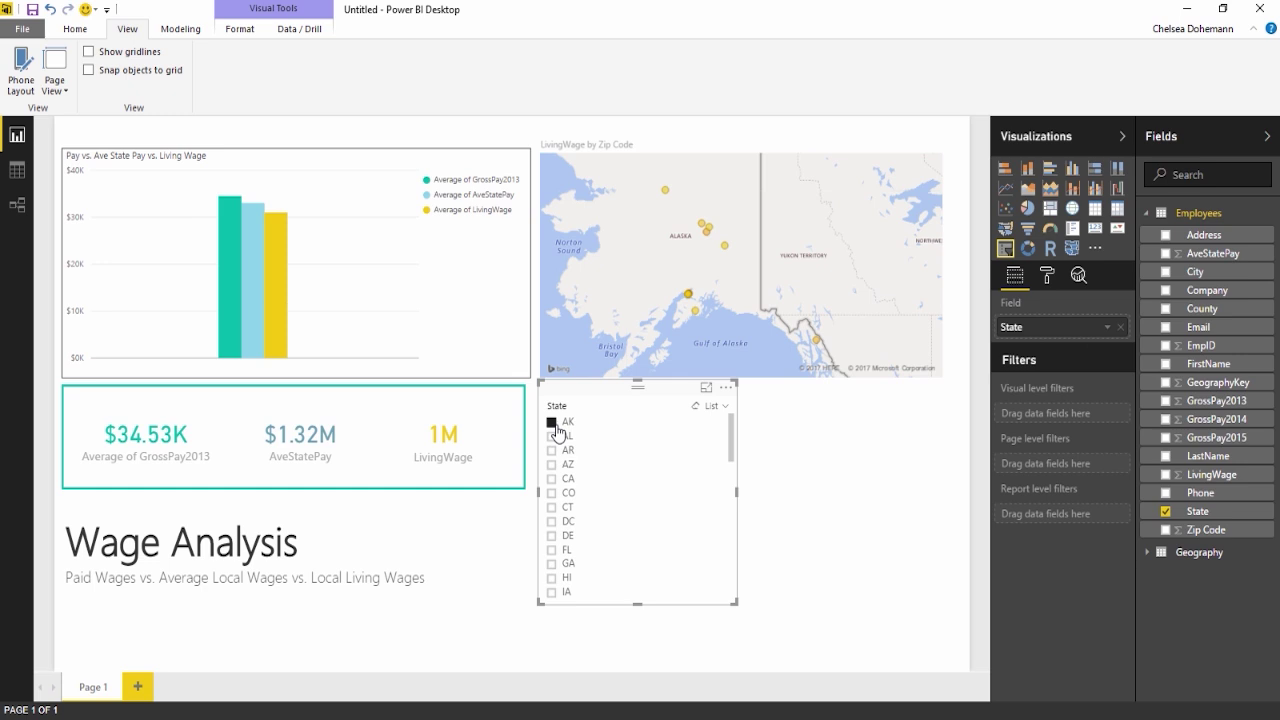
{"action": "left_click", "coordinate": [552, 437]}
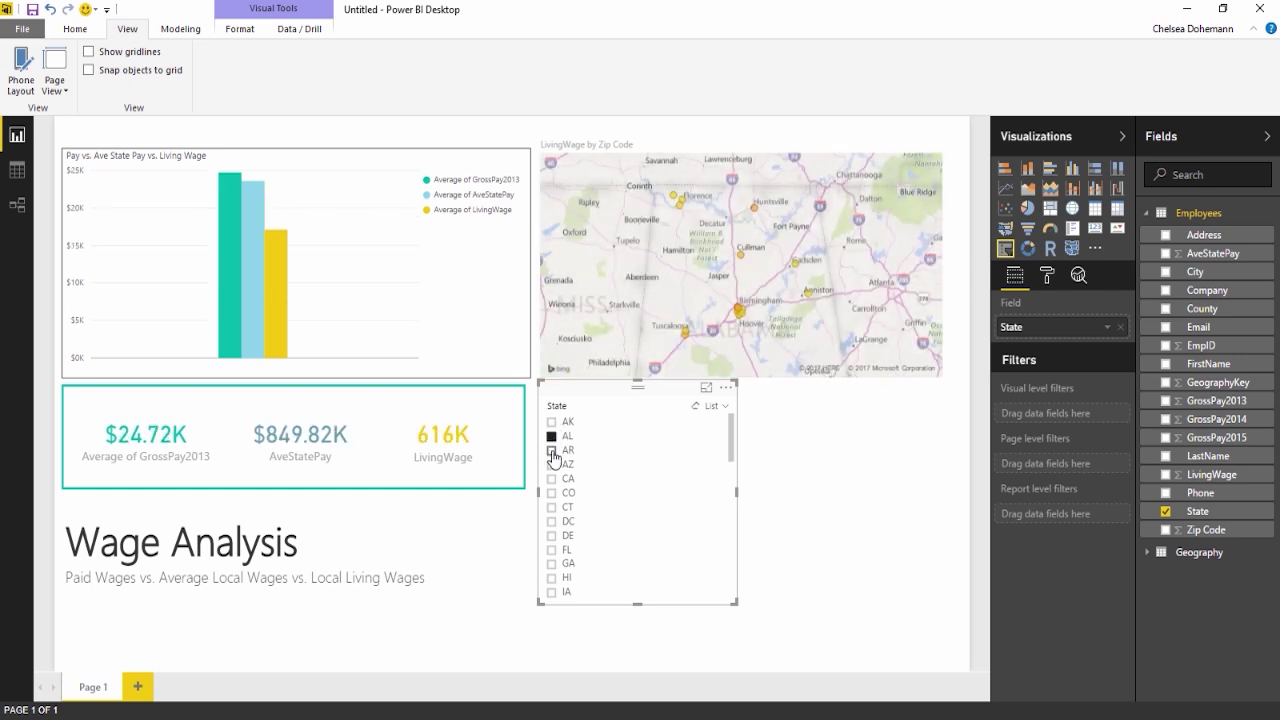
{"action": "left_click", "coordinate": [552, 451]}
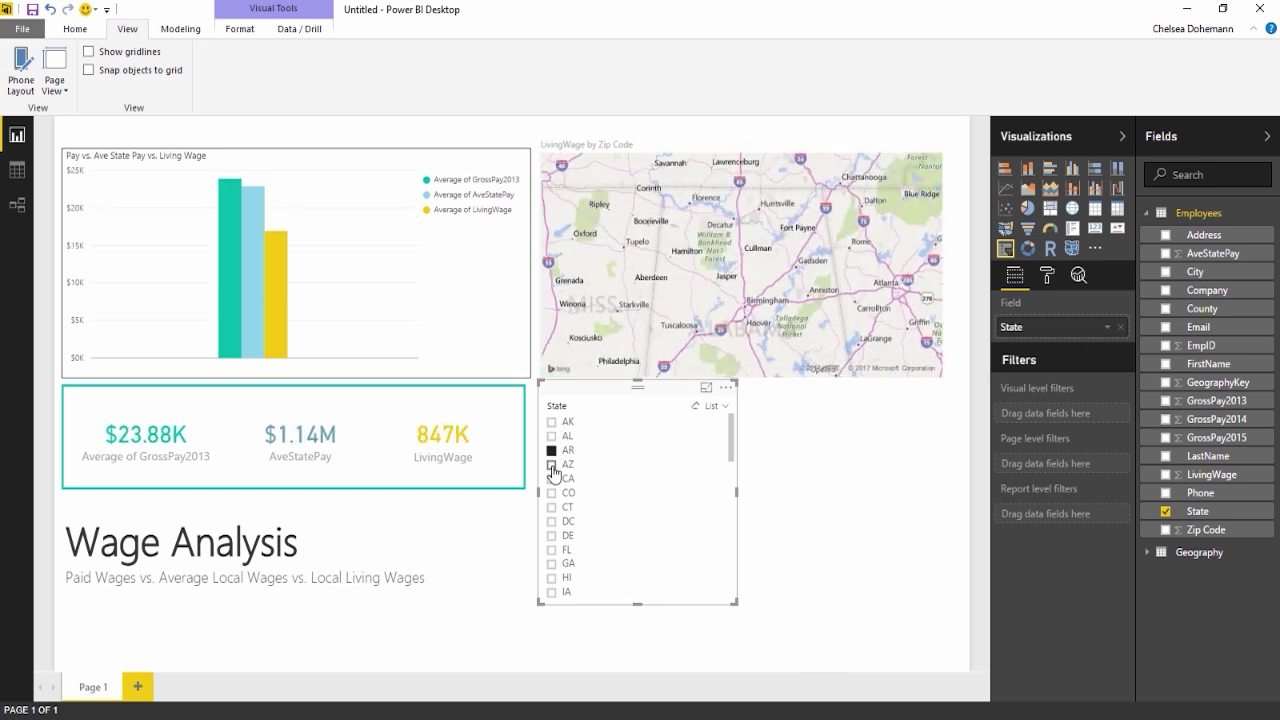
{"action": "left_click", "coordinate": [553, 465]}
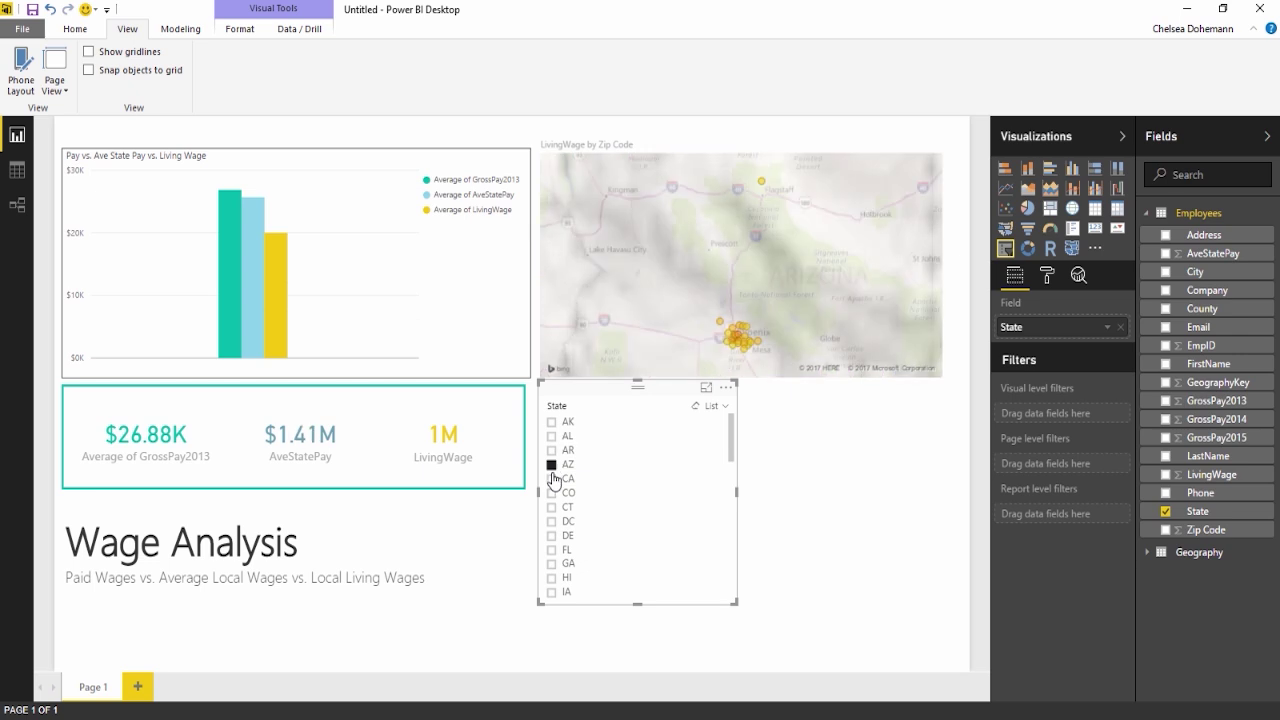
{"action": "left_click", "coordinate": [552, 479]}
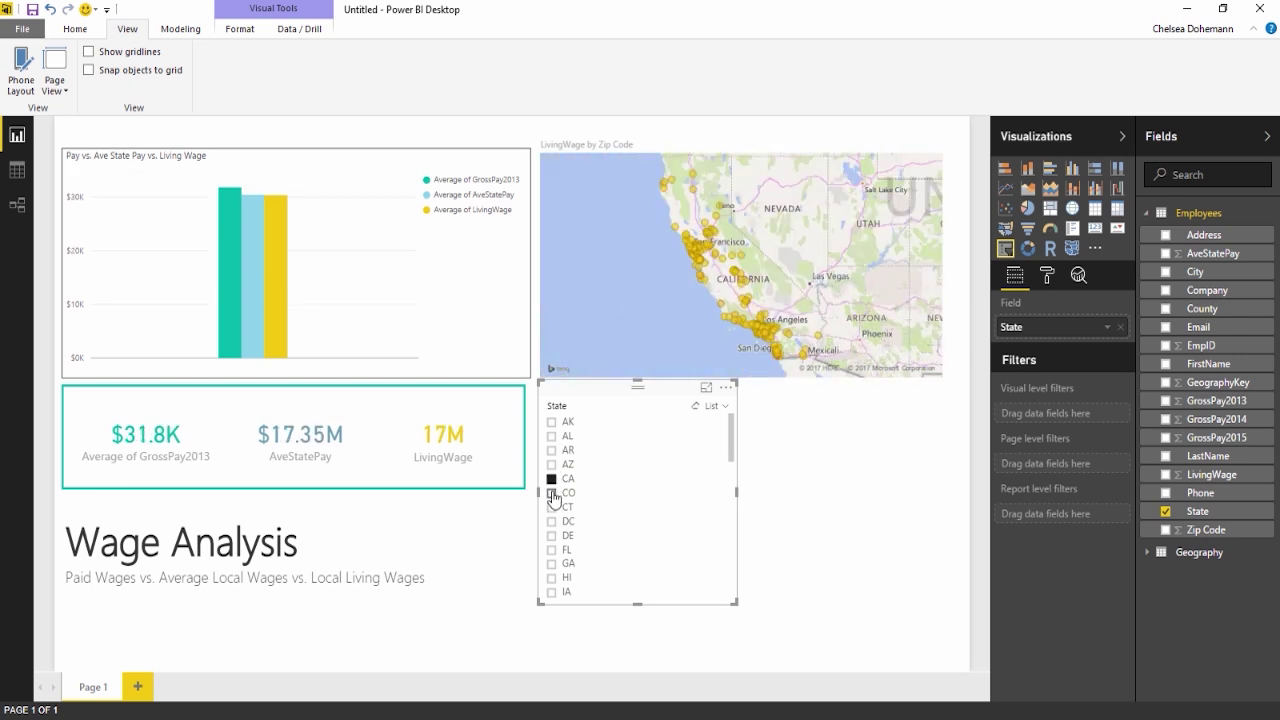
{"action": "left_click", "coordinate": [552, 493]}
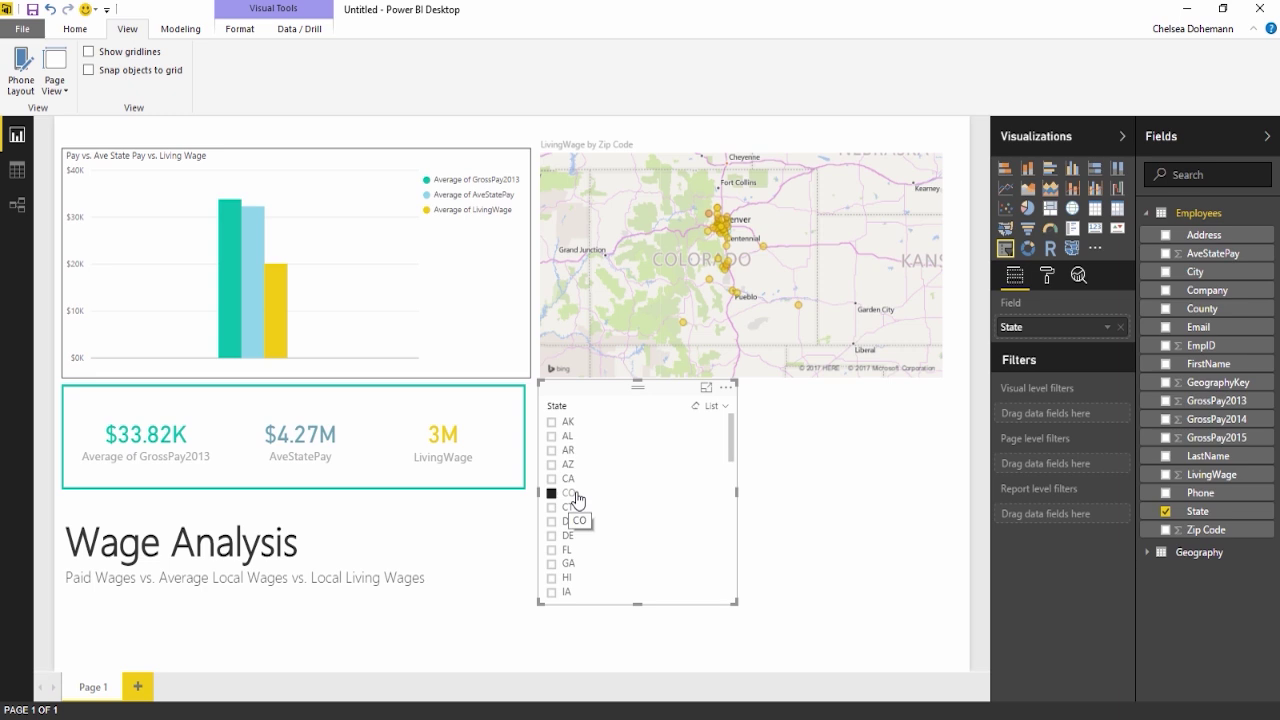
Step: Move the State slicer under the right half of the map and set its orientation to Horizontal
{"action": "left_click_drag", "start_coordinate": [590, 390], "coordinate": [793, 401]}
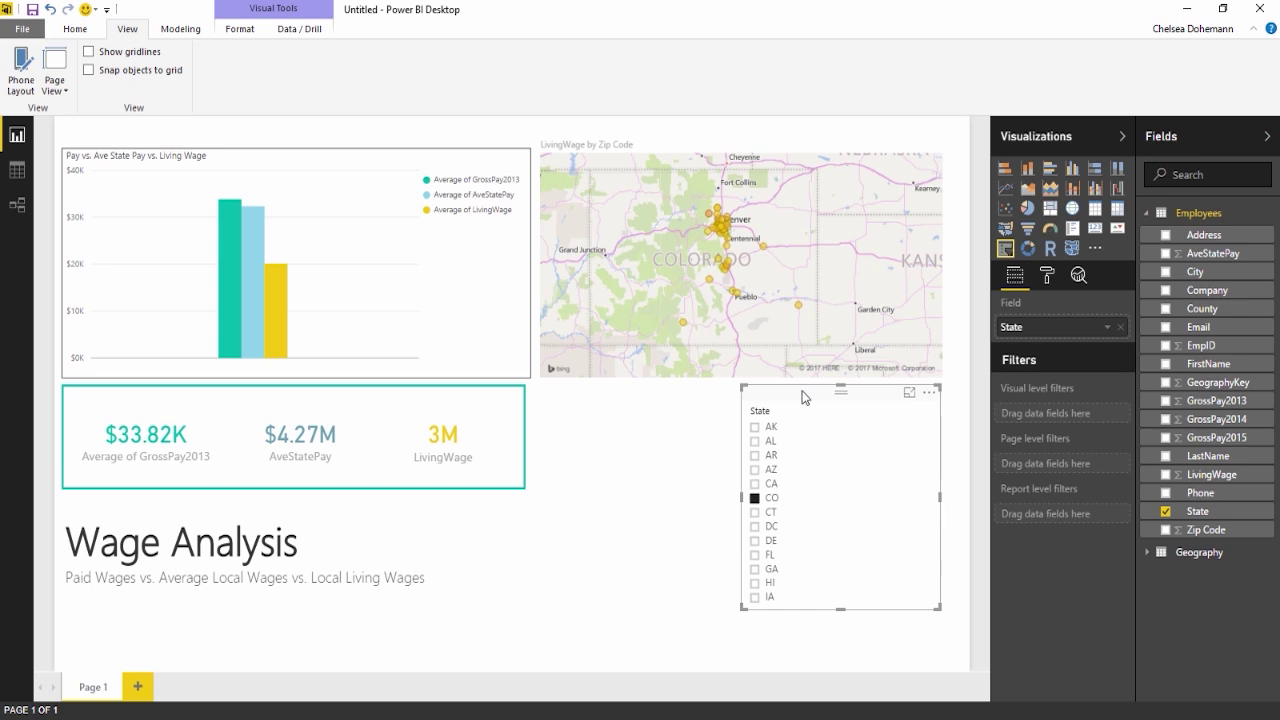
{"action": "left_click", "coordinate": [1048, 280]}
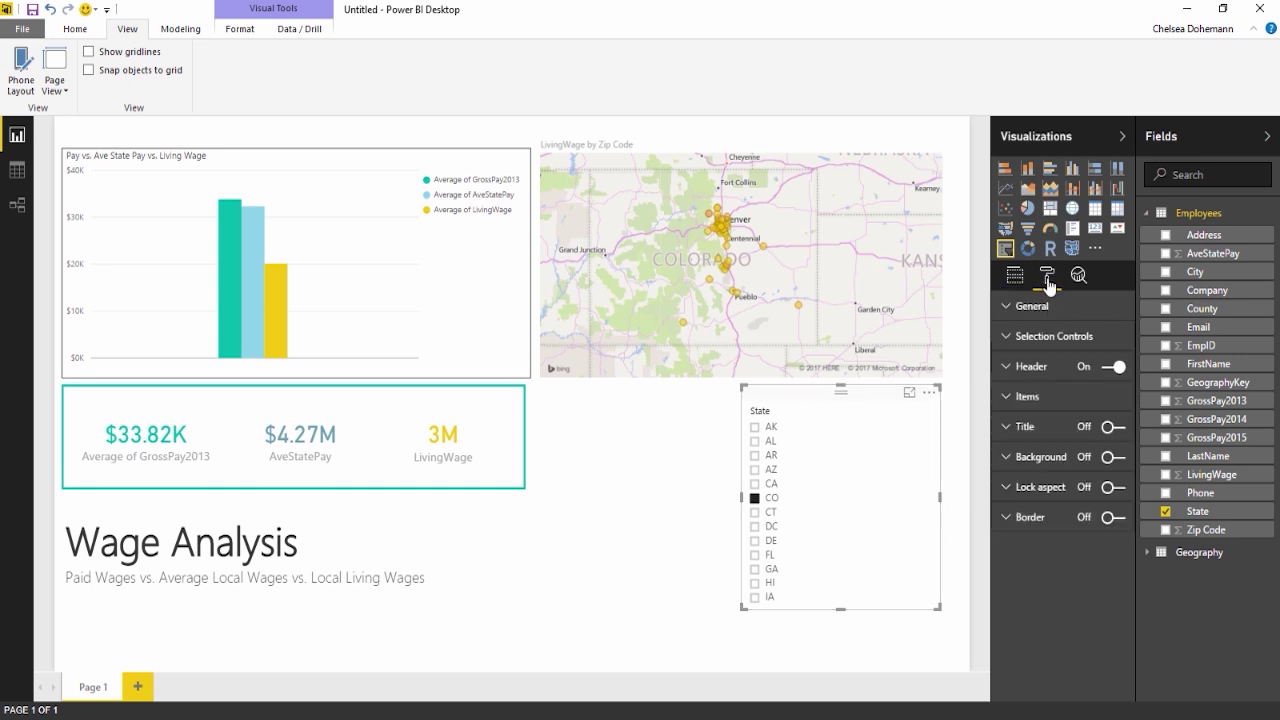
{"action": "left_click", "coordinate": [1040, 308]}
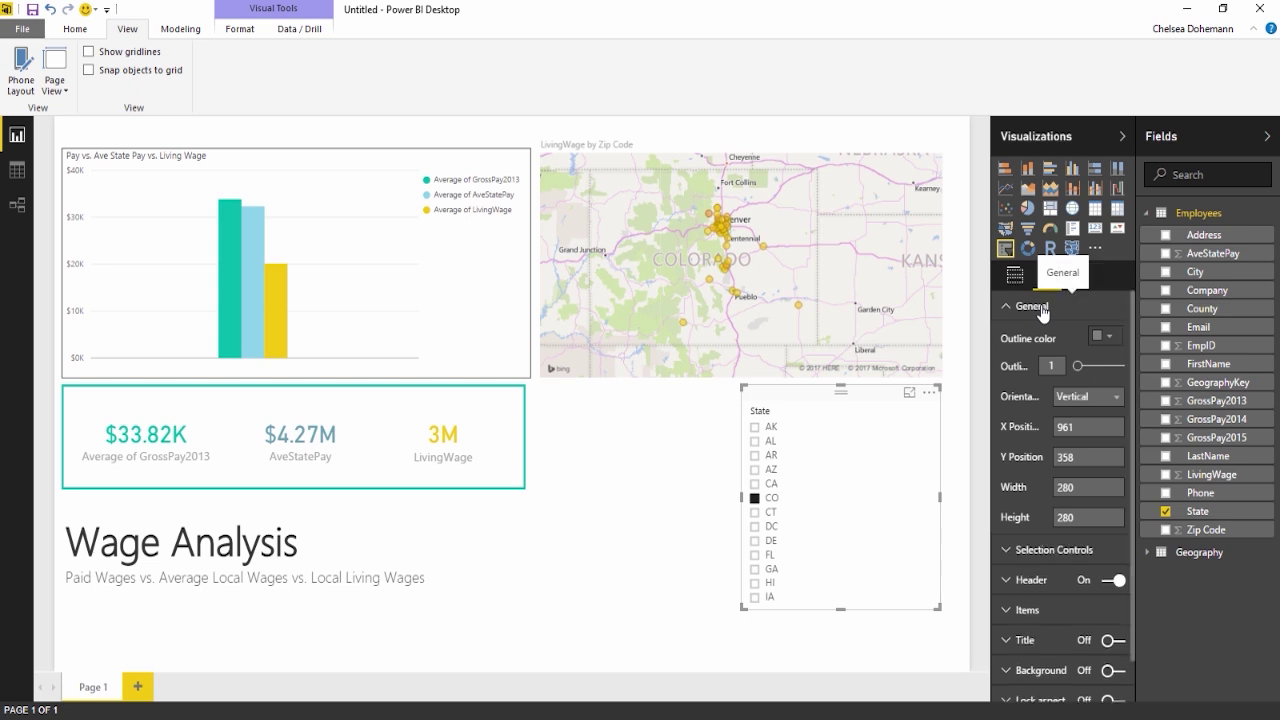
{"action": "left_click", "coordinate": [1080, 400]}
{"action": "left_click", "coordinate": [1080, 434]}
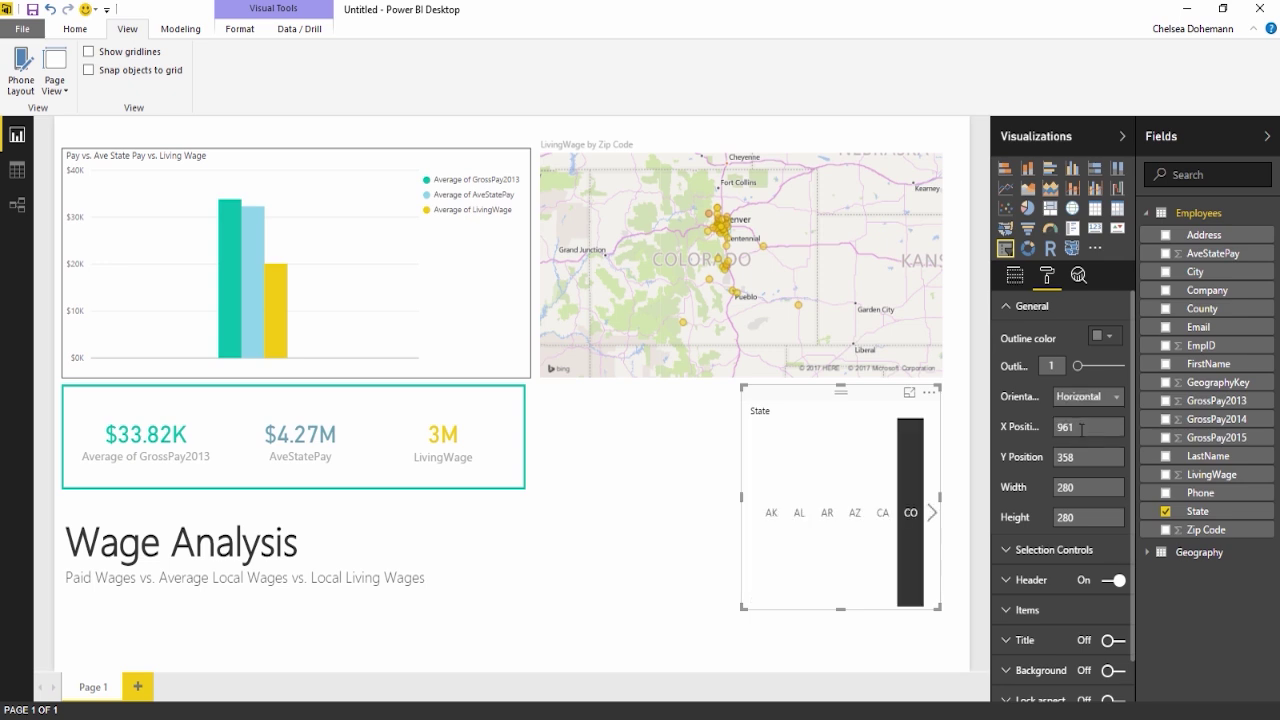
{"action": "left_click", "coordinate": [912, 516]}
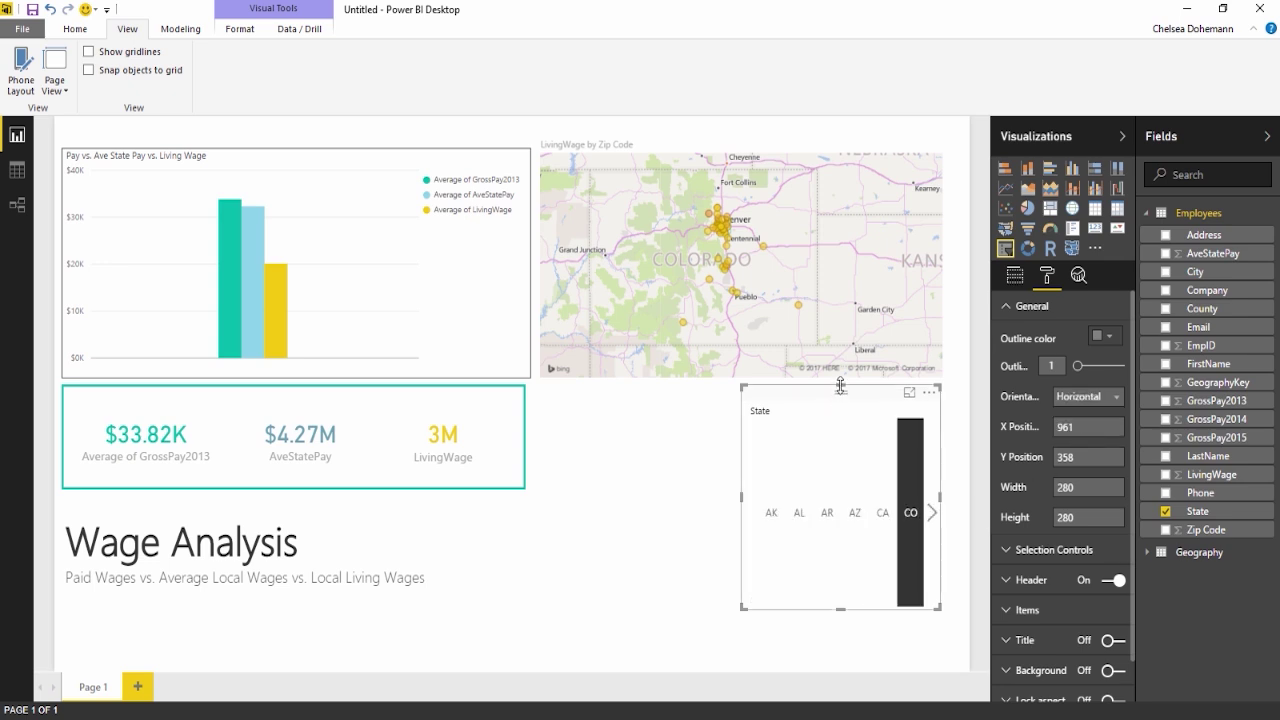
Step: Resize the State slicer into a strip about 1256 wide and 77 high along the page's bottom edge
{"action": "left_click_drag", "start_coordinate": [840, 394], "coordinate": [840, 540]}
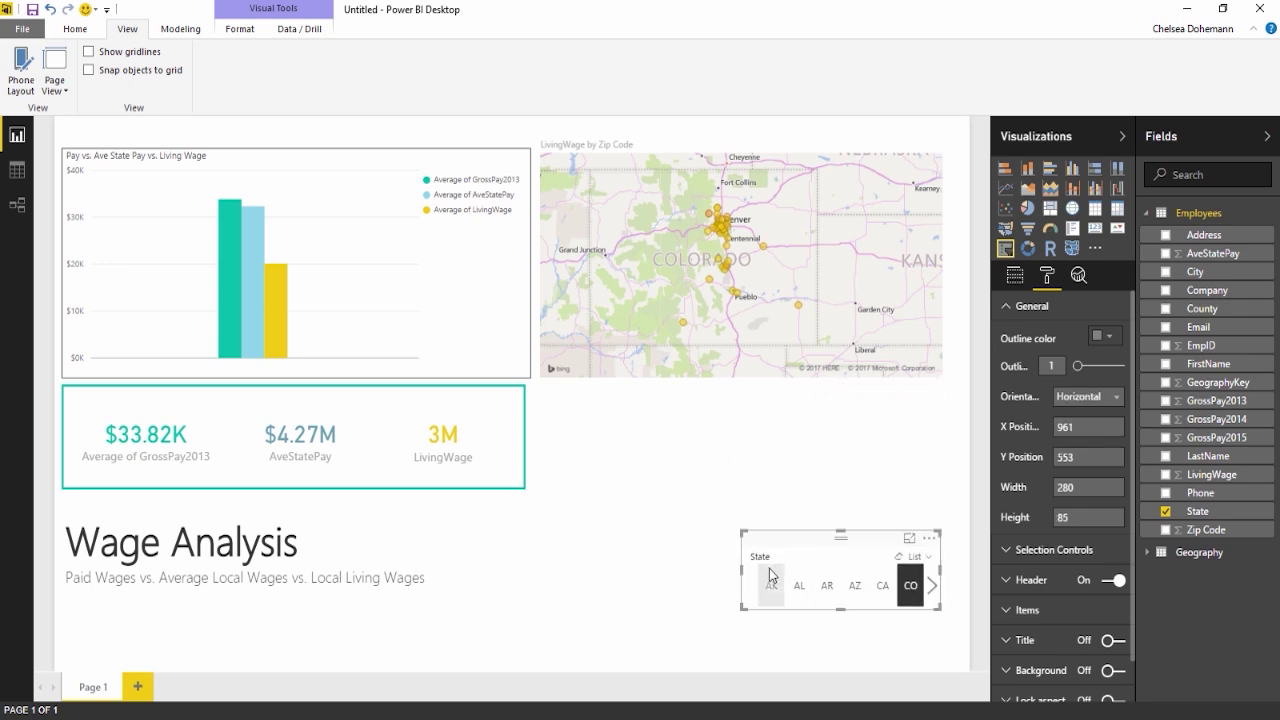
{"action": "left_click_drag", "start_coordinate": [748, 578], "coordinate": [66, 585]}
{"action": "left_click_drag", "start_coordinate": [662, 536], "coordinate": [663, 600]}
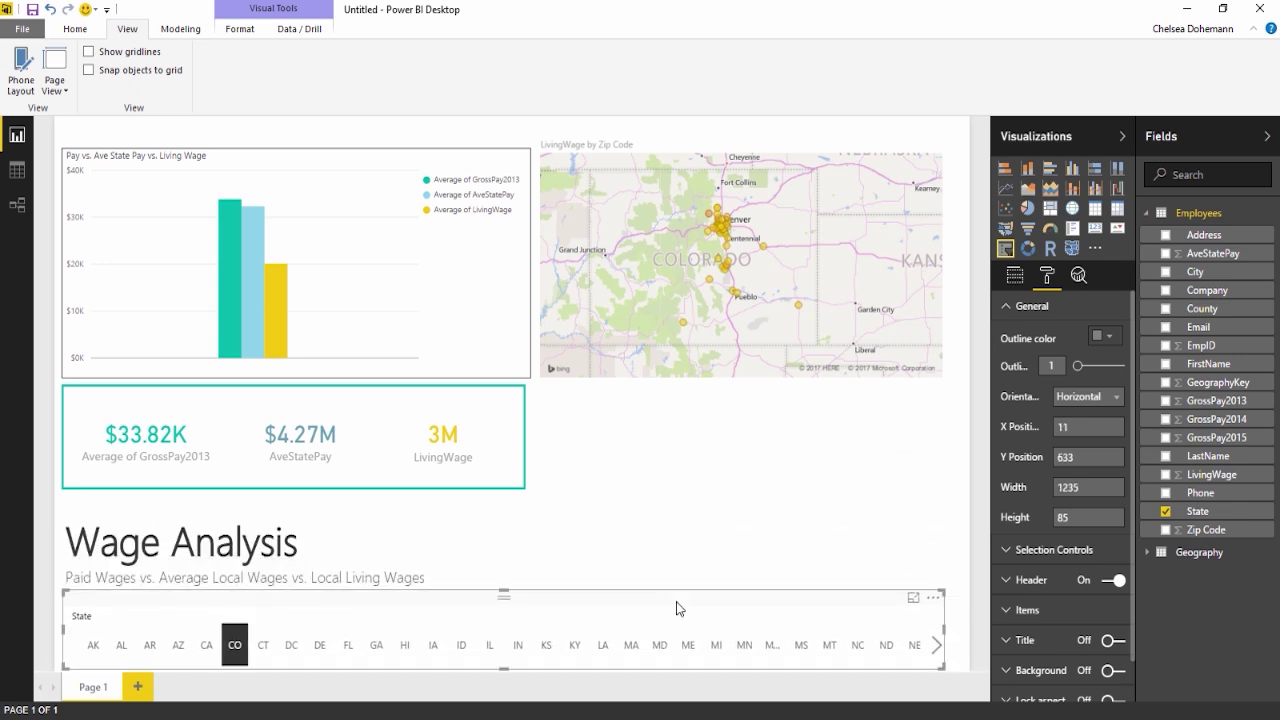
{"action": "mouse_move", "coordinate": [503, 595]}
{"action": "left_mouse_down"}
{"action": "mouse_move", "coordinate": [503, 611]}
{"action": "mouse_move", "coordinate": [512, 600]}
{"action": "left_mouse_up"}
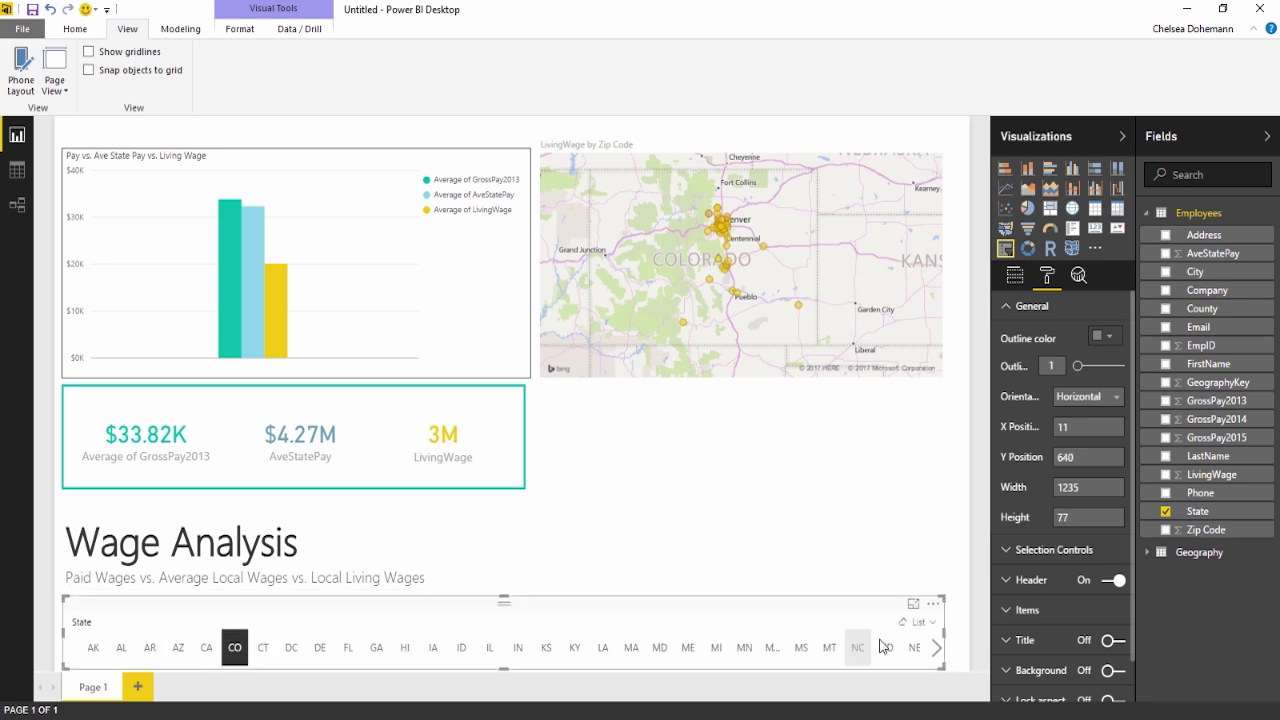
{"action": "left_click_drag", "start_coordinate": [944, 632], "coordinate": [960, 632]}
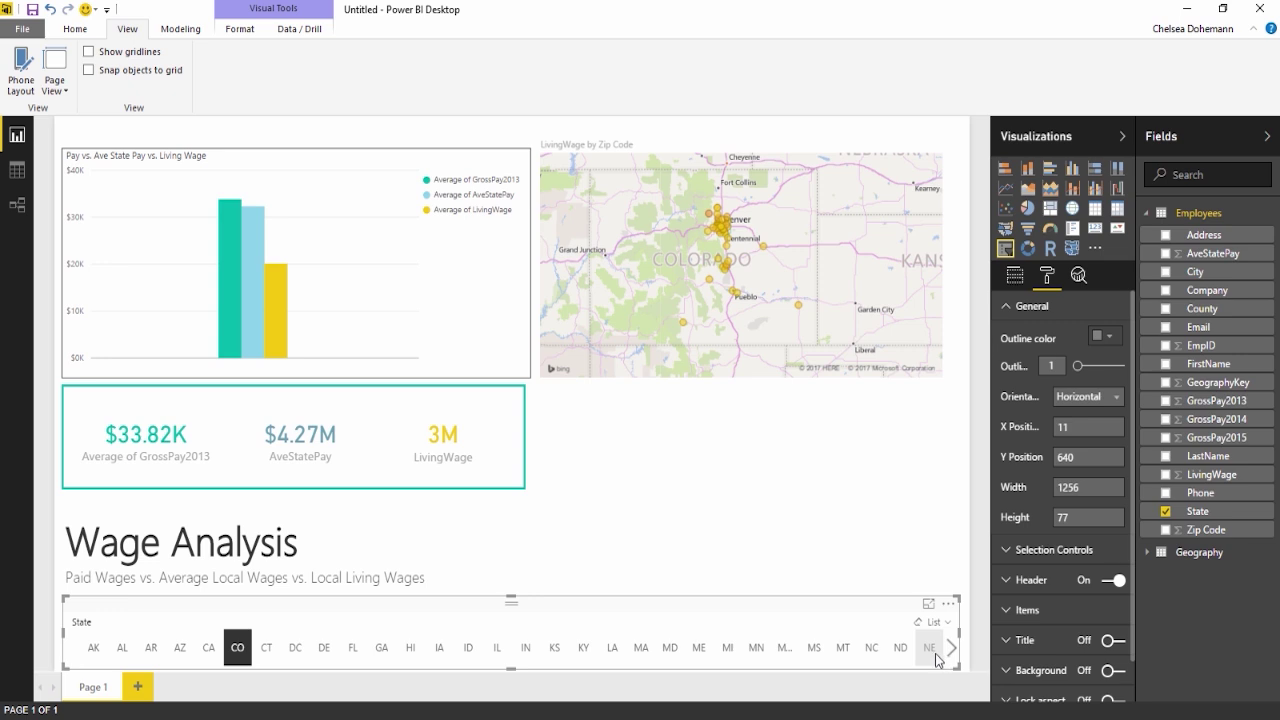
Step: Browse the slicer's full range of states, and filter the report by CA, AZ, AR and AL in turn
{"action": "left_click", "coordinate": [950, 649]}
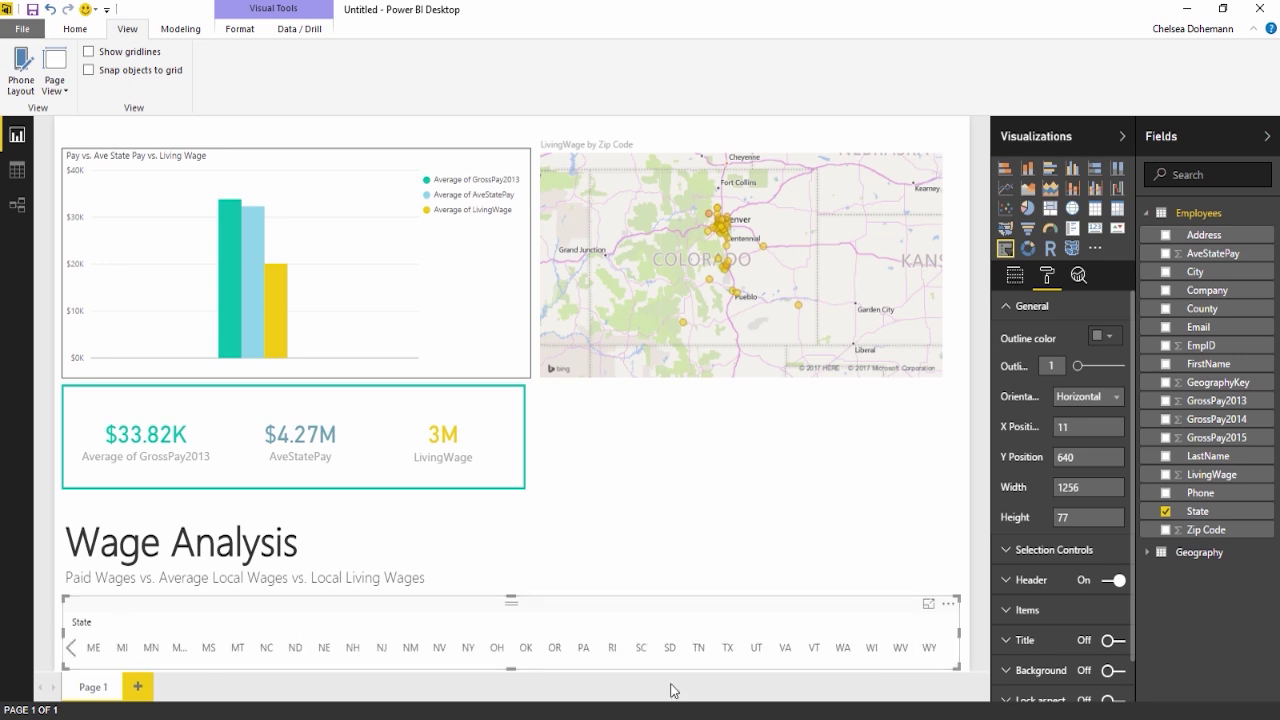
{"action": "left_click", "coordinate": [68, 655]}
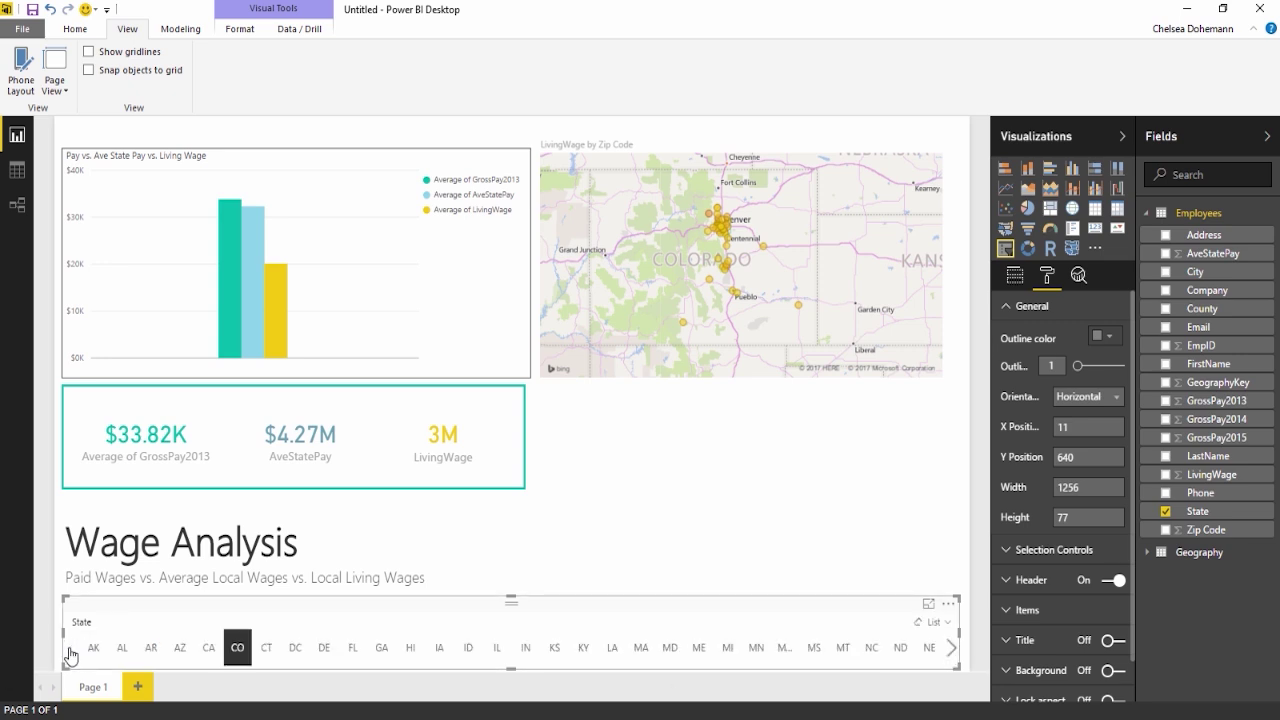
{"action": "left_click", "coordinate": [211, 648]}
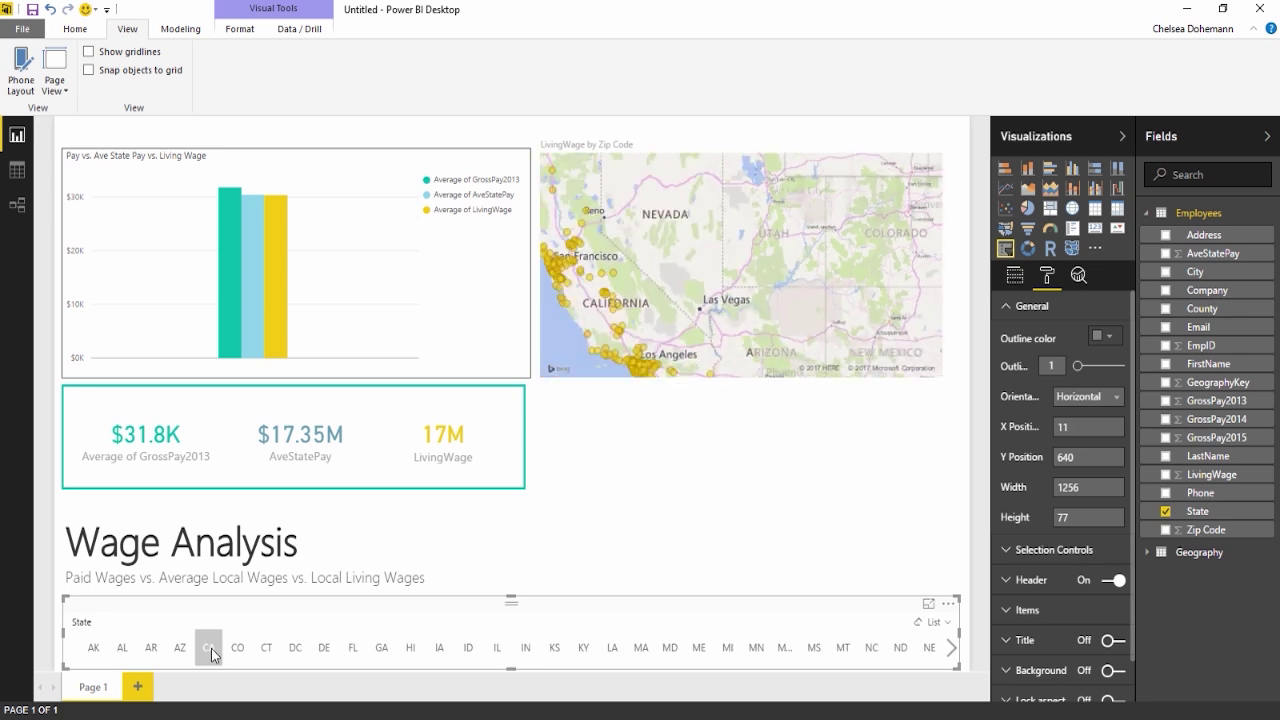
{"action": "left_click", "coordinate": [178, 648]}
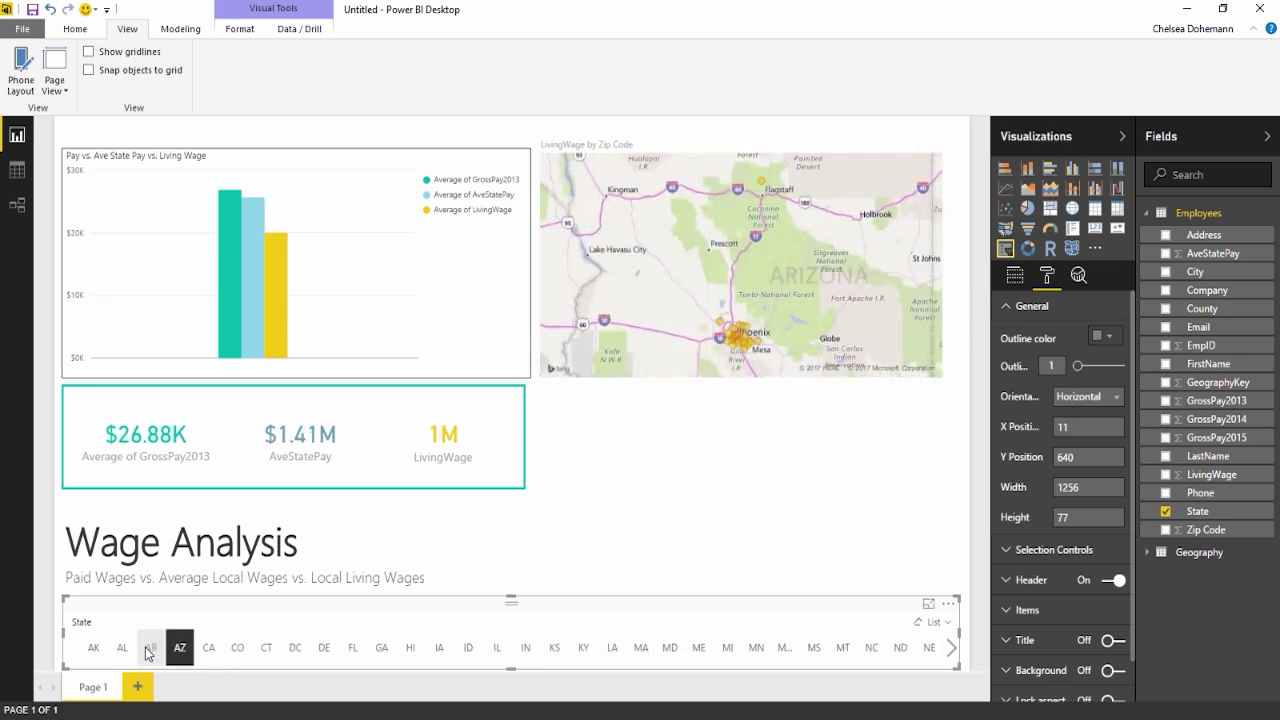
{"action": "left_click", "coordinate": [151, 648]}
{"action": "left_click", "coordinate": [118, 648]}
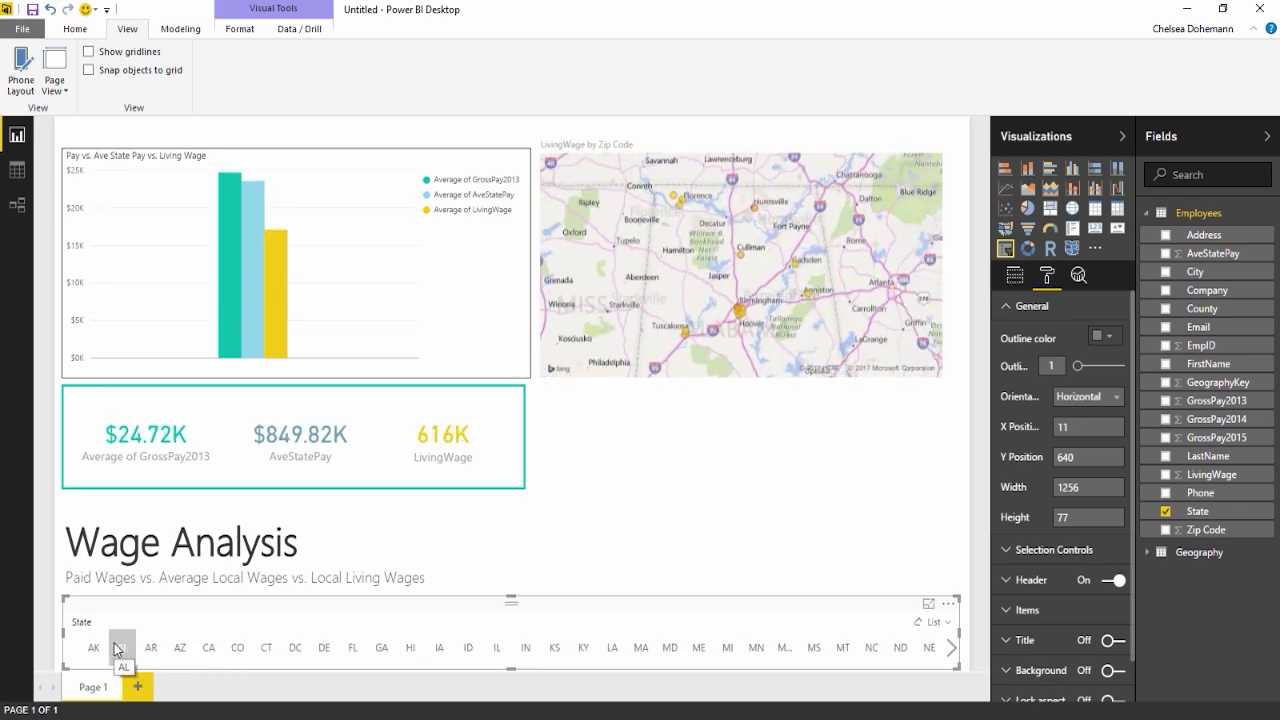
Step: Move the "Wage Analysis" text box up to directly beneath the framed pay cards
{"action": "left_click", "coordinate": [171, 543]}
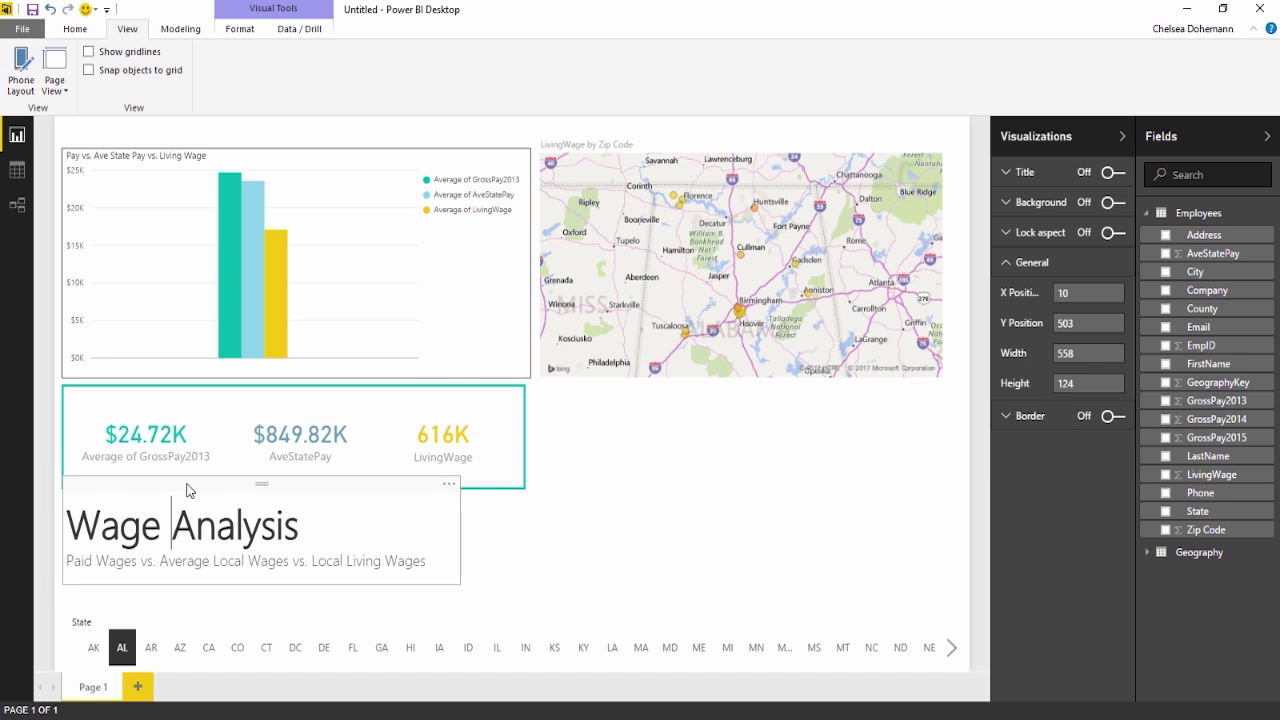
{"action": "left_click", "coordinate": [565, 556]}
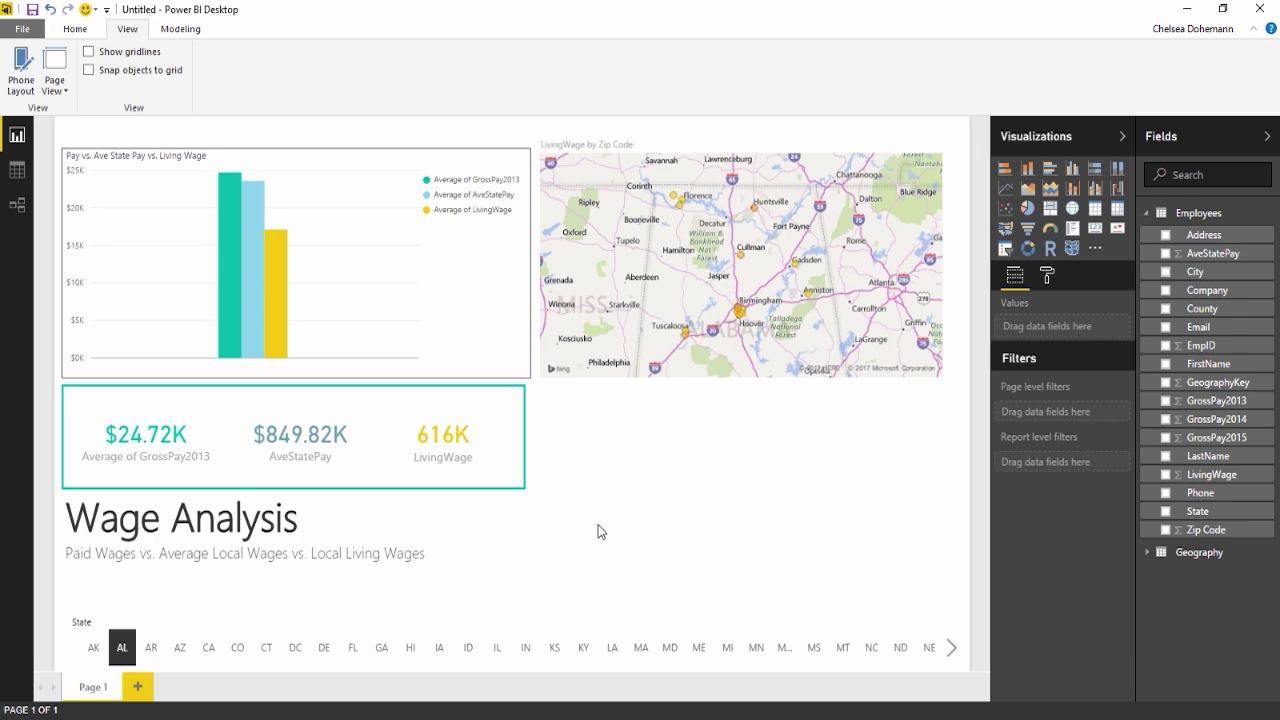
{"action": "left_click", "coordinate": [574, 614]}
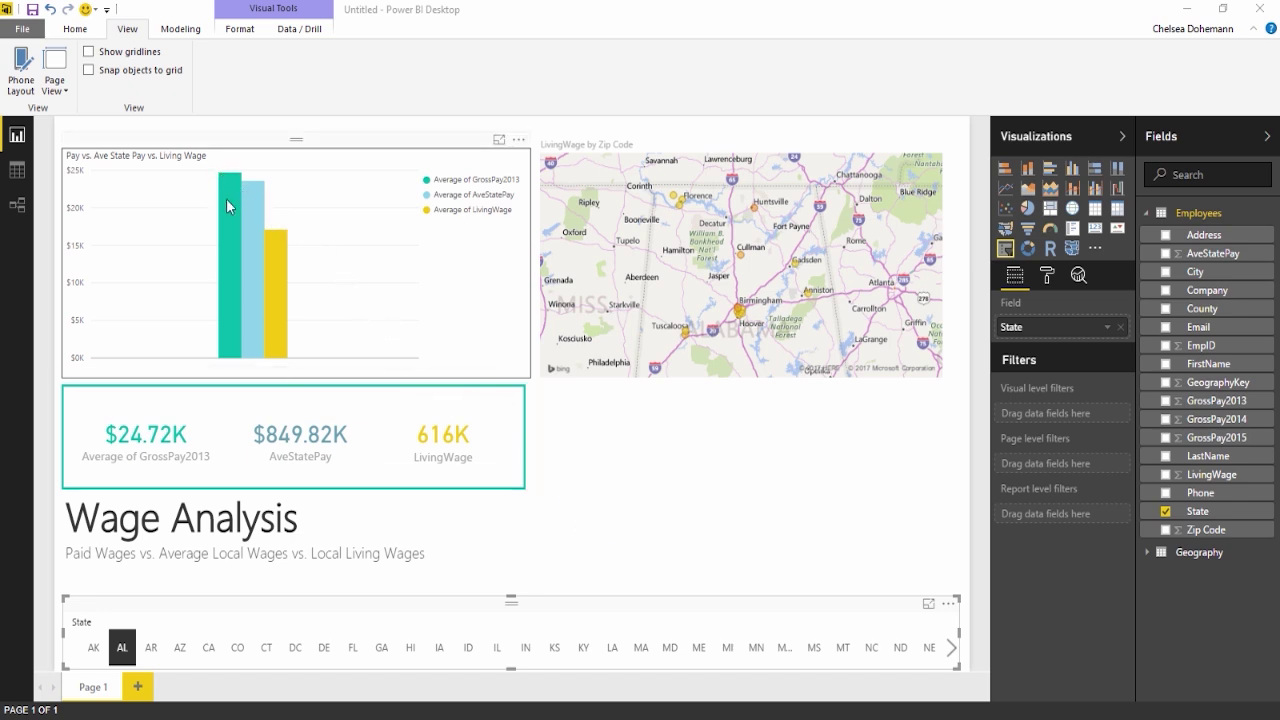
Step: Add a gauge below the map with GrossPay2013 as value and LivingWage as target, widened to the map's width
{"action": "mouse_move", "coordinate": [285, 256]}
{"action": "left_click", "coordinate": [1050, 229]}
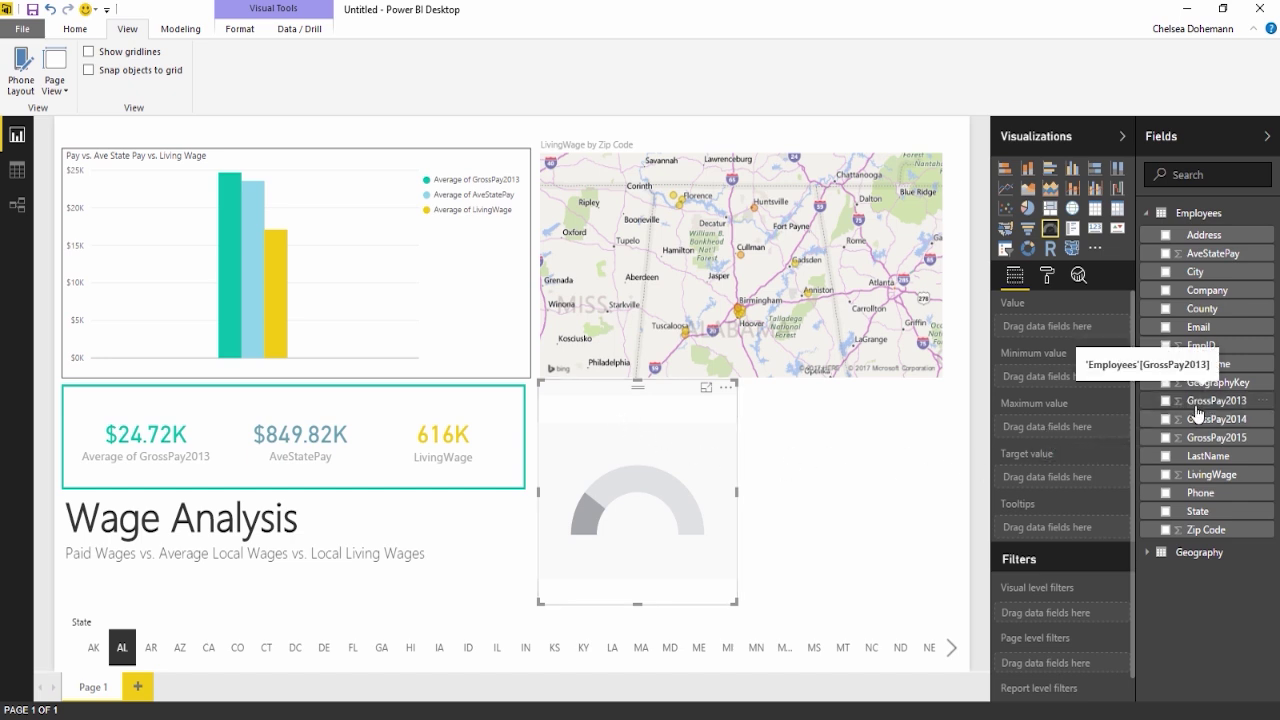
{"action": "left_click_drag", "start_coordinate": [1229, 410], "coordinate": [1030, 334]}
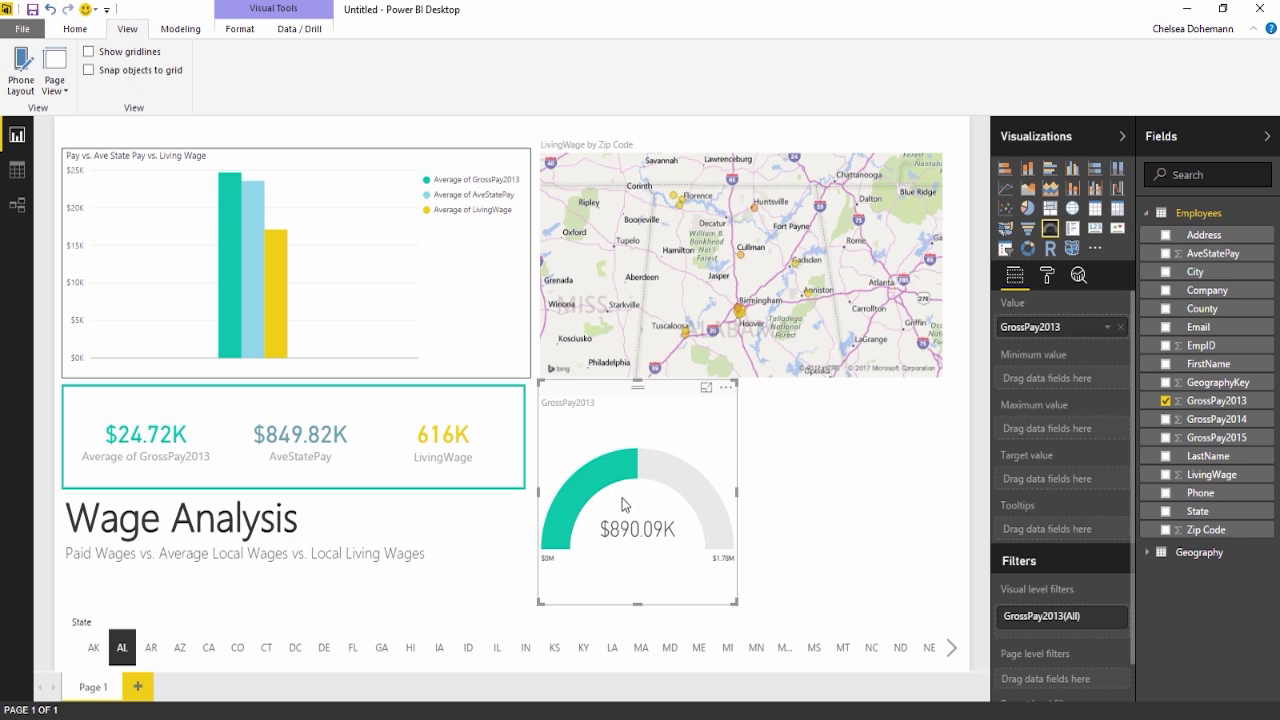
{"action": "mouse_move", "coordinate": [637, 462]}
{"action": "left_click_drag", "start_coordinate": [1204, 480], "coordinate": [1066, 486]}
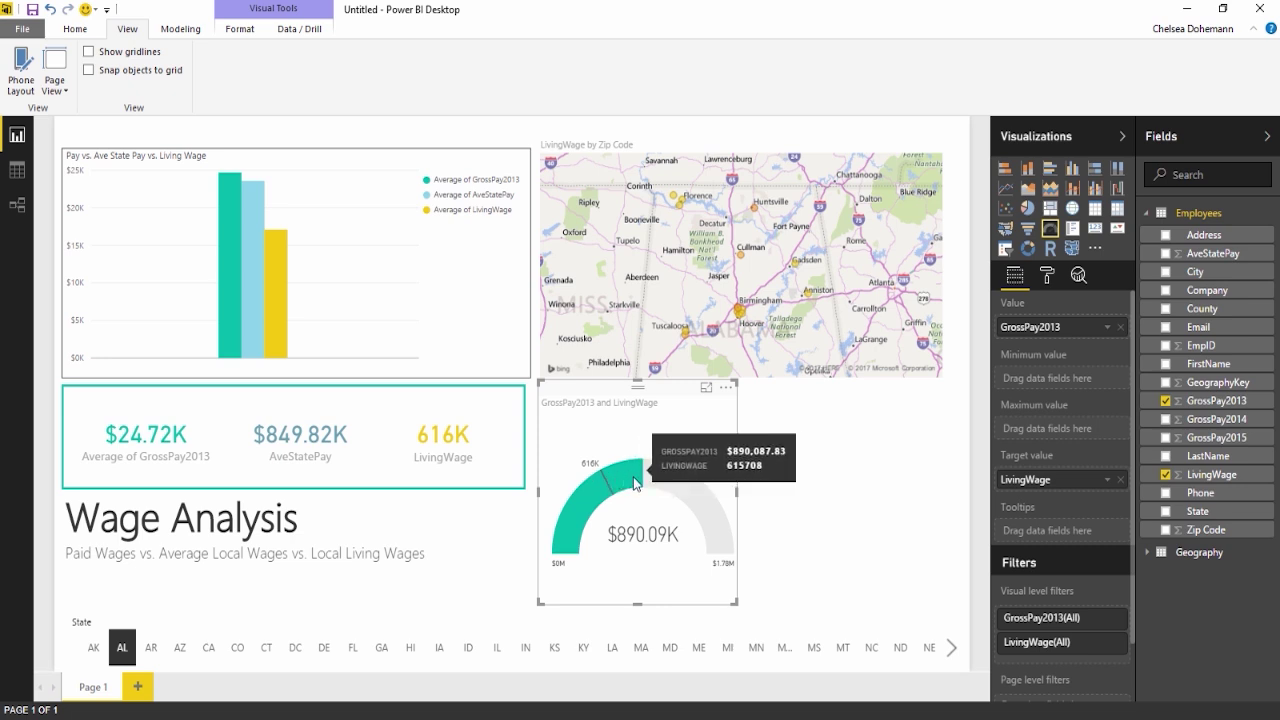
{"action": "left_click_drag", "start_coordinate": [737, 491], "coordinate": [941, 482]}
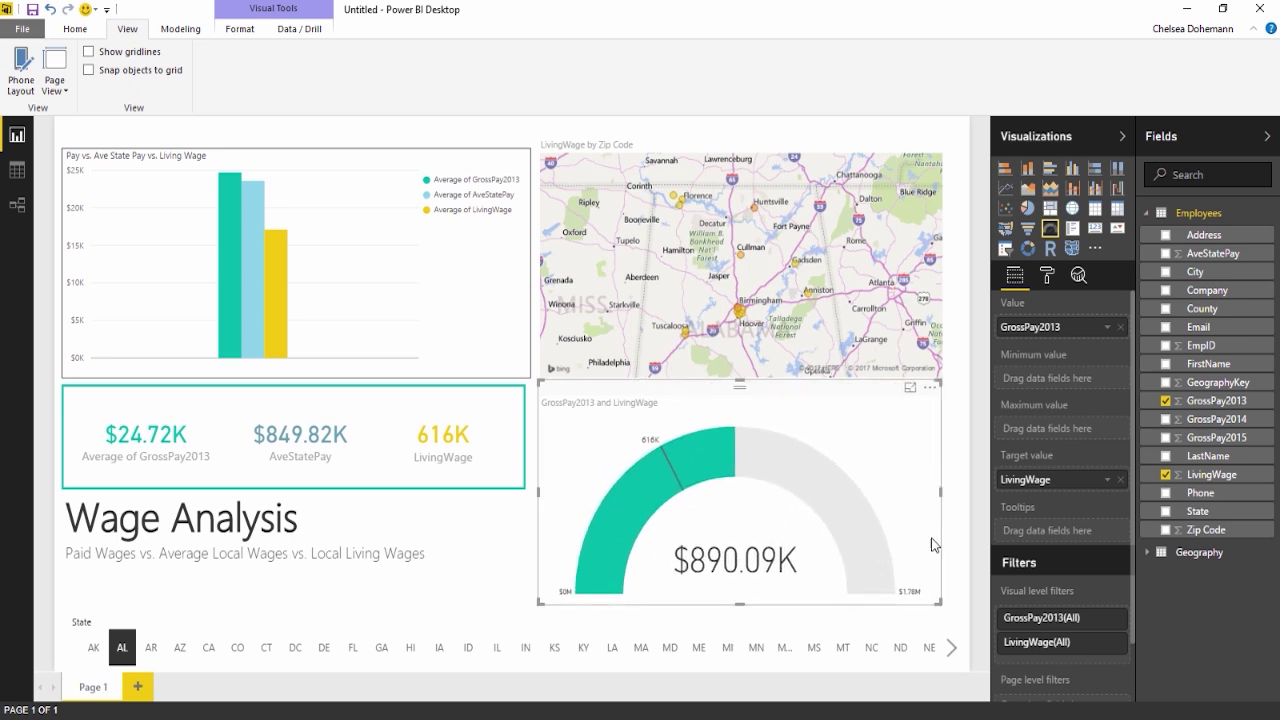
Step: Filter the report by CA and by CT to examine how the gauge responds
{"action": "left_click", "coordinate": [207, 650]}
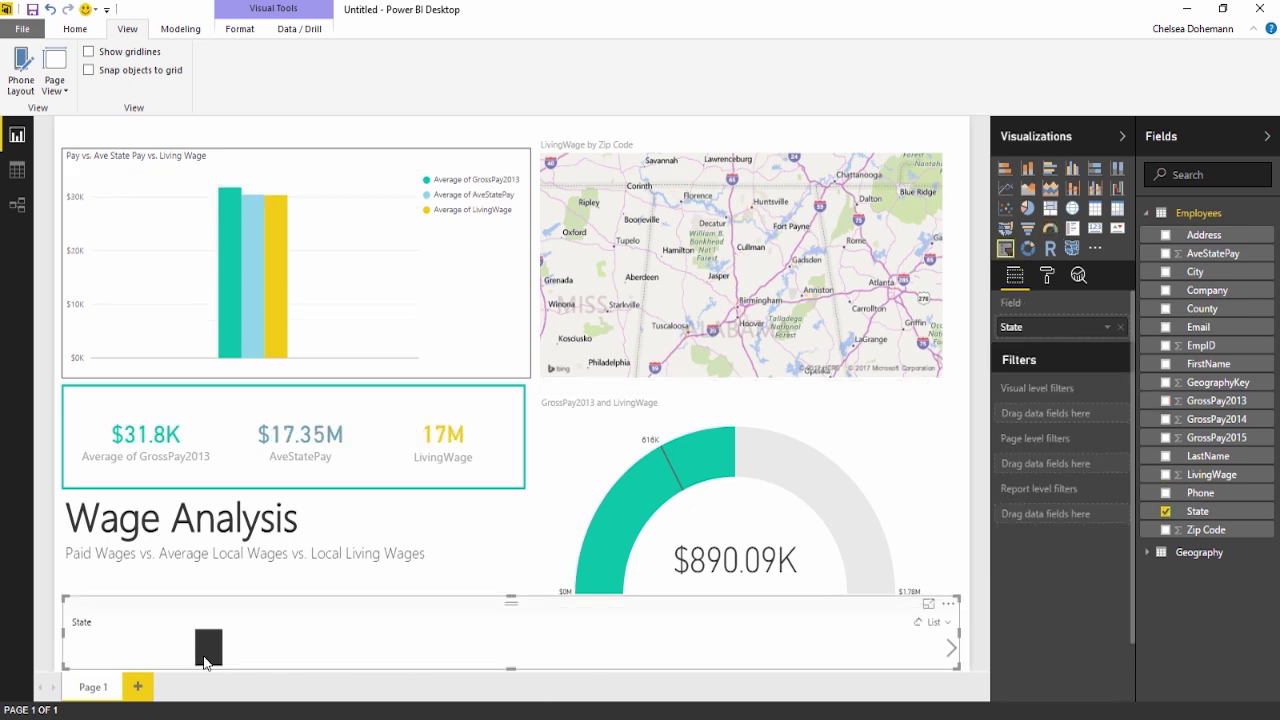
{"action": "left_click", "coordinate": [276, 652]}
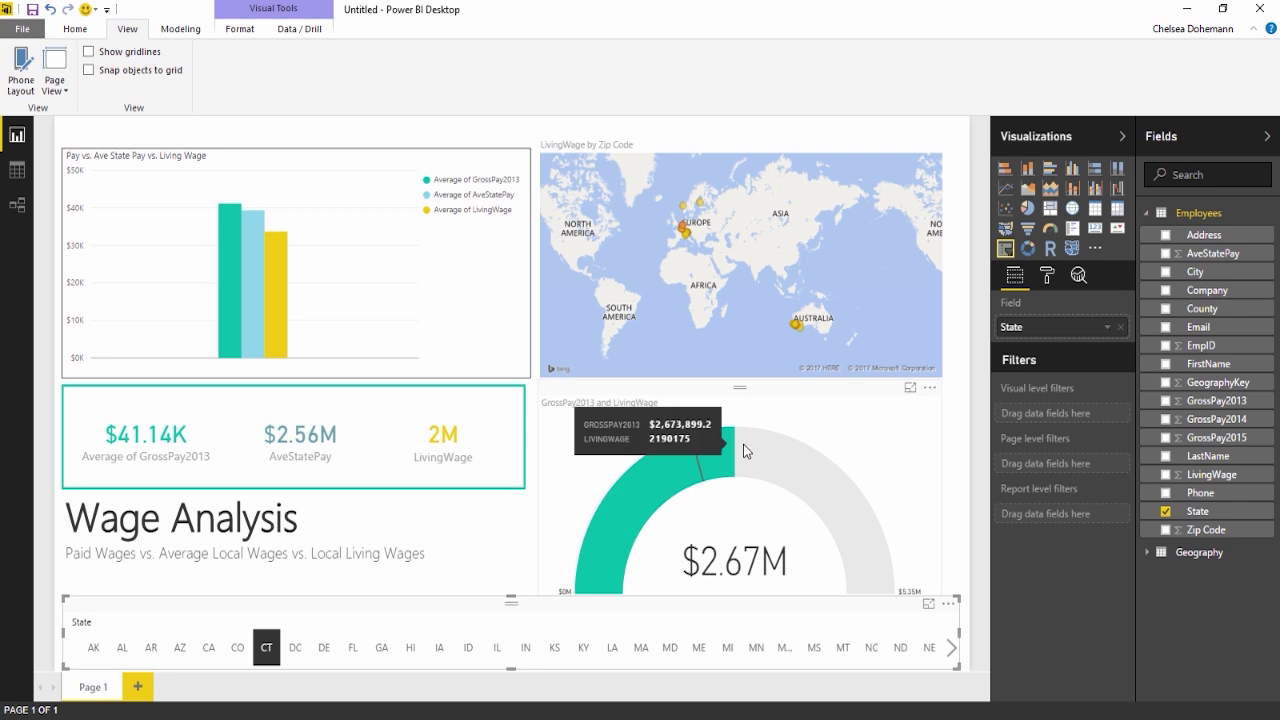
Step: Open the gauge's axis formatting settings
{"action": "left_click", "coordinate": [811, 419]}
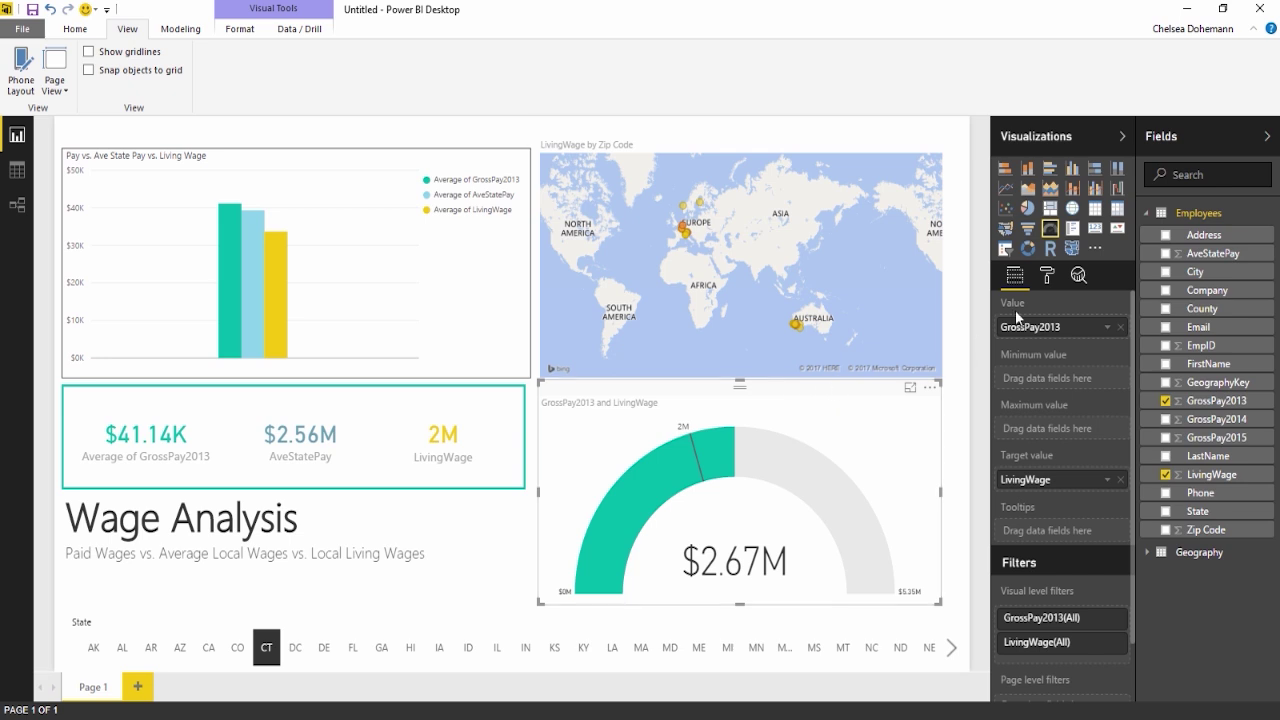
{"action": "left_click", "coordinate": [1047, 276]}
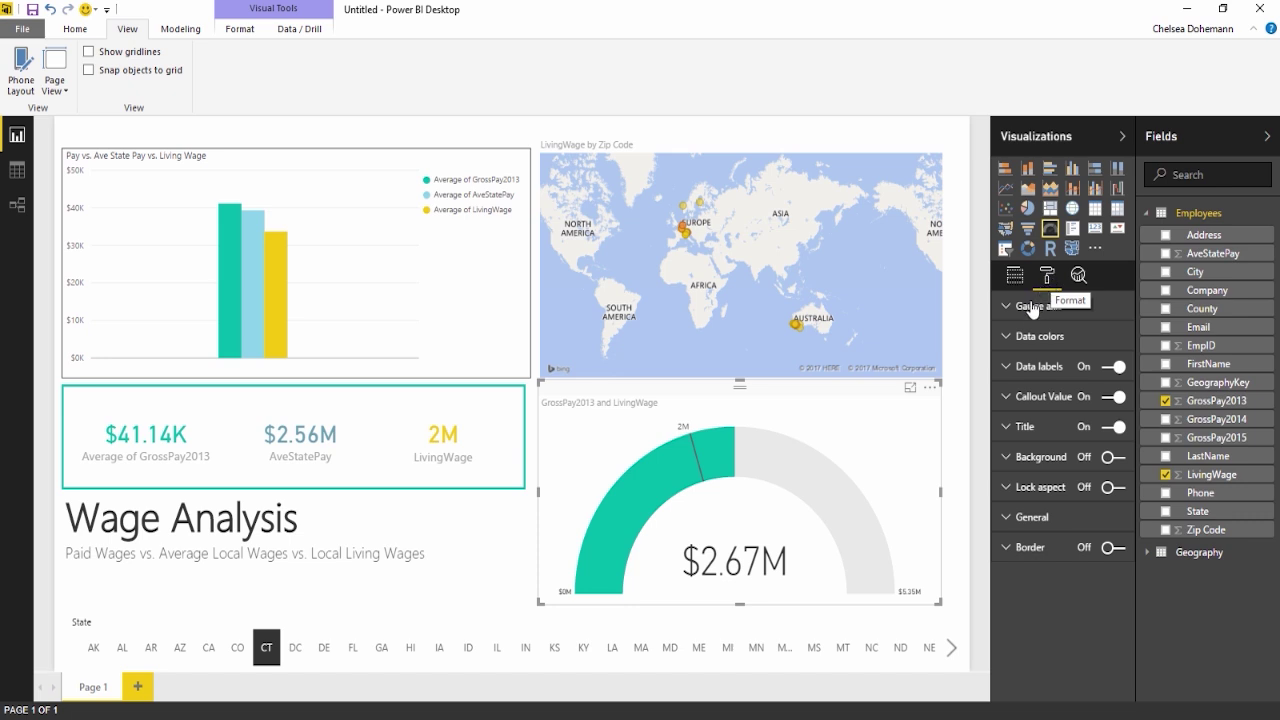
{"action": "left_click", "coordinate": [1041, 309]}
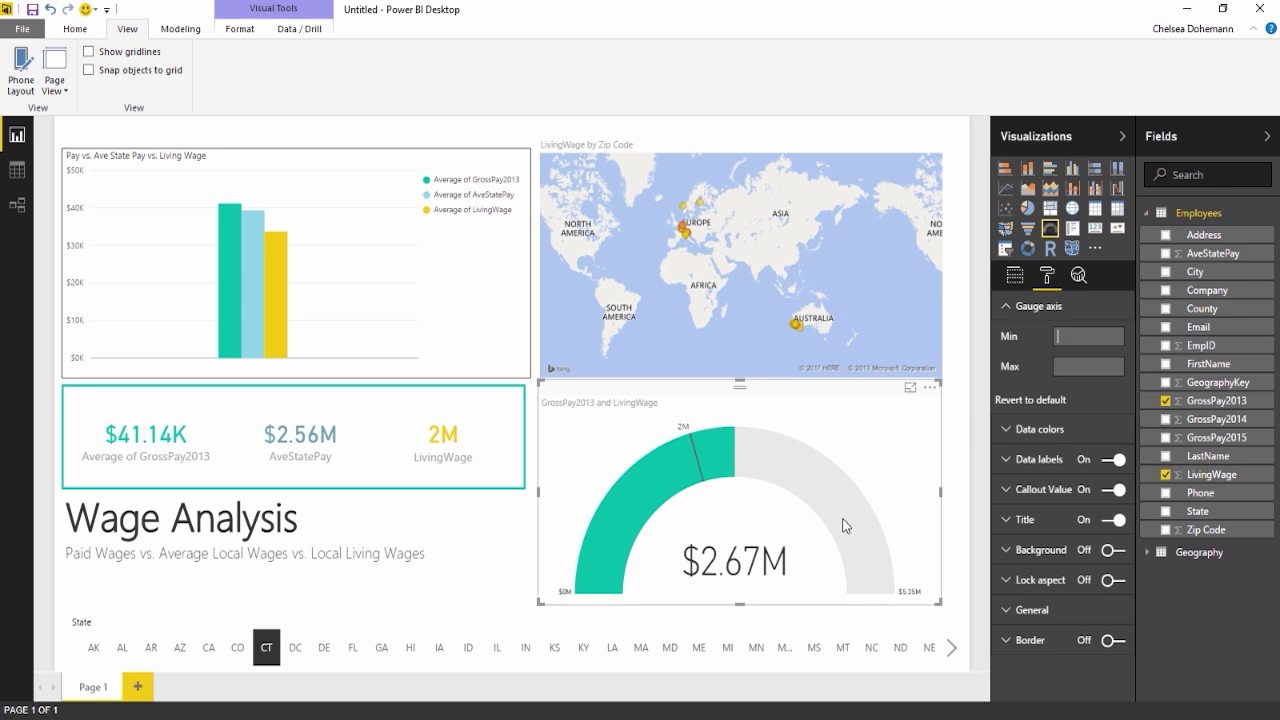
Step: Filter the report by several states from FL to IN to examine how the gauge's automatic scale behaves
{"action": "left_click", "coordinate": [350, 648]}
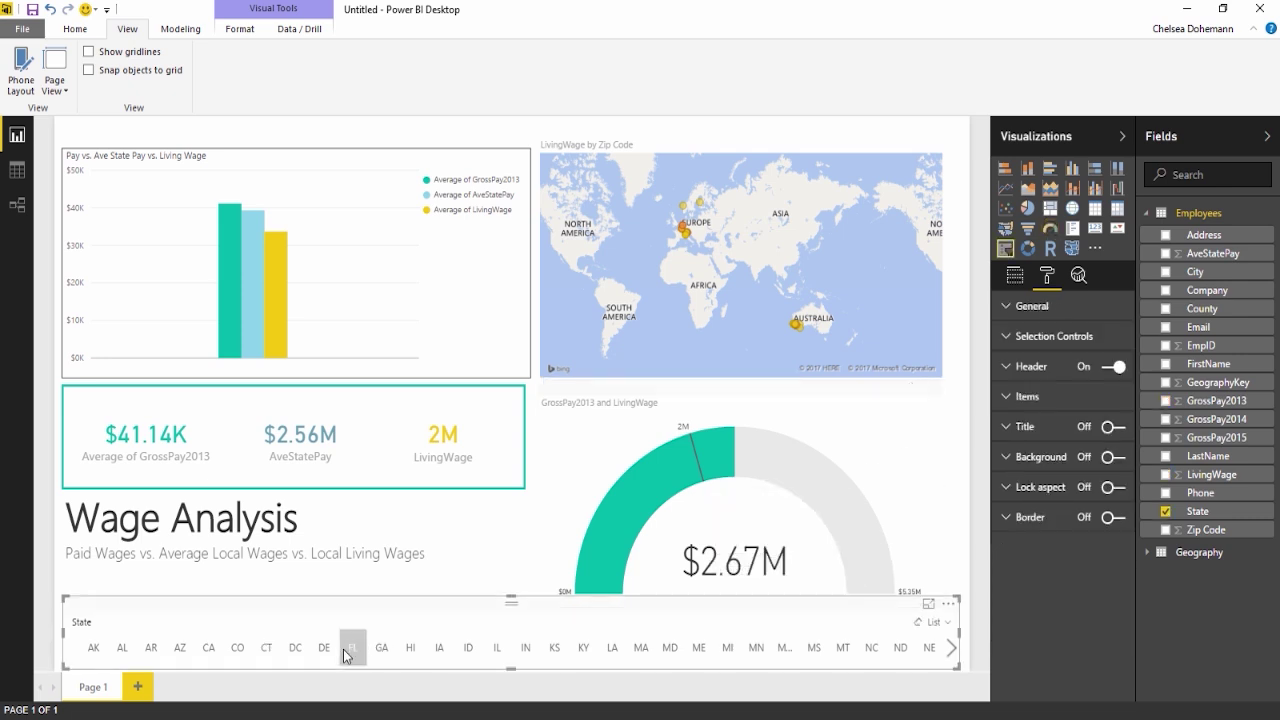
{"action": "left_click", "coordinate": [380, 650]}
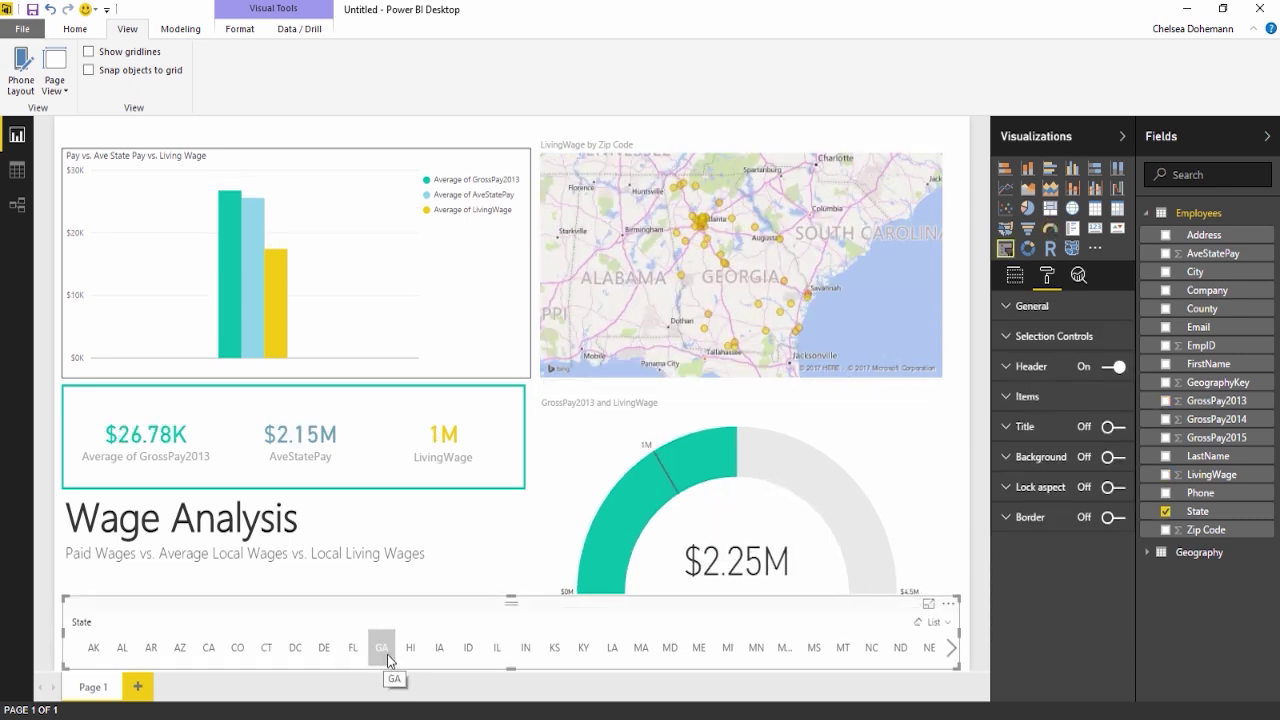
{"action": "left_click", "coordinate": [430, 650]}
{"action": "left_click", "coordinate": [526, 648]}
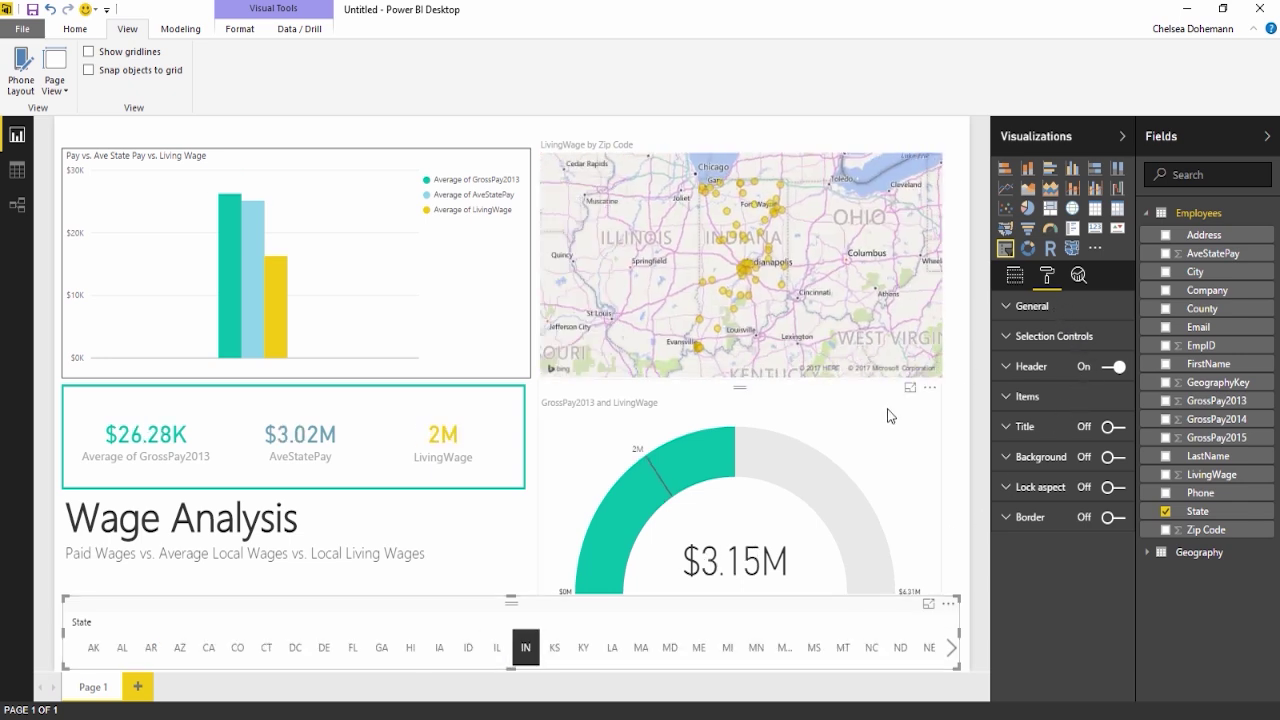
Step: Set the gauge axis to a minimum of 0 and a maximum of 5000000
{"action": "left_click", "coordinate": [697, 397]}
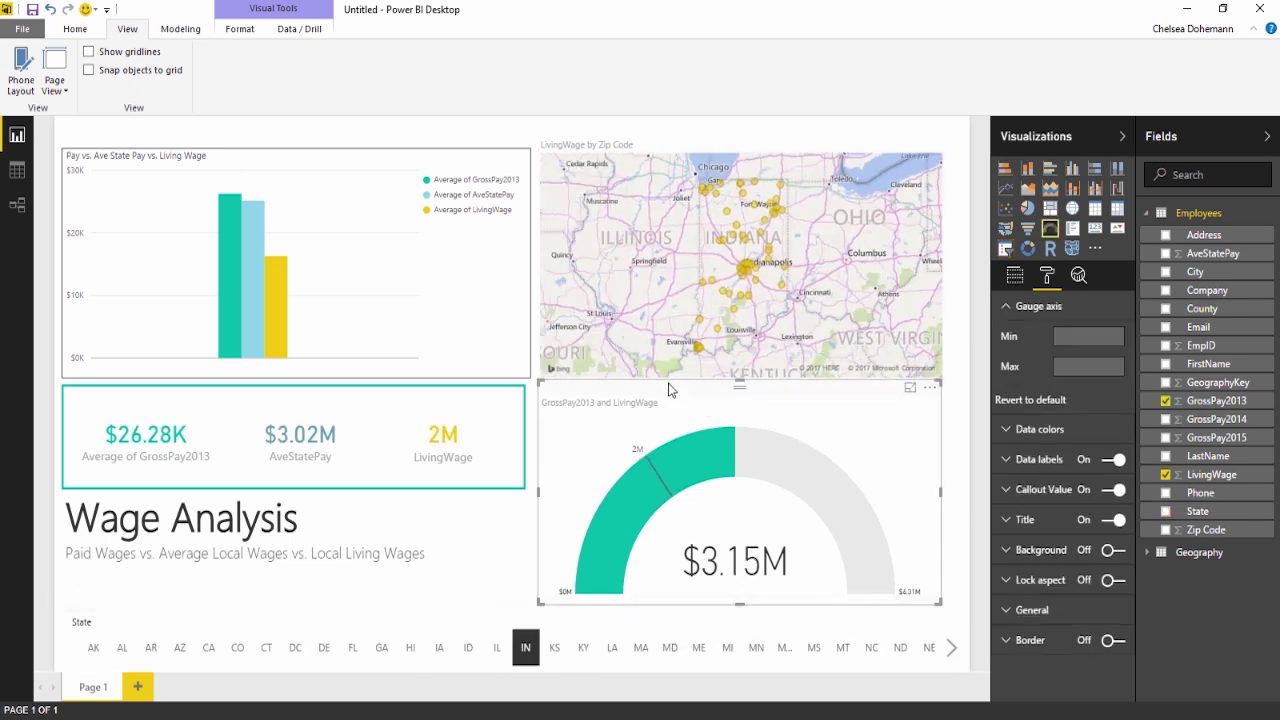
{"action": "left_click", "coordinate": [1075, 341]}
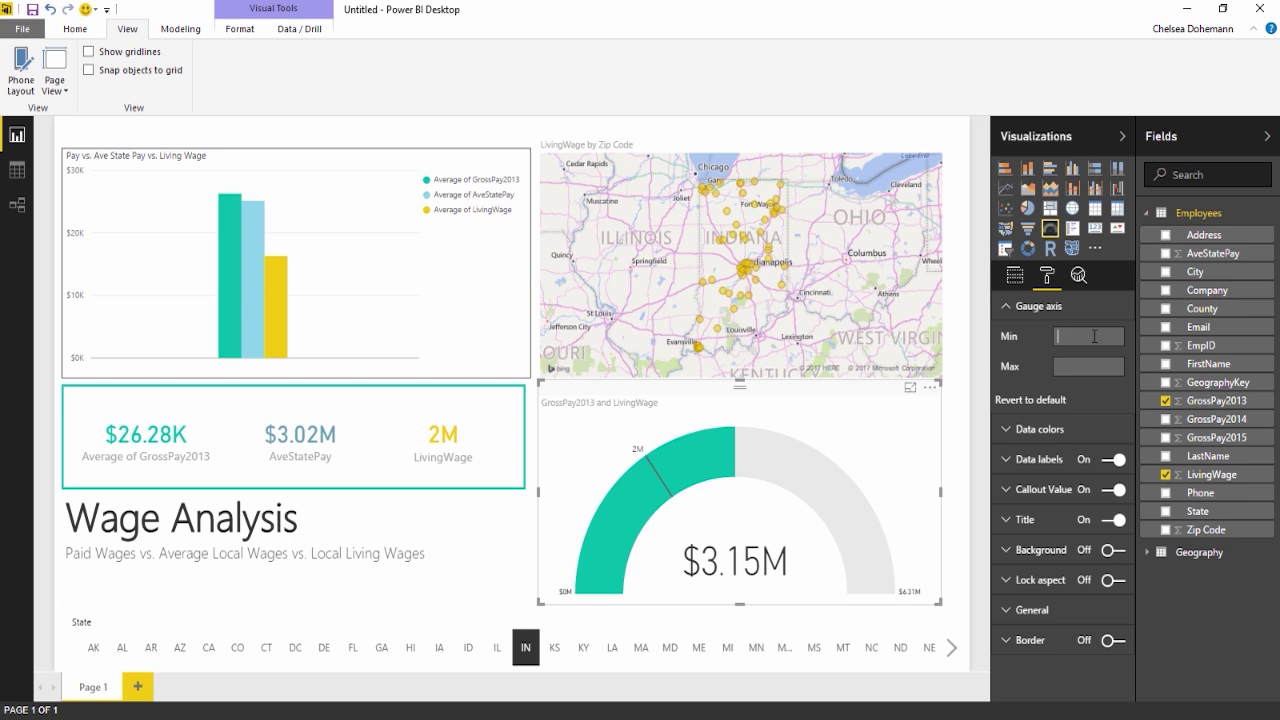
{"action": "left_click", "coordinate": [1092, 365]}
{"action": "key", "text": "Return"}
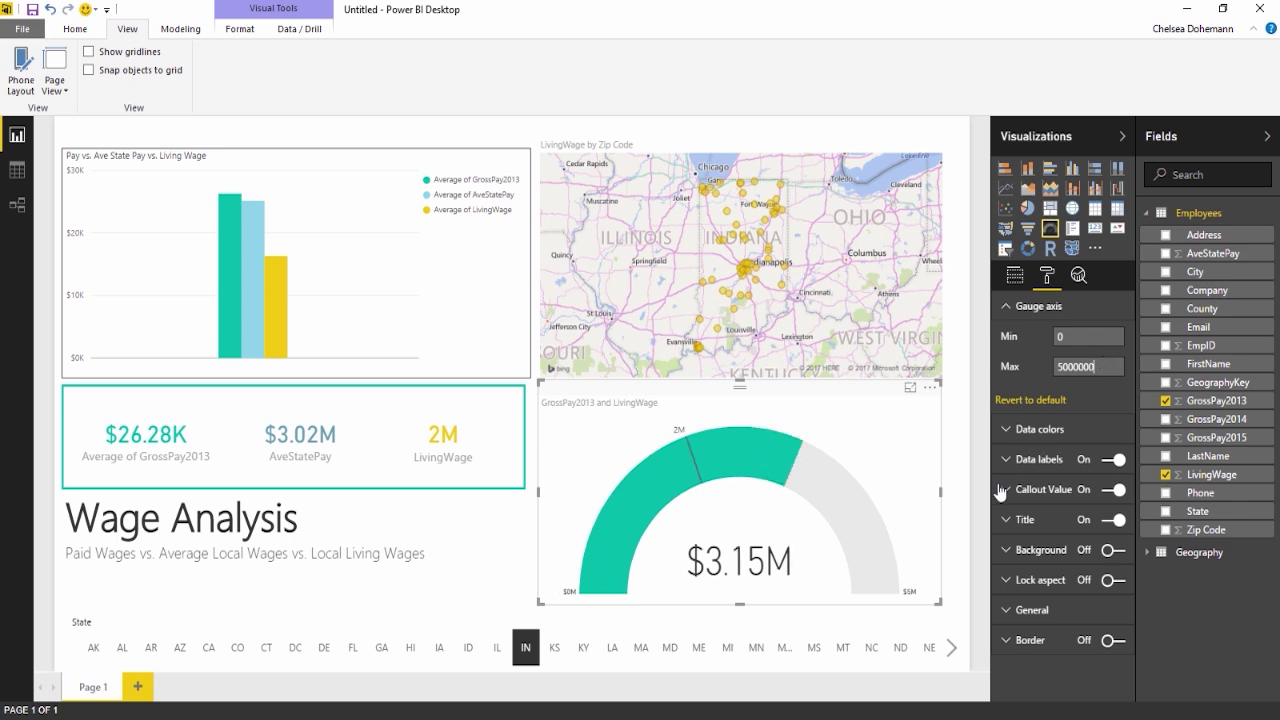
Step: Filter the report by states from AK through IL in turn to compare pay and target on the fixed gauge scale
{"action": "left_click", "coordinate": [105, 646]}
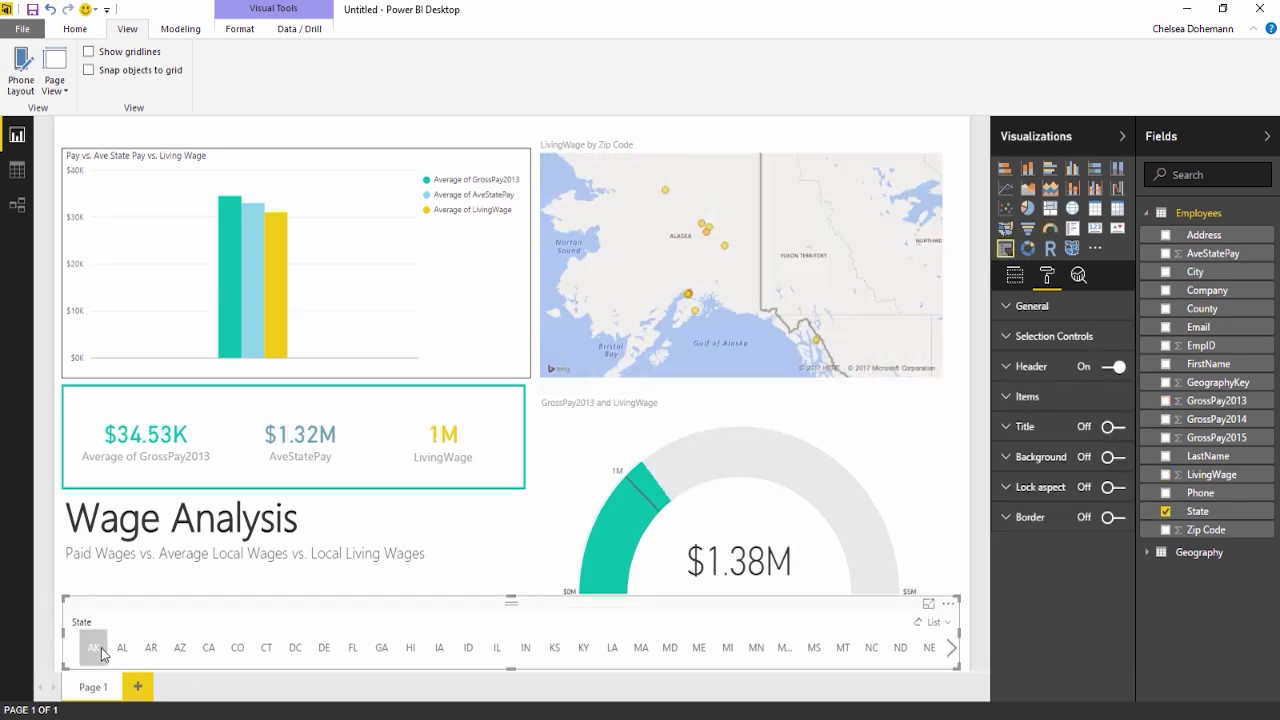
{"action": "left_click", "coordinate": [123, 650]}
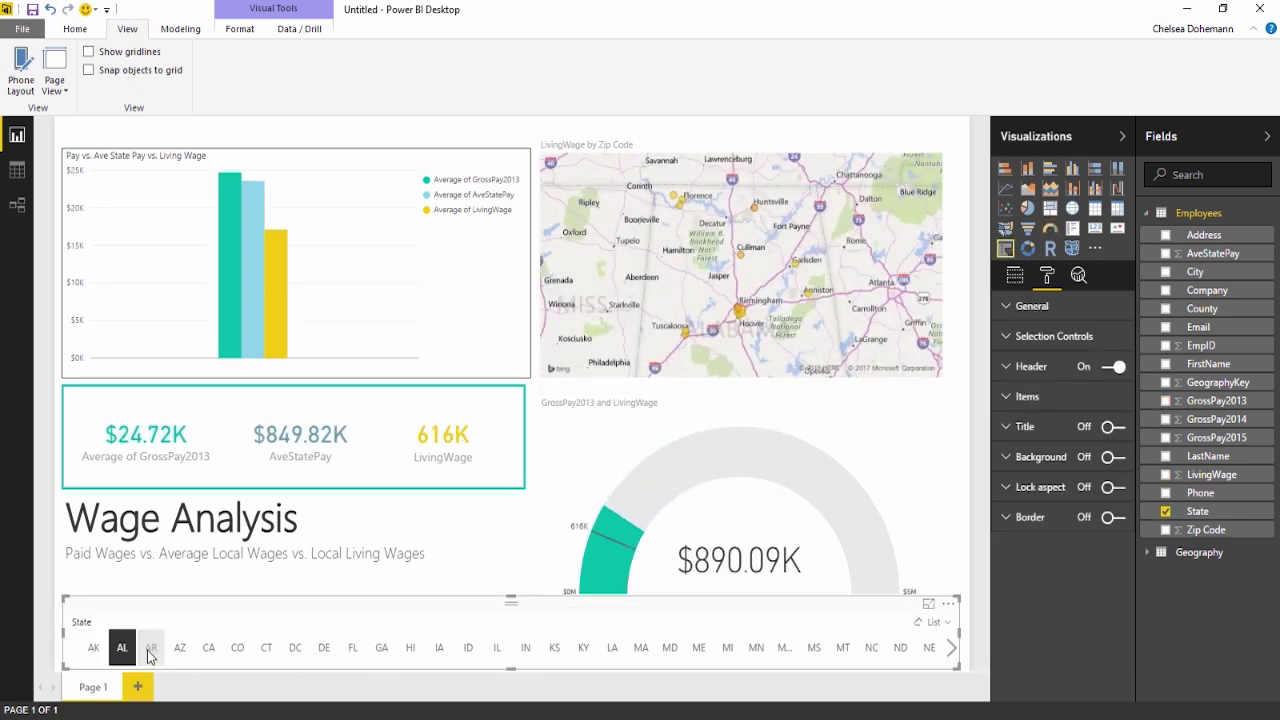
{"action": "left_click", "coordinate": [151, 648]}
{"action": "left_click", "coordinate": [181, 649]}
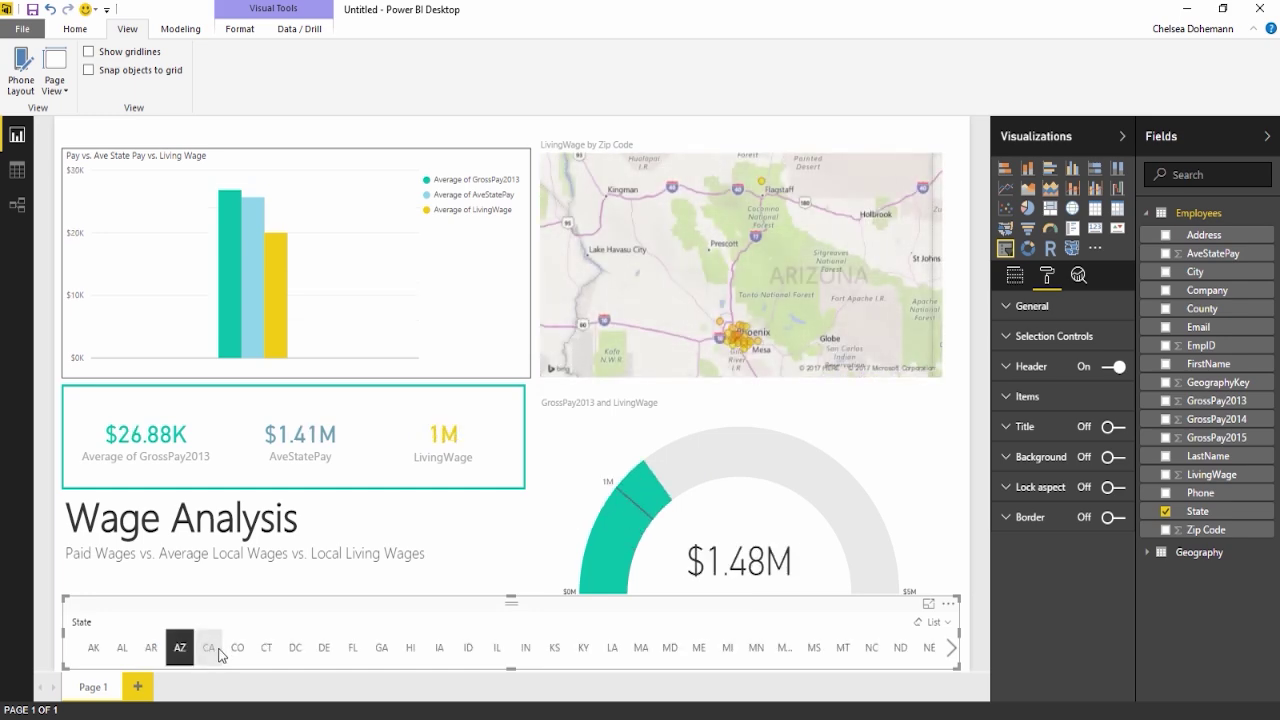
{"action": "left_click", "coordinate": [209, 648]}
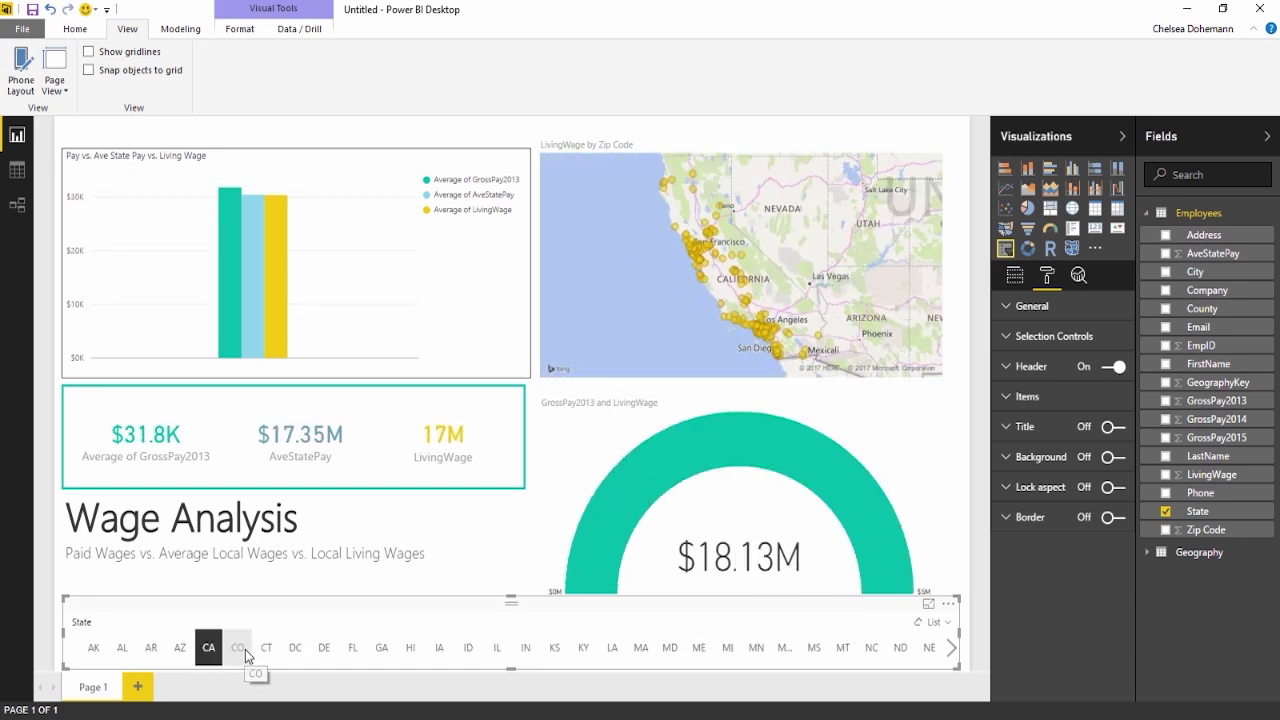
{"action": "left_click", "coordinate": [245, 649]}
{"action": "left_click", "coordinate": [268, 650]}
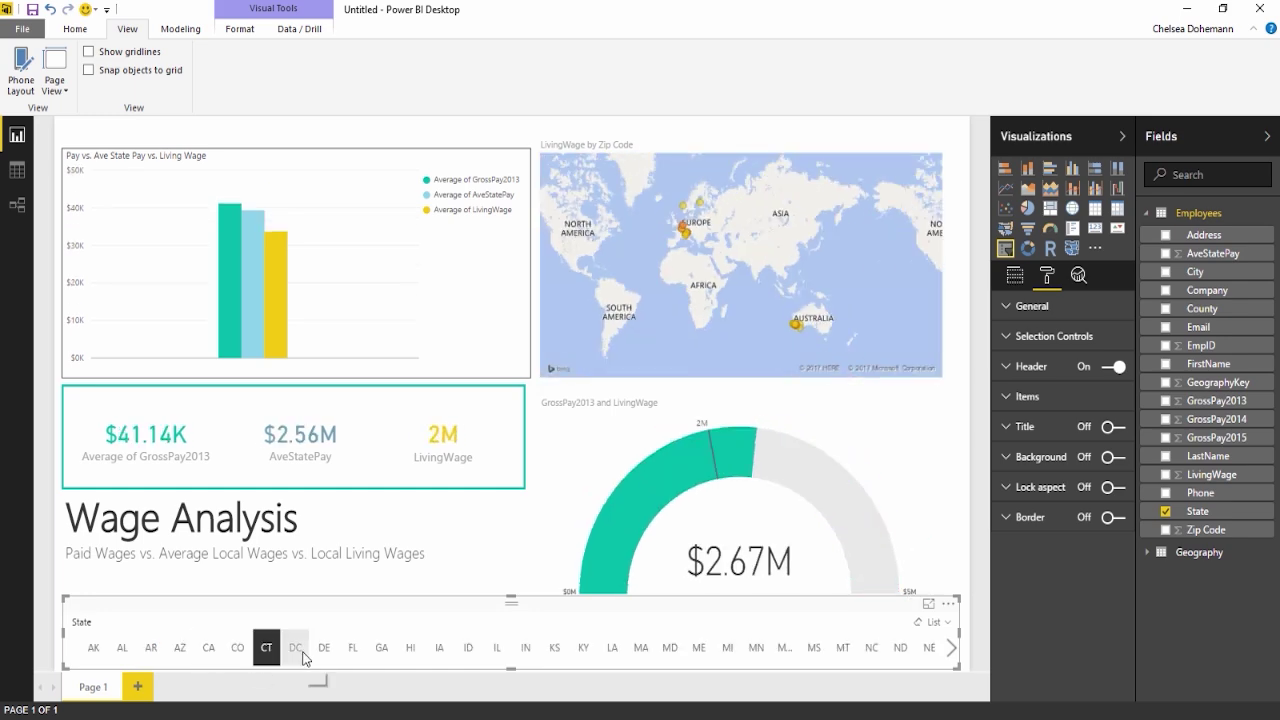
{"action": "left_click", "coordinate": [300, 652]}
{"action": "left_click", "coordinate": [352, 652]}
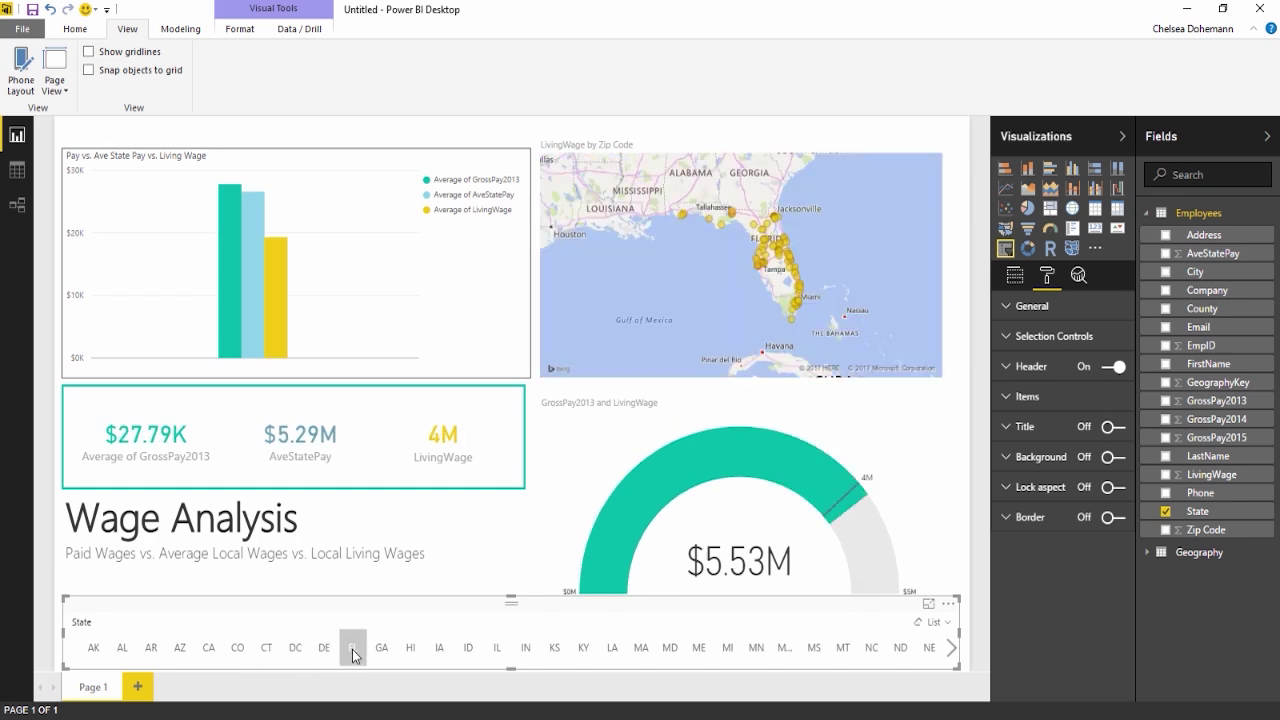
{"action": "left_click", "coordinate": [412, 648]}
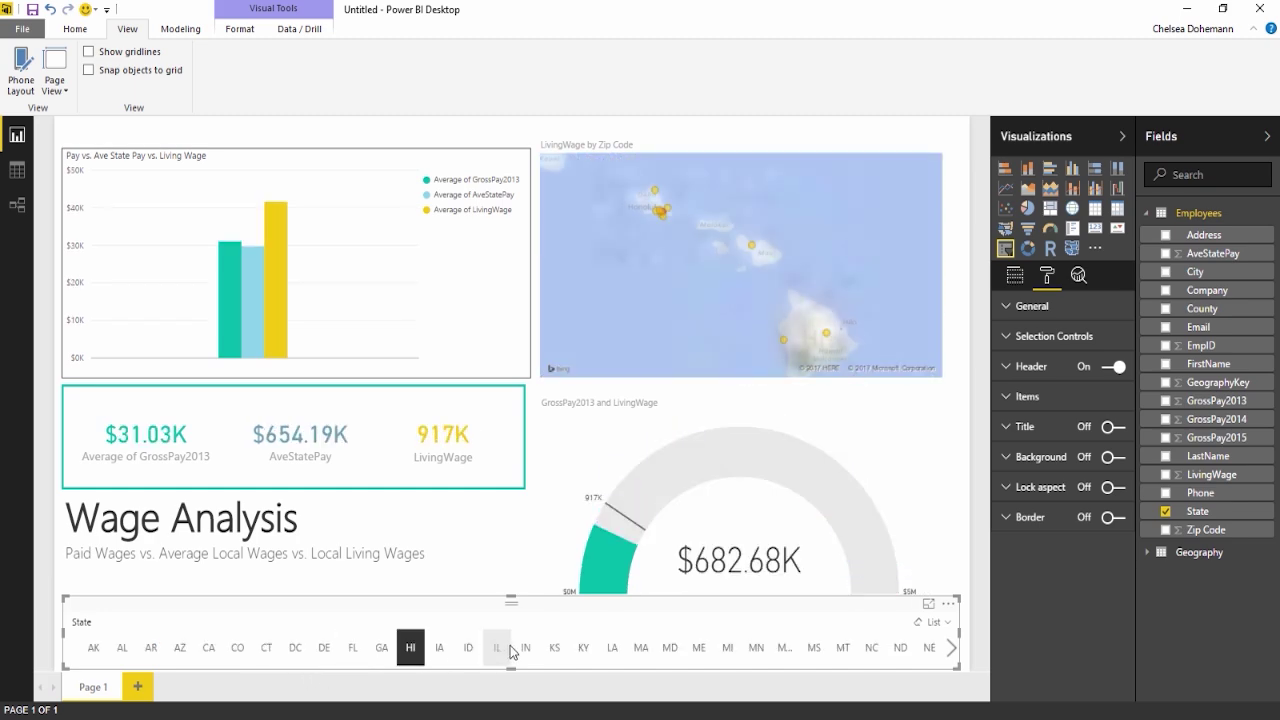
{"action": "left_click", "coordinate": [494, 650]}
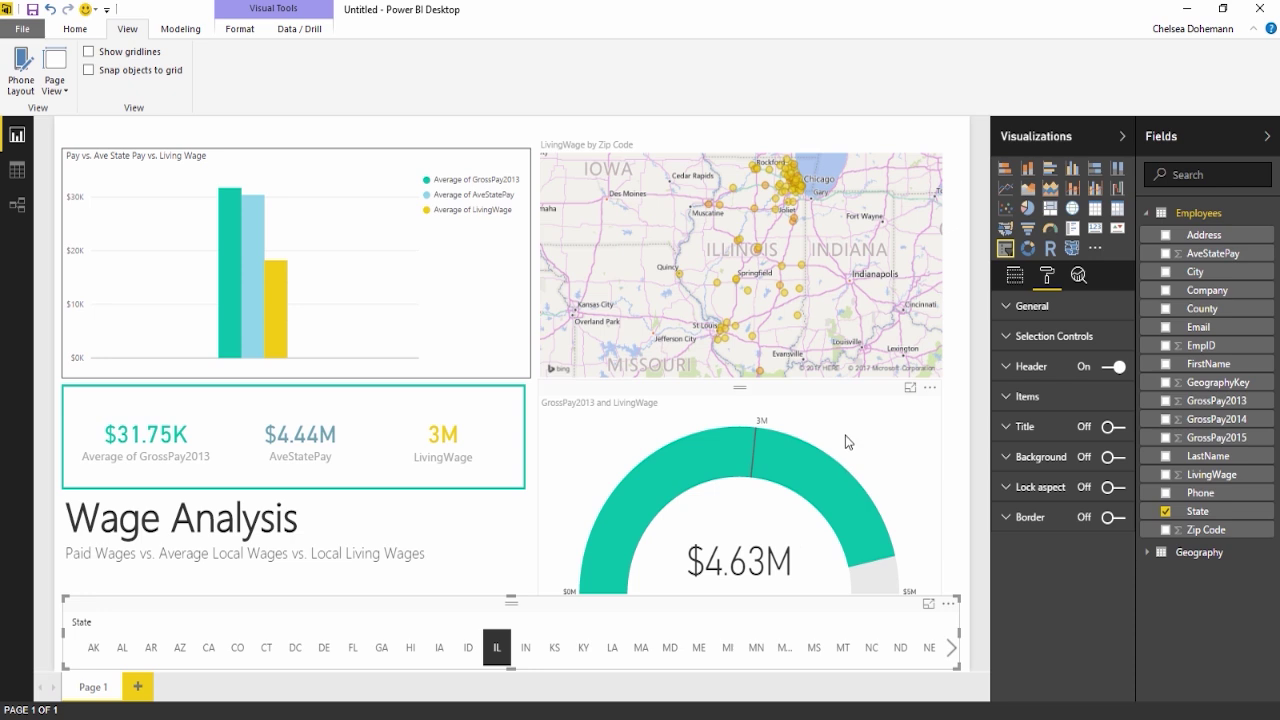
Step: Review the gauge's value and target field assignments, its data tooltip and its axis settings
{"action": "left_click", "coordinate": [789, 407]}
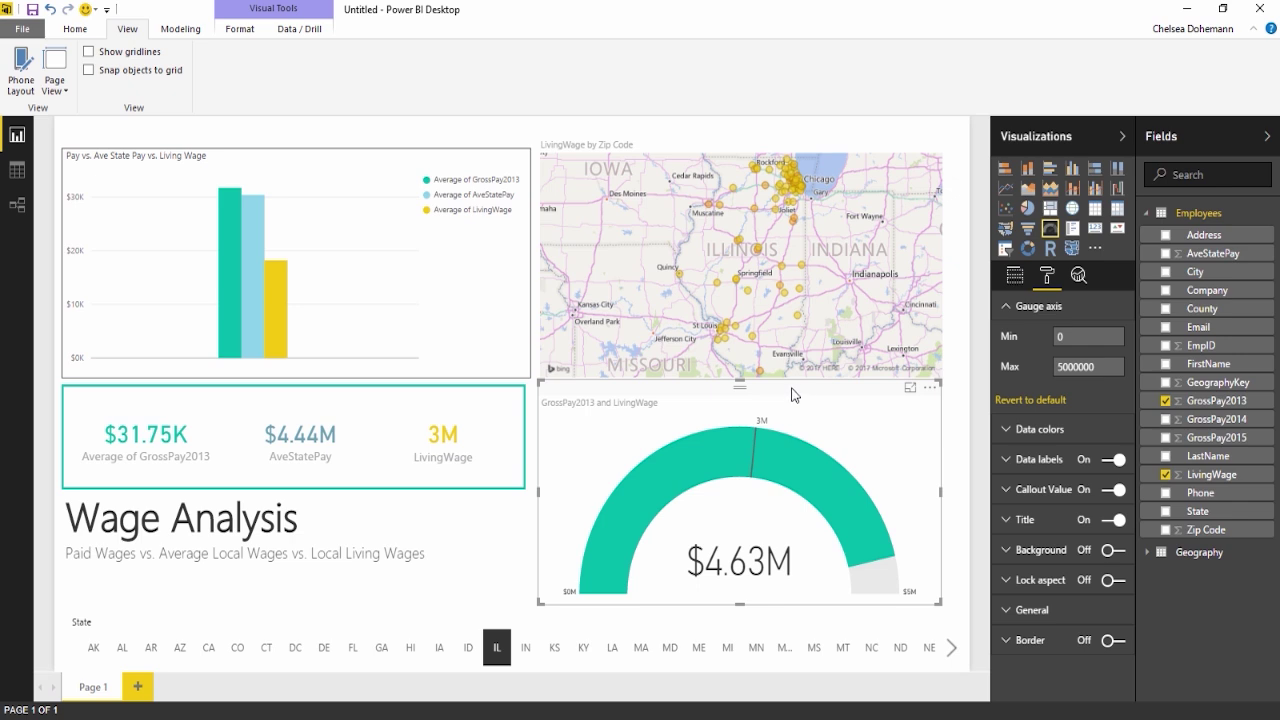
{"action": "left_click", "coordinate": [1014, 278]}
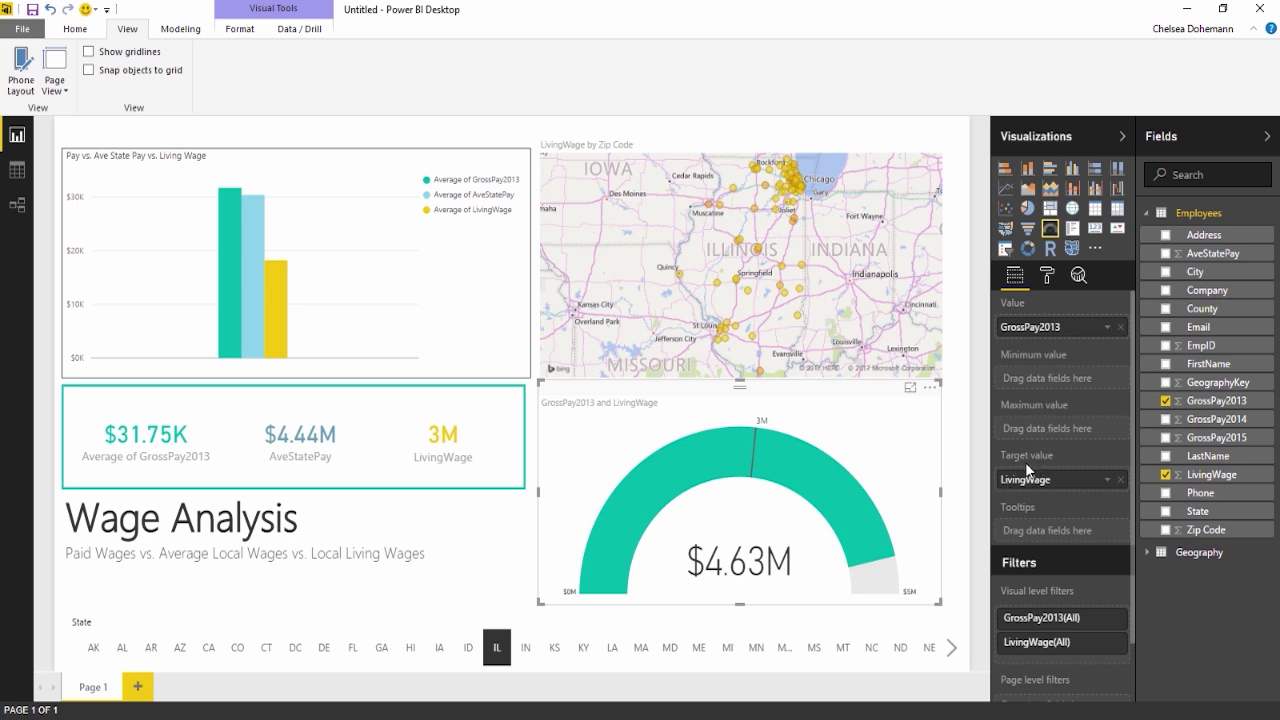
{"action": "mouse_move", "coordinate": [603, 468]}
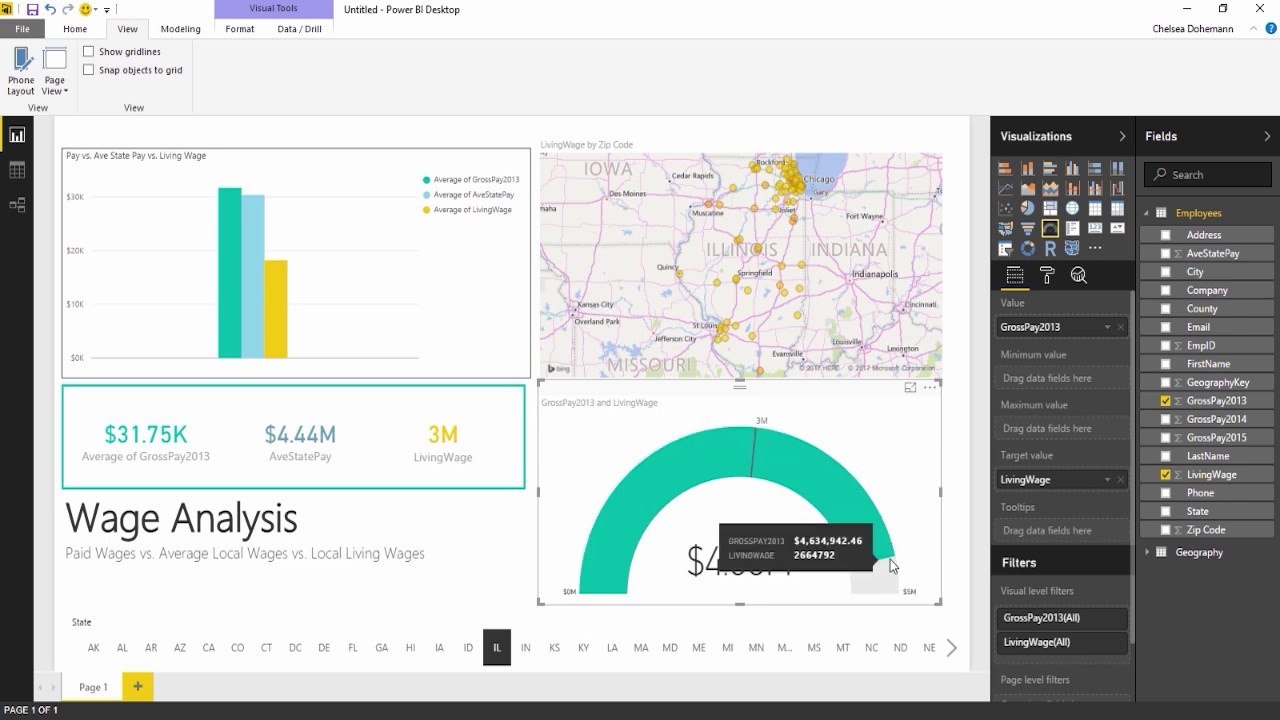
{"action": "left_click", "coordinate": [1047, 277]}
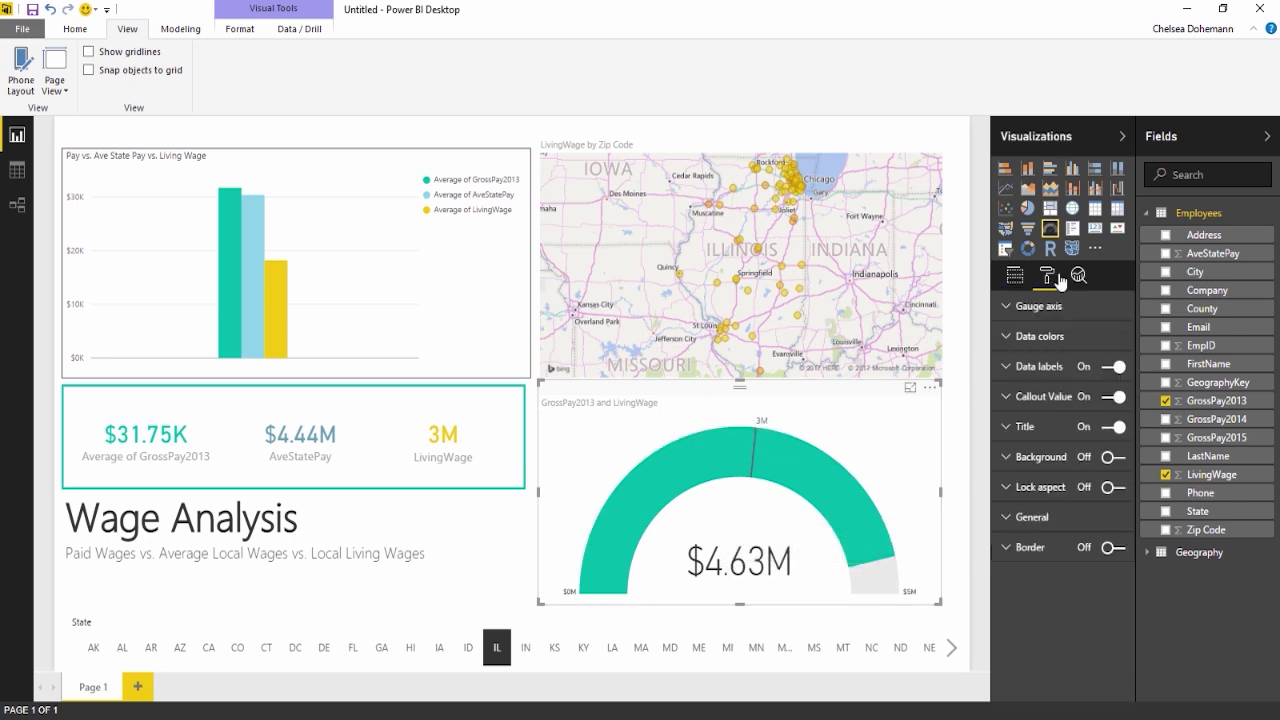
{"action": "left_click", "coordinate": [1041, 309]}
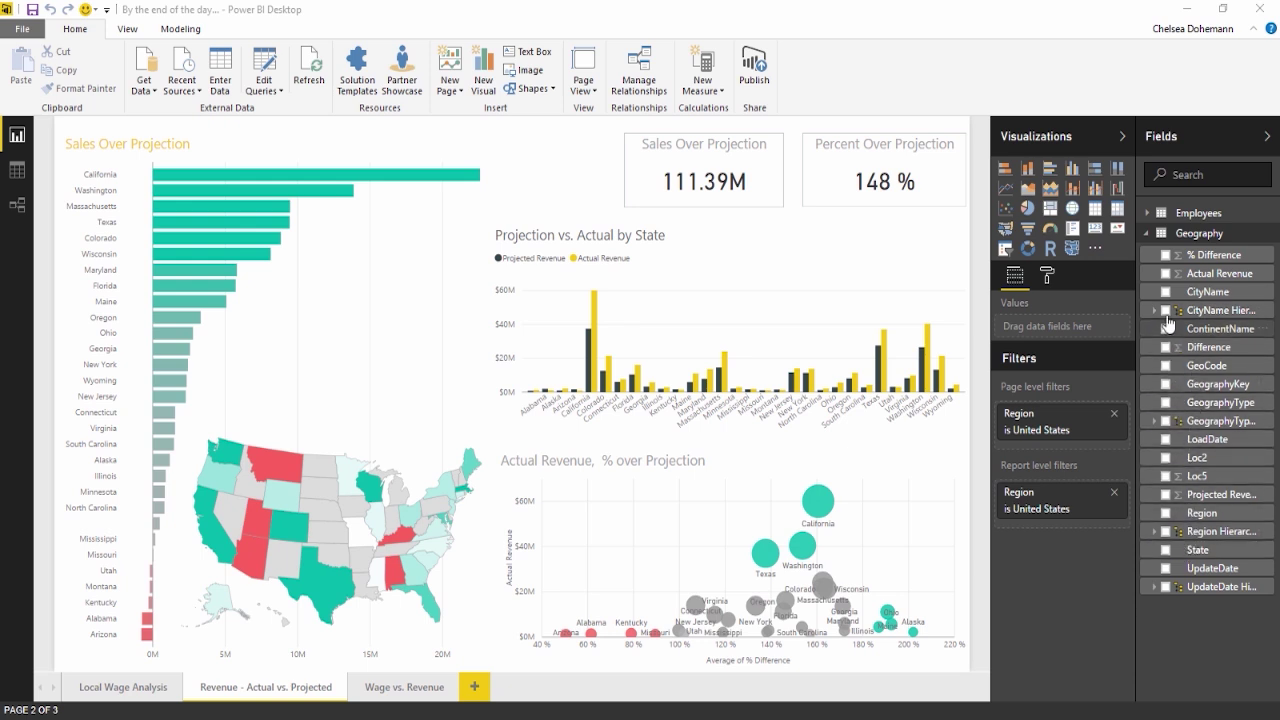
Step: In the finished sample report, browse the Employees and Geography fields and inspect which fields the US shape map uses
{"action": "left_click", "coordinate": [1146, 232]}
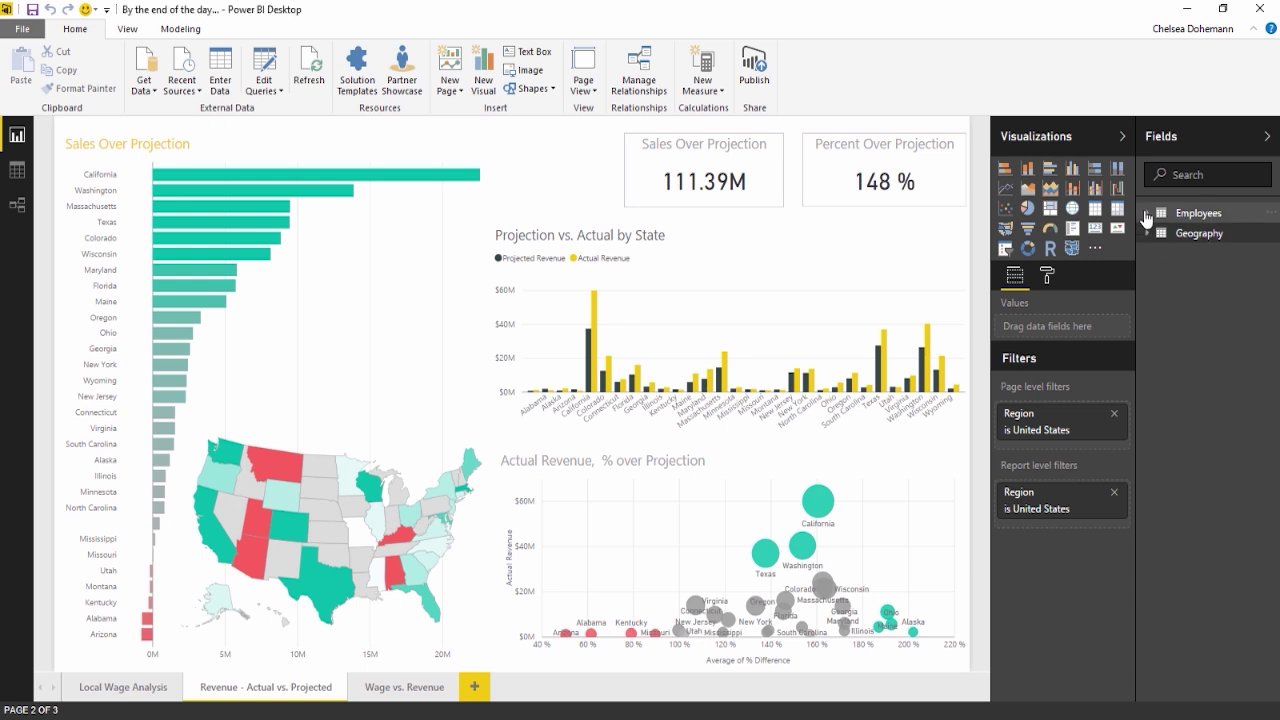
{"action": "left_click", "coordinate": [1146, 214]}
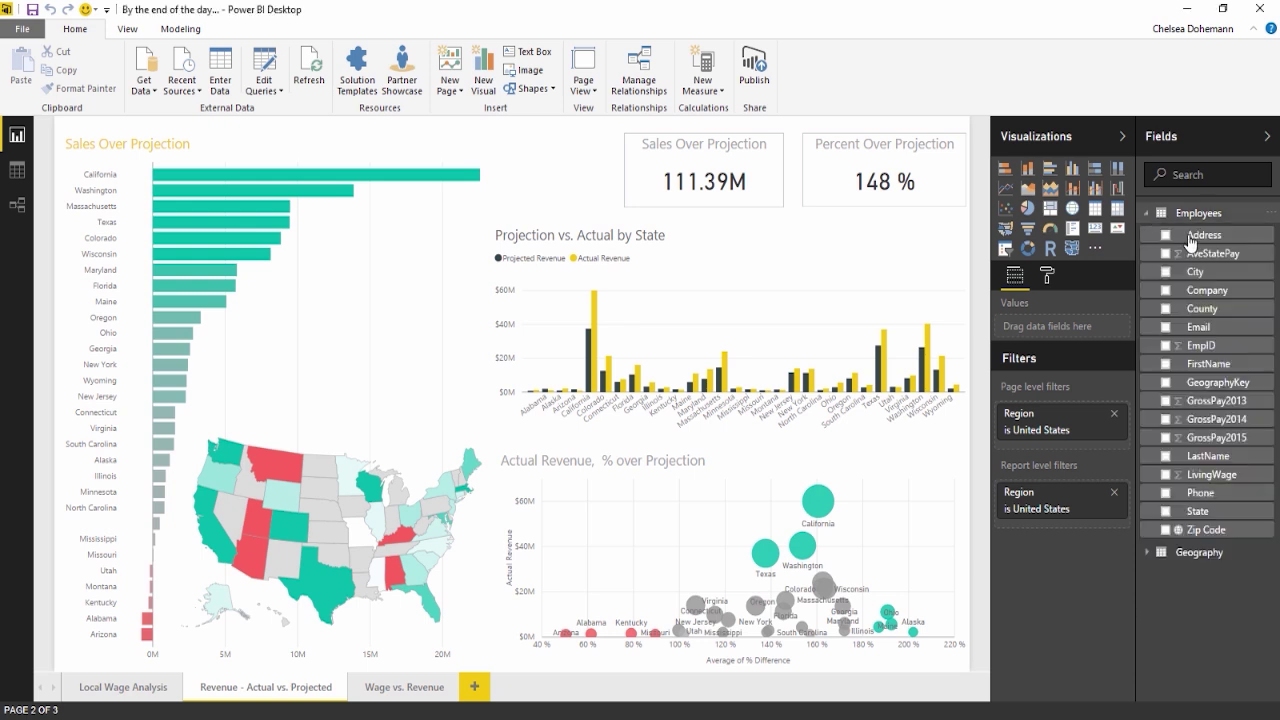
{"action": "left_click", "coordinate": [1145, 214]}
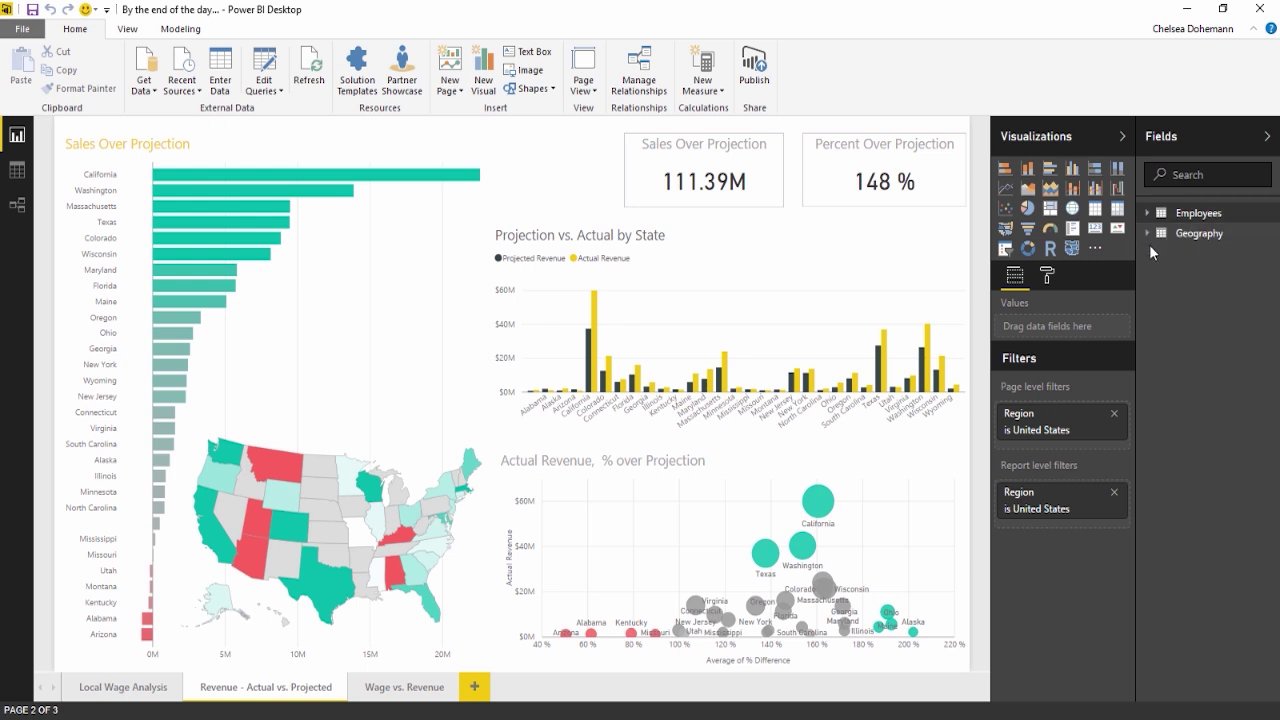
{"action": "left_click", "coordinate": [1147, 234]}
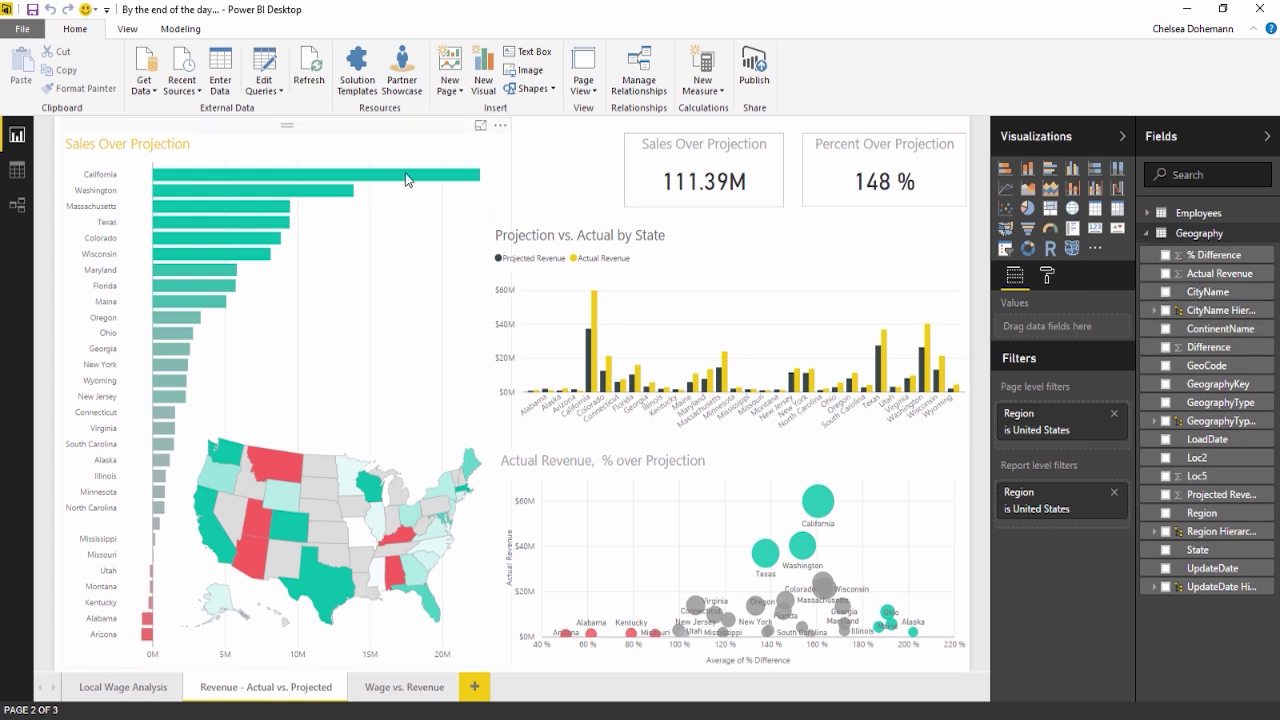
{"action": "mouse_move", "coordinate": [487, 178]}
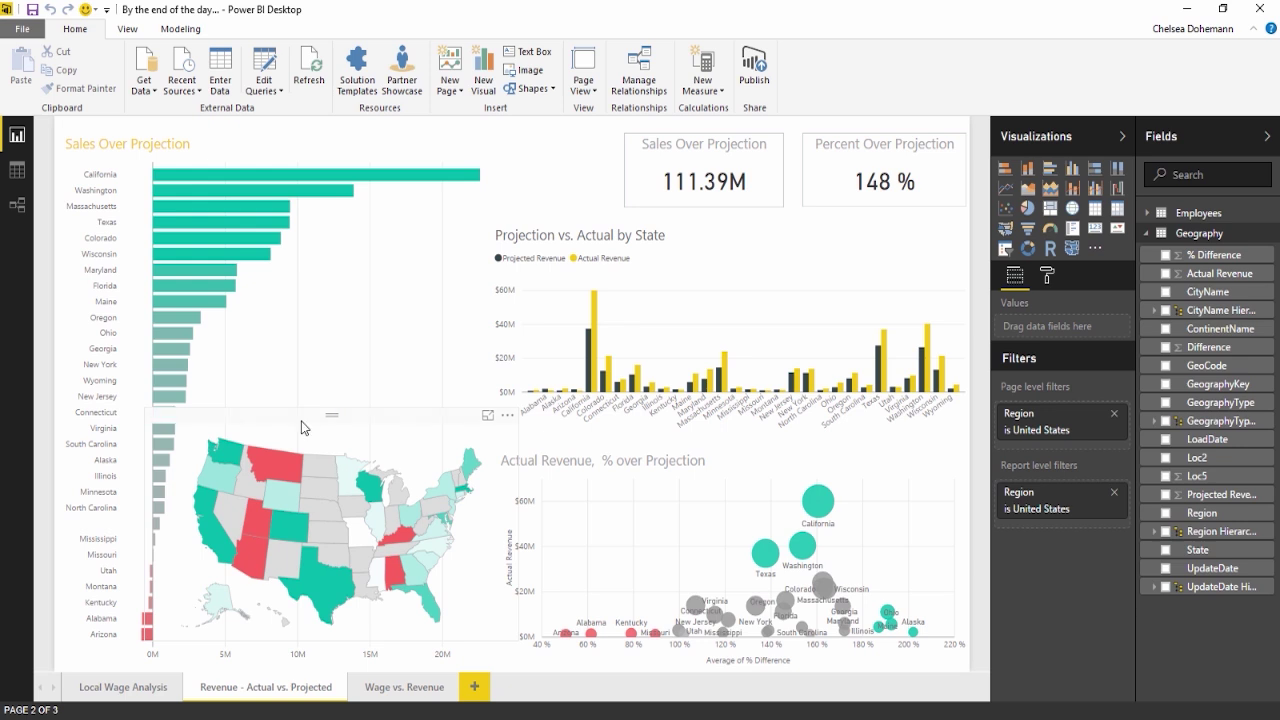
{"action": "left_click", "coordinate": [360, 421]}
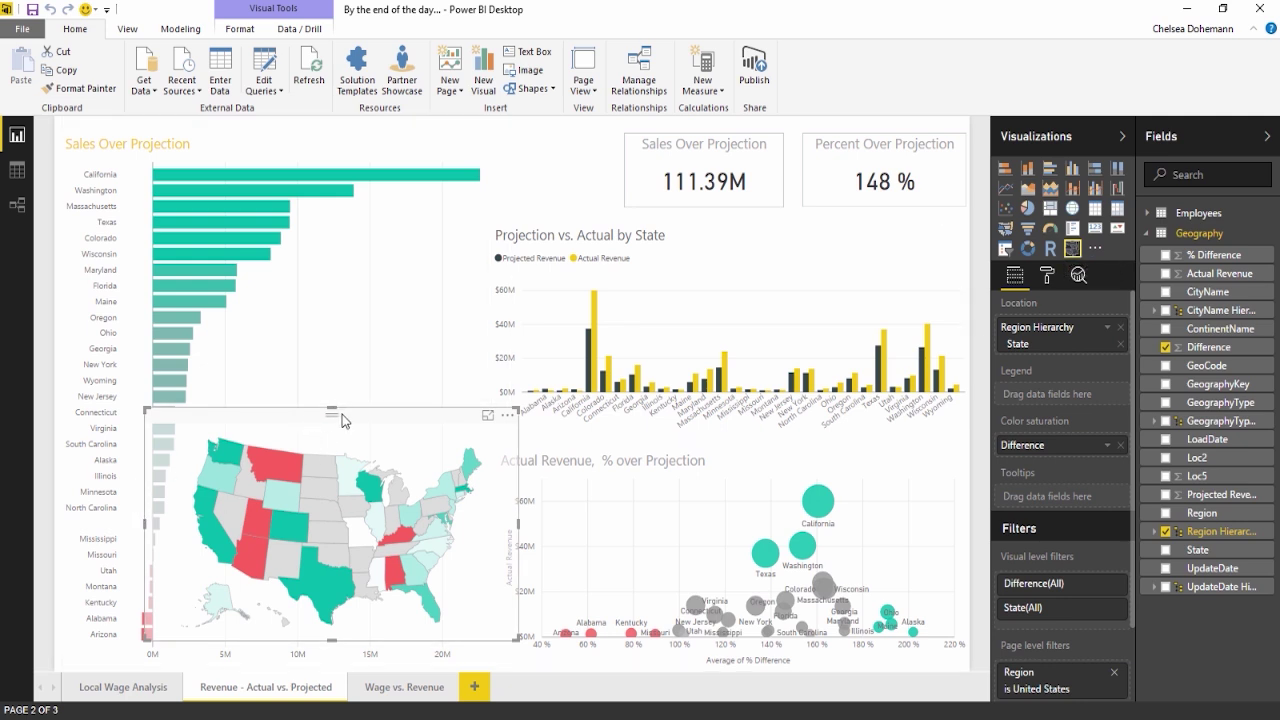
Step: Check in the program options that the Shape Map Visual preview feature is enabled, and accept the settings
{"action": "left_click", "coordinate": [28, 29]}
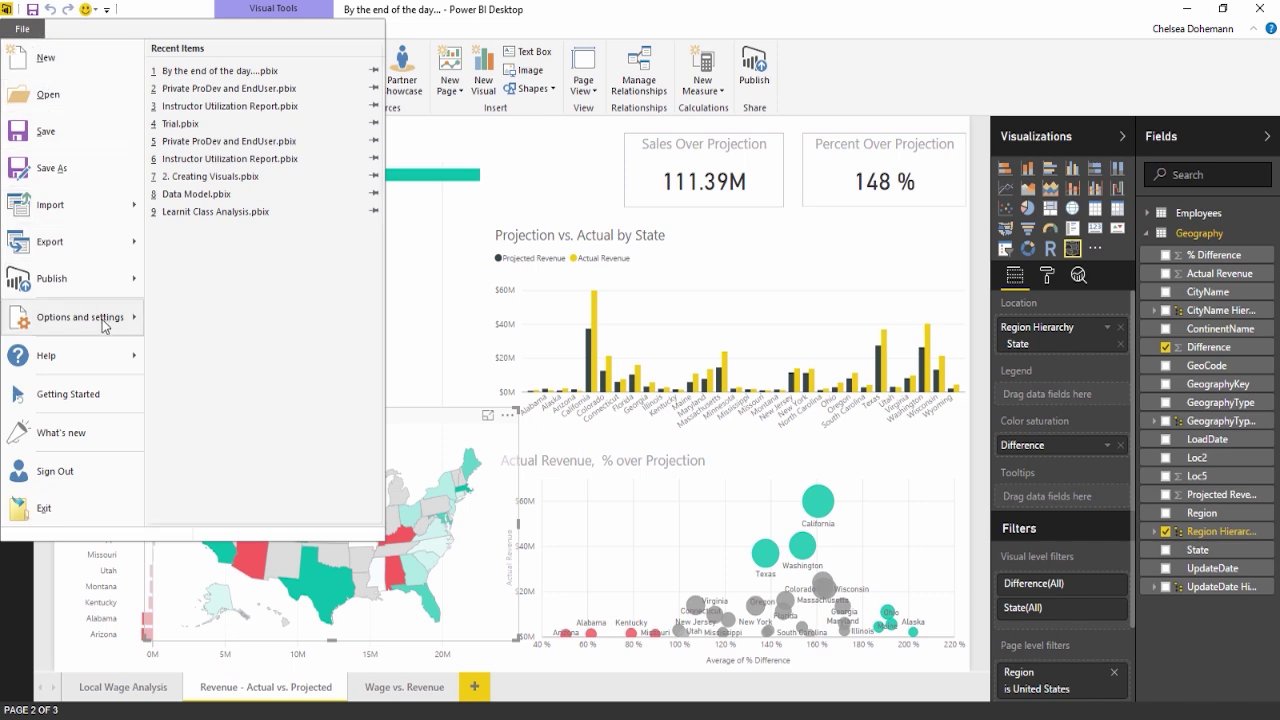
{"action": "mouse_move", "coordinate": [104, 322]}
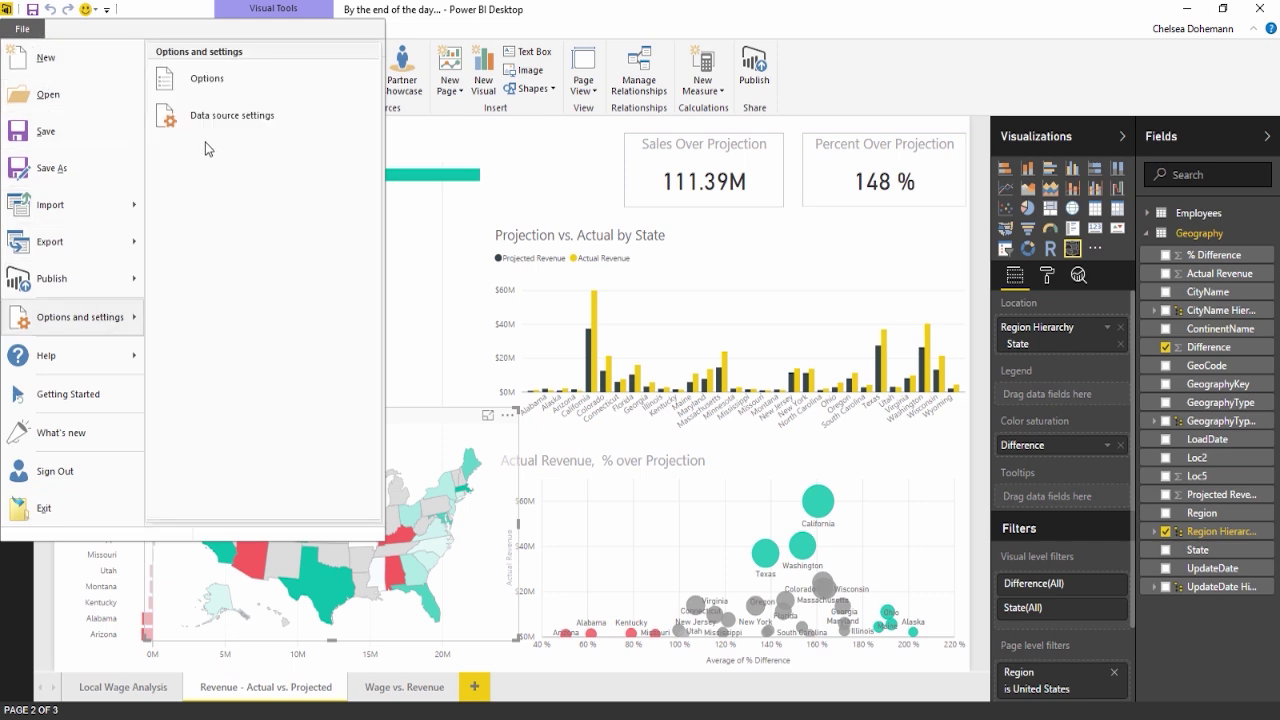
{"action": "left_click", "coordinate": [214, 78]}
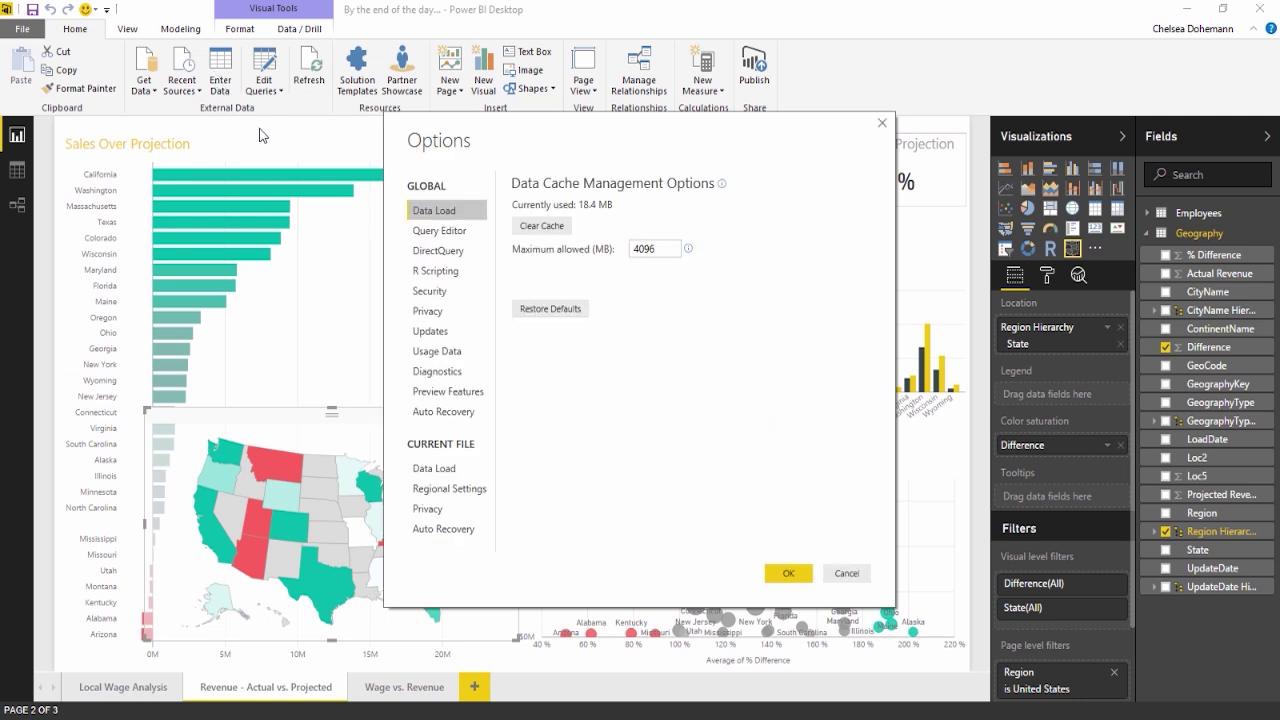
{"action": "left_click", "coordinate": [453, 396]}
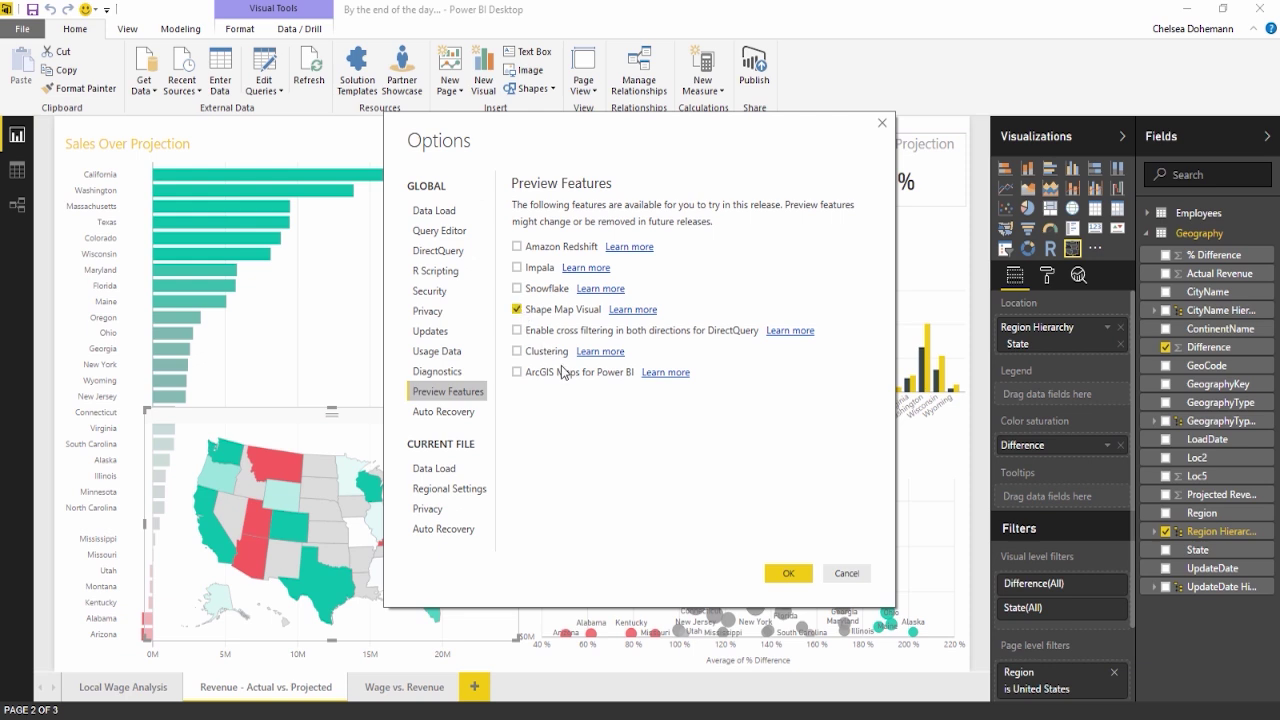
{"action": "left_click", "coordinate": [788, 573]}
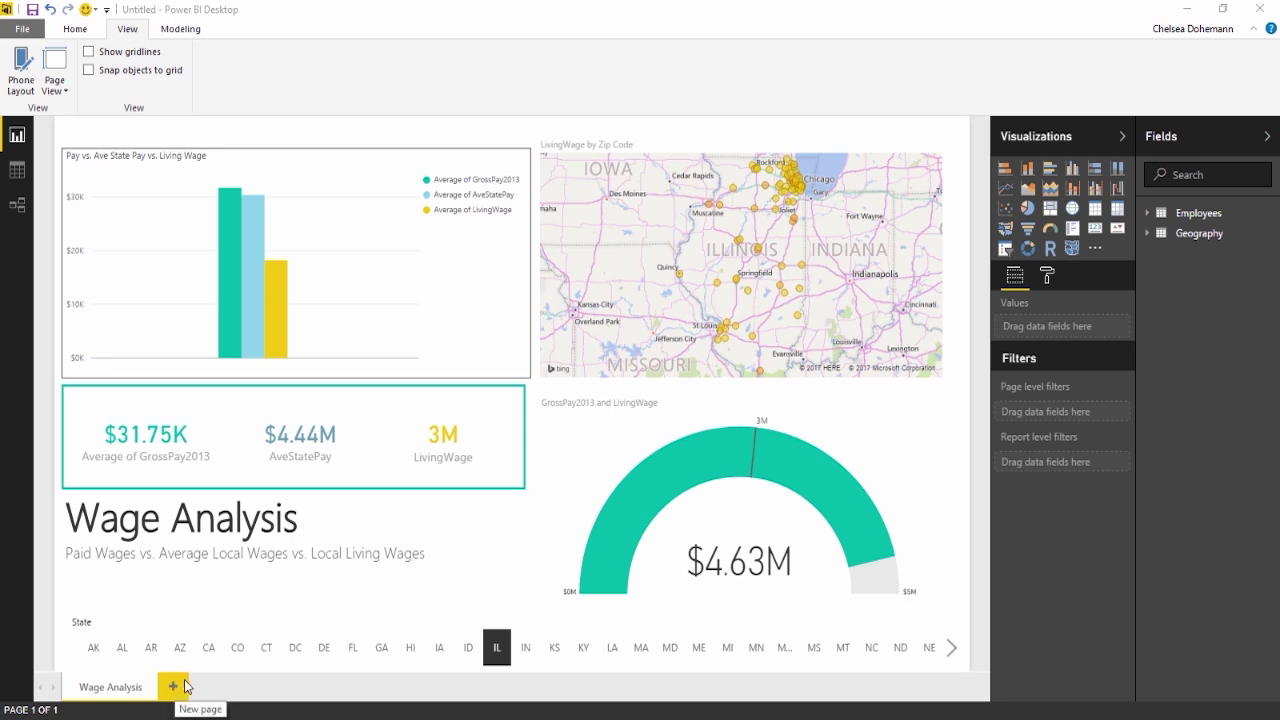
Step: Add a new page to the wage report and expand the Geography table's fields
{"action": "left_click", "coordinate": [183, 686]}
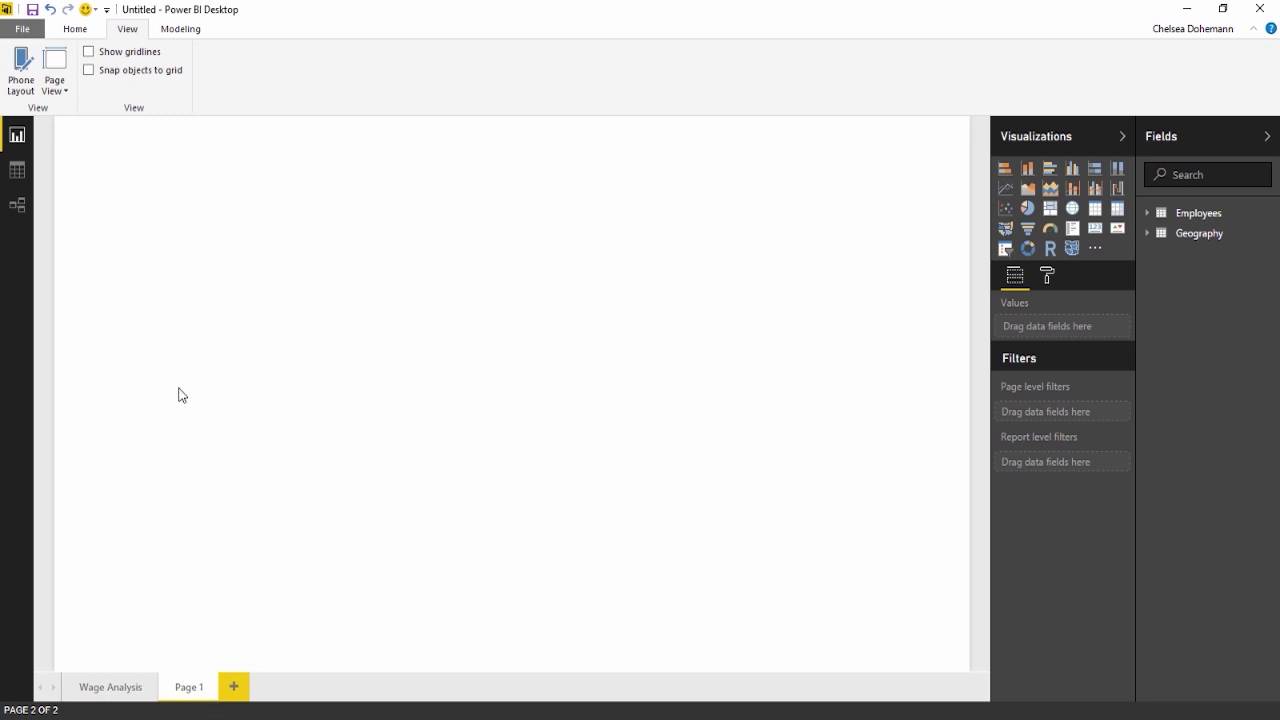
{"action": "left_click", "coordinate": [1150, 240]}
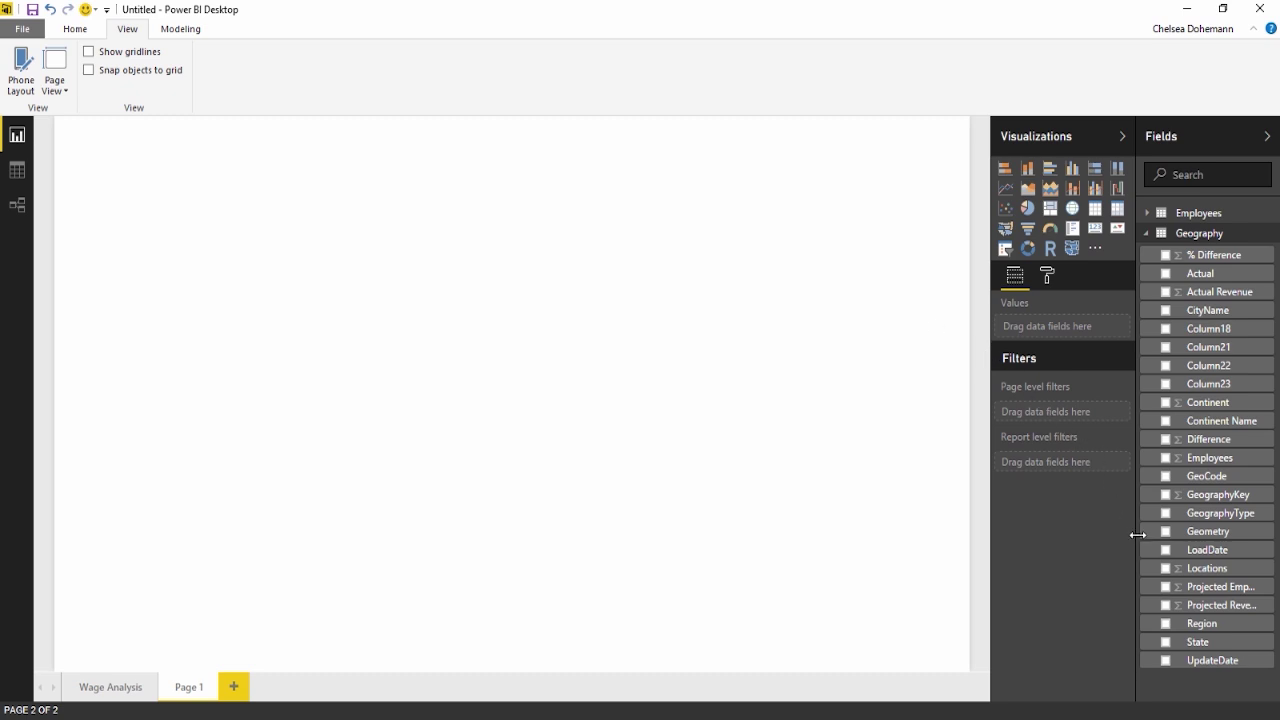
Step: Create a clustered column chart of Actual Revenue and Projected Revenue by State, and widen it across the full page
{"action": "left_click", "coordinate": [1165, 292]}
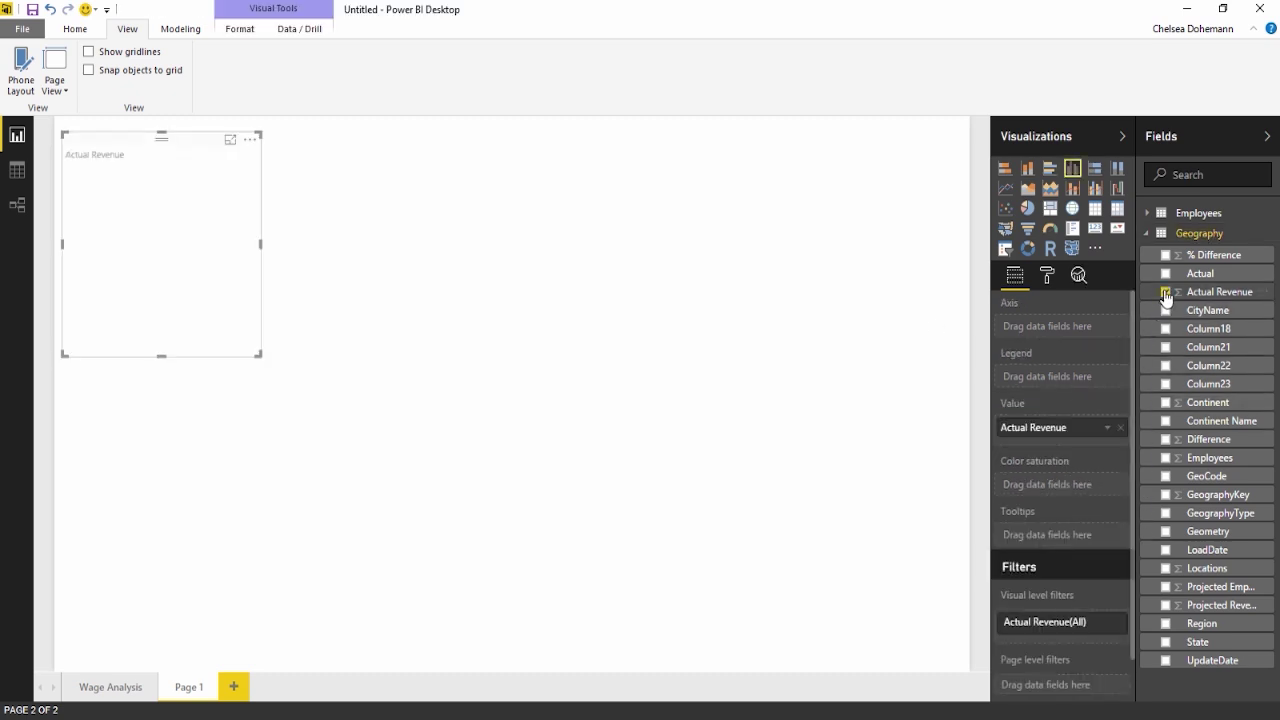
{"action": "left_click", "coordinate": [1165, 605]}
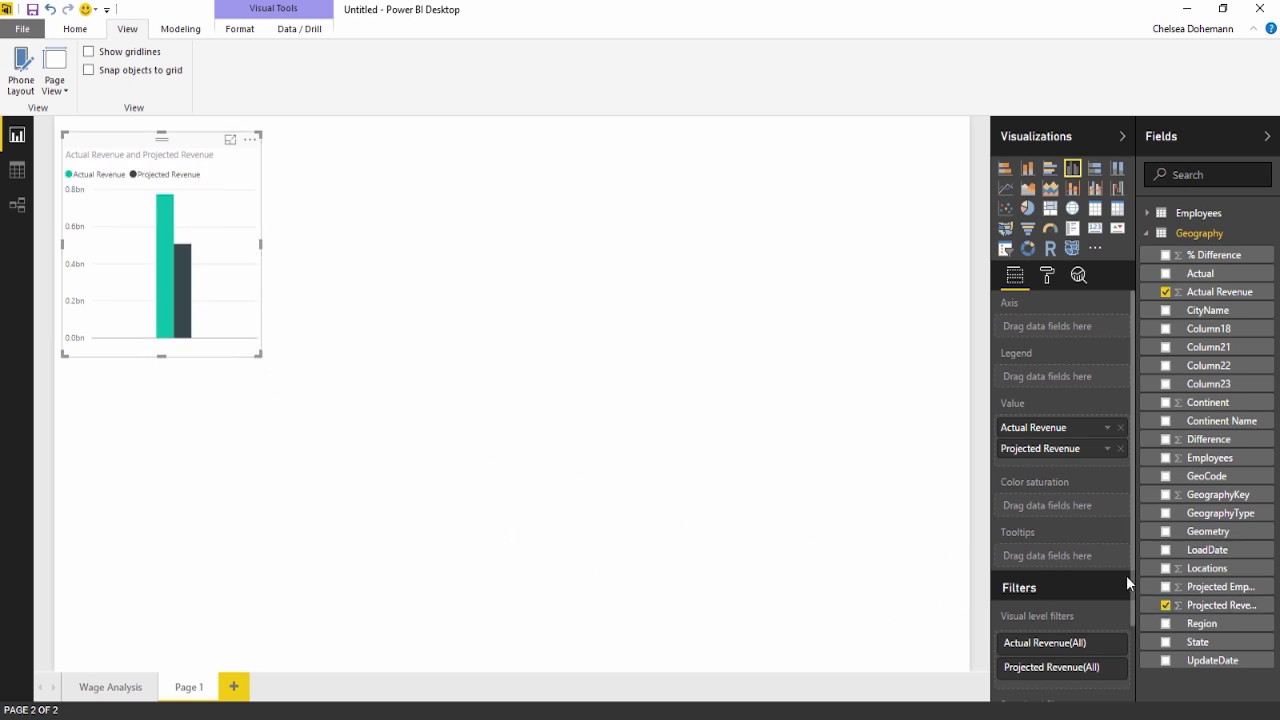
{"action": "left_click", "coordinate": [1165, 642]}
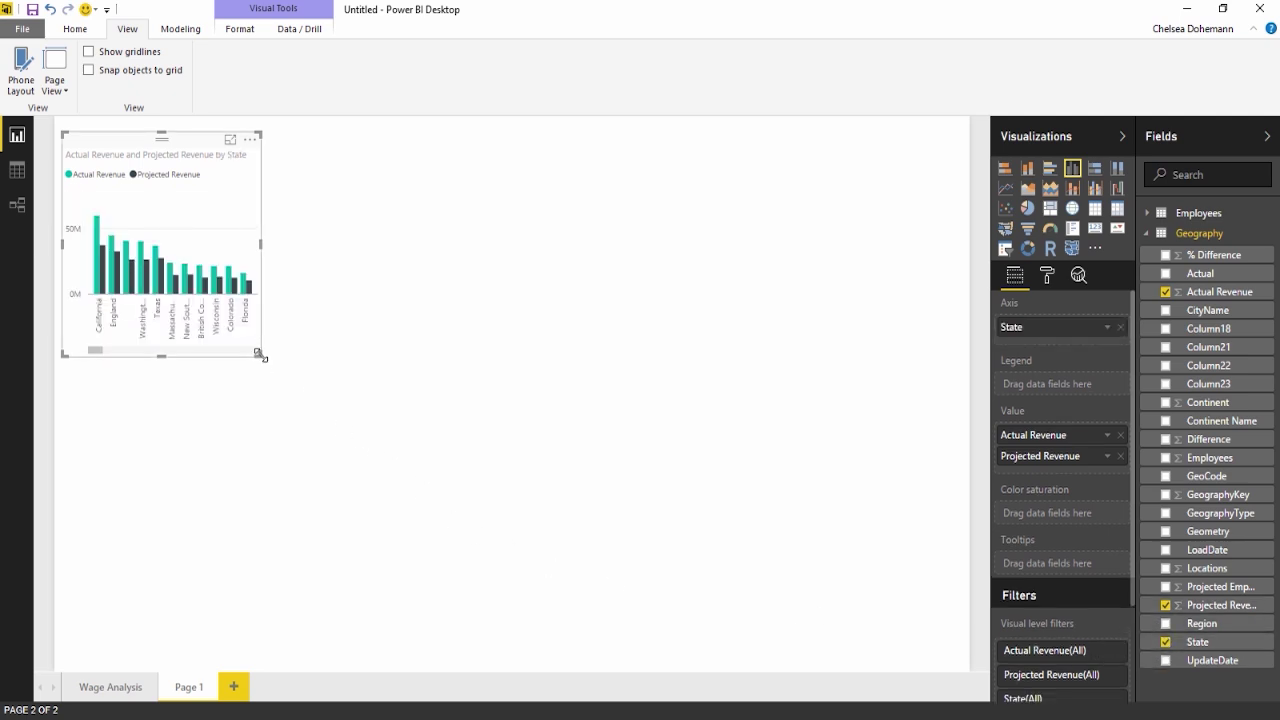
{"action": "left_click_drag", "start_coordinate": [263, 357], "coordinate": [977, 369]}
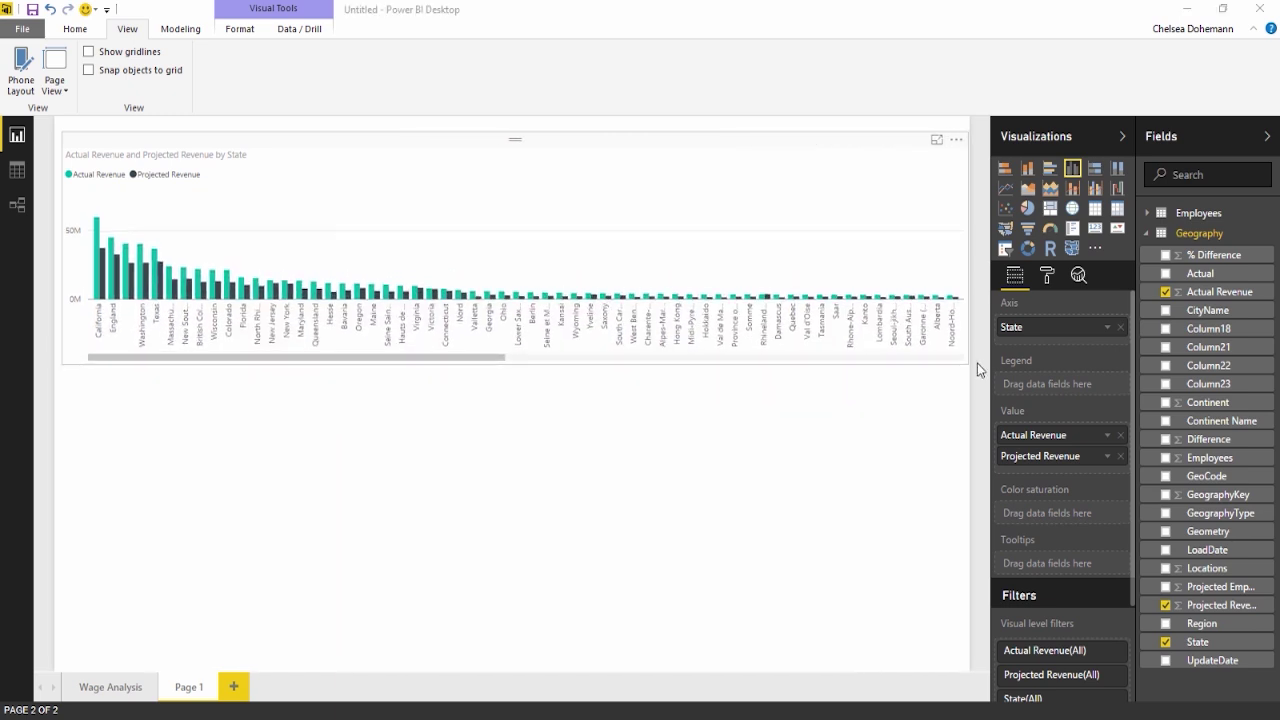
Step: Add Region as a page-level filter and restrict it to United States
{"action": "left_click", "coordinate": [977, 365]}
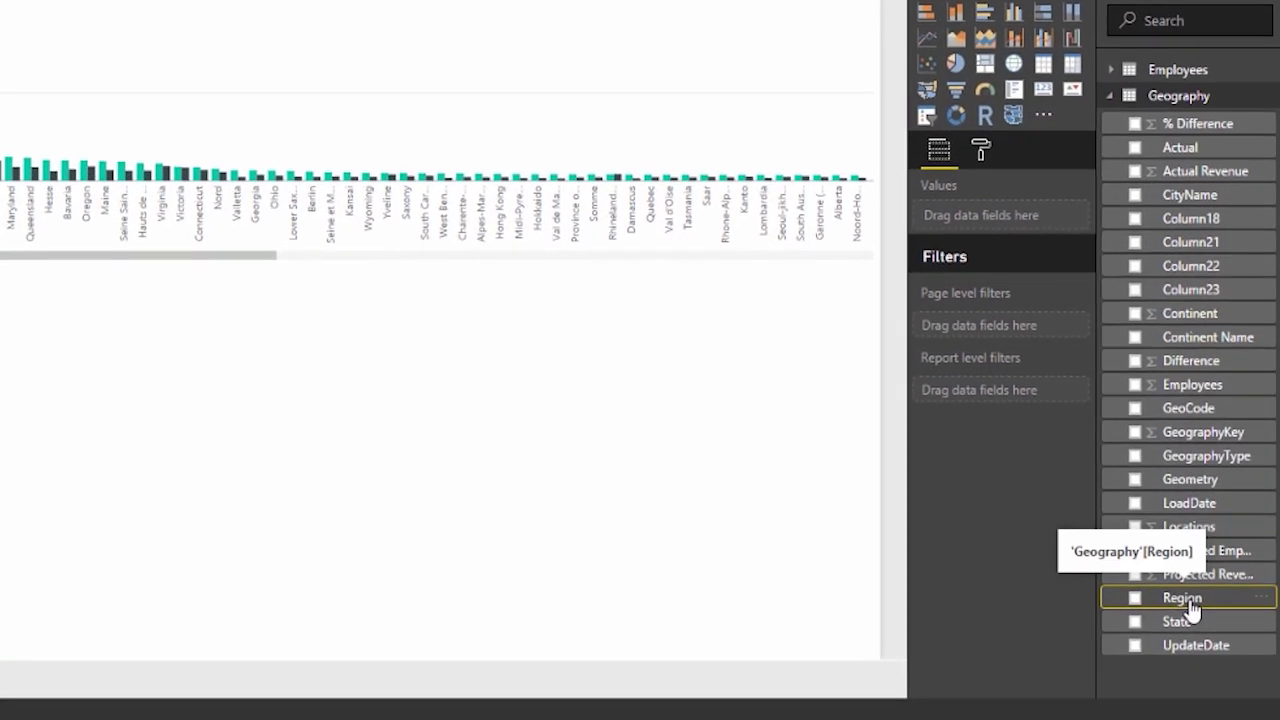
{"action": "left_click_drag", "start_coordinate": [1200, 600], "coordinate": [1007, 327]}
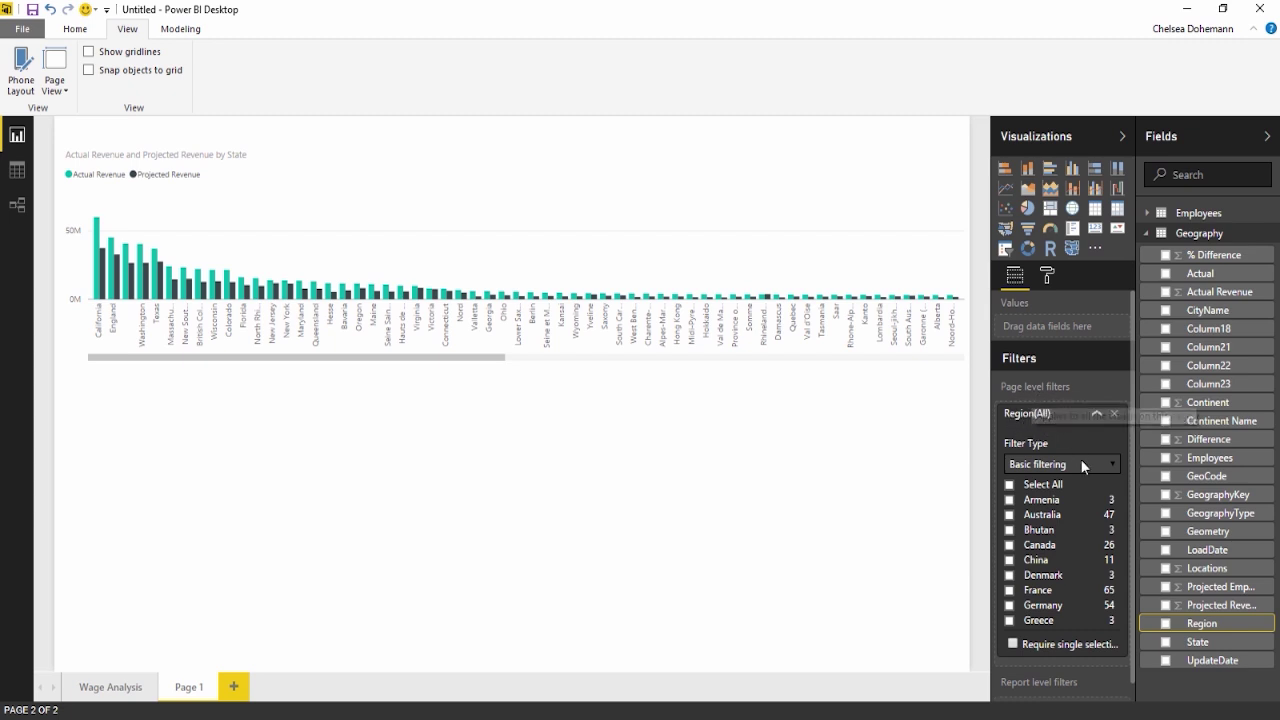
{"action": "scroll", "coordinate": [1032, 578], "scroll_direction": "down", "scroll_amount": 6}
{"action": "scroll", "coordinate": [1032, 578], "scroll_direction": "down", "scroll_amount": 3}
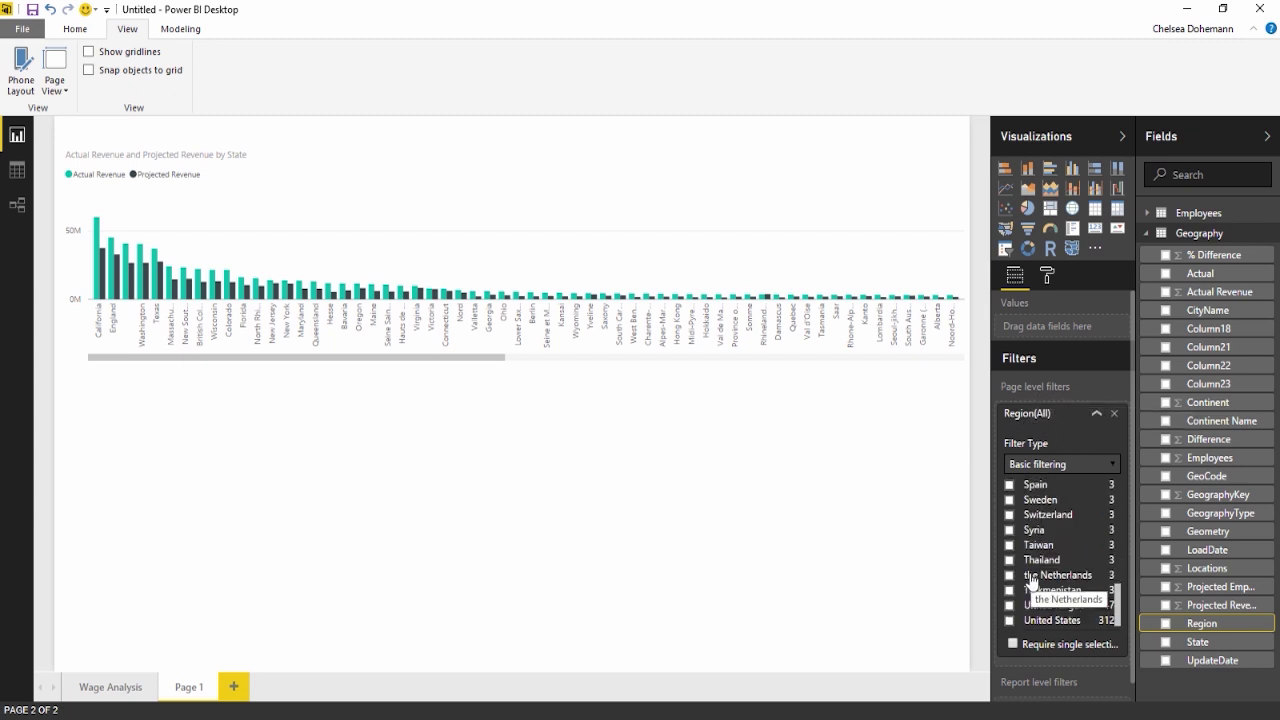
{"action": "left_click", "coordinate": [1009, 621]}
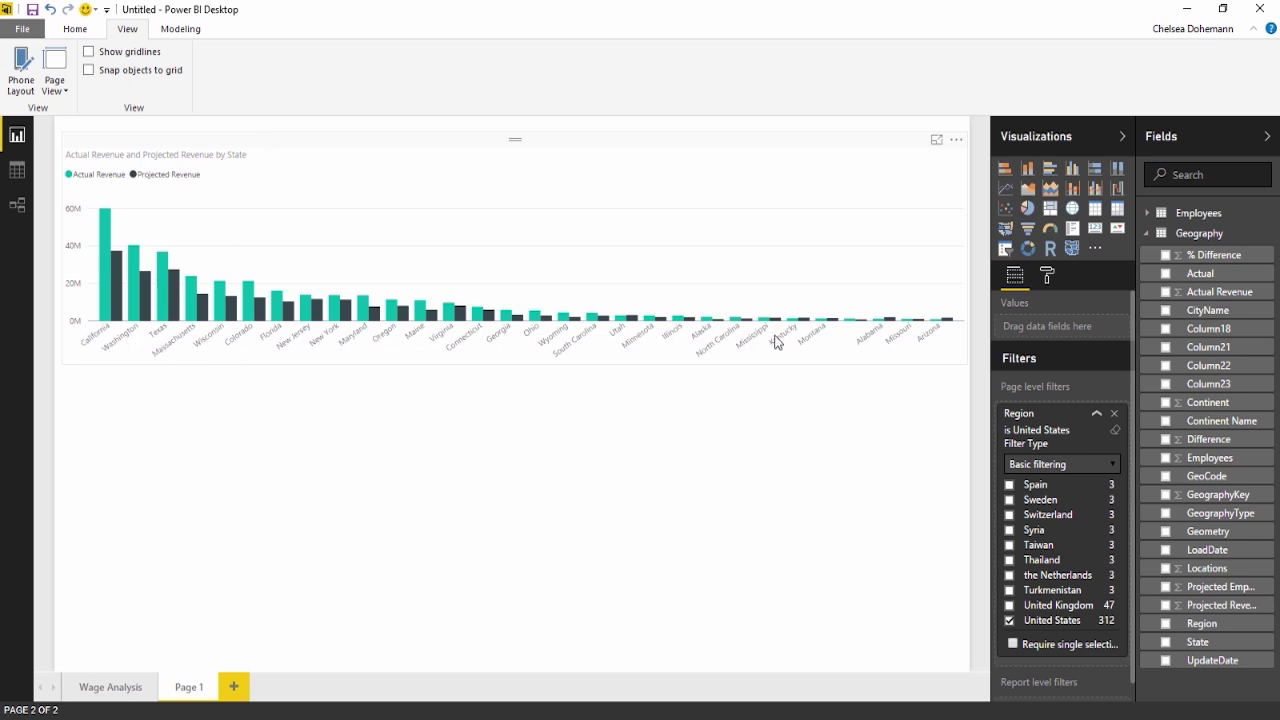
Step: Sort the revenue column chart by State in alphabetical order from Alabama to Wyoming
{"action": "left_click", "coordinate": [956, 141]}
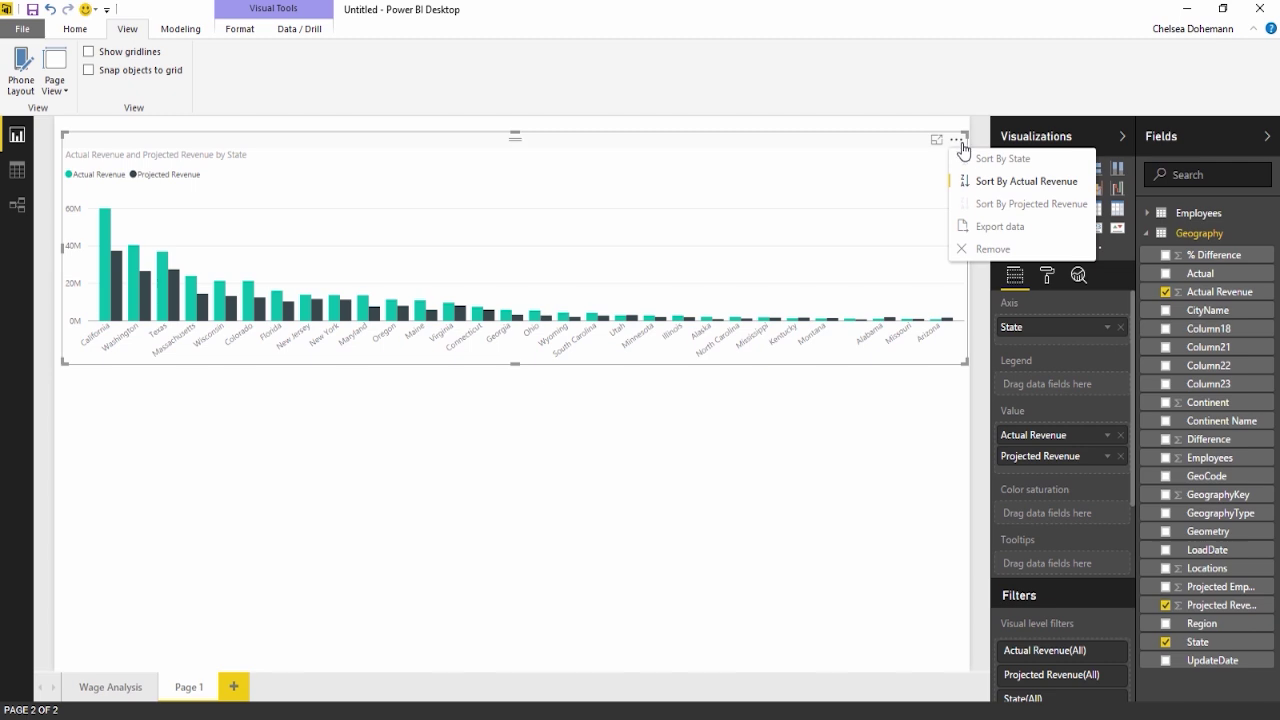
{"action": "left_click", "coordinate": [981, 160]}
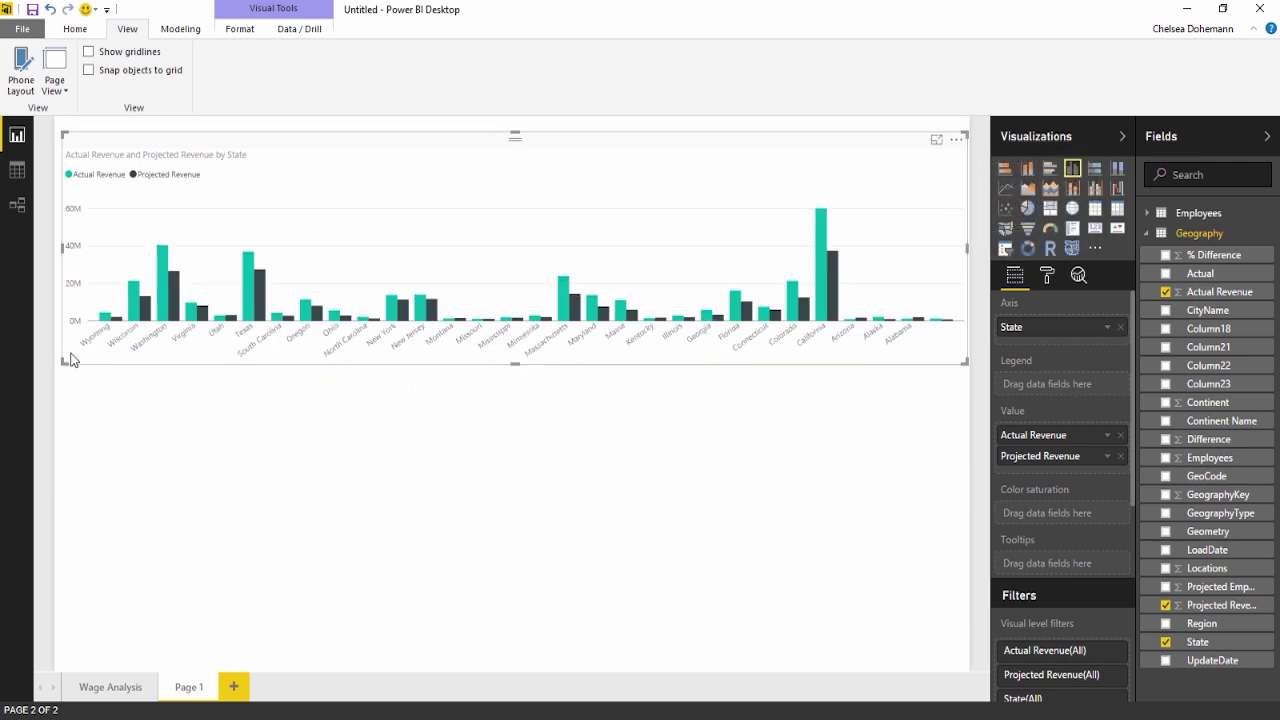
{"action": "left_click", "coordinate": [956, 140]}
{"action": "left_click", "coordinate": [972, 160]}
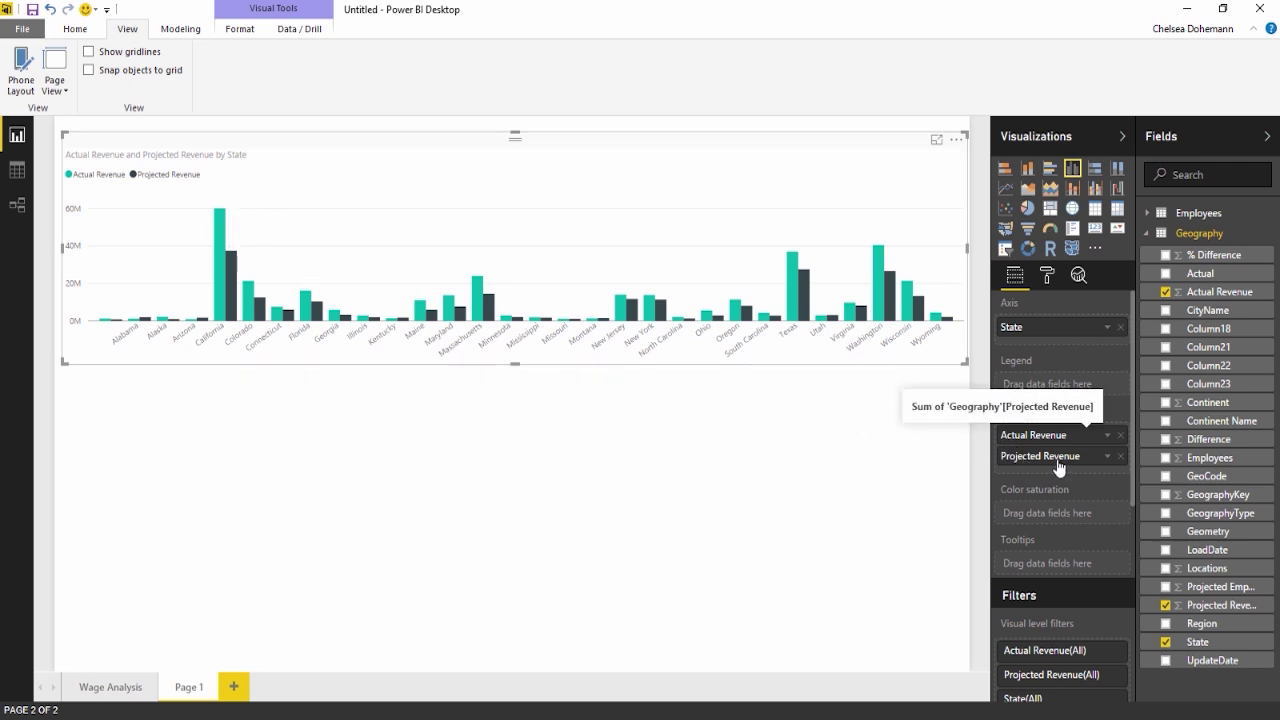
Step: Place Projected Revenue before Actual Revenue in the chart's values, and check California's data tooltips for both series
{"action": "left_click_drag", "start_coordinate": [1058, 465], "coordinate": [1058, 433]}
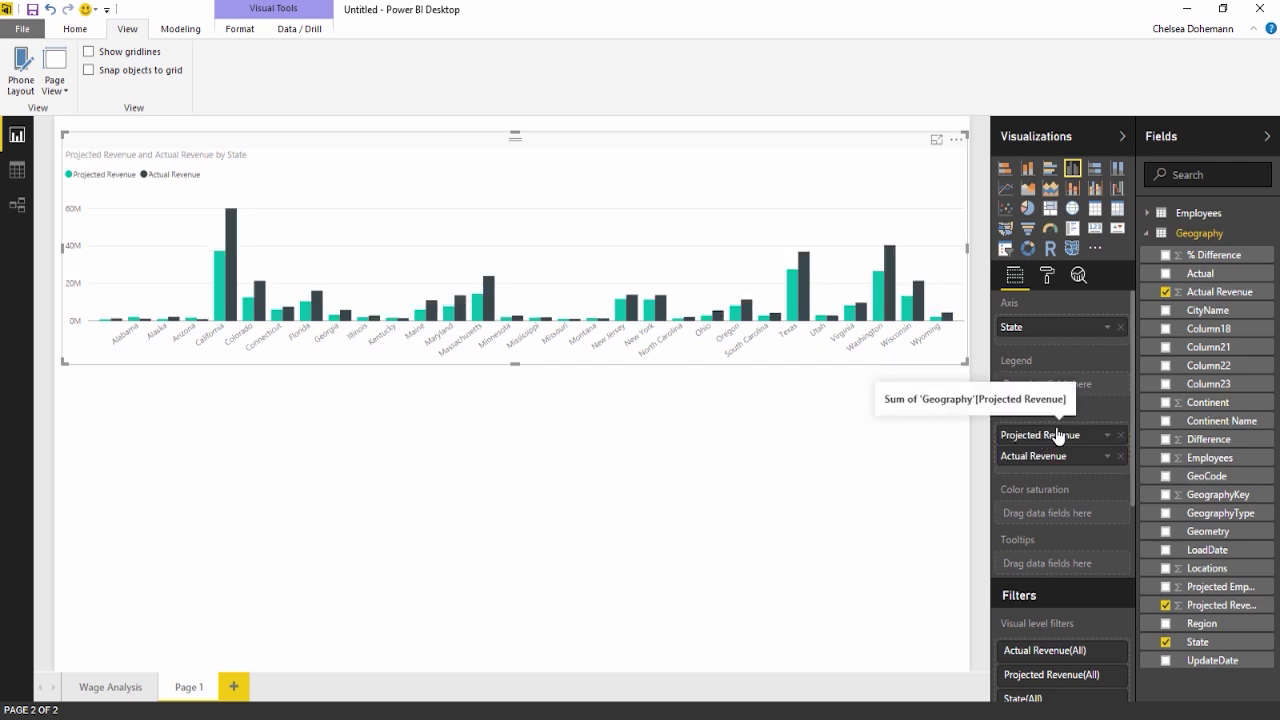
{"action": "mouse_move", "coordinate": [217, 235]}
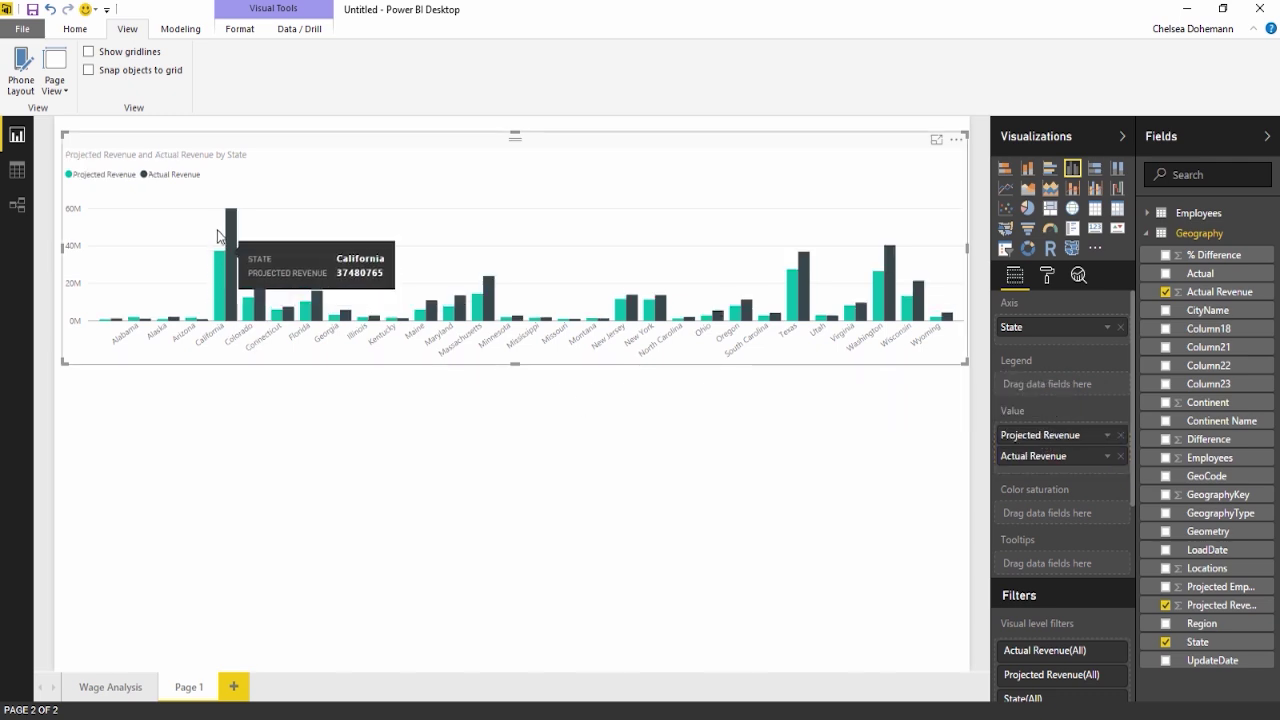
{"action": "mouse_move", "coordinate": [497, 307]}
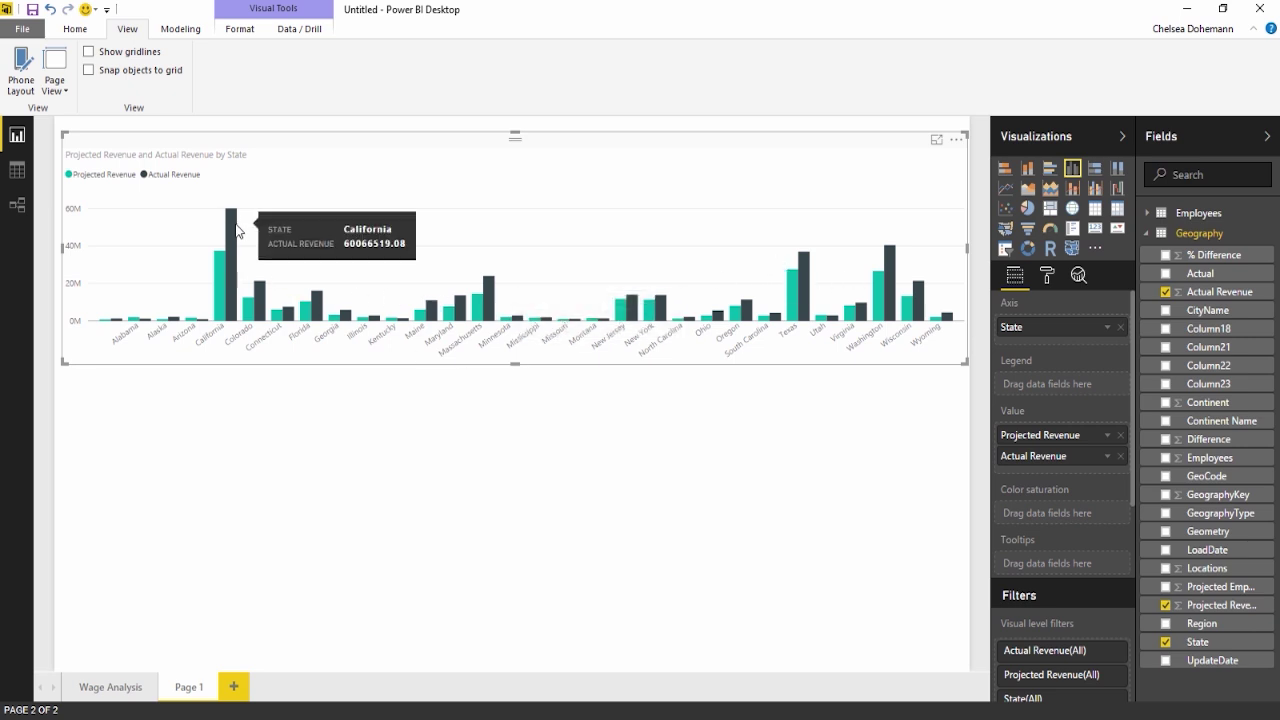
{"action": "mouse_move", "coordinate": [219, 269]}
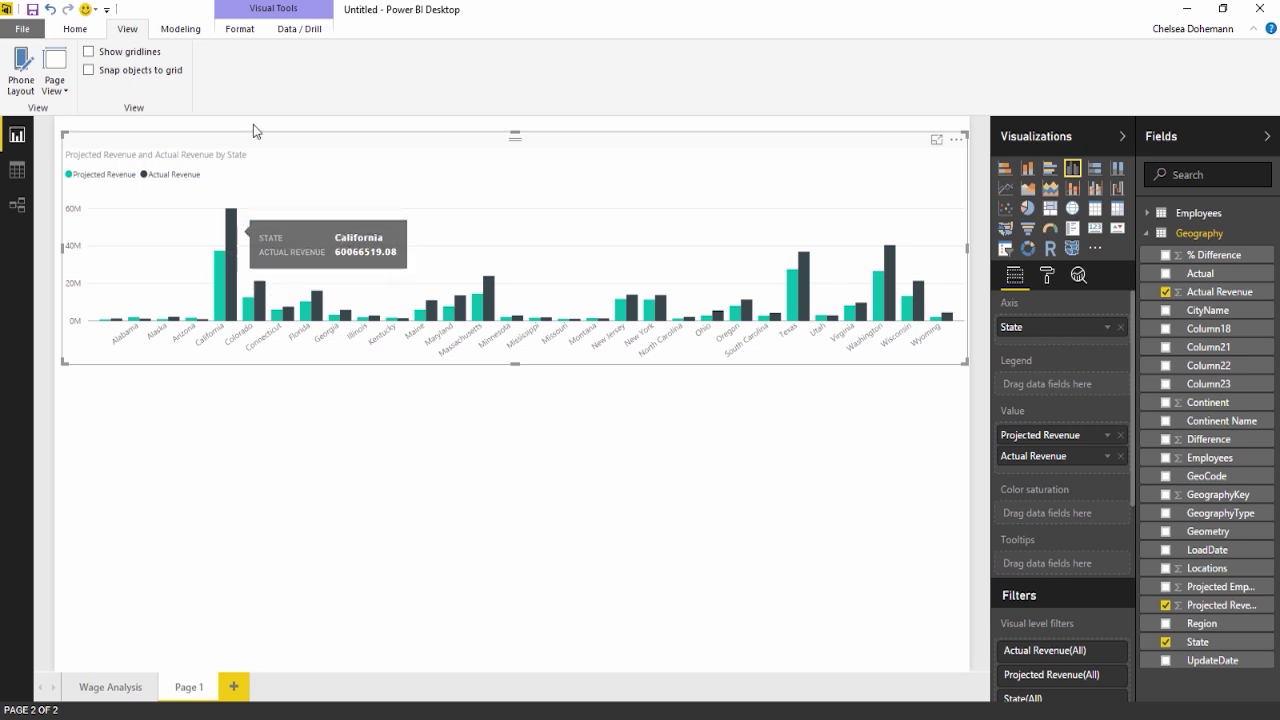
Step: Set the chart's data colors to dark grey for Projected Revenue and yellow for Actual Revenue
{"action": "left_click", "coordinate": [1049, 279]}
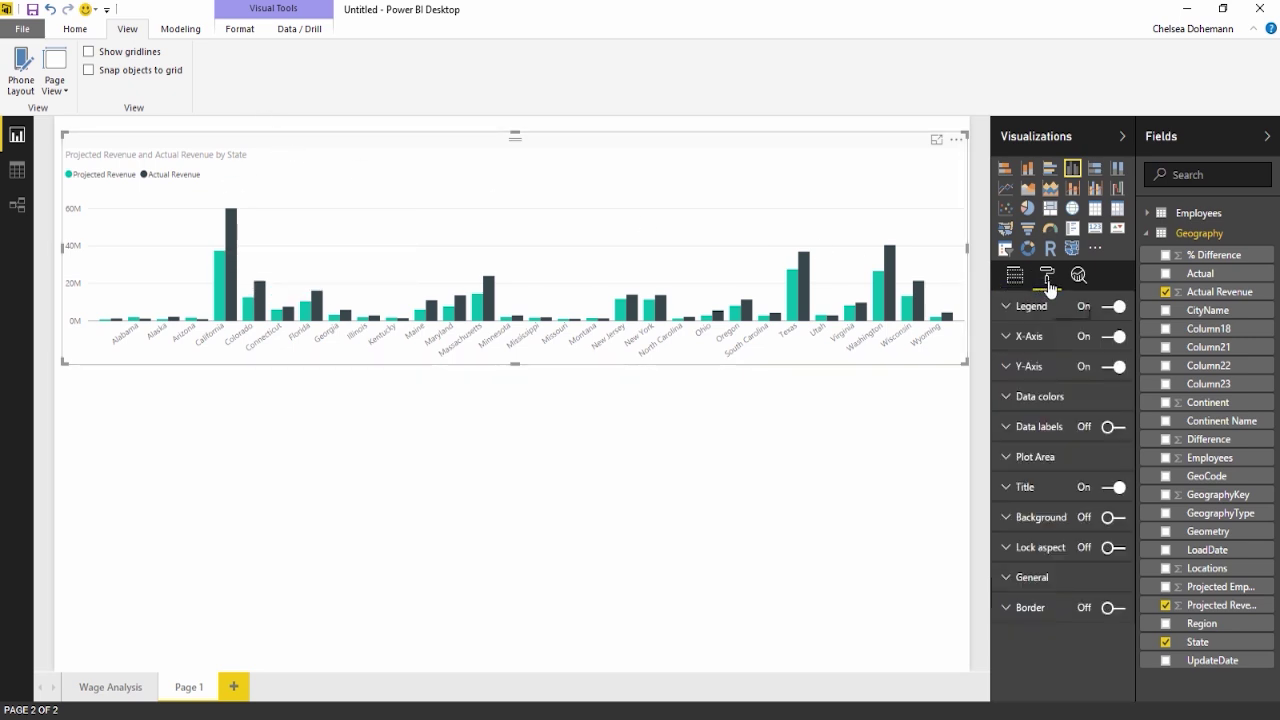
{"action": "left_click", "coordinate": [1035, 398]}
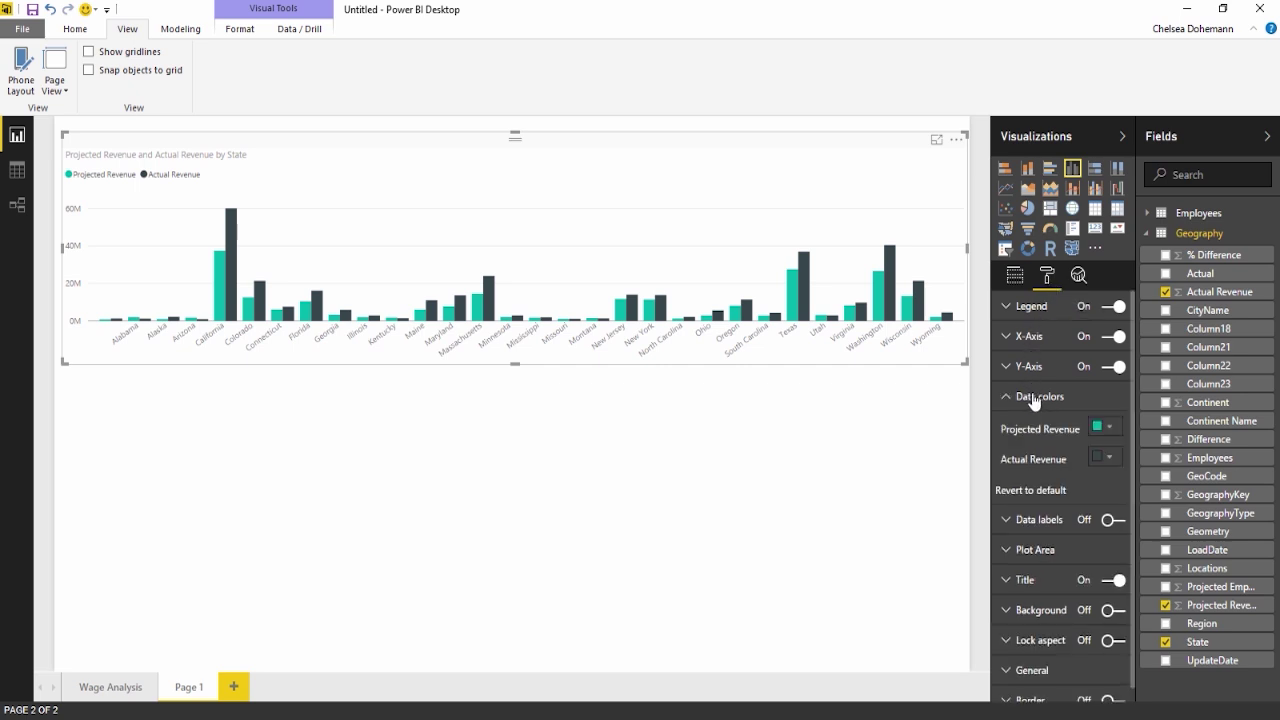
{"action": "left_click", "coordinate": [1110, 428]}
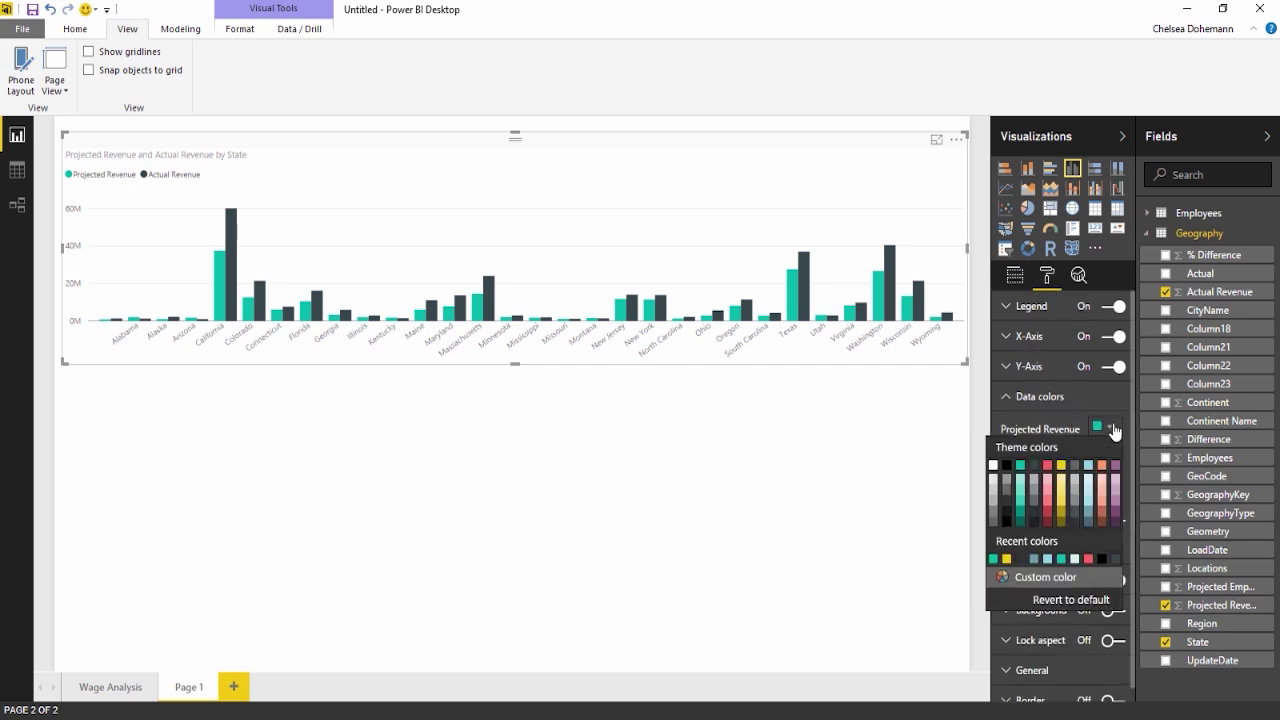
{"action": "left_click", "coordinate": [1034, 465]}
{"action": "left_click", "coordinate": [1114, 462]}
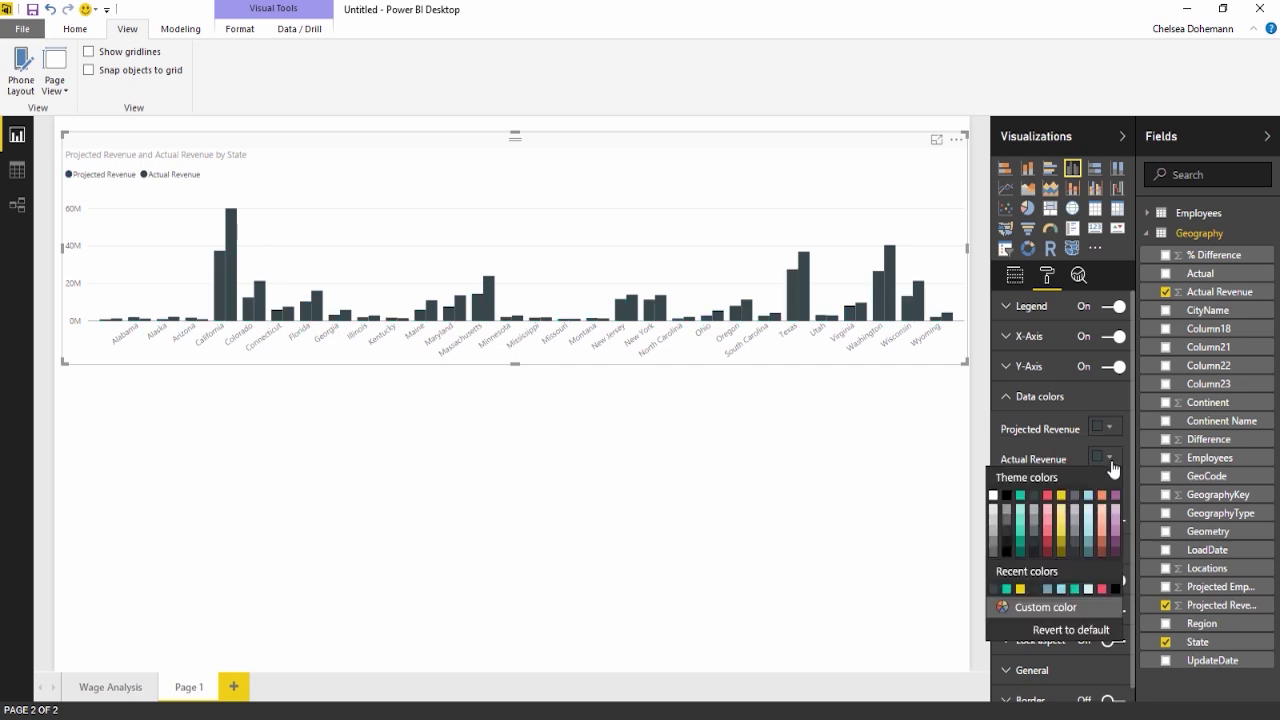
{"action": "left_click", "coordinate": [1059, 501]}
Step: Shrink the revenue chart to about half the page width, move it slightly down on the page's right half, and deselect it
{"action": "left_click_drag", "start_coordinate": [64, 363], "coordinate": [501, 377]}
{"action": "left_click_drag", "start_coordinate": [703, 155], "coordinate": [654, 193]}
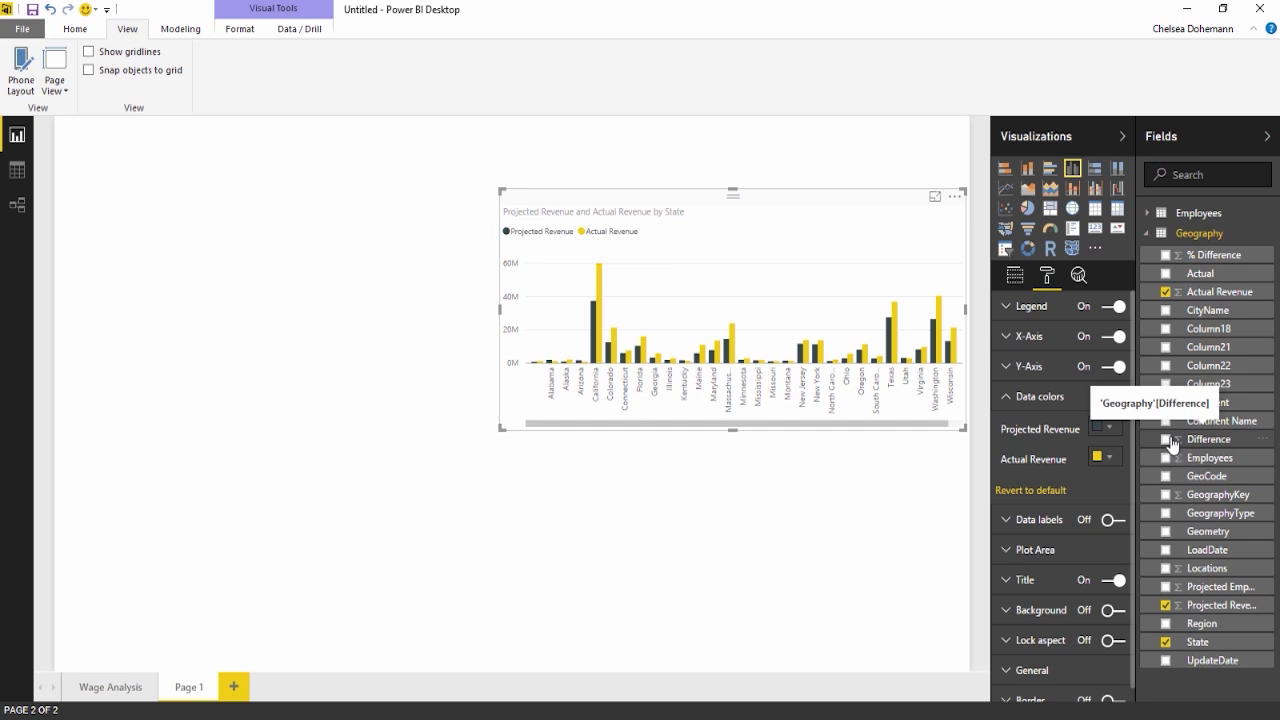
{"action": "left_click", "coordinate": [440, 385]}
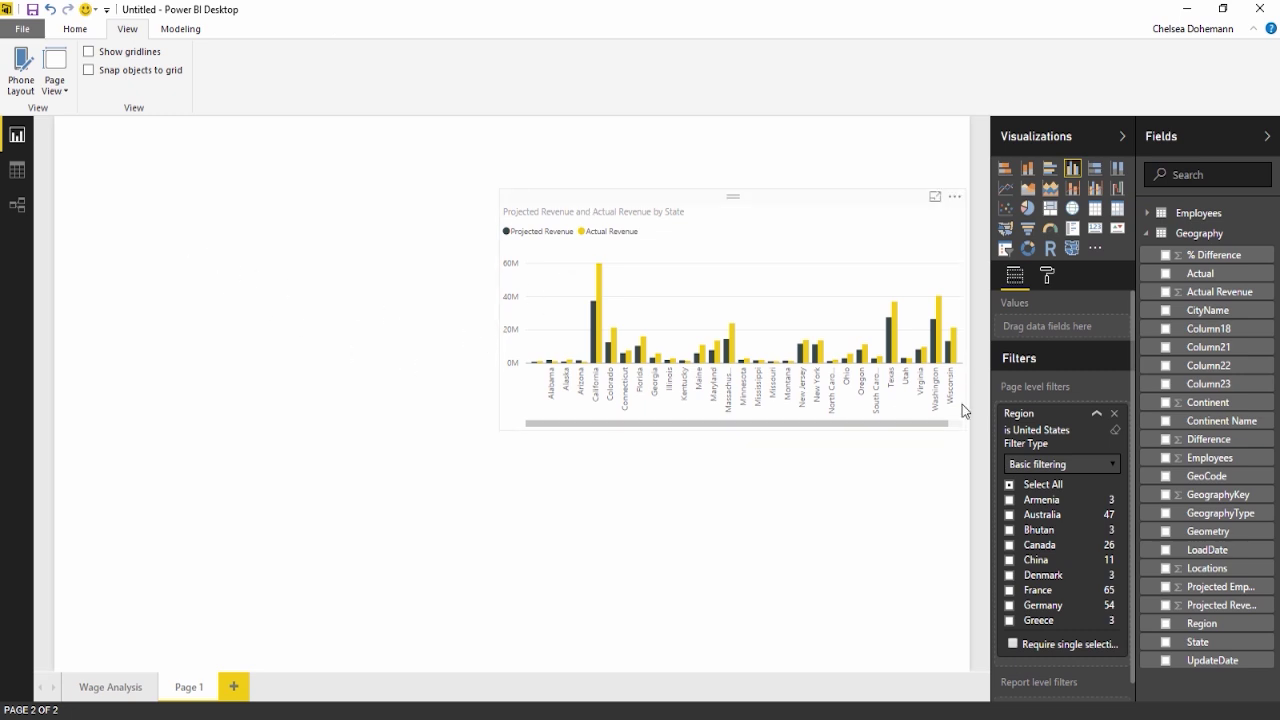
Step: Create a chart of Difference by State on the page's left side and convert it to a clustered bar chart
{"action": "left_click", "coordinate": [1165, 439]}
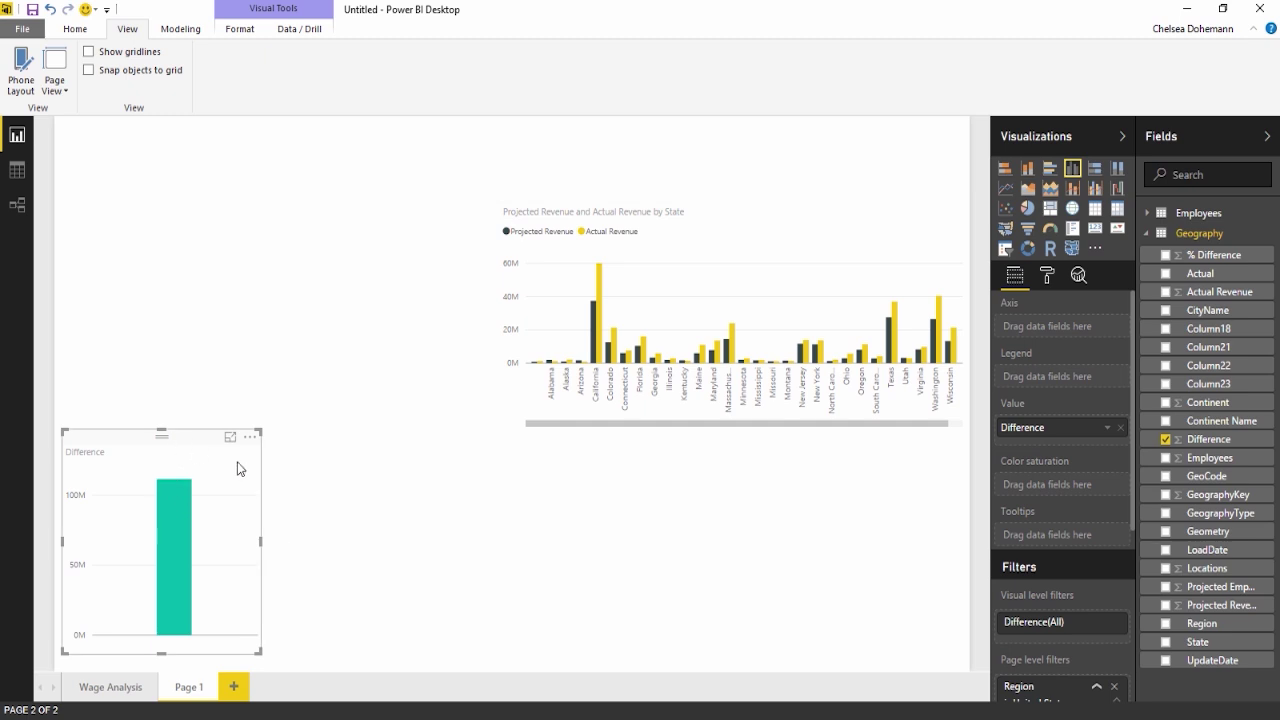
{"action": "left_click", "coordinate": [1166, 642]}
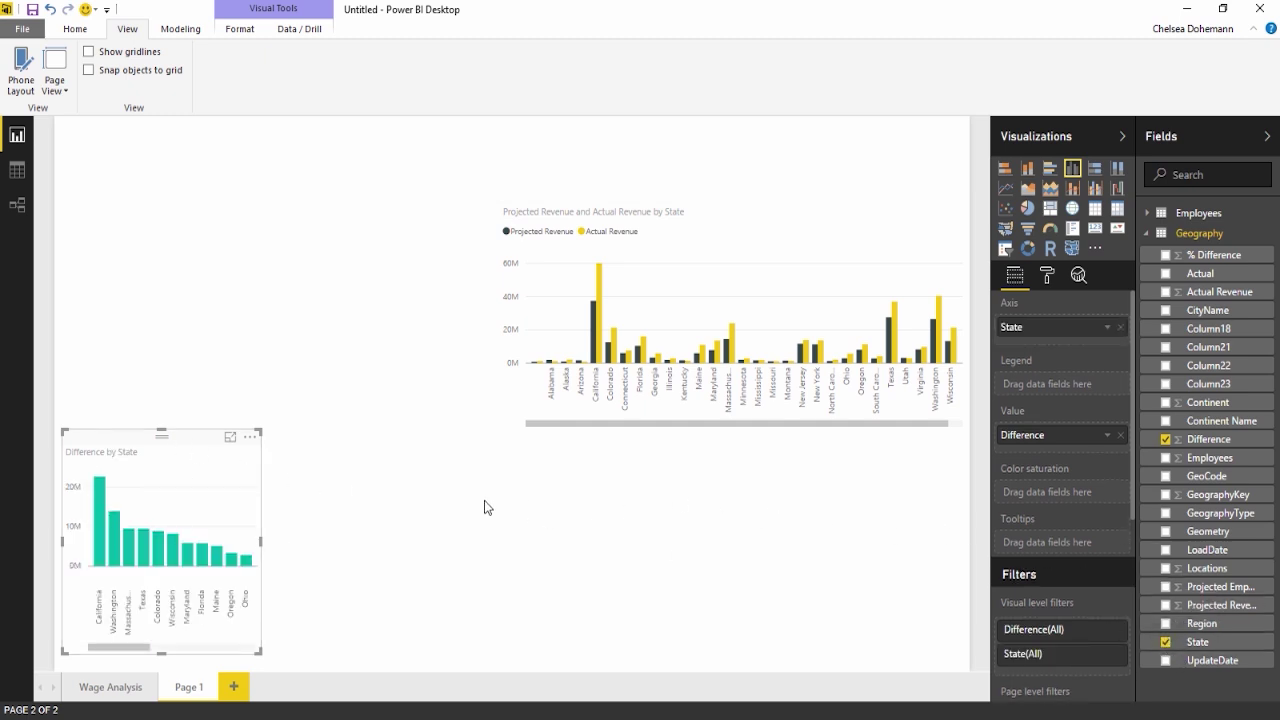
{"action": "left_click_drag", "start_coordinate": [189, 441], "coordinate": [189, 221]}
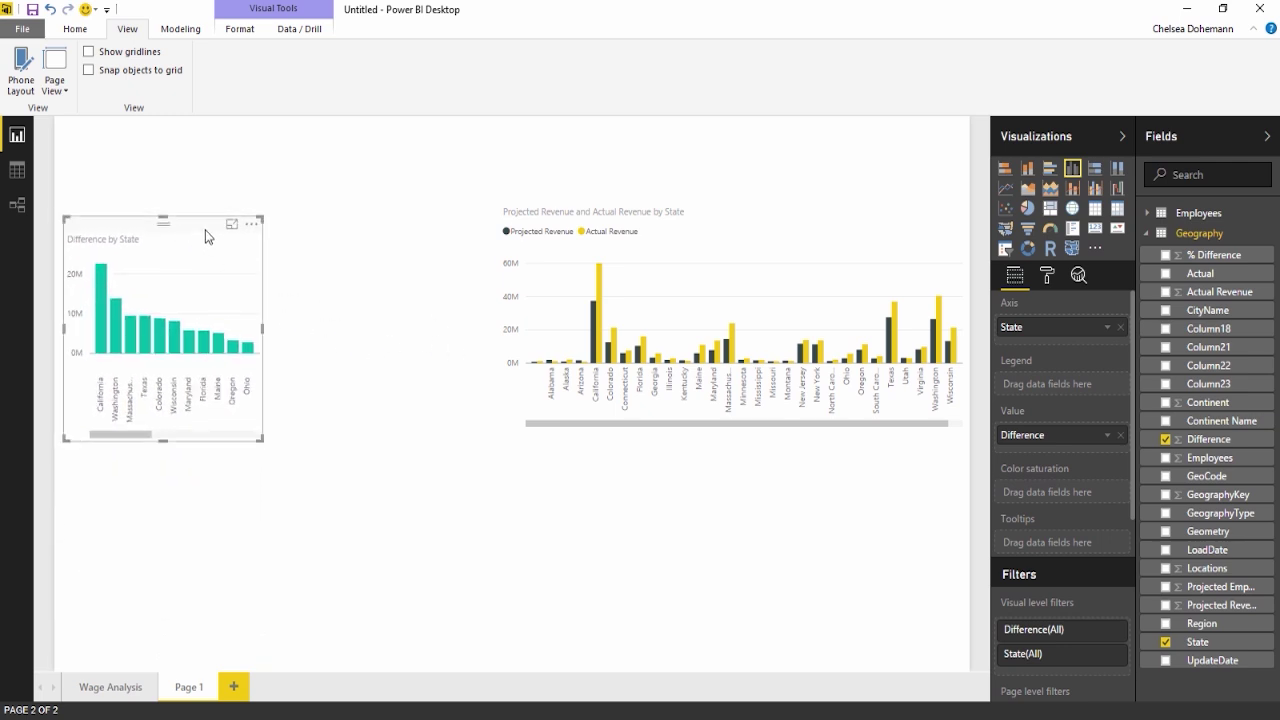
{"action": "left_click", "coordinate": [1051, 174]}
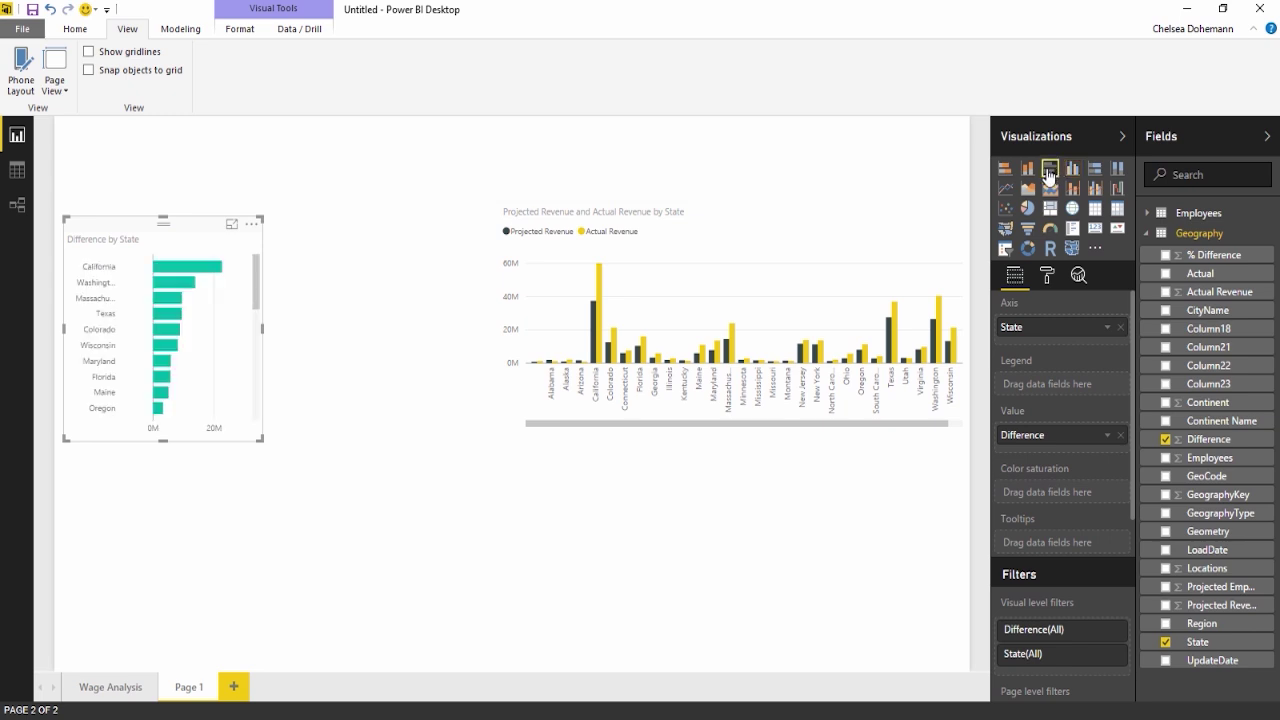
Step: Enlarge the Difference by State bar chart to fill the page height beside the revenue chart, and check its highest and lowest bars
{"action": "left_click_drag", "start_coordinate": [263, 331], "coordinate": [430, 330]}
{"action": "left_click", "coordinate": [261, 224]}
{"action": "left_click_drag", "start_coordinate": [246, 217], "coordinate": [246, 131]}
{"action": "left_click_drag", "start_coordinate": [247, 441], "coordinate": [282, 663]}
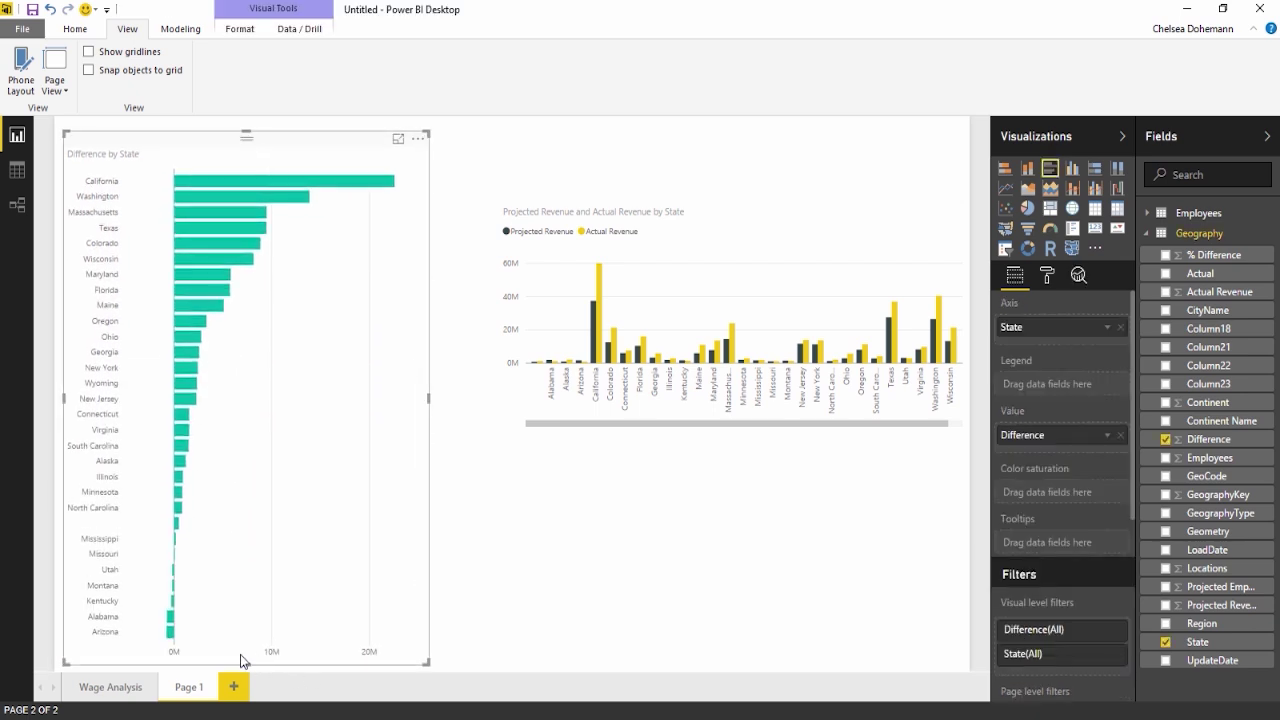
{"action": "mouse_move", "coordinate": [186, 182]}
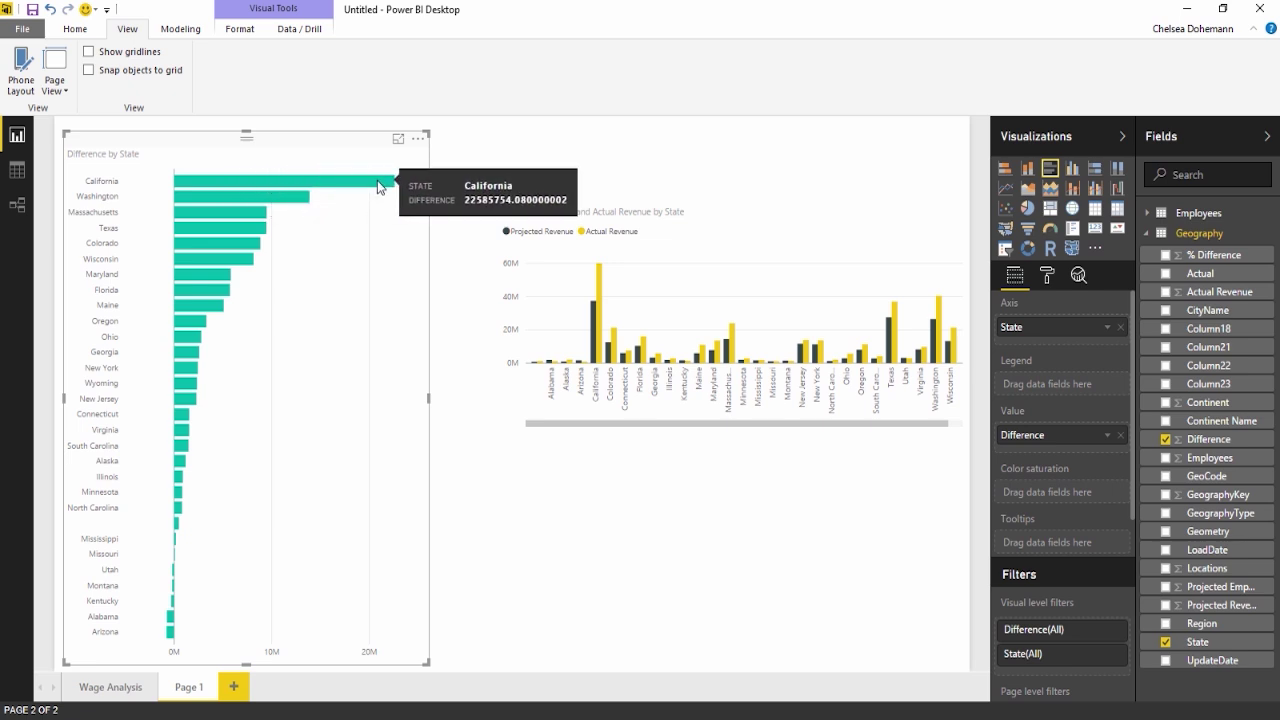
{"action": "mouse_move", "coordinate": [171, 632]}
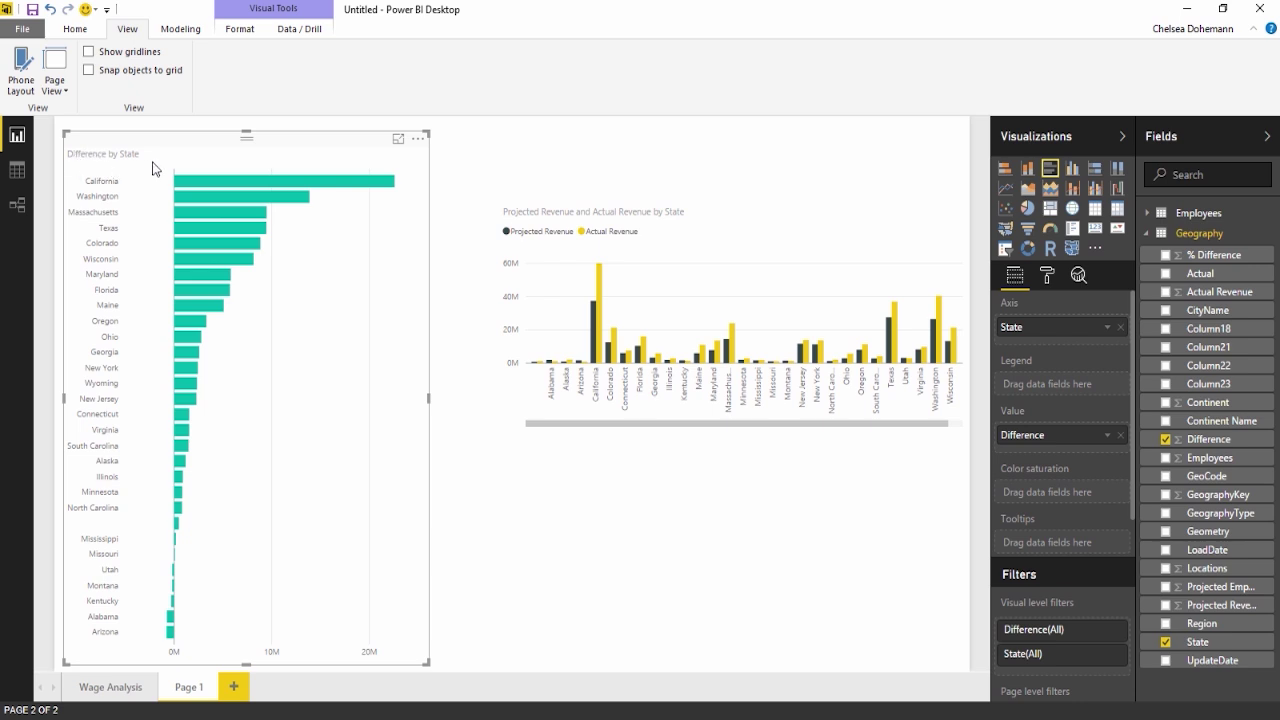
Step: Change the bar chart's title text to "Sales Over Projection"
{"action": "left_click", "coordinate": [1047, 280]}
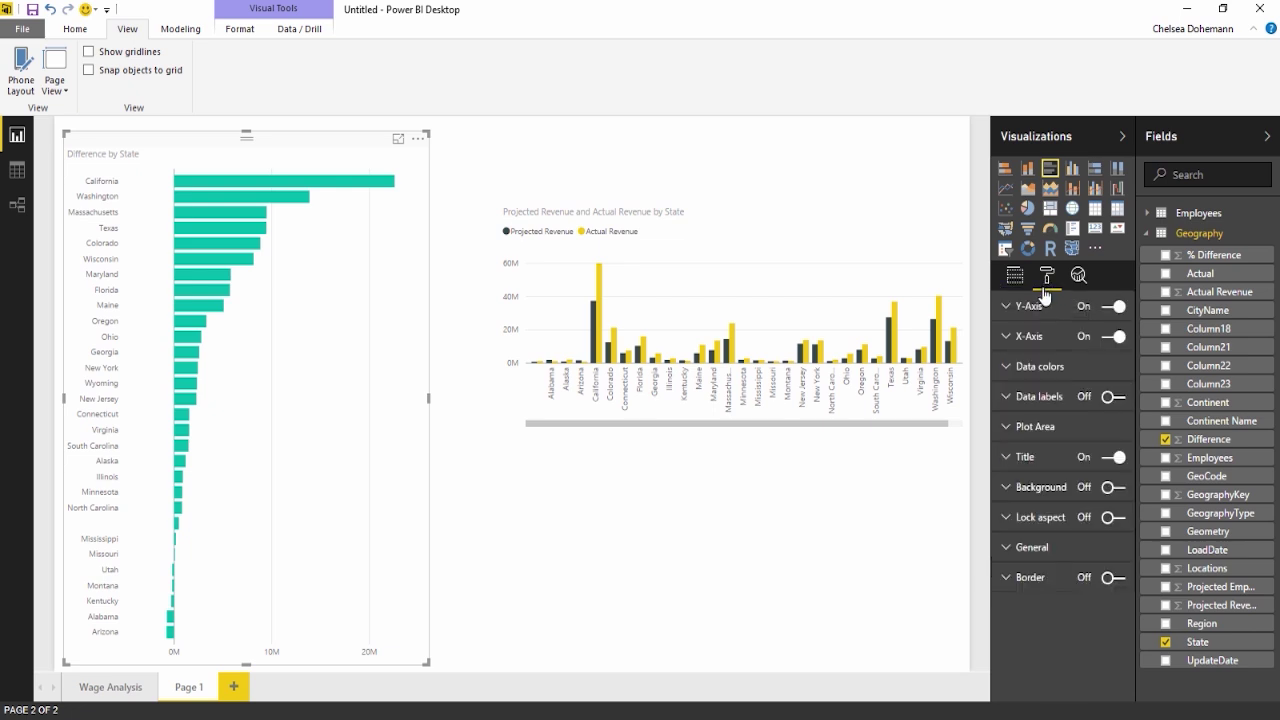
{"action": "left_click", "coordinate": [1030, 457]}
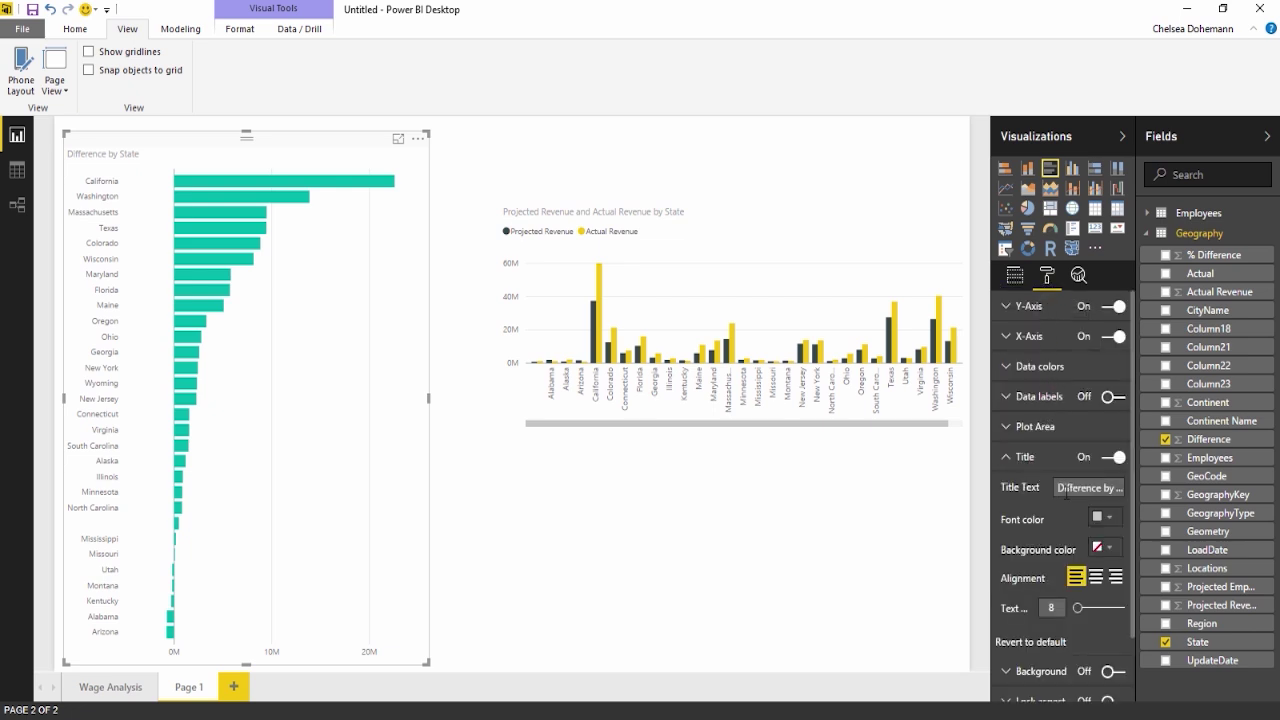
{"action": "left_click_drag", "start_coordinate": [1059, 488], "coordinate": [1137, 486]}
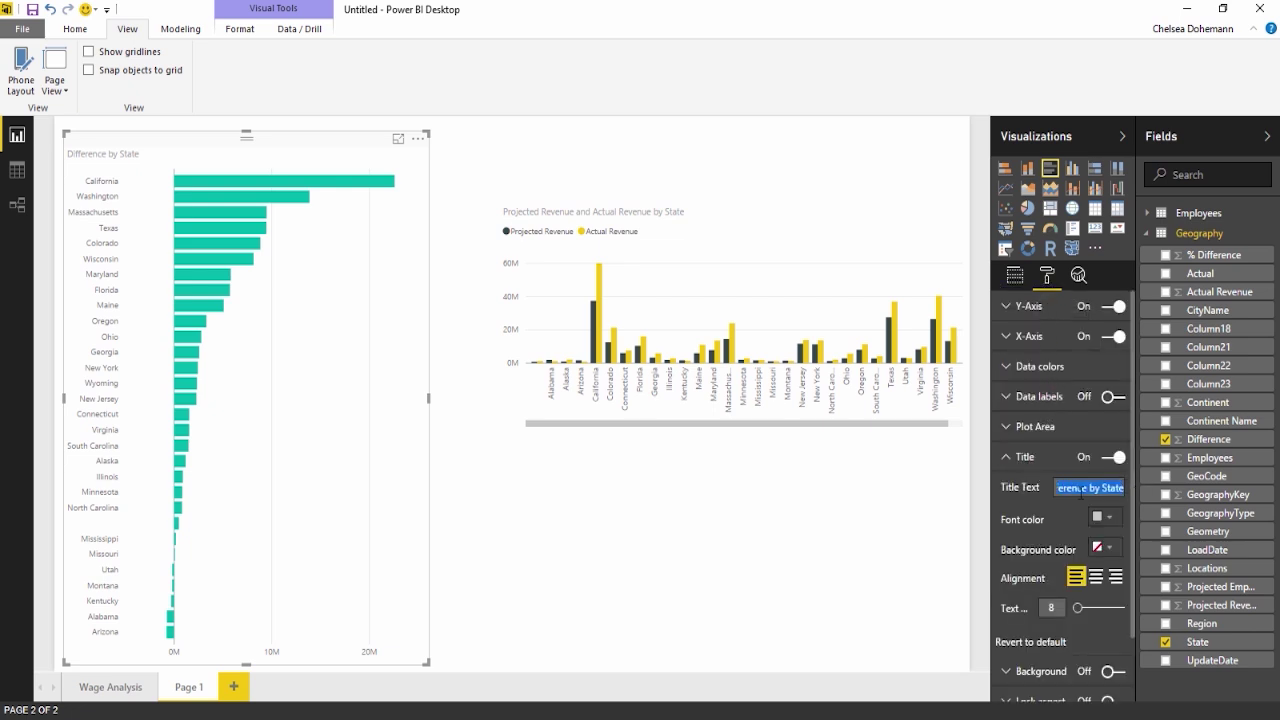
{"action": "type", "text": "Sales"}
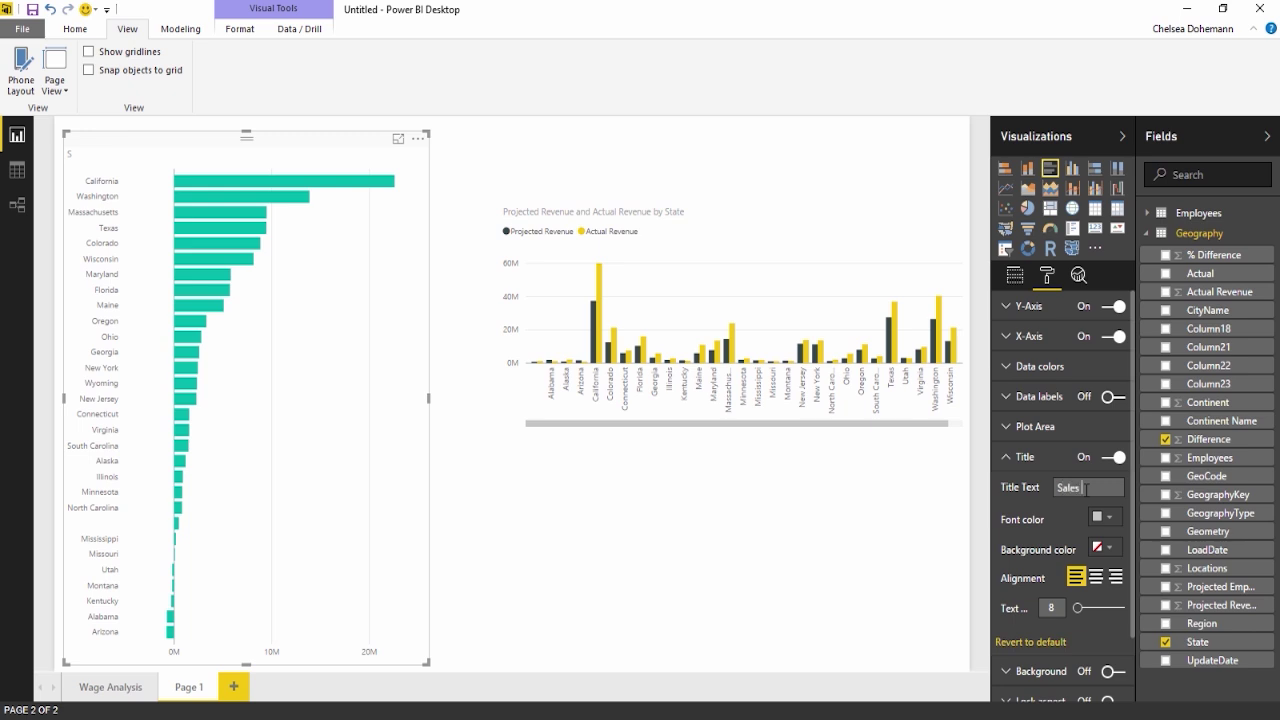
{"action": "type", "text": " Ov"}
{"action": "type", "text": "er Projection"}
Step: Set the bar chart title's font color to yellow and its text size to 15
{"action": "left_click", "coordinate": [1106, 520]}
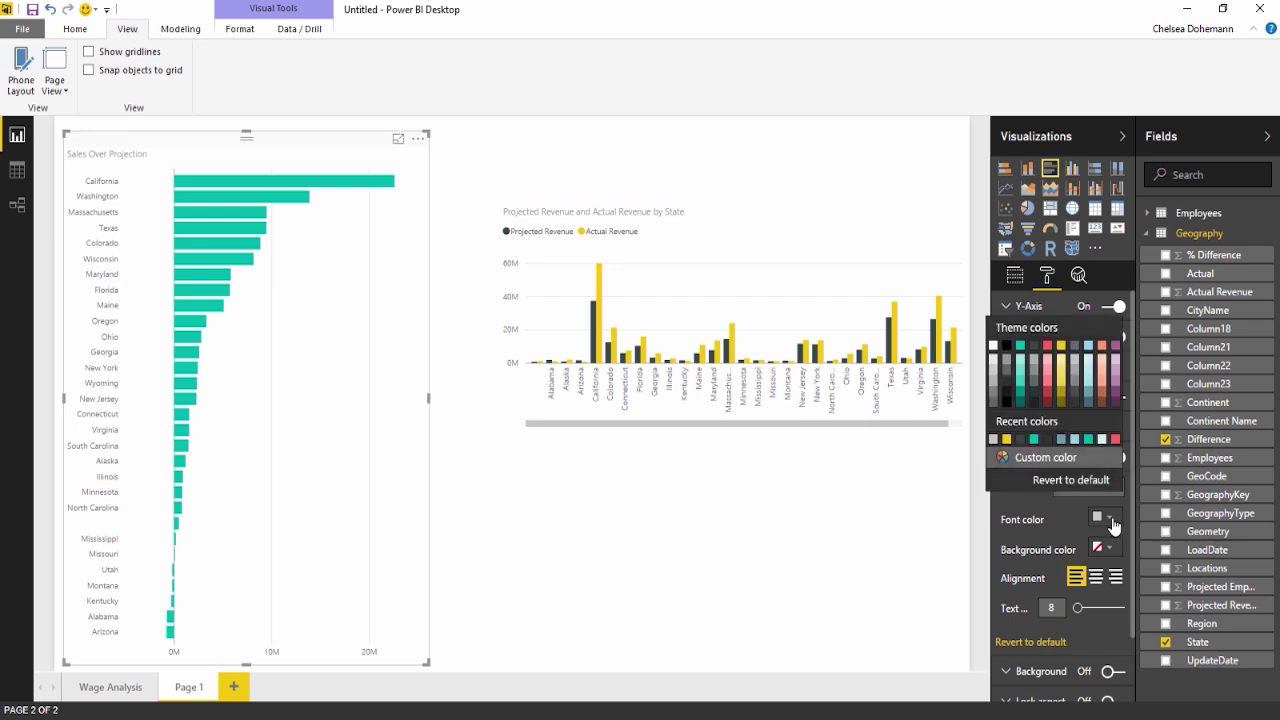
{"action": "left_click", "coordinate": [1062, 346]}
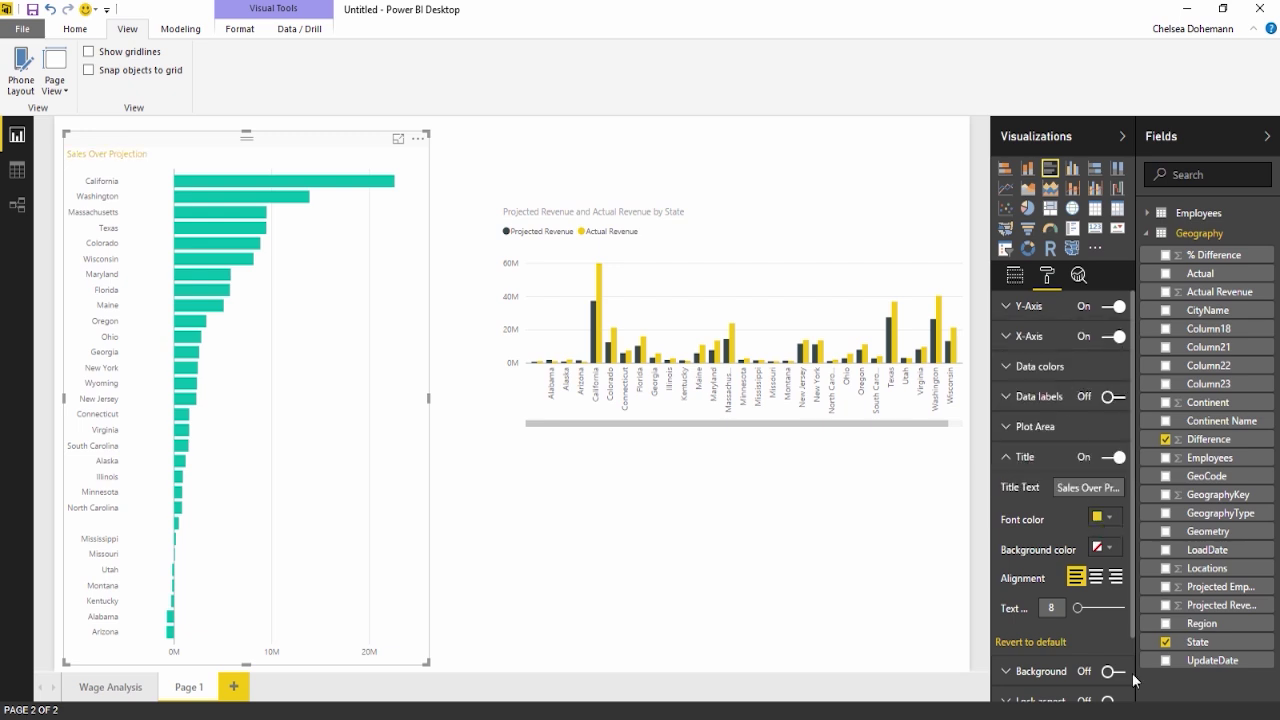
{"action": "left_click_drag", "start_coordinate": [1076, 606], "coordinate": [1088, 607]}
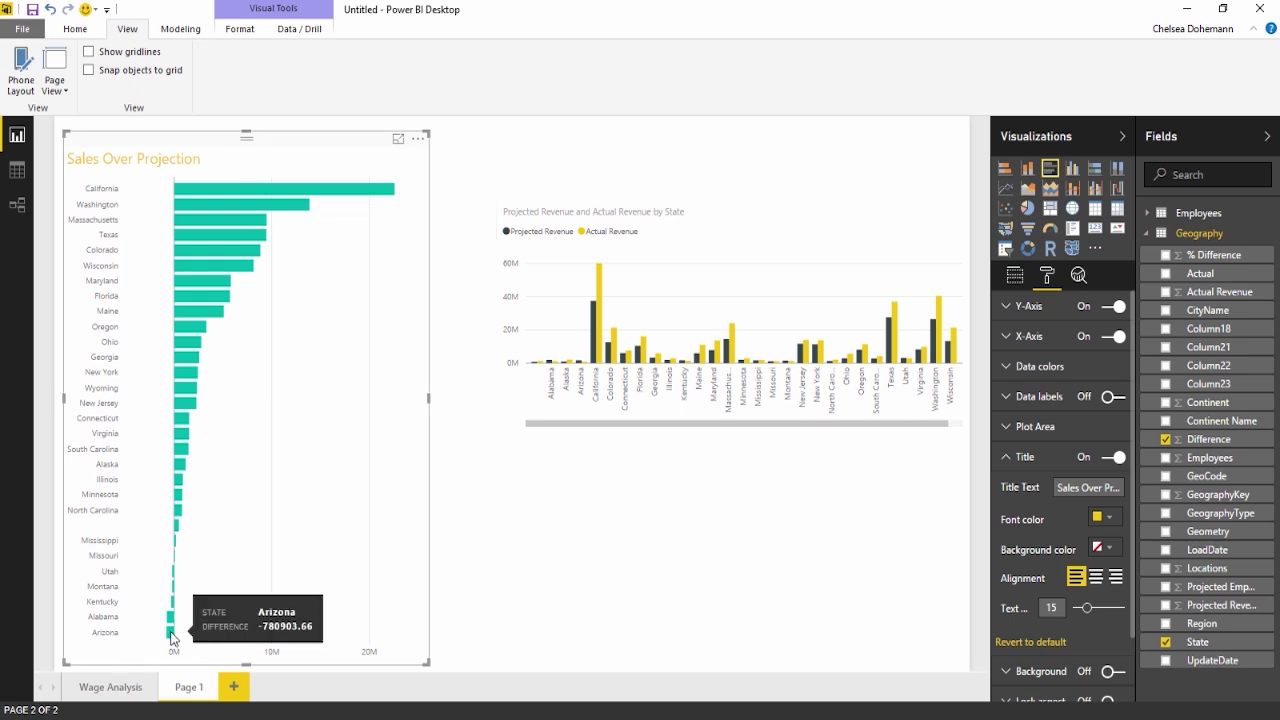
Step: Shade the Sales Over Projection bars by adding the Difference field as their color saturation, and compare the highest and lowest bars
{"action": "mouse_move", "coordinate": [189, 391]}
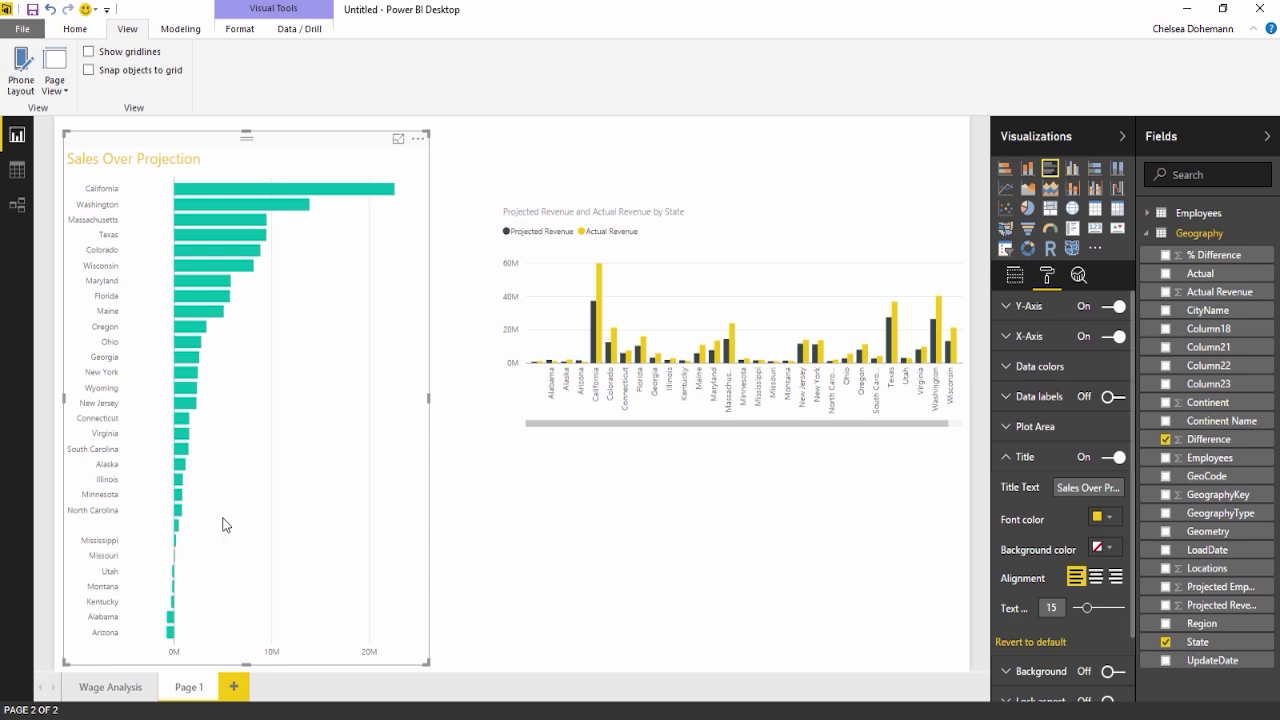
{"action": "left_click", "coordinate": [1014, 285]}
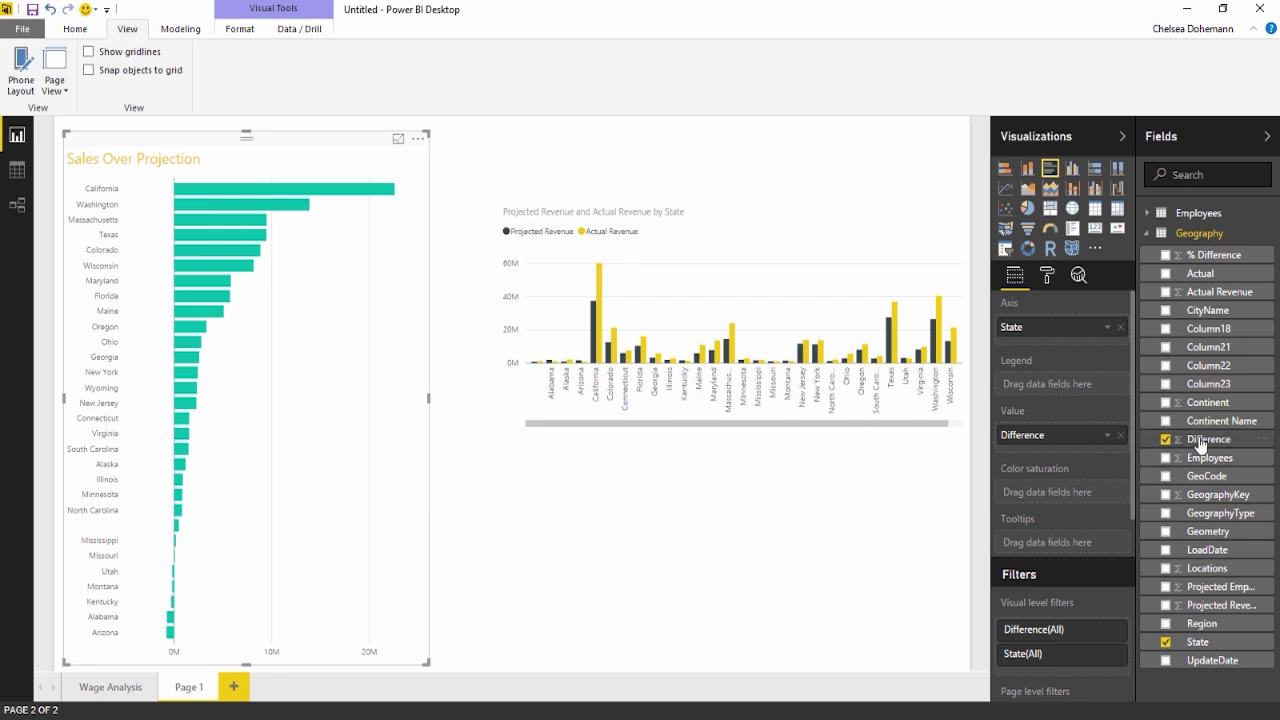
{"action": "left_click_drag", "start_coordinate": [1200, 444], "coordinate": [1057, 498]}
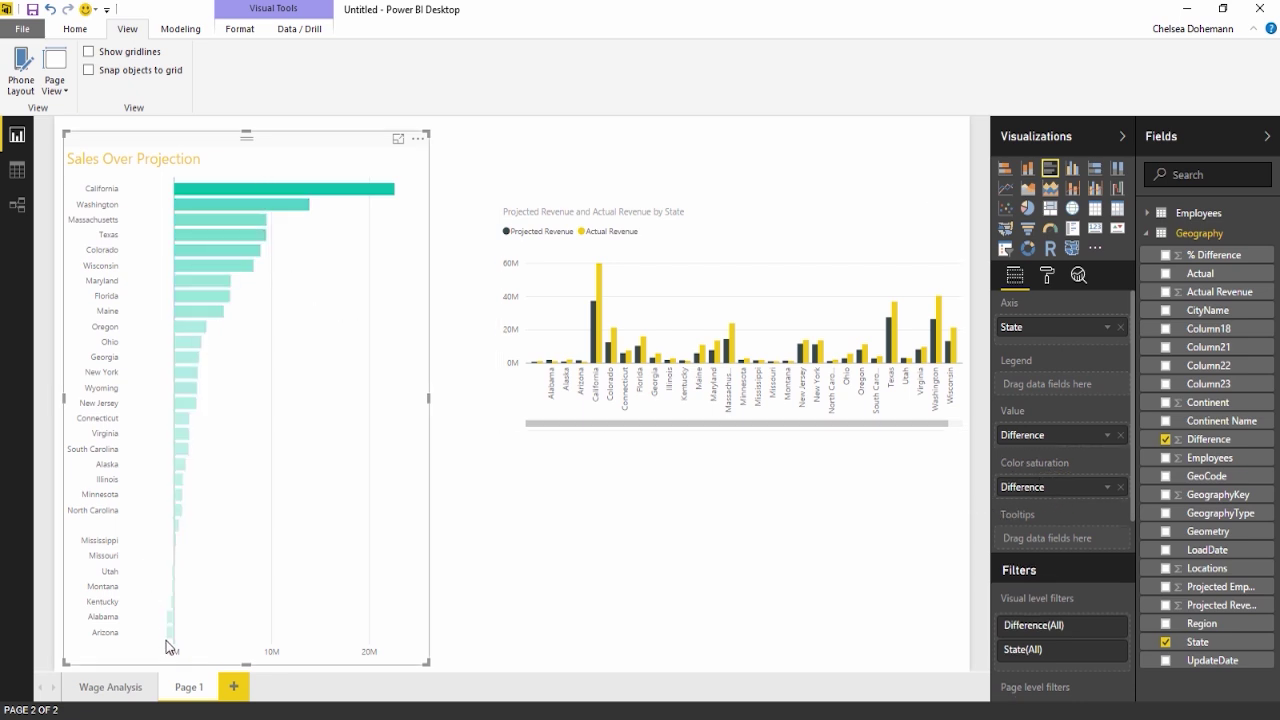
{"action": "mouse_move", "coordinate": [258, 212]}
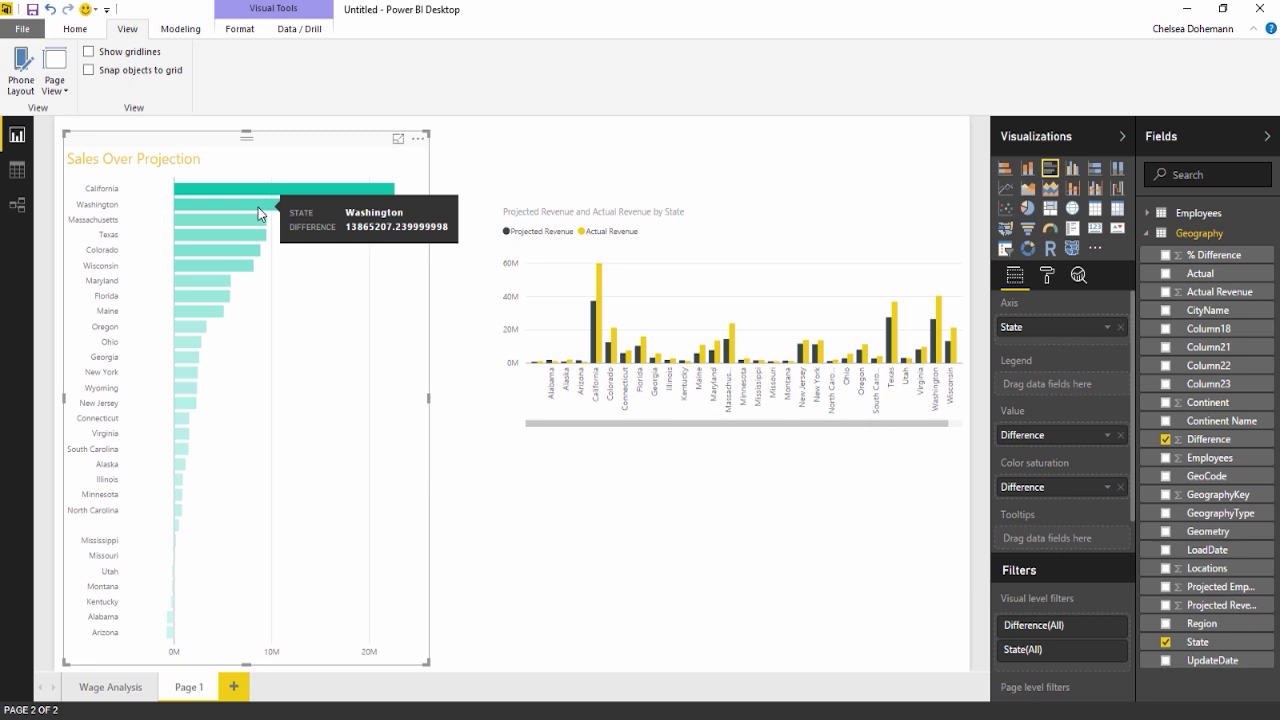
{"action": "mouse_move", "coordinate": [311, 187]}
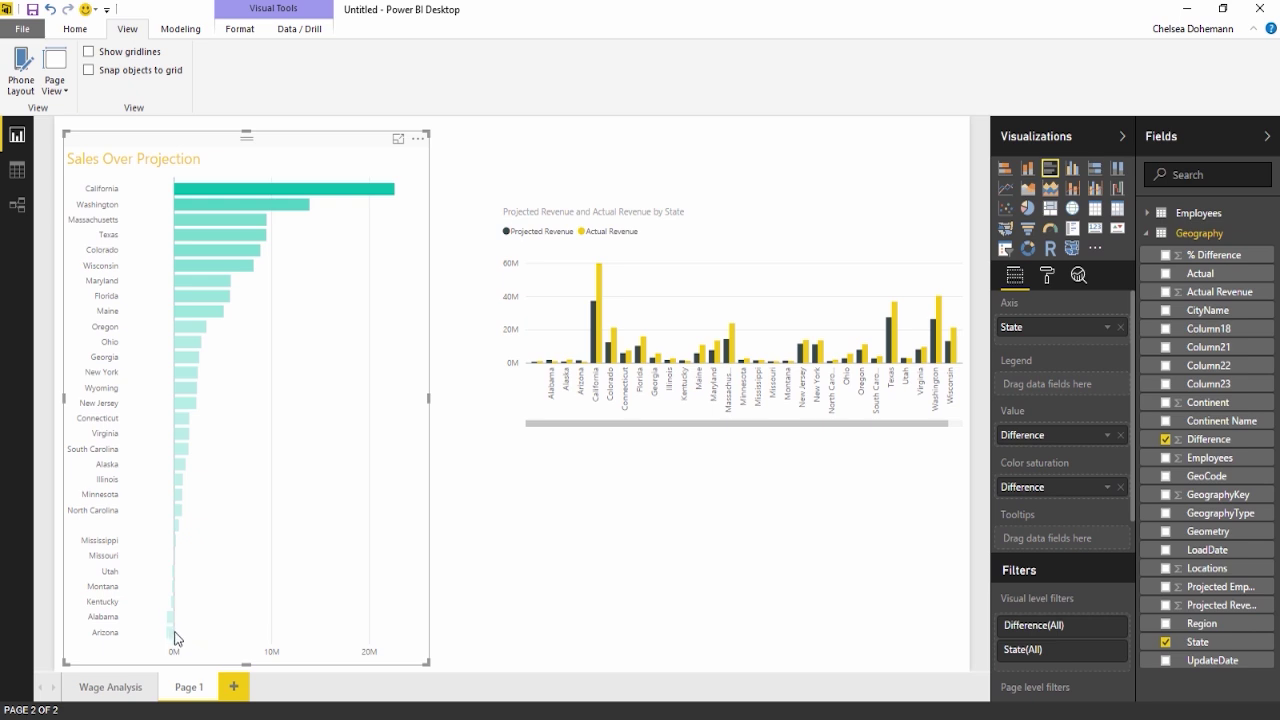
{"action": "mouse_move", "coordinate": [175, 637]}
Step: Turn on diverging data colors for the bar chart, with red for the minimum and dark gray for the center
{"action": "left_click", "coordinate": [1047, 277]}
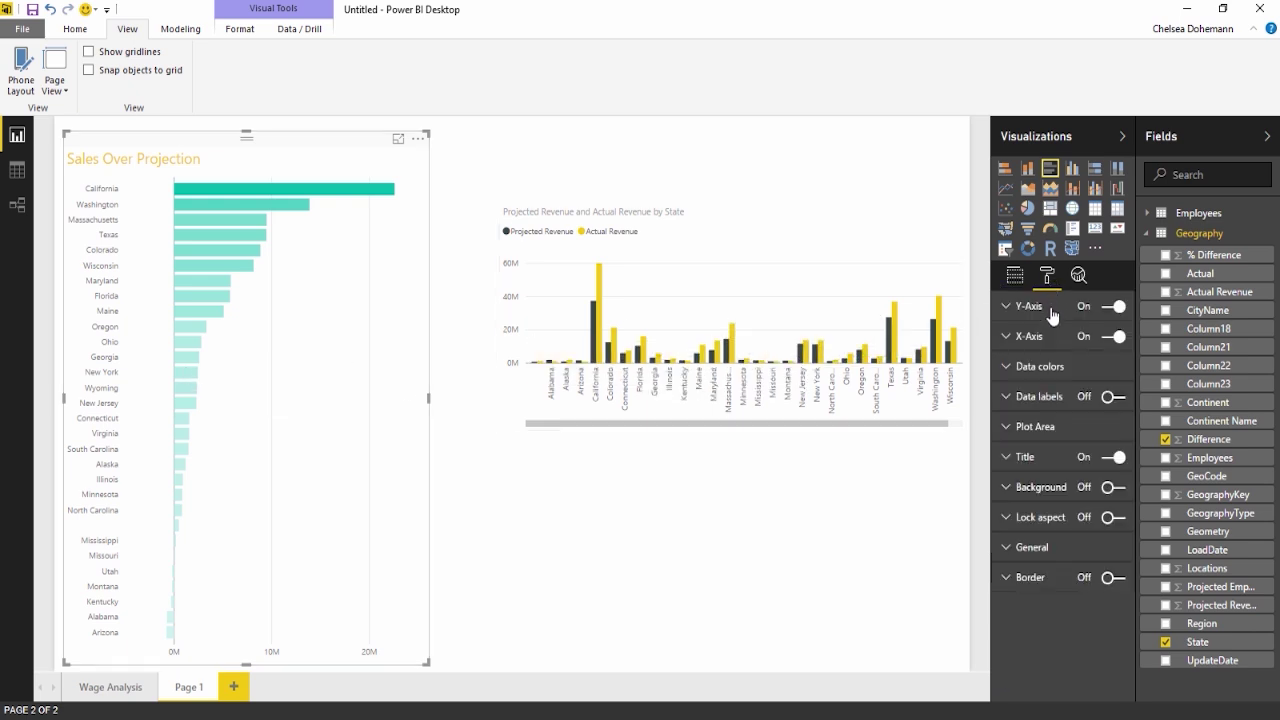
{"action": "left_click", "coordinate": [1050, 368]}
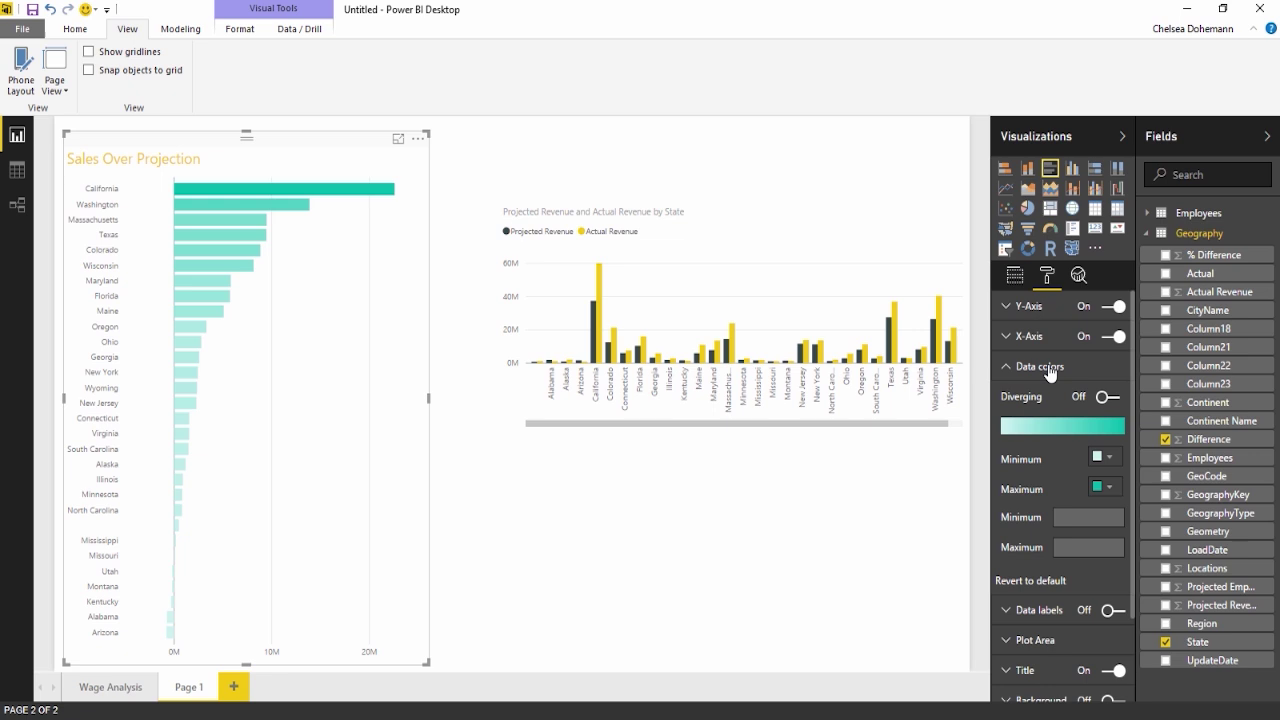
{"action": "left_click", "coordinate": [1112, 398]}
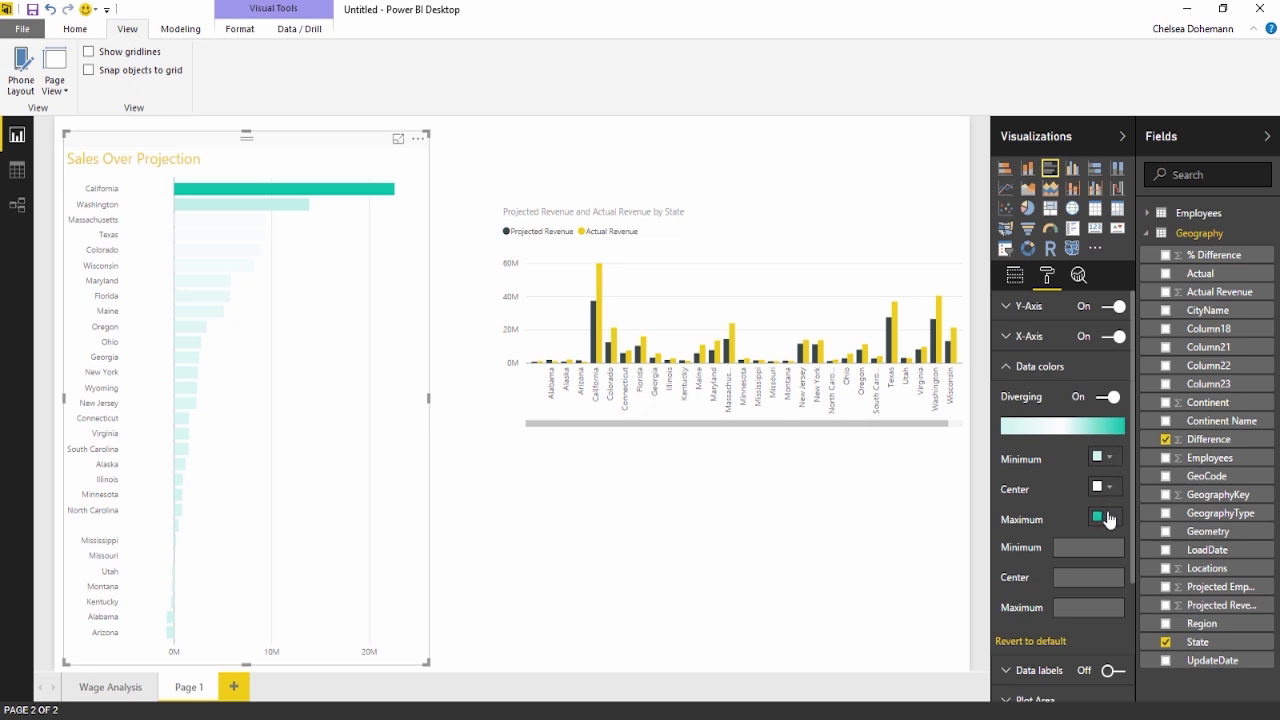
{"action": "left_click", "coordinate": [1113, 460]}
{"action": "left_click", "coordinate": [1048, 505]}
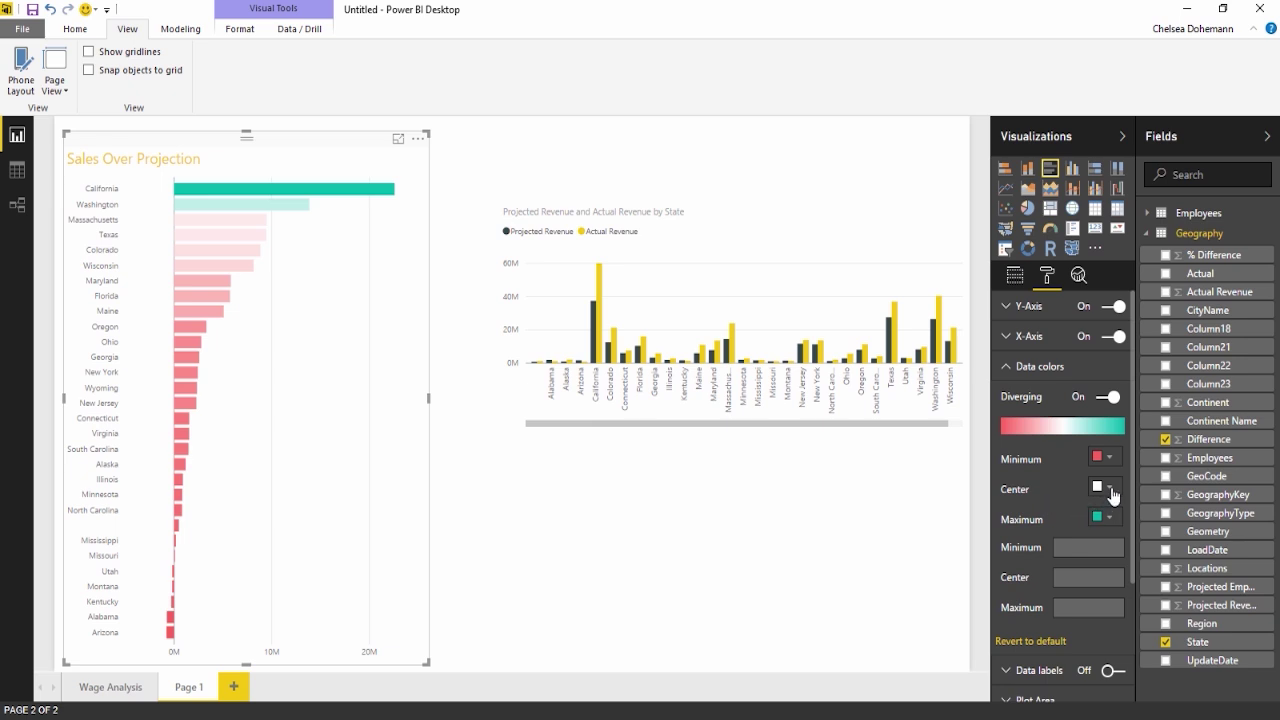
{"action": "left_click", "coordinate": [1106, 488]}
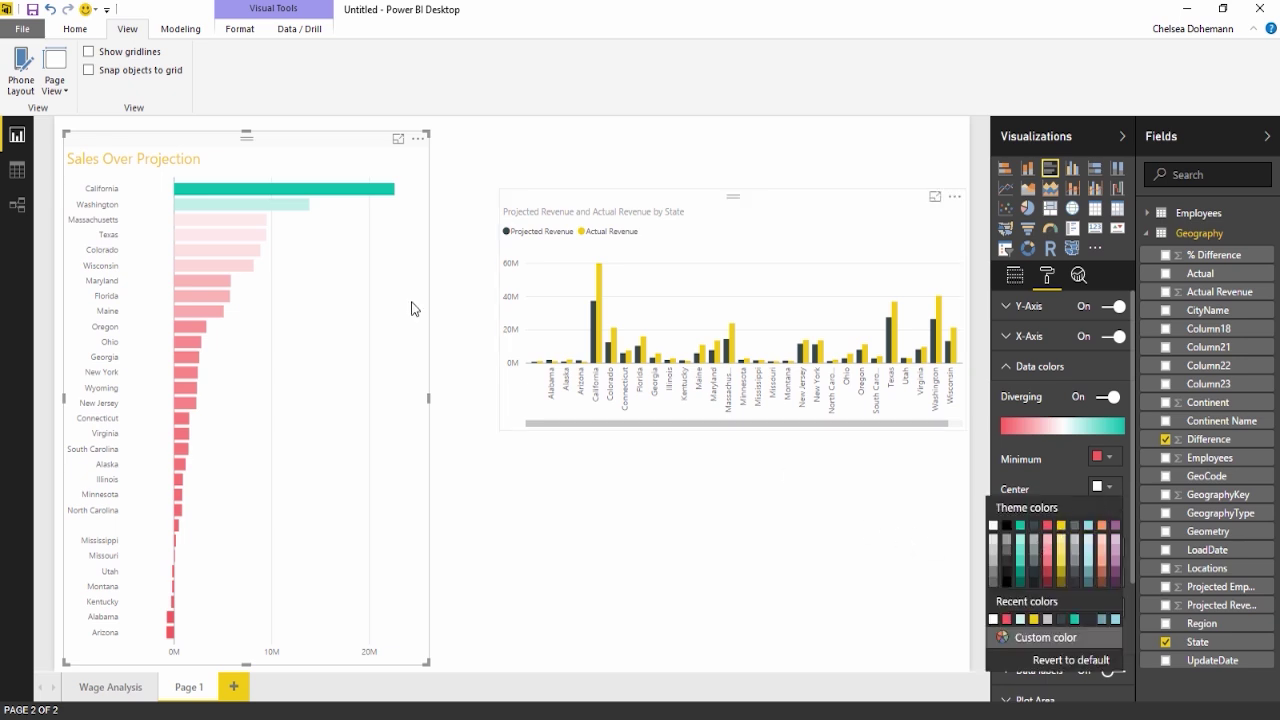
{"action": "left_click", "coordinate": [1076, 530]}
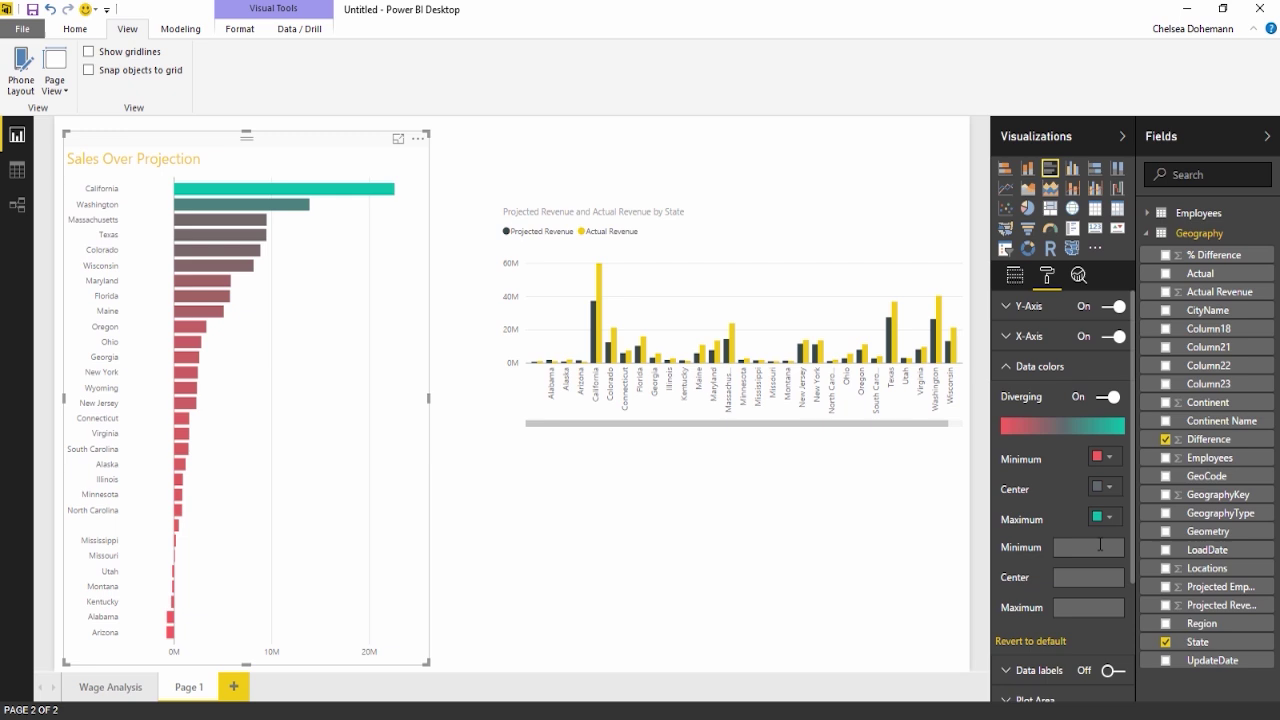
Step: Set the bar chart's diverging color scale values to minimum -1000000, center 100000 and maximum 8000000
{"action": "mouse_move", "coordinate": [375, 192]}
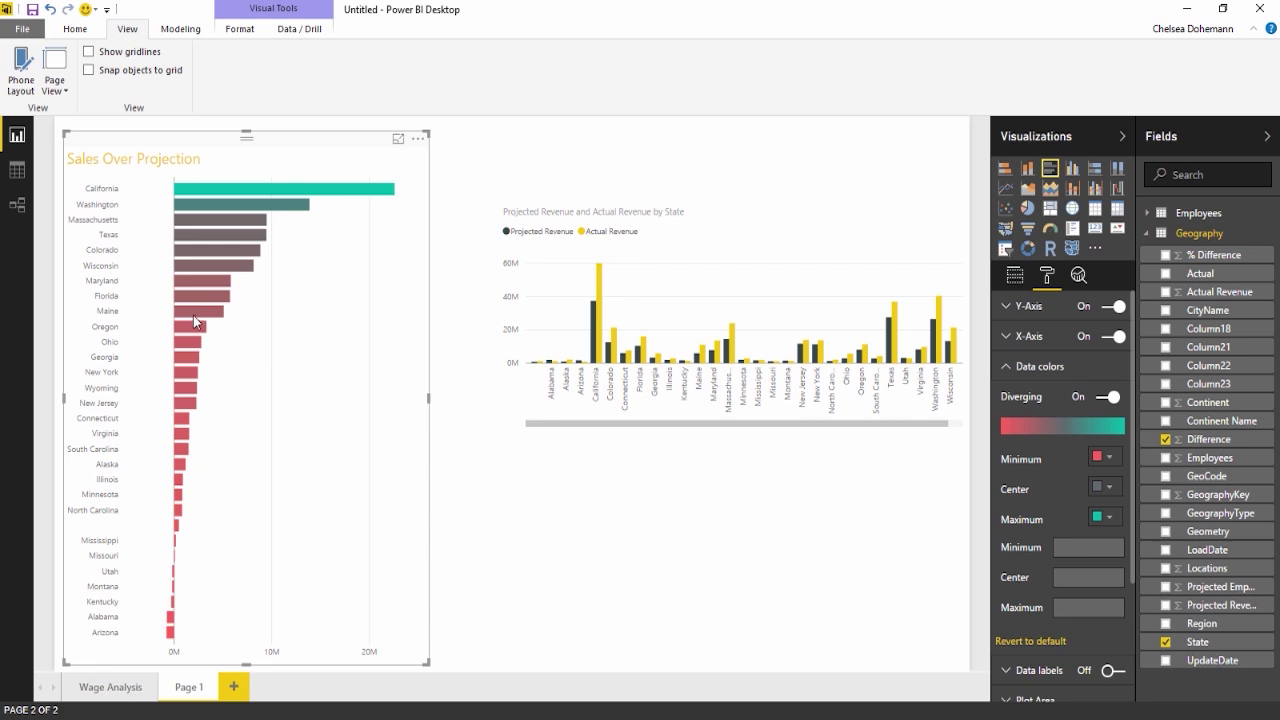
{"action": "left_click", "coordinate": [173, 568]}
{"action": "left_click", "coordinate": [173, 570]}
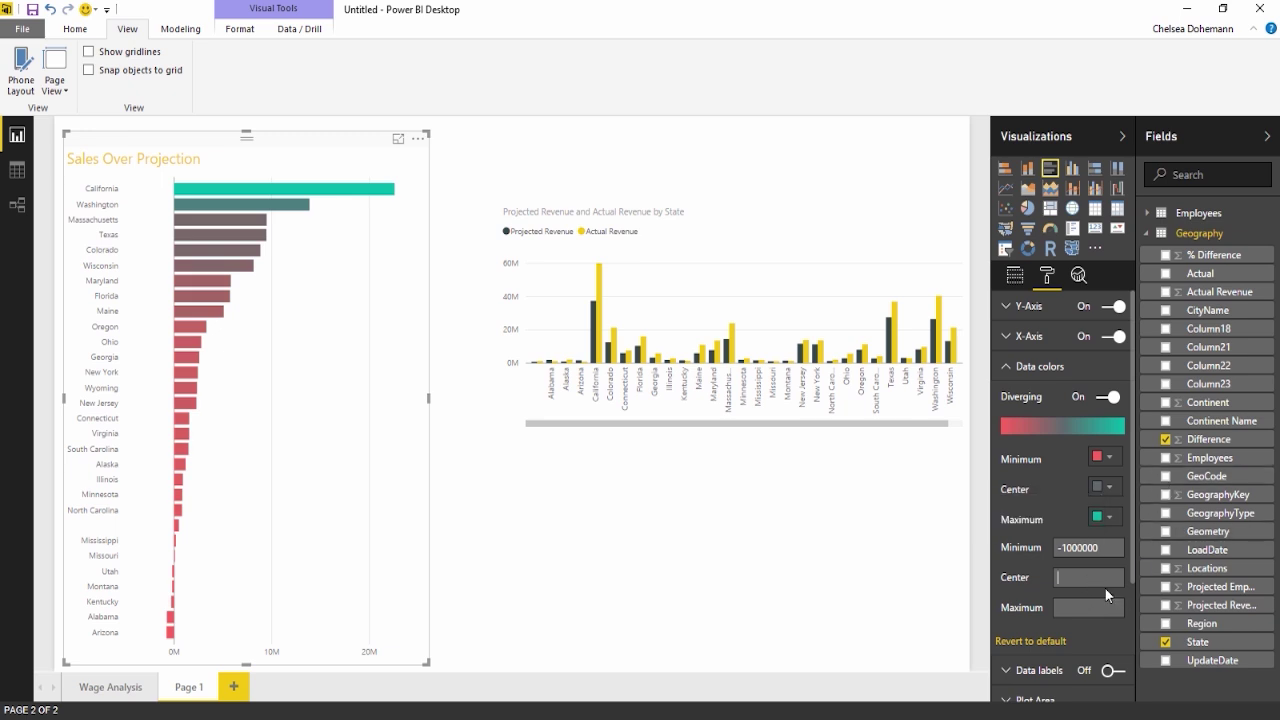
{"action": "left_click", "coordinate": [1105, 584]}
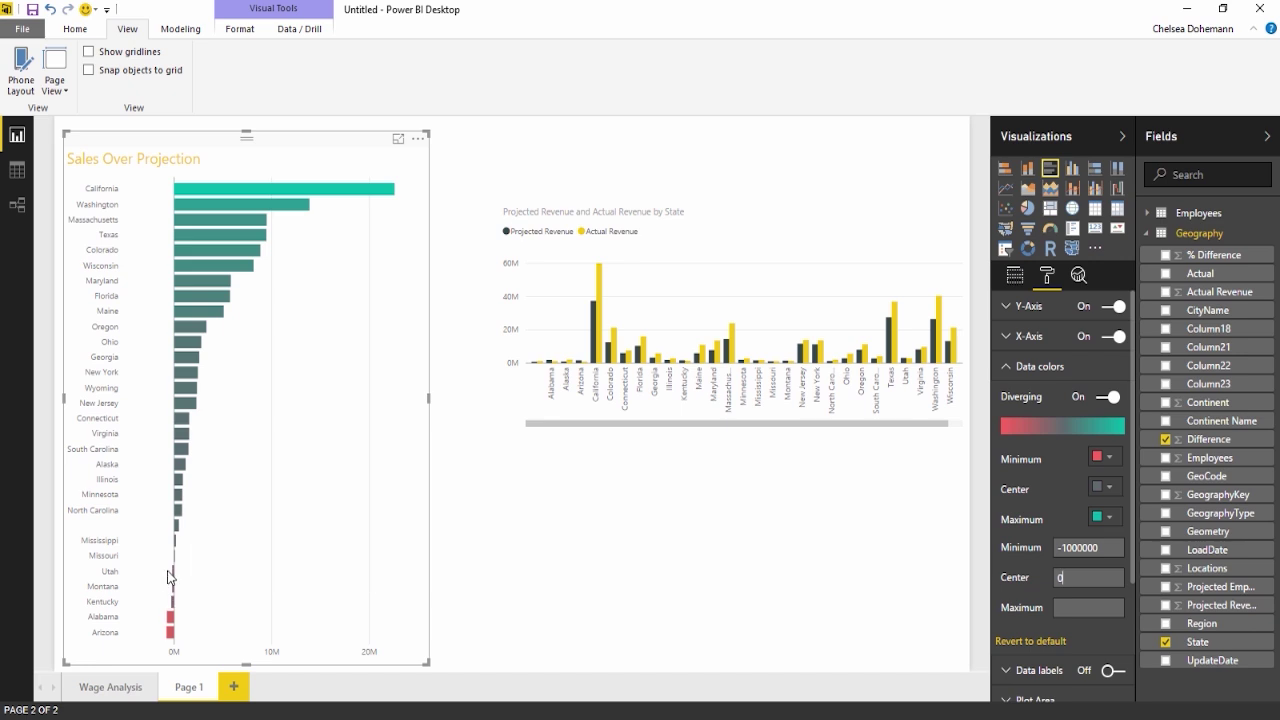
{"action": "mouse_move", "coordinate": [178, 596]}
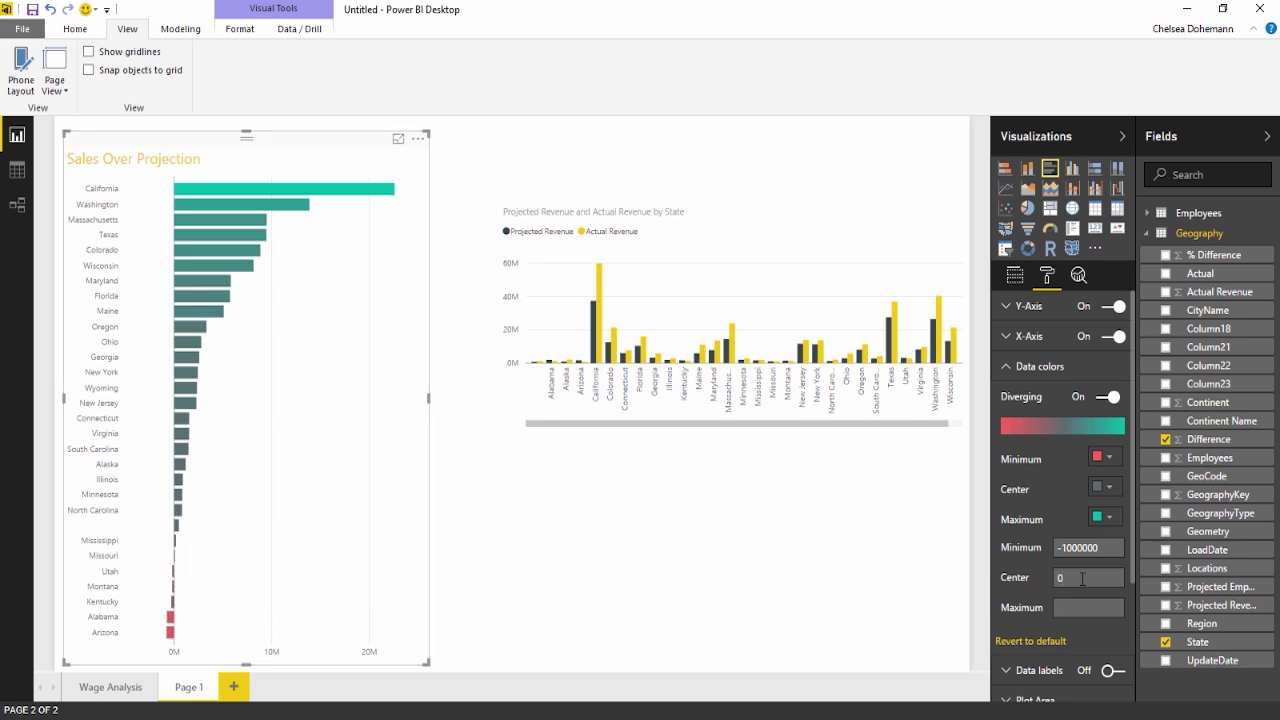
{"action": "left_click", "coordinate": [1058, 577]}
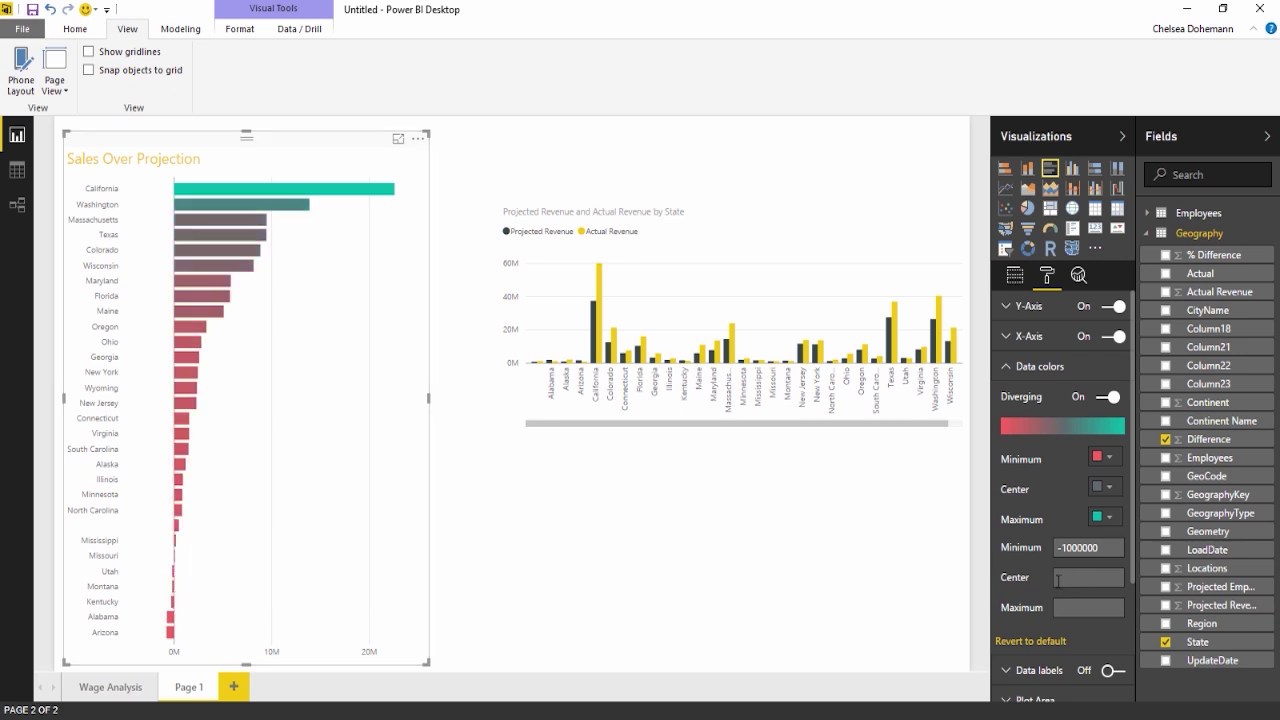
{"action": "type", "text": "000000"}
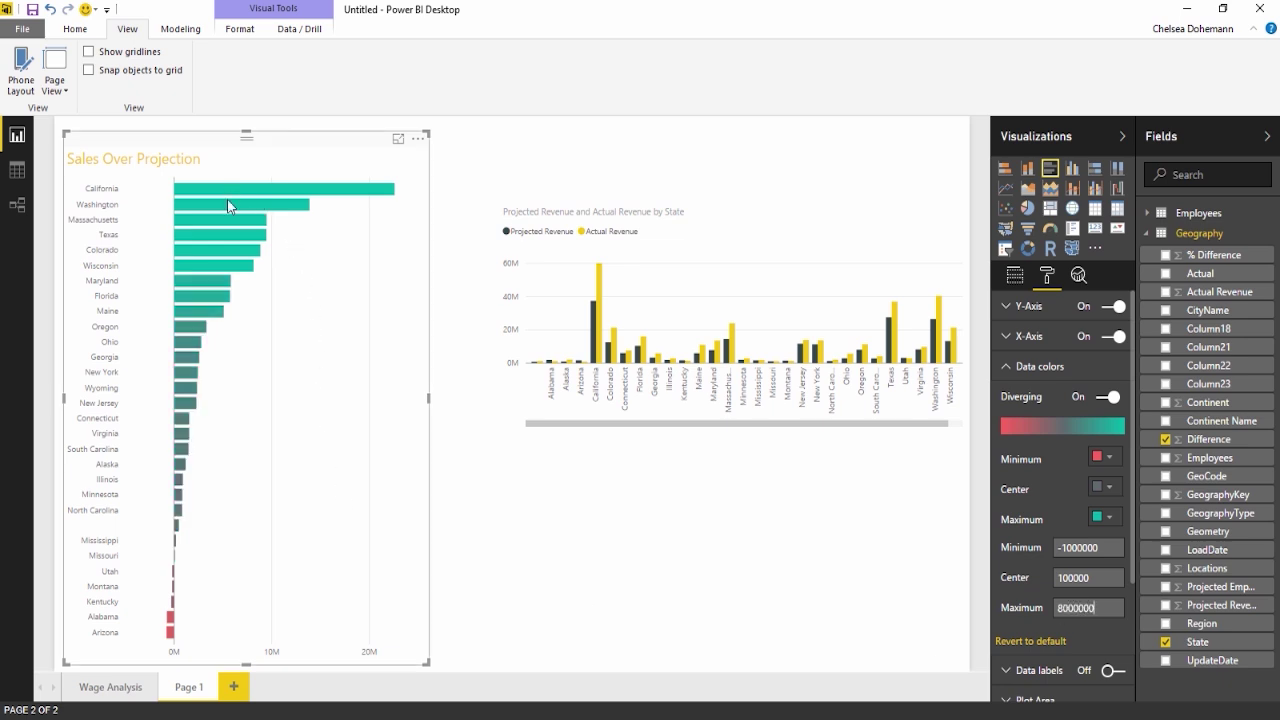
{"action": "mouse_move", "coordinate": [213, 297]}
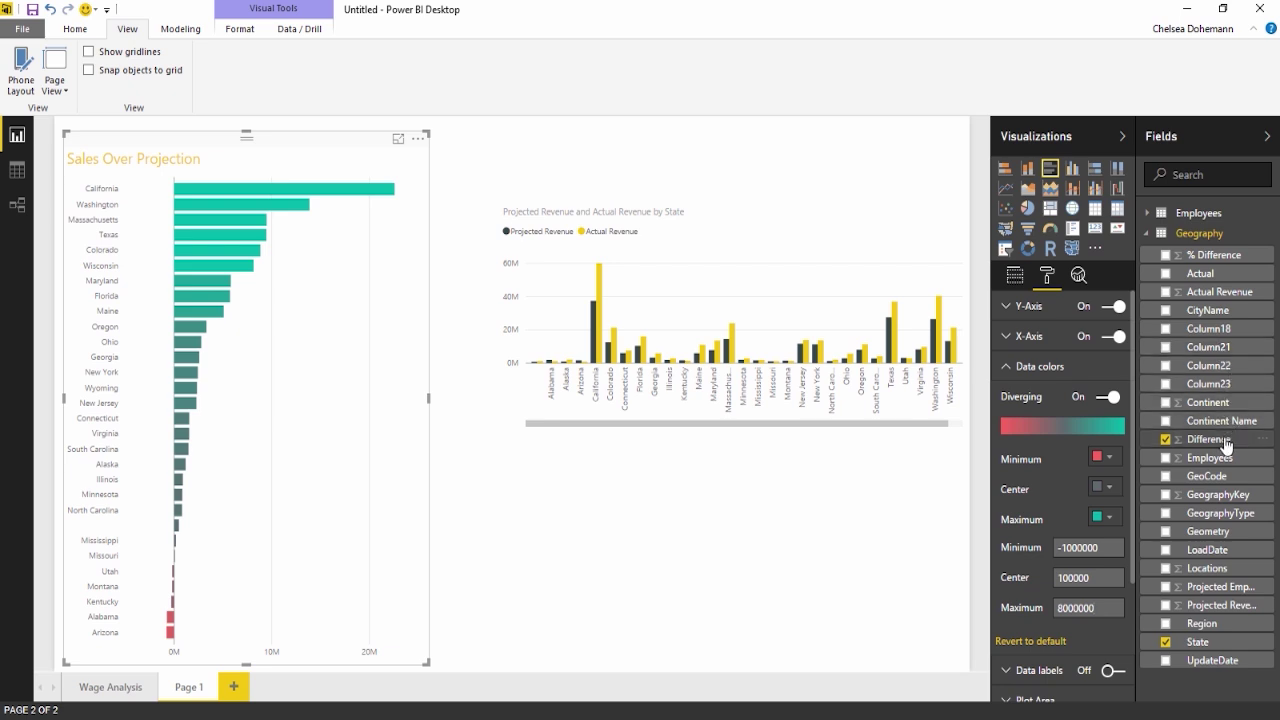
Step: Add a card showing Difference above the revenue chart and shrink it to fit the space there
{"action": "left_click", "coordinate": [682, 163]}
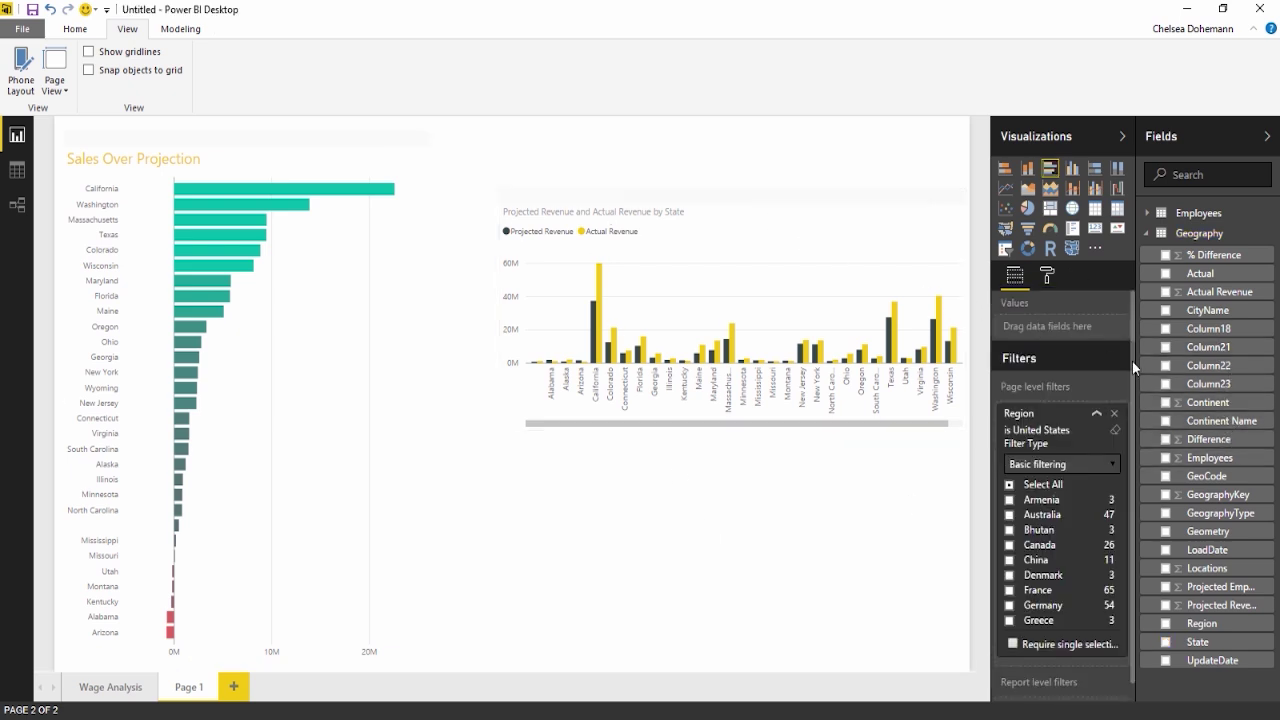
{"action": "left_click_drag", "start_coordinate": [1218, 435], "coordinate": [737, 145]}
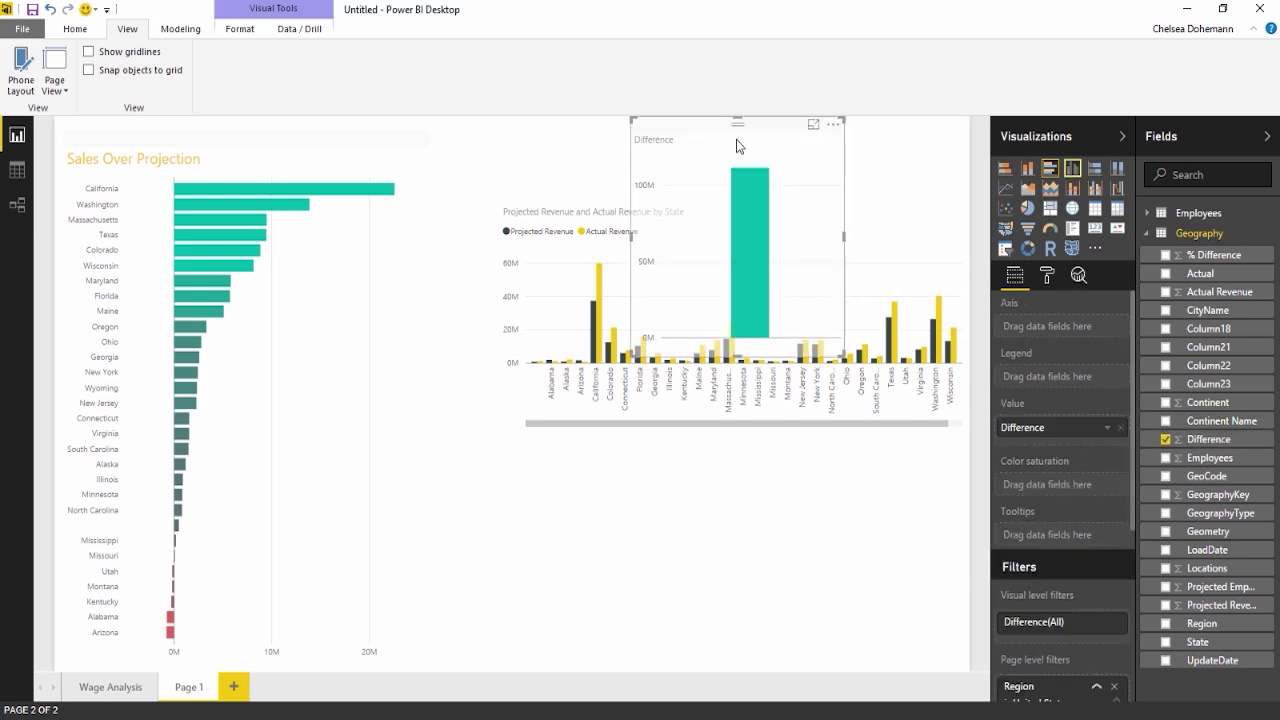
{"action": "left_click", "coordinate": [1097, 238]}
{"action": "left_click_drag", "start_coordinate": [843, 340], "coordinate": [786, 187]}
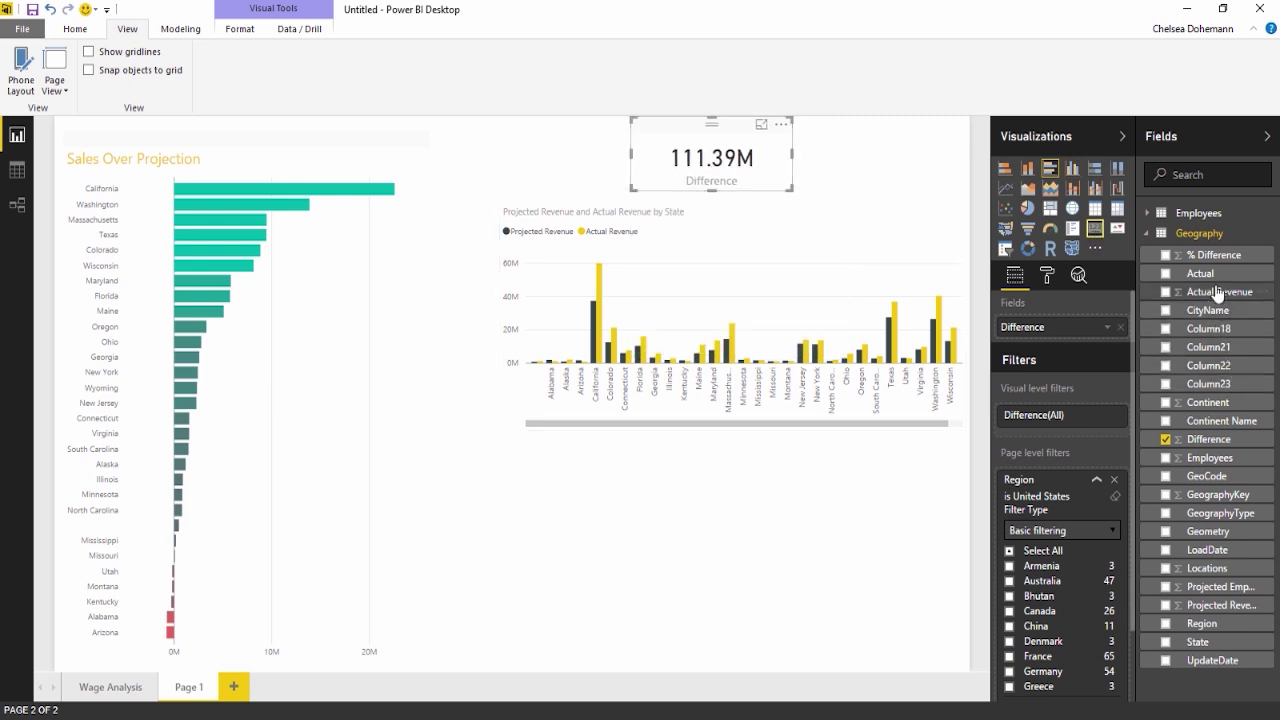
Step: Add a small % Difference card above the revenue chart and arrange it side by side with the Difference card
{"action": "left_click_drag", "start_coordinate": [1214, 255], "coordinate": [888, 158]}
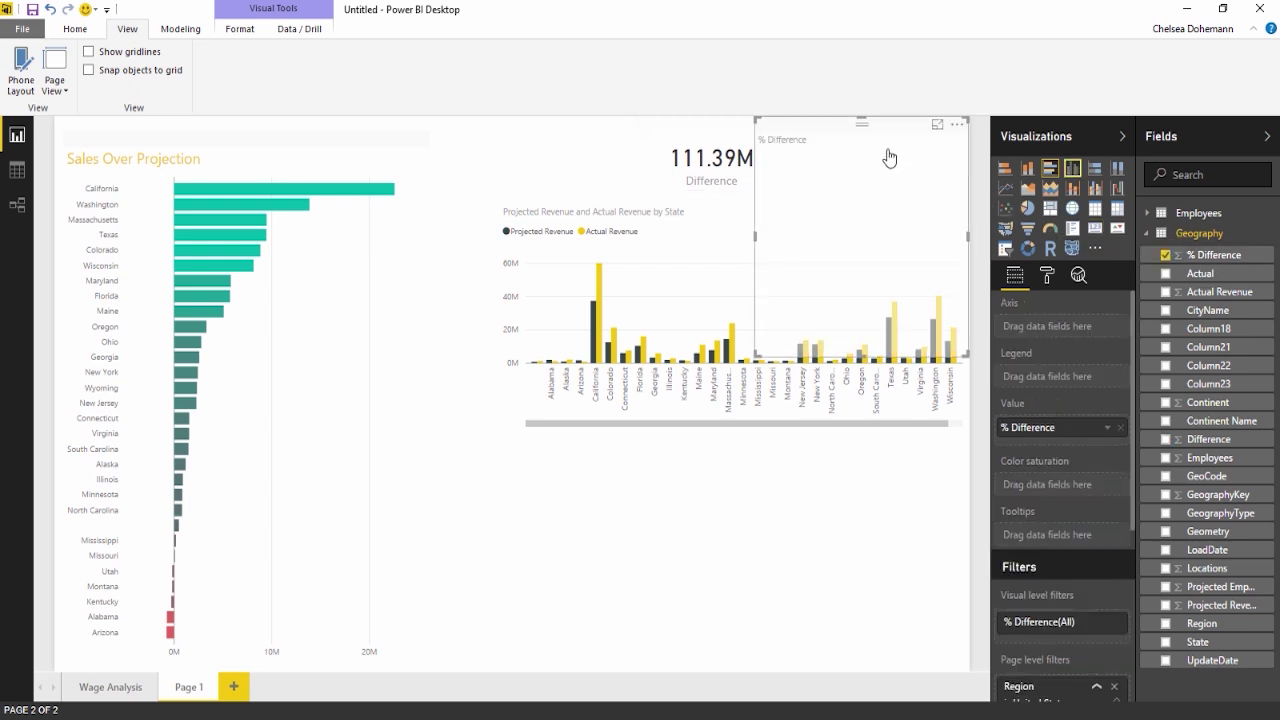
{"action": "left_click", "coordinate": [1095, 229]}
{"action": "left_click_drag", "start_coordinate": [946, 264], "coordinate": [936, 195]}
{"action": "left_click_drag", "start_coordinate": [757, 154], "coordinate": [817, 153]}
{"action": "left_click_drag", "start_coordinate": [877, 125], "coordinate": [850, 126]}
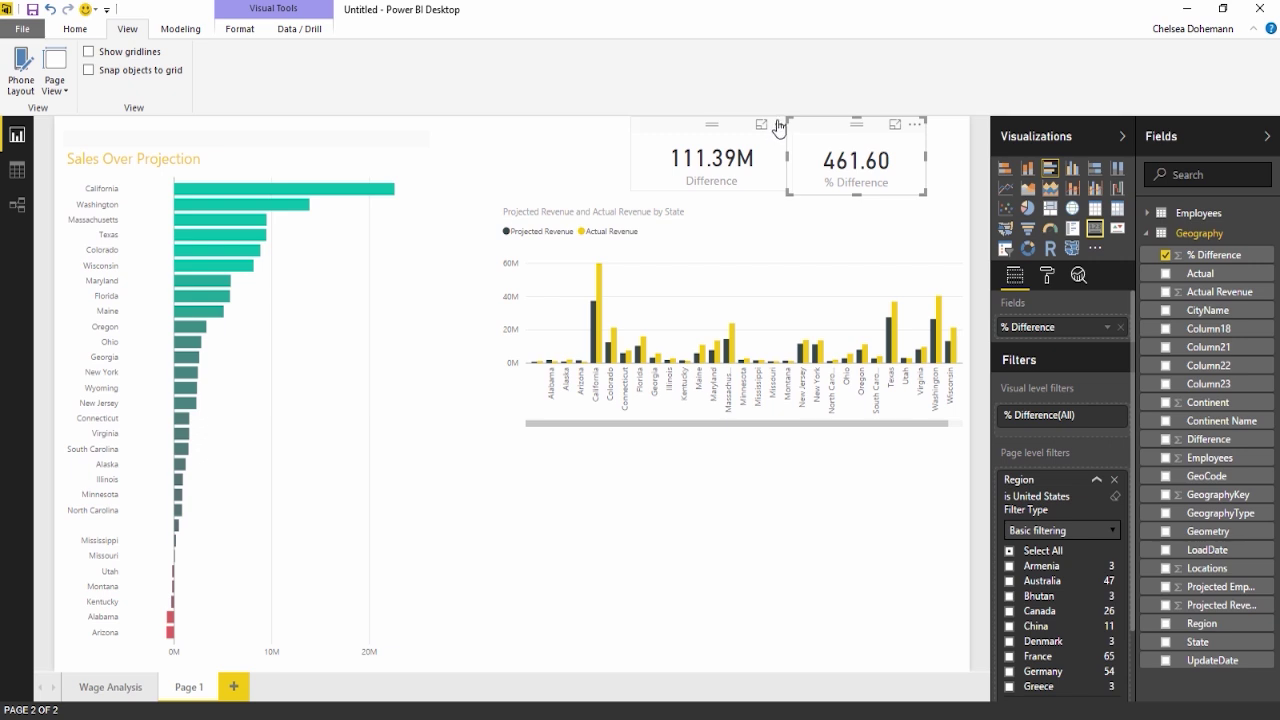
{"action": "left_click_drag", "start_coordinate": [775, 128], "coordinate": [760, 128]}
Step: Summarize the % Difference card as an average and format the % Difference field as a percentage
{"action": "left_click", "coordinate": [800, 133]}
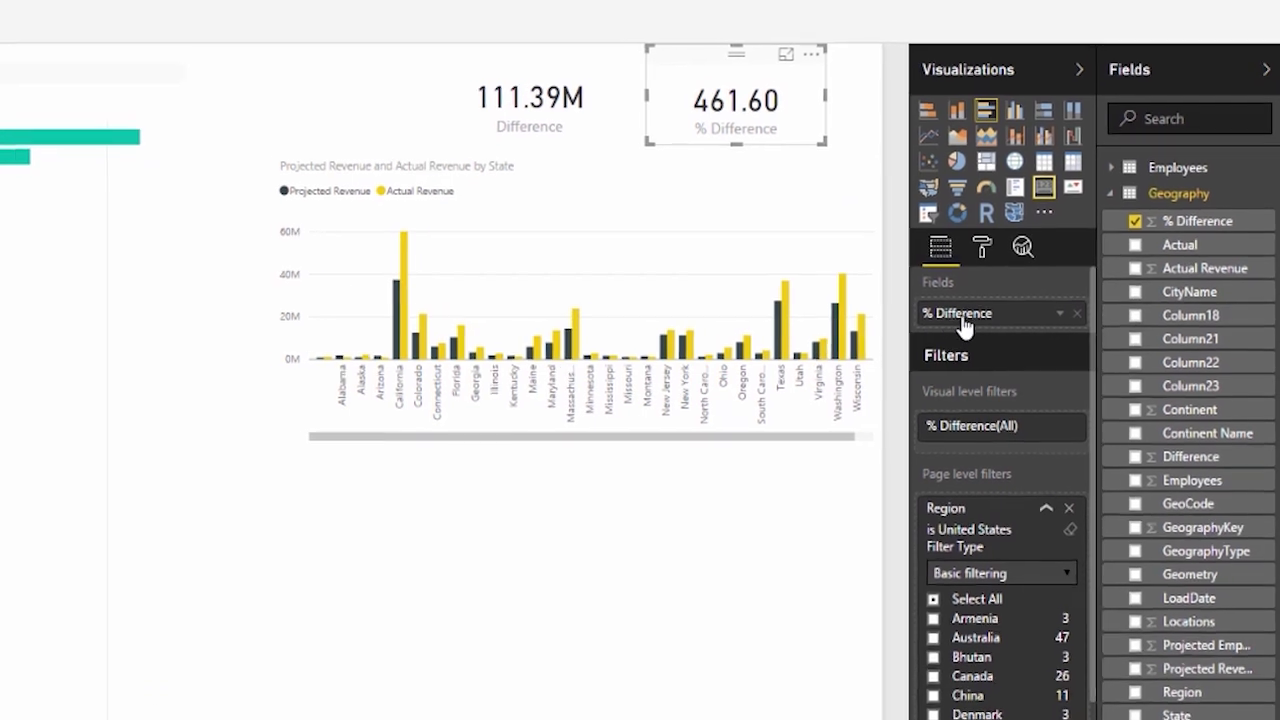
{"action": "left_click", "coordinate": [1072, 318]}
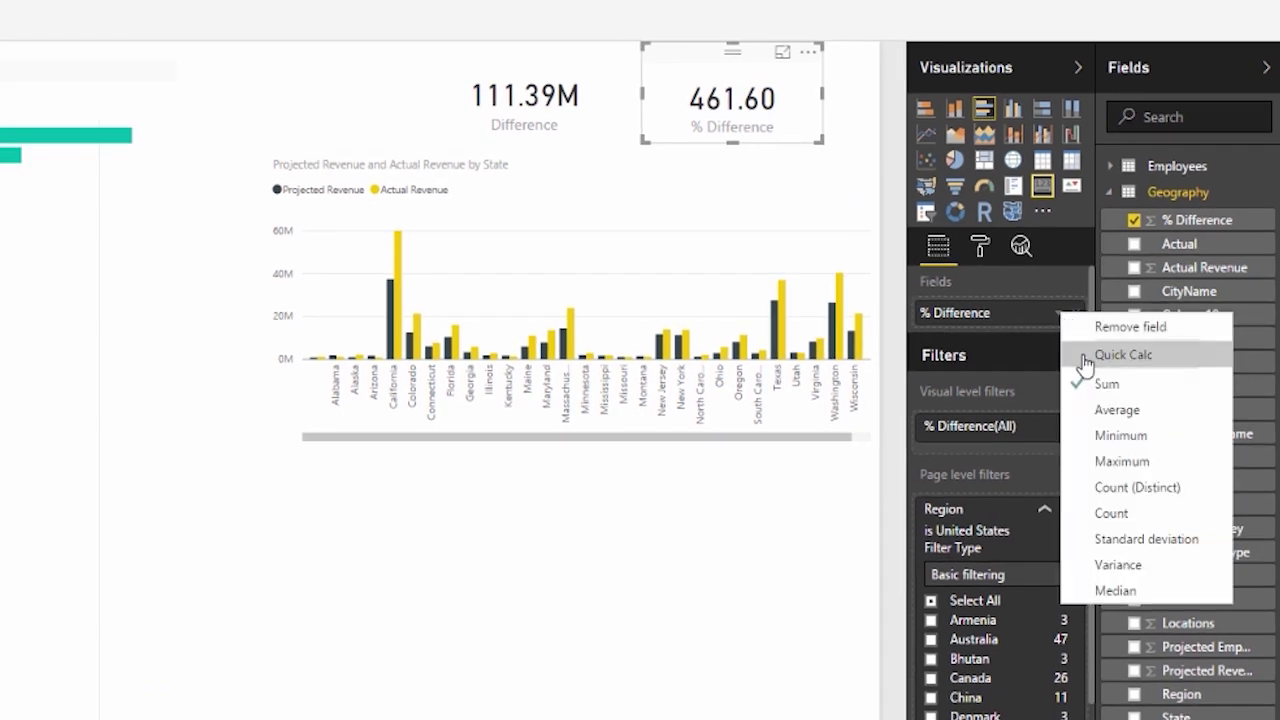
{"action": "left_click", "coordinate": [1110, 418]}
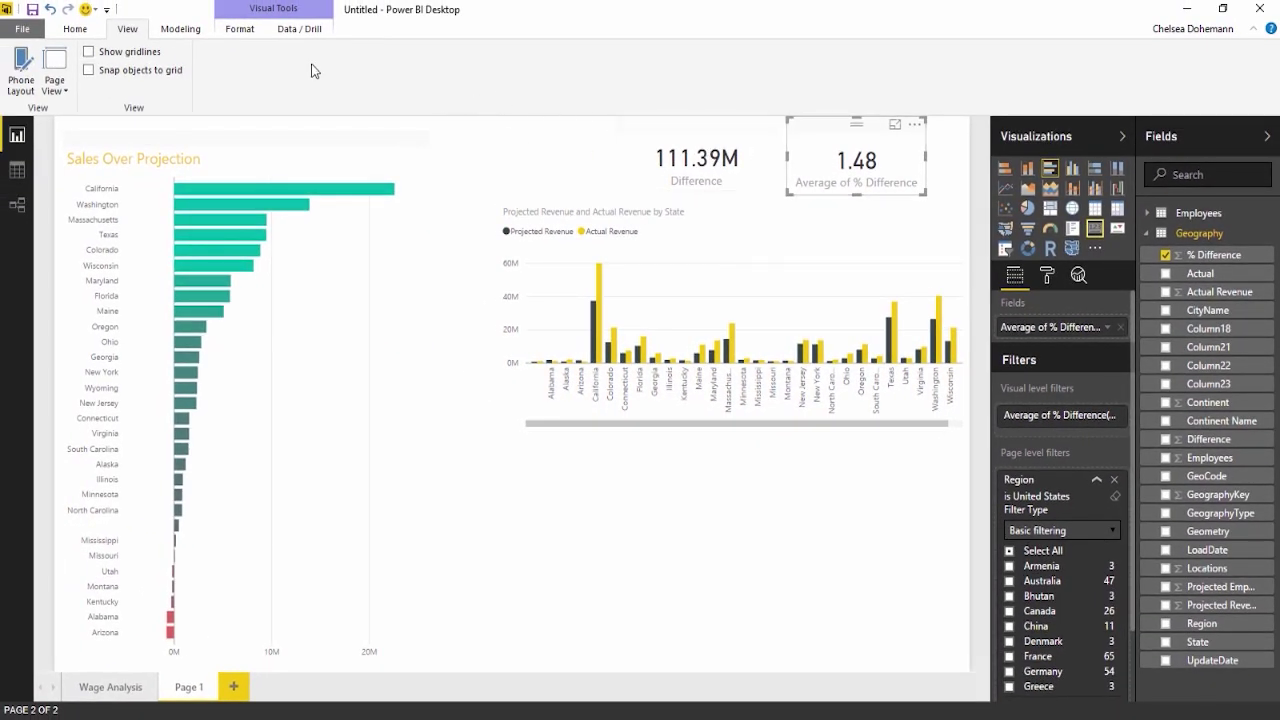
{"action": "left_click", "coordinate": [199, 31]}
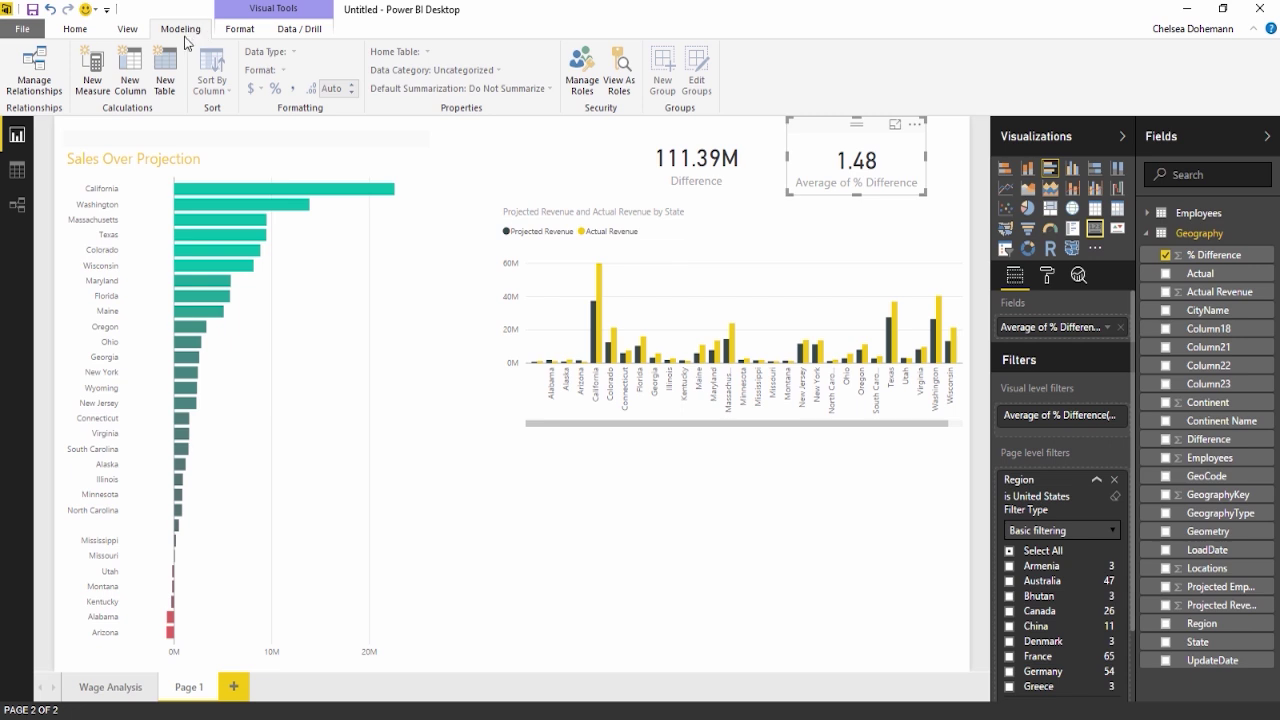
{"action": "left_click", "coordinate": [1233, 260]}
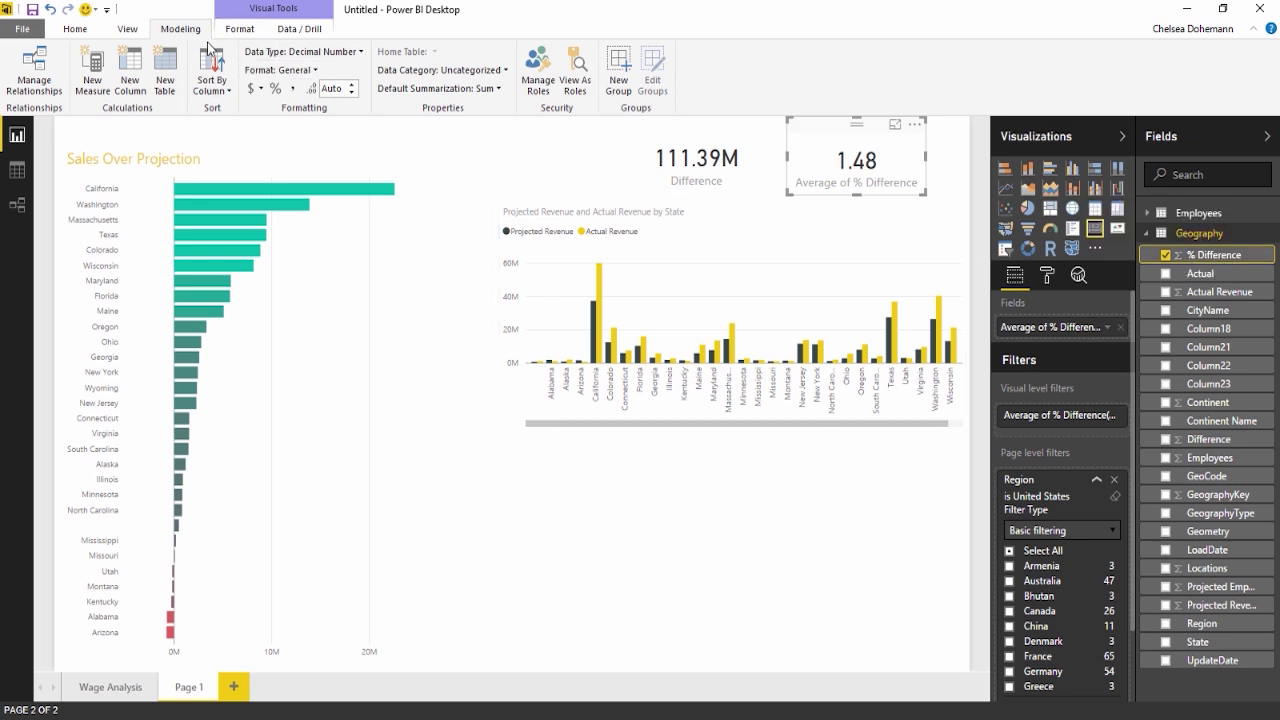
{"action": "left_click", "coordinate": [274, 90]}
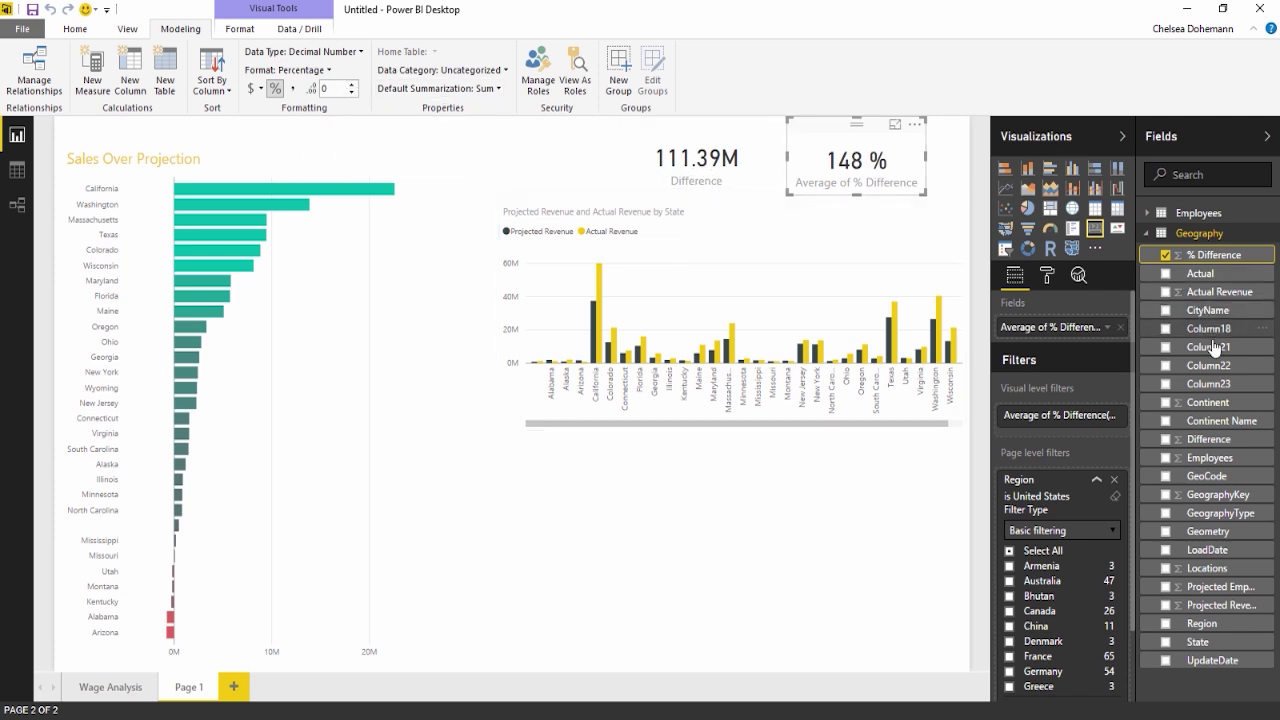
Step: Format the Difference field as currency with the $ English (United States) symbol
{"action": "left_click", "coordinate": [1191, 445]}
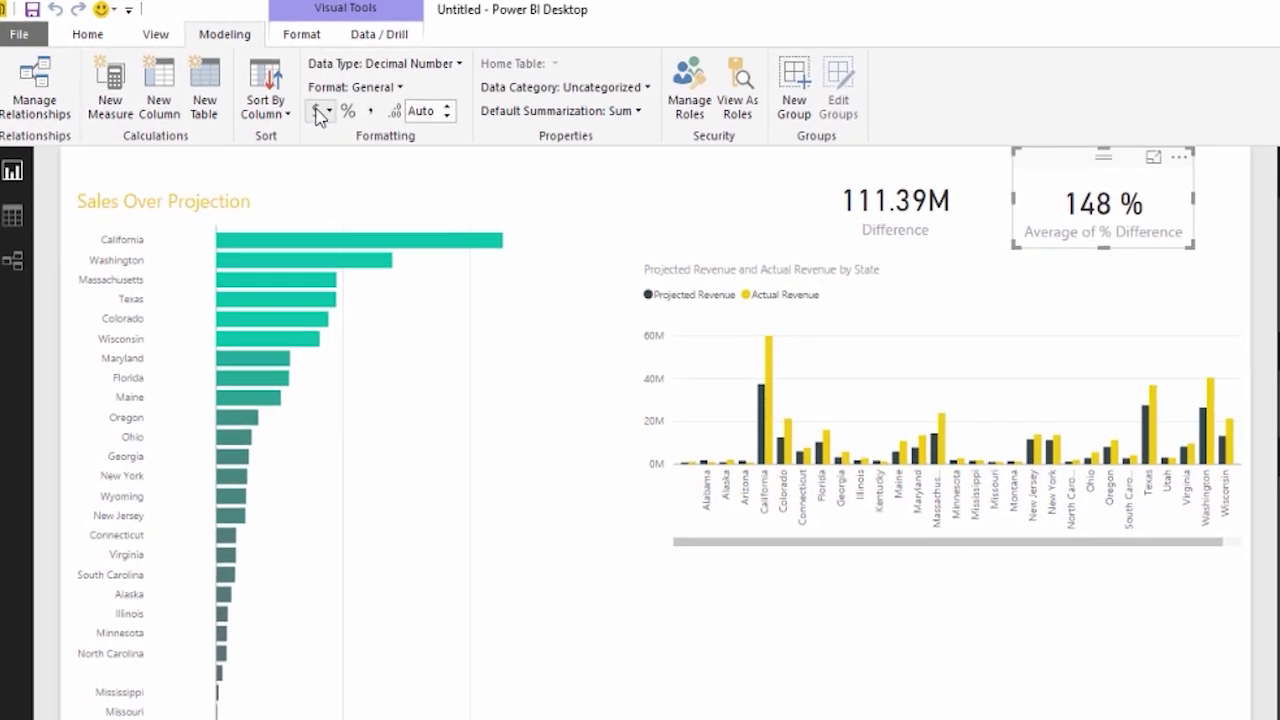
{"action": "left_click", "coordinate": [311, 111]}
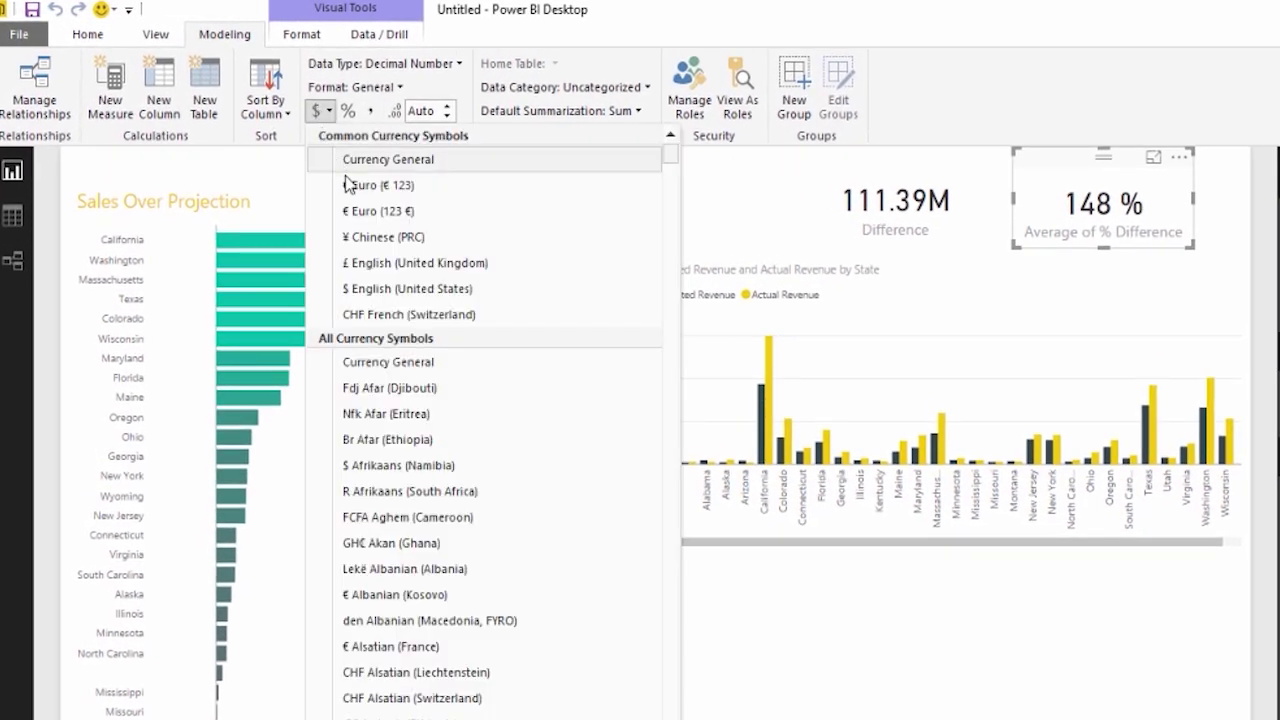
{"action": "left_click", "coordinate": [422, 293]}
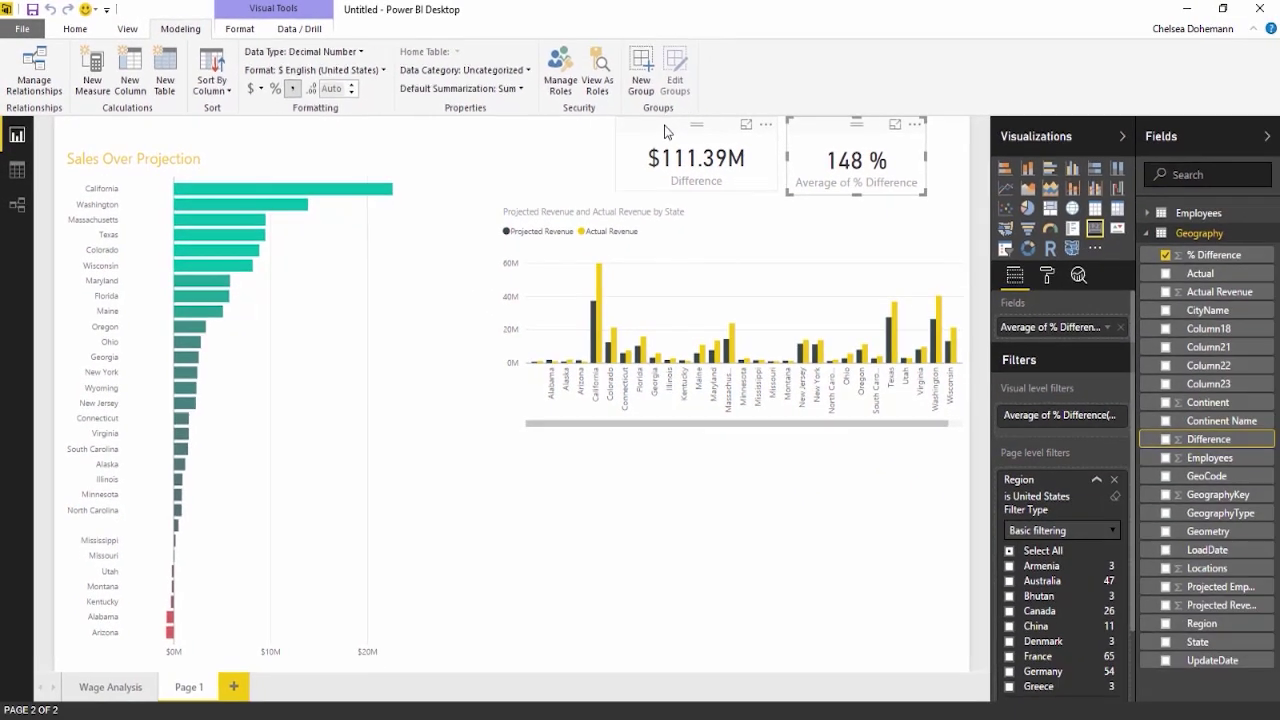
Step: Turn on the border for both the Difference card and the Average of % Difference card
{"action": "left_click", "coordinate": [780, 160]}
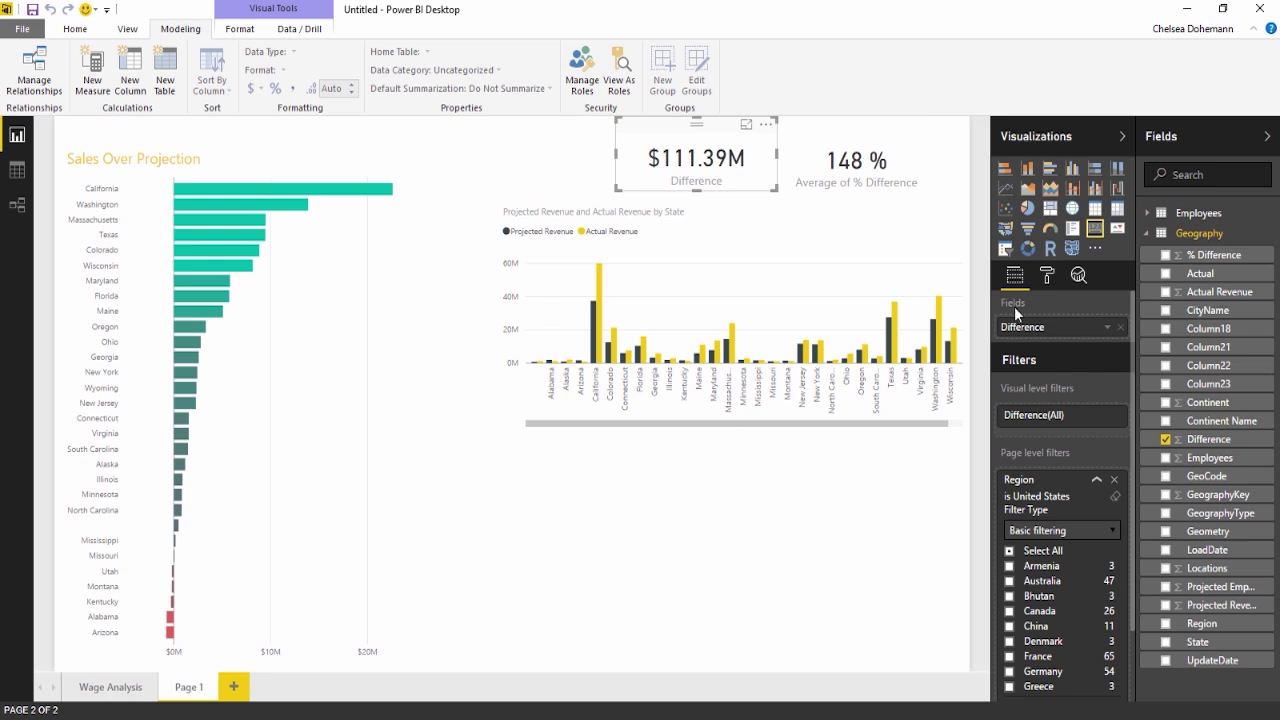
{"action": "left_click", "coordinate": [1047, 278]}
{"action": "left_click", "coordinate": [1118, 520]}
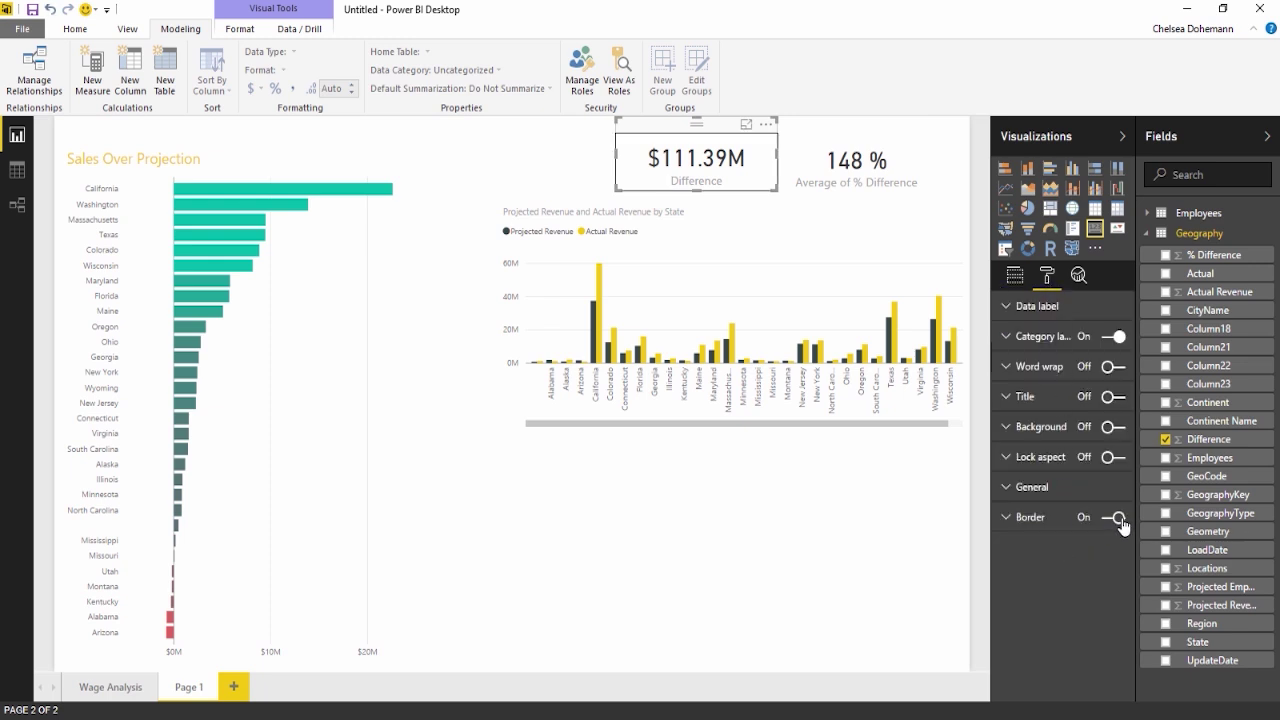
{"action": "left_click", "coordinate": [836, 126]}
{"action": "left_click", "coordinate": [1116, 518]}
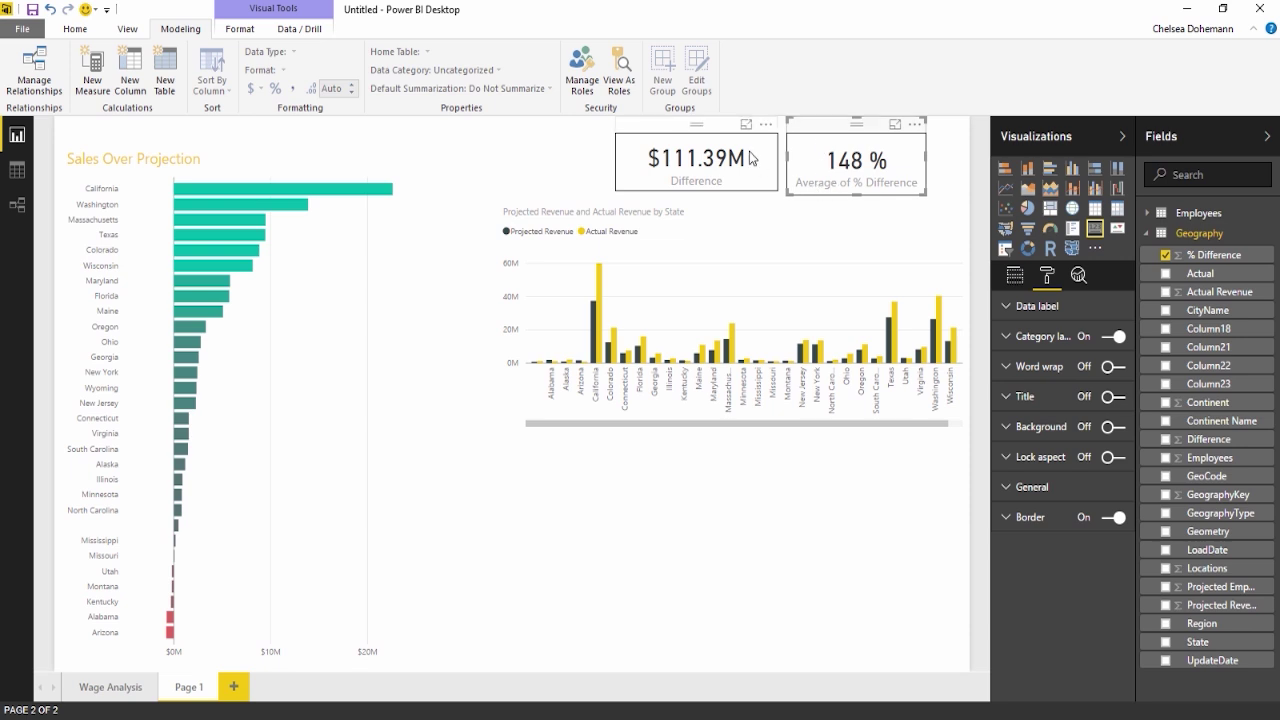
Step: Trim the Average of % Difference card's height, then narrow the Difference card to a similar size and move it closer
{"action": "left_click_drag", "start_coordinate": [857, 193], "coordinate": [861, 198]}
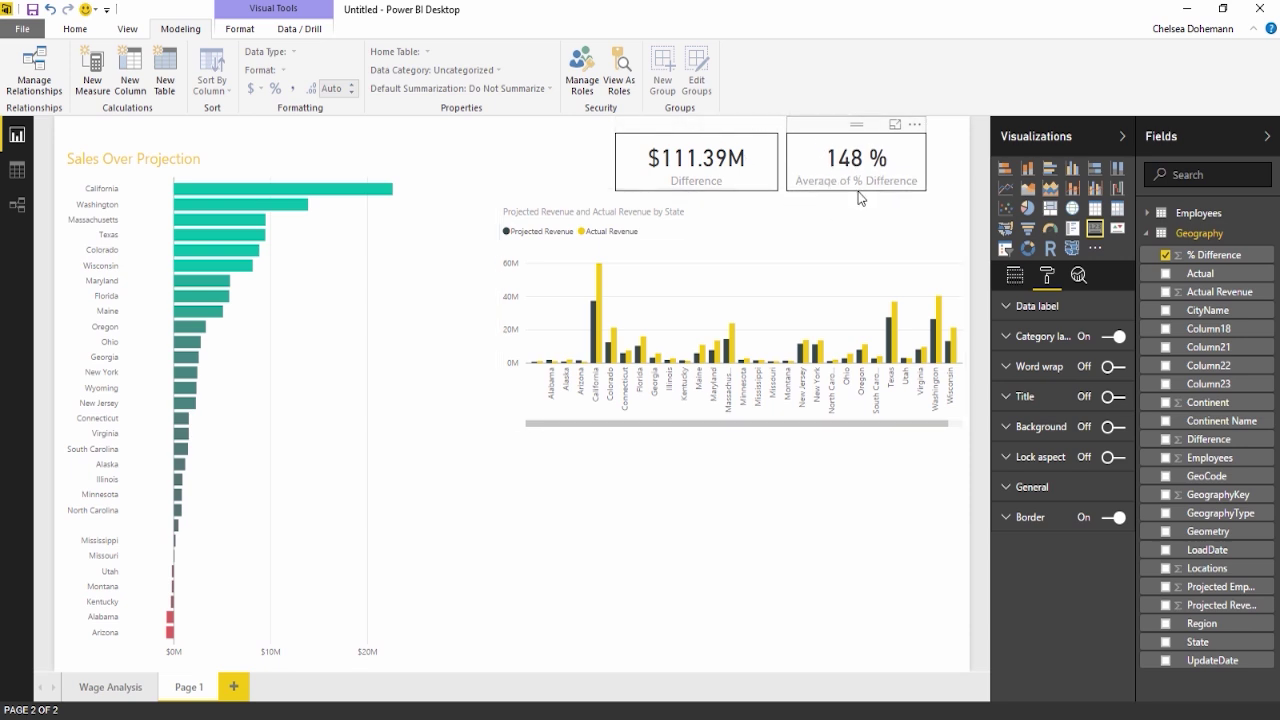
{"action": "left_click", "coordinate": [760, 178]}
{"action": "left_click_drag", "start_coordinate": [777, 155], "coordinate": [755, 160]}
{"action": "left_click_drag", "start_coordinate": [655, 133], "coordinate": [674, 133]}
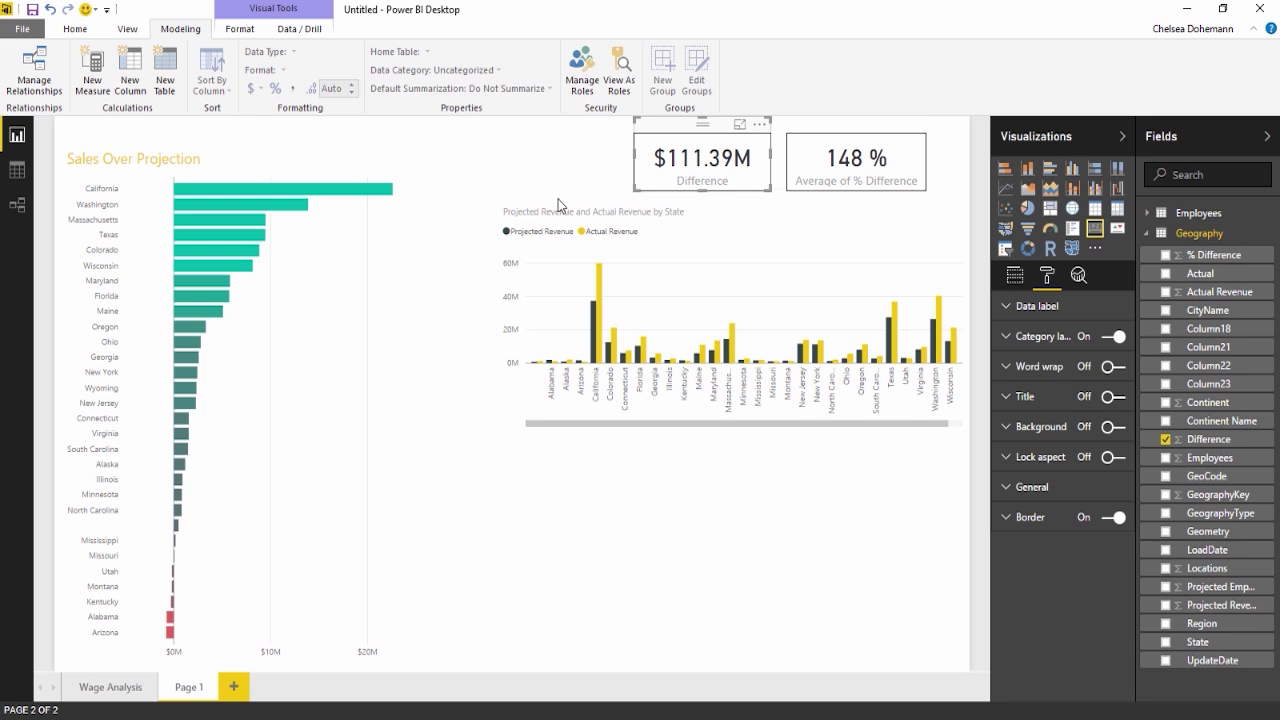
Step: Lower the revenue-by-state column chart's top edge and widen it toward the Sales Over Projection chart
{"action": "left_click_drag", "start_coordinate": [566, 194], "coordinate": [560, 205]}
{"action": "left_click_drag", "start_coordinate": [504, 315], "coordinate": [412, 316]}
{"action": "left_click", "coordinate": [570, 172]}
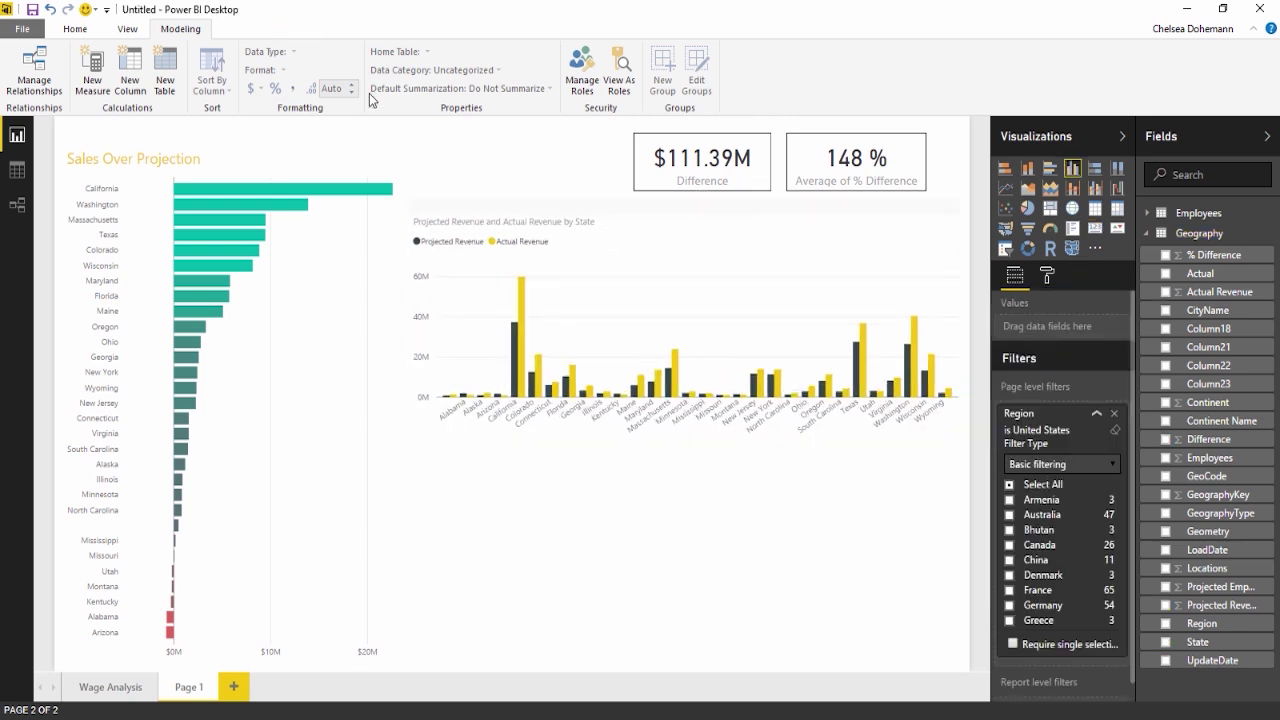
Step: Show the page gridlines and enable snapping objects to the grid
{"action": "left_click", "coordinate": [135, 30]}
{"action": "left_click", "coordinate": [105, 52]}
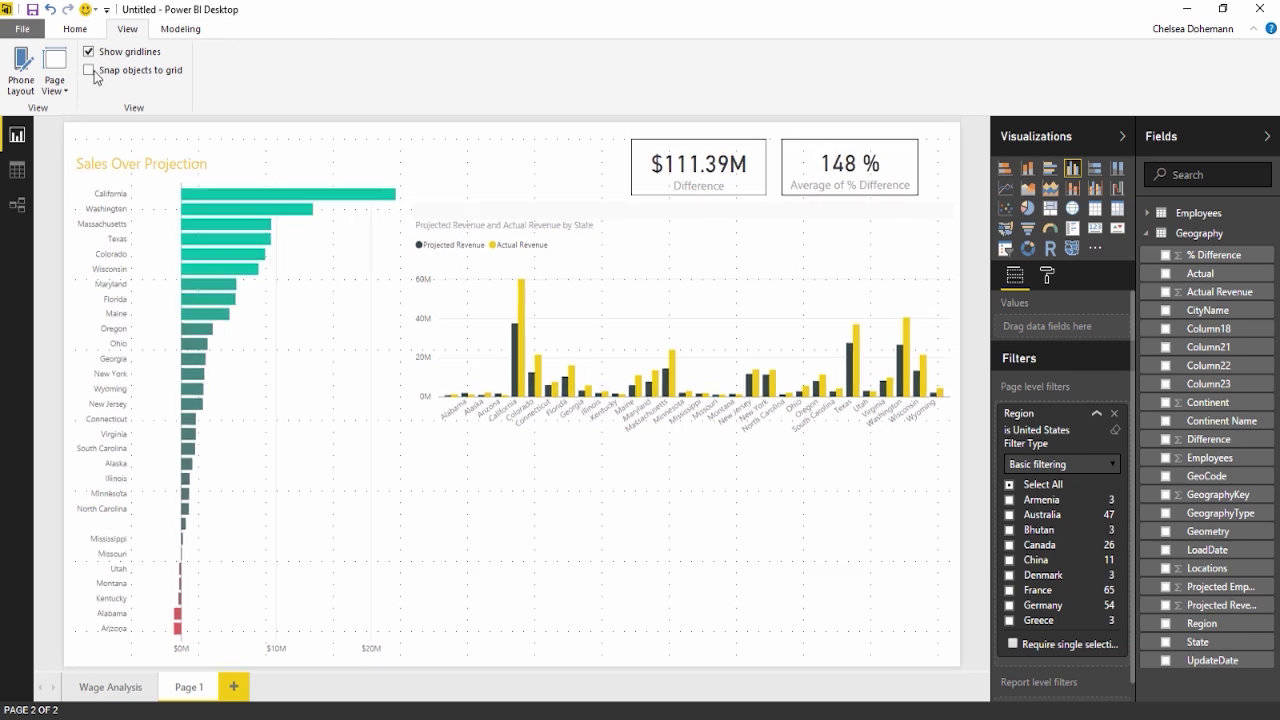
{"action": "left_click", "coordinate": [91, 72]}
Step: Move and widen the Difference and Average of % Difference cards into equal-width boxes side by side above the revenue chart
{"action": "left_click_drag", "start_coordinate": [686, 140], "coordinate": [590, 135]}
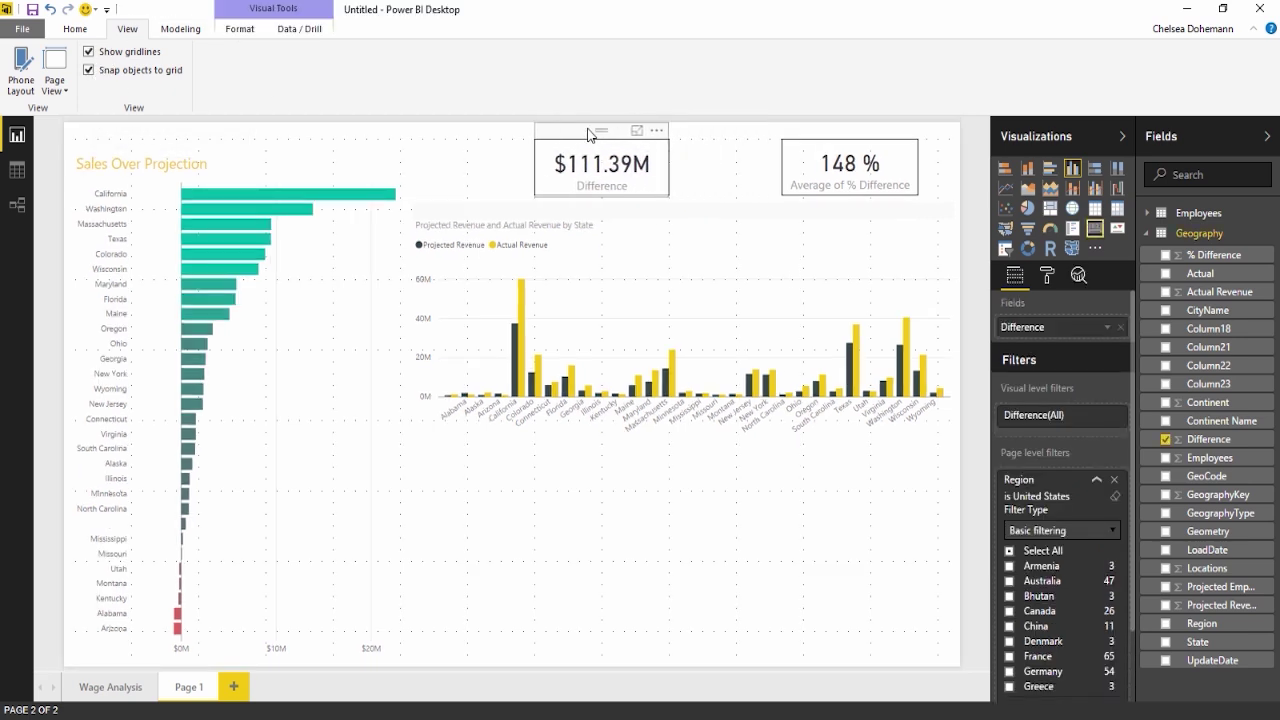
{"action": "left_click_drag", "start_coordinate": [669, 160], "coordinate": [736, 163]}
{"action": "left_click_drag", "start_coordinate": [853, 137], "coordinate": [800, 132]}
{"action": "left_click_drag", "start_coordinate": [881, 170], "coordinate": [936, 164]}
{"action": "left_click_drag", "start_coordinate": [737, 160], "coordinate": [725, 165]}
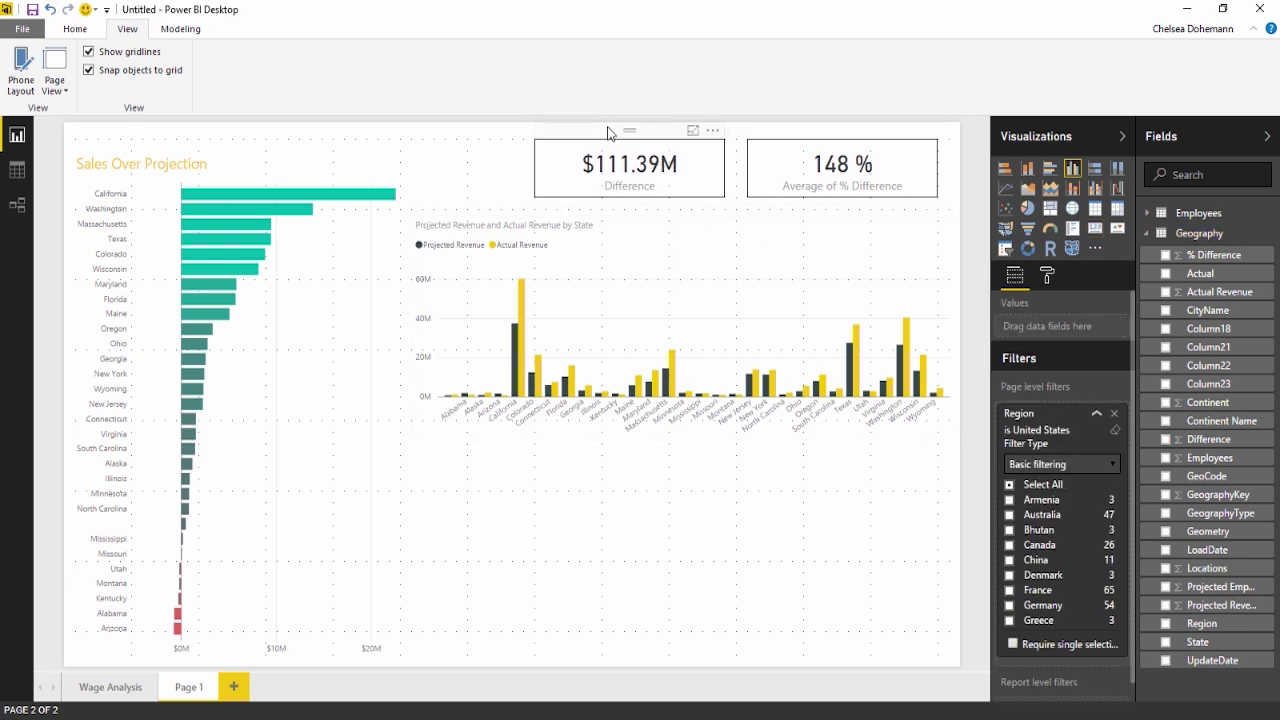
Step: Turn off the category label of the Difference card
{"action": "left_click", "coordinate": [640, 193]}
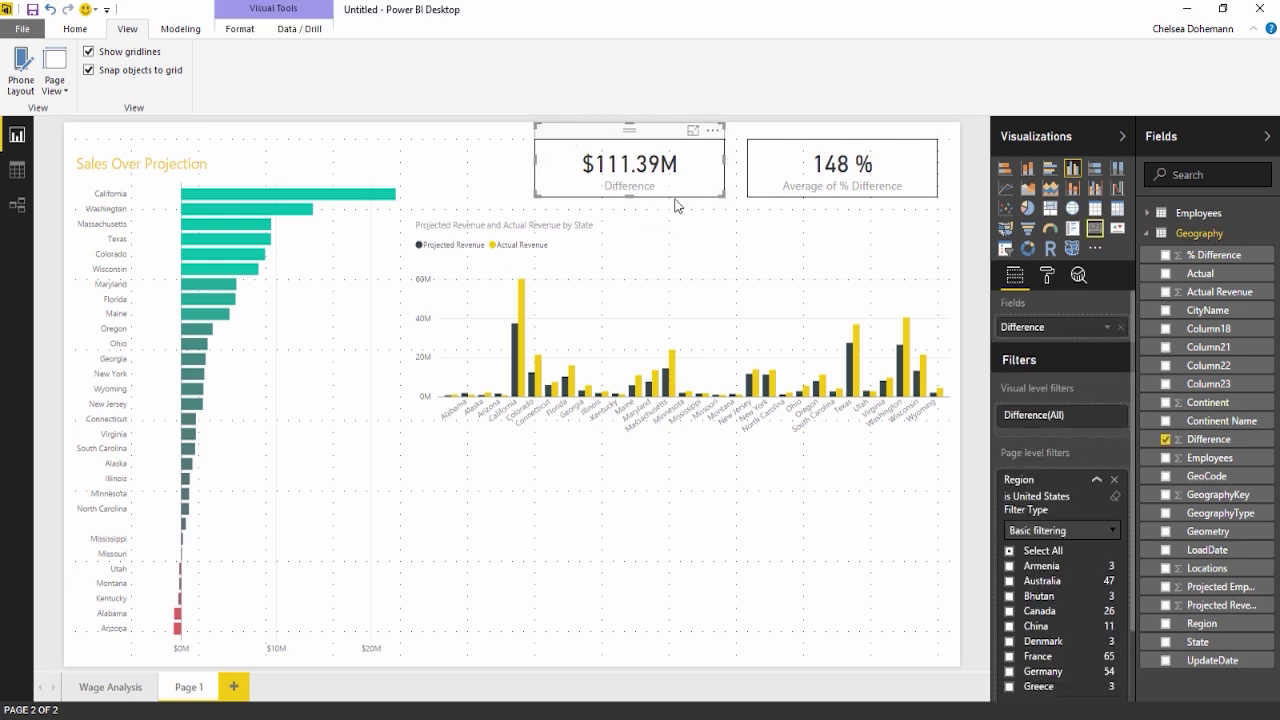
{"action": "left_click", "coordinate": [1047, 278]}
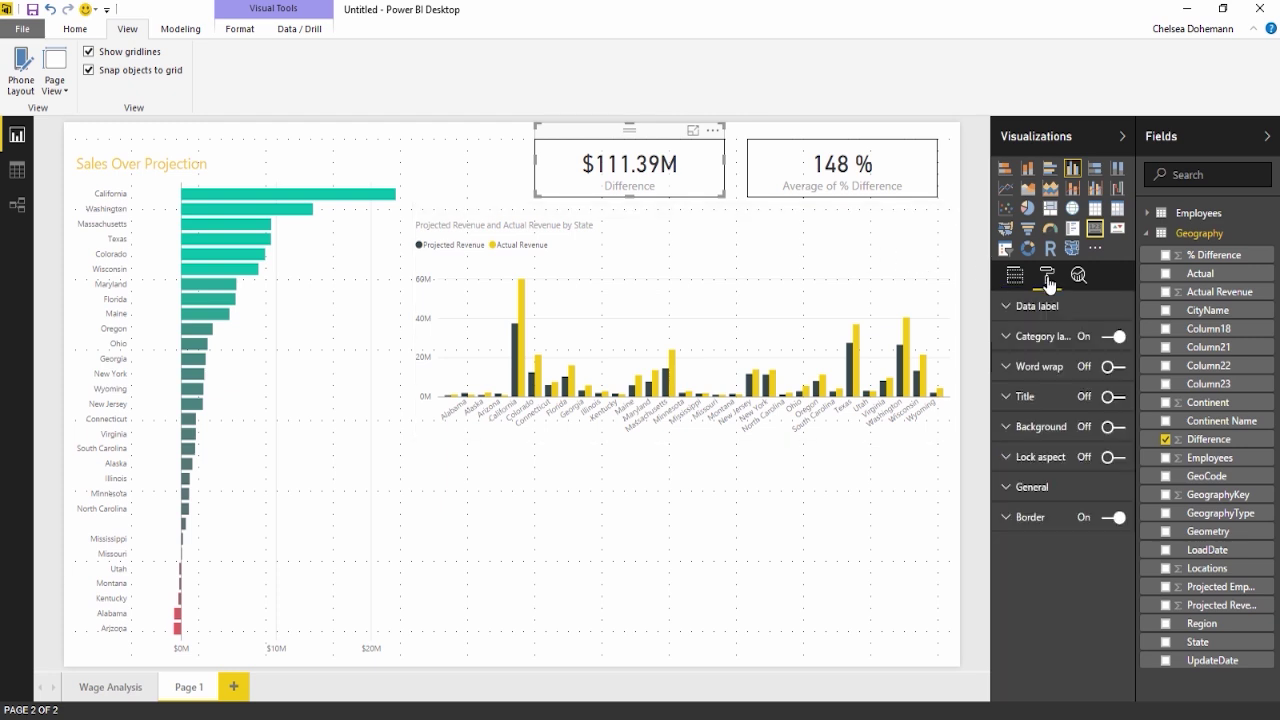
{"action": "left_click", "coordinate": [1018, 346]}
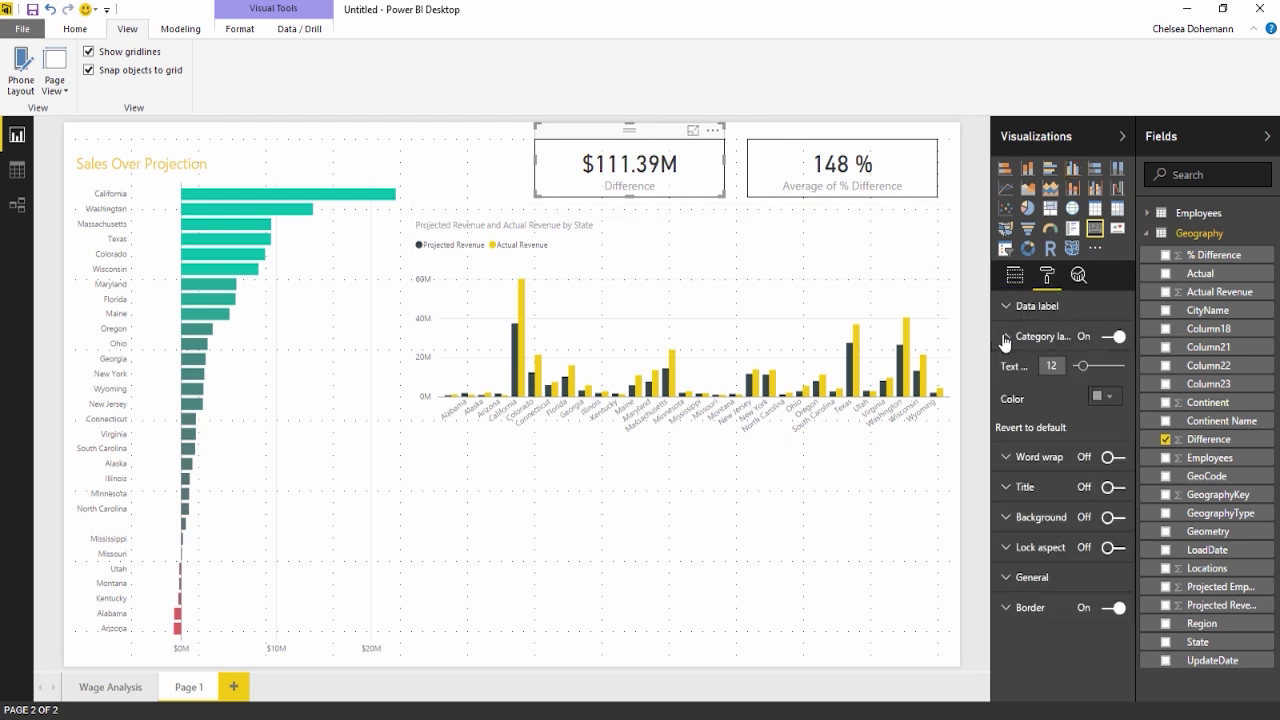
{"action": "left_click", "coordinate": [1106, 339]}
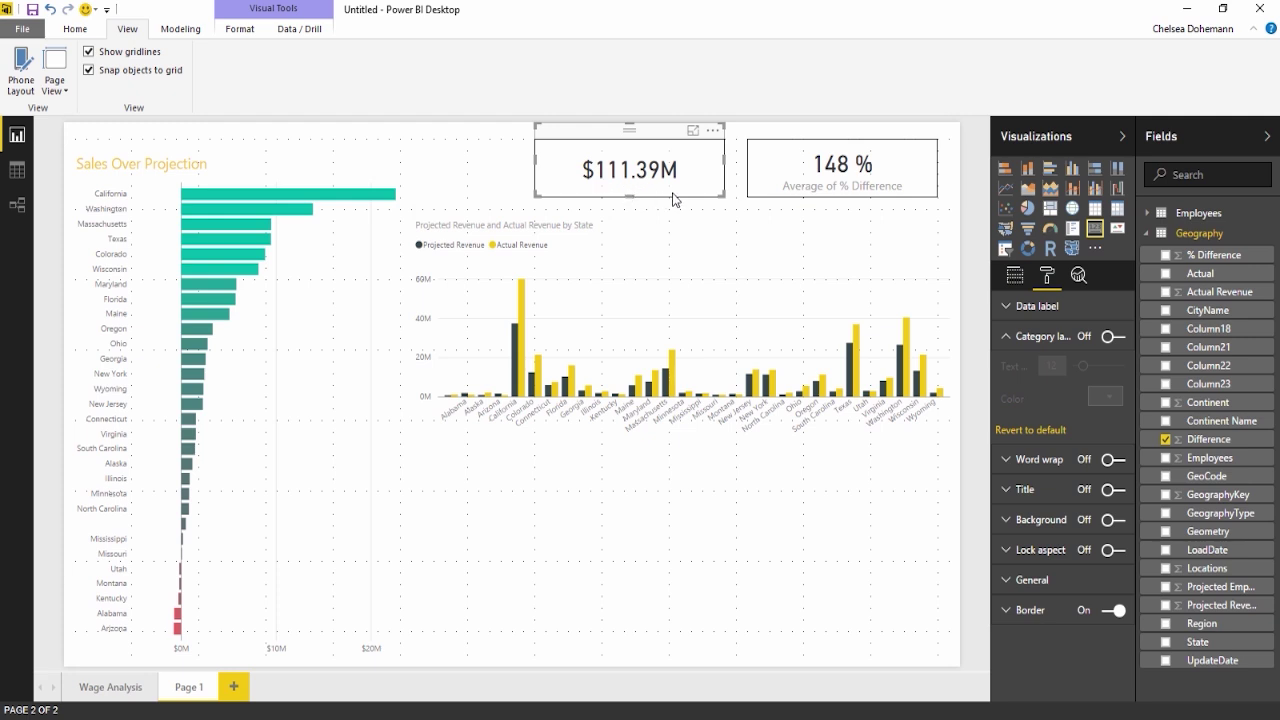
Step: Turn on the Difference card's title and set its text to "Sales over Projection"
{"action": "left_click", "coordinate": [1022, 490]}
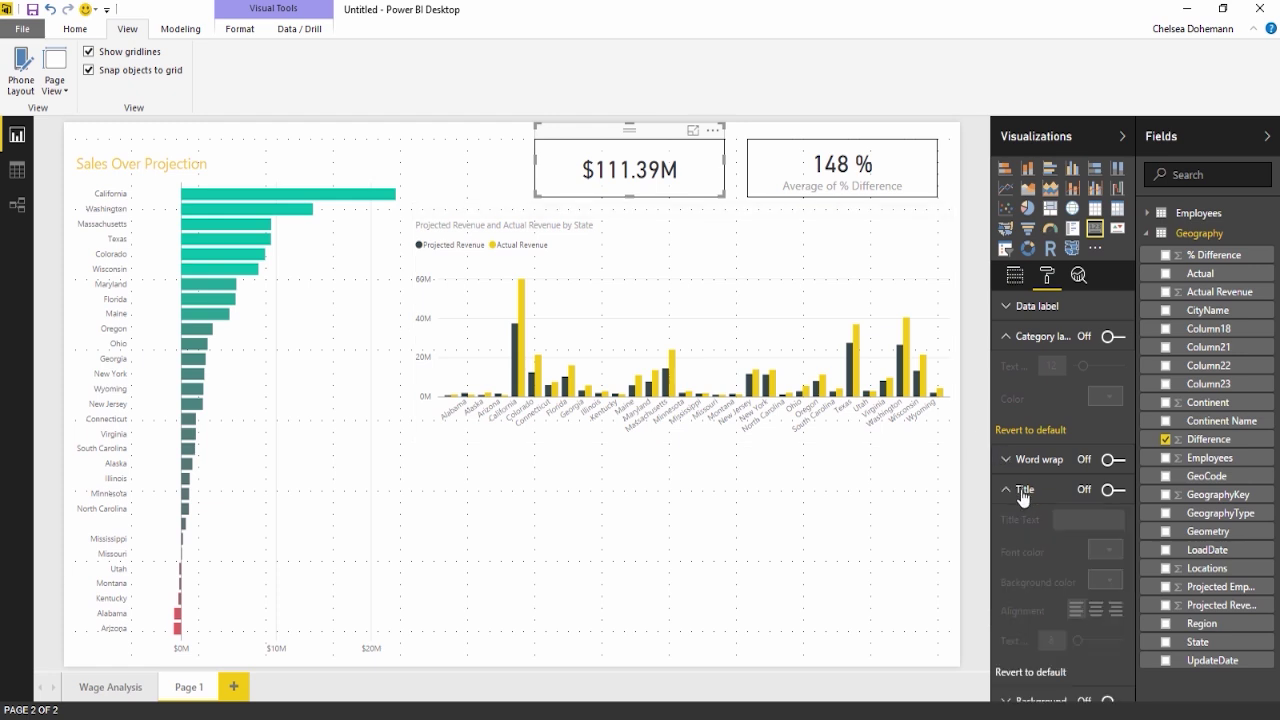
{"action": "left_click", "coordinate": [1111, 489]}
{"action": "left_click", "coordinate": [1082, 513]}
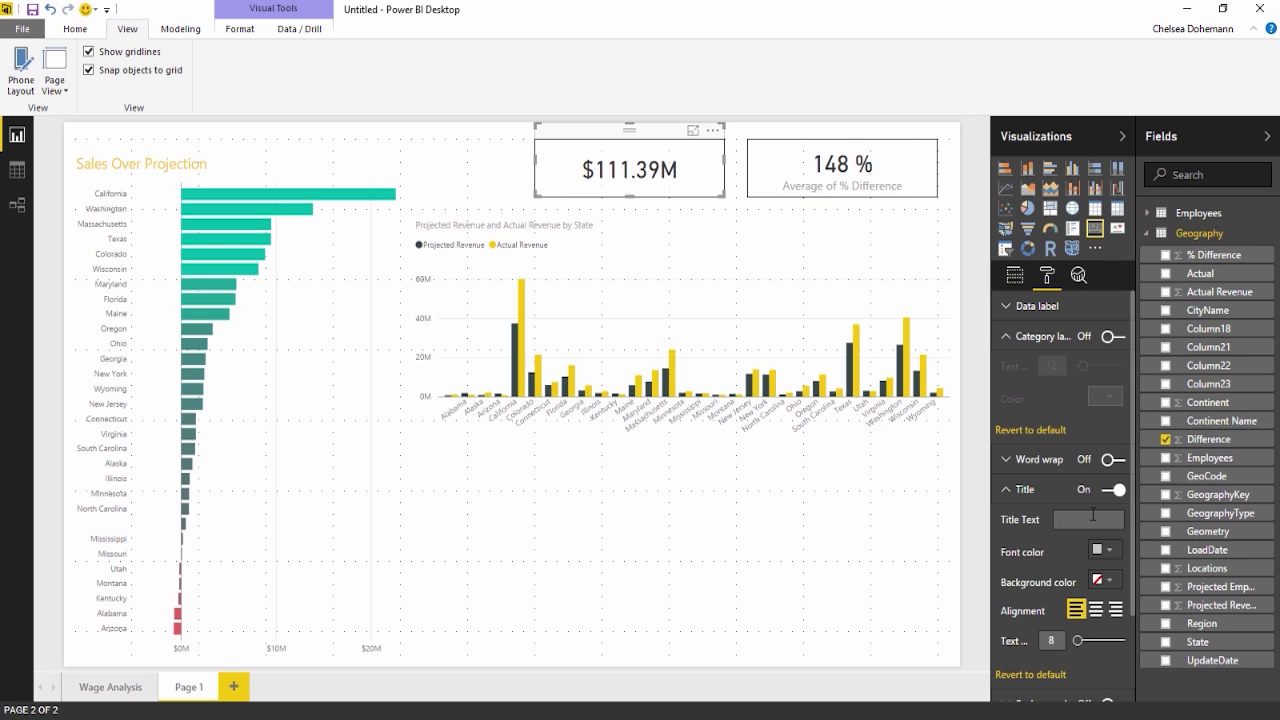
{"action": "type", "text": "Sales ove"}
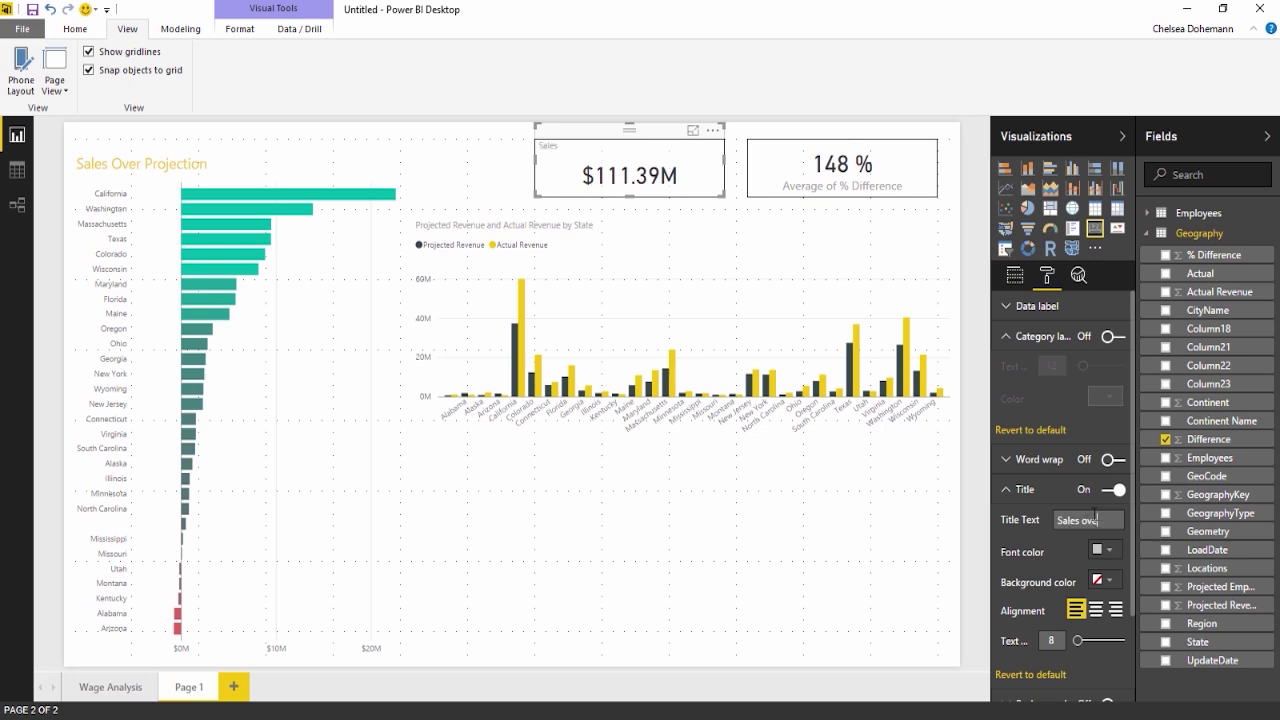
{"action": "type", "text": "r Projection"}
Step: Center the Sales over Projection card's title, color it yellow and set its text size to 14
{"action": "left_click", "coordinate": [1096, 610]}
{"action": "left_click", "coordinate": [1110, 551]}
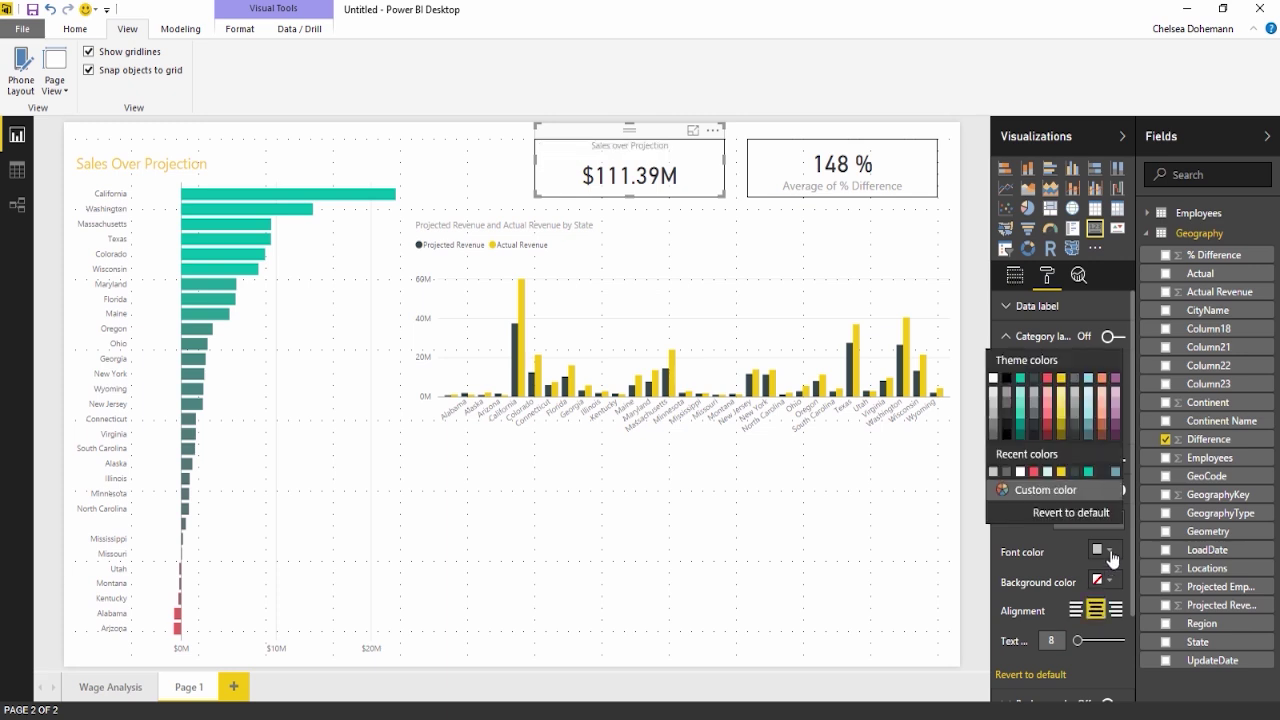
{"action": "left_click", "coordinate": [1060, 379]}
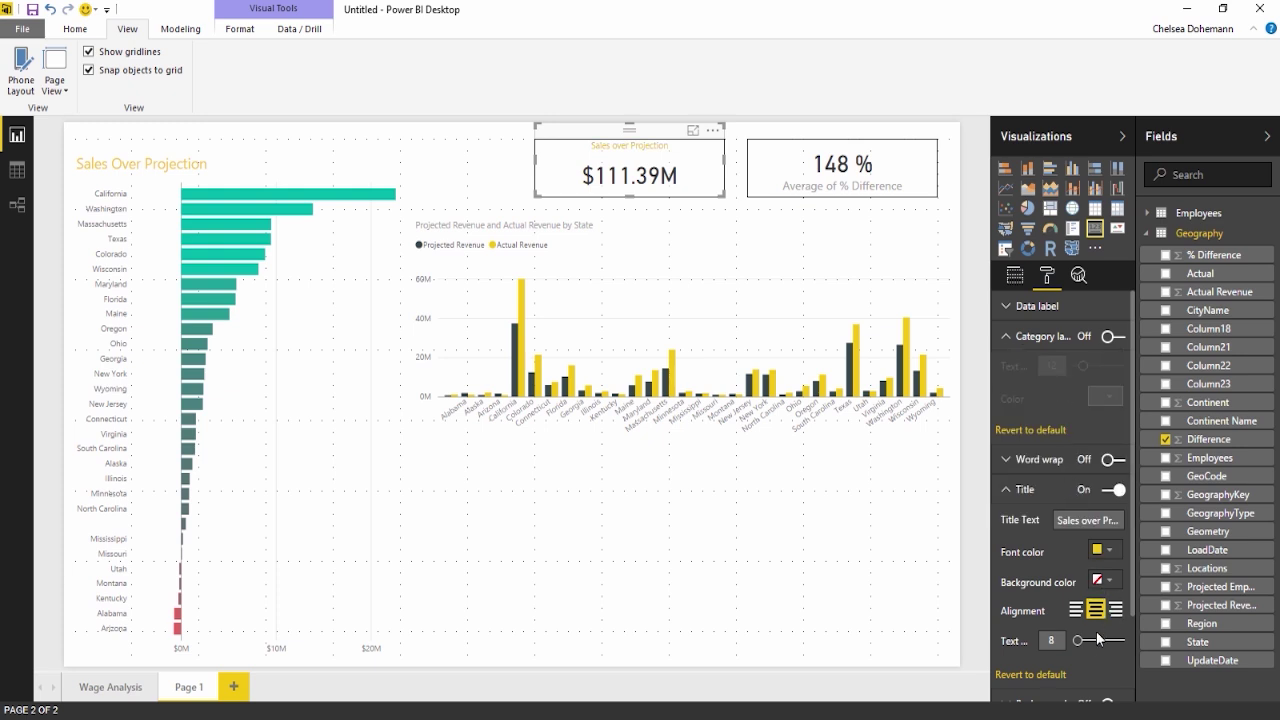
{"action": "left_click_drag", "start_coordinate": [1078, 641], "coordinate": [1085, 645]}
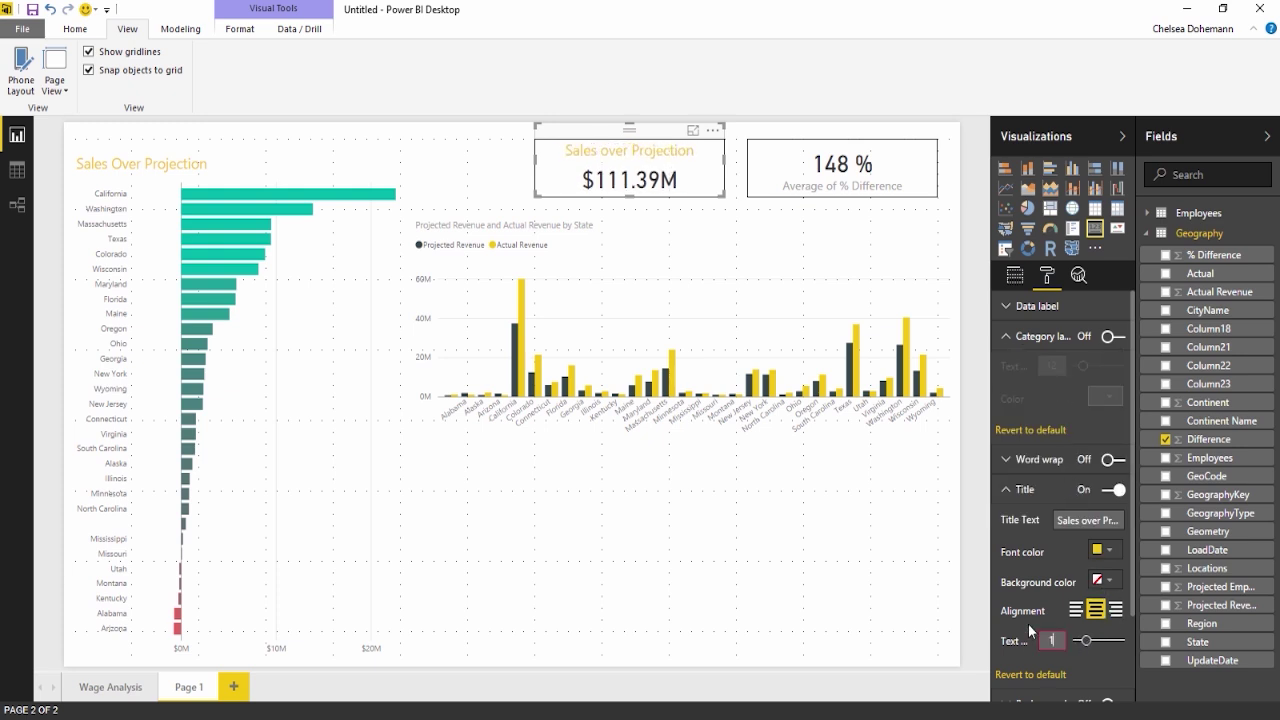
Step: Title the % Difference card "Percent over Projection" in centered yellow size 14 without its category label, and turn off gridlines and grid snapping
{"action": "left_click", "coordinate": [784, 139]}
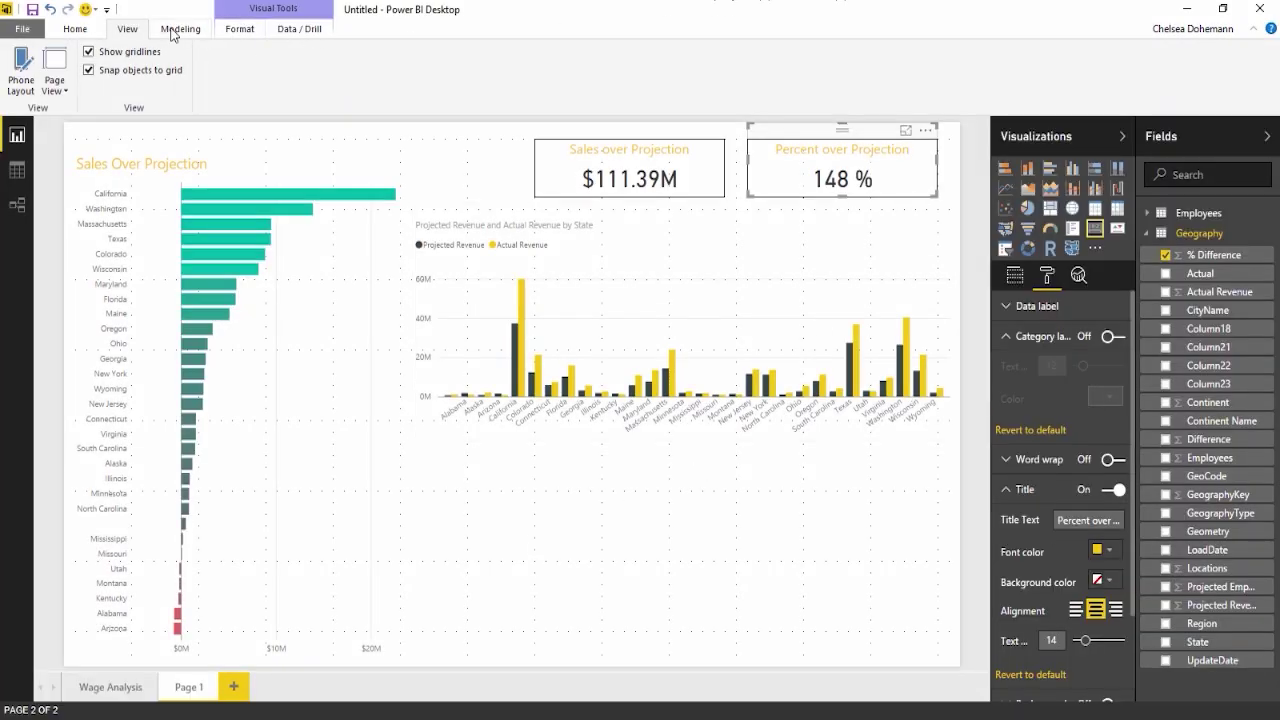
{"action": "left_click", "coordinate": [88, 51]}
{"action": "left_click", "coordinate": [89, 70]}
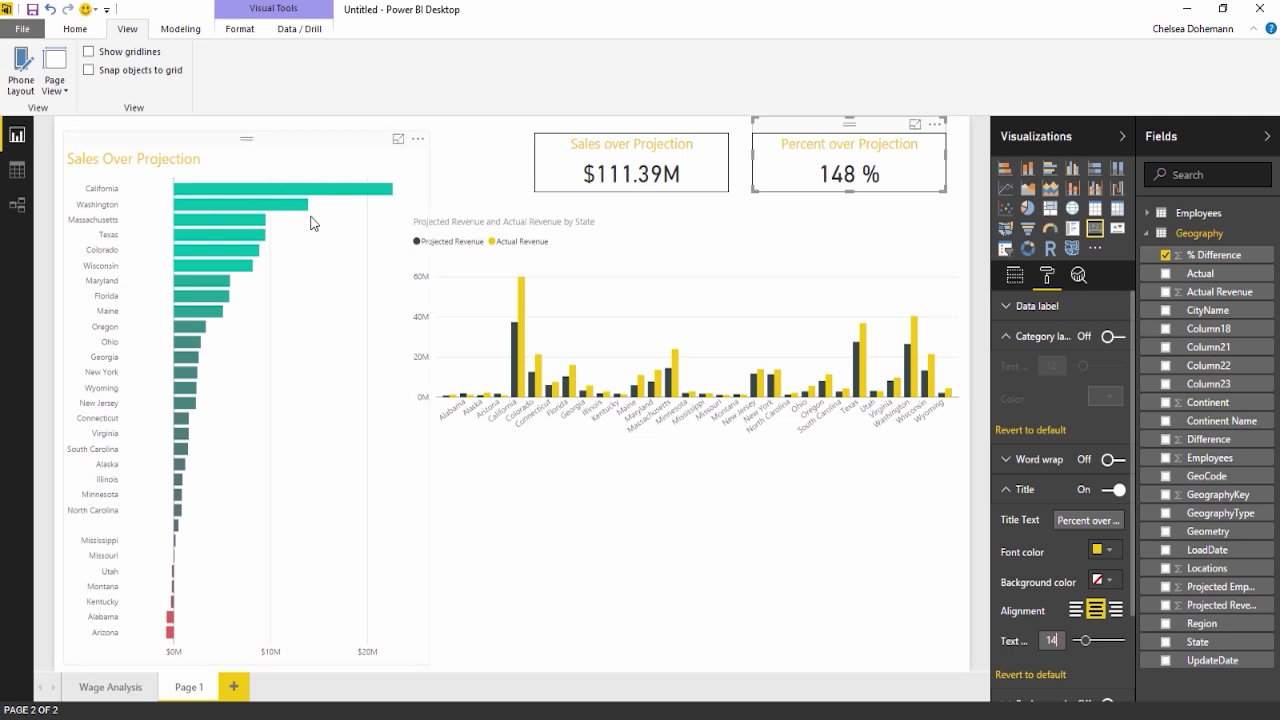
Step: Add a blank scatter chart below the revenue column chart and stretch it to about that chart's width
{"action": "mouse_move", "coordinate": [520, 358]}
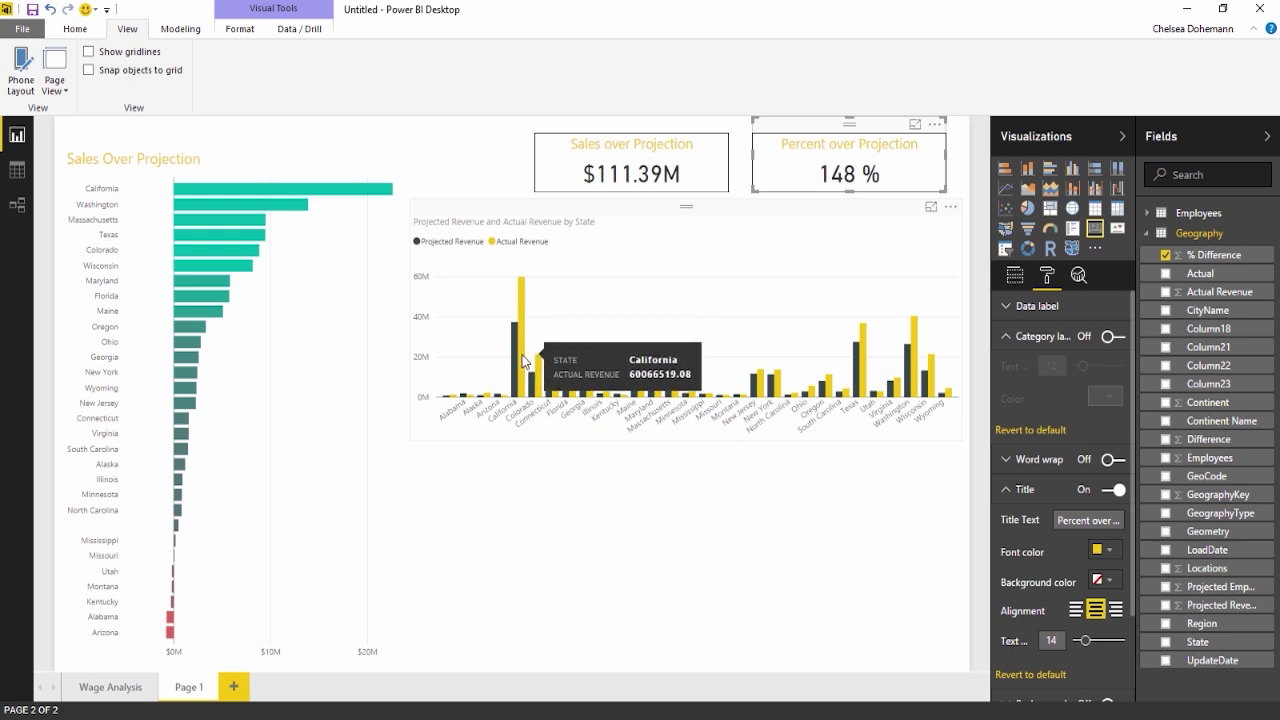
{"action": "mouse_move", "coordinate": [233, 197]}
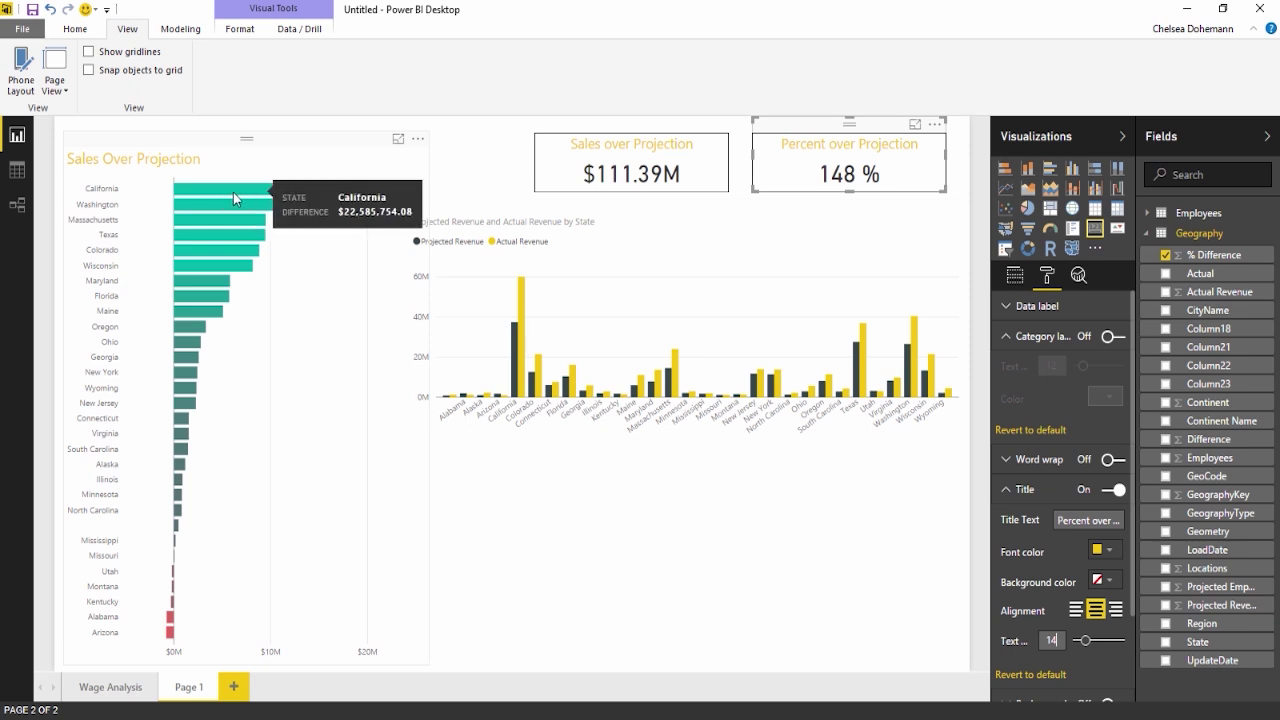
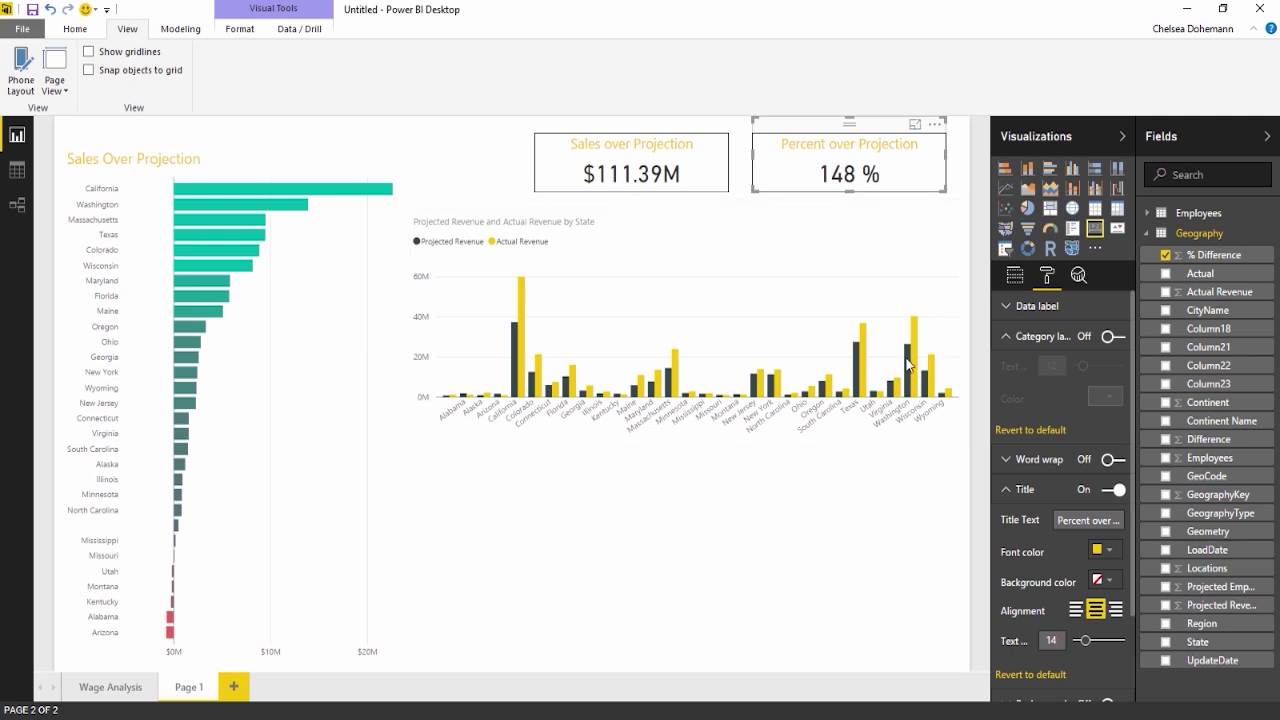
{"action": "left_click", "coordinate": [517, 520]}
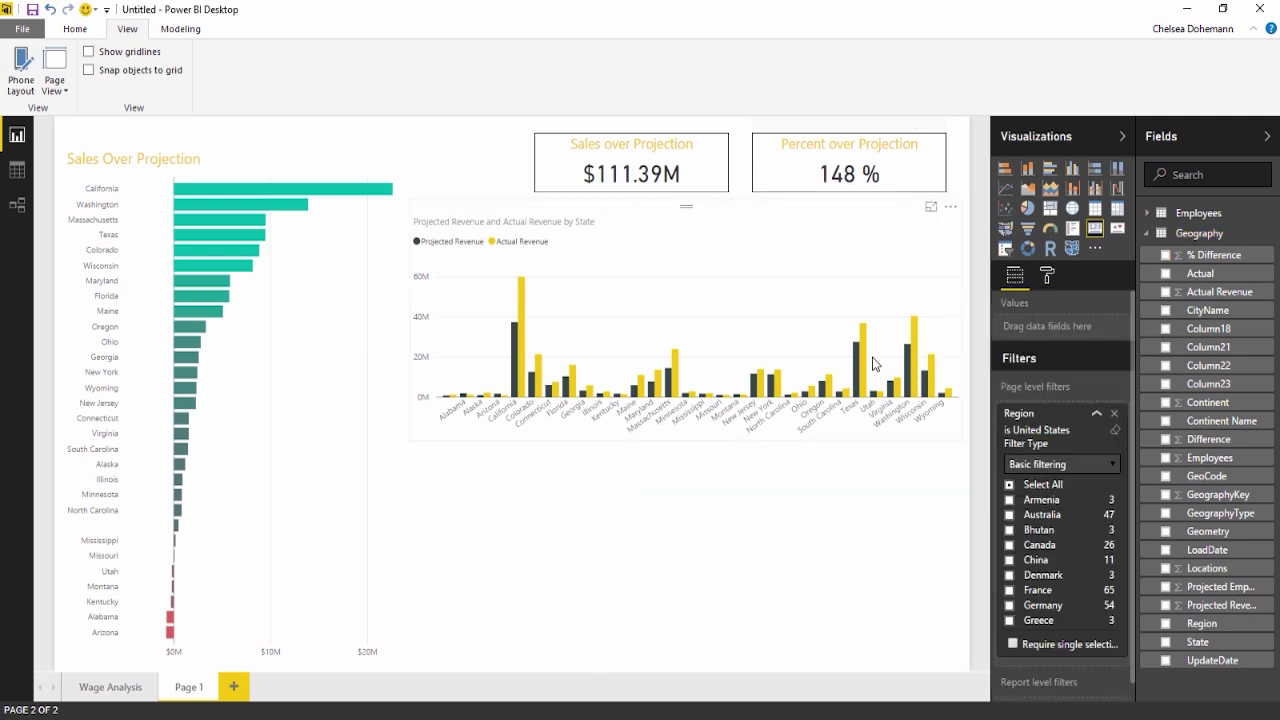
{"action": "left_click", "coordinate": [1006, 212]}
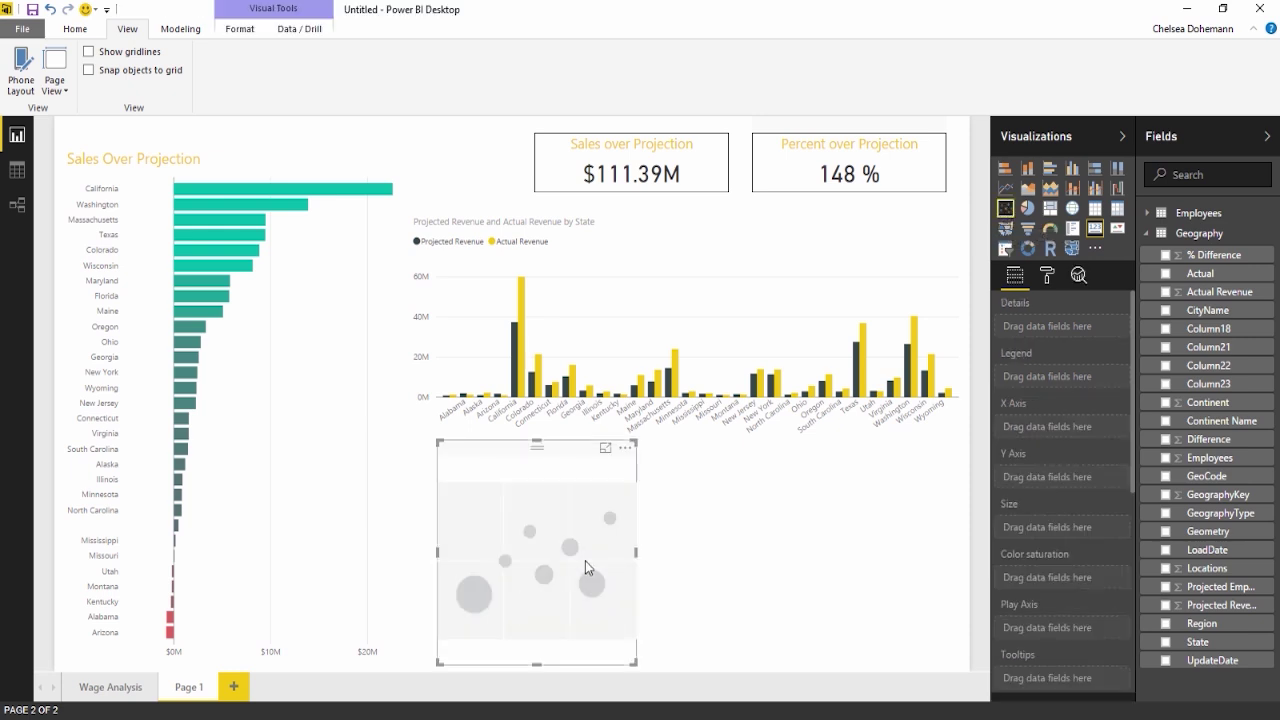
{"action": "left_click_drag", "start_coordinate": [634, 553], "coordinate": [948, 538]}
{"action": "left_click_drag", "start_coordinate": [437, 553], "coordinate": [427, 577]}
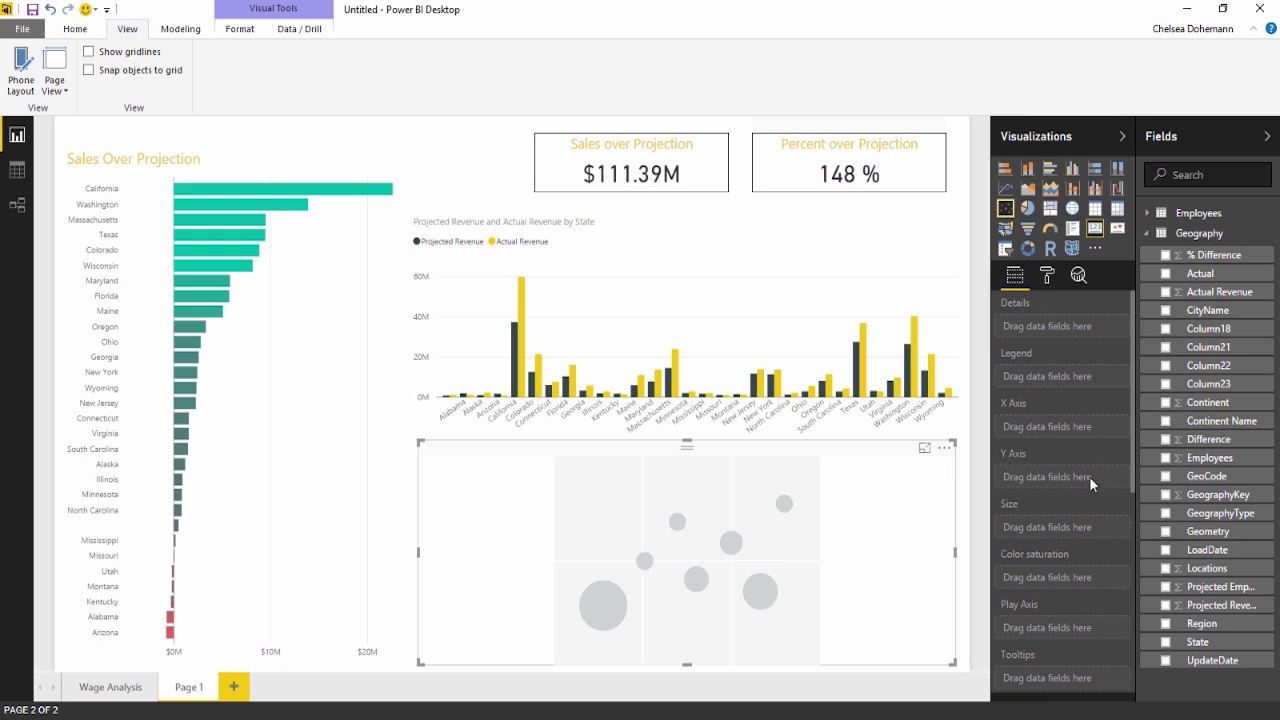
Step: Plot the average of % Difference on the scatter chart's X axis and Actual Revenue on its Y axis, with State as the legend
{"action": "mouse_move", "coordinate": [1032, 449]}
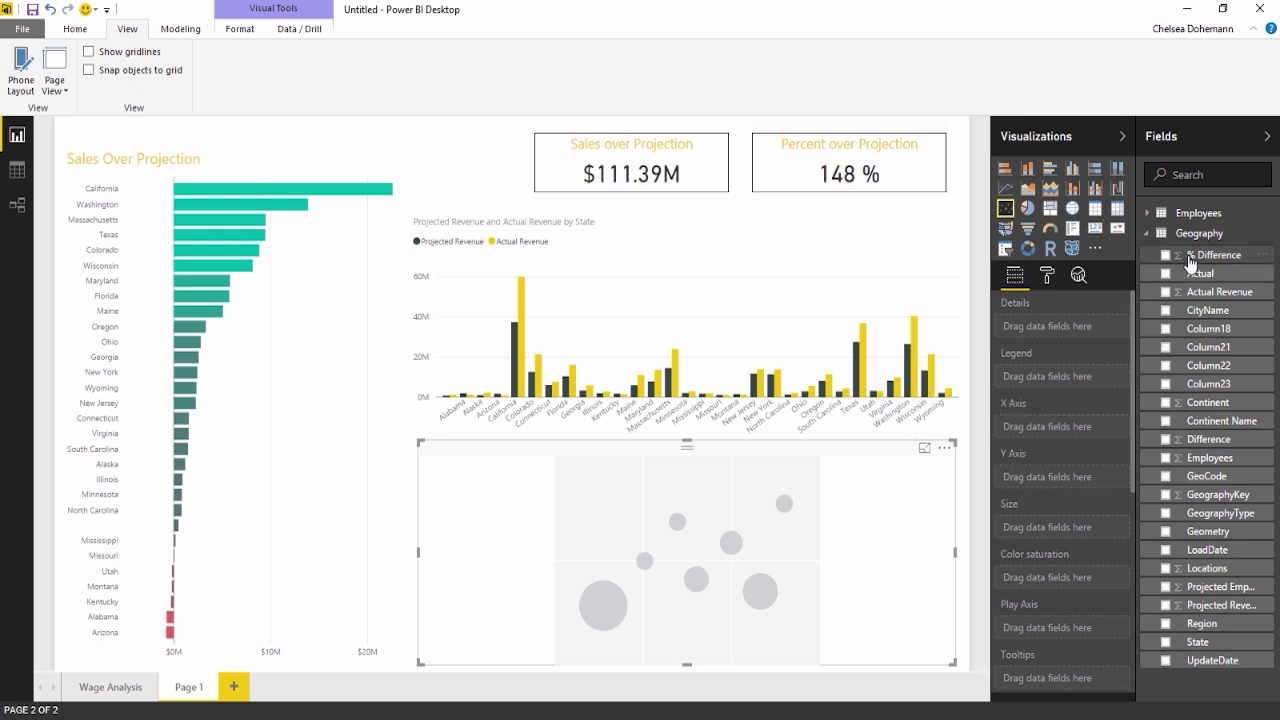
{"action": "left_click_drag", "start_coordinate": [1215, 255], "coordinate": [1065, 435]}
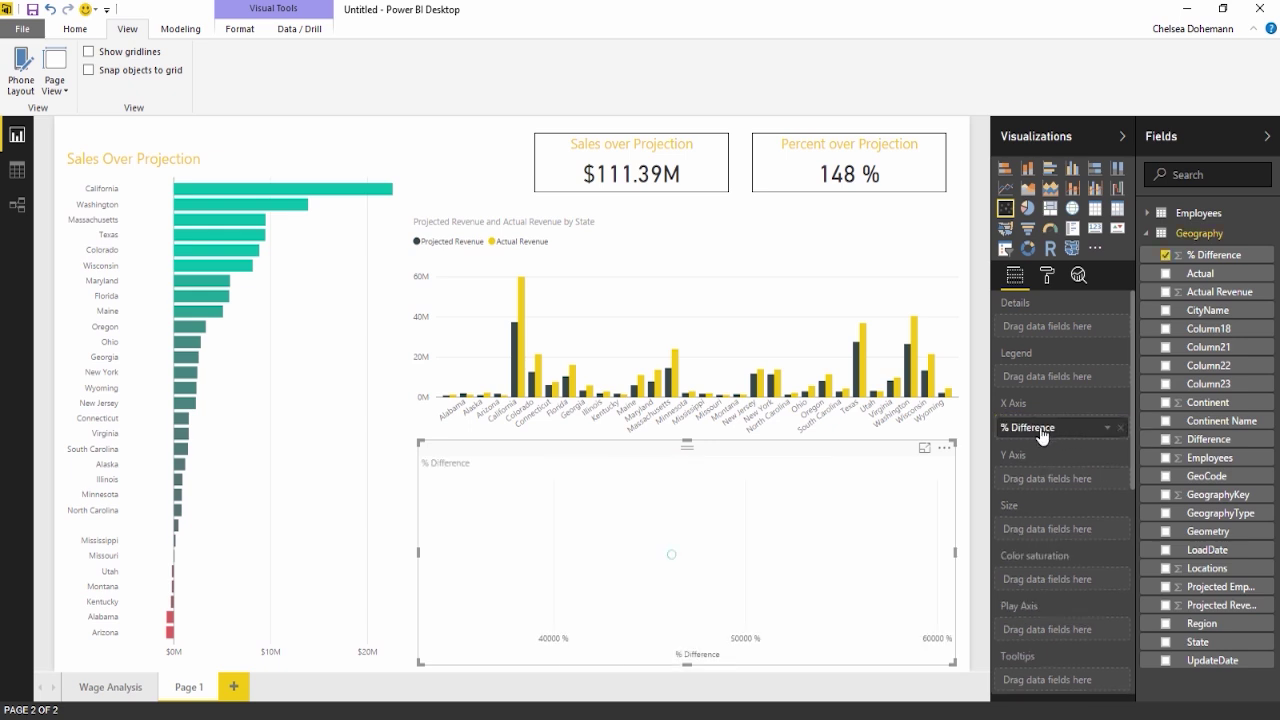
{"action": "left_click", "coordinate": [1107, 430]}
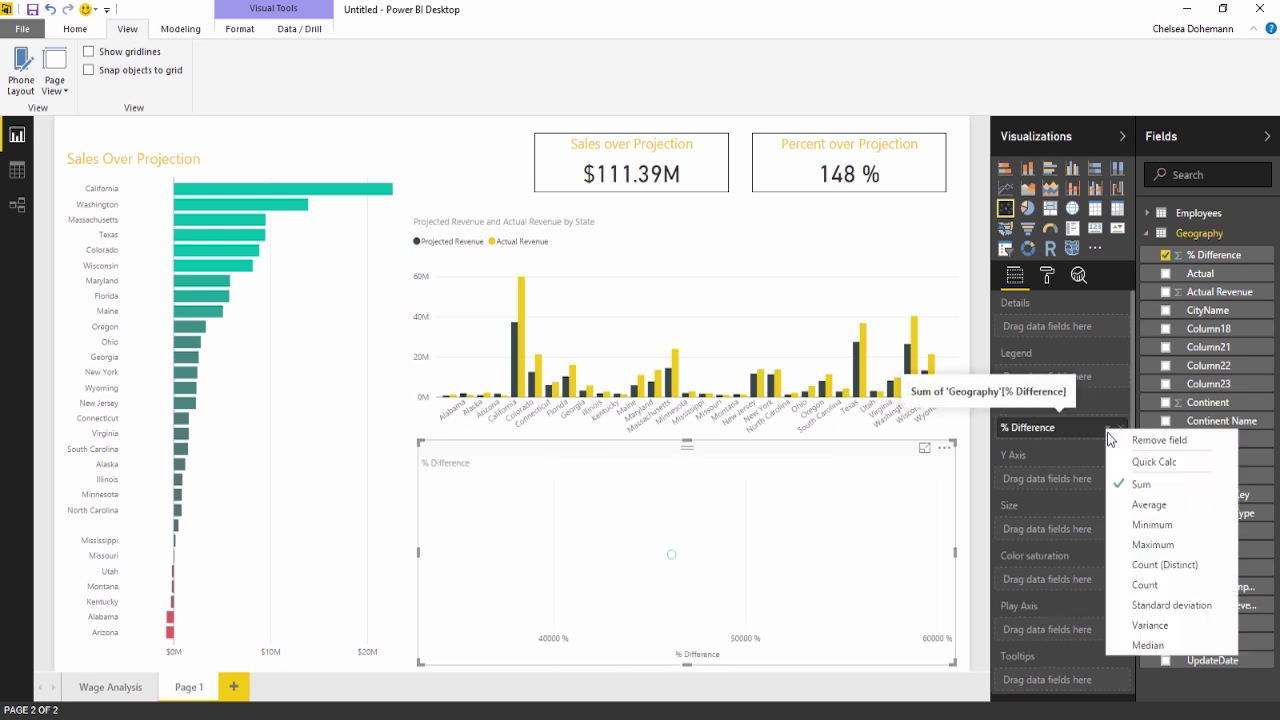
{"action": "left_click", "coordinate": [1126, 505]}
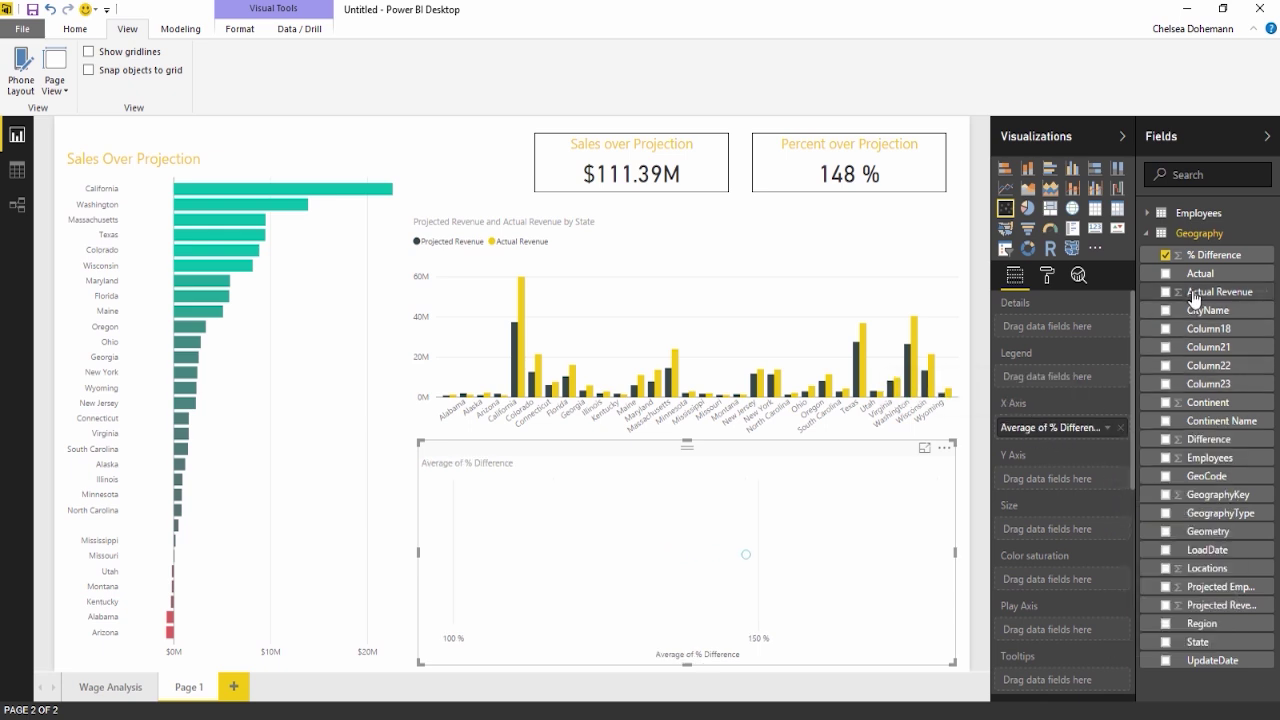
{"action": "left_click_drag", "start_coordinate": [1192, 298], "coordinate": [1050, 489]}
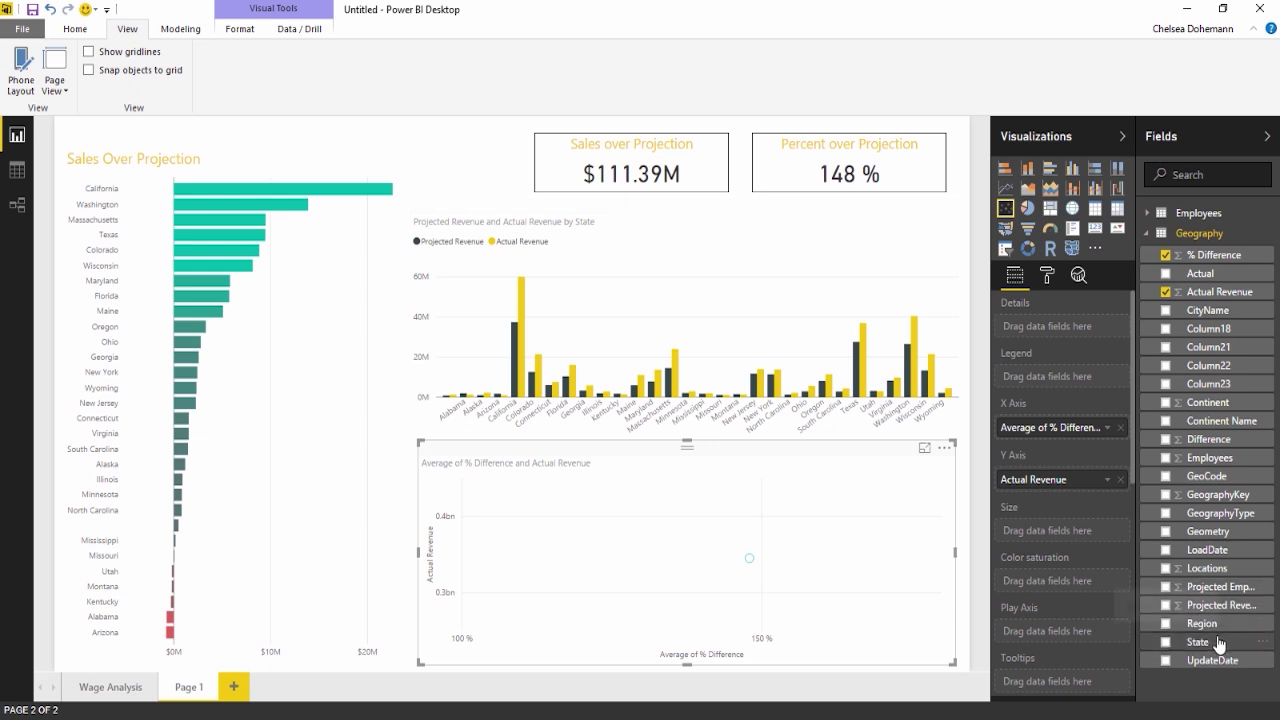
{"action": "left_click_drag", "start_coordinate": [1219, 645], "coordinate": [1059, 369]}
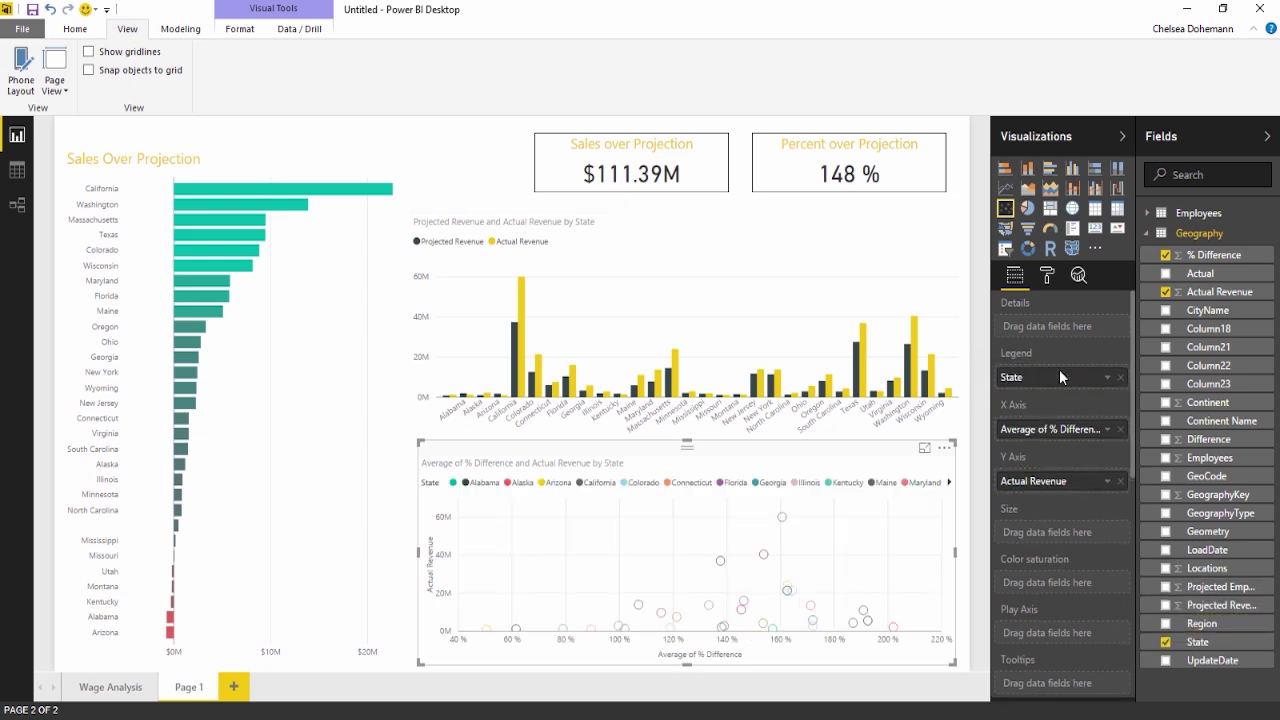
Step: Switch State between the scatter chart's Details and Legend to compare both versions, ending with it in Legend
{"action": "left_click_drag", "start_coordinate": [1066, 370], "coordinate": [1043, 335]}
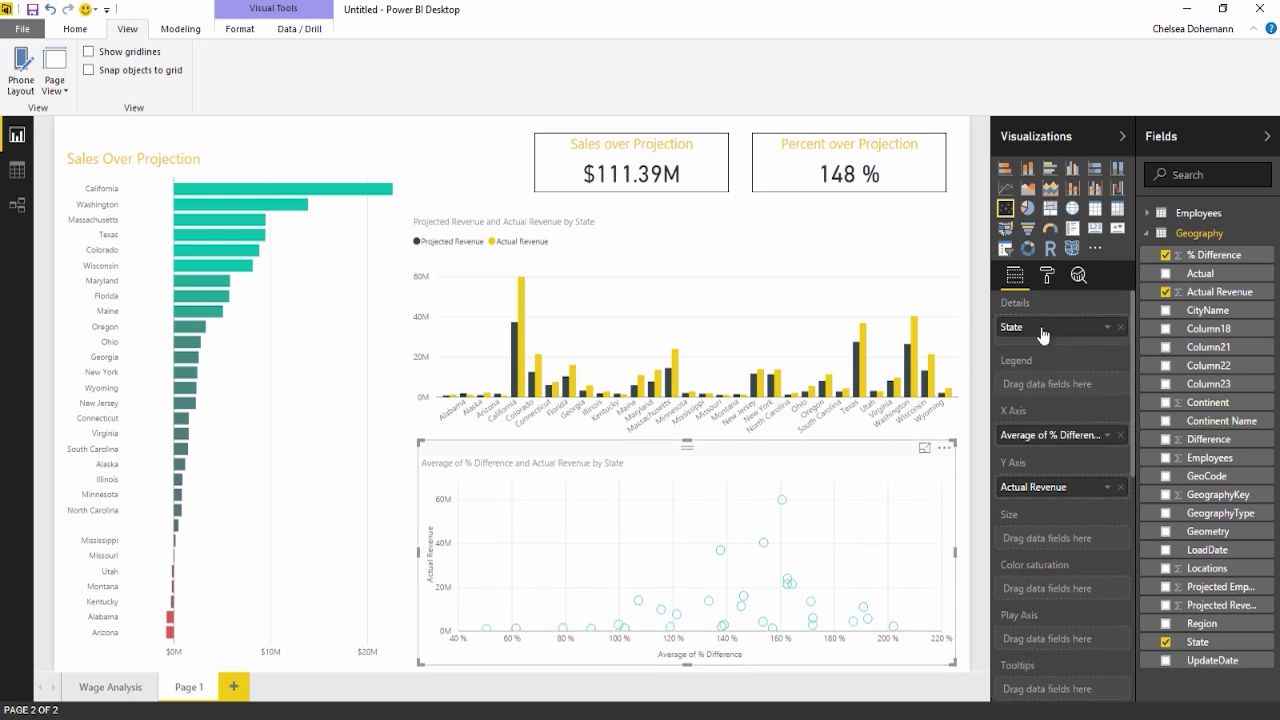
{"action": "left_click_drag", "start_coordinate": [1040, 333], "coordinate": [1049, 393]}
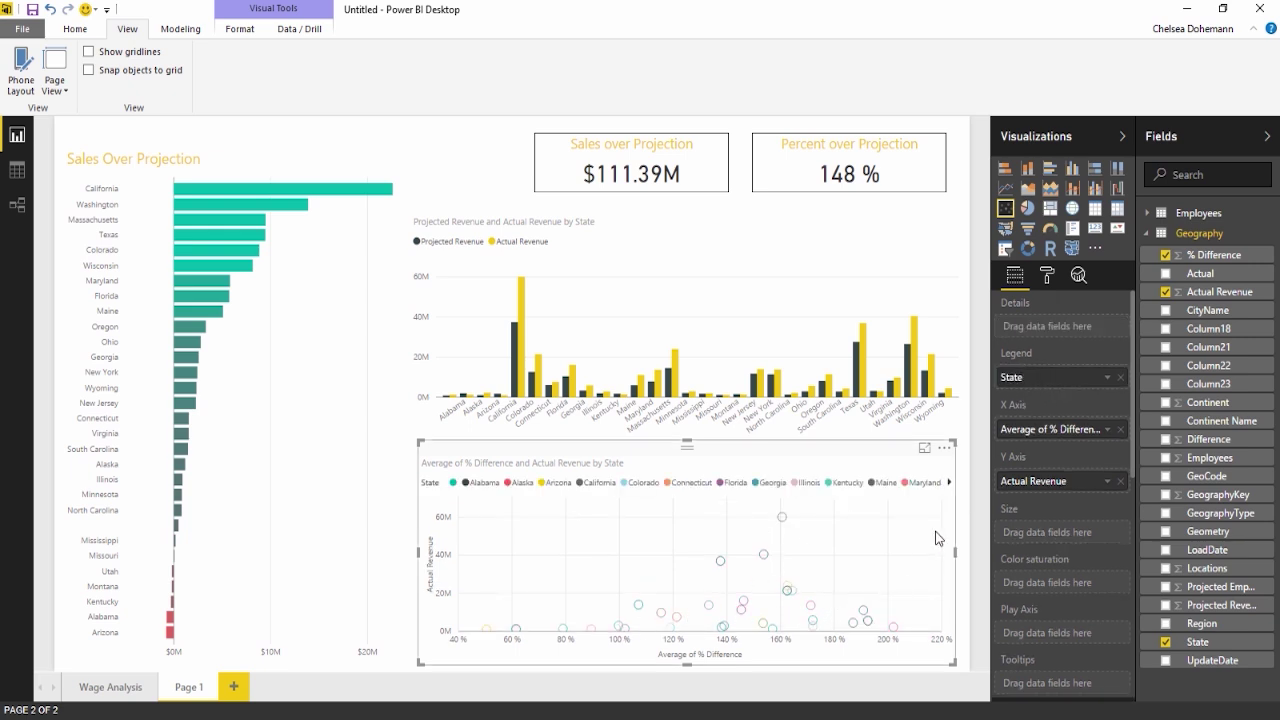
{"action": "left_click_drag", "start_coordinate": [1040, 377], "coordinate": [1040, 327]}
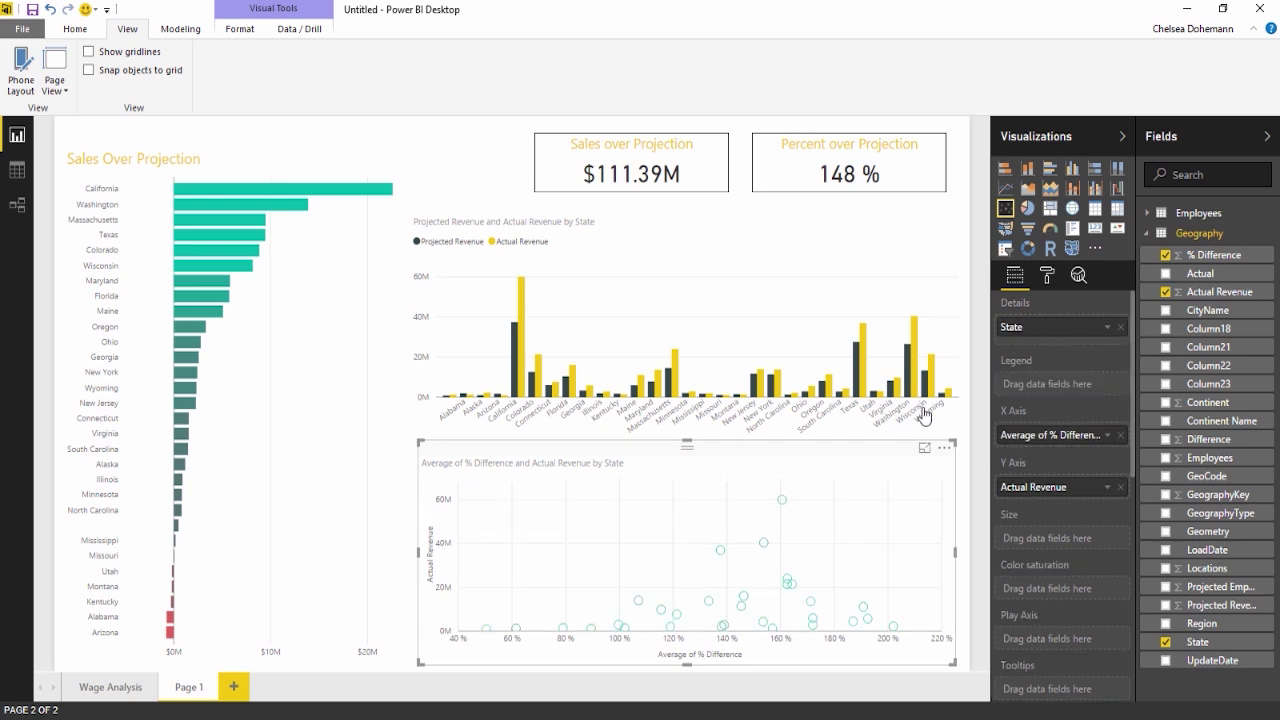
{"action": "mouse_move", "coordinate": [747, 603]}
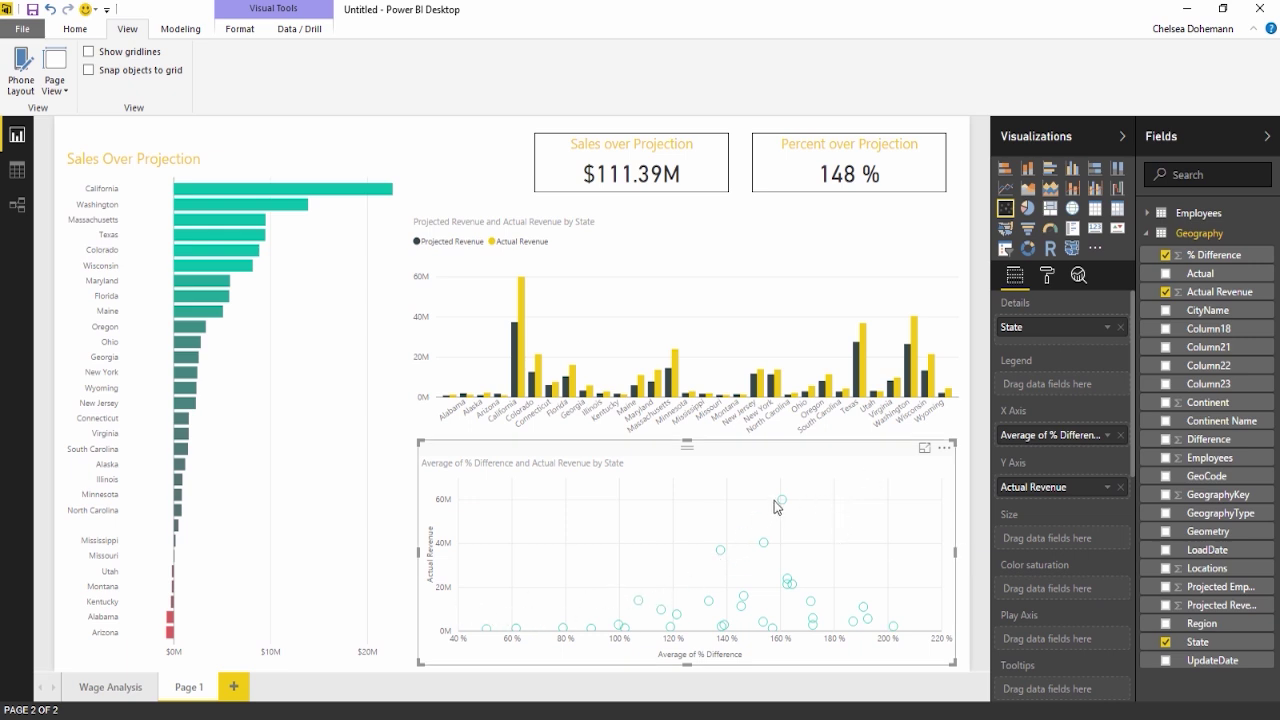
{"action": "left_click_drag", "start_coordinate": [1025, 326], "coordinate": [1038, 385]}
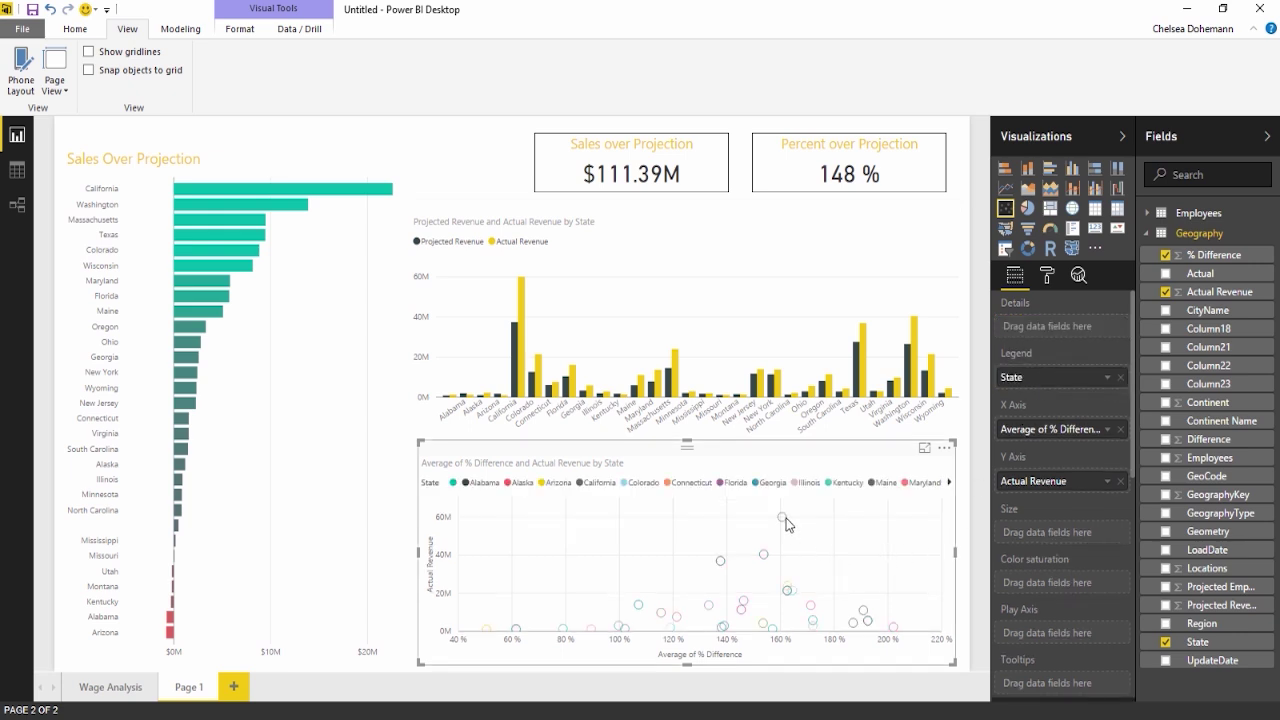
Step: Move State to the scatter chart's Details and size its bubbles by Projected Revenue, inspecting the state data points
{"action": "mouse_move", "coordinate": [784, 524]}
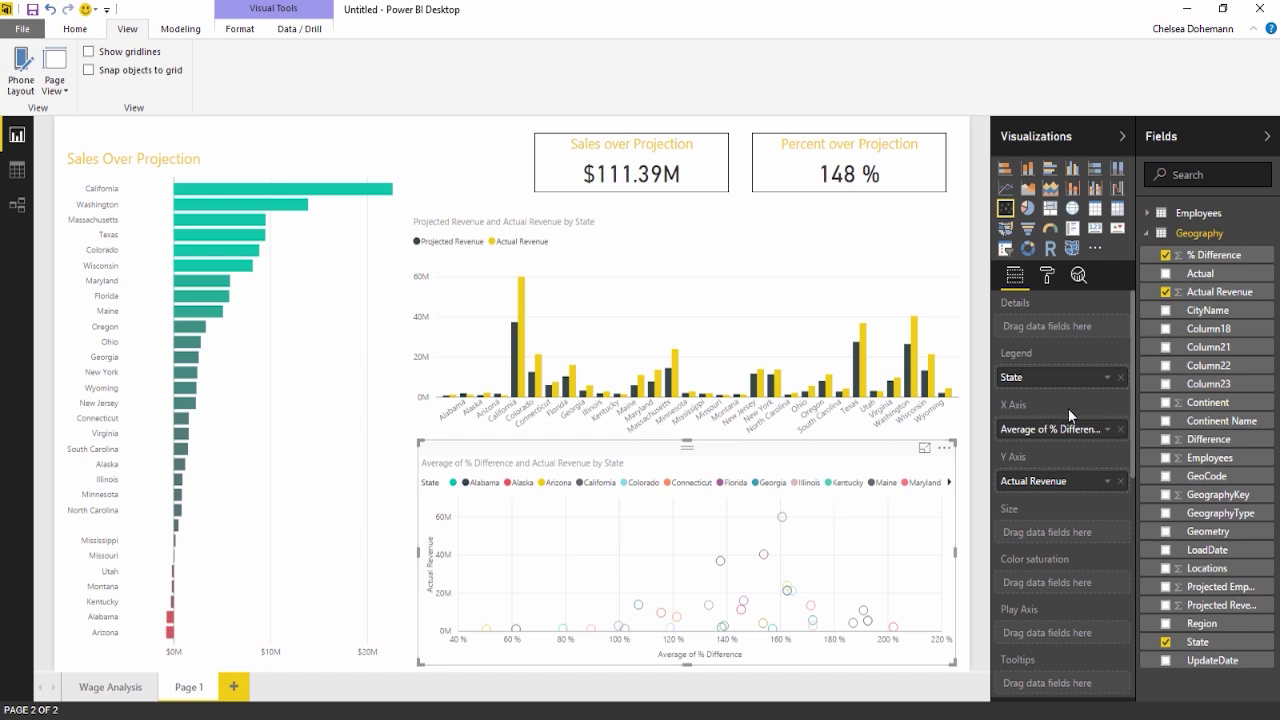
{"action": "left_click_drag", "start_coordinate": [1043, 380], "coordinate": [1041, 325]}
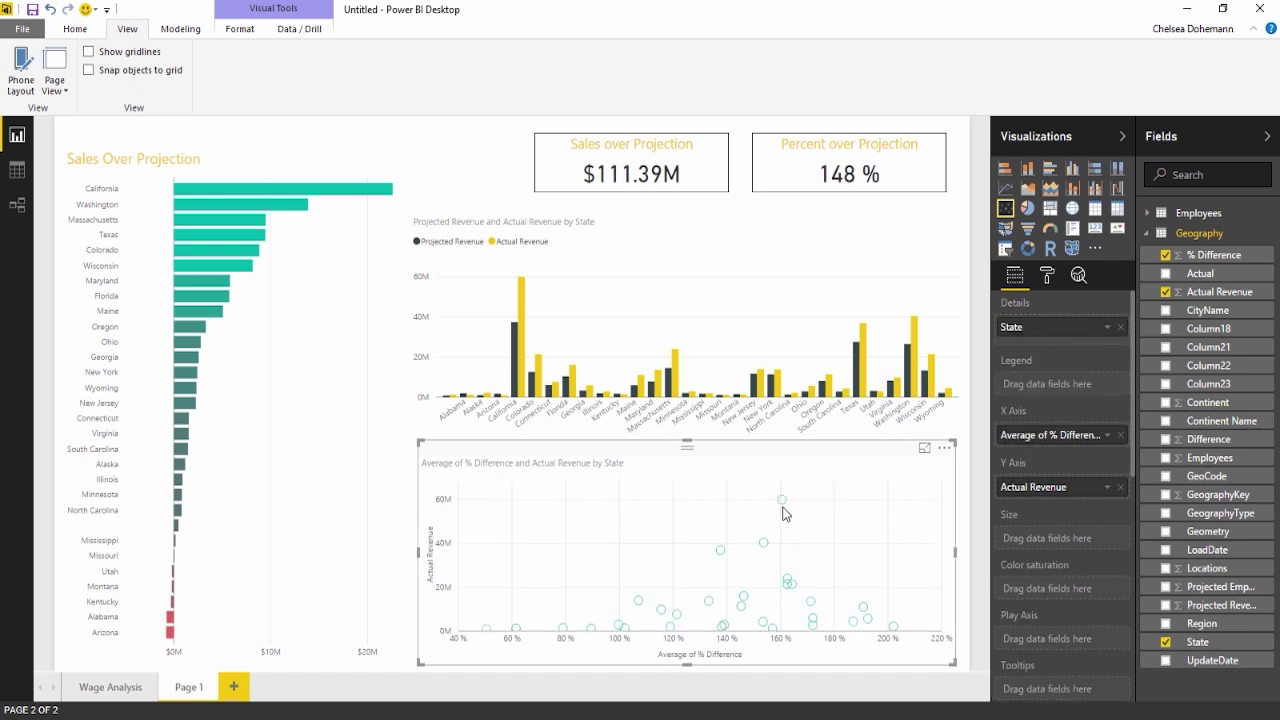
{"action": "mouse_move", "coordinate": [784, 505]}
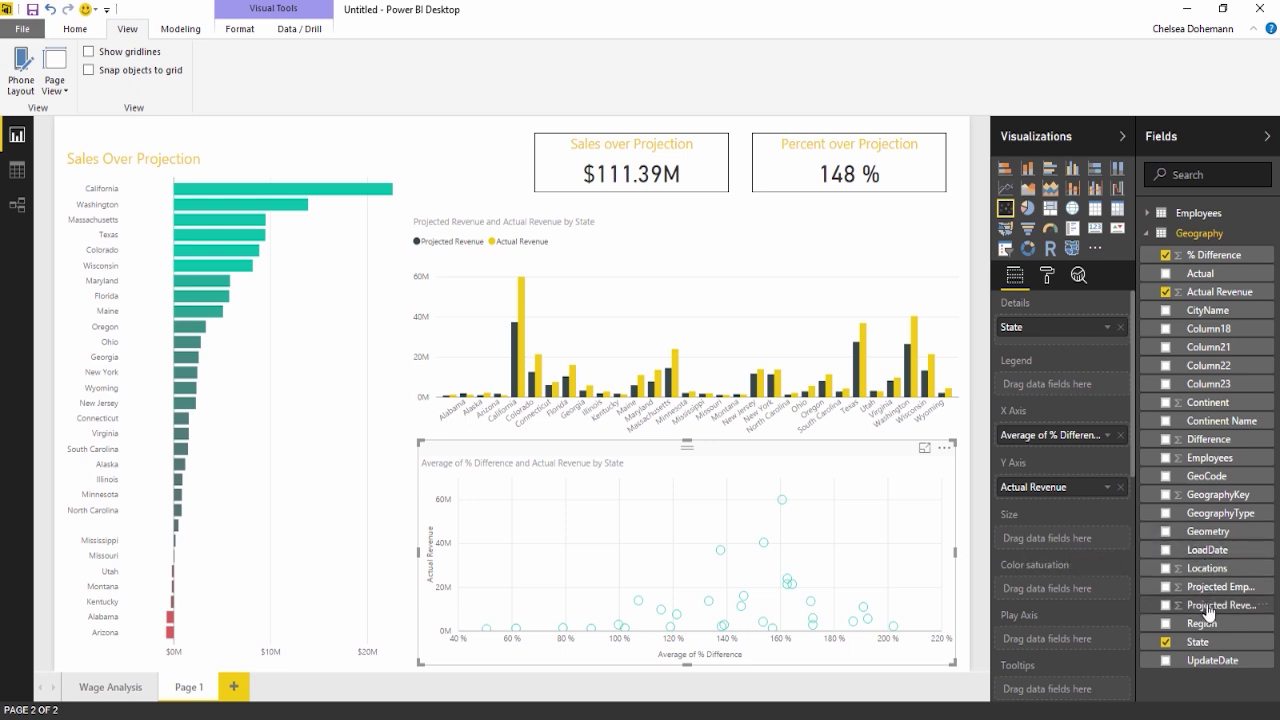
{"action": "left_click_drag", "start_coordinate": [1227, 608], "coordinate": [1088, 546]}
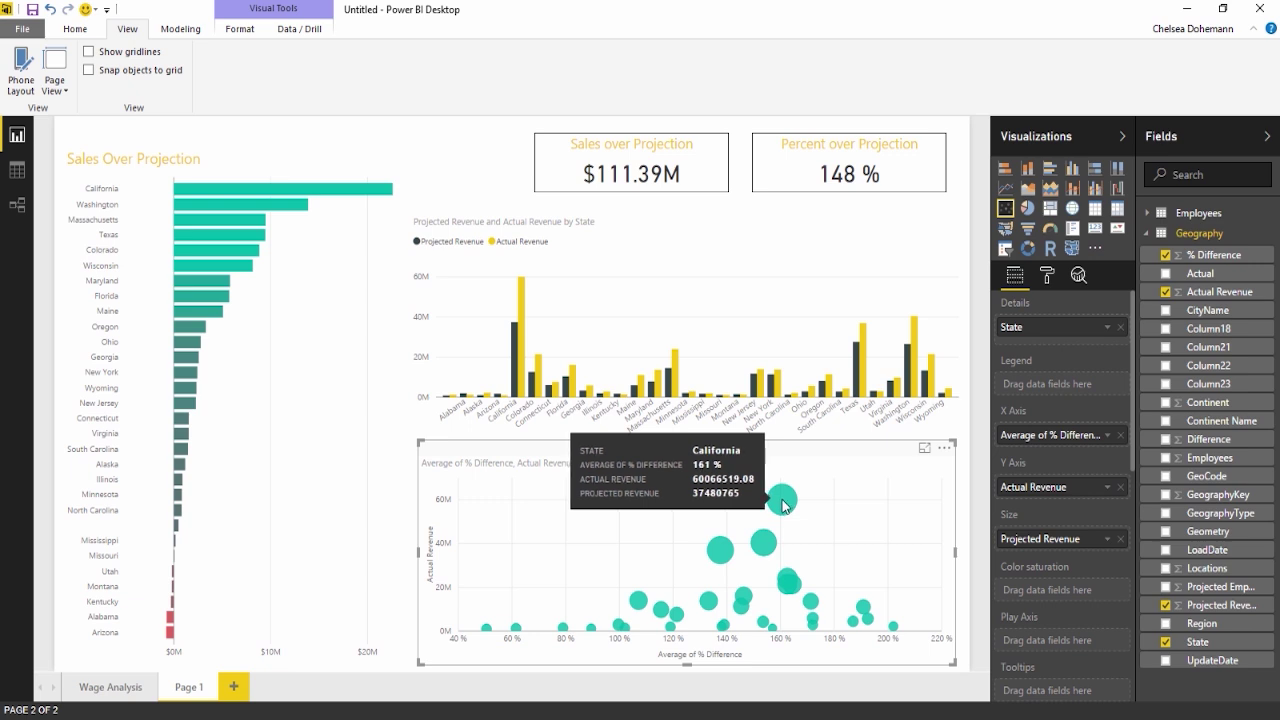
{"action": "mouse_move", "coordinate": [868, 617]}
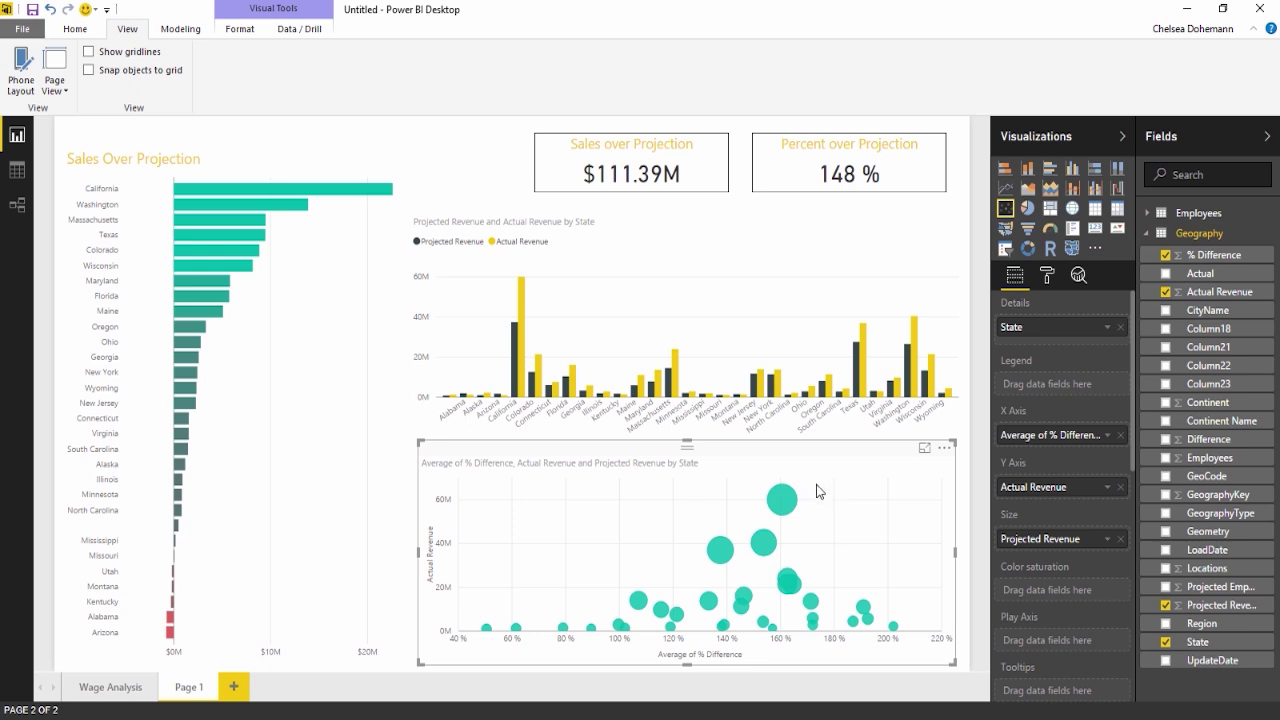
{"action": "mouse_move", "coordinate": [729, 556]}
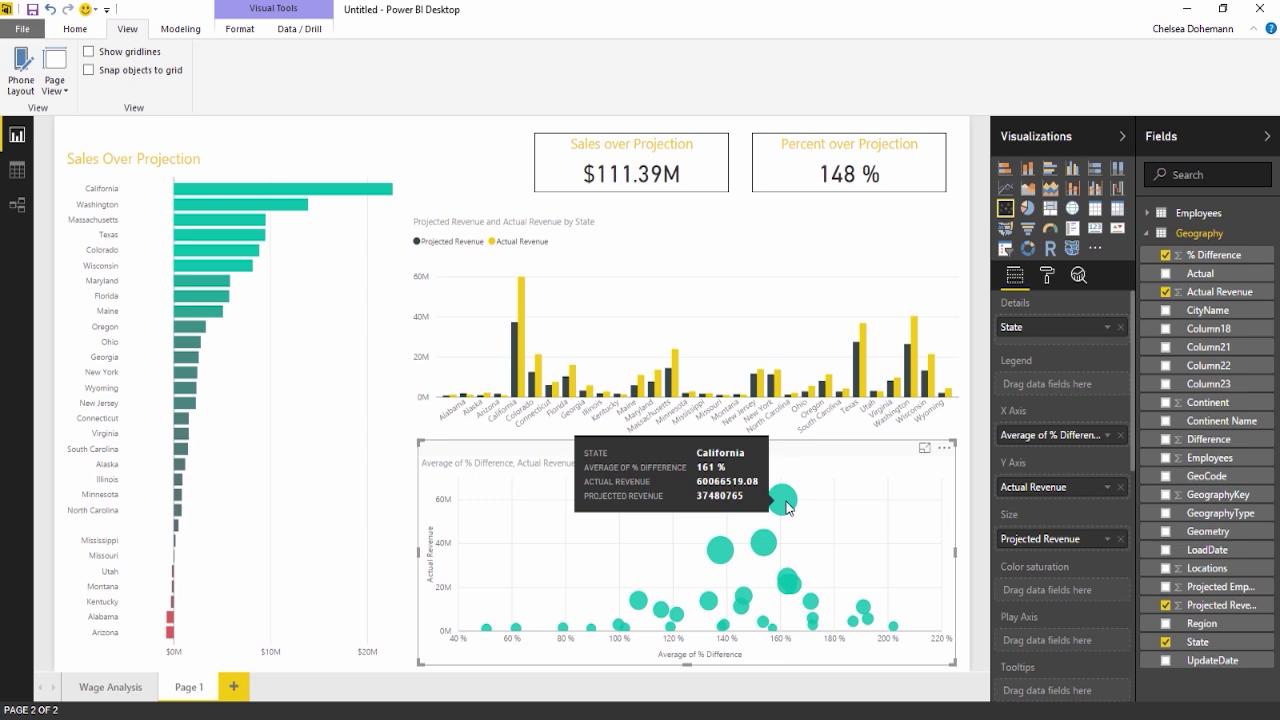
Step: Turn on category labels for the scatter chart so each bubble carries its state name
{"action": "left_click", "coordinate": [1047, 282]}
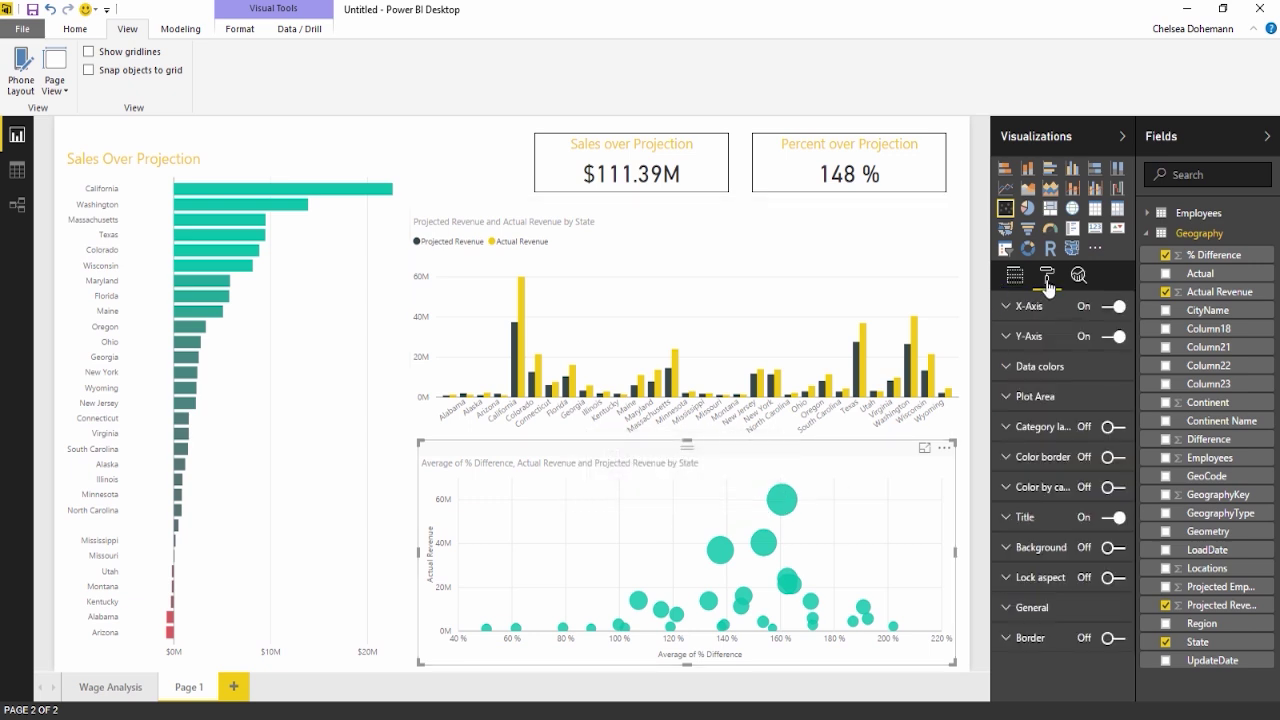
{"action": "left_click", "coordinate": [1124, 432]}
{"action": "left_click", "coordinate": [1112, 428]}
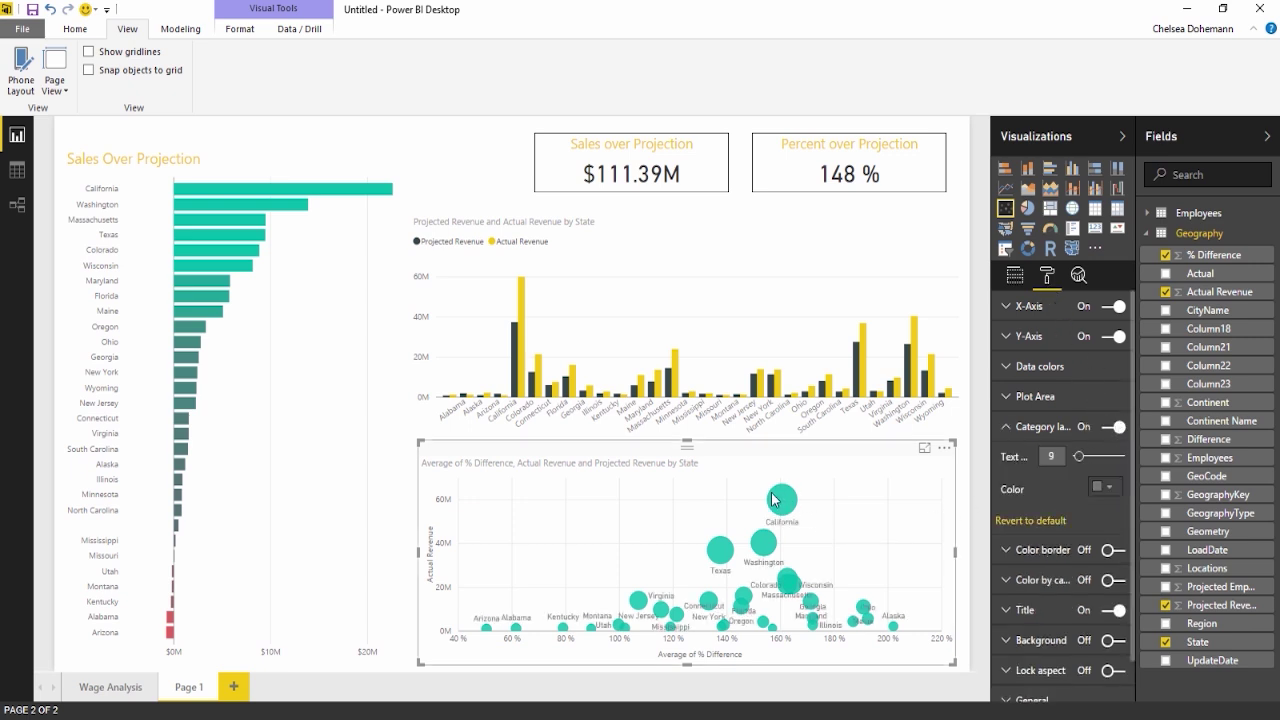
{"action": "mouse_move", "coordinate": [783, 497]}
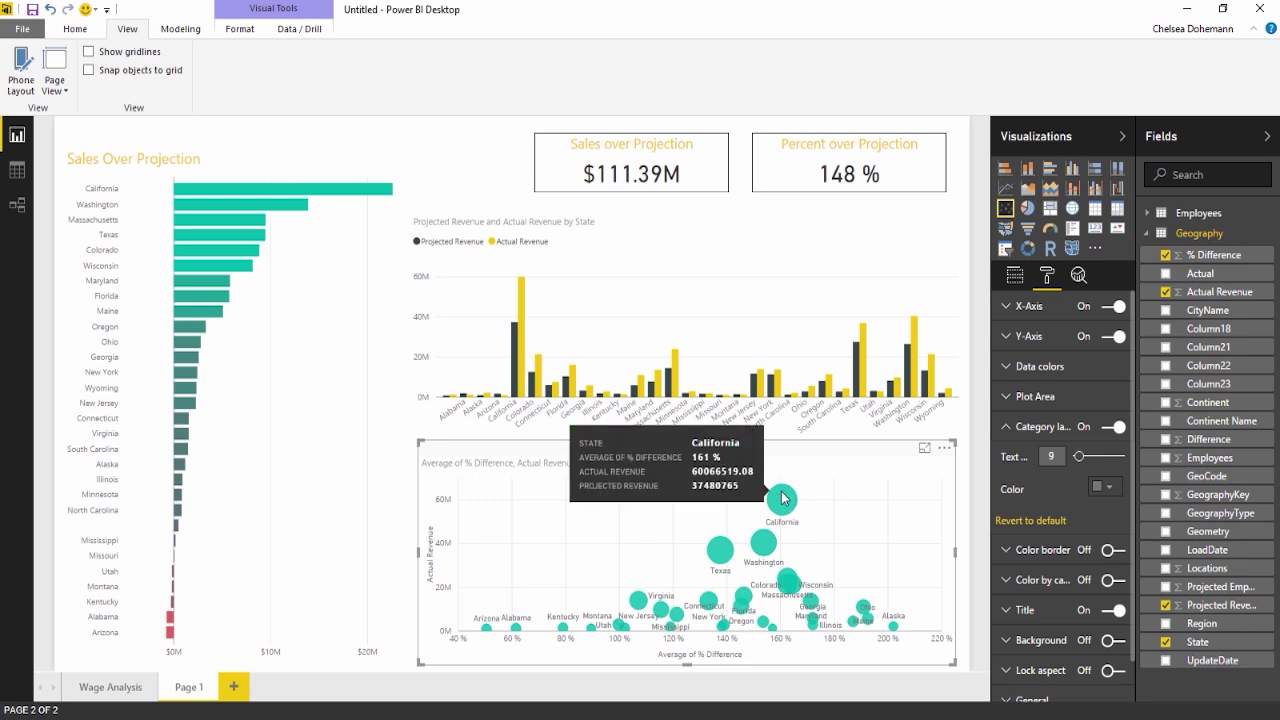
{"action": "left_click", "coordinate": [1007, 427]}
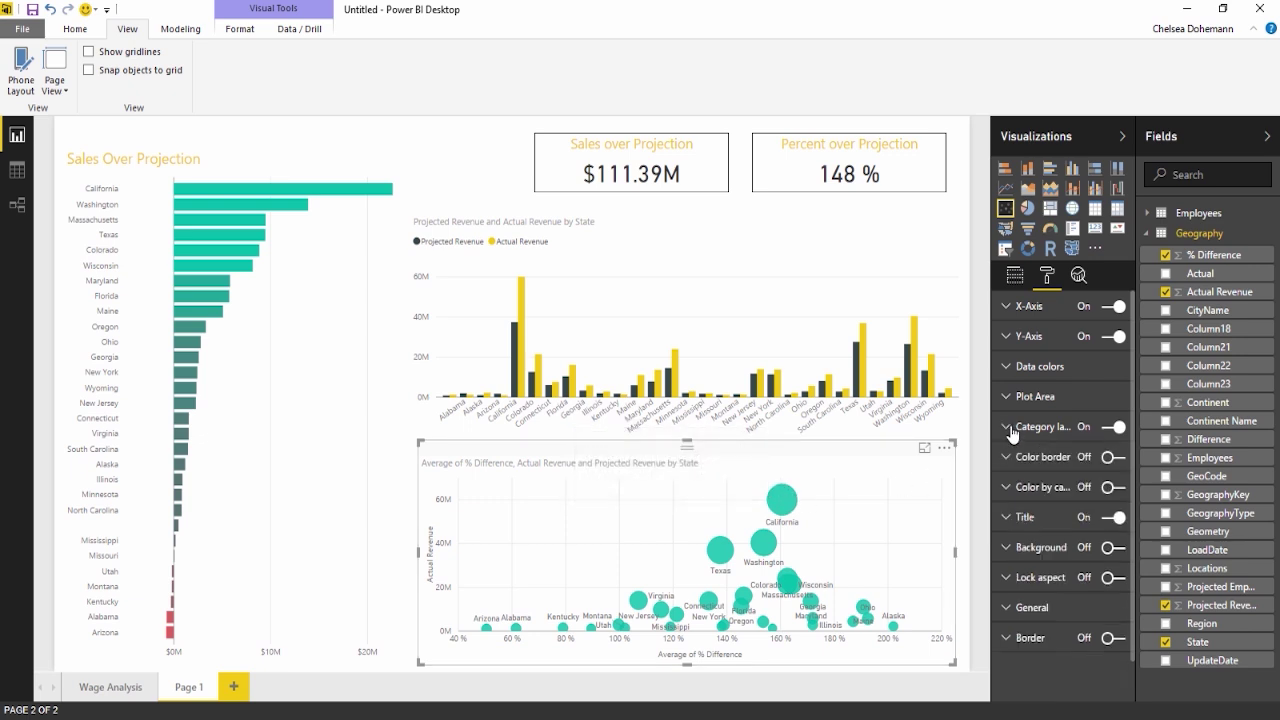
Step: Show the individual data color settings for all states in the scatter chart
{"action": "left_click", "coordinate": [1007, 369]}
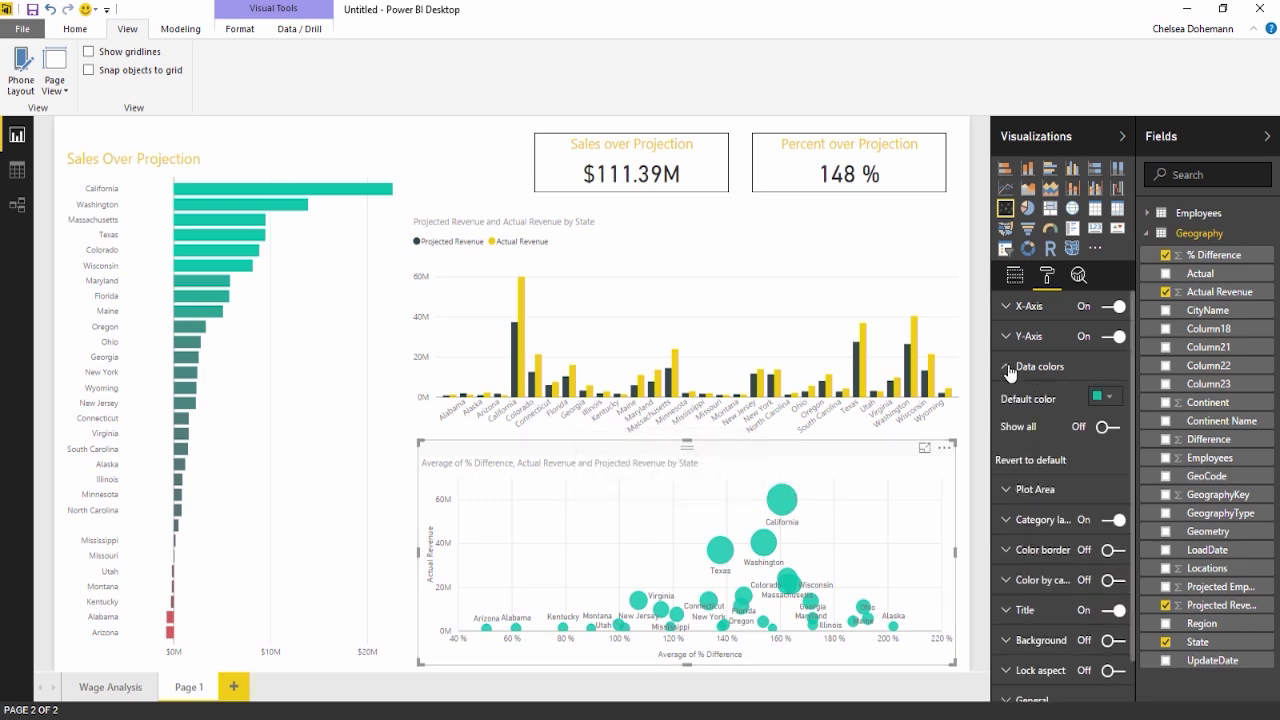
{"action": "left_click", "coordinate": [1108, 427]}
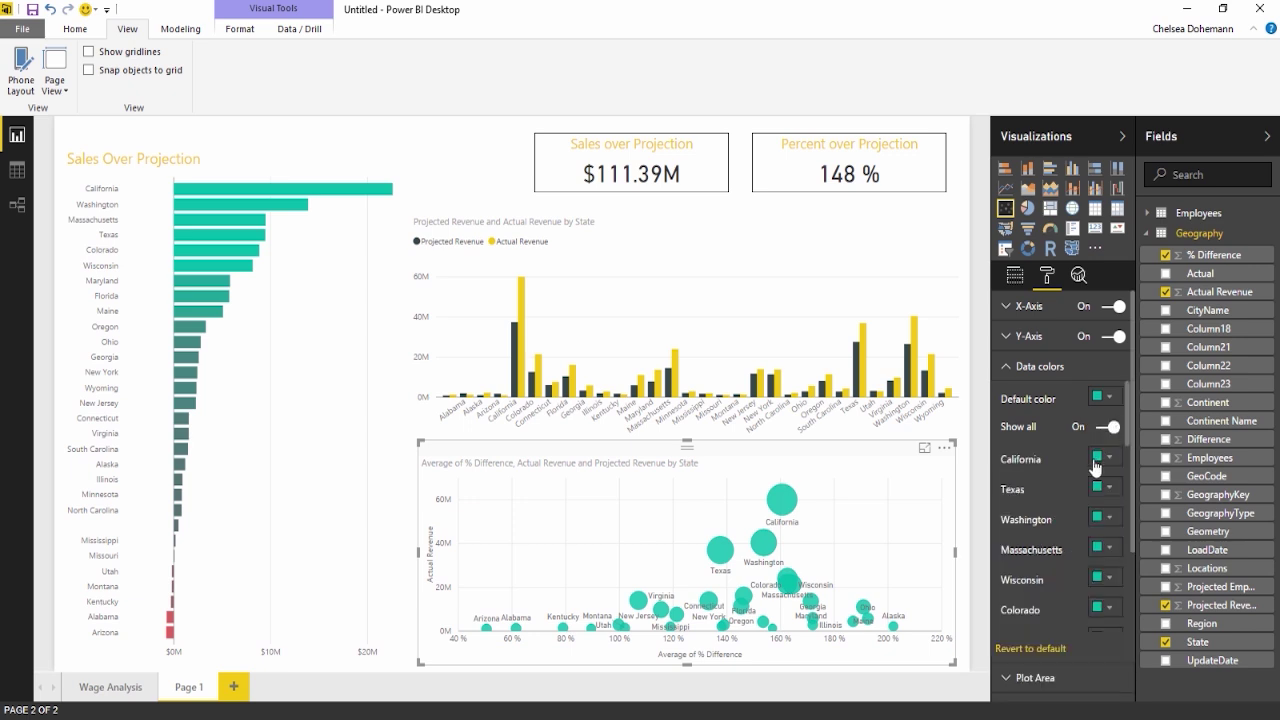
{"action": "mouse_move", "coordinate": [783, 505]}
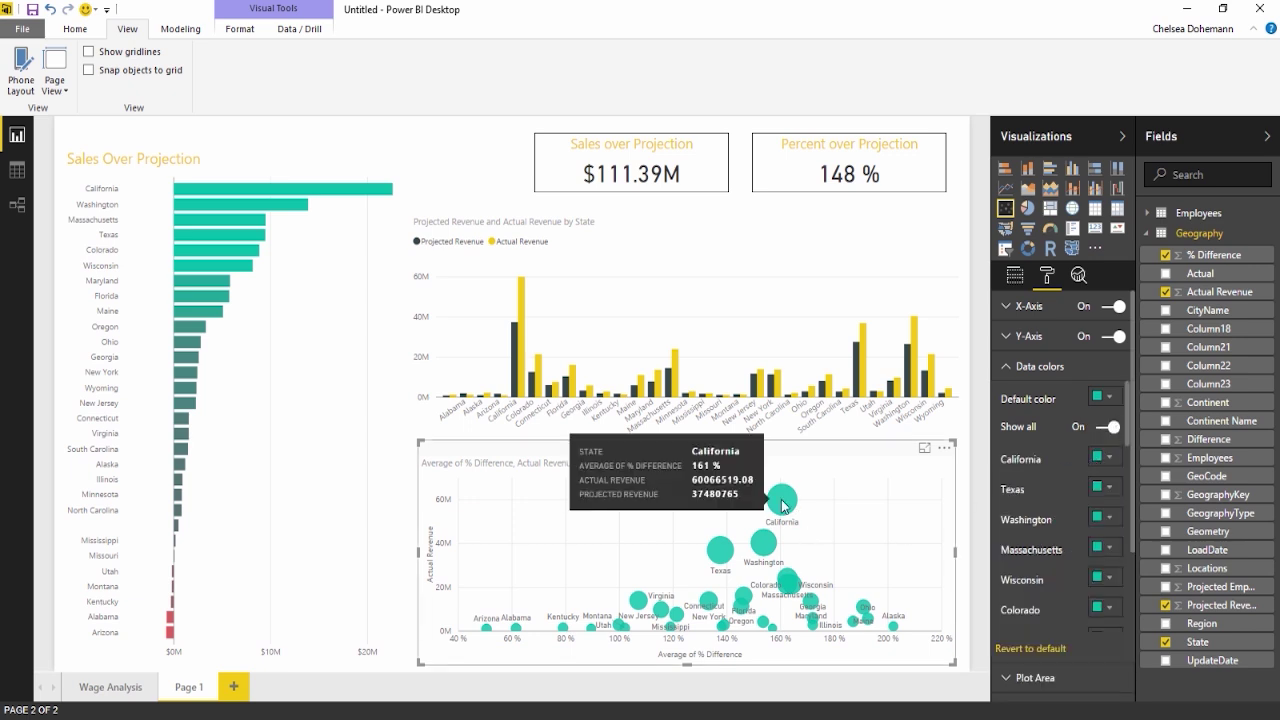
Step: Color the California, Texas and Washington bubbles red
{"action": "left_click", "coordinate": [1108, 459]}
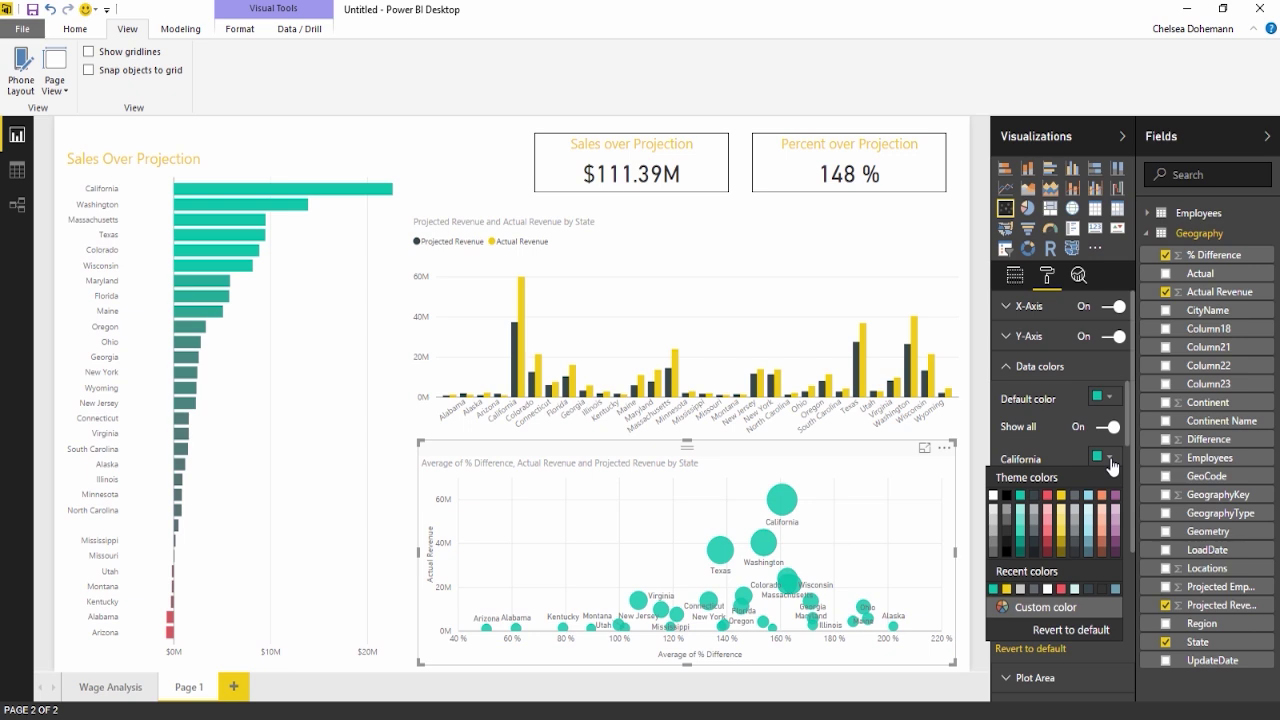
{"action": "left_click", "coordinate": [1047, 496]}
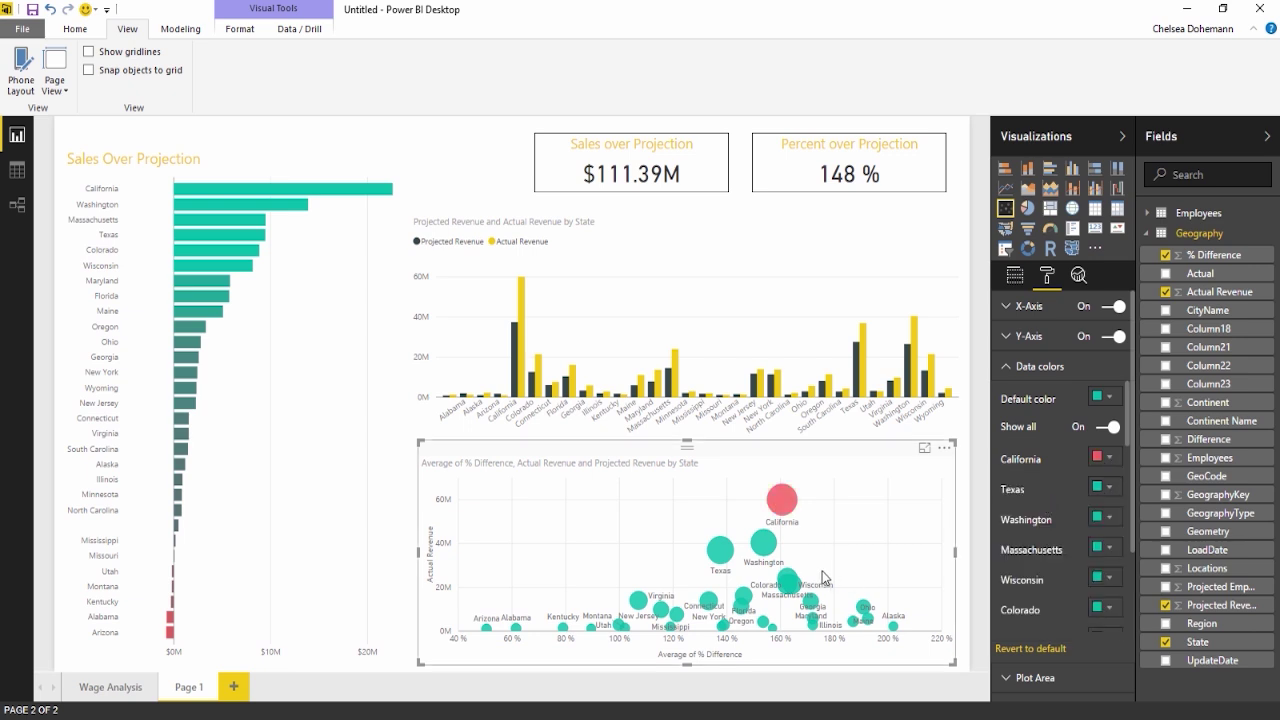
{"action": "left_click", "coordinate": [1108, 487]}
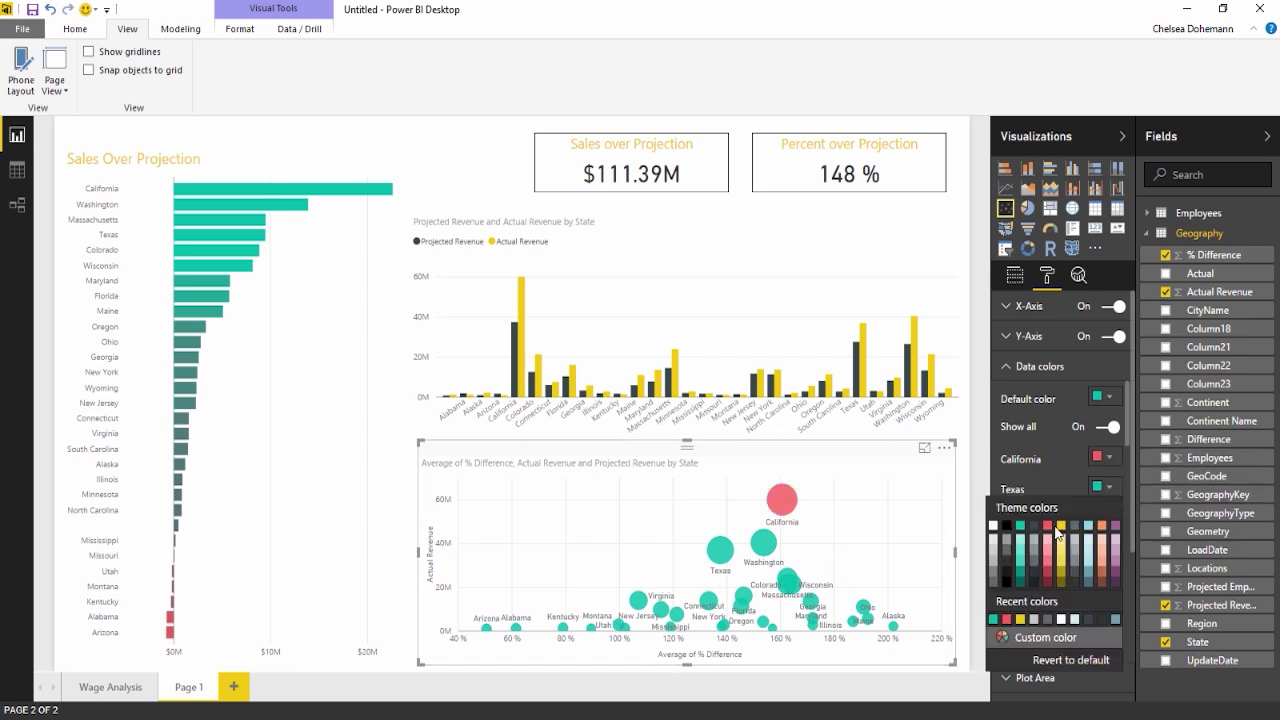
{"action": "left_click", "coordinate": [1052, 530]}
{"action": "left_click", "coordinate": [1108, 517]}
{"action": "left_click", "coordinate": [1053, 355]}
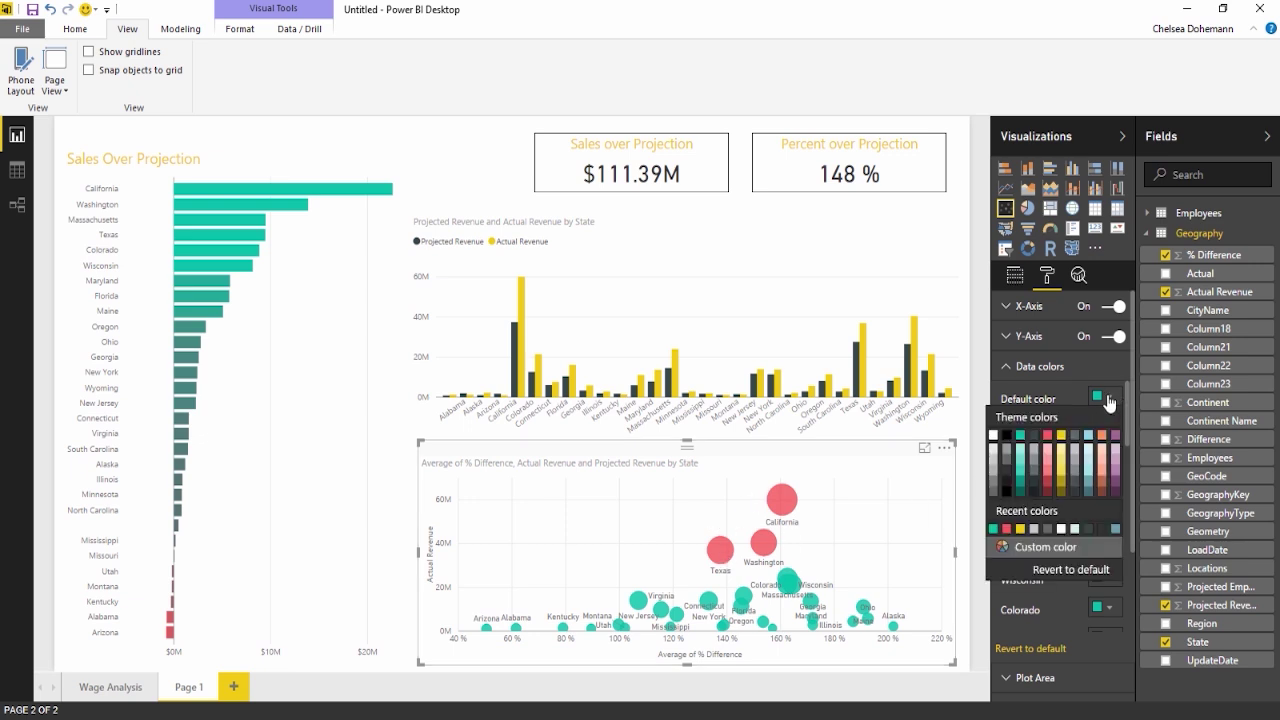
Step: Set the scatter chart's default data color to dark gray and color the California, Texas and Washington bubbles teal
{"action": "left_click", "coordinate": [1034, 442]}
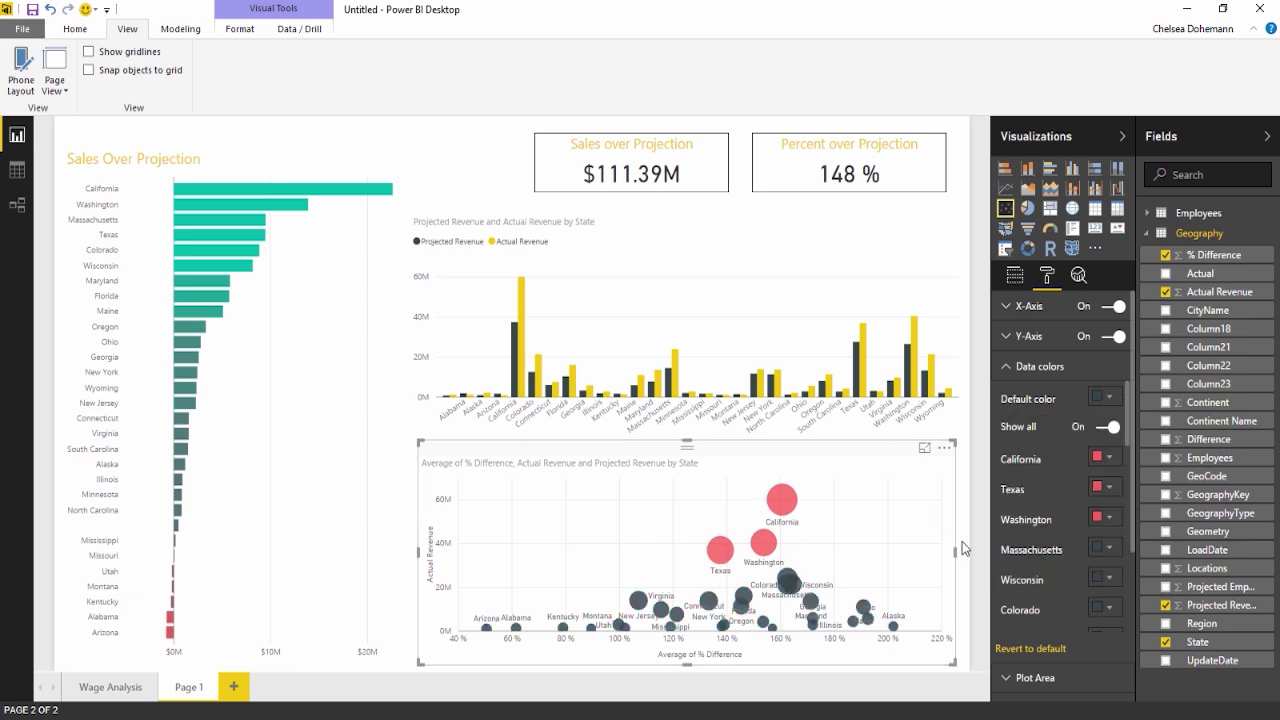
{"action": "left_click", "coordinate": [1102, 457]}
{"action": "left_click", "coordinate": [1021, 506]}
{"action": "left_click", "coordinate": [1102, 487]}
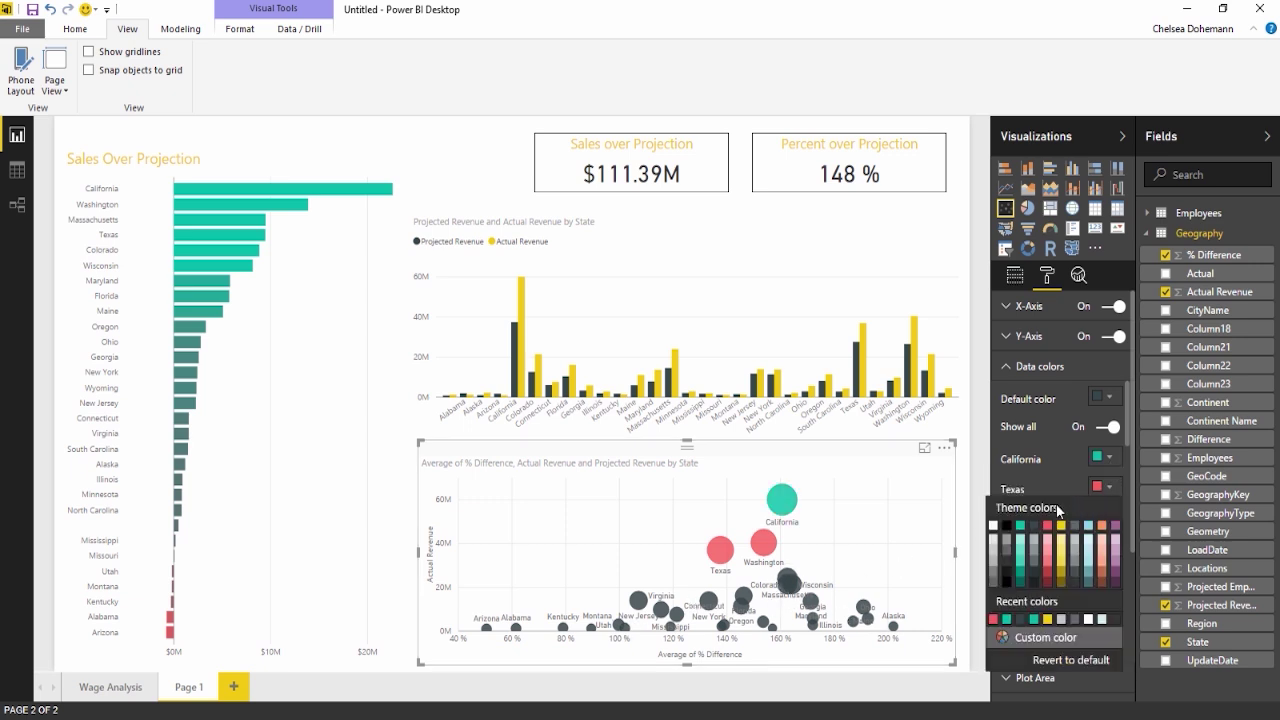
{"action": "left_click", "coordinate": [1021, 526]}
{"action": "left_click", "coordinate": [1102, 517]}
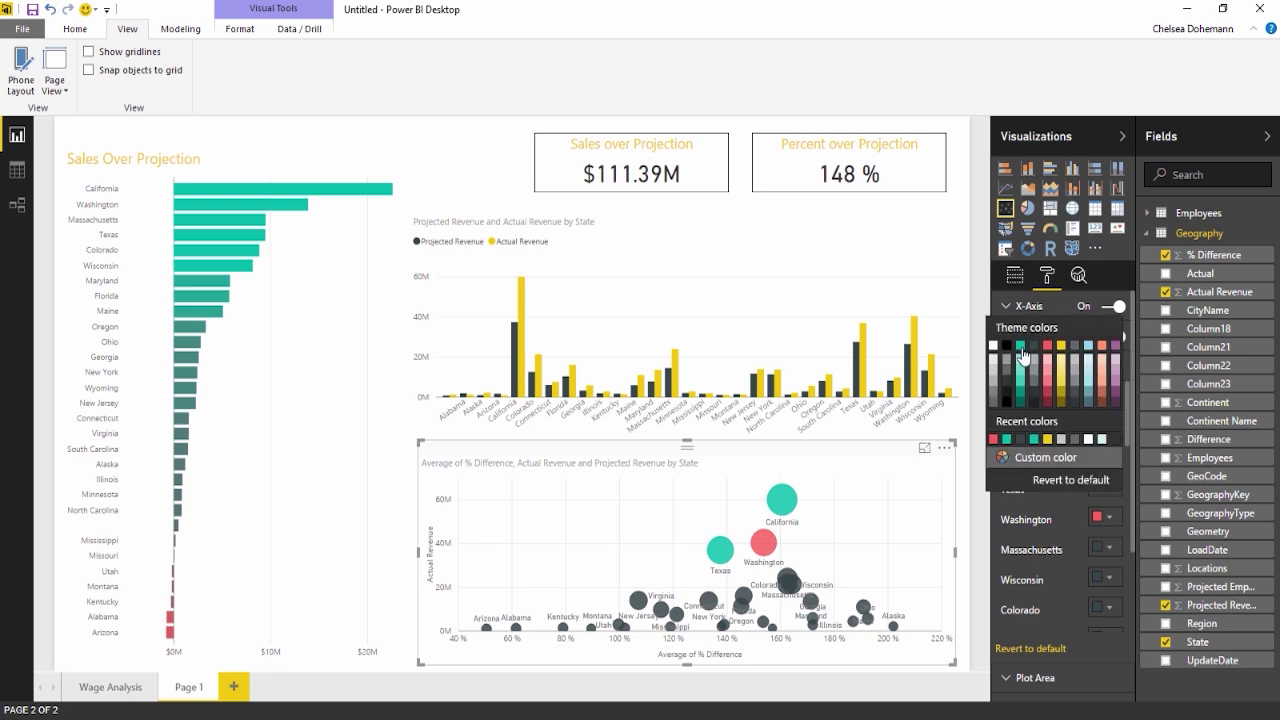
{"action": "left_click", "coordinate": [1020, 346]}
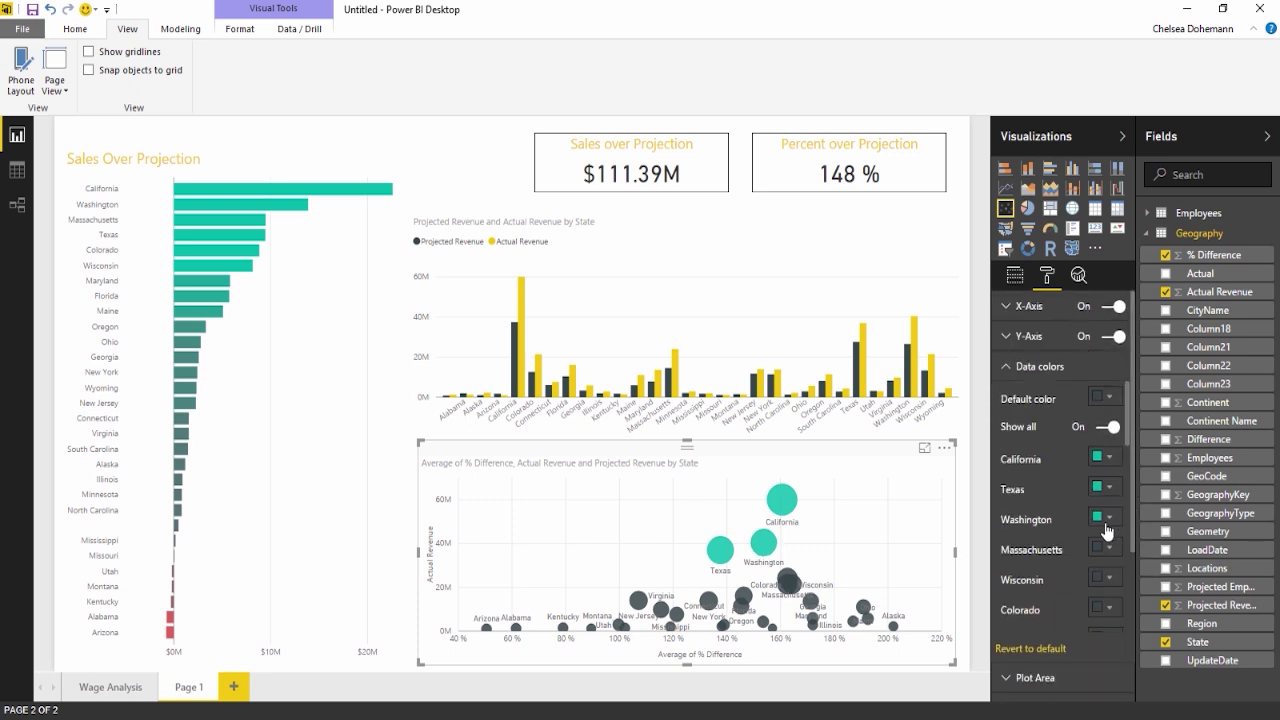
{"action": "scroll", "coordinate": [1103, 587], "scroll_direction": "down", "scroll_amount": 10}
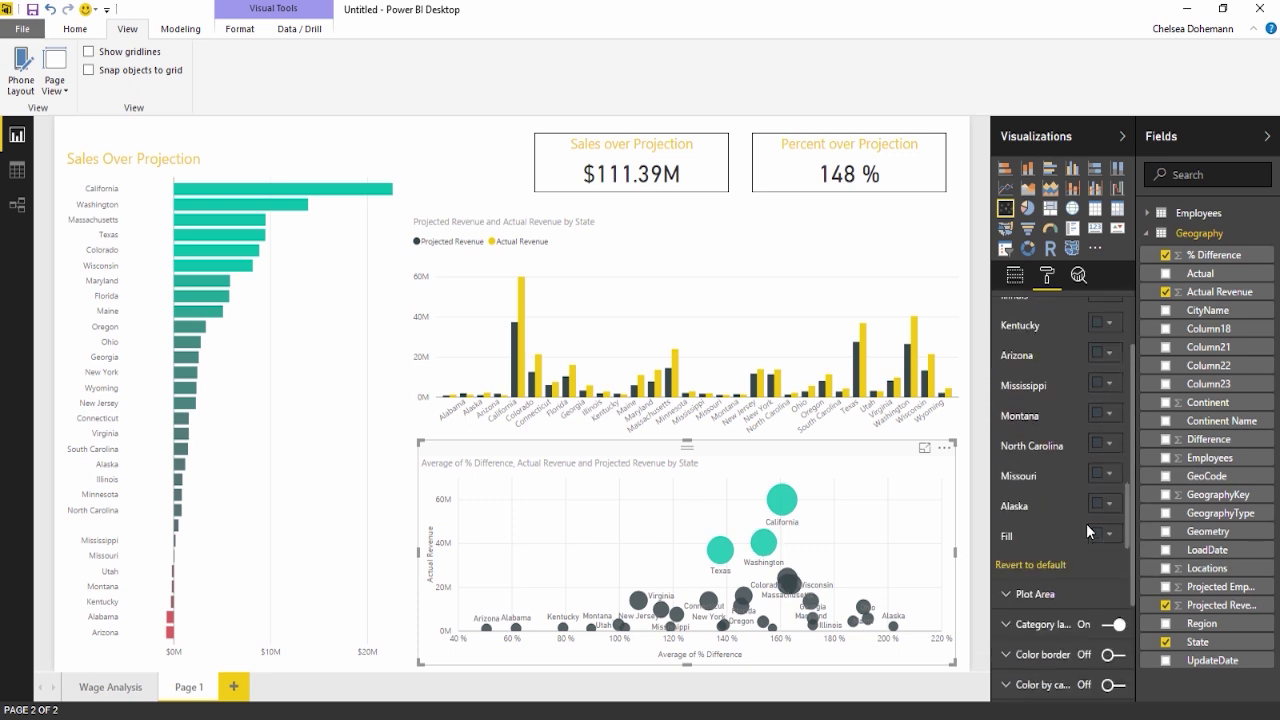
{"action": "scroll", "coordinate": [1086, 523], "scroll_direction": "up", "scroll_amount": 10}
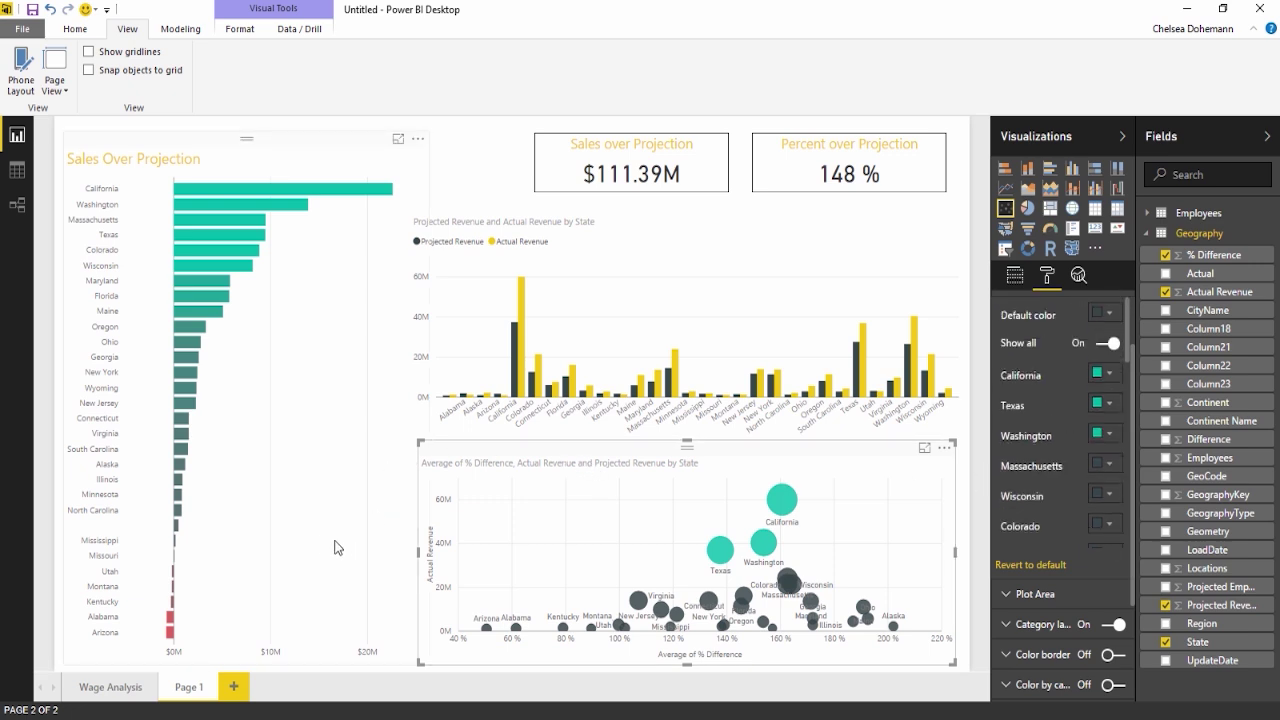
Step: Cross-filter the page by California's bubble in the scatter chart, compare the other visuals, and clear the selection
{"action": "left_click", "coordinate": [350, 155]}
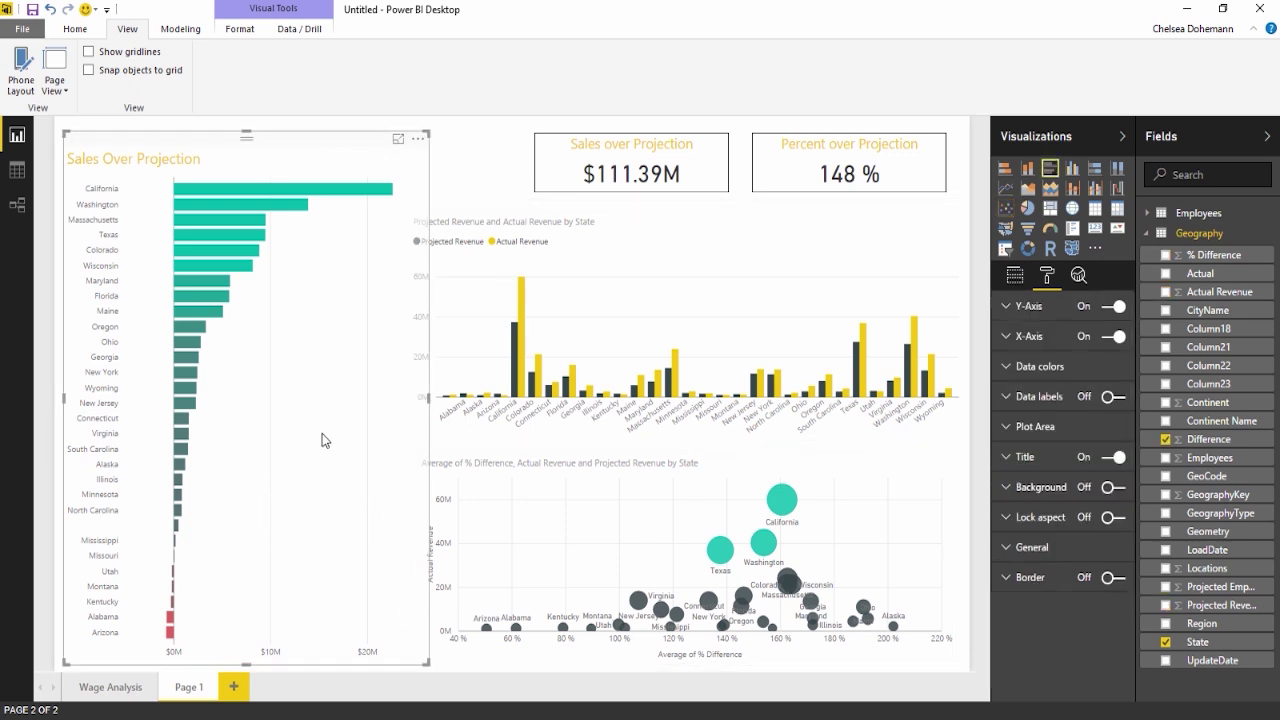
{"action": "left_click", "coordinate": [463, 164]}
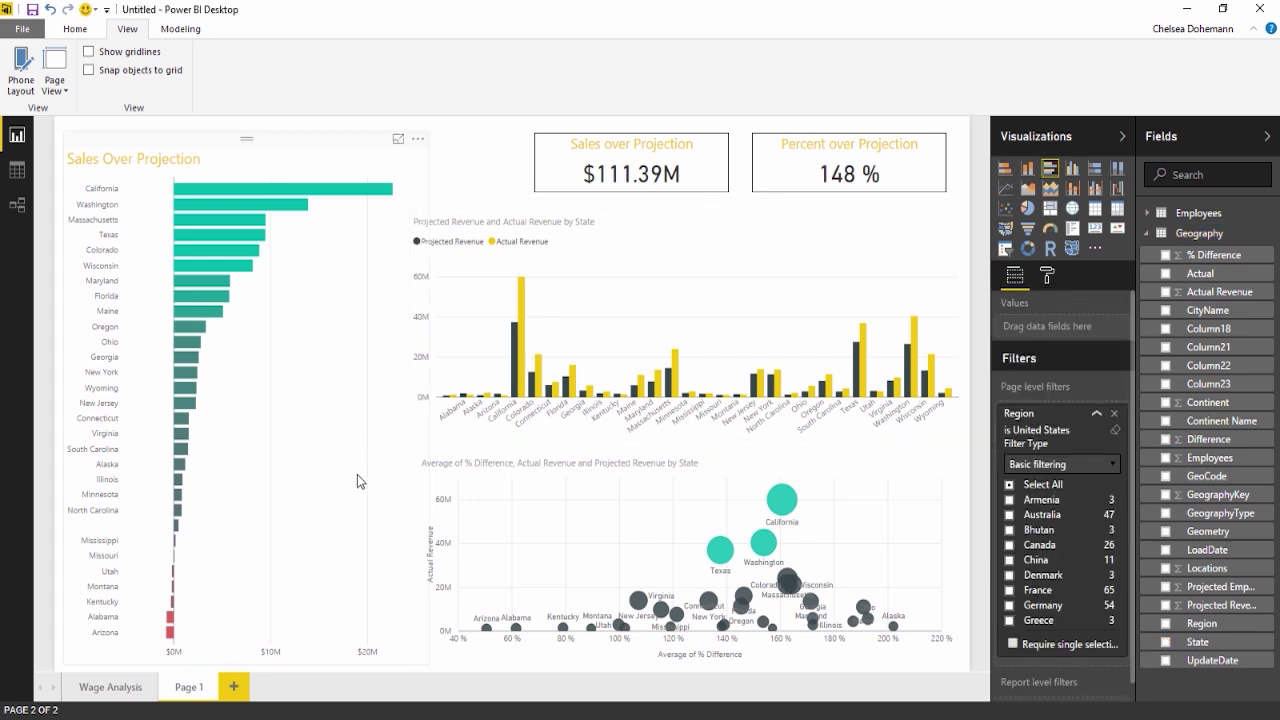
{"action": "left_click", "coordinate": [793, 503]}
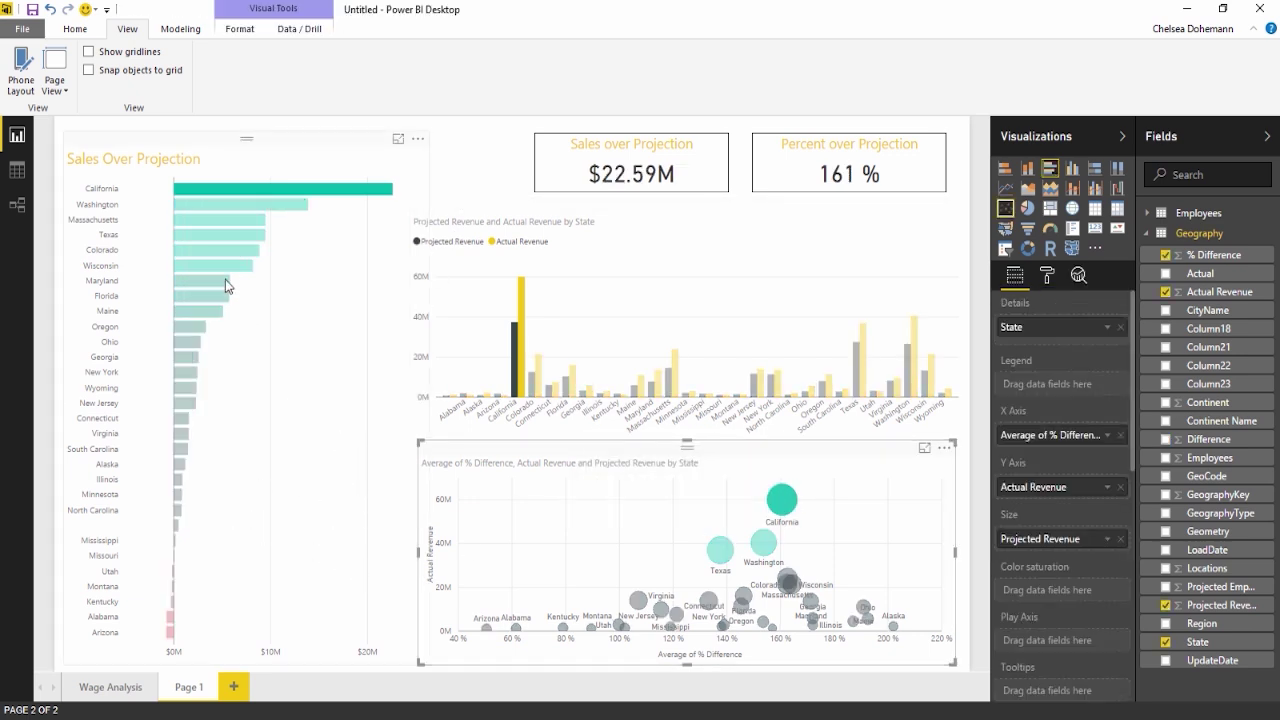
{"action": "left_click", "coordinate": [282, 189]}
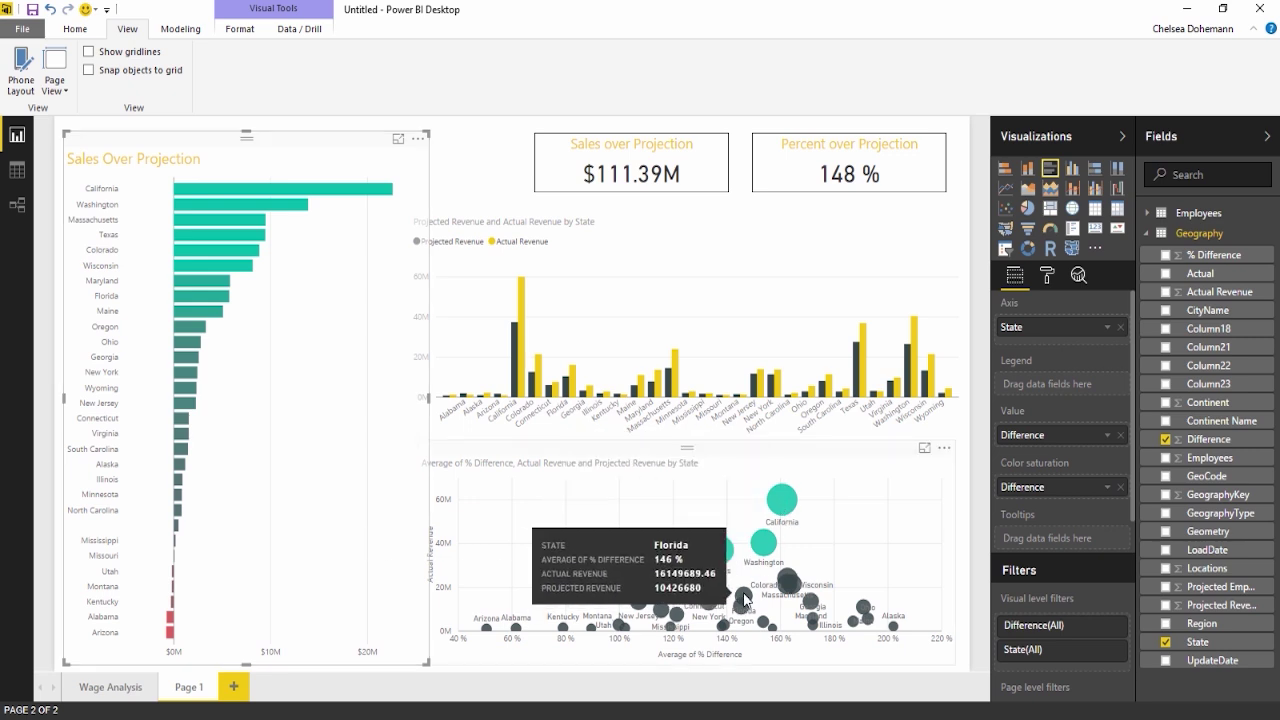
{"action": "left_click", "coordinate": [452, 150]}
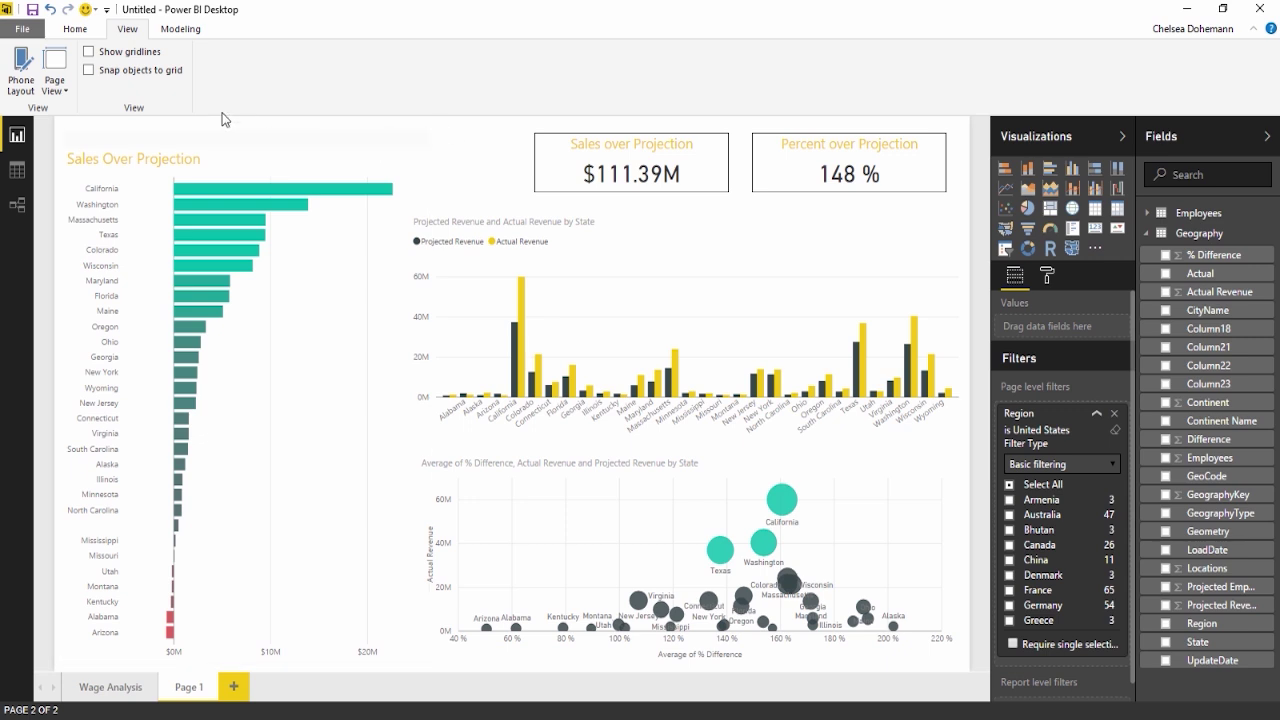
Step: Check the Shape Map Visual setting among the preview features in the program options and accept the dialog
{"action": "left_click", "coordinate": [22, 30]}
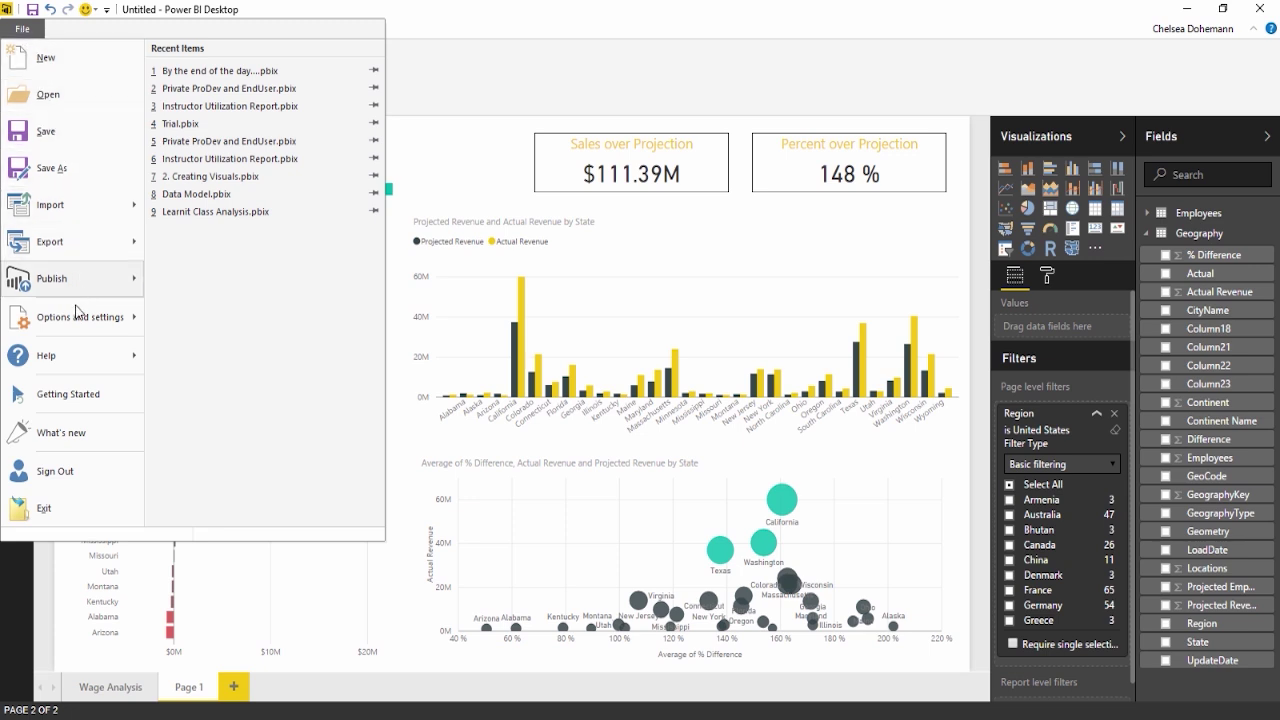
{"action": "mouse_move", "coordinate": [77, 323]}
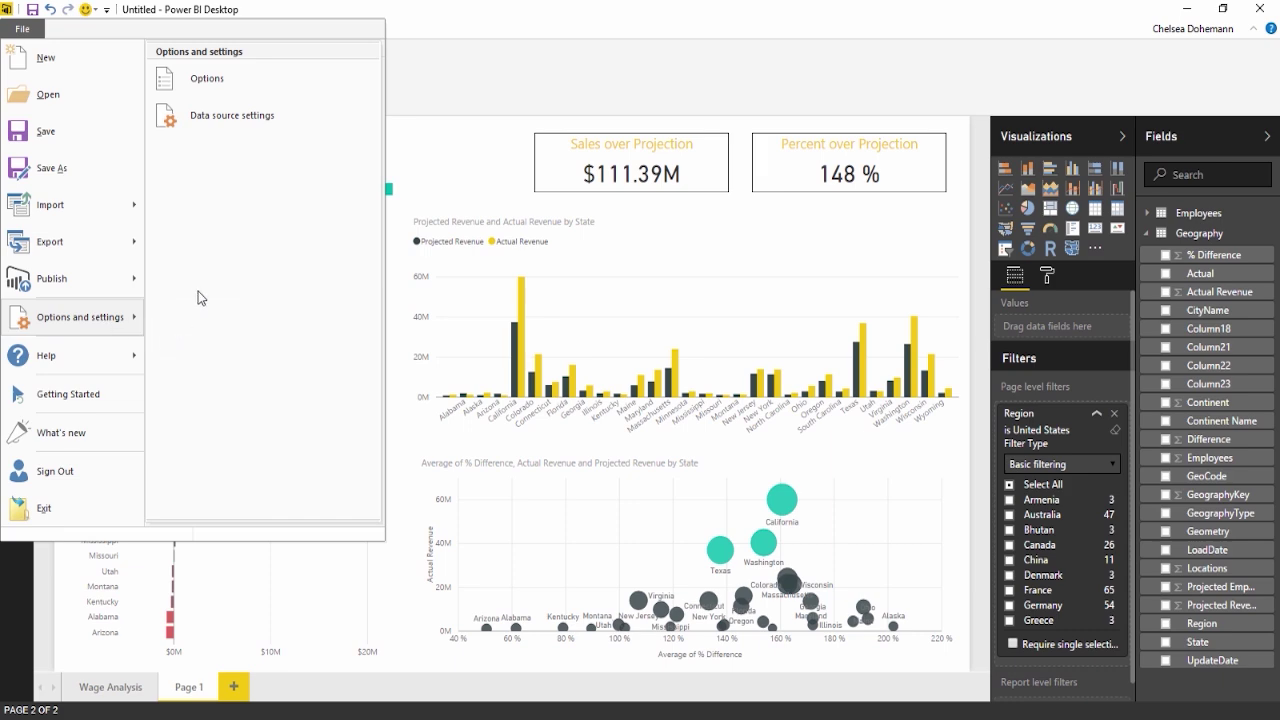
{"action": "left_click", "coordinate": [222, 78]}
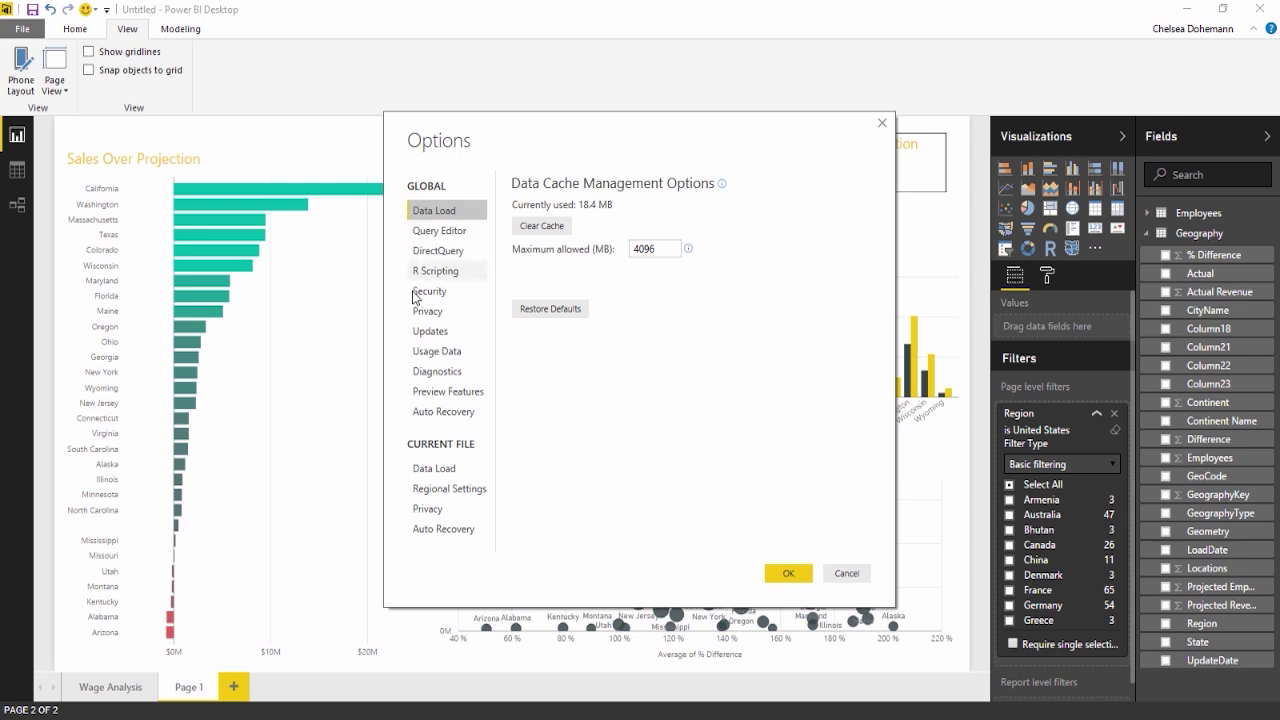
{"action": "left_click", "coordinate": [433, 392]}
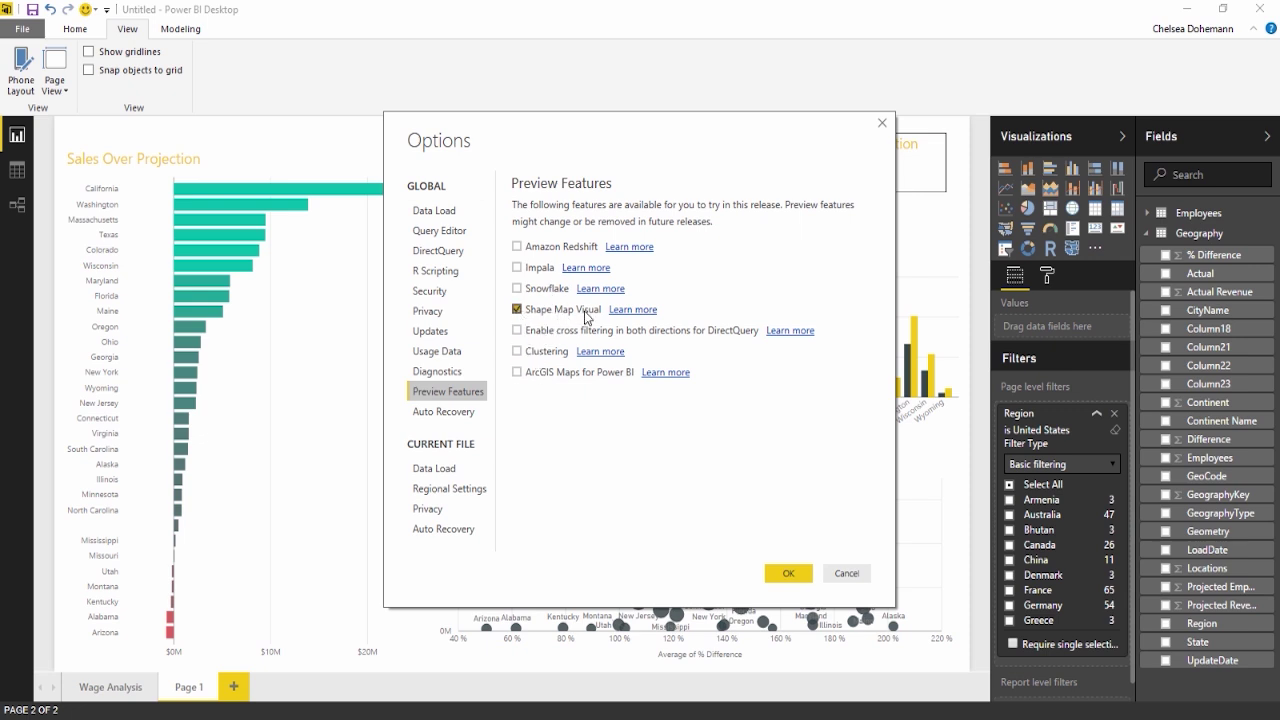
{"action": "left_click", "coordinate": [789, 573]}
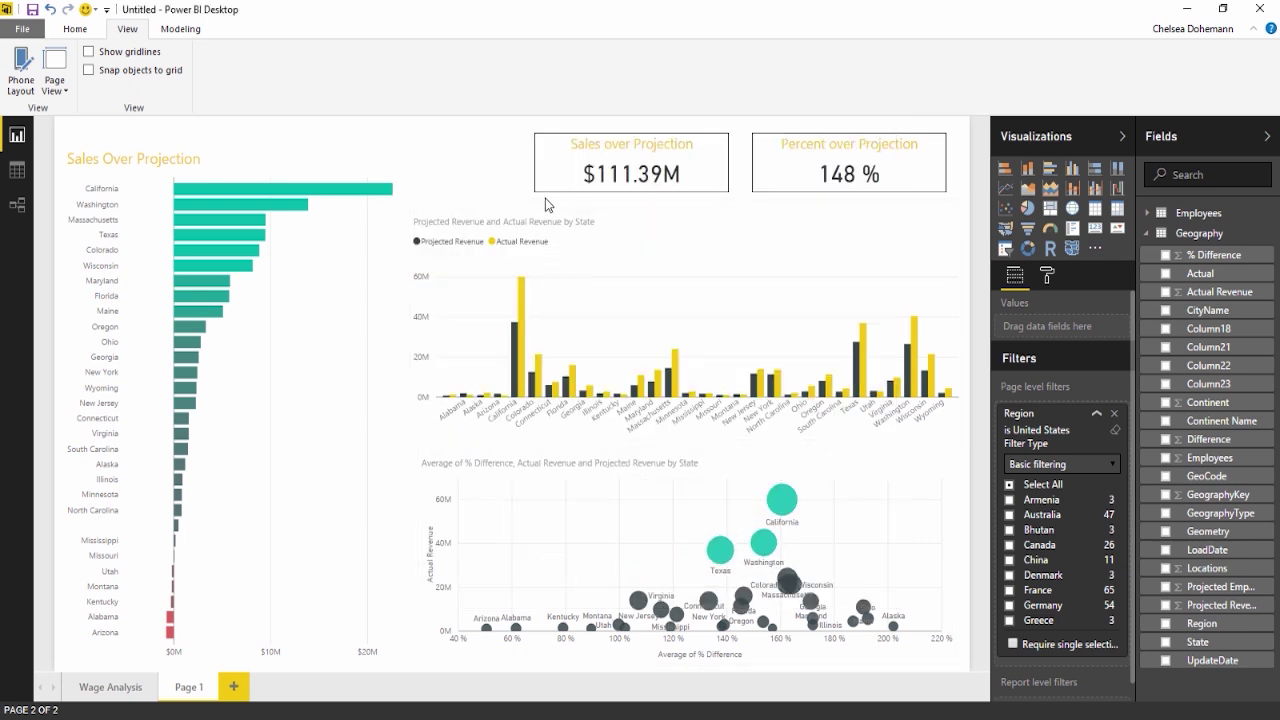
Step: Add a shape map over the bar chart's empty lower area and narrow the scatter and column charts to make room for it
{"action": "left_click", "coordinate": [1072, 250]}
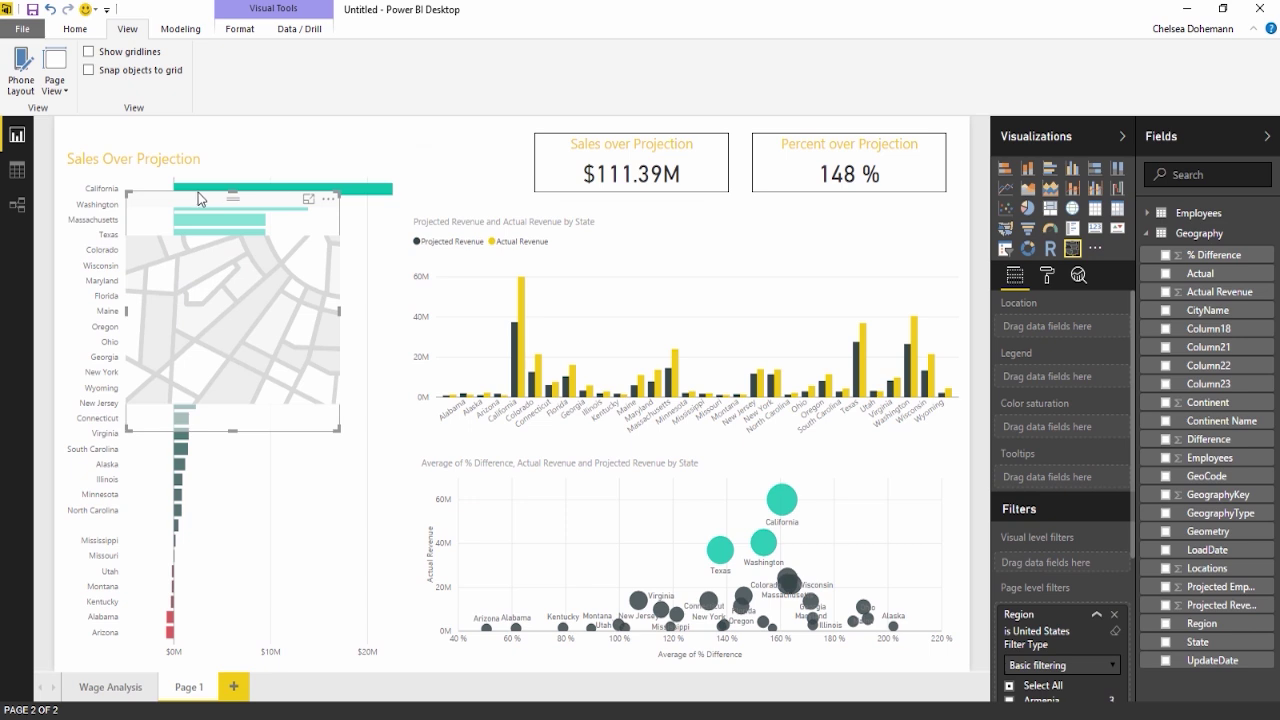
{"action": "left_click_drag", "start_coordinate": [192, 200], "coordinate": [289, 413]}
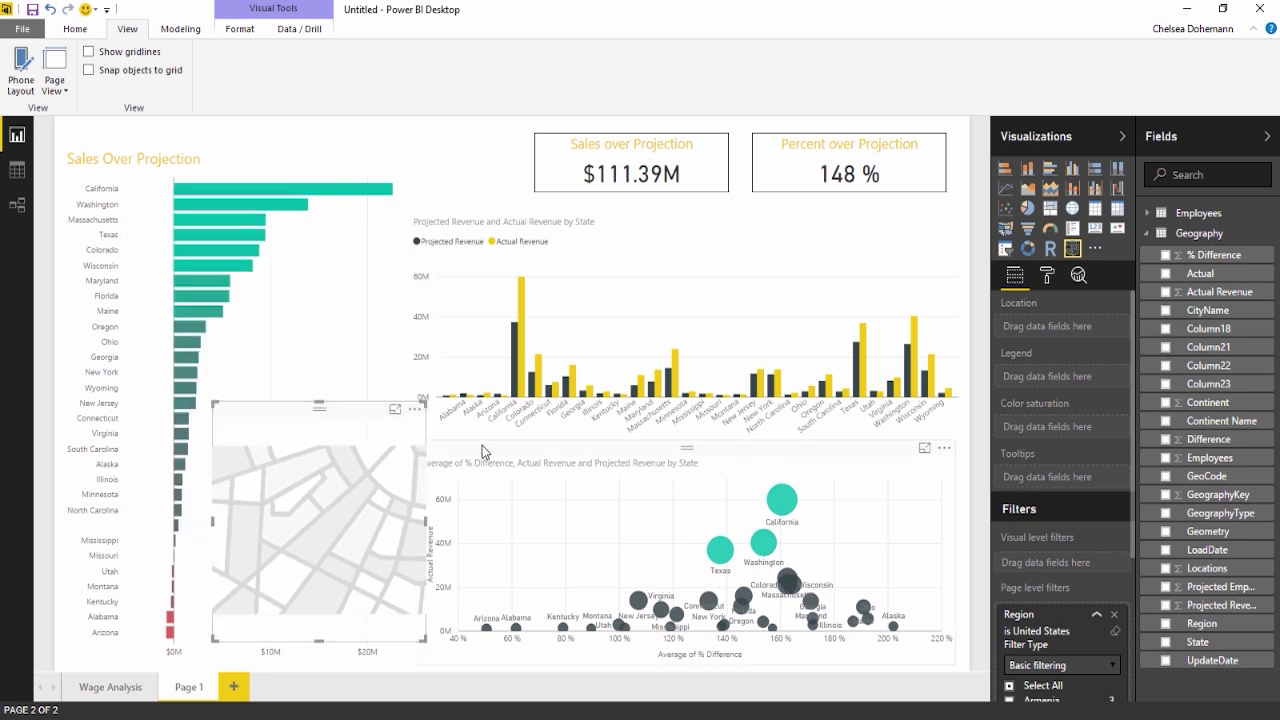
{"action": "left_click", "coordinate": [482, 445]}
{"action": "left_click_drag", "start_coordinate": [419, 553], "coordinate": [470, 553]}
{"action": "left_click", "coordinate": [432, 243]}
{"action": "left_click_drag", "start_coordinate": [411, 321], "coordinate": [474, 325]}
{"action": "left_click", "coordinate": [284, 407]}
{"action": "left_click_drag", "start_coordinate": [447, 525], "coordinate": [455, 473]}
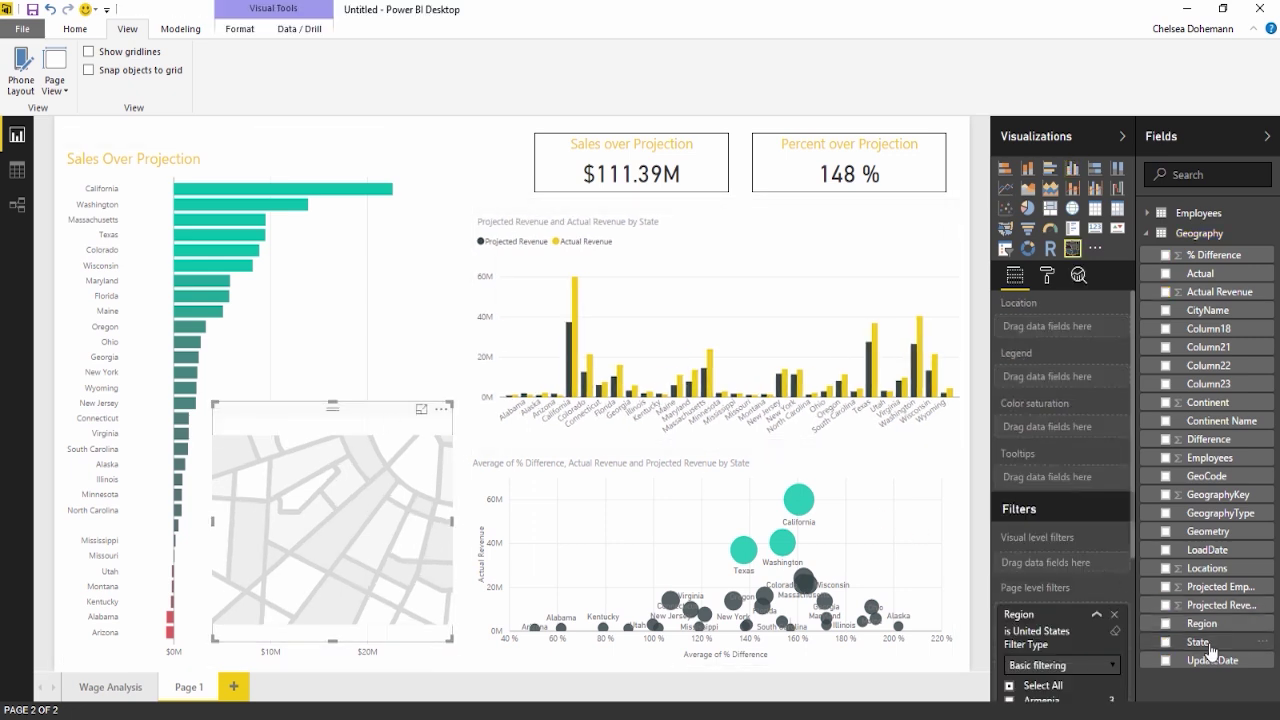
Step: Set State as the shape map's location and Difference as its color saturation
{"action": "left_click_drag", "start_coordinate": [1230, 650], "coordinate": [1077, 329]}
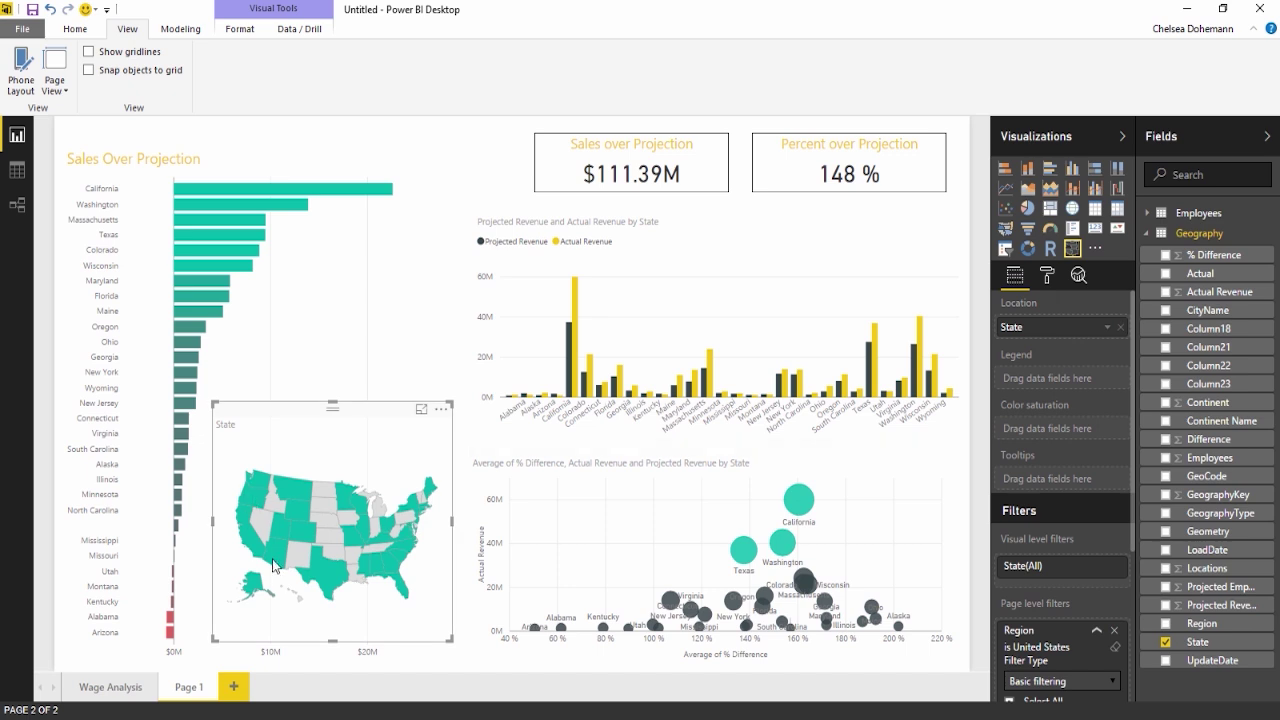
{"action": "mouse_move", "coordinate": [329, 581]}
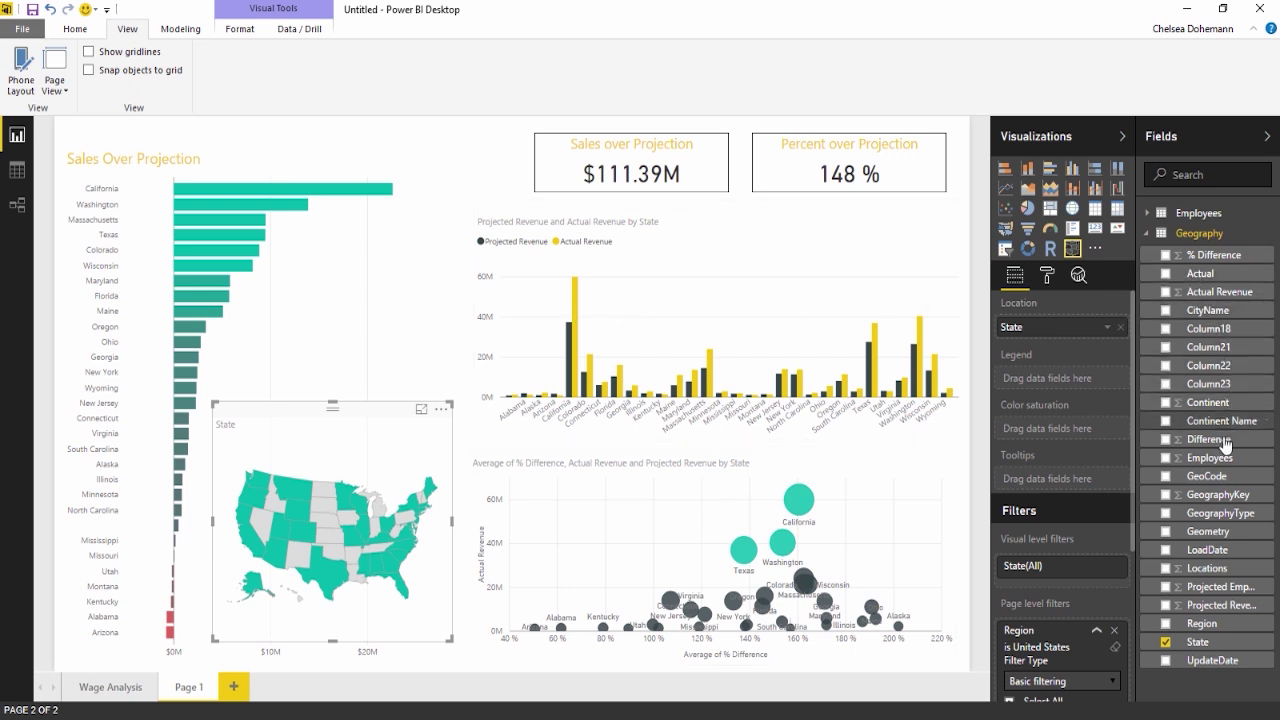
{"action": "left_click_drag", "start_coordinate": [1238, 441], "coordinate": [1092, 429]}
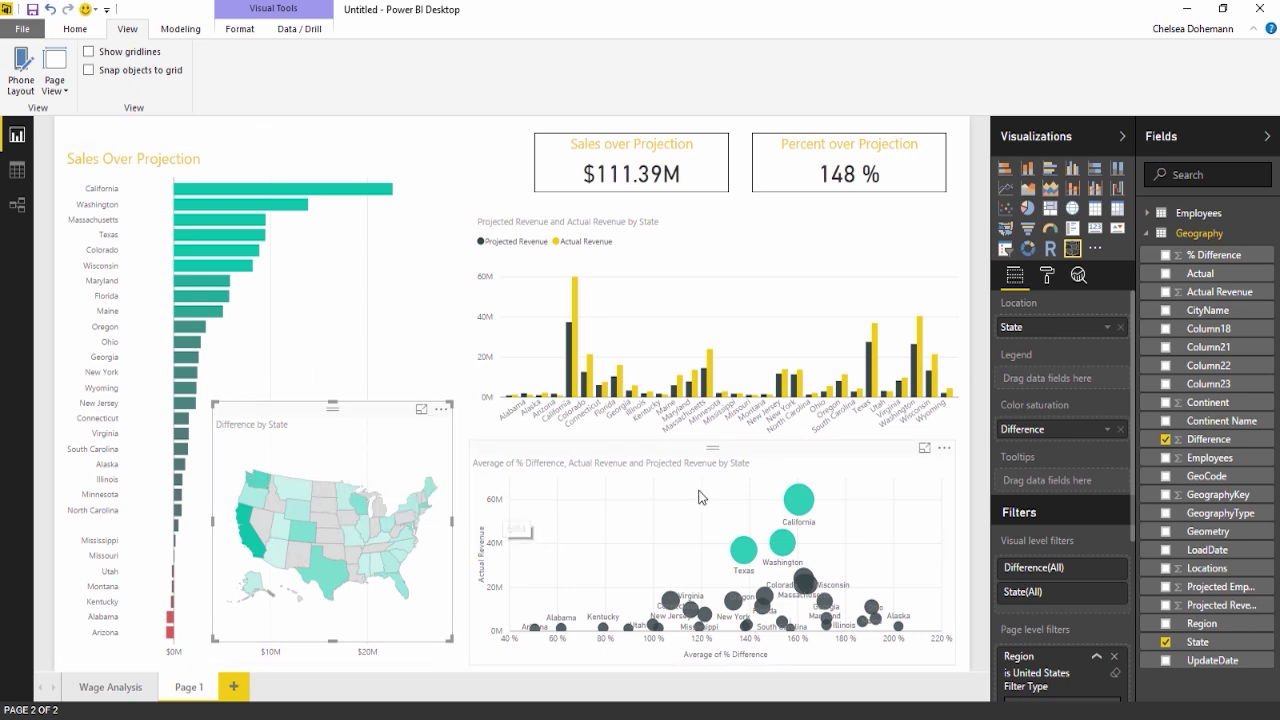
Step: Turn on diverging data colors for the shape map with a red minimum and dark gray center, scaled from -1000000 to 8000000
{"action": "left_click", "coordinate": [1048, 276]}
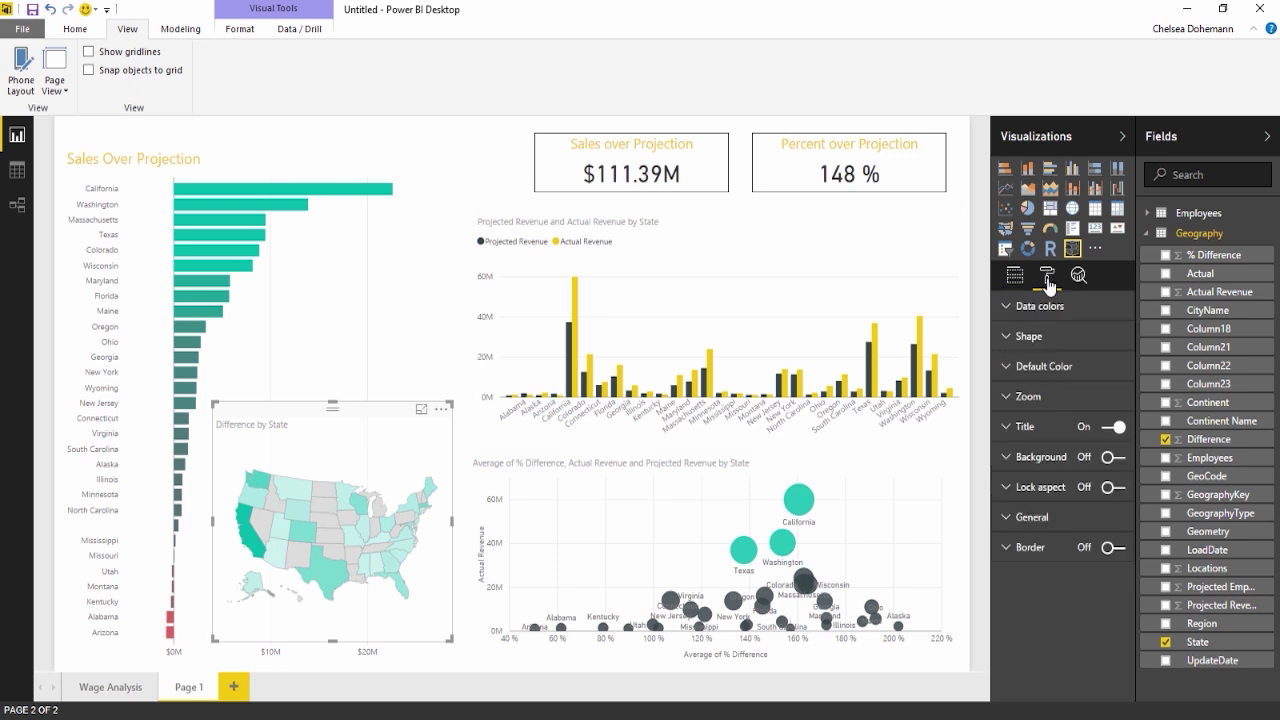
{"action": "left_click", "coordinate": [1056, 308]}
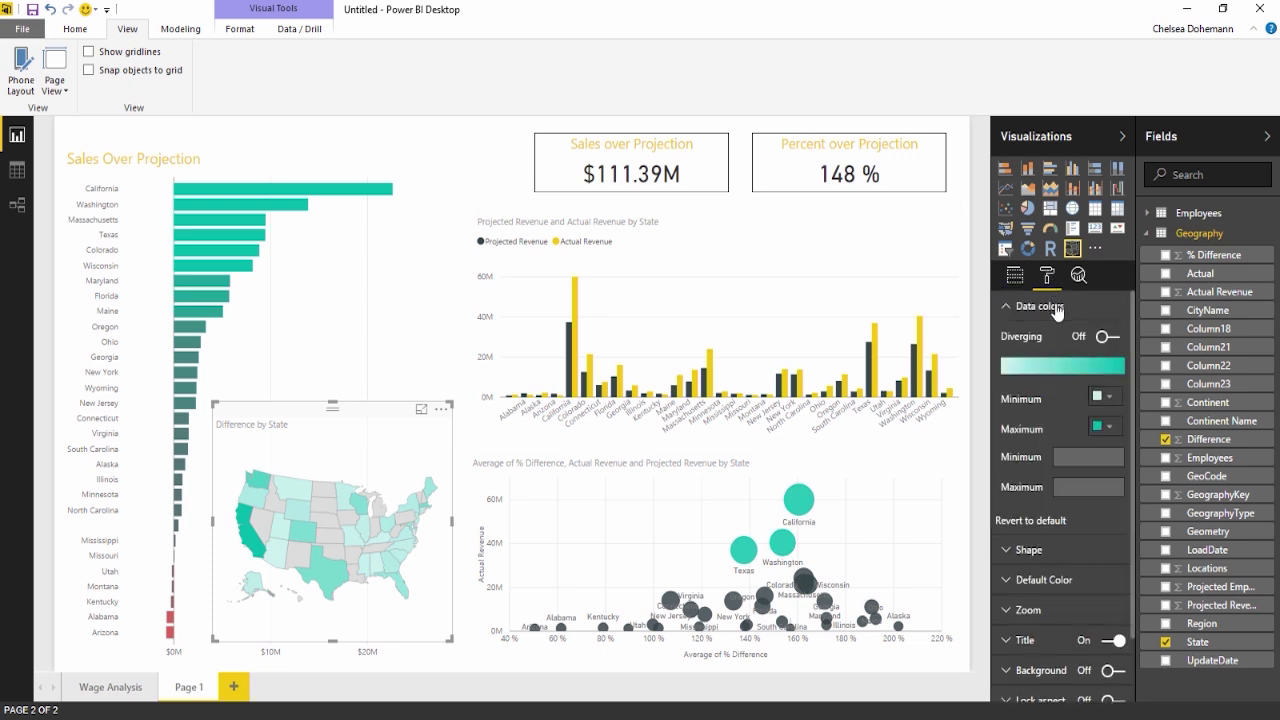
{"action": "left_click", "coordinate": [1108, 338]}
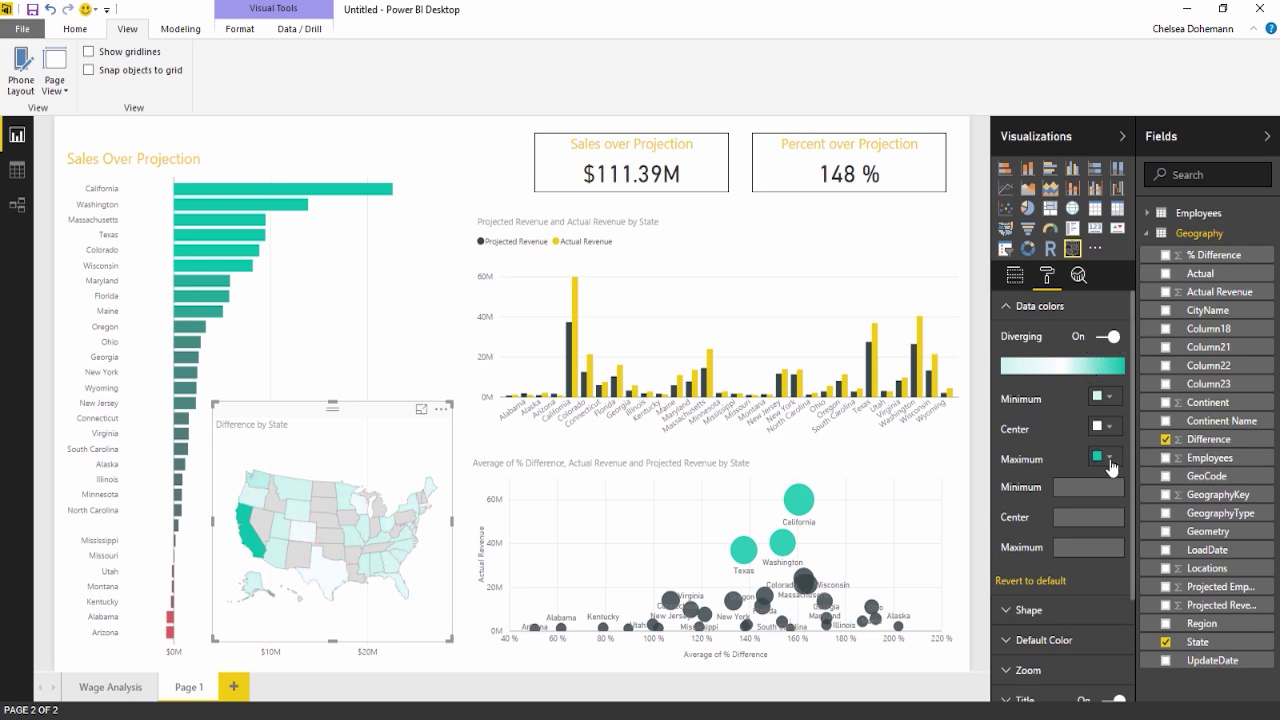
{"action": "left_click", "coordinate": [1106, 397]}
{"action": "left_click", "coordinate": [1048, 437]}
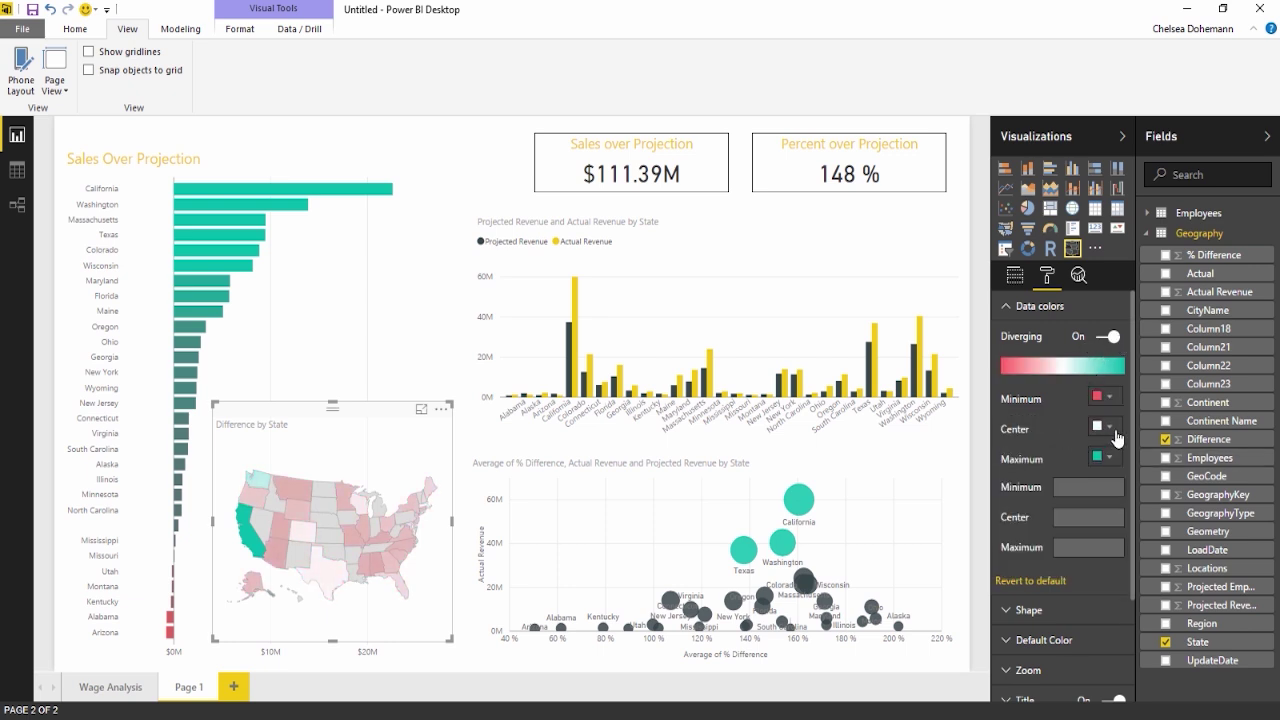
{"action": "left_click", "coordinate": [1104, 427]}
{"action": "left_click", "coordinate": [1076, 470]}
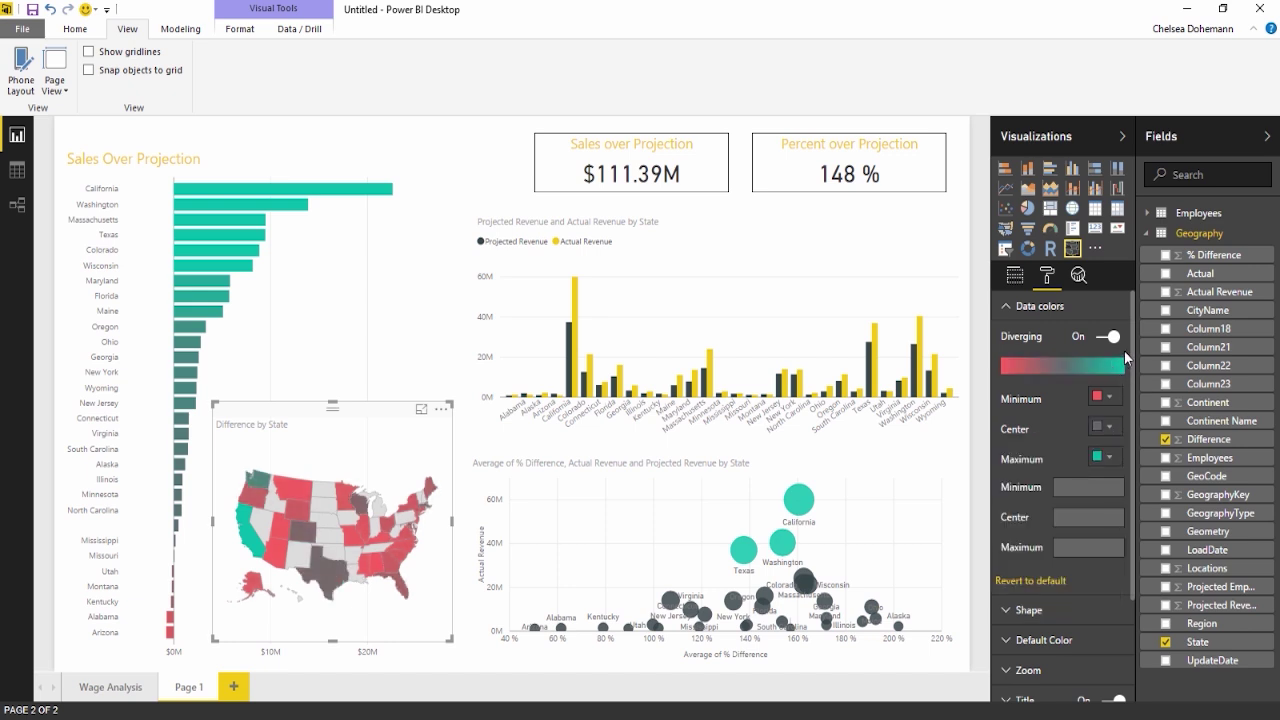
{"action": "left_click", "coordinate": [1092, 484]}
{"action": "left_click", "coordinate": [1104, 518]}
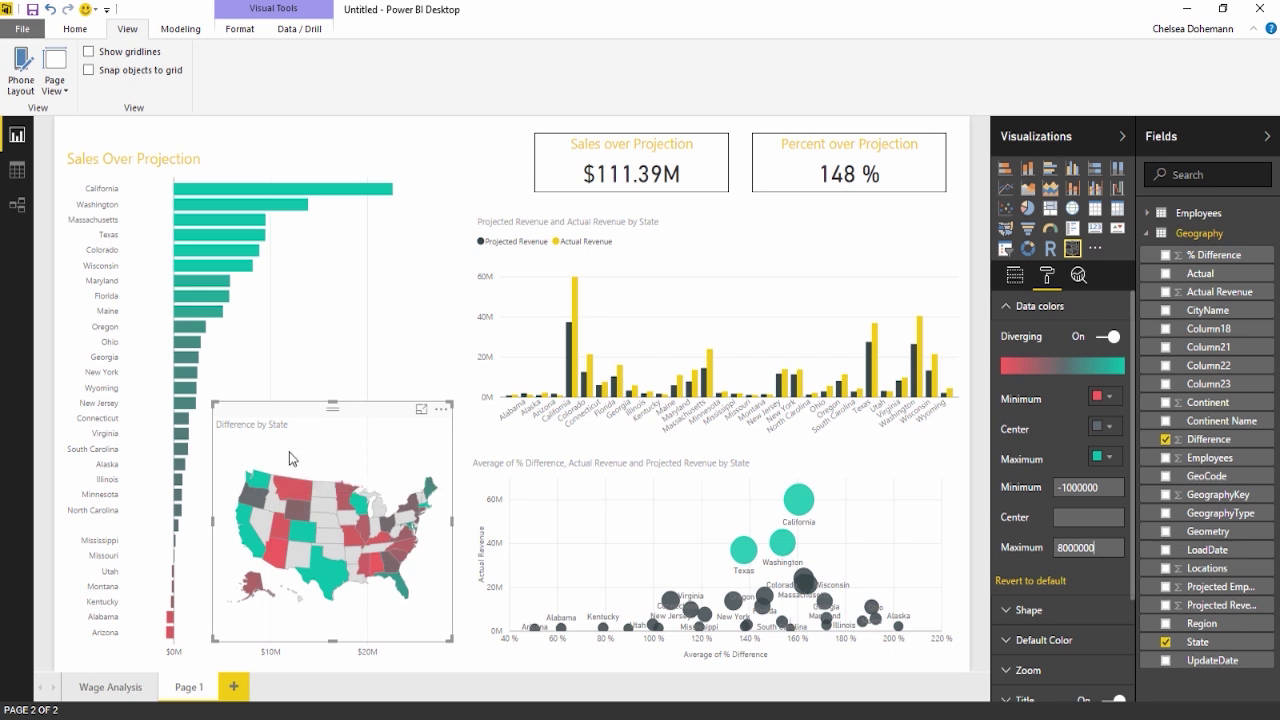
Step: Examine the Difference values of individual states on the shape map, including California, Washington, Colorado and Utah
{"action": "mouse_move", "coordinate": [247, 527]}
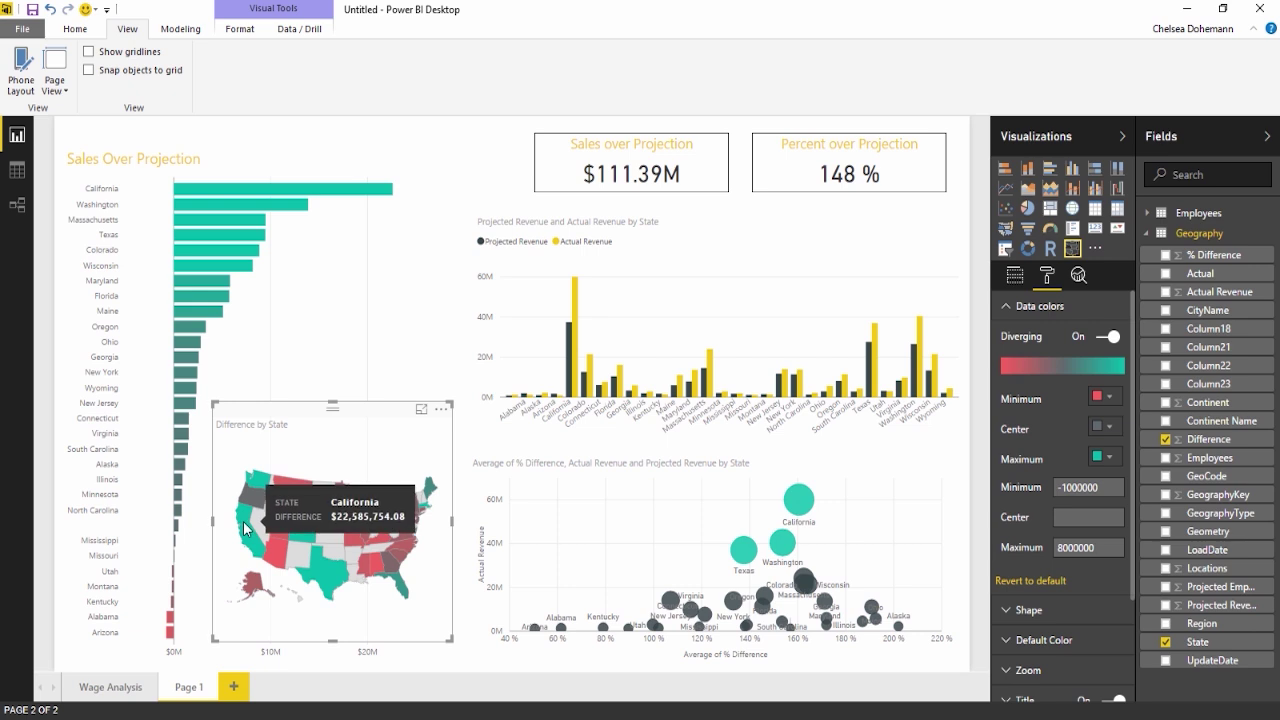
{"action": "mouse_move", "coordinate": [257, 487]}
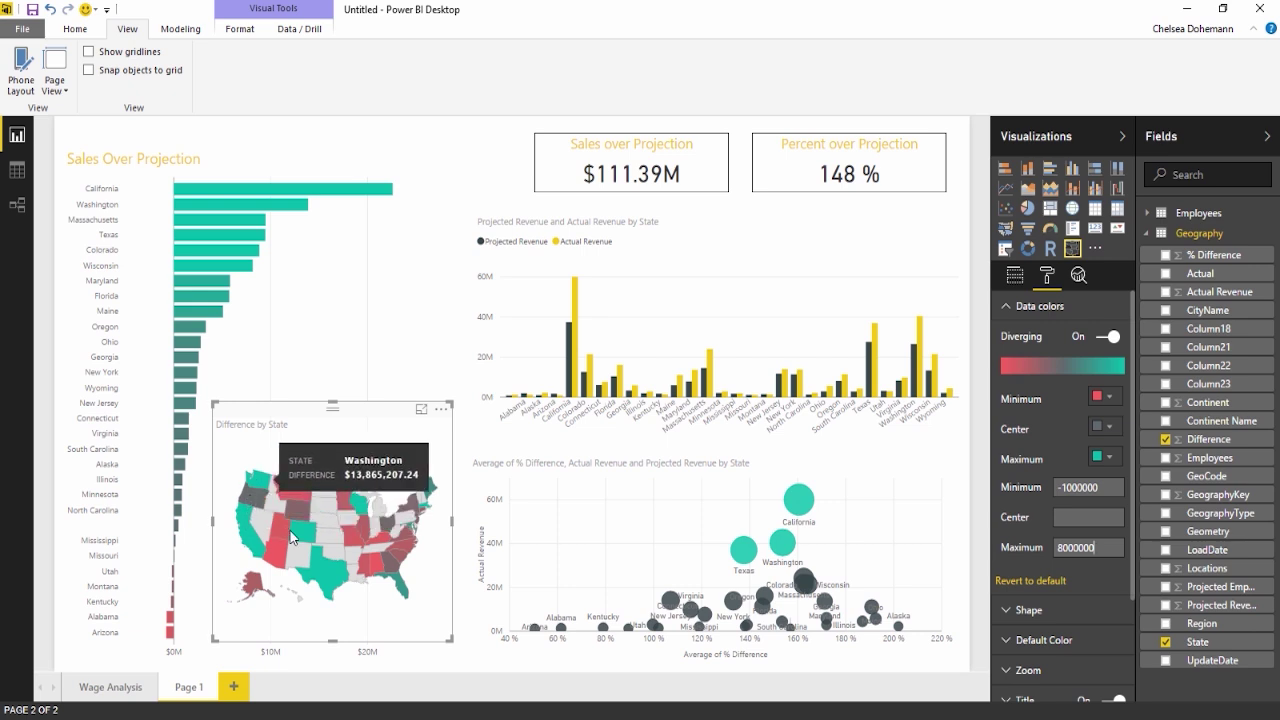
{"action": "mouse_move", "coordinate": [309, 540]}
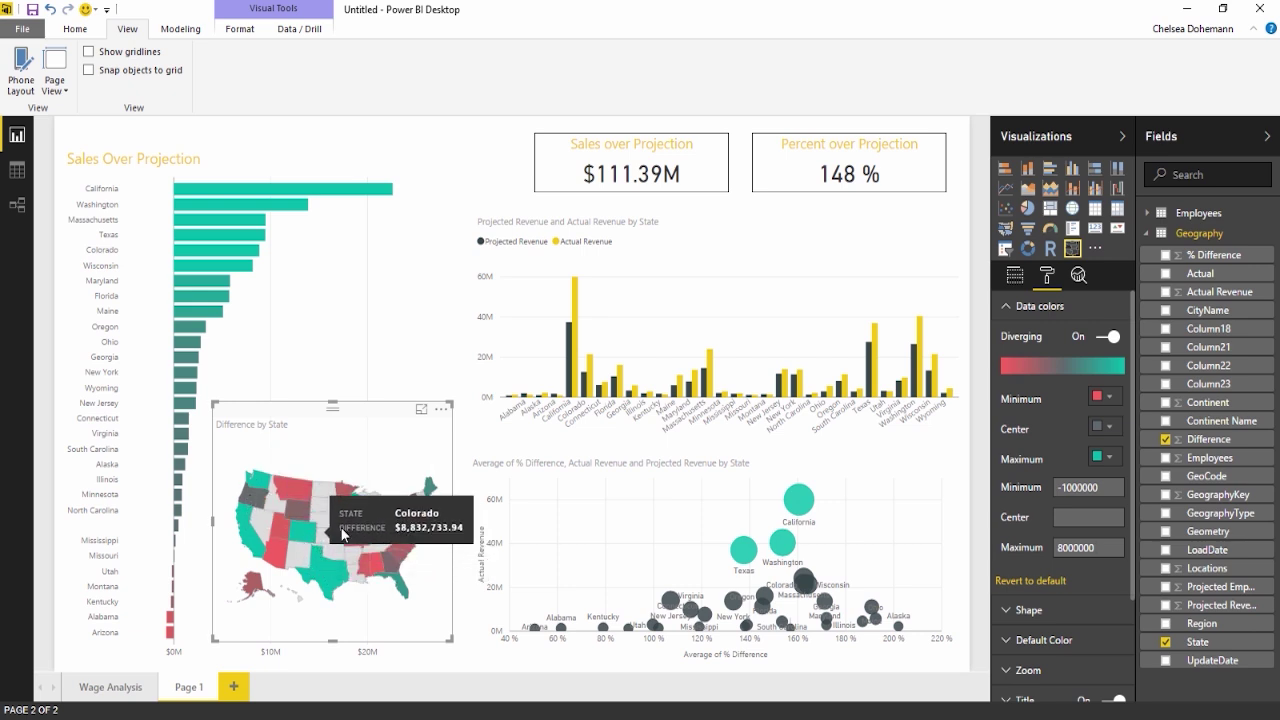
{"action": "mouse_move", "coordinate": [363, 506]}
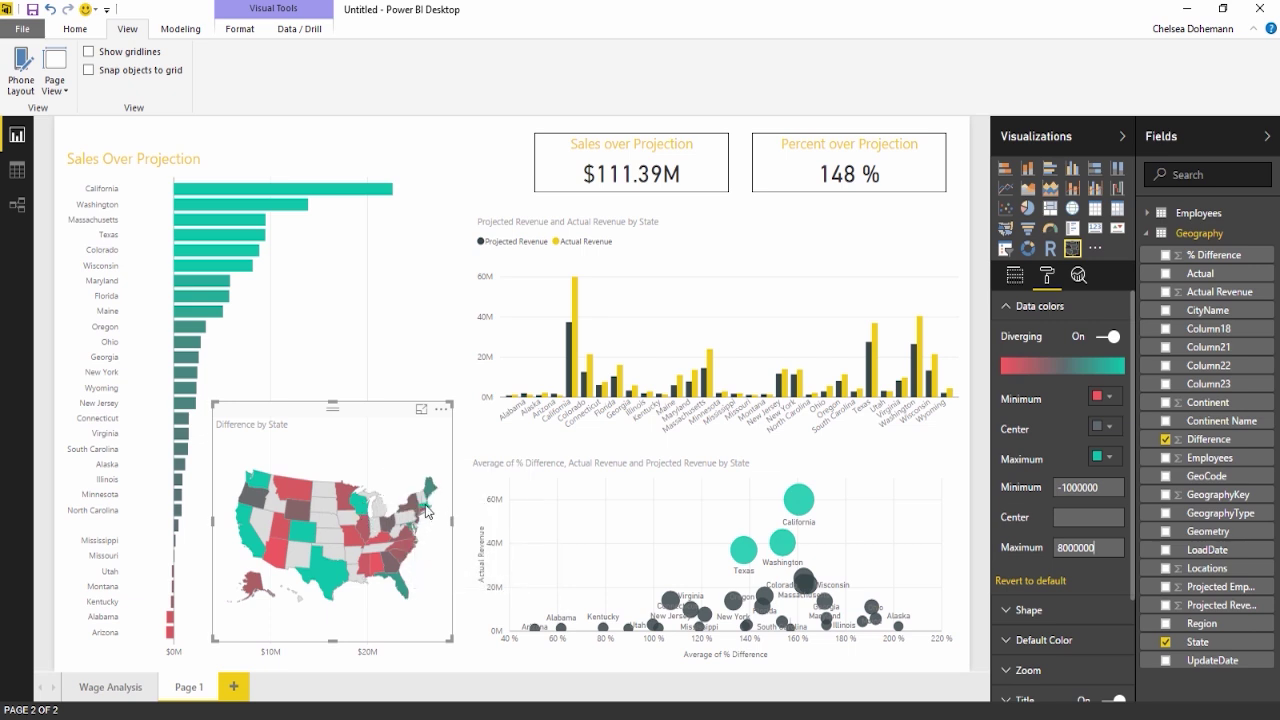
{"action": "mouse_move", "coordinate": [428, 510]}
{"action": "mouse_move", "coordinate": [412, 530]}
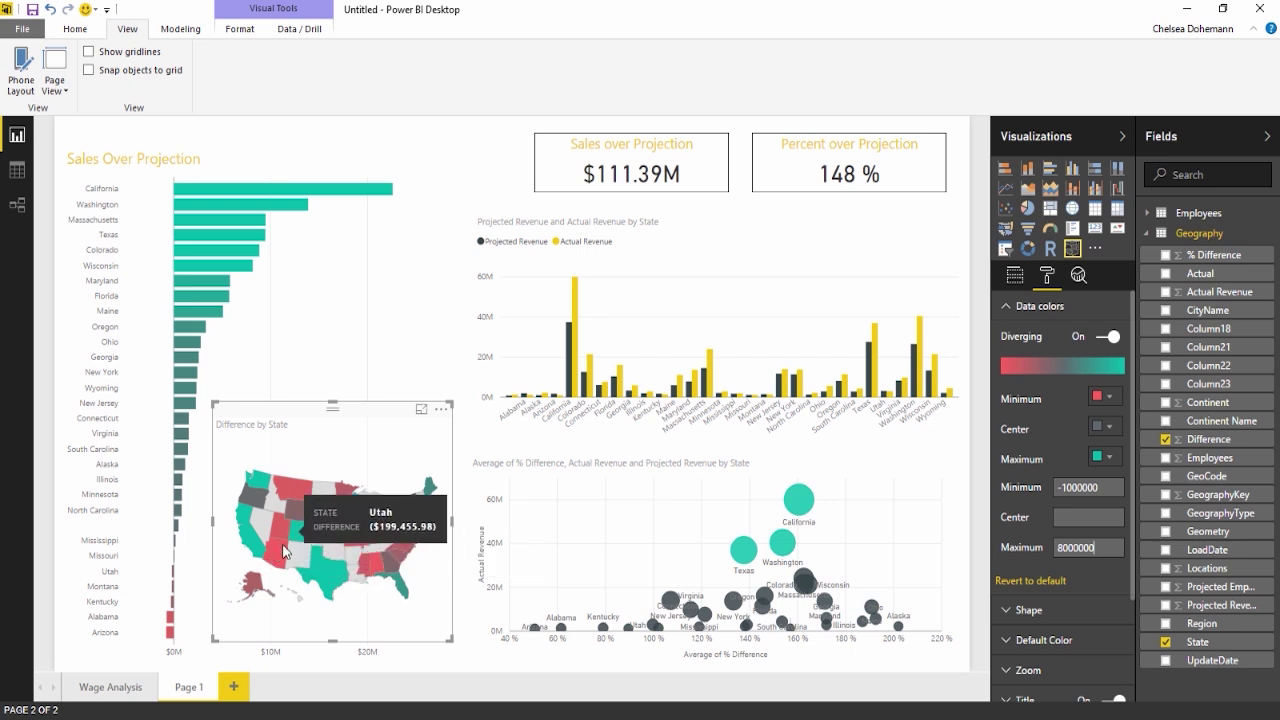
Step: Widen the shape map toward the scatter chart and move it slightly up
{"action": "left_click", "coordinate": [470, 528]}
{"action": "left_click", "coordinate": [402, 405]}
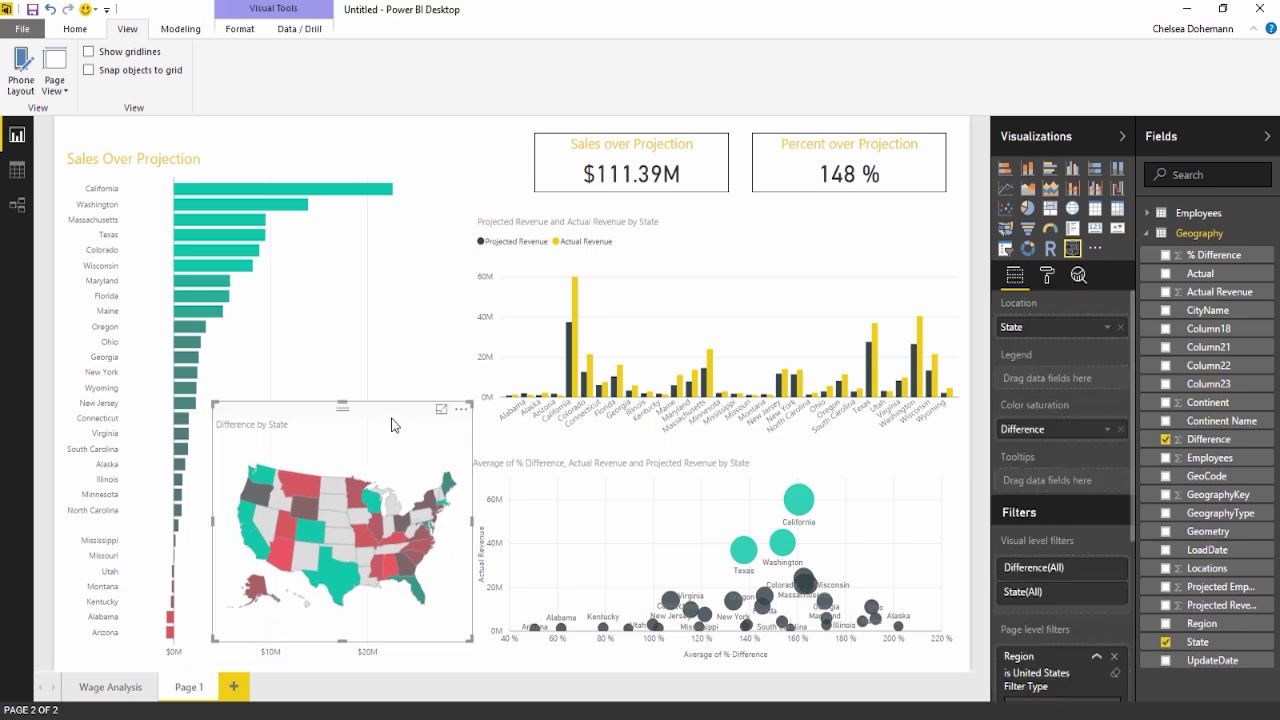
{"action": "left_click_drag", "start_coordinate": [396, 420], "coordinate": [392, 404]}
{"action": "left_click", "coordinate": [467, 148]}
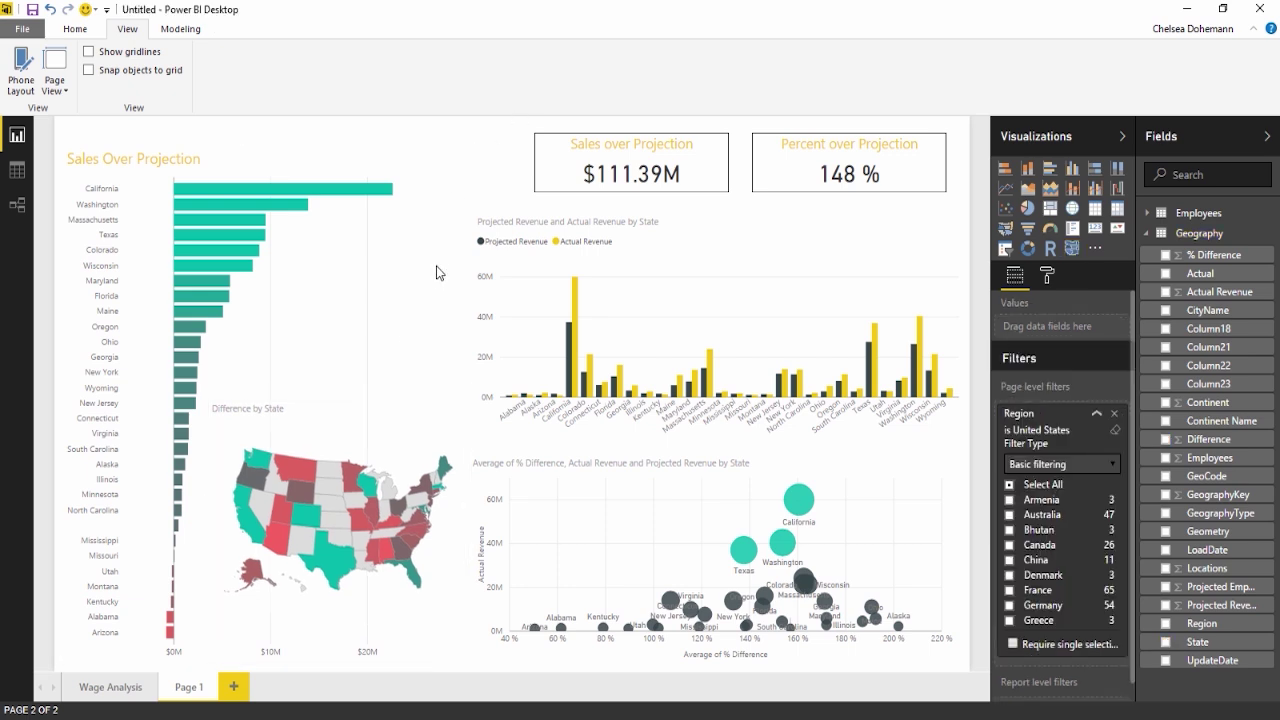
Step: Turn off the shape map's title and nudge the map slightly on the page
{"action": "left_click", "coordinate": [316, 401]}
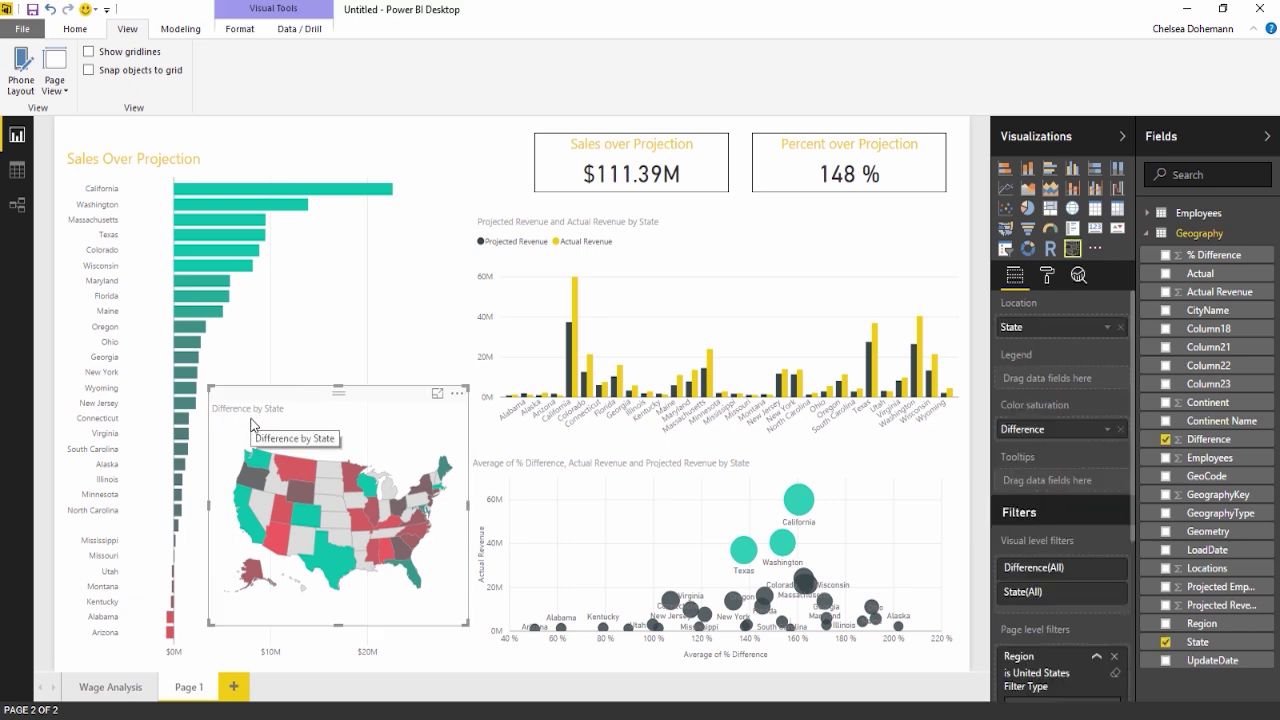
{"action": "mouse_move", "coordinate": [264, 474]}
{"action": "left_click", "coordinate": [1049, 278]}
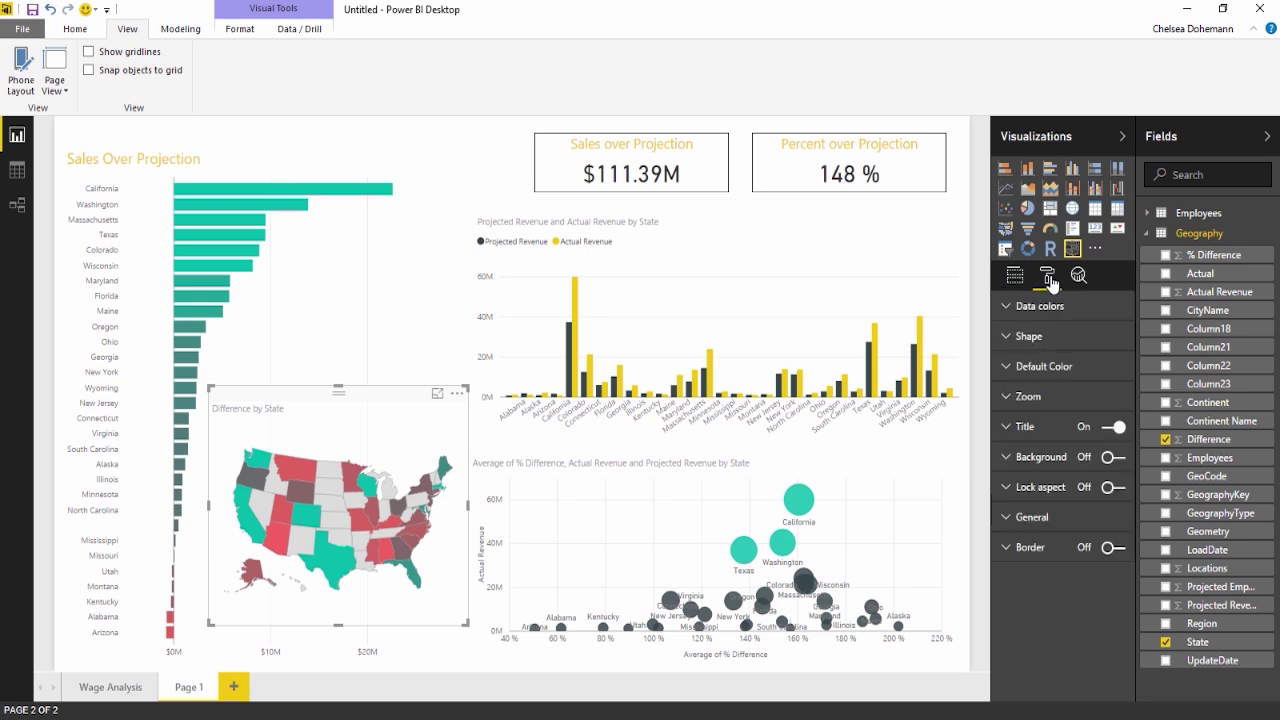
{"action": "left_click", "coordinate": [1108, 428]}
{"action": "left_click_drag", "start_coordinate": [372, 397], "coordinate": [375, 401]}
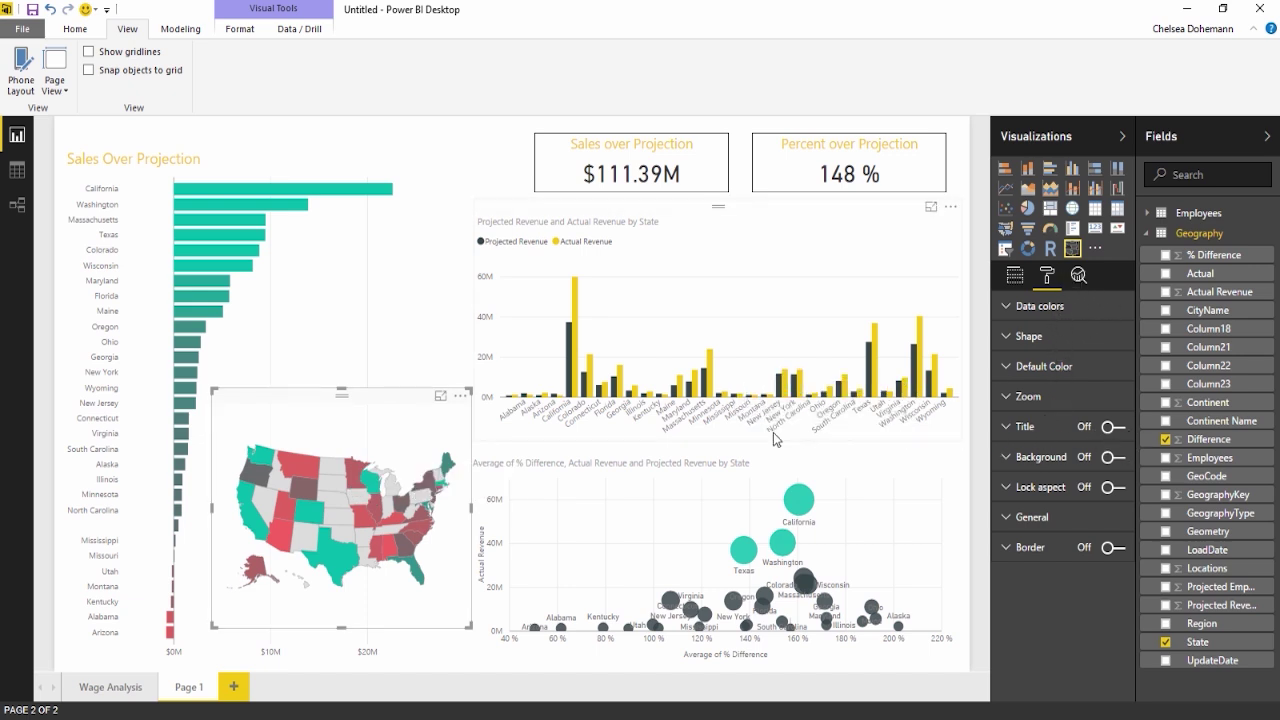
Step: Change the scatter chart's title to "Actual Revenue, % over Projection"
{"action": "left_click", "coordinate": [515, 465]}
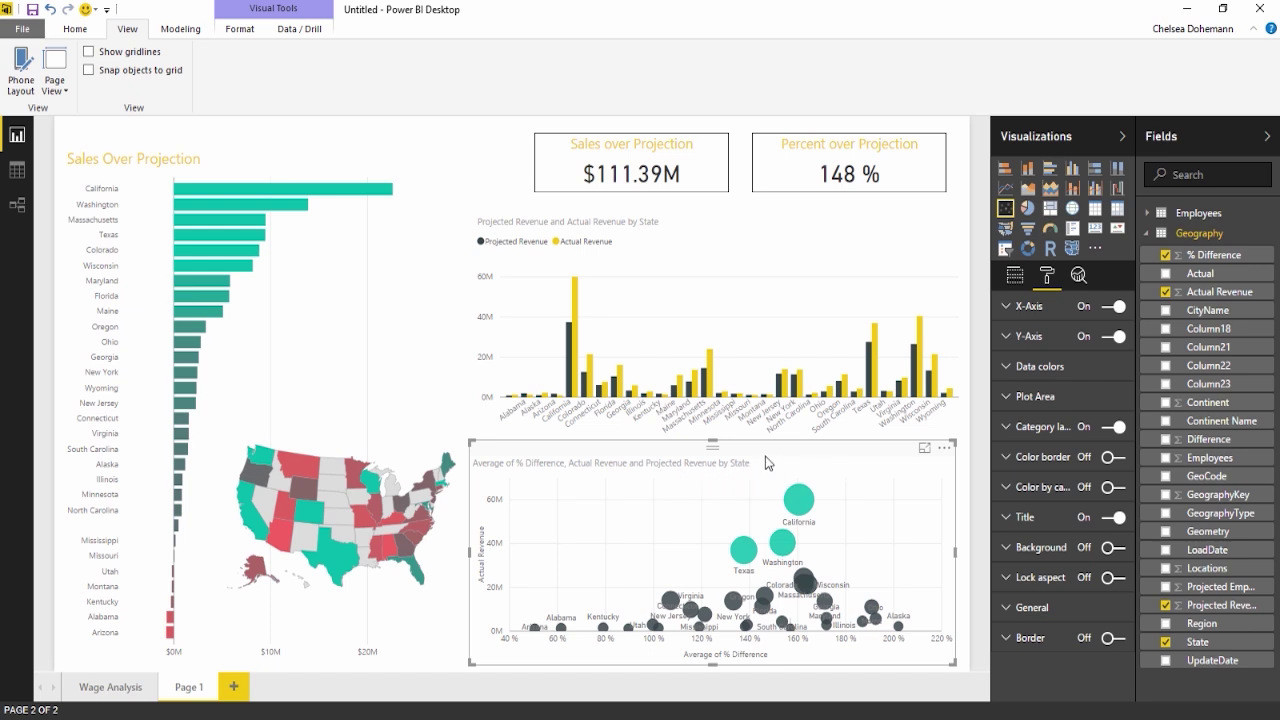
{"action": "left_click", "coordinate": [1050, 519]}
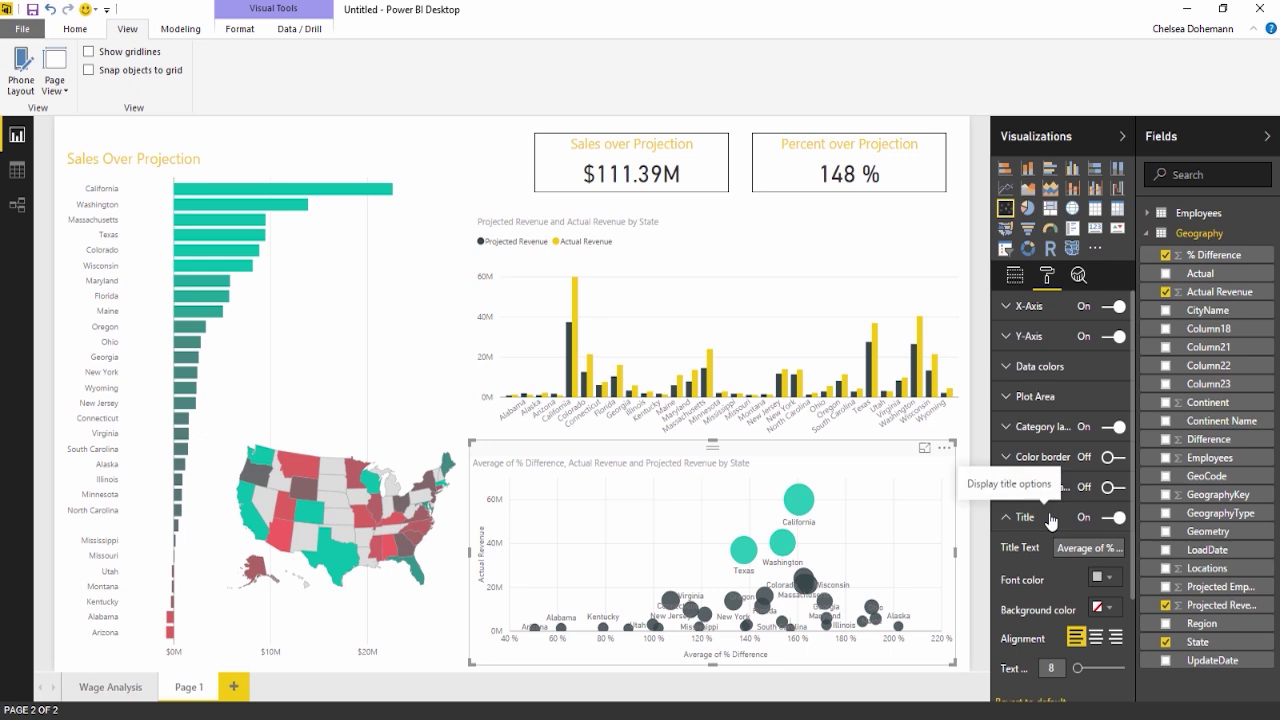
{"action": "left_click", "coordinate": [1062, 548]}
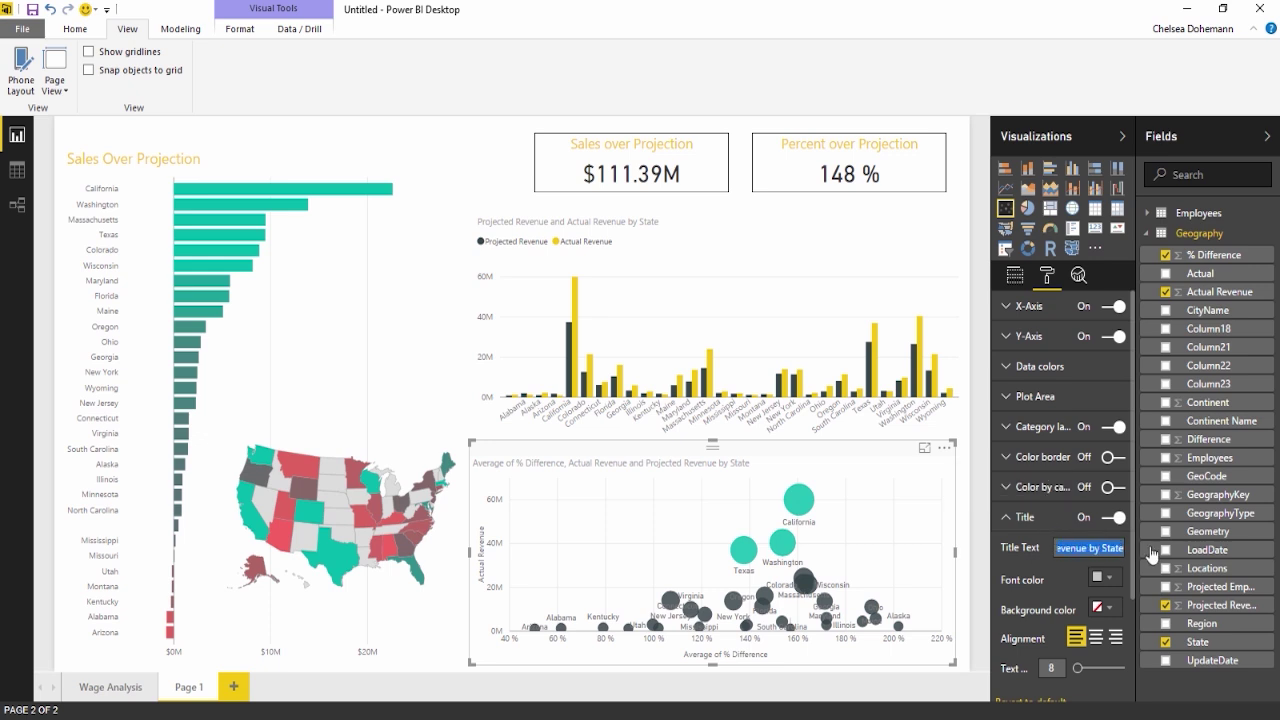
{"action": "type", "text": "Actual"}
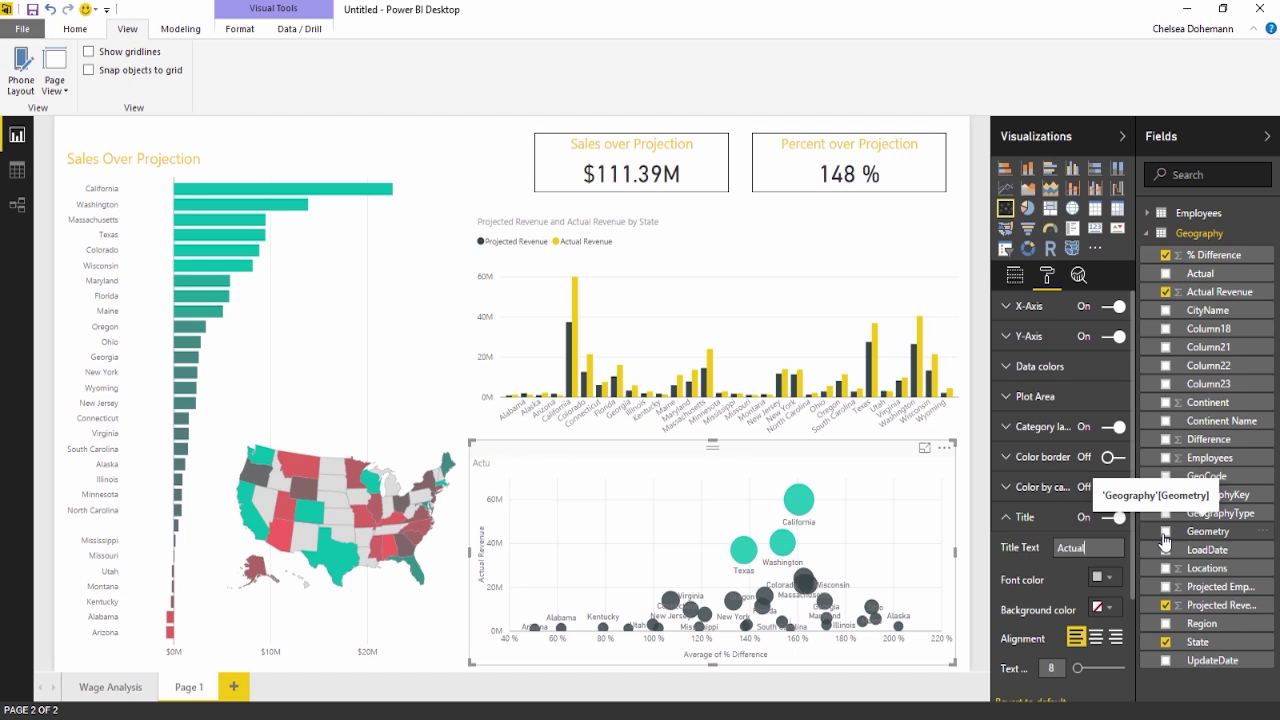
{"action": "type", "text": " Revenue, % over Projection"}
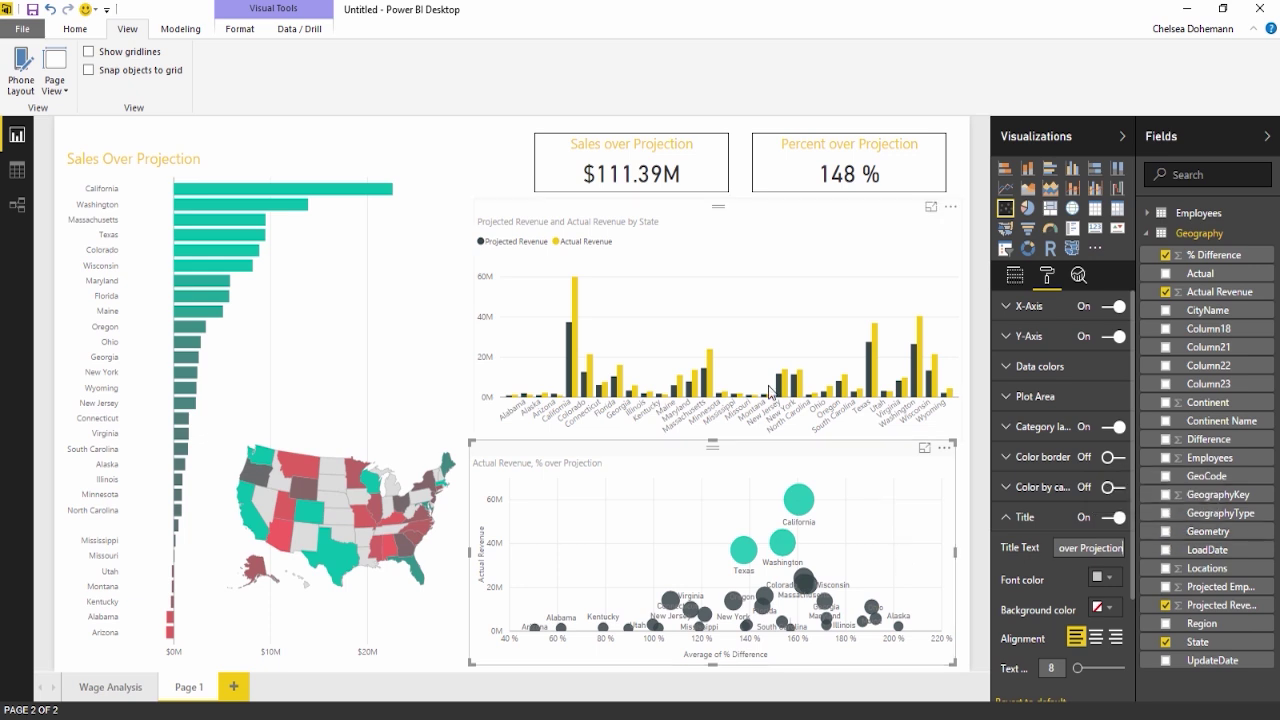
Step: Edit the column chart's title to read "Projected vs. Actual Revenue by State" and deselect the chart
{"action": "left_click", "coordinate": [552, 218]}
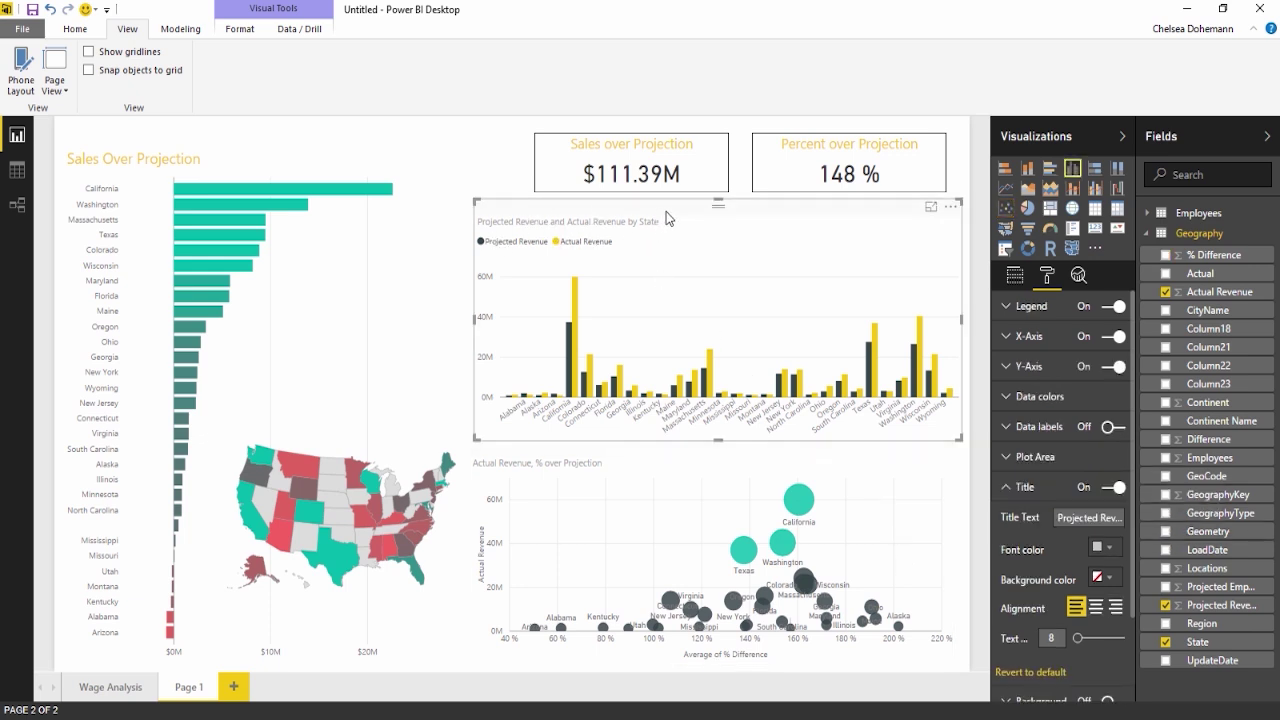
{"action": "left_click", "coordinate": [1087, 517]}
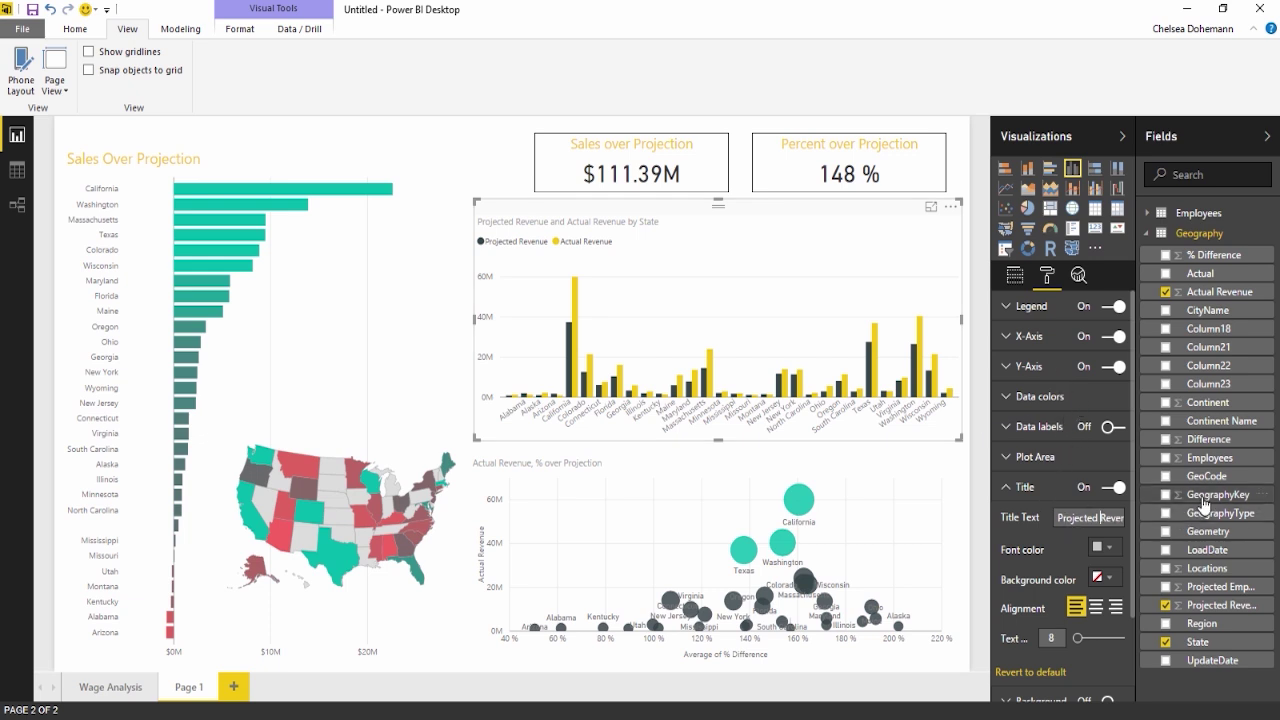
{"action": "key", "text": "Delete"}
{"action": "key", "text": "Delete"}
{"action": "key", "text": "Delete"}
{"action": "key", "text": "Delete"}
{"action": "key", "text": "Delete"}
{"action": "key", "text": "Delete"}
{"action": "key", "text": "Delete"}
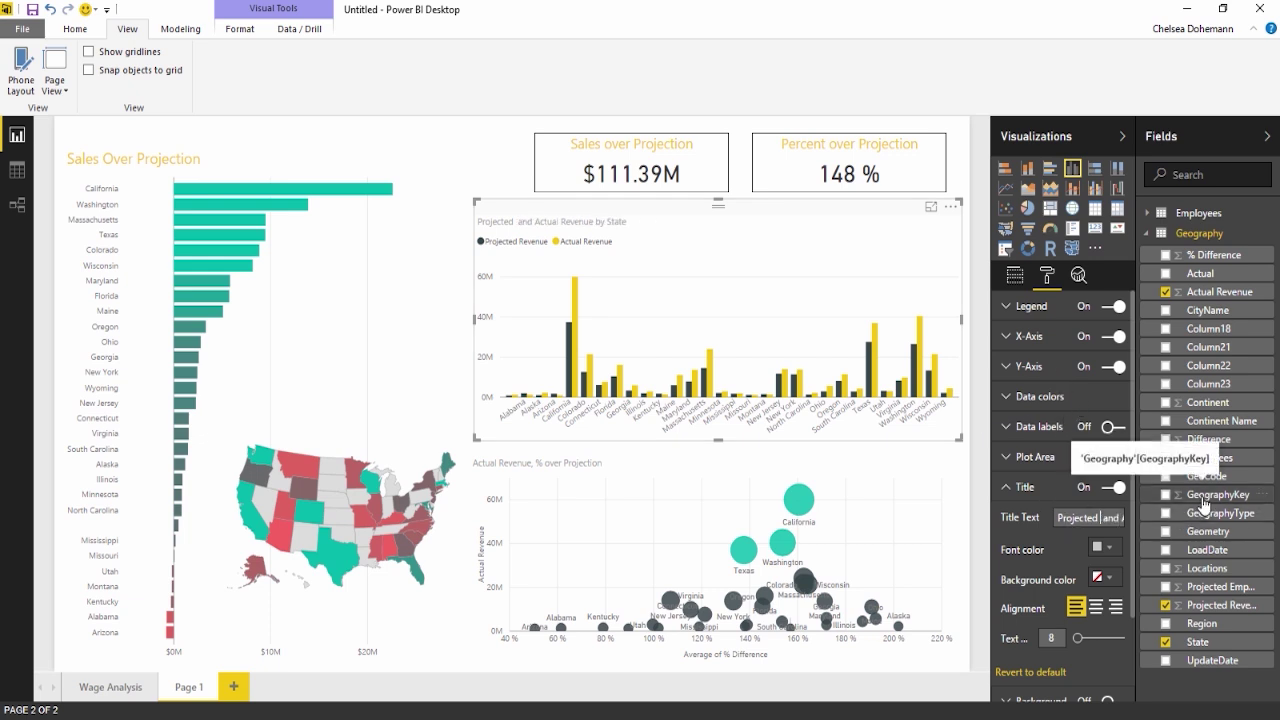
{"action": "key", "text": "Delete"}
{"action": "key", "text": "Delete"}
{"action": "key", "text": "Delete"}
{"action": "key", "text": "Delete"}
{"action": "type", "text": "vs."}
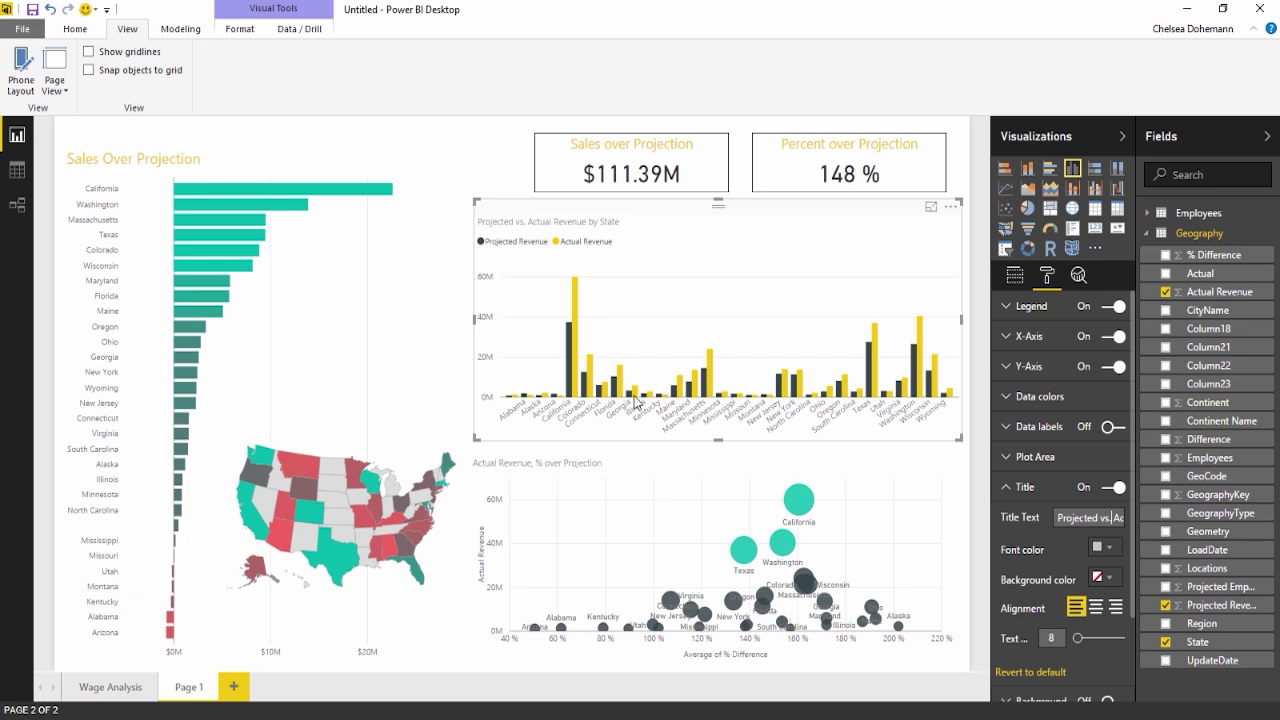
{"action": "left_click", "coordinate": [471, 172]}
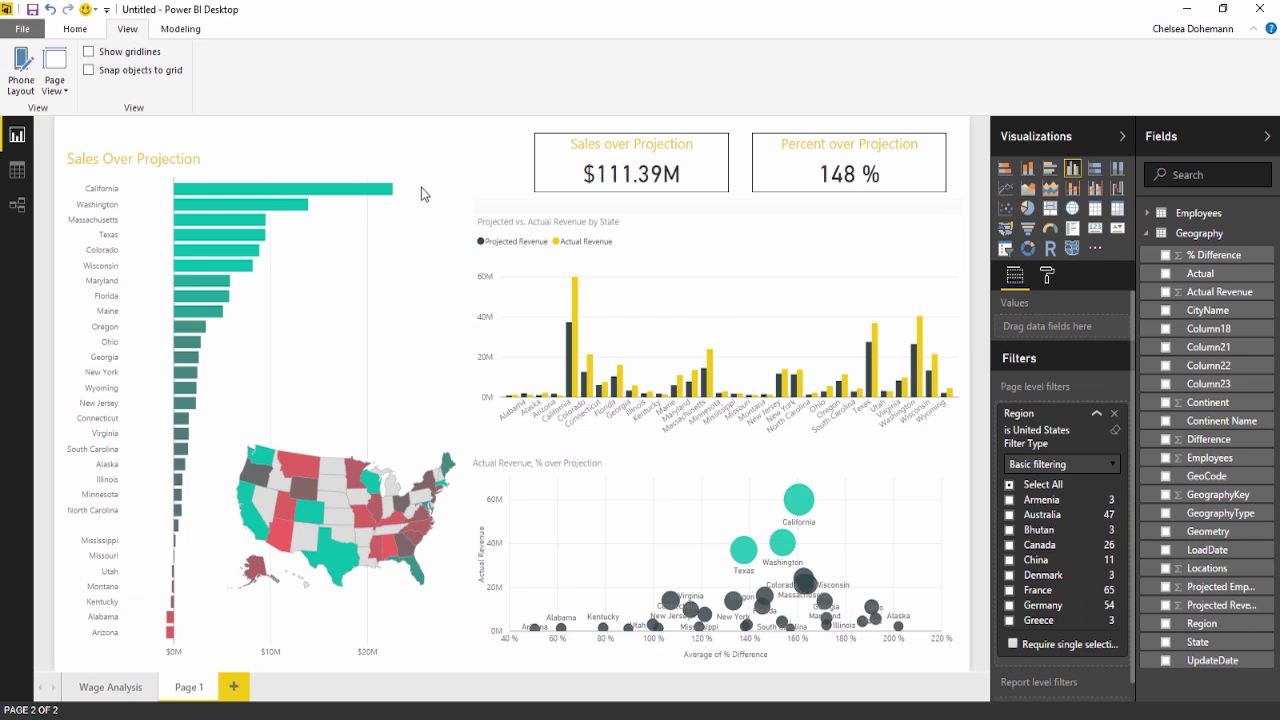
Step: Cross-filter the page by California's bar in the Sales Over Projection chart, compare the other visuals, and clear the selection
{"action": "left_click", "coordinate": [208, 188]}
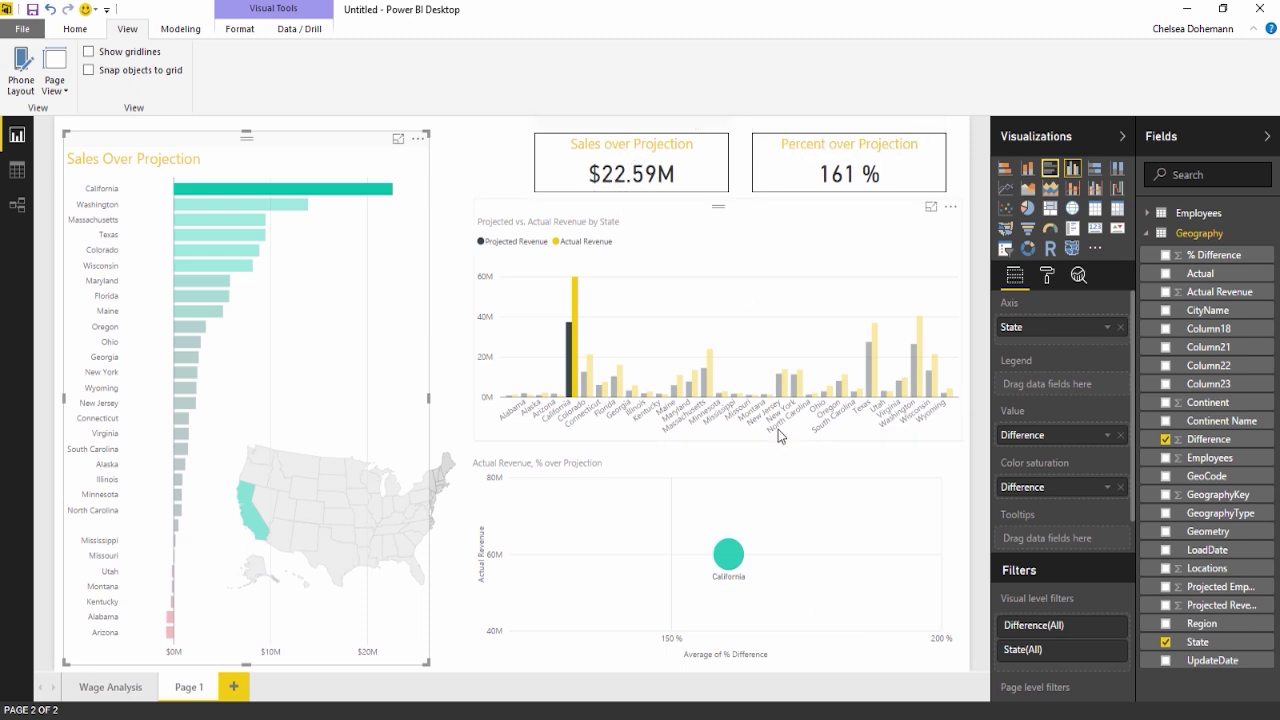
{"action": "left_click", "coordinate": [294, 192]}
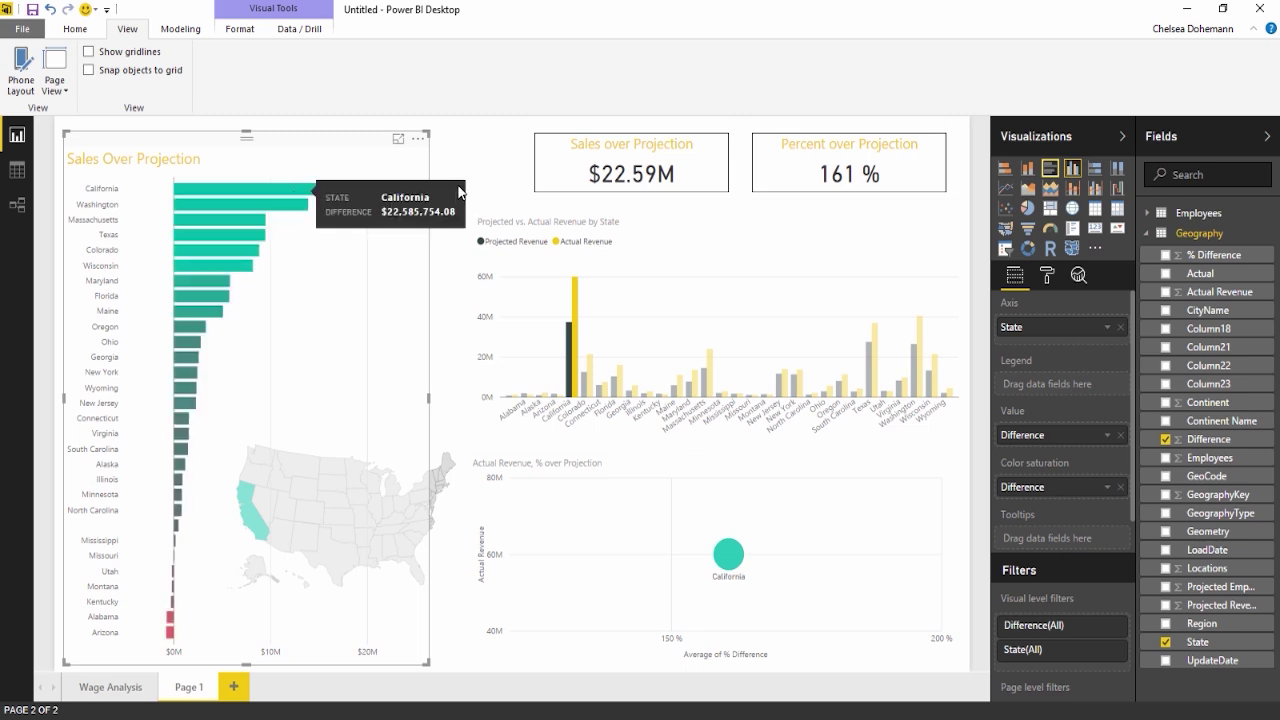